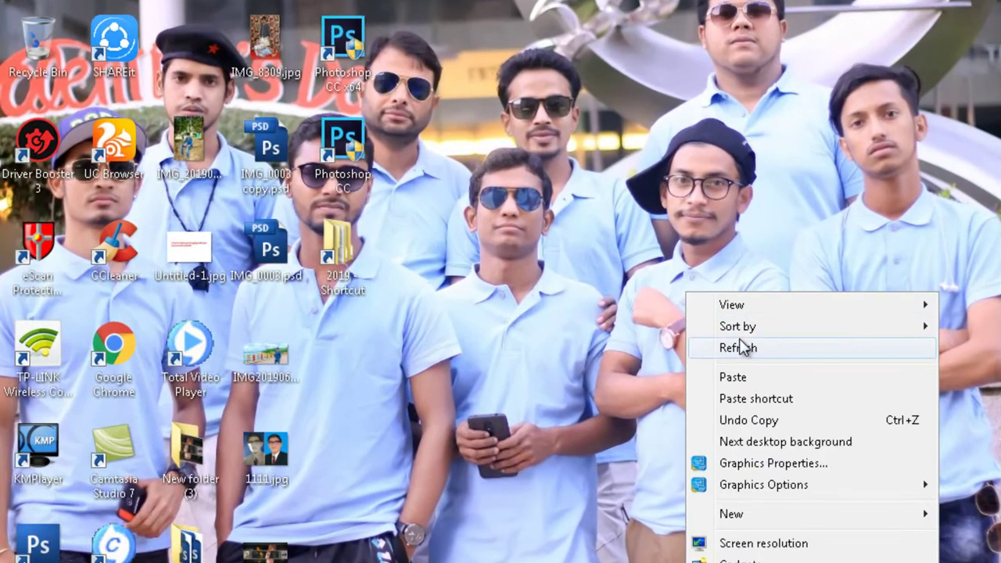
- Refresh the Windows desktop from its right-click menu
{"action": "left_click", "coordinate": [742, 348]}
{"action": "right_click", "coordinate": [580, 215]}
{"action": "left_click", "coordinate": [741, 347]}
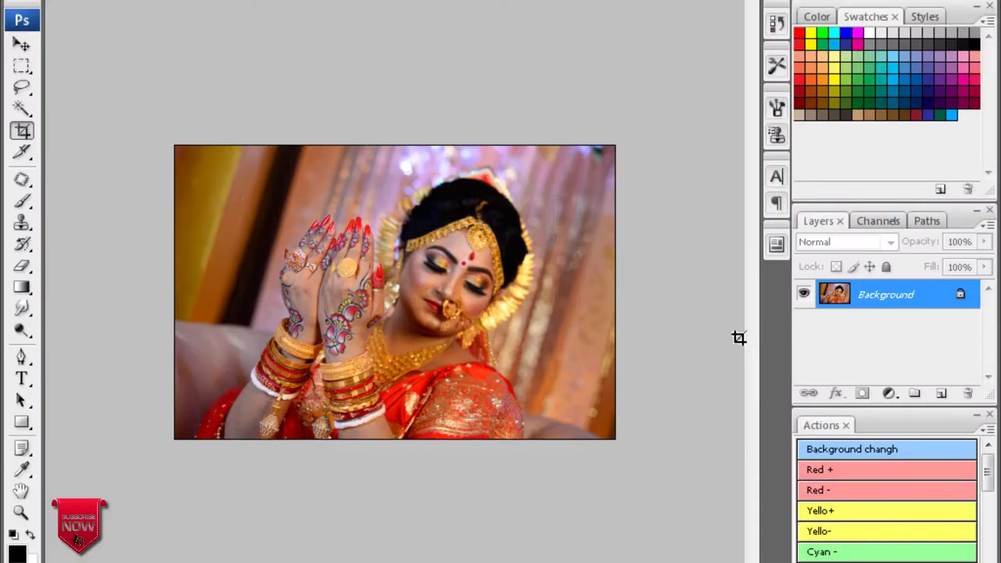
- Brighten the whole bridal portrait with a Curves adjustment
{"action": "left_click", "coordinate": [739, 340], "text": "alt"}
{"action": "key", "text": "ctrl+plus"}
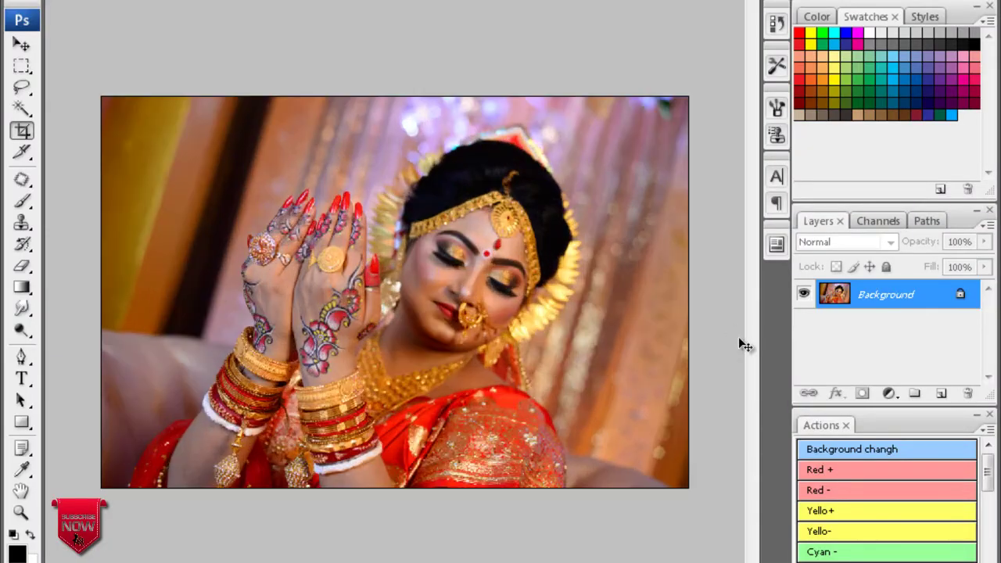
{"action": "key", "text": "alt+i"}
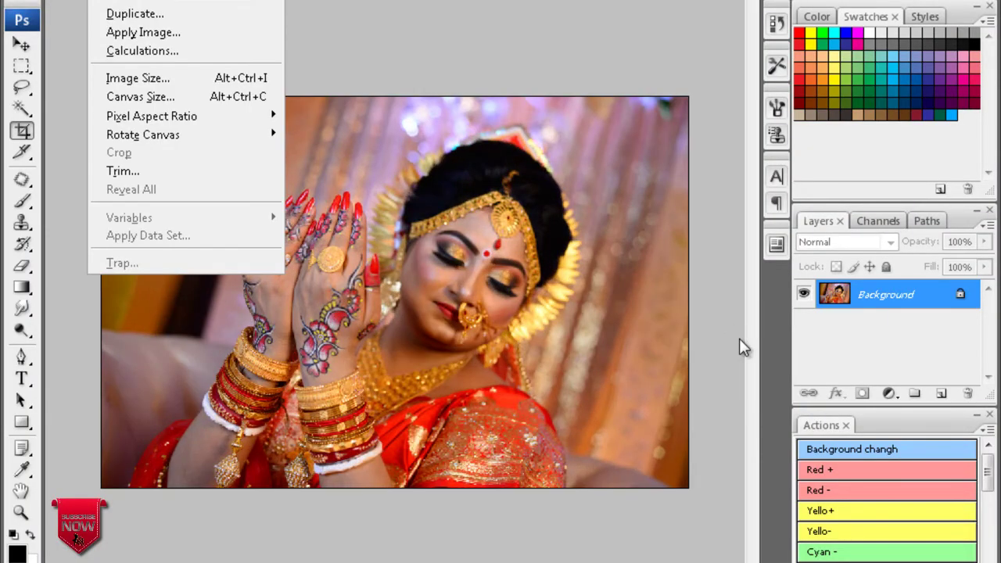
{"action": "key", "text": "Escape"}
{"action": "key", "text": "ctrl+plus"}
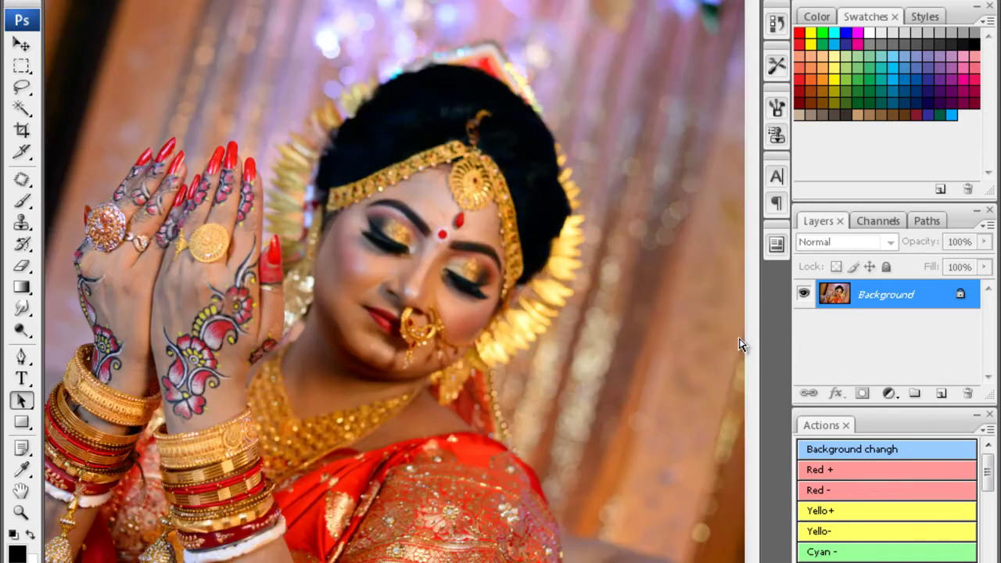
{"action": "key", "text": "ctrl+m"}
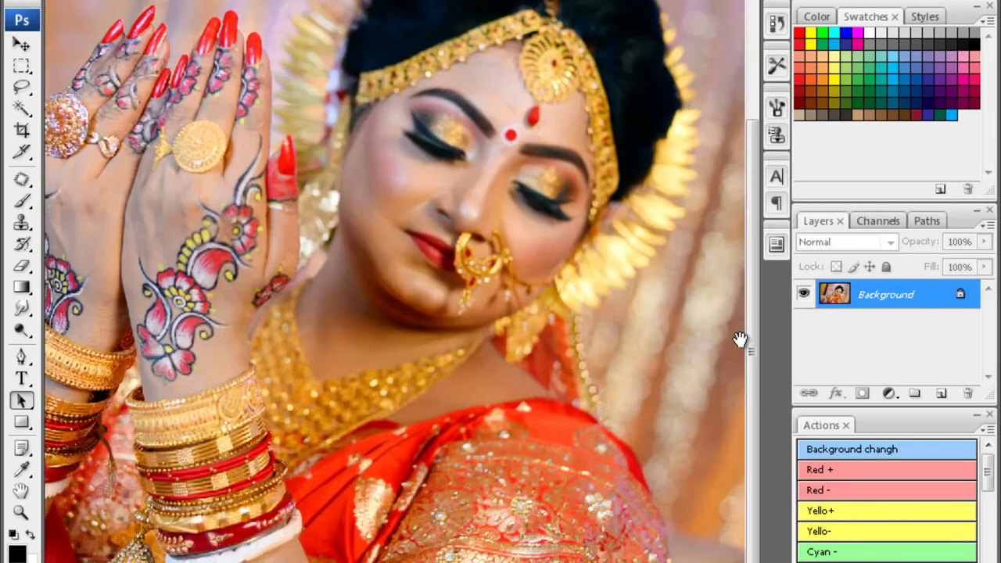
- Magnetic-lasso the chin, nose, neck, cheek and eye skin and feather it 20 px
{"action": "key", "text": "l"}
{"action": "mouse_move", "coordinate": [477, 395]}
{"action": "left_mouse_down"}
{"action": "mouse_move", "coordinate": [456, 383]}
{"action": "mouse_move", "coordinate": [367, 422]}
{"action": "left_mouse_up"}
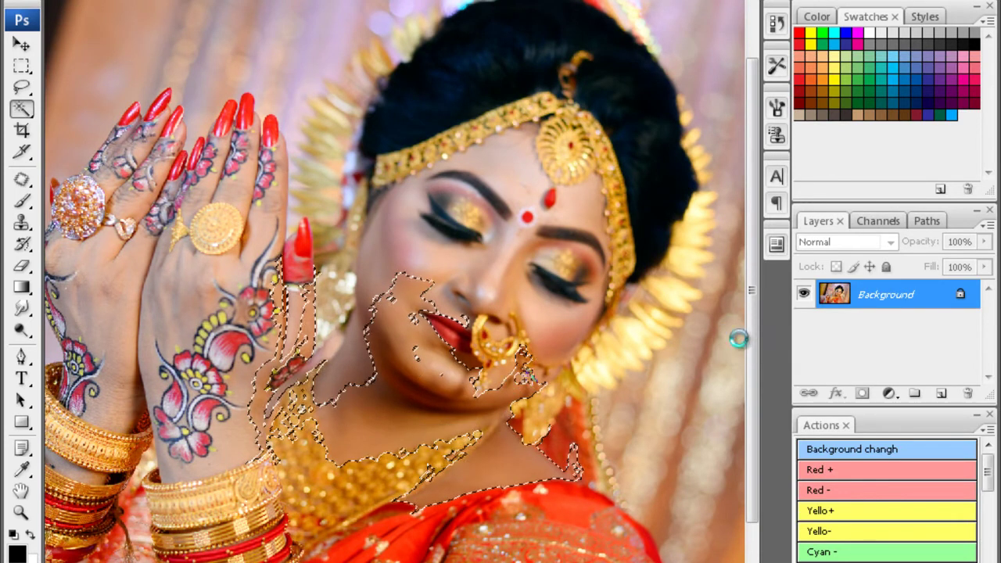
{"action": "left_click_drag", "start_coordinate": [368, 423], "coordinate": [594, 258]}
{"action": "key", "text": "ctrl+alt+d"}
{"action": "type", "text": "20"}
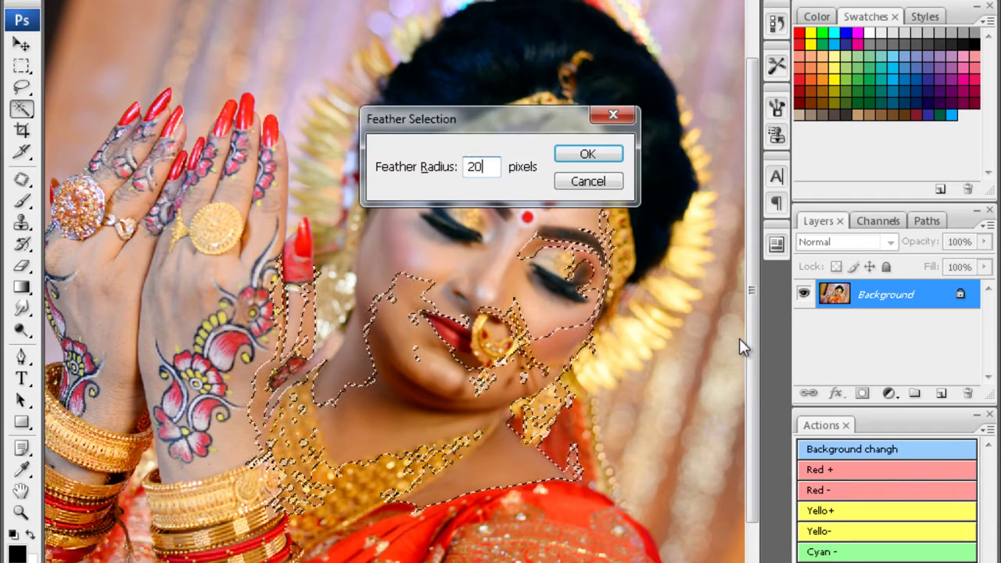
{"action": "key", "text": "Return"}
- Brighten the selected skin with Curves, cool it with Color Balance +33 blue, then deselect
{"action": "key", "text": "ctrl+m"}
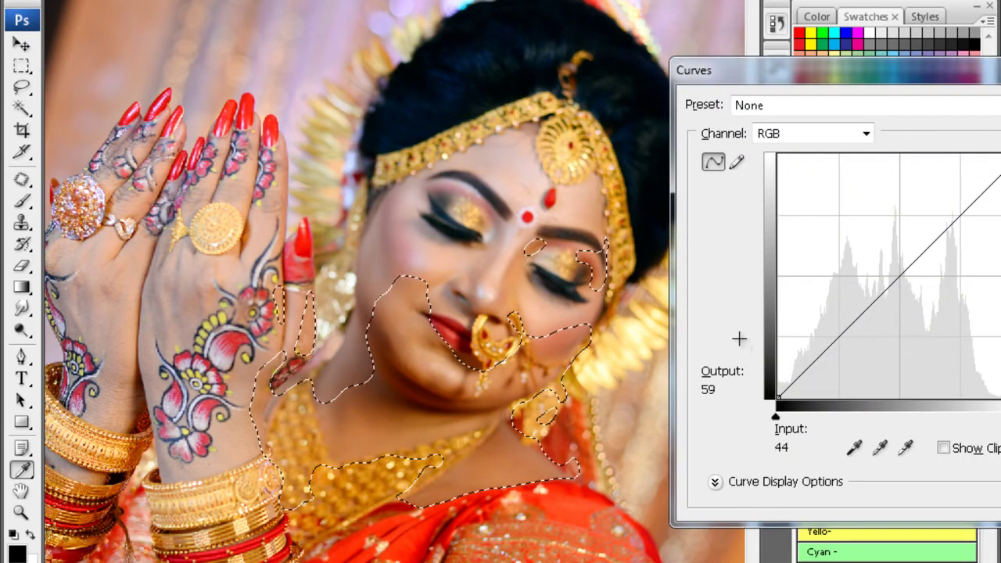
{"action": "left_click_drag", "start_coordinate": [738, 402], "coordinate": [739, 338]}
{"action": "key", "text": "Return"}
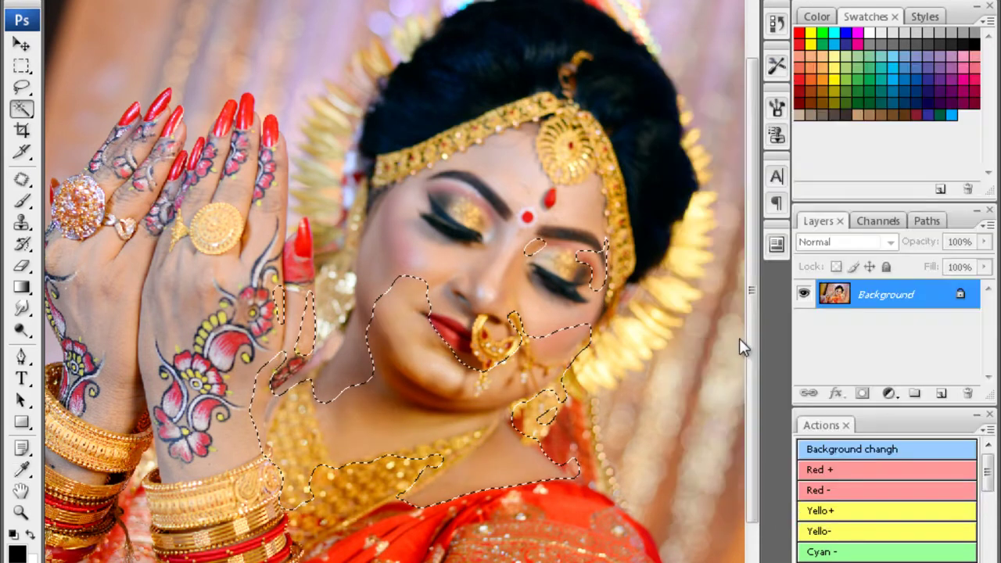
{"action": "key", "text": "ctrl+b"}
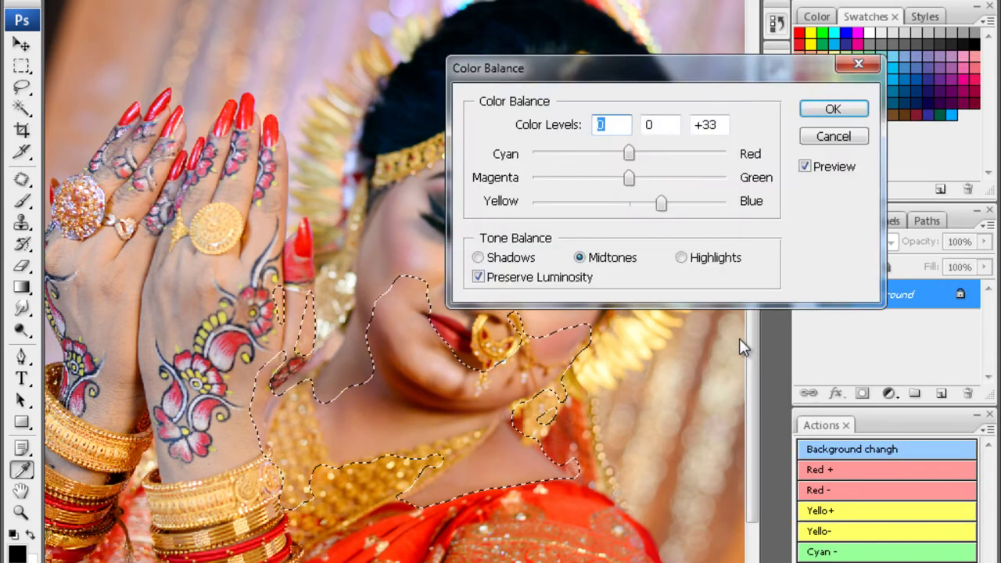
{"action": "key", "text": "Return"}
{"action": "key", "text": "ctrl+d"}
{"action": "key", "text": "ctrl+plus"}
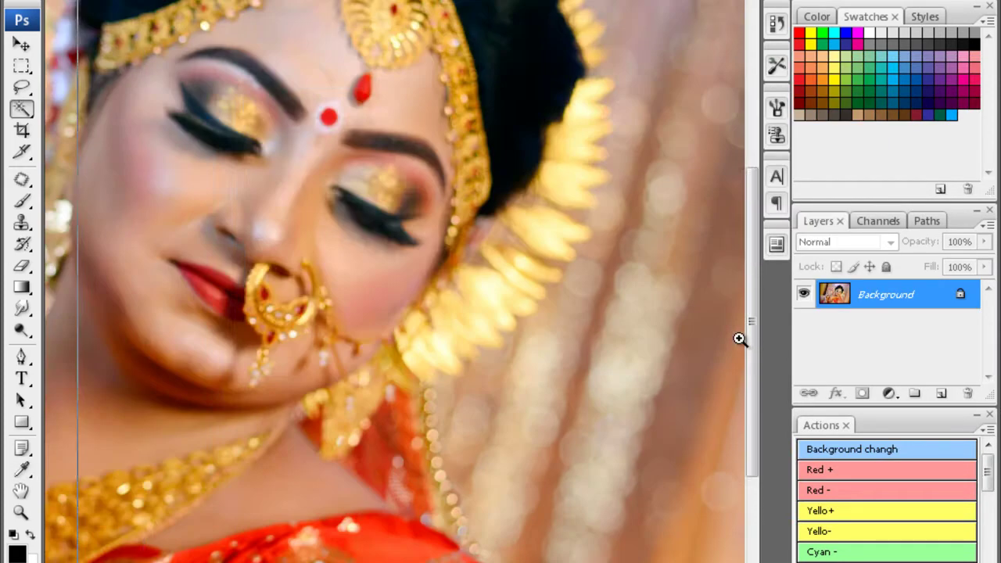
{"action": "key", "text": "ctrl+plus"}
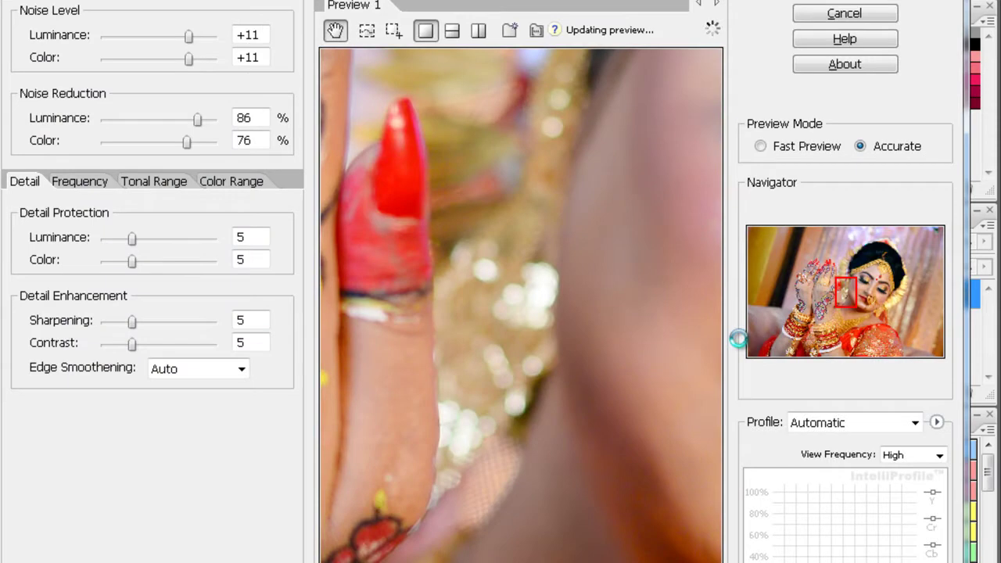
- Denoise the portrait with Noiseware Professional
{"action": "key", "text": "ctrl+plus"}
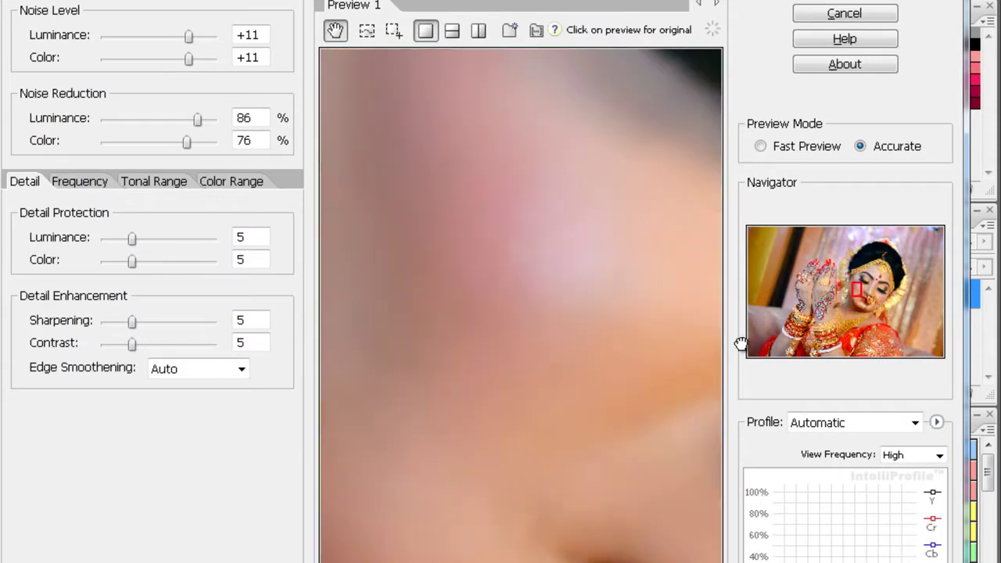
{"action": "key", "text": "Return"}
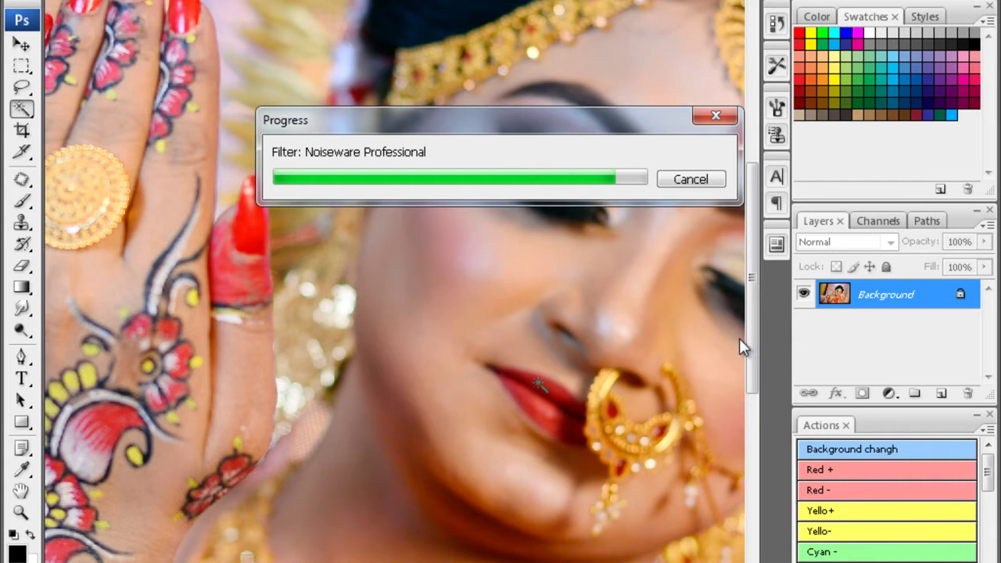
{"action": "scroll", "coordinate": [539, 383], "scroll_direction": "down", "scroll_amount": 3}
- Lasso the dark shadow under the chin and feather the selection 20 px
{"action": "left_click_drag", "start_coordinate": [423, 351], "coordinate": [503, 397]}
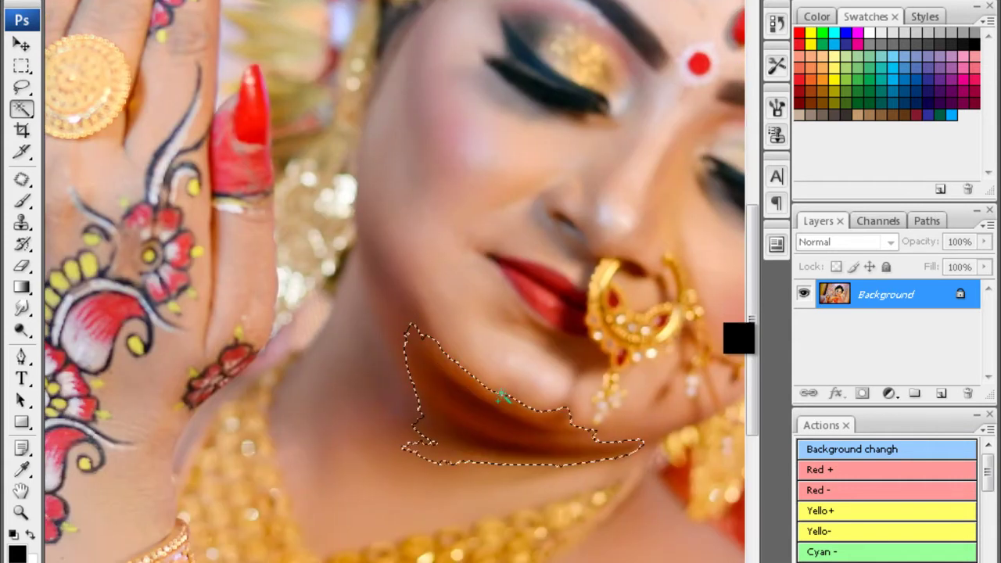
{"action": "left_click_drag", "start_coordinate": [410, 328], "coordinate": [422, 457]}
{"action": "key", "text": "ctrl+alt+d"}
{"action": "key", "text": "Return"}
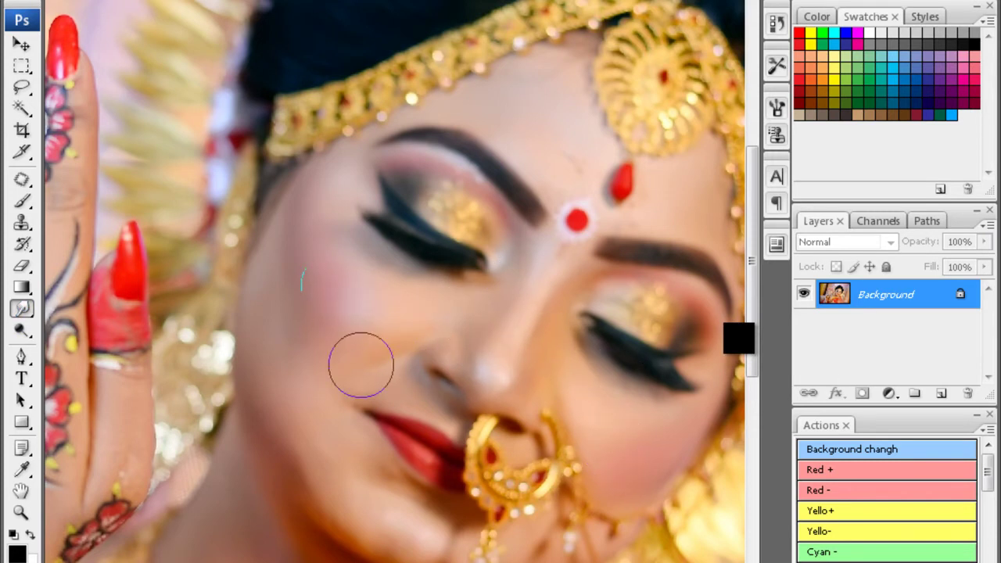
{"action": "scroll", "coordinate": [297, 251], "scroll_direction": "down", "scroll_amount": 3}
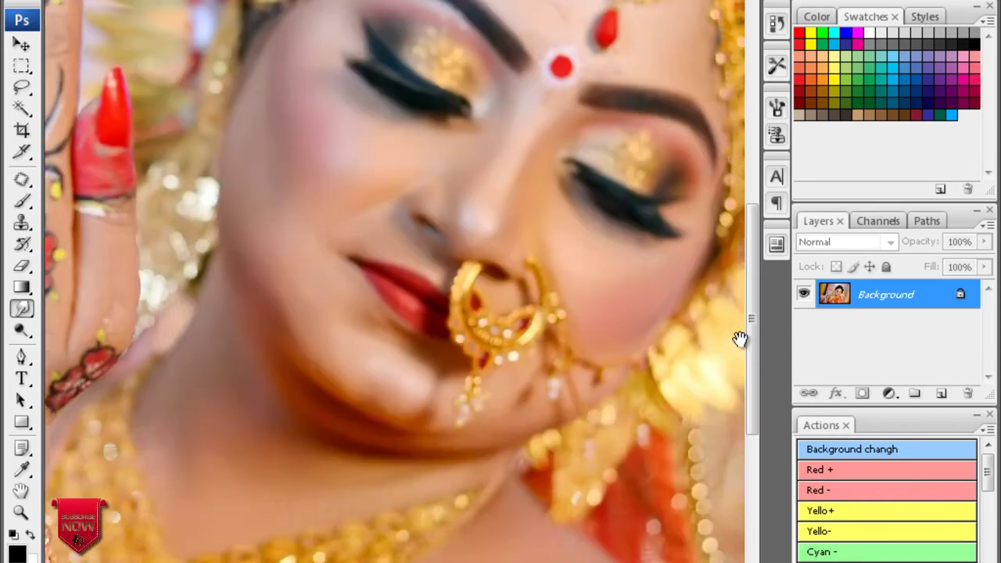
{"action": "scroll", "coordinate": [317, 283], "scroll_direction": "down", "scroll_amount": 3}
{"action": "key", "text": "ctrl+minus"}
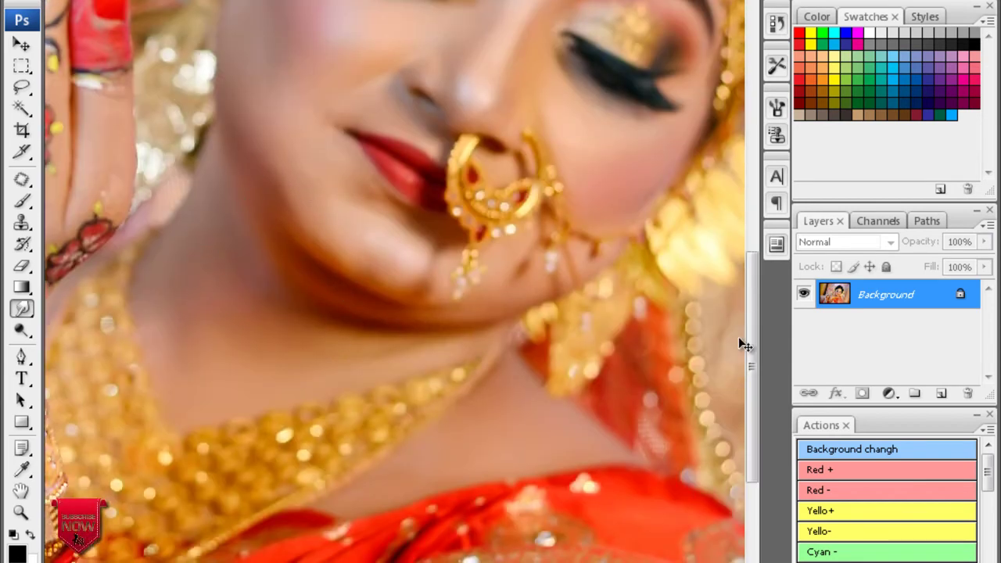
{"action": "key", "text": "ctrl+minus"}
{"action": "key", "text": "ctrl+minus"}
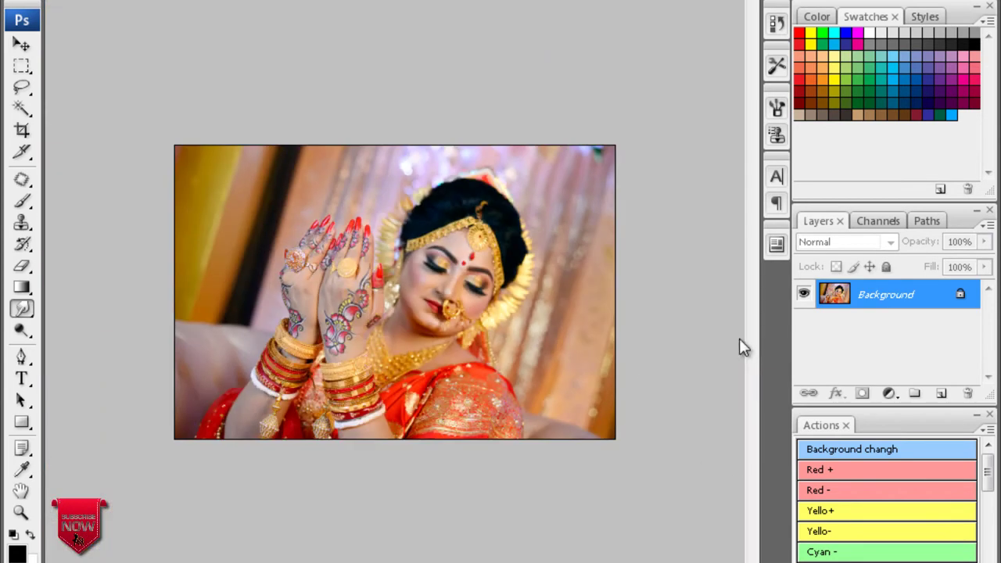
- Apply a Selective Color adjustment to the Blacks
{"action": "key", "text": "ctrl+plus"}
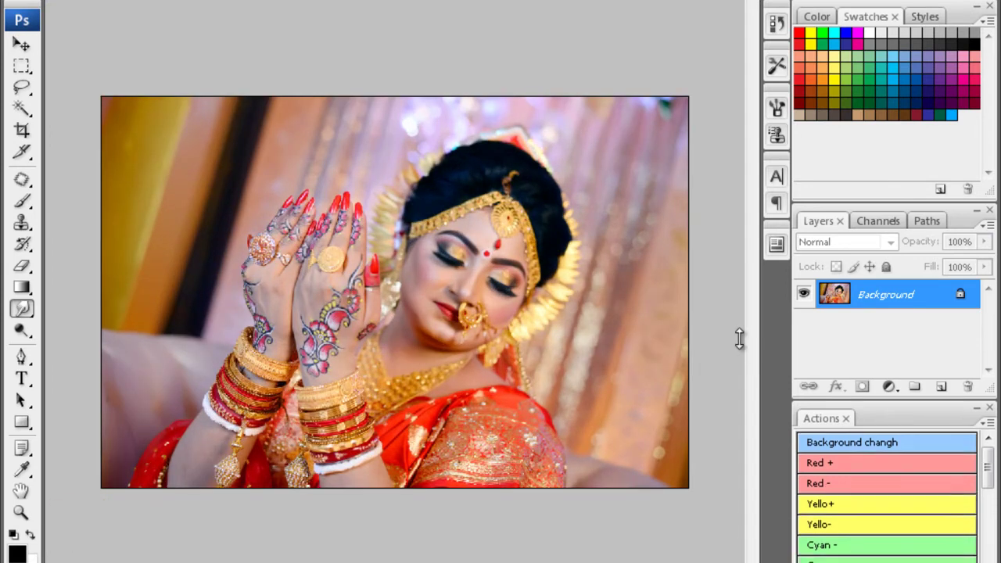
{"action": "left_click_drag", "start_coordinate": [738, 337], "coordinate": [740, 346]}
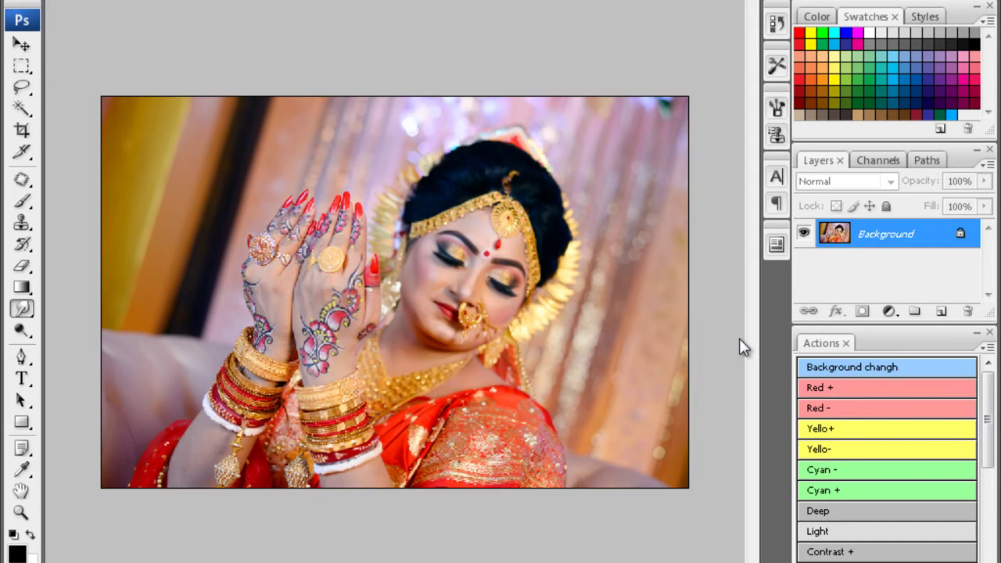
{"action": "key", "text": "alt+i"}
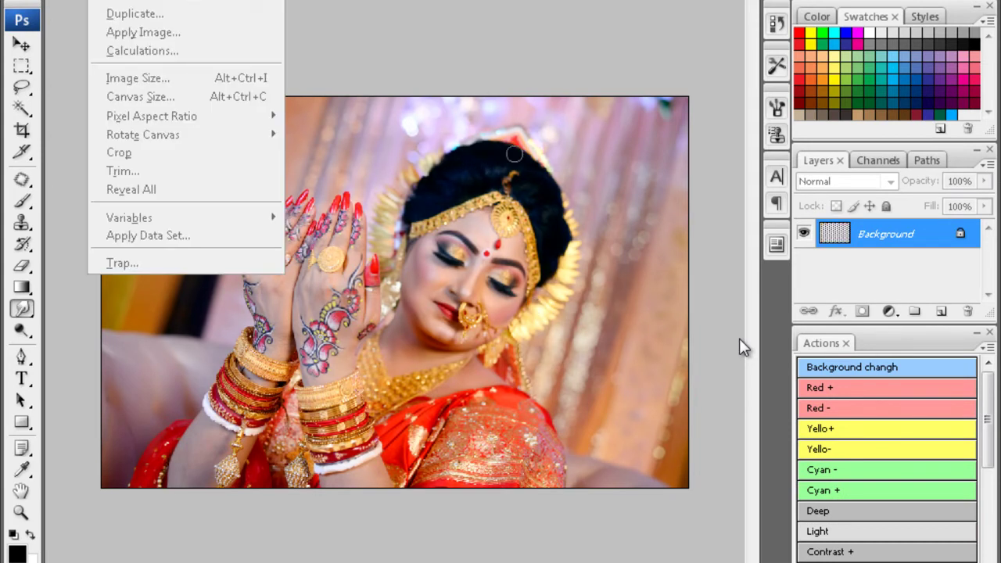
{"action": "key", "text": "alt+i"}
{"action": "key", "text": "a"}
{"action": "key", "text": "s"}
{"action": "key", "text": "alt+Down"}
{"action": "key", "text": "End"}
{"action": "key", "text": "Return"}
{"action": "key", "text": "Return"}
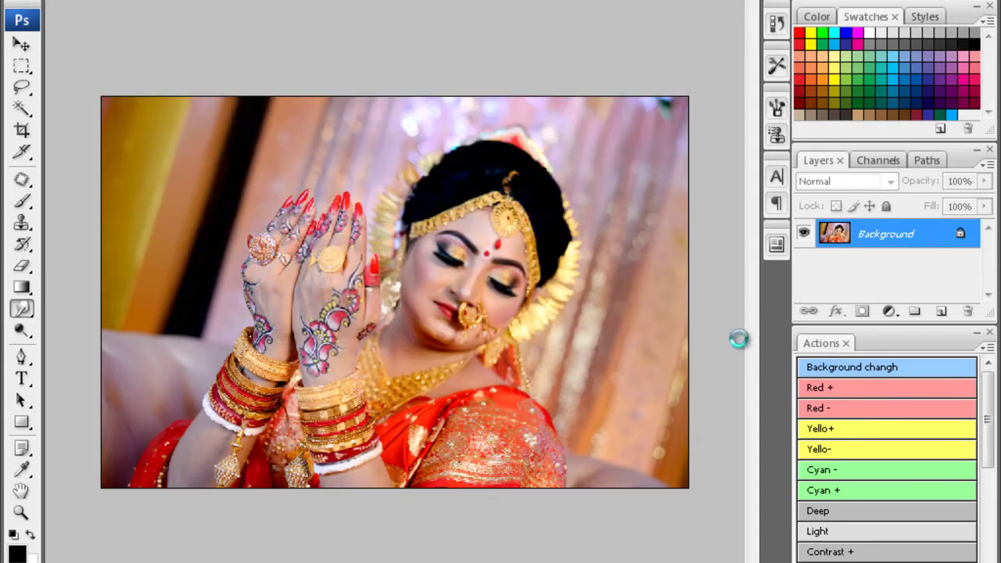
- Magic-wand the lower-left sofa area and feather the selection
{"action": "left_click", "coordinate": [739, 339], "text": "ctrl+alt"}
{"action": "left_click", "coordinate": [739, 339]}
{"action": "left_click_drag", "start_coordinate": [21, 329], "coordinate": [78, 321]}
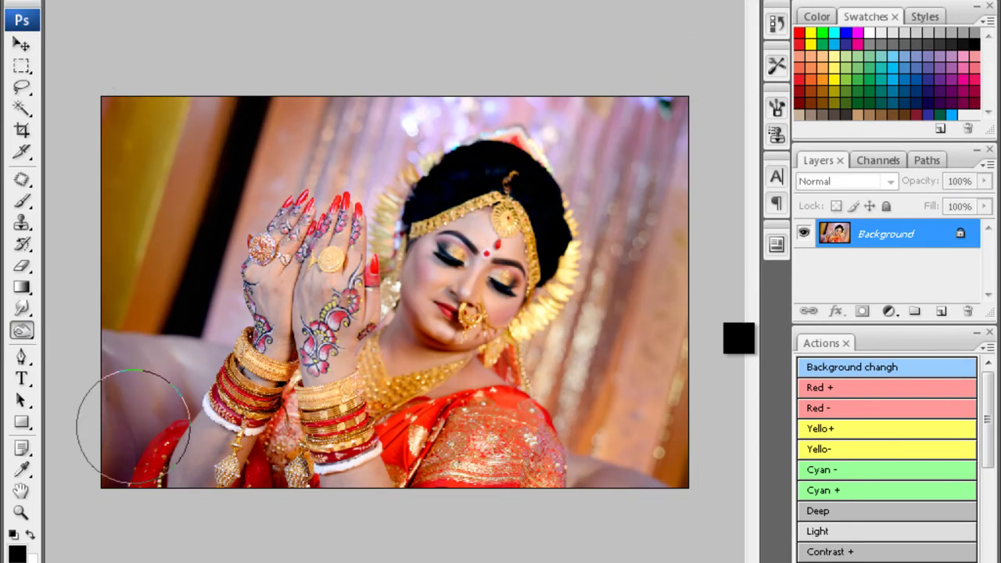
{"action": "key", "text": "w"}
{"action": "left_click", "coordinate": [209, 467]}
{"action": "key", "text": "alt+ctrl+d"}
{"action": "key", "text": "Return"}
- Warm the sofa with Color Balance +34 red, -24 yellow, then deselect
{"action": "key", "text": "ctrl+b"}
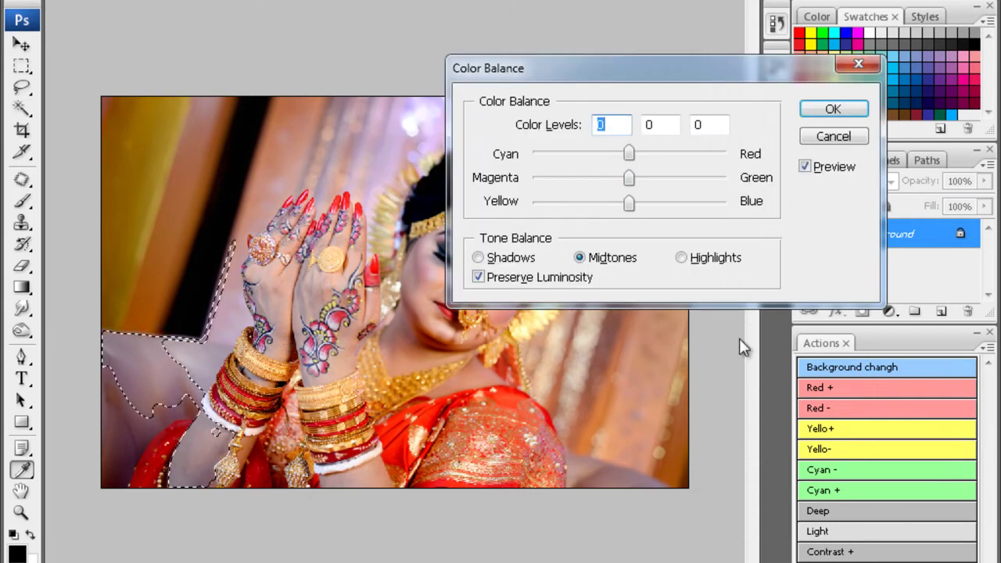
{"action": "key", "text": "Tab"}
{"action": "key", "text": "Tab"}
{"action": "type", "text": "-24"}
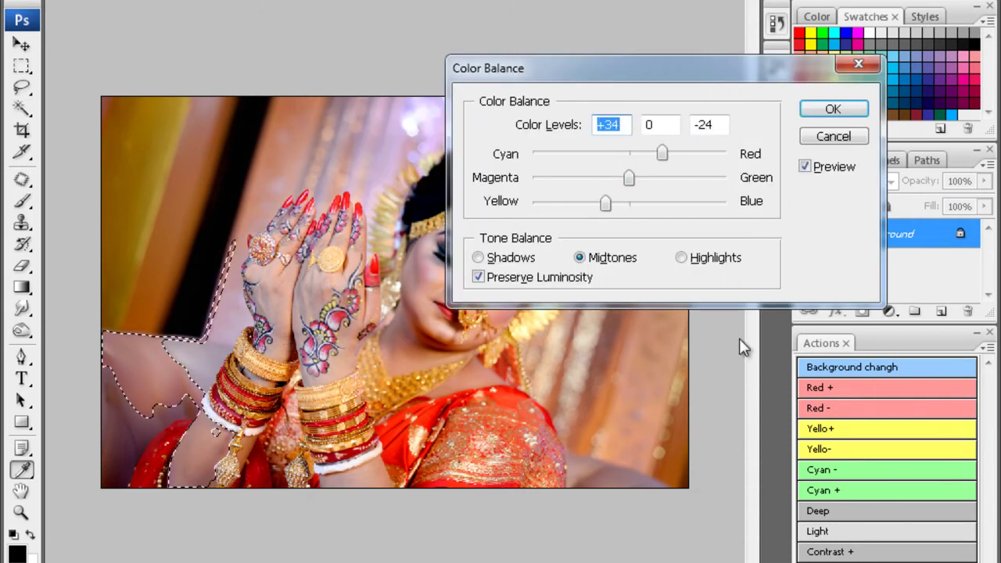
{"action": "key", "text": "Return"}
{"action": "key", "text": "ctrl+d"}
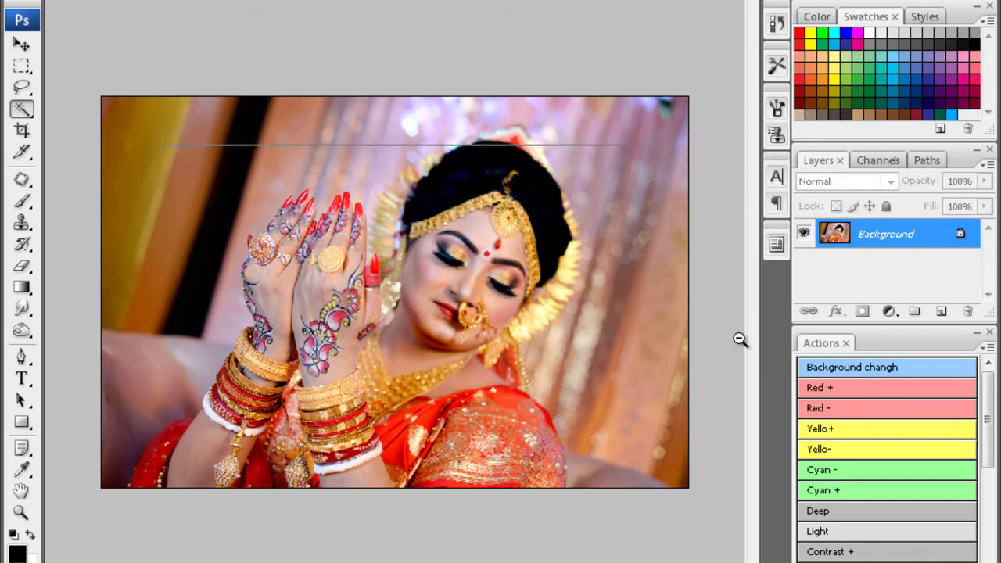
- Save the retouched portrait as JPEG and close it
{"action": "key", "text": "ctrl+s"}
{"action": "key", "text": "Return"}
{"action": "key", "text": "ctrl+w"}
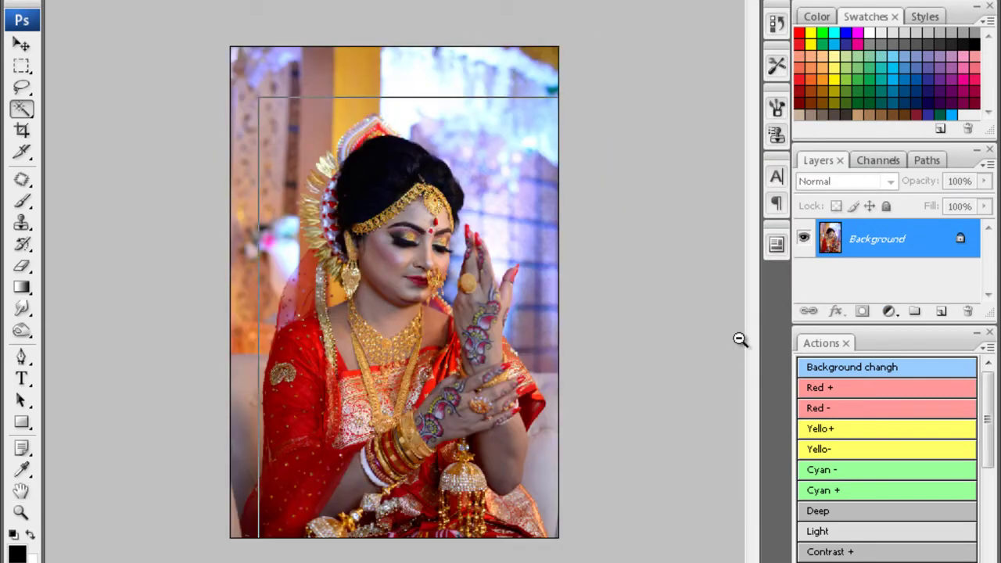
- Quick-select the hennaed hand, fingers and forearm skin in the second portrait
{"action": "key", "text": "ctrl+minus"}
{"action": "key", "text": "c"}
{"action": "key", "text": "ctrl+minus"}
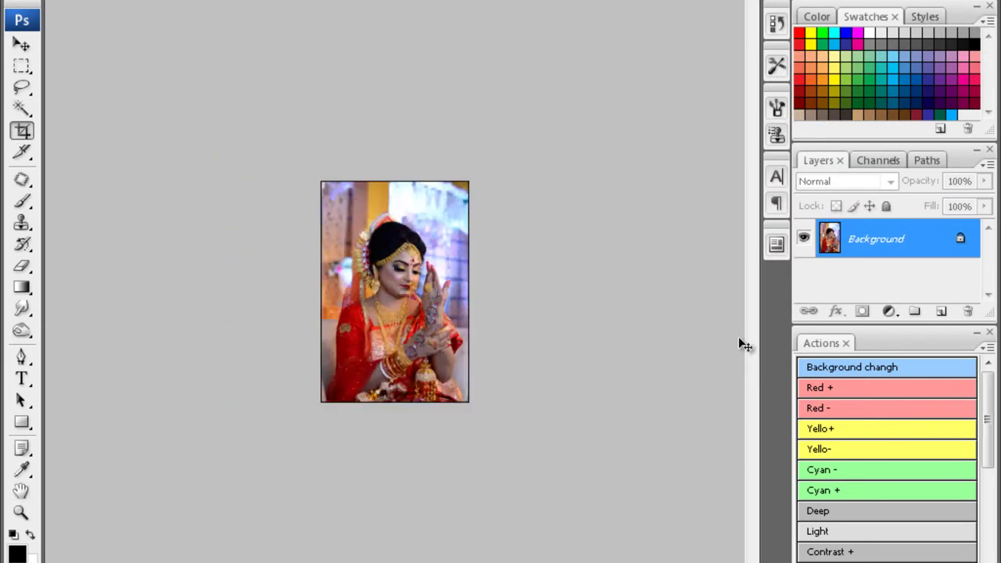
{"action": "key", "text": "ctrl+0"}
{"action": "key", "text": "alt+i"}
{"action": "key", "text": "Escape"}
{"action": "key", "text": "ctrl+plus"}
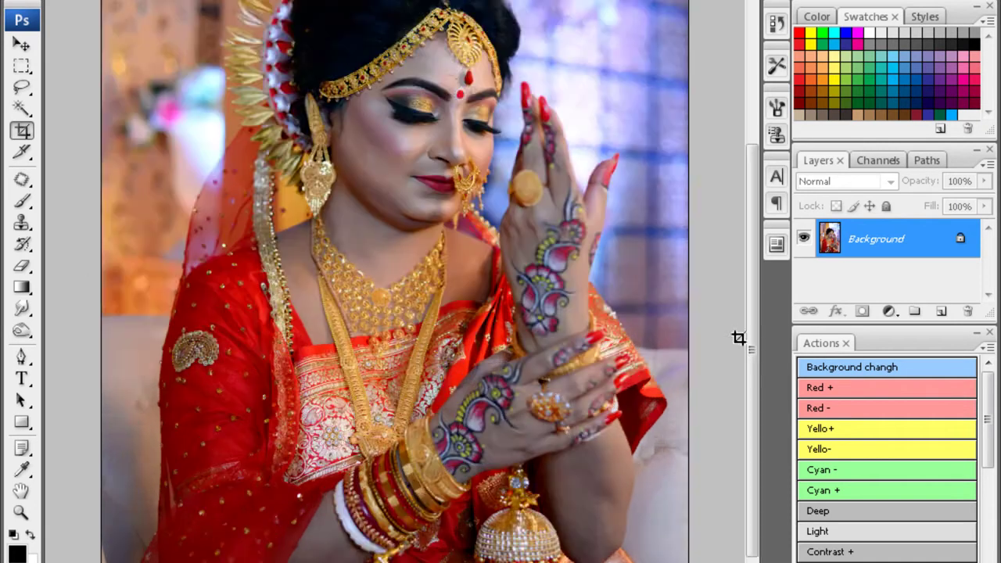
{"action": "key", "text": "ctrl+plus"}
{"action": "scroll", "coordinate": [740, 338], "scroll_direction": "down", "scroll_amount": 5}
{"action": "key", "text": "w"}
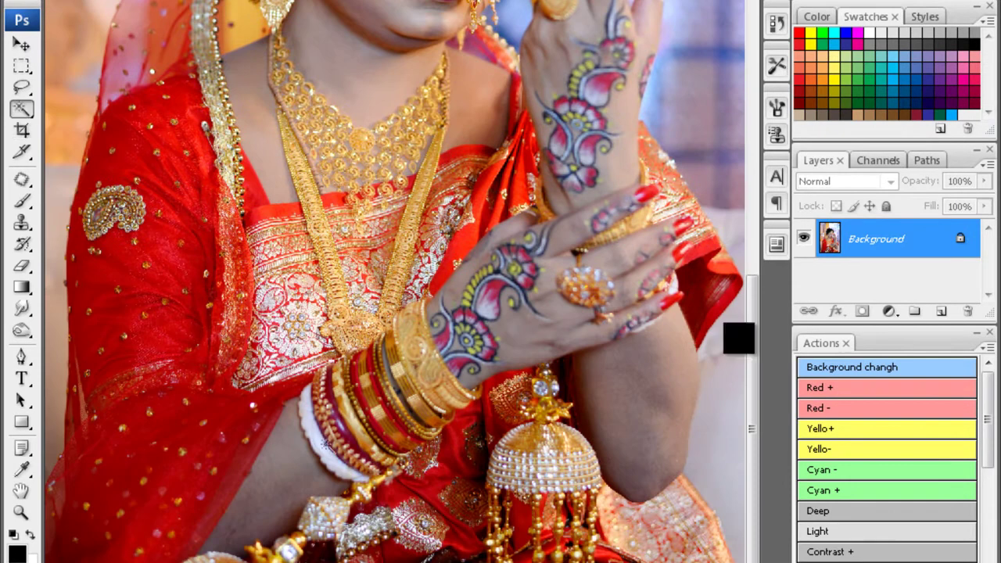
{"action": "mouse_move", "coordinate": [497, 349]}
{"action": "left_mouse_down"}
{"action": "mouse_move", "coordinate": [621, 174]}
{"action": "mouse_move", "coordinate": [609, 32]}
{"action": "left_mouse_up"}
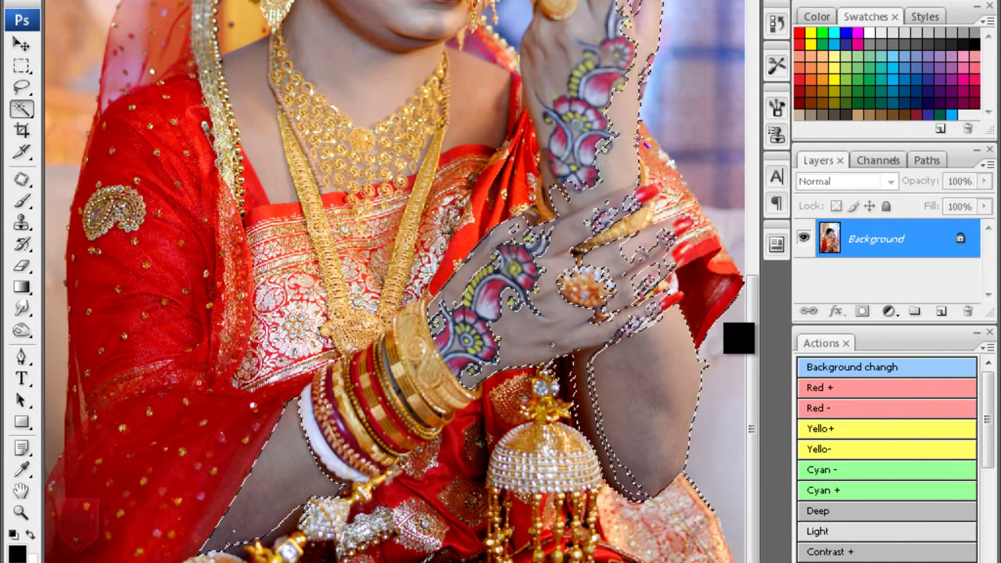
{"action": "scroll", "coordinate": [740, 339], "scroll_direction": "up", "scroll_amount": 3}
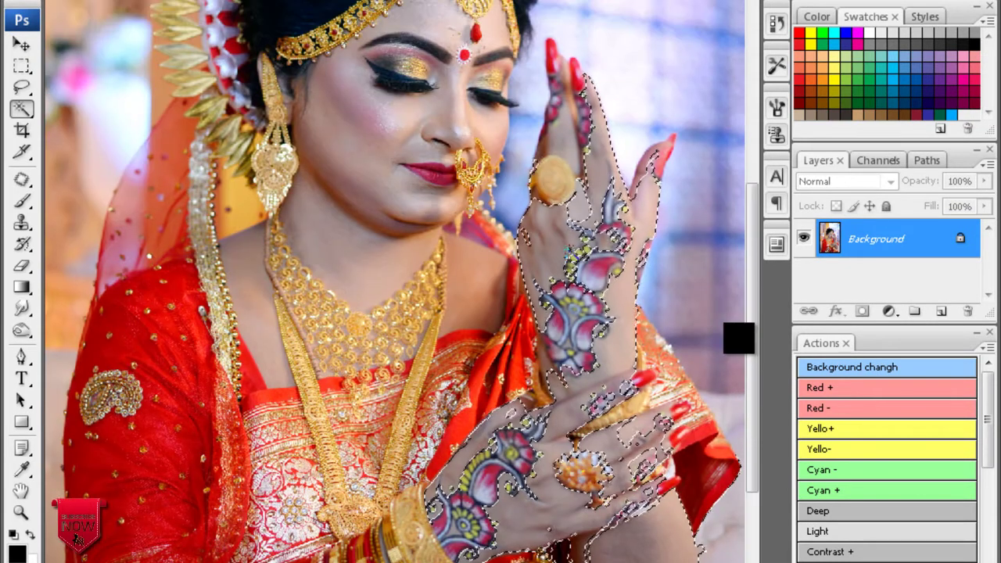
{"action": "scroll", "coordinate": [740, 338], "scroll_direction": "down", "scroll_amount": 3}
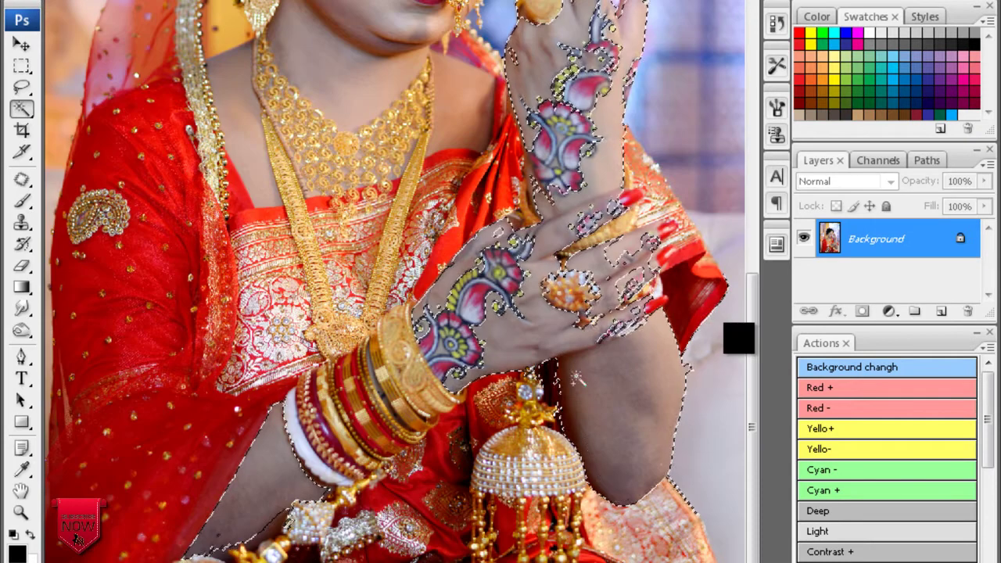
- Feather the arm selection 2 px and apply Color Balance +24 red, -22 yellow
{"action": "key", "text": "ctrl+alt+d"}
{"action": "type", "text": "2"}
{"action": "key", "text": "Return"}
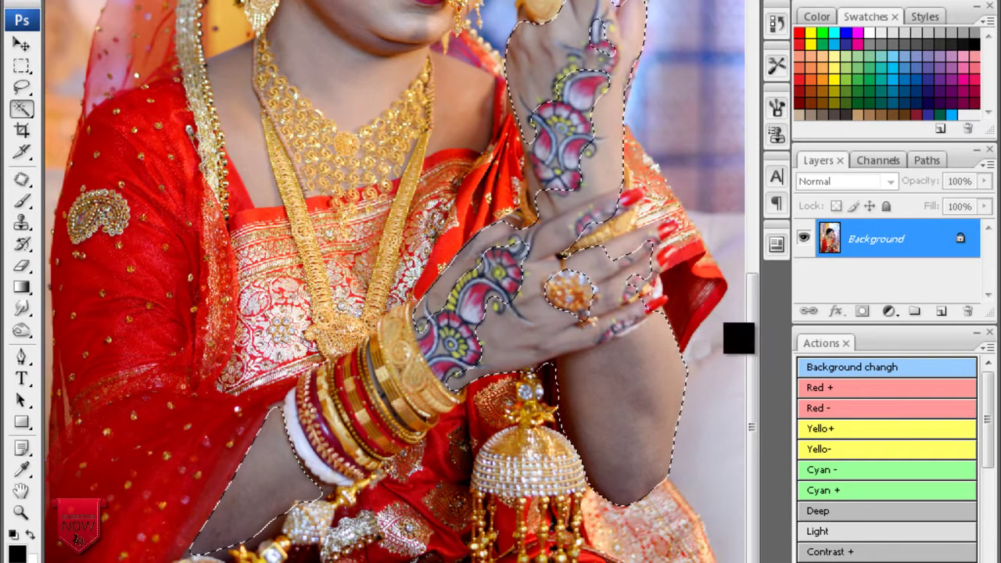
{"action": "key", "text": "ctrl+b"}
{"action": "key", "text": "Tab"}
{"action": "key", "text": "Tab"}
{"action": "type", "text": "-22"}
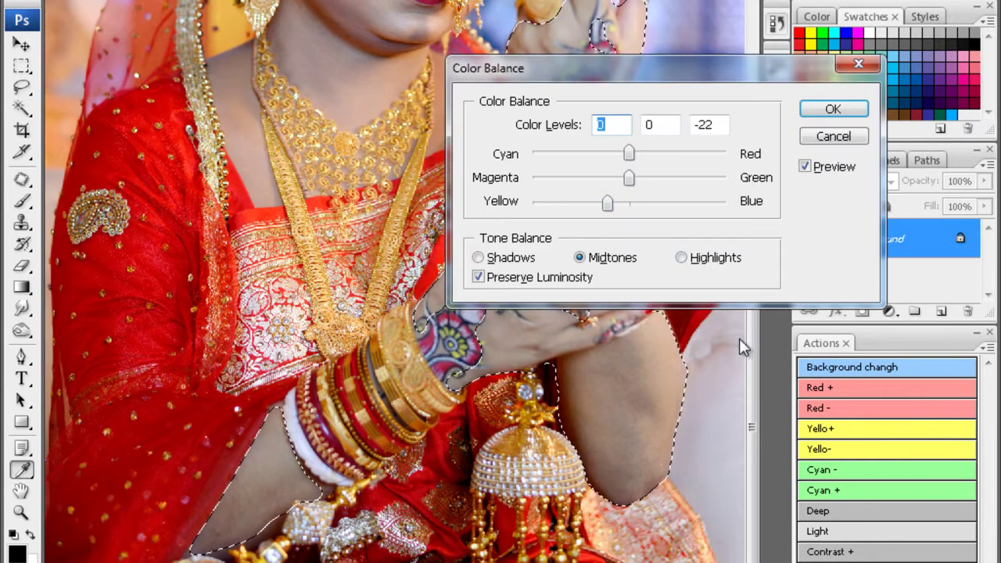
{"action": "key", "text": "shift+Tab"}
{"action": "key", "text": "shift+Tab"}
{"action": "type", "text": "+24"}
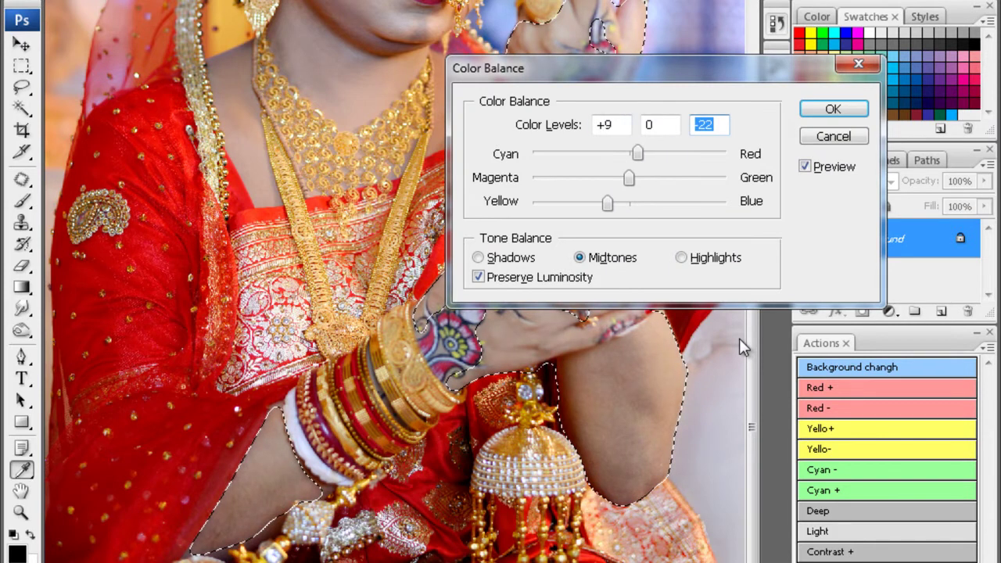
{"action": "key", "text": "Return"}
- Quick-select the face, chin, forehead and right side of the neck
{"action": "scroll", "coordinate": [743, 347], "scroll_direction": "up", "scroll_amount": 5}
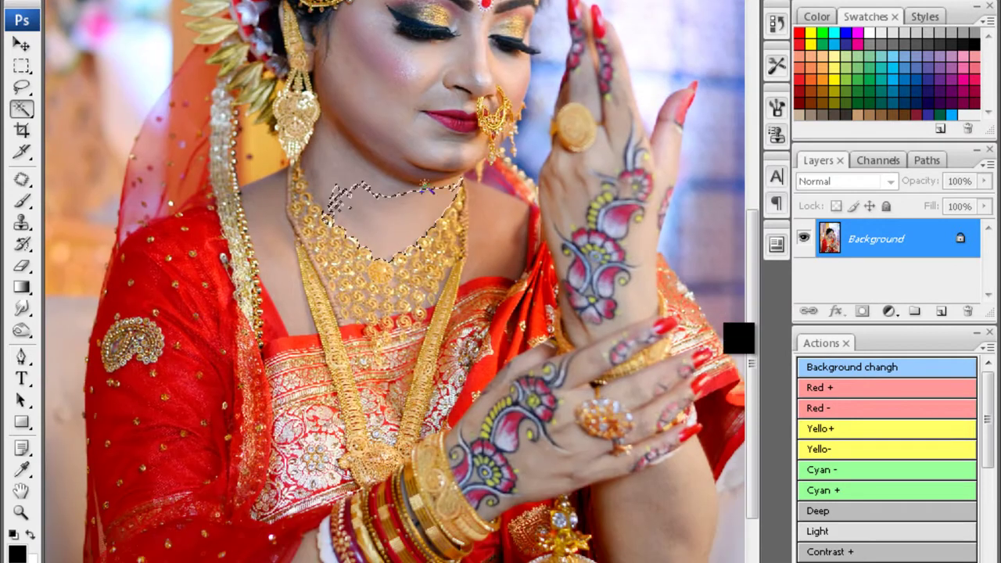
{"action": "left_click_drag", "start_coordinate": [338, 199], "coordinate": [360, 82]}
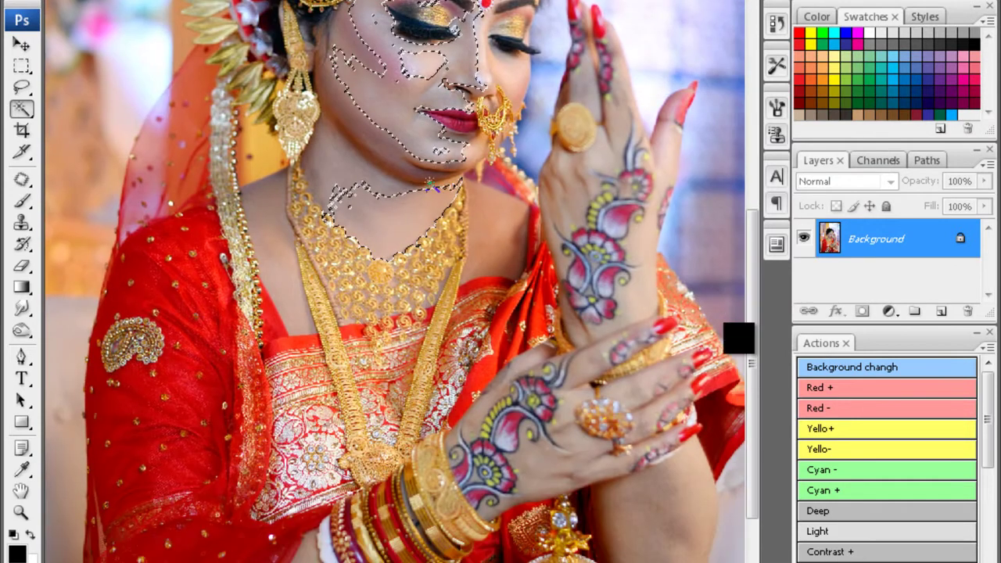
{"action": "scroll", "coordinate": [358, 85], "scroll_direction": "up", "scroll_amount": 3}
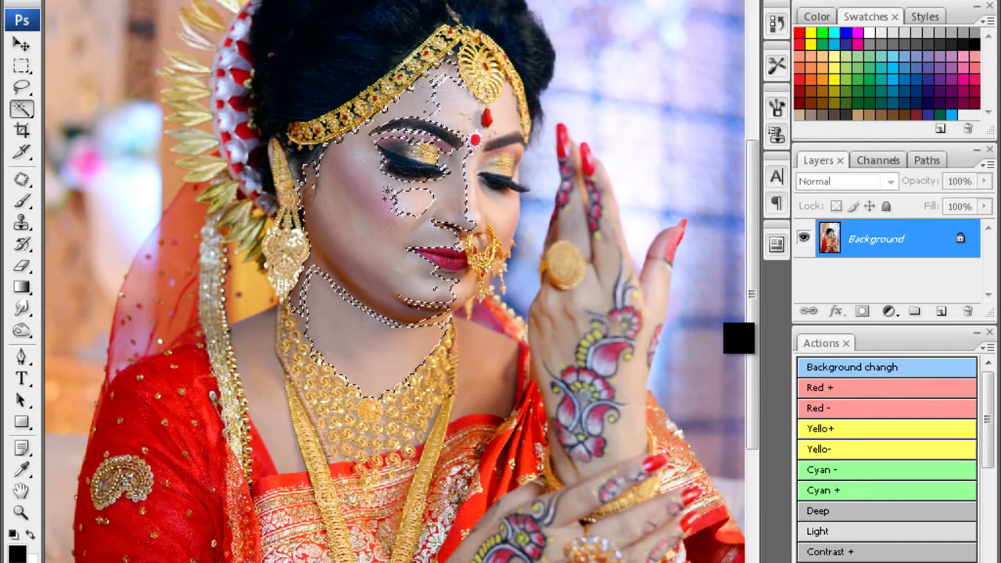
{"action": "left_click_drag", "start_coordinate": [447, 358], "coordinate": [489, 388]}
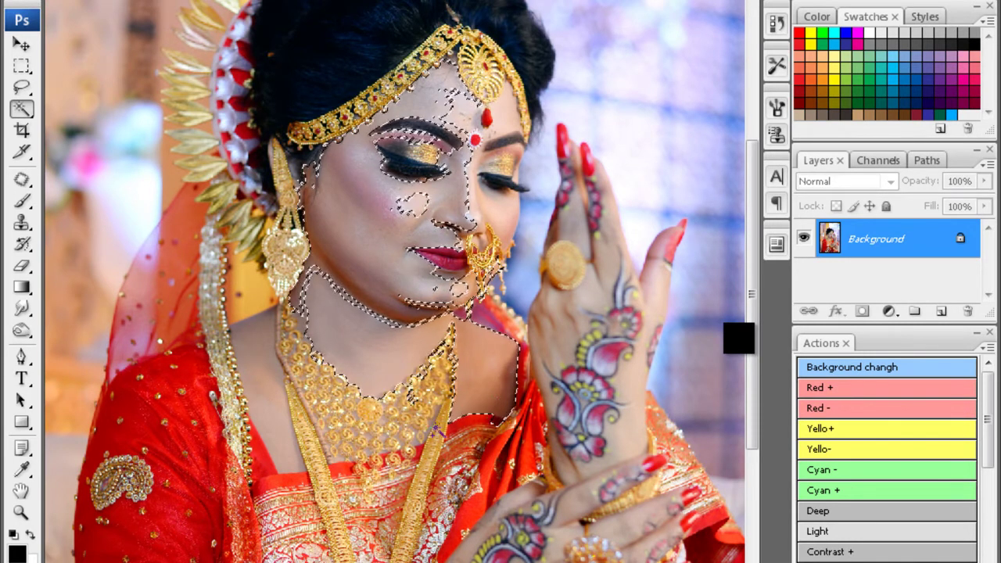
- Add the left neck, feather 50 px, and brighten face and neck with Curves
{"action": "left_click_drag", "start_coordinate": [262, 426], "coordinate": [273, 391]}
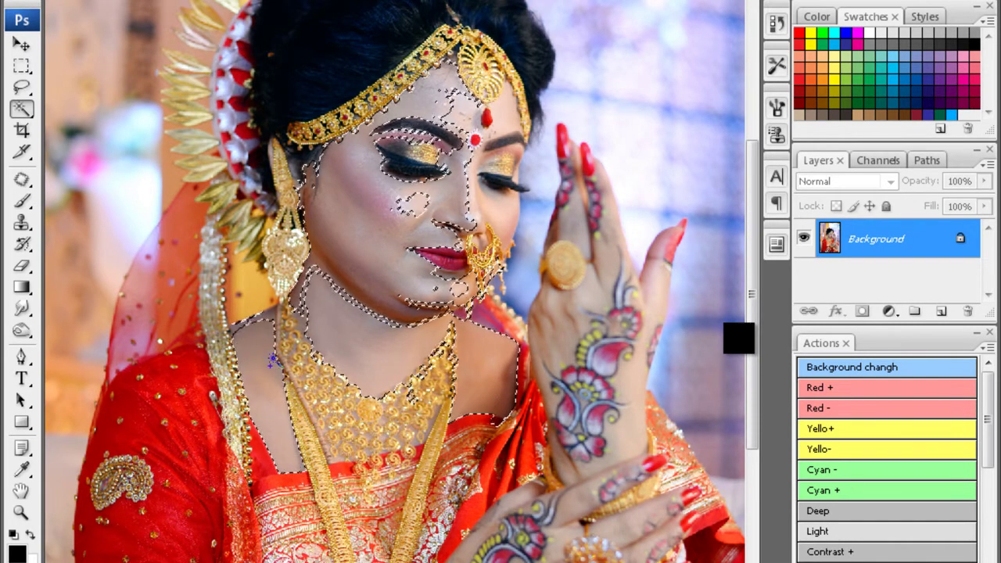
{"action": "key", "text": "alt+ctrl+d"}
{"action": "type", "text": "50"}
{"action": "key", "text": "Return"}
{"action": "key", "text": "ctrl+m"}
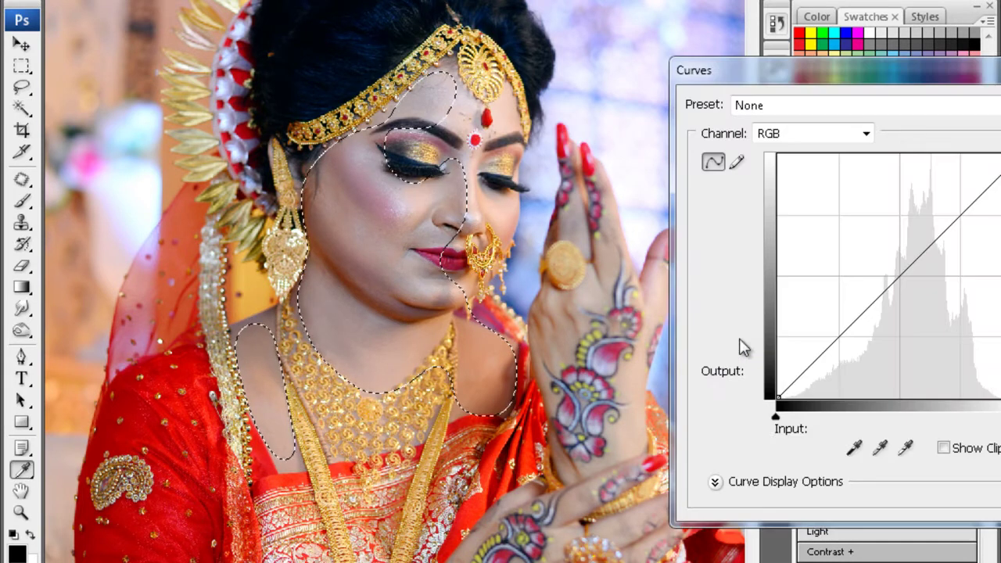
{"action": "left_click_drag", "start_coordinate": [825, 348], "coordinate": [829, 338]}
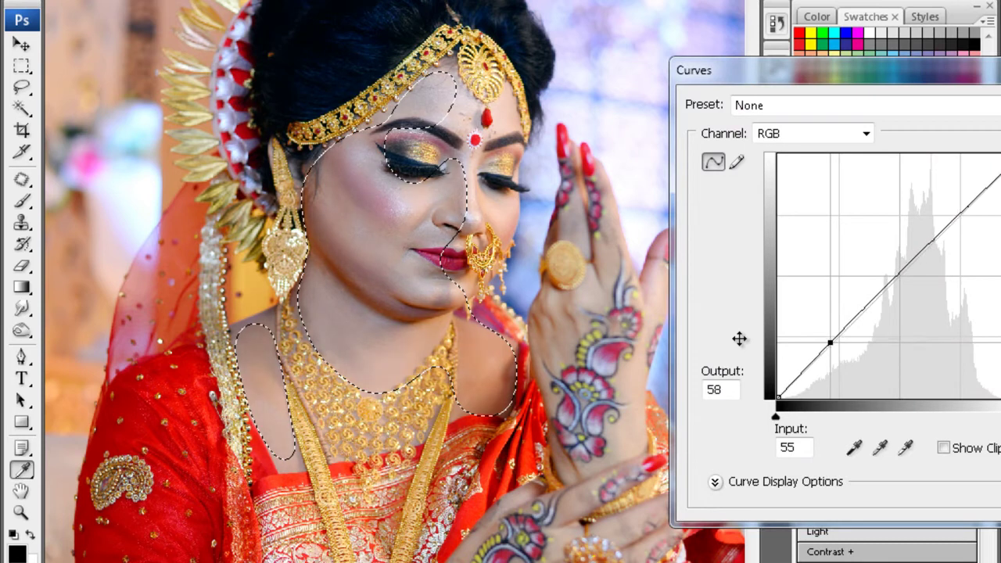
{"action": "key", "text": "Return"}
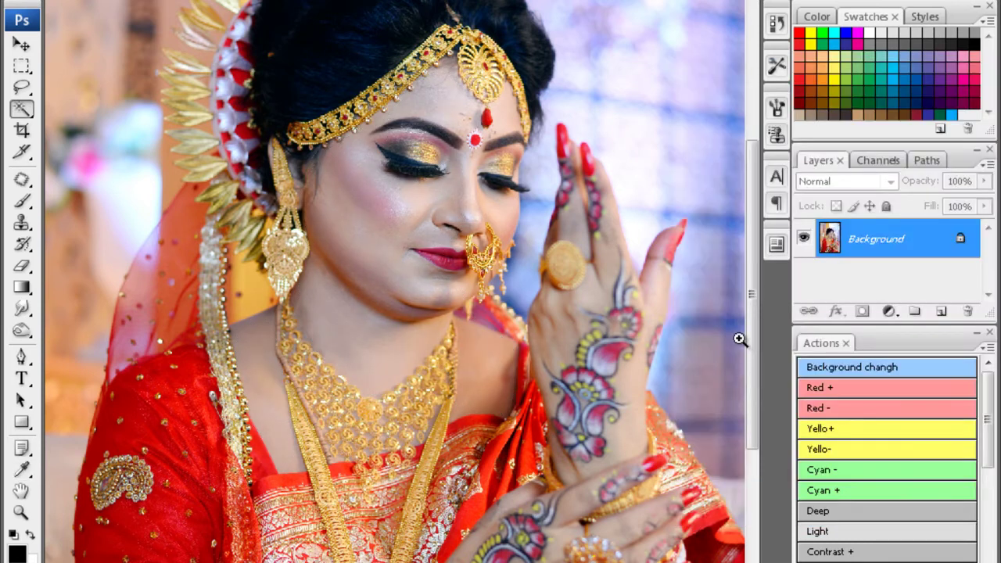
- Feather the bare chest patch beside the necklace and apply Color Balance -40, 0, +29
{"action": "left_click", "coordinate": [739, 338], "text": "ctrl"}
{"action": "left_click", "coordinate": [739, 338], "text": "ctrl"}
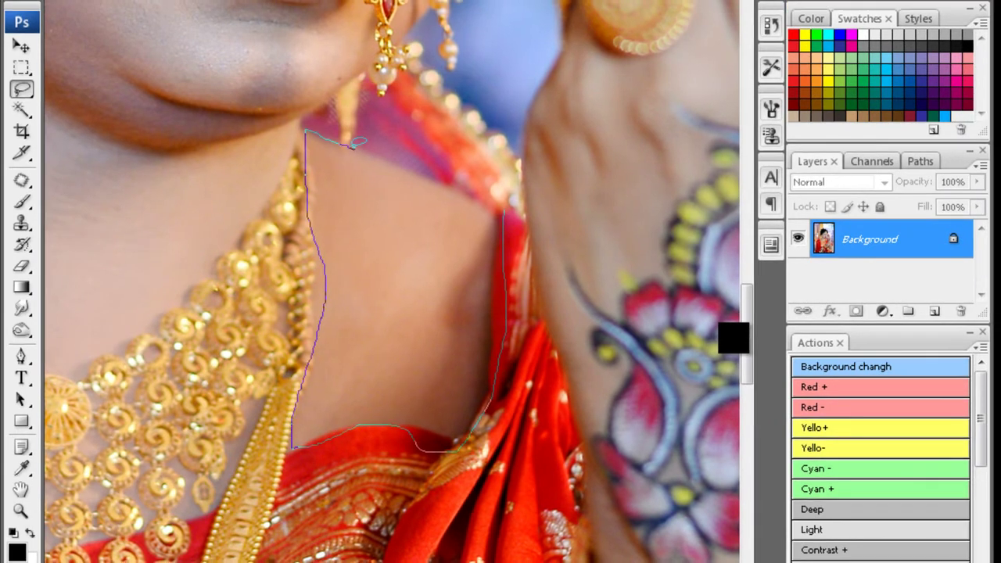
{"action": "left_click_drag", "start_coordinate": [312, 143], "coordinate": [312, 143]}
{"action": "key", "text": "ctrl+alt+d"}
{"action": "key", "text": "Return"}
{"action": "key", "text": "ctrl+b"}
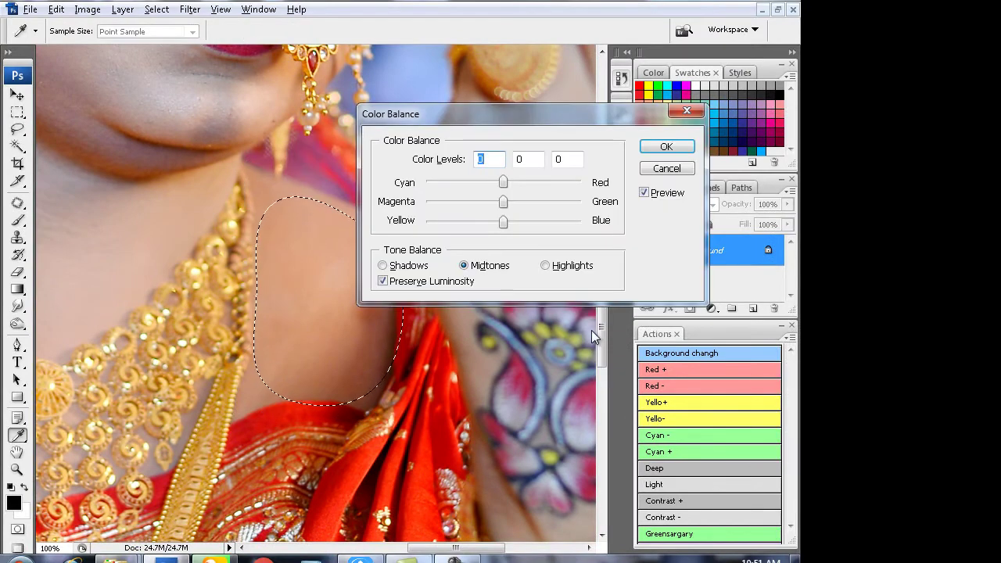
{"action": "type", "text": "-40"}
{"action": "key", "text": "Tab"}
{"action": "key", "text": "Tab"}
{"action": "type", "text": "29"}
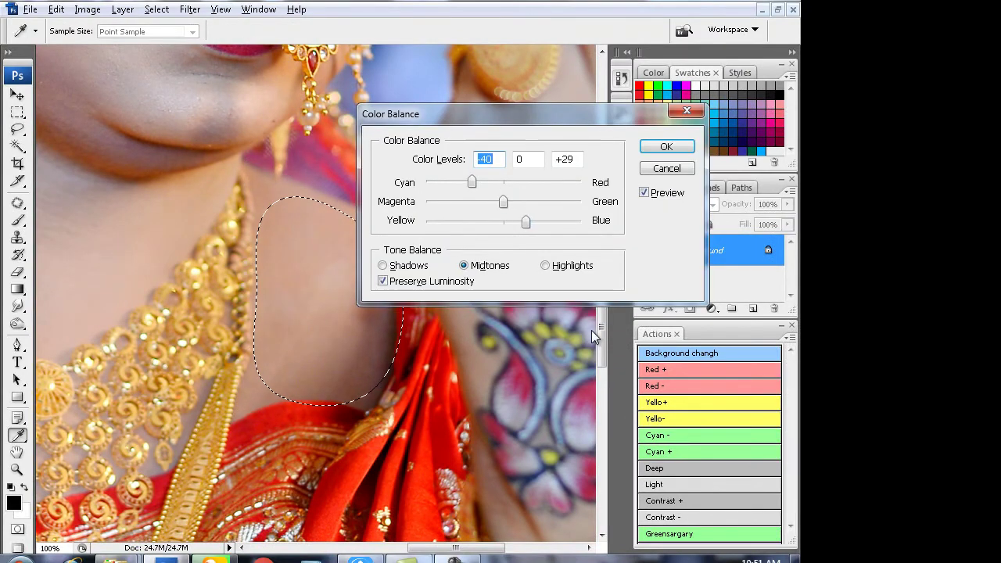
{"action": "key", "text": "Return"}
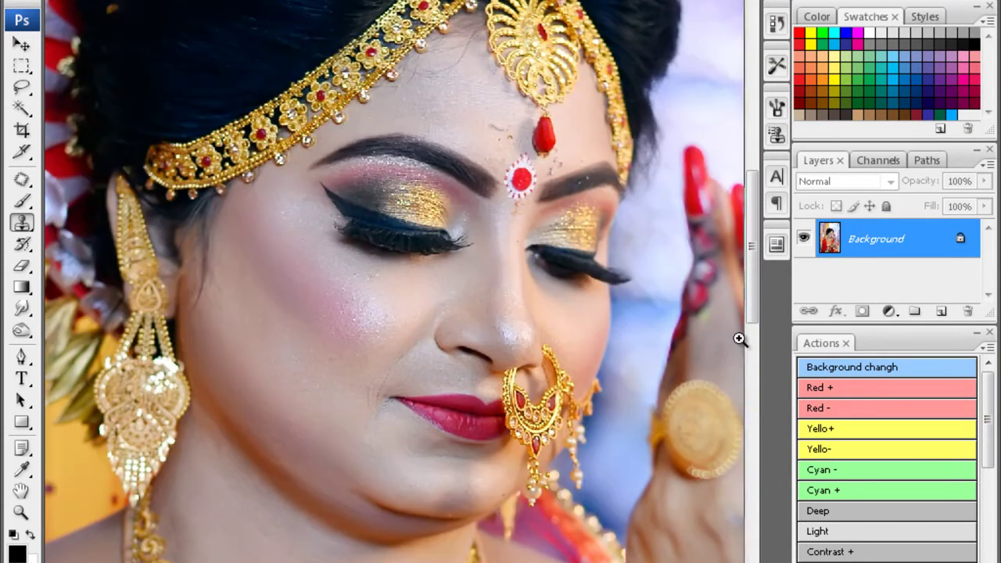
- Clone clean skin over the blemish near the lip corner
{"action": "key", "text": "ctrl+plus"}
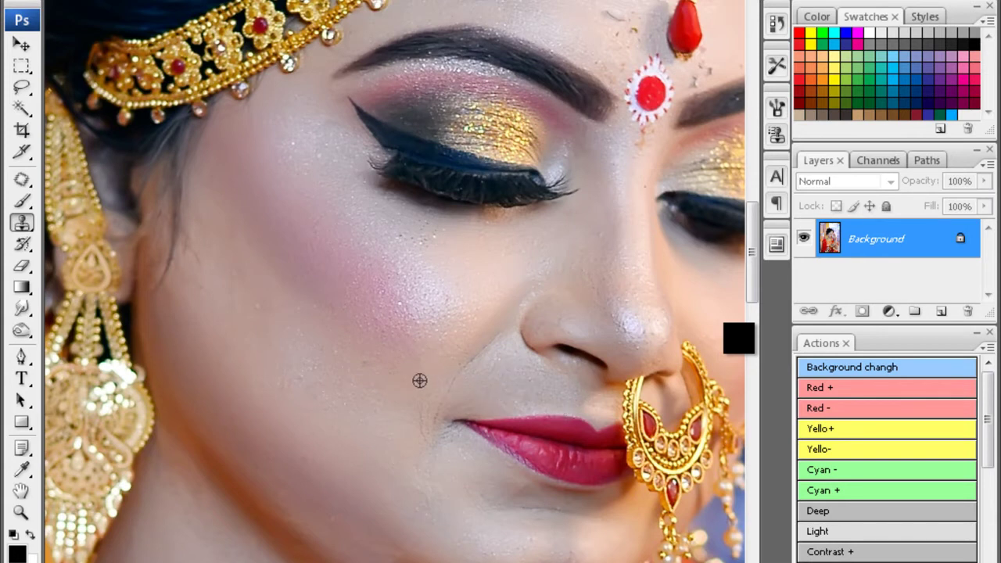
{"action": "left_click", "coordinate": [393, 431], "text": "alt"}
{"action": "left_click", "coordinate": [431, 429]}
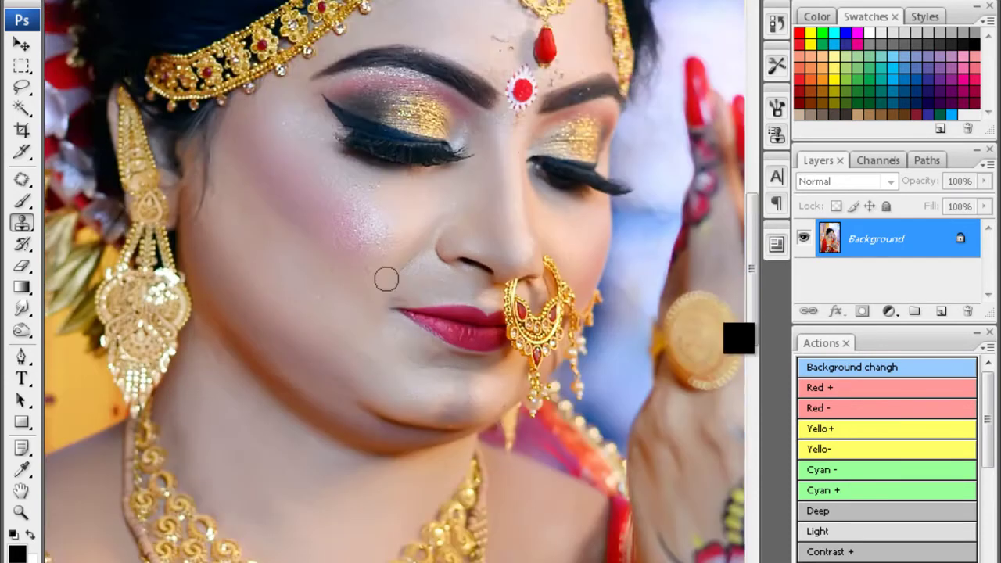
- Magic-wand the face and neck skin, feather it, brighten with Curves, then deselect
{"action": "key", "text": "w"}
{"action": "left_click", "coordinate": [450, 366]}
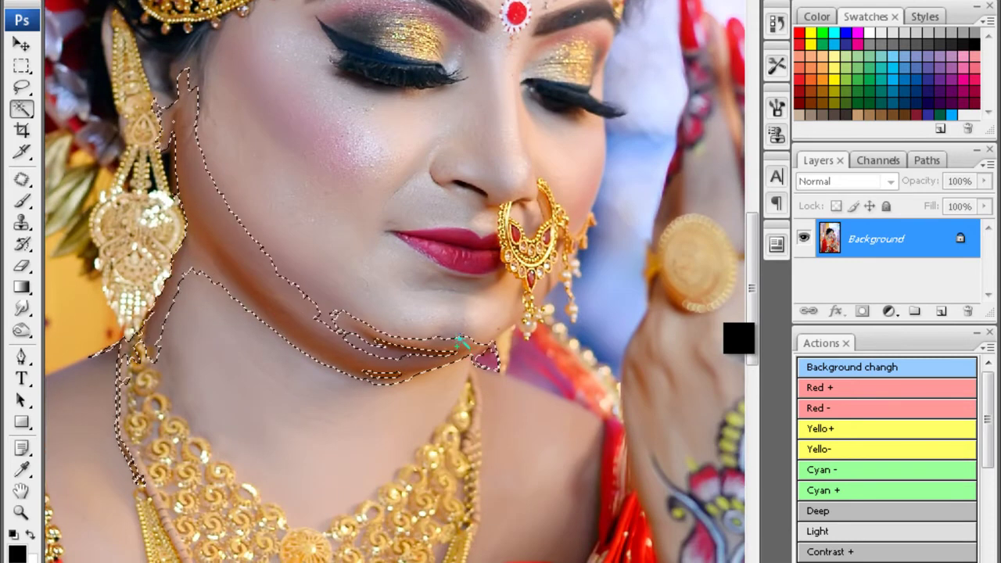
{"action": "key", "text": "ctrl+alt+d"}
{"action": "key", "text": "Return"}
{"action": "key", "text": "ctrl+m"}
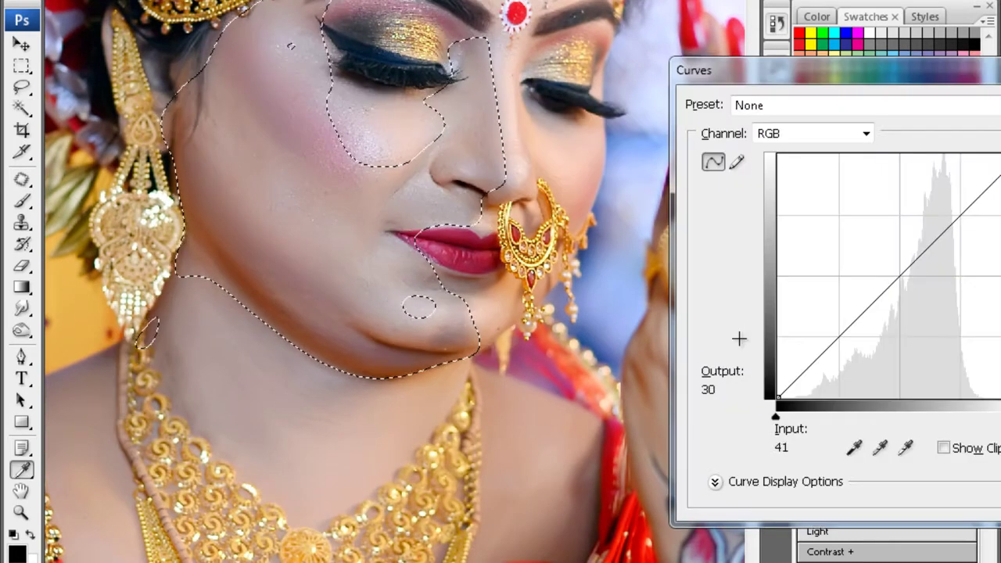
{"action": "key", "text": "Return"}
{"action": "key", "text": "ctrl+d"}
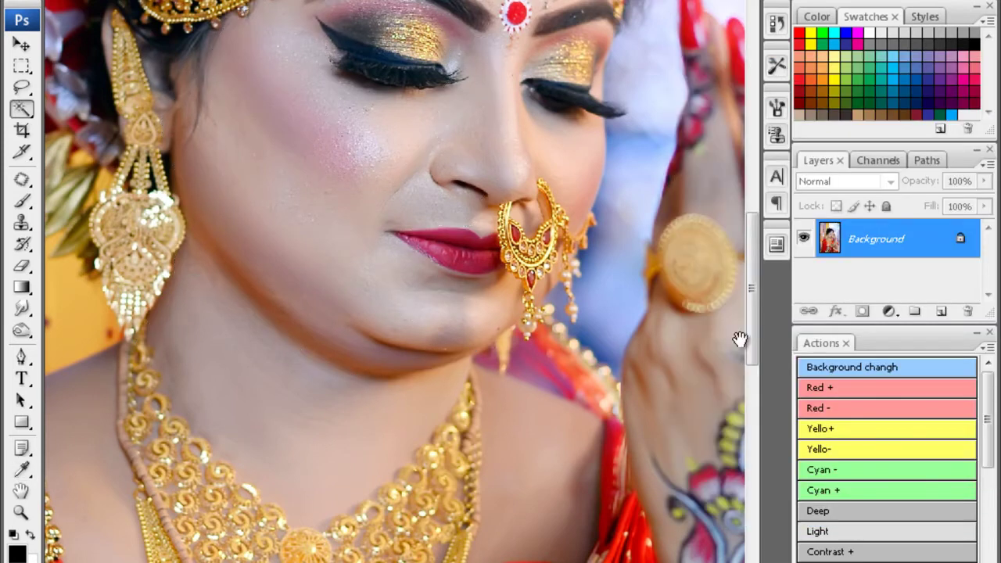
{"action": "key", "text": "ctrl+plus"}
{"action": "key", "text": "ctrl+plus"}
{"action": "key", "text": "ctrl+plus"}
{"action": "key", "text": "s"}
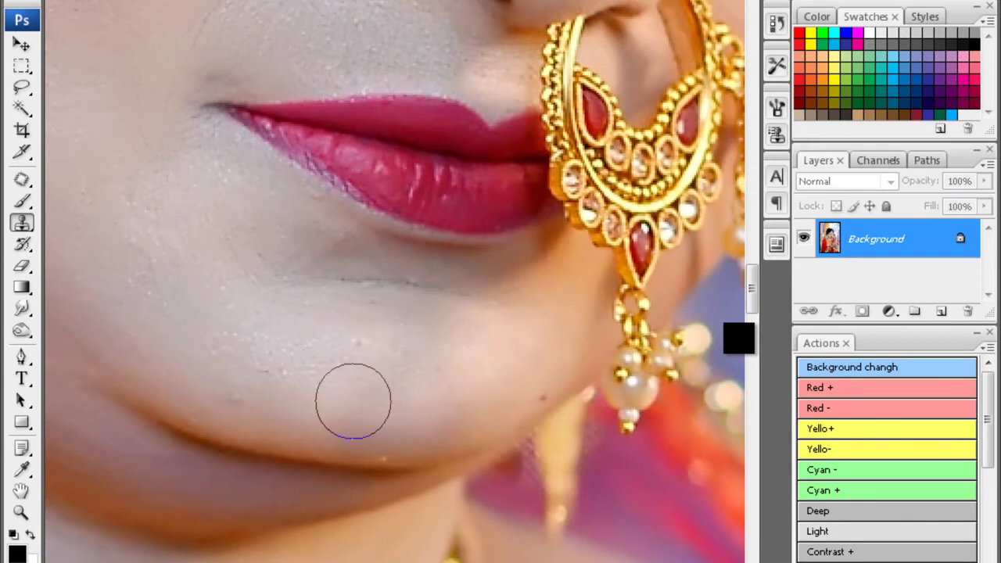
- Soften the skin around the nose, cheeks and forehead with a smaller Blur brush
{"action": "scroll", "coordinate": [344, 321], "scroll_direction": "up", "scroll_amount": 3}
{"action": "scroll", "coordinate": [344, 321], "scroll_direction": "left", "scroll_amount": 3}
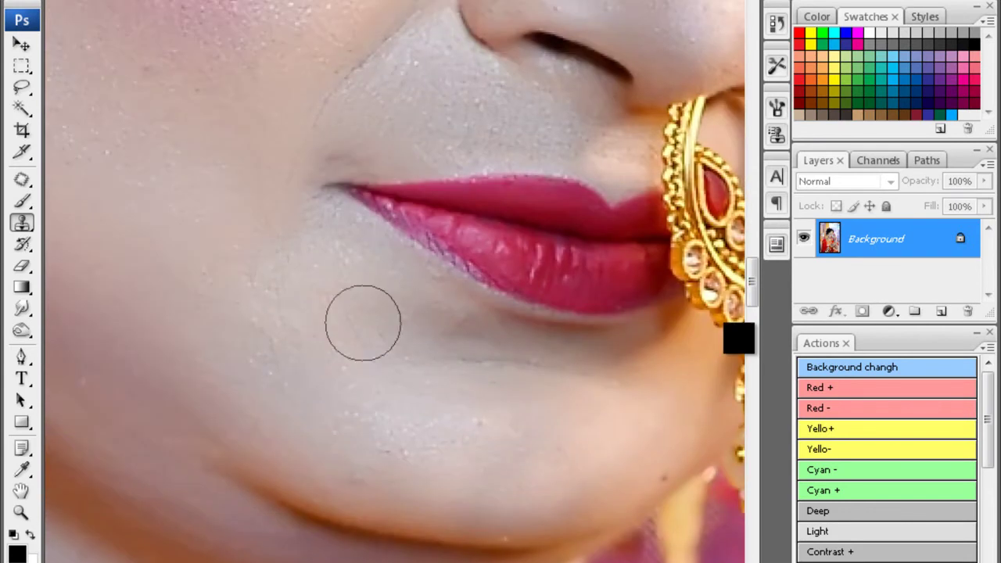
{"action": "scroll", "coordinate": [288, 307], "scroll_direction": "left", "scroll_amount": 4}
{"action": "scroll", "coordinate": [288, 308], "scroll_direction": "up", "scroll_amount": 2}
{"action": "key", "text": "r"}
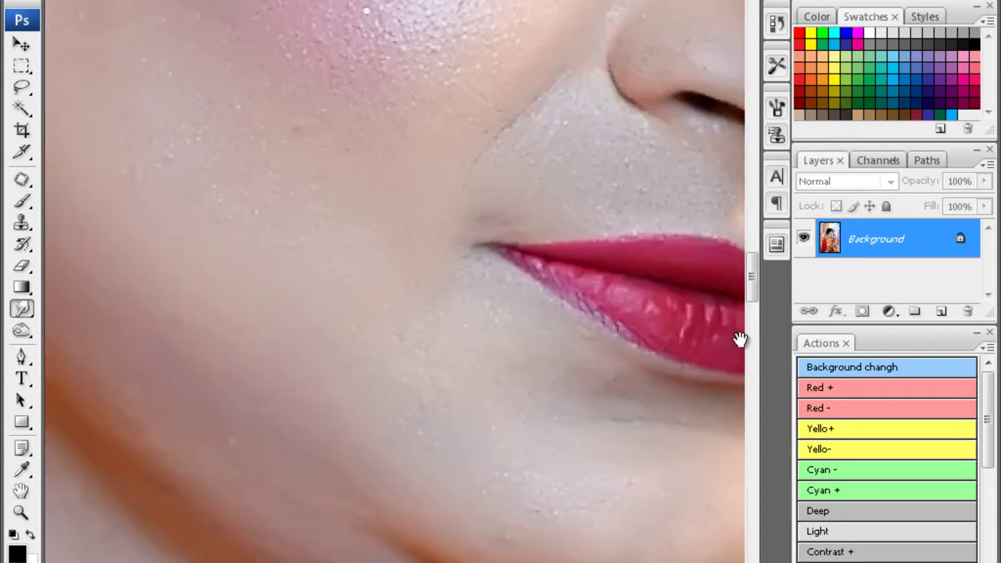
{"action": "scroll", "coordinate": [741, 335], "scroll_direction": "up", "scroll_amount": 4}
{"action": "key", "text": "bracketleft"}
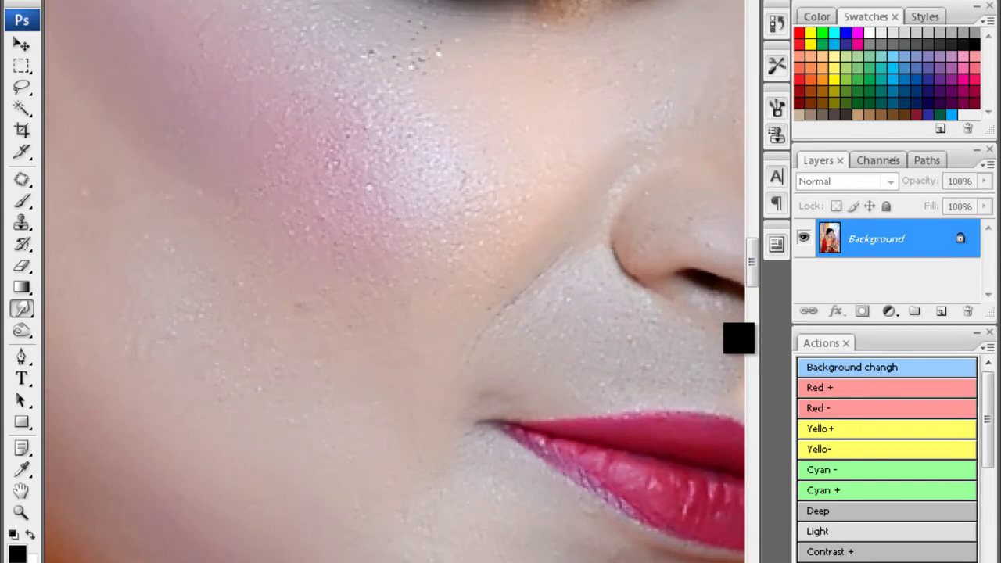
{"action": "scroll", "coordinate": [362, 186], "scroll_direction": "up", "scroll_amount": 2}
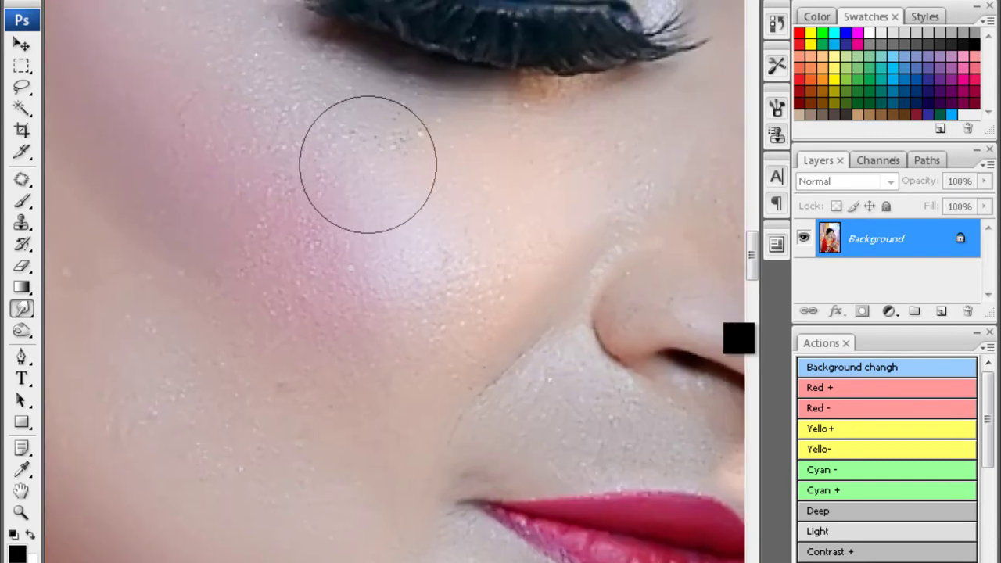
{"action": "left_click_drag", "start_coordinate": [398, 351], "coordinate": [339, 347]}
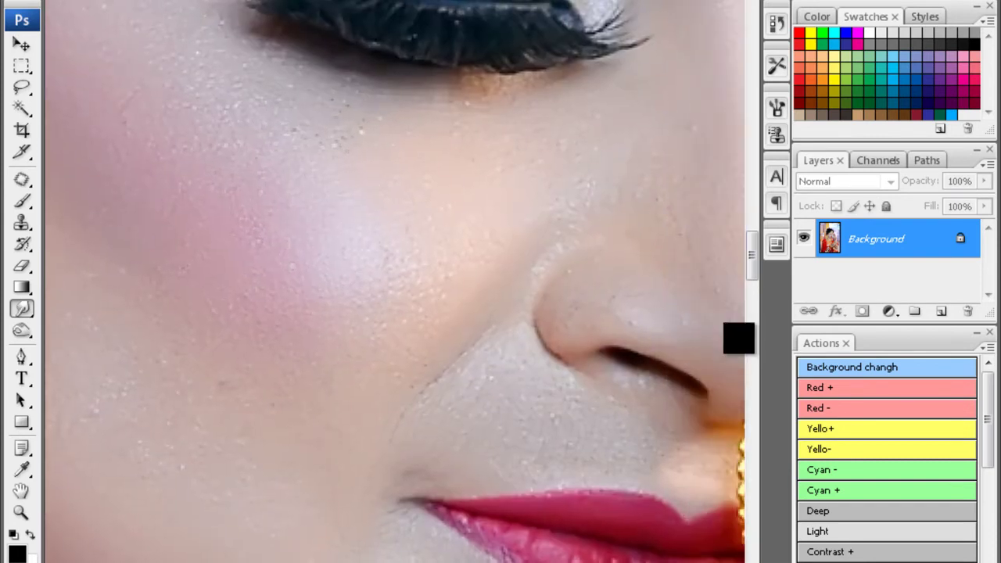
{"action": "scroll", "coordinate": [740, 339], "scroll_direction": "down", "scroll_amount": 3}
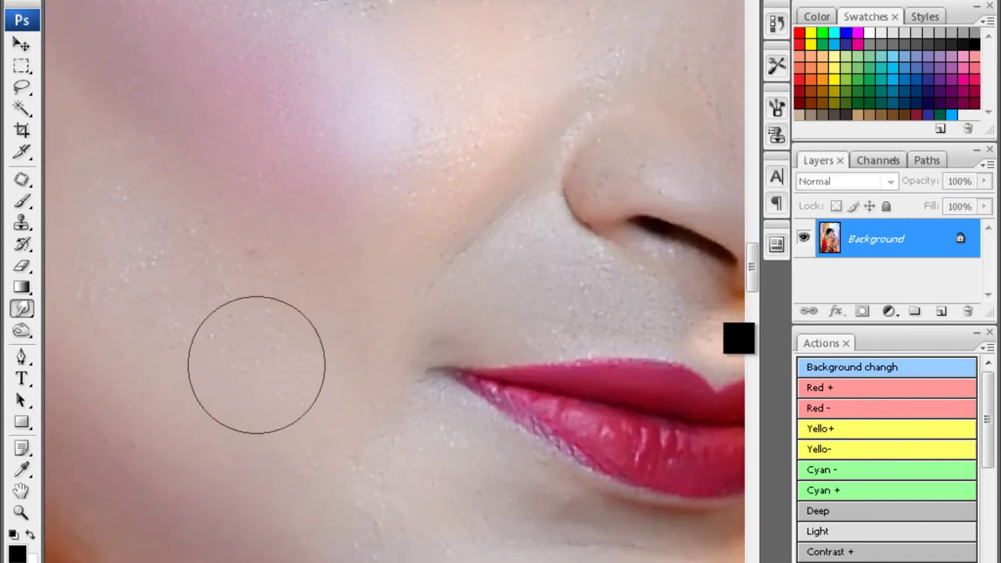
{"action": "scroll", "coordinate": [257, 364], "scroll_direction": "down", "scroll_amount": 5}
{"action": "scroll", "coordinate": [256, 364], "scroll_direction": "right", "scroll_amount": 1}
{"action": "scroll", "coordinate": [256, 364], "scroll_direction": "right", "scroll_amount": 5}
{"action": "scroll", "coordinate": [348, 317], "scroll_direction": "up", "scroll_amount": 5}
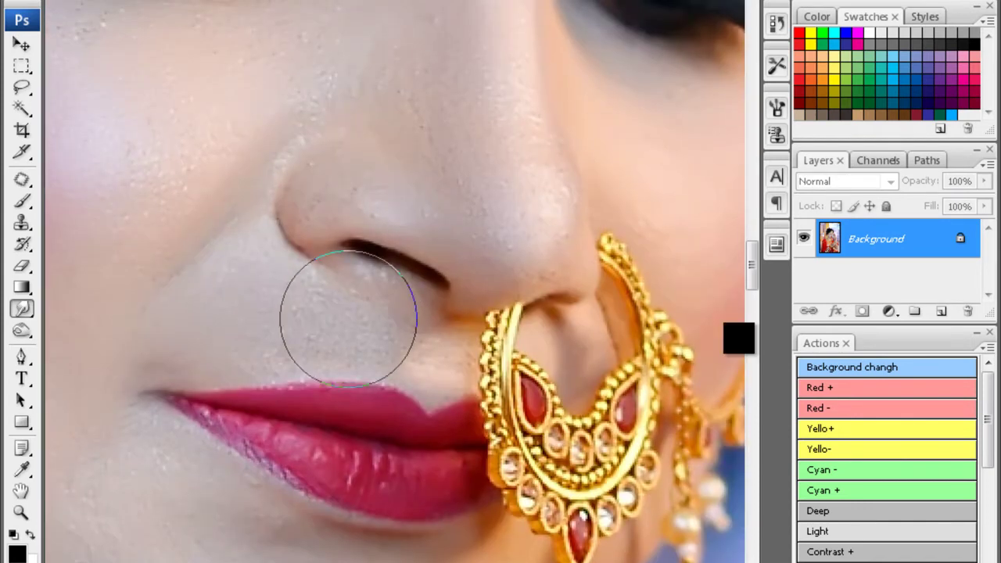
{"action": "scroll", "coordinate": [347, 317], "scroll_direction": "up", "scroll_amount": 5}
{"action": "scroll", "coordinate": [365, 240], "scroll_direction": "up", "scroll_amount": 2}
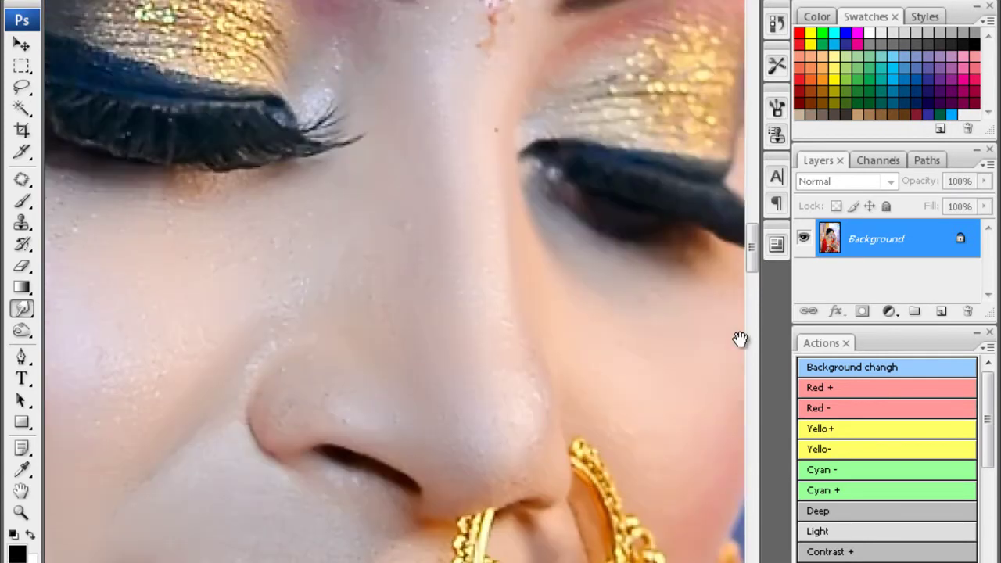
{"action": "scroll", "coordinate": [740, 339], "scroll_direction": "up", "scroll_amount": 5}
{"action": "scroll", "coordinate": [359, 316], "scroll_direction": "up", "scroll_amount": 2}
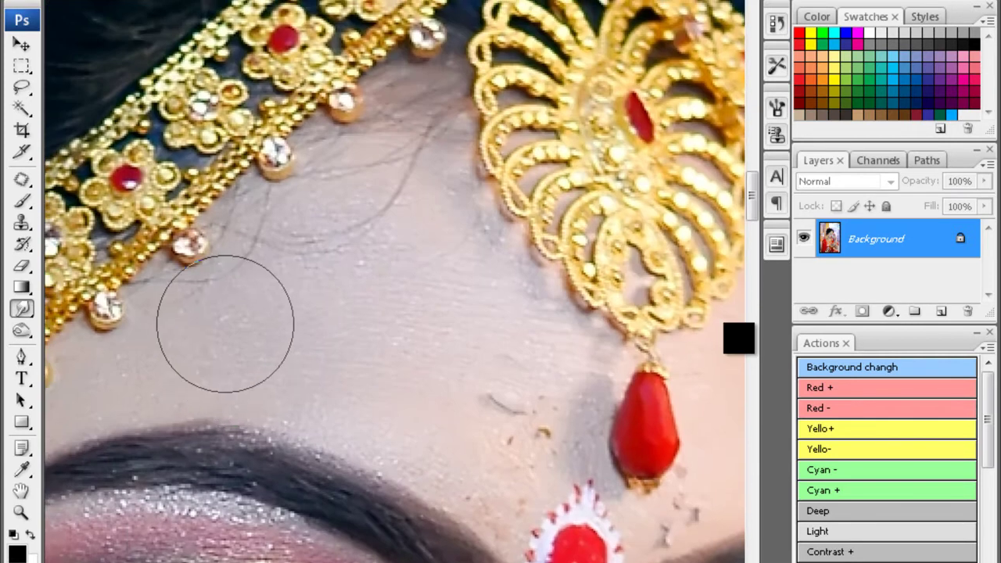
{"action": "scroll", "coordinate": [738, 337], "scroll_direction": "down", "scroll_amount": 3}
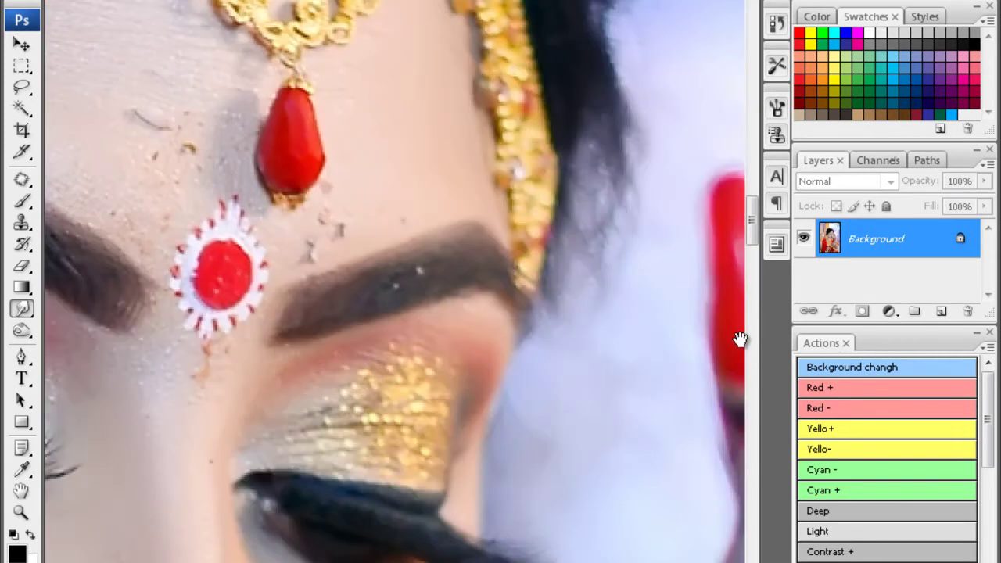
{"action": "scroll", "coordinate": [739, 338], "scroll_direction": "down", "scroll_amount": 3}
{"action": "scroll", "coordinate": [739, 338], "scroll_direction": "down", "scroll_amount": 2}
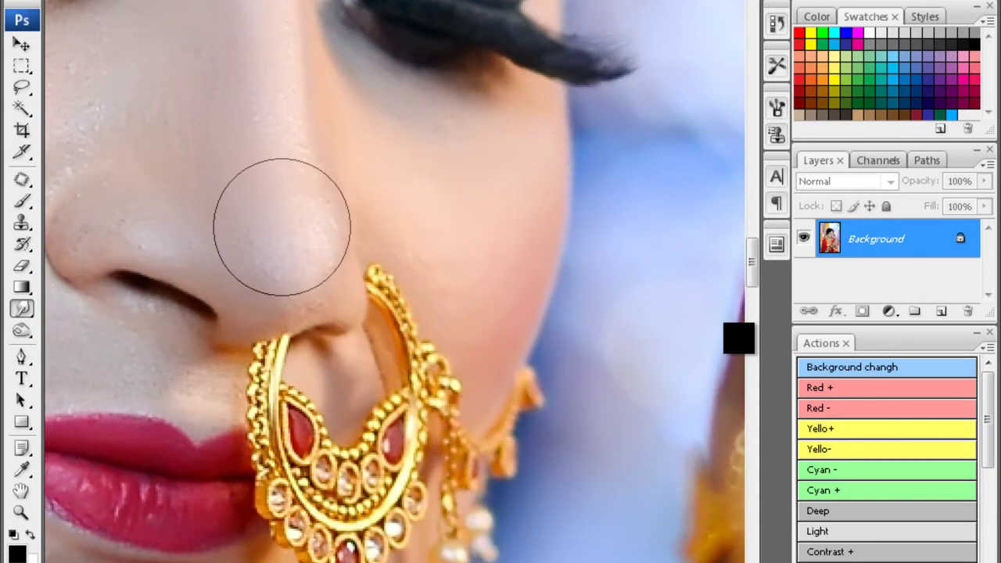
{"action": "scroll", "coordinate": [273, 211], "scroll_direction": "down", "scroll_amount": 1}
{"action": "scroll", "coordinate": [744, 344], "scroll_direction": "down", "scroll_amount": 2}
- Darken the photo's left and right edges with the Burn tool, then close the portrait
{"action": "scroll", "coordinate": [745, 345], "scroll_direction": "down", "scroll_amount": 3}
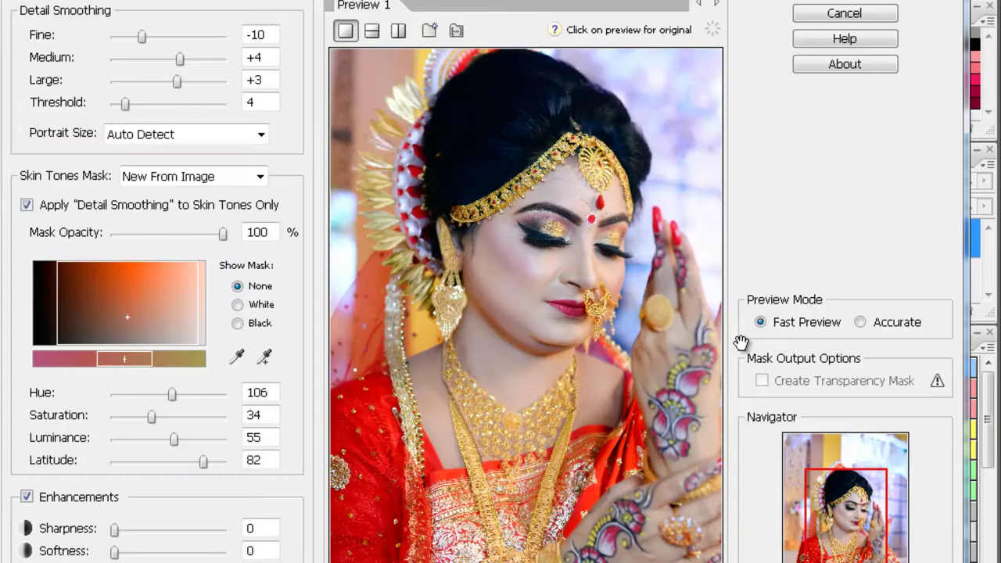
{"action": "scroll", "coordinate": [741, 342], "scroll_direction": "down", "scroll_amount": 2}
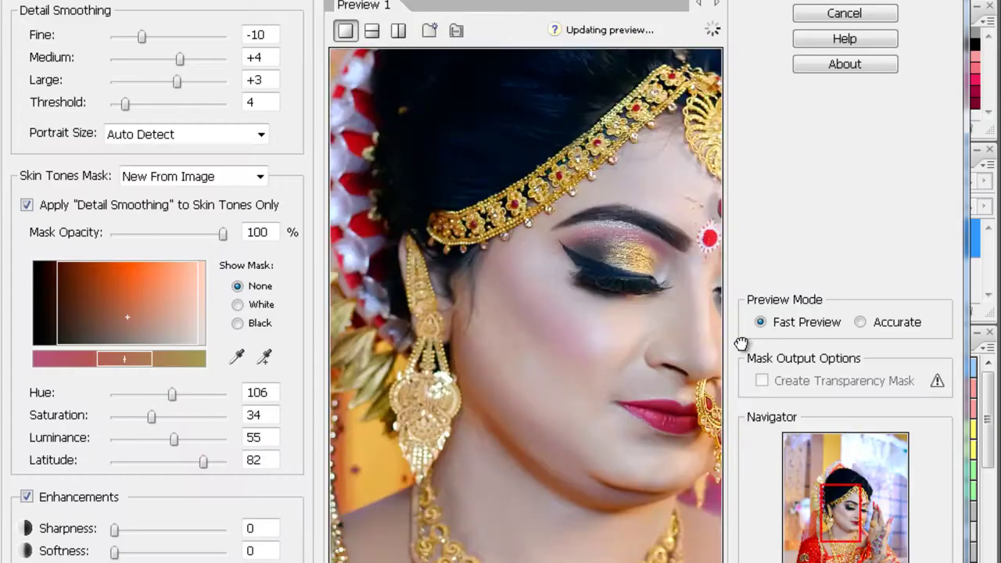
{"action": "scroll", "coordinate": [741, 342], "scroll_direction": "down", "scroll_amount": 2}
{"action": "scroll", "coordinate": [740, 344], "scroll_direction": "down", "scroll_amount": 2}
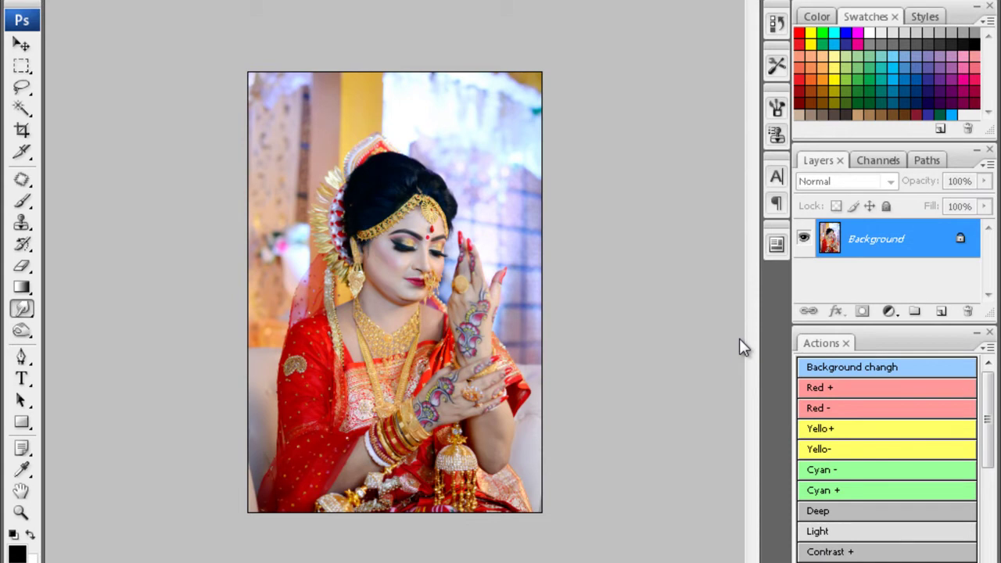
{"action": "right_click", "coordinate": [22, 330]}
{"action": "left_click", "coordinate": [71, 349]}
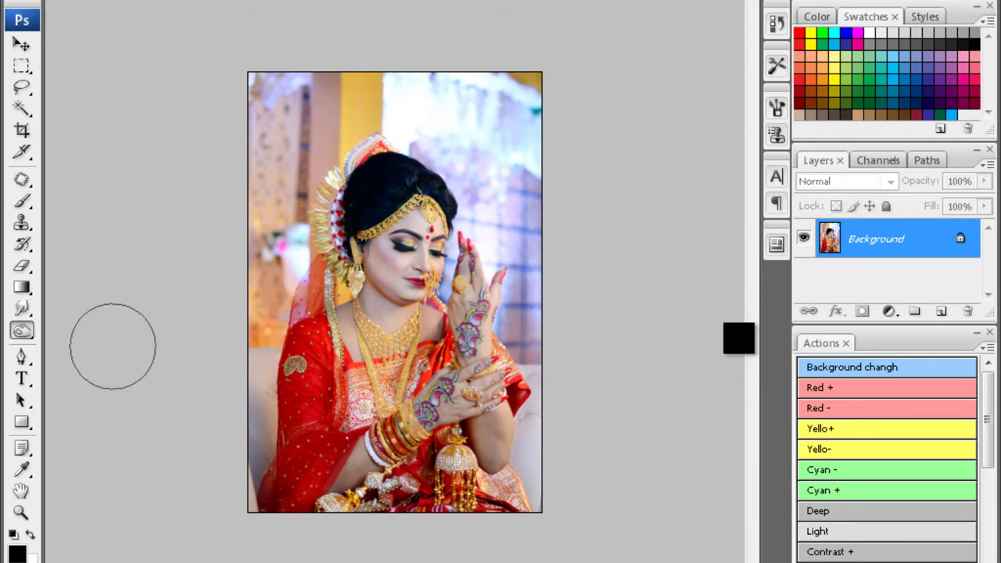
{"action": "left_click_drag", "start_coordinate": [263, 101], "coordinate": [262, 480]}
{"action": "left_click_drag", "start_coordinate": [551, 86], "coordinate": [564, 412]}
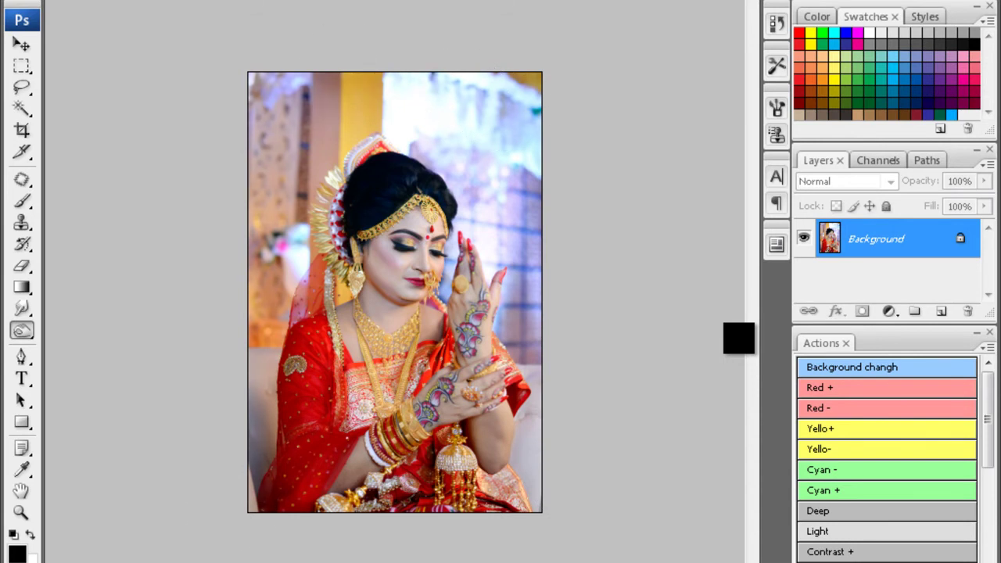
{"action": "key", "text": "ctrl+w"}
- Save the finished portrait as JPEG and fit the sofa photo in the window
{"action": "key", "text": "Return"}
{"action": "key", "text": "Return"}
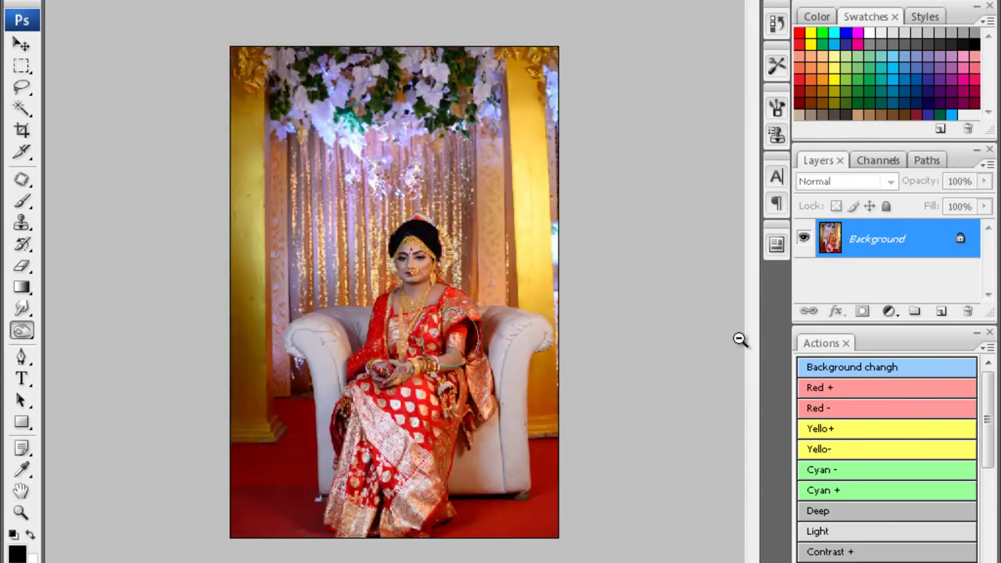
{"action": "key", "text": "c"}
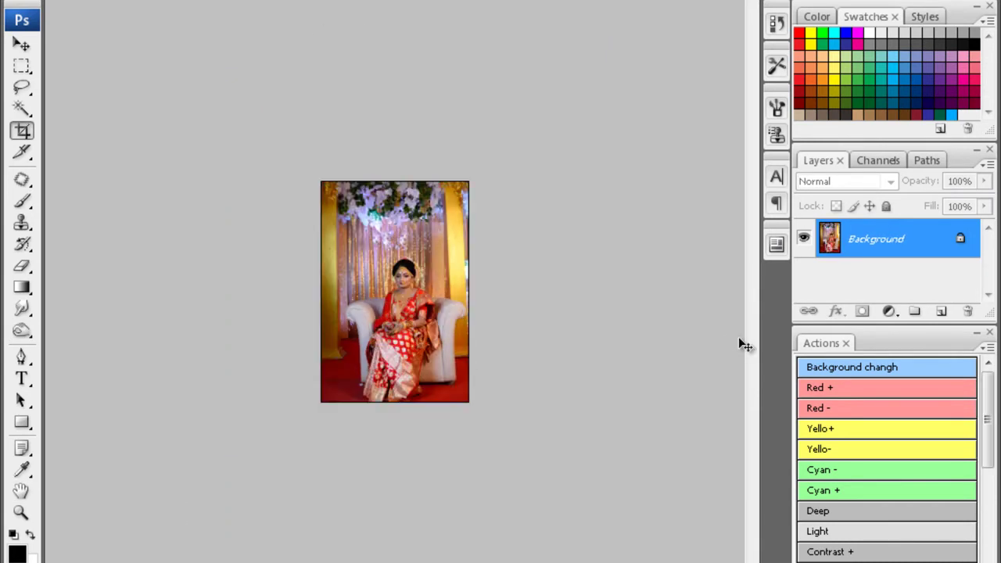
{"action": "key", "text": "alt+i"}
{"action": "key", "text": "a"}
{"action": "key", "text": "Escape"}
{"action": "key", "text": "ctrl+0"}
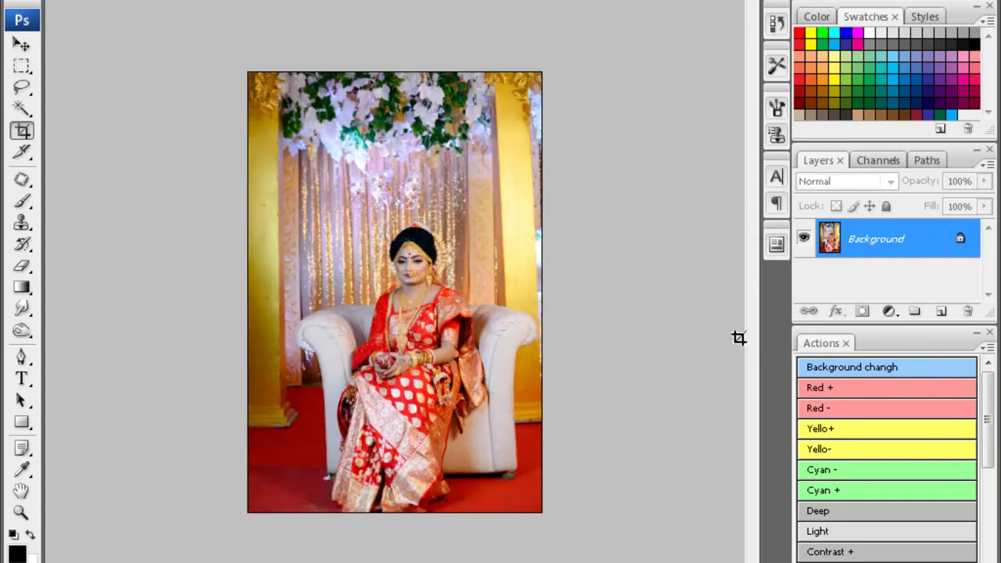
- Apply Noiseware Professional to the sofa portrait after checking the face in the preview
{"action": "key", "text": "ctrl+alt+f"}
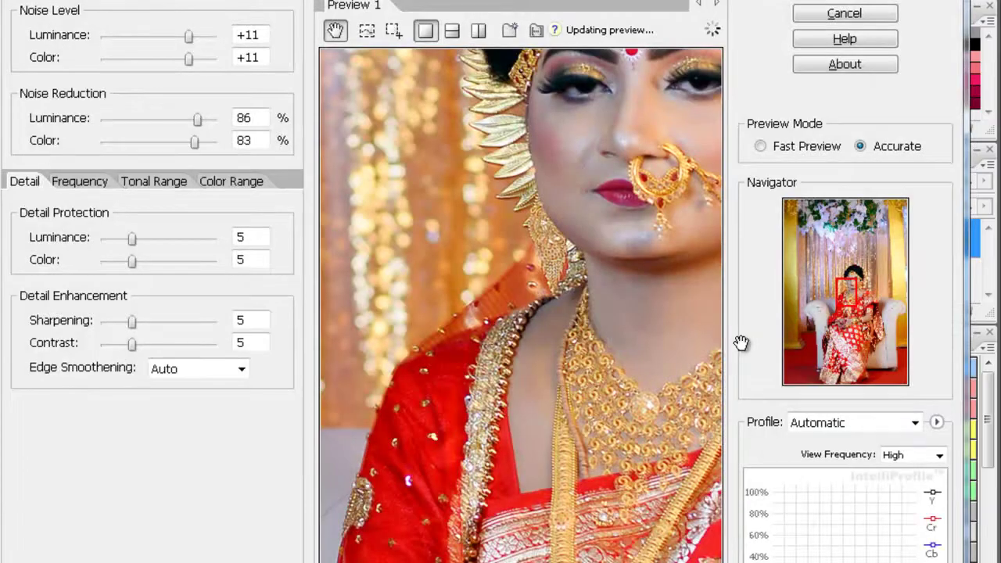
{"action": "key", "text": "ctrl+plus"}
{"action": "key", "text": "ctrl+plus"}
{"action": "key", "text": "ctrl+minus"}
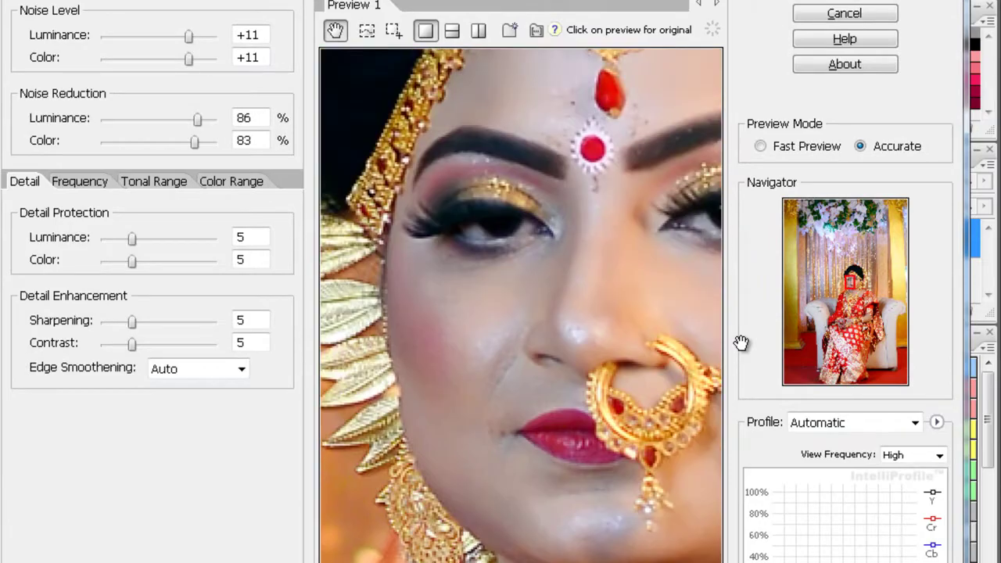
{"action": "key", "text": "Return"}
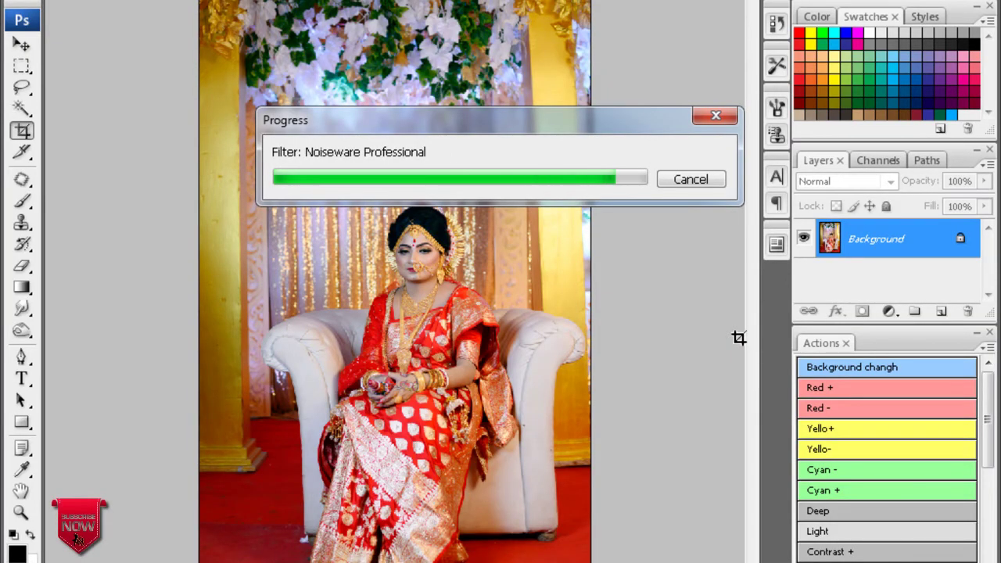
{"action": "left_click", "coordinate": [740, 339]}
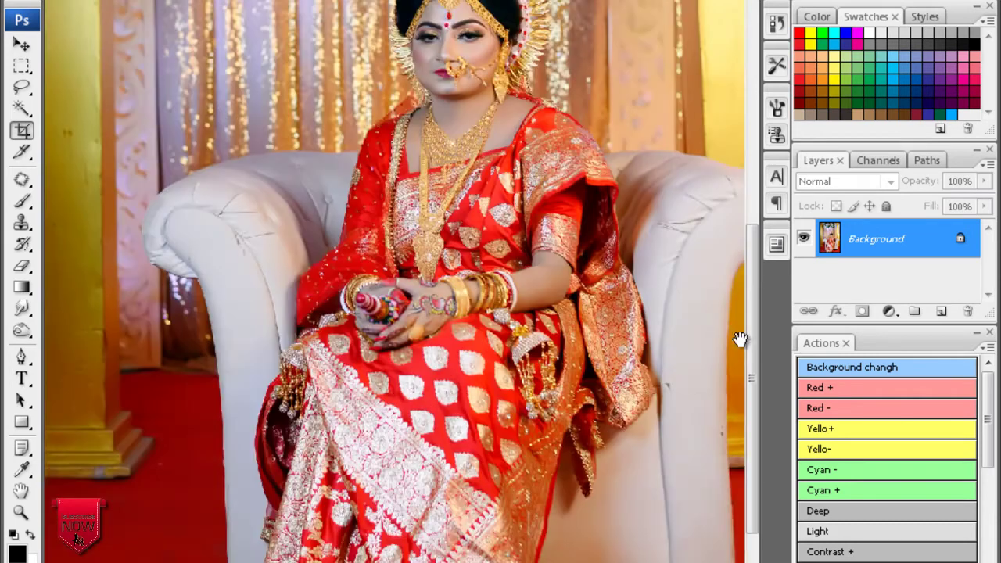
- Quick-select the bride's hands, bangles and forearm skin, then feather the selection
{"action": "key", "text": "w"}
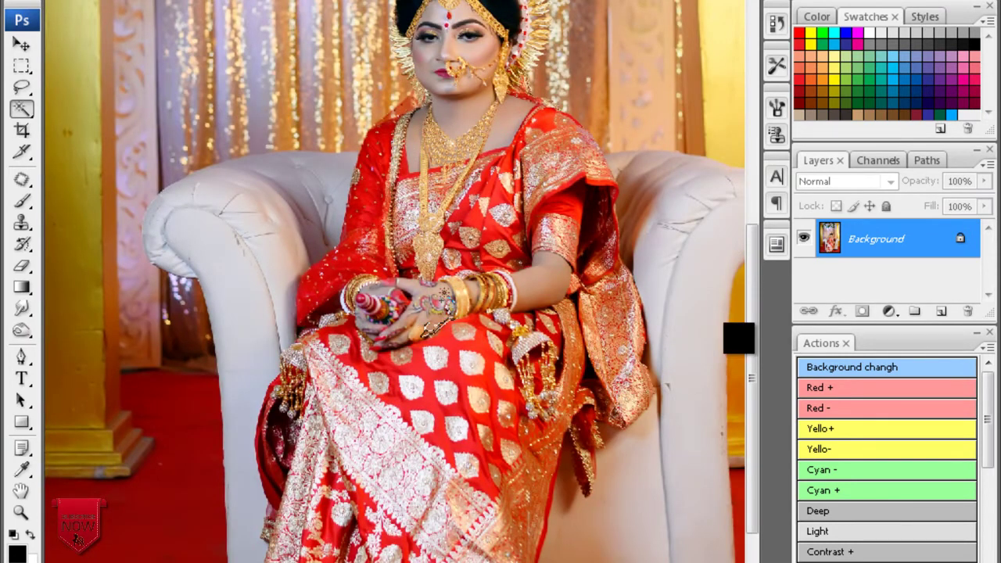
{"action": "left_click_drag", "start_coordinate": [422, 301], "coordinate": [551, 278]}
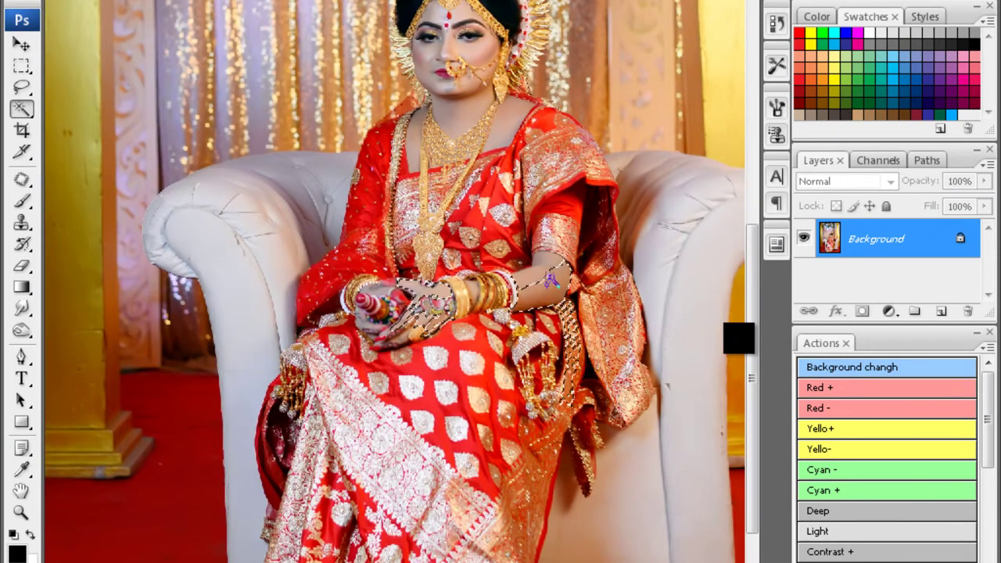
{"action": "key", "text": "ctrl+alt+d"}
{"action": "key", "text": "Return"}
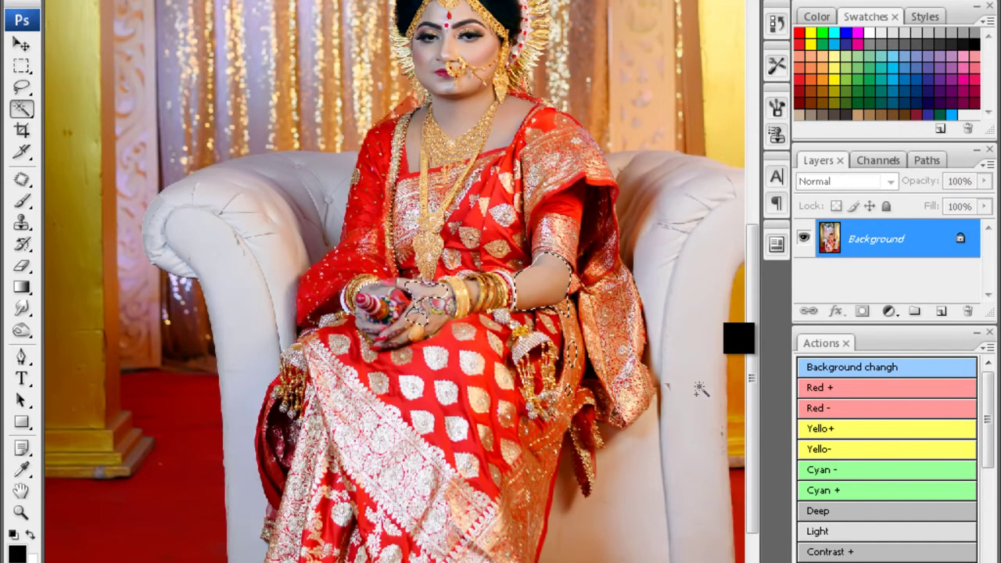
- Zoom in on the bride's face and set a slightly smaller Clone Stamp brush
{"action": "left_click", "coordinate": [738, 336], "text": "ctrl"}
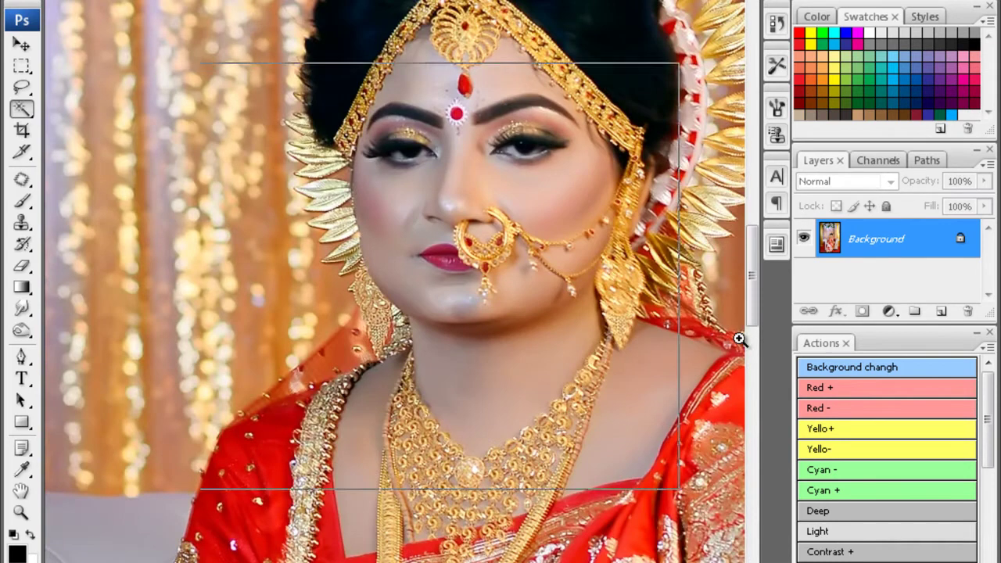
{"action": "key", "text": "ctrl+plus"}
{"action": "key", "text": "j"}
{"action": "key", "text": "ctrl+plus"}
{"action": "key", "text": "bracketleft"}
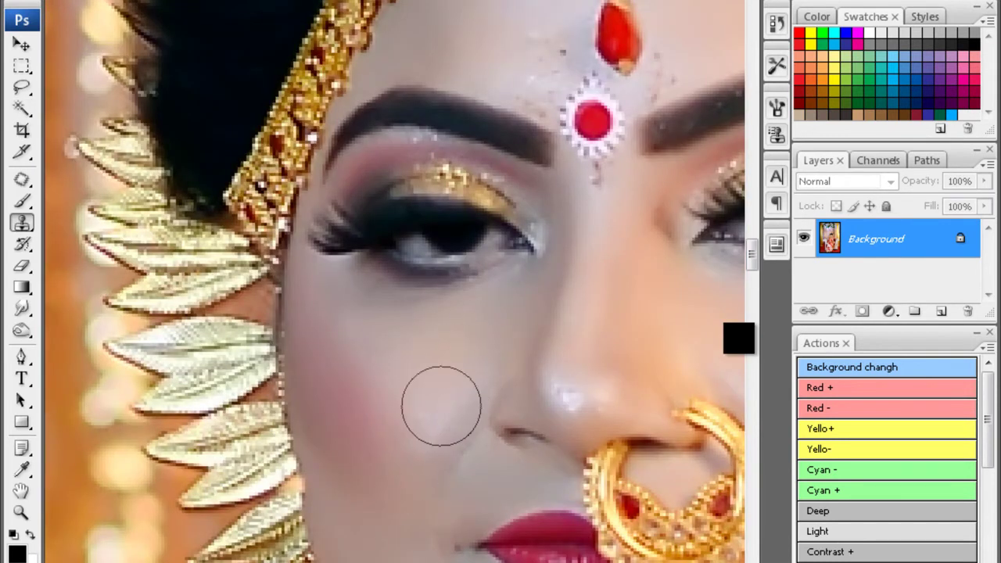
- Clone away the under-eye, cheek and chin blemishes near the nose ring
{"action": "scroll", "coordinate": [437, 394], "scroll_direction": "right", "scroll_amount": 3}
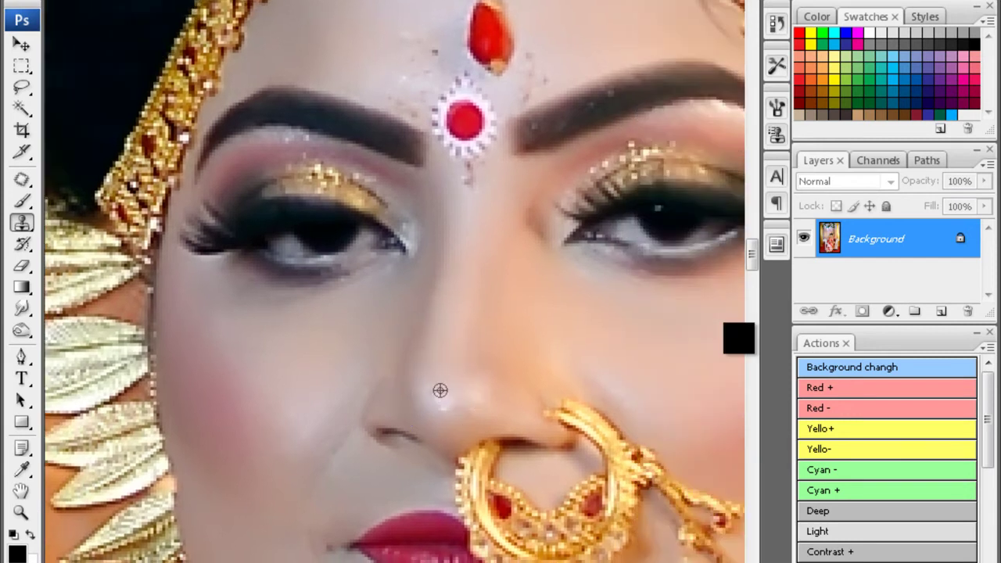
{"action": "key", "text": "ctrl+minus"}
{"action": "scroll", "coordinate": [480, 353], "scroll_direction": "down", "scroll_amount": 3}
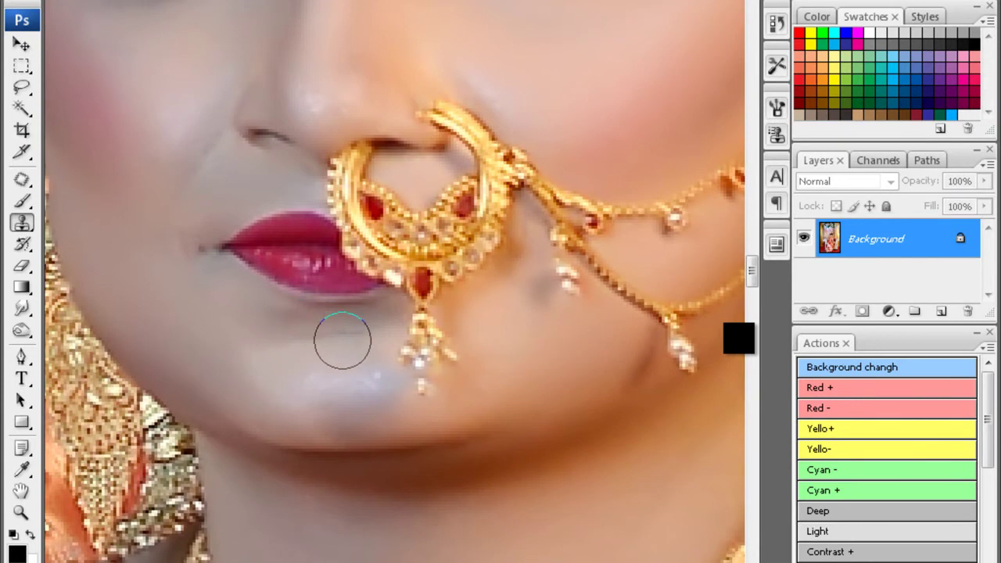
{"action": "scroll", "coordinate": [337, 338], "scroll_direction": "down", "scroll_amount": 3}
{"action": "scroll", "coordinate": [428, 303], "scroll_direction": "right", "scroll_amount": 5}
{"action": "scroll", "coordinate": [429, 303], "scroll_direction": "up", "scroll_amount": 3}
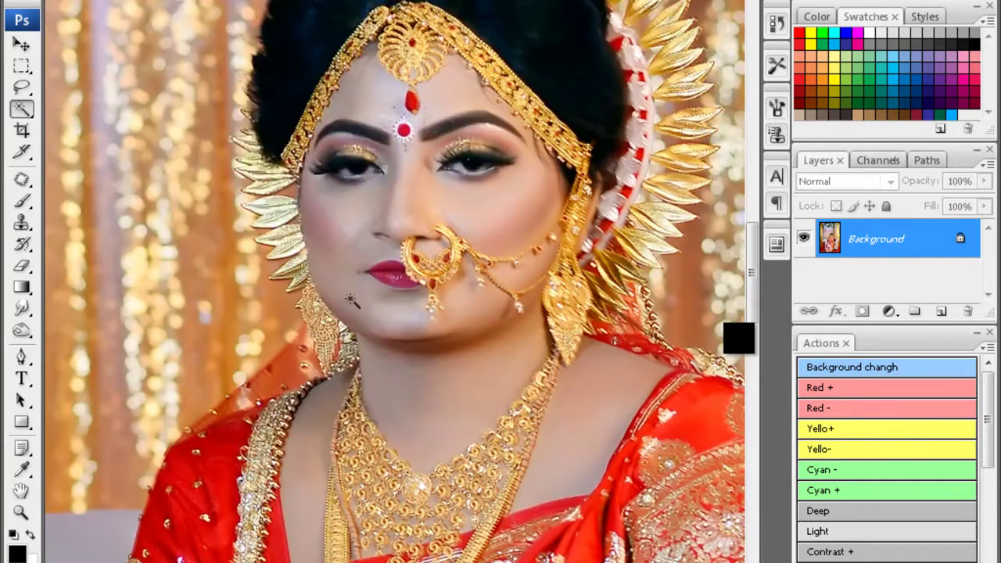
- Select the left cheek, forehead, nose and neck skin and feather it 20 px
{"action": "left_click_drag", "start_coordinate": [319, 240], "coordinate": [369, 102]}
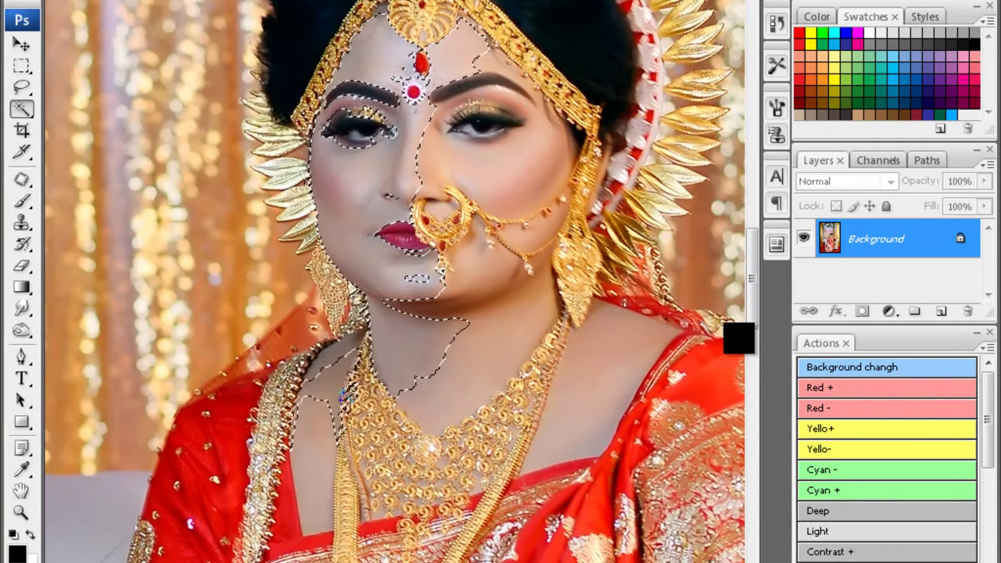
{"action": "left_click_drag", "start_coordinate": [309, 394], "coordinate": [335, 424]}
{"action": "key", "text": "ctrl+alt+d"}
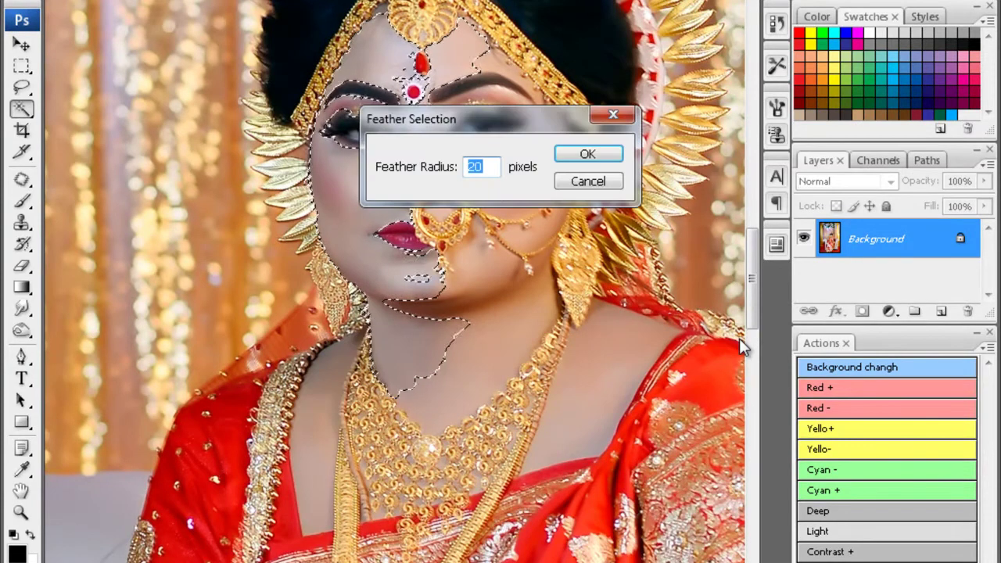
{"action": "key", "text": "Return"}
- Boost the selection's contrast and set Color Balance yellow-blue to -14
{"action": "key", "text": "alt+i"}
{"action": "key", "text": "a"}
{"action": "key", "text": "c"}
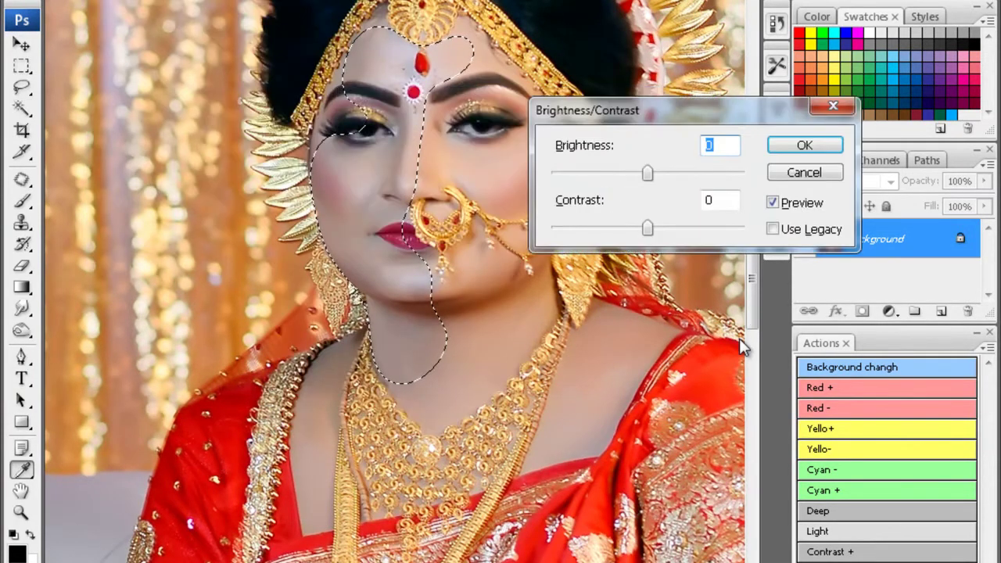
{"action": "key", "text": "Return"}
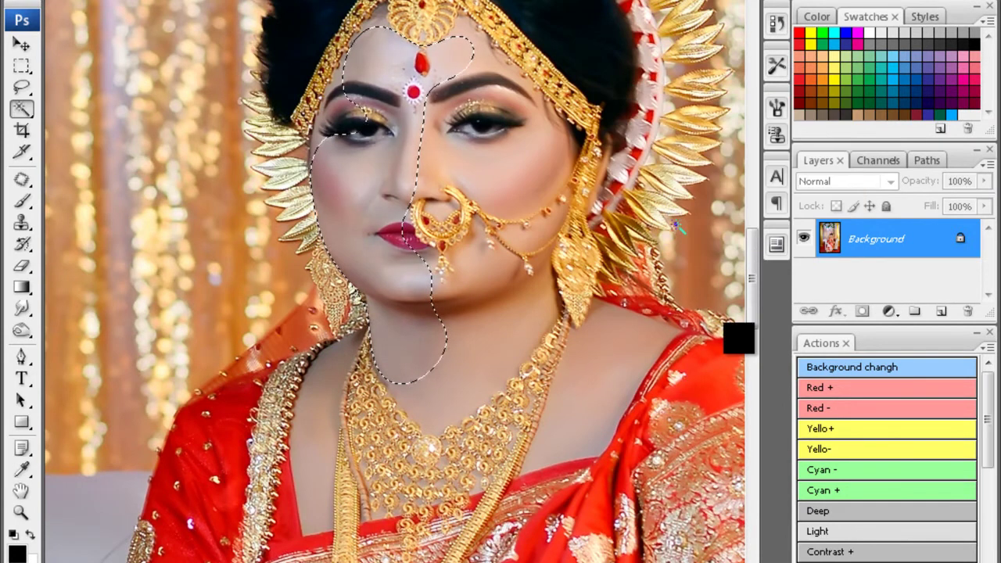
{"action": "key", "text": "ctrl+b"}
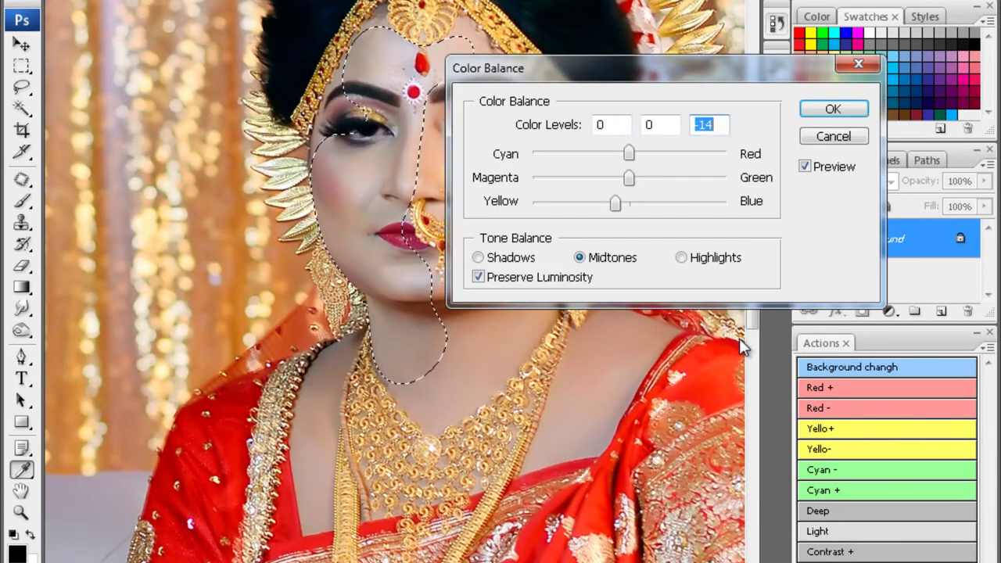
{"action": "key", "text": "Return"}
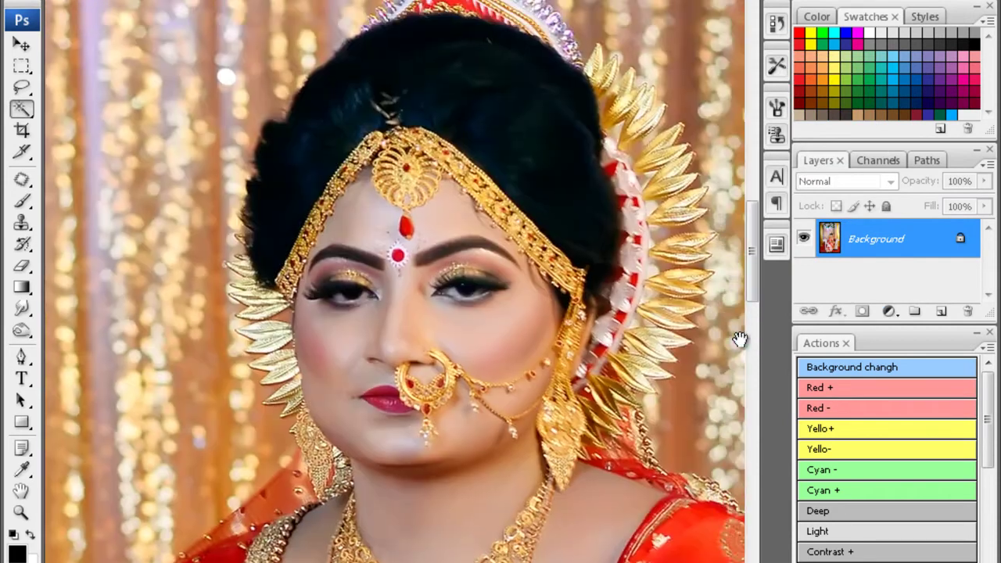
{"action": "key", "text": "s"}
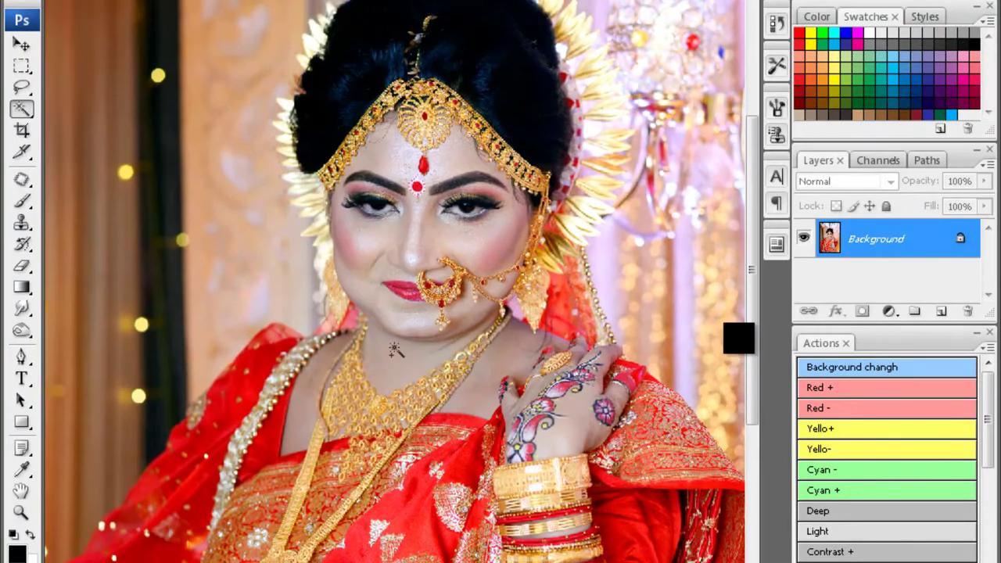
- Magic Wand-select the face skin and apply Noiseware at 86% luminance, 83% color reduction
{"action": "left_click", "coordinate": [395, 350]}
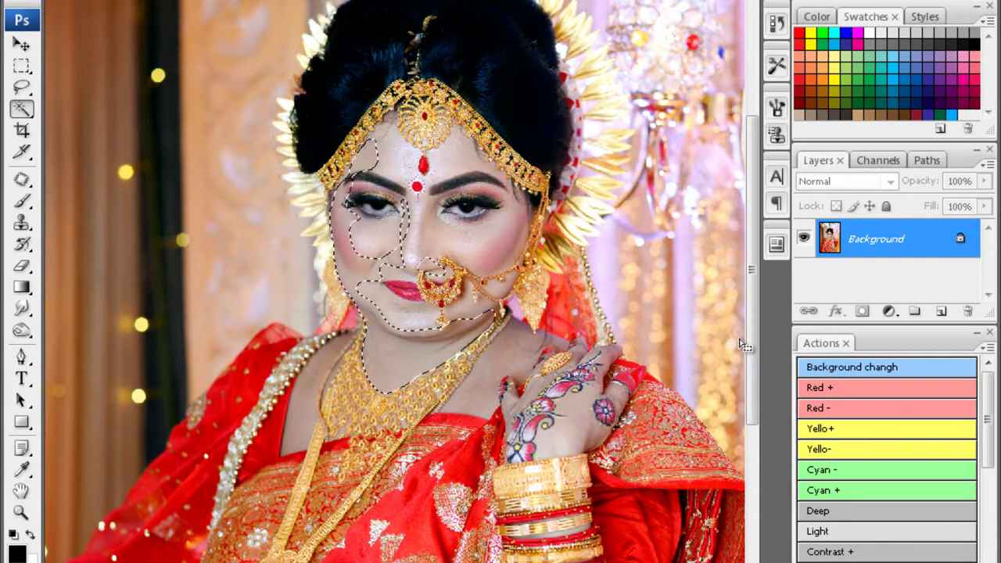
{"action": "key", "text": "ctrl+z"}
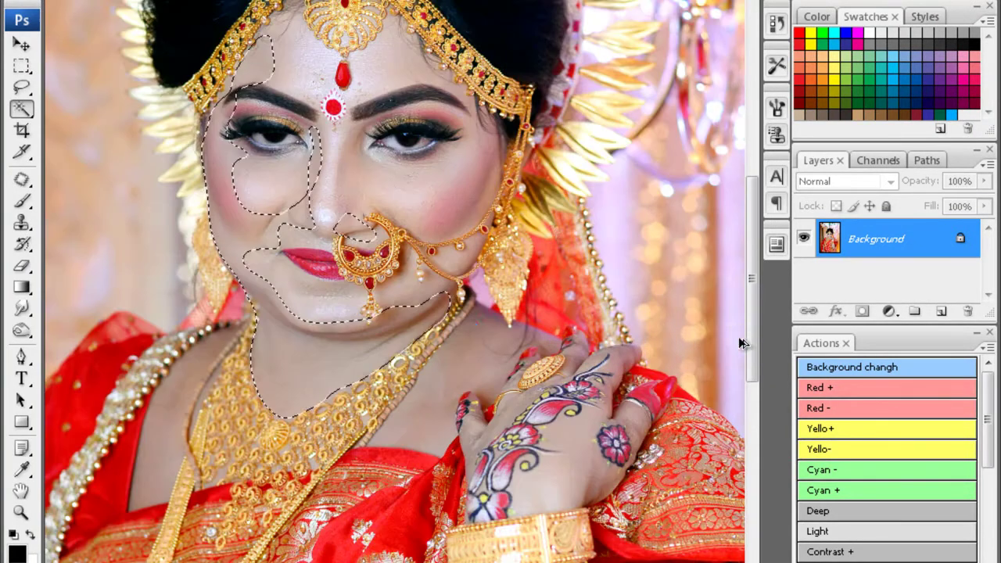
{"action": "key", "text": "ctrl+alt+f"}
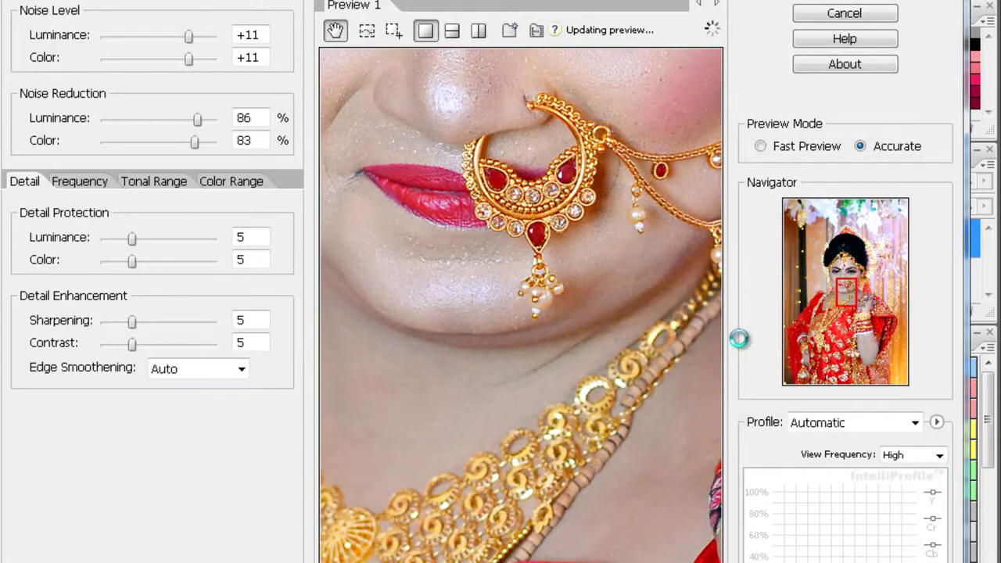
{"action": "scroll", "coordinate": [740, 341], "scroll_direction": "up", "scroll_amount": 2}
{"action": "scroll", "coordinate": [740, 340], "scroll_direction": "up", "scroll_amount": 2}
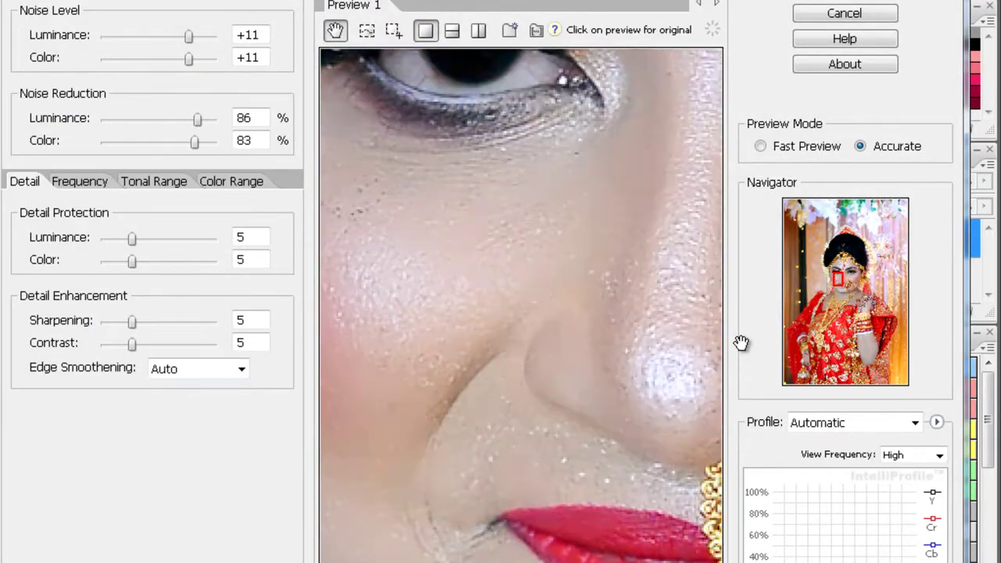
{"action": "key", "text": "Return"}
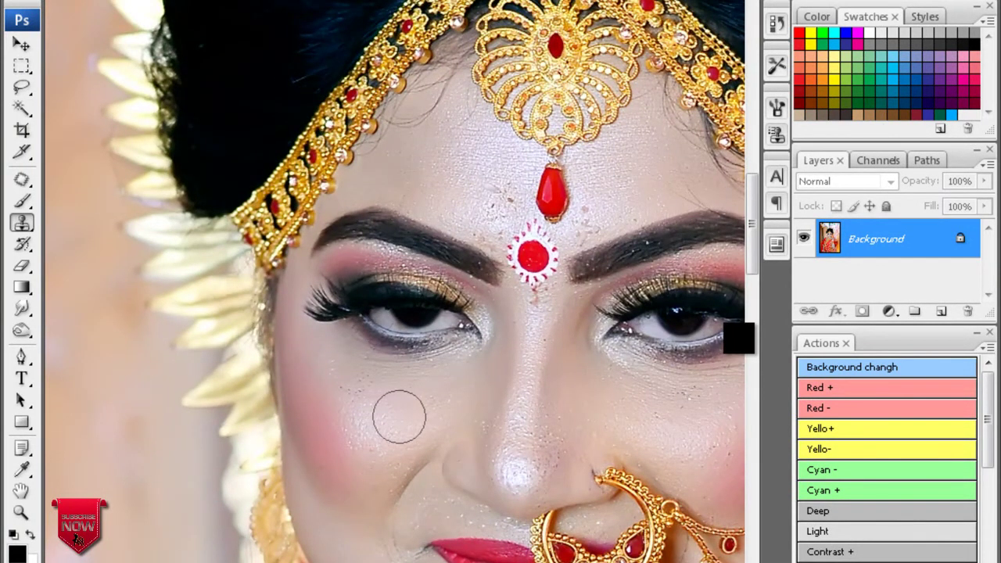
- Clone-stamp cheek blemishes from a clean spot, then blur the nose and forehead skin
{"action": "left_click", "coordinate": [375, 442], "text": "alt"}
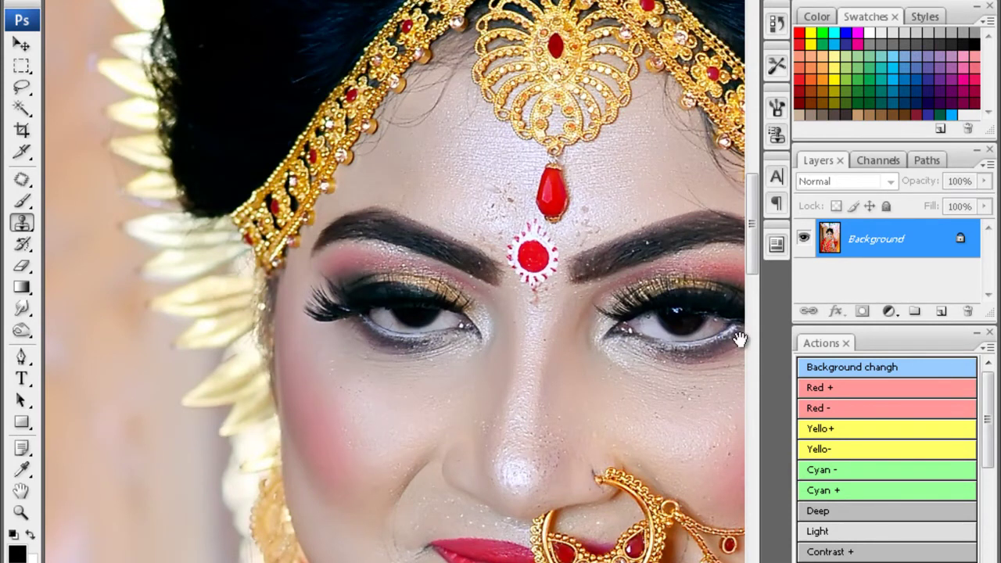
{"action": "left_click_drag", "start_coordinate": [739, 338], "coordinate": [664, 256]}
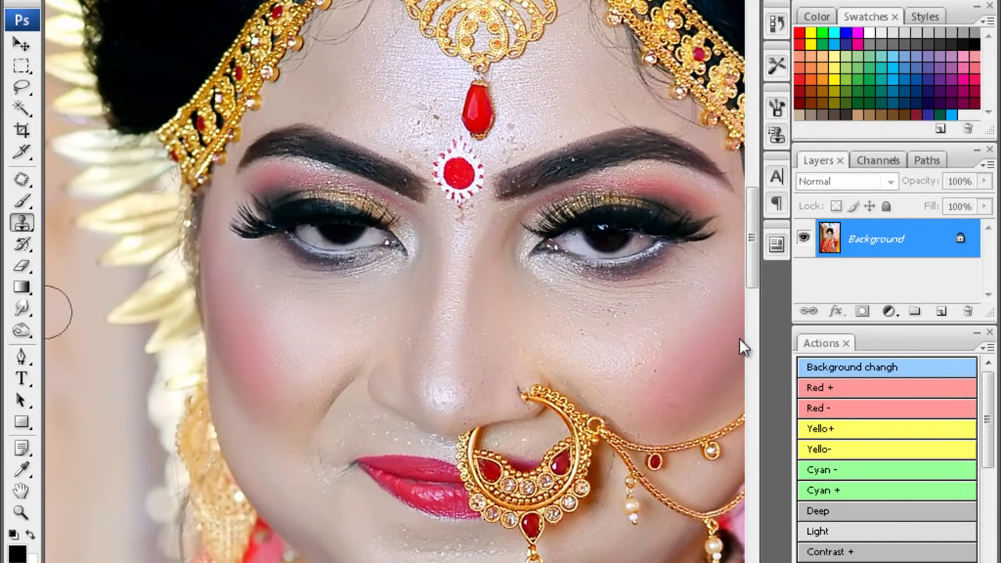
{"action": "left_click", "coordinate": [21, 309]}
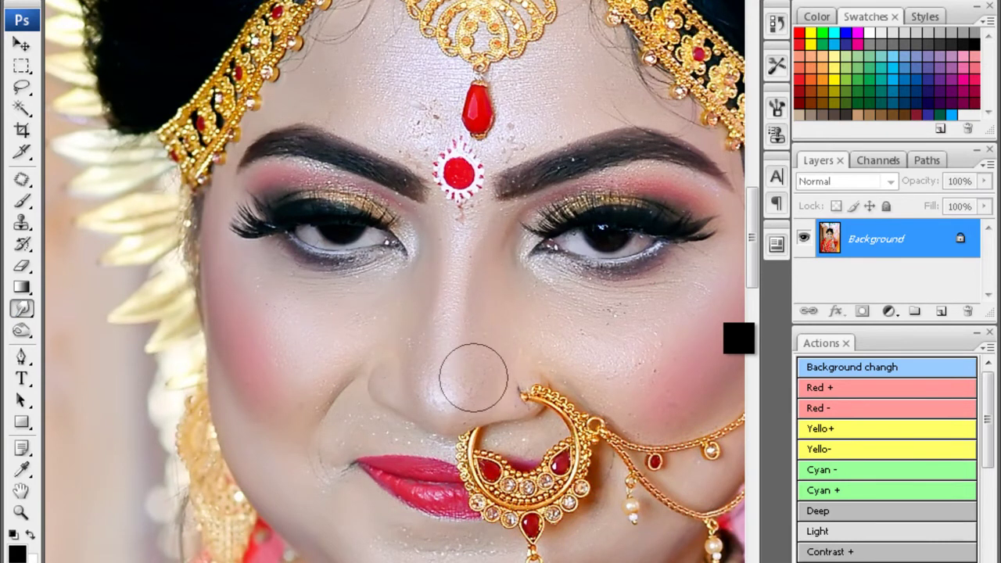
{"action": "scroll", "coordinate": [452, 389], "scroll_direction": "down", "scroll_amount": 3}
{"action": "scroll", "coordinate": [395, 377], "scroll_direction": "down", "scroll_amount": 2}
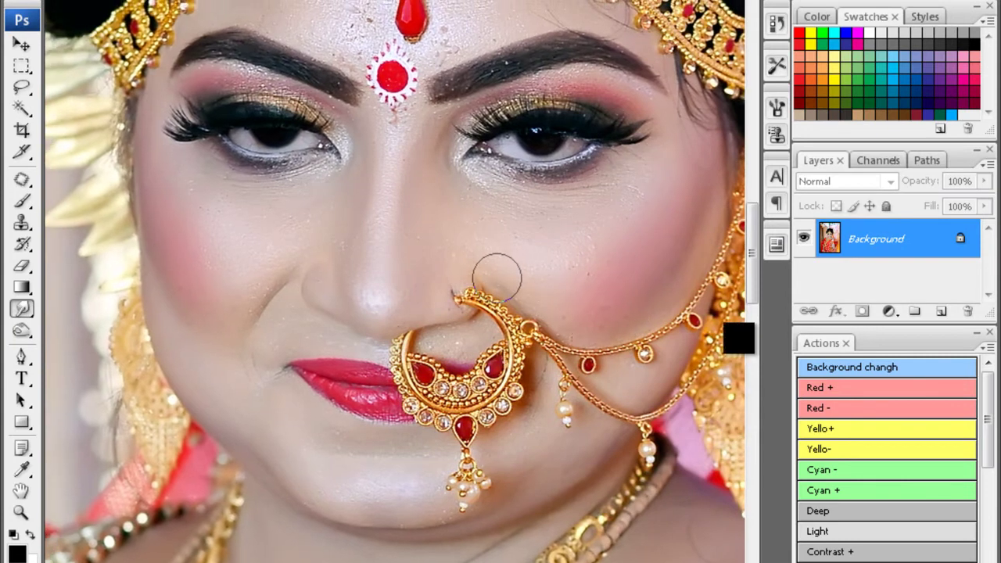
{"action": "scroll", "coordinate": [360, 303], "scroll_direction": "up", "scroll_amount": 2}
{"action": "scroll", "coordinate": [363, 201], "scroll_direction": "up", "scroll_amount": 3}
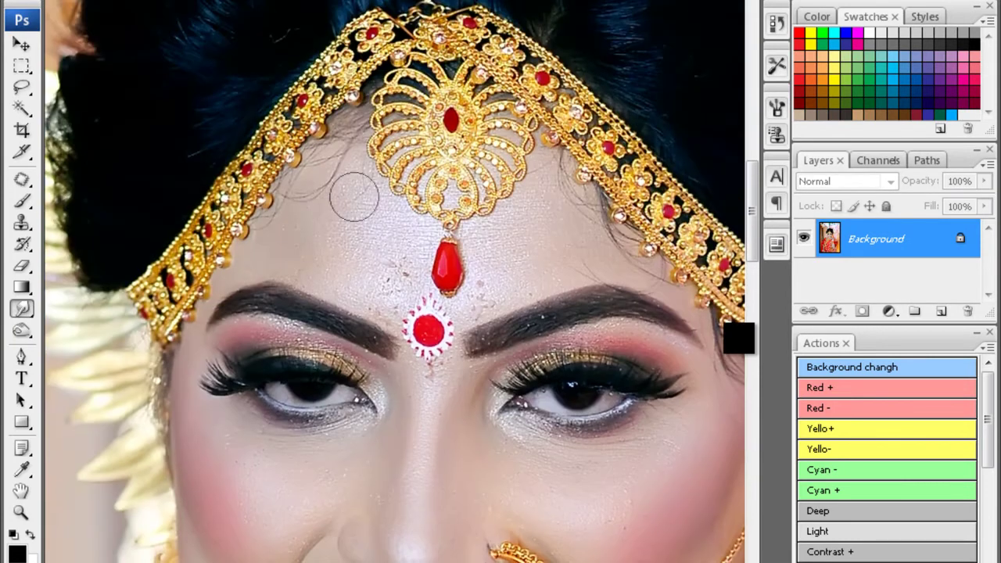
{"action": "scroll", "coordinate": [452, 190], "scroll_direction": "down", "scroll_amount": 1}
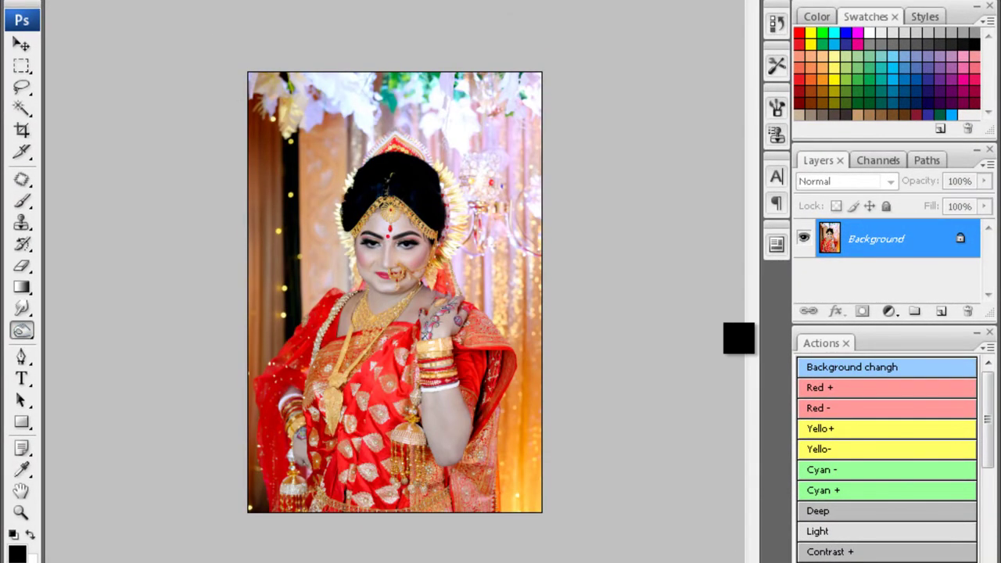
- Select the bride's arm skin and feather the selection
{"action": "key", "text": "ctrl+plus"}
{"action": "key", "text": "w"}
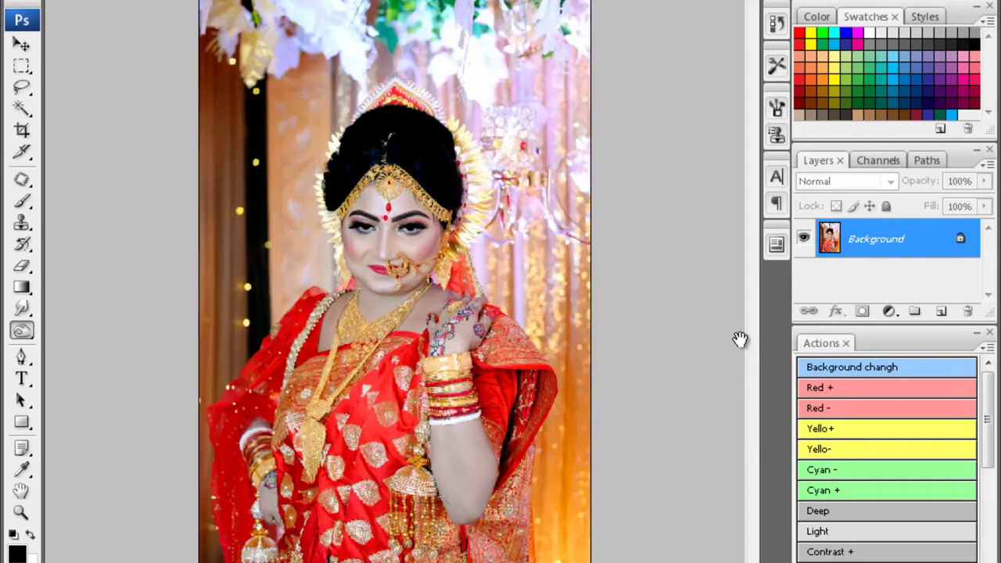
{"action": "key", "text": "ctrl+alt+d"}
{"action": "key", "text": "Return"}
- Shift the arm toward yellow with Color Balance Yellow/Blue -14, then close the portrait
{"action": "key", "text": "ctrl+b"}
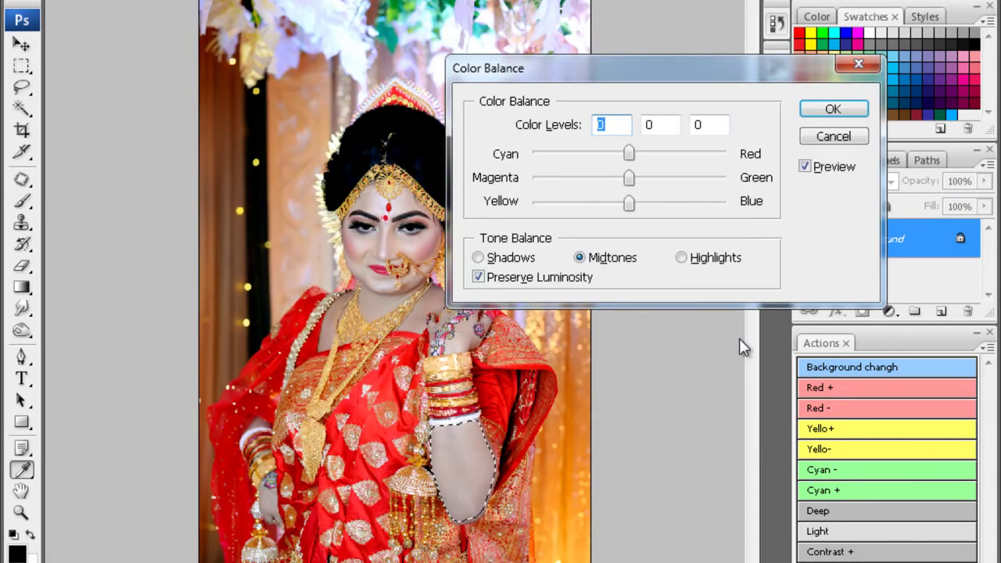
{"action": "key", "text": "Return"}
{"action": "key", "text": "ctrl+b"}
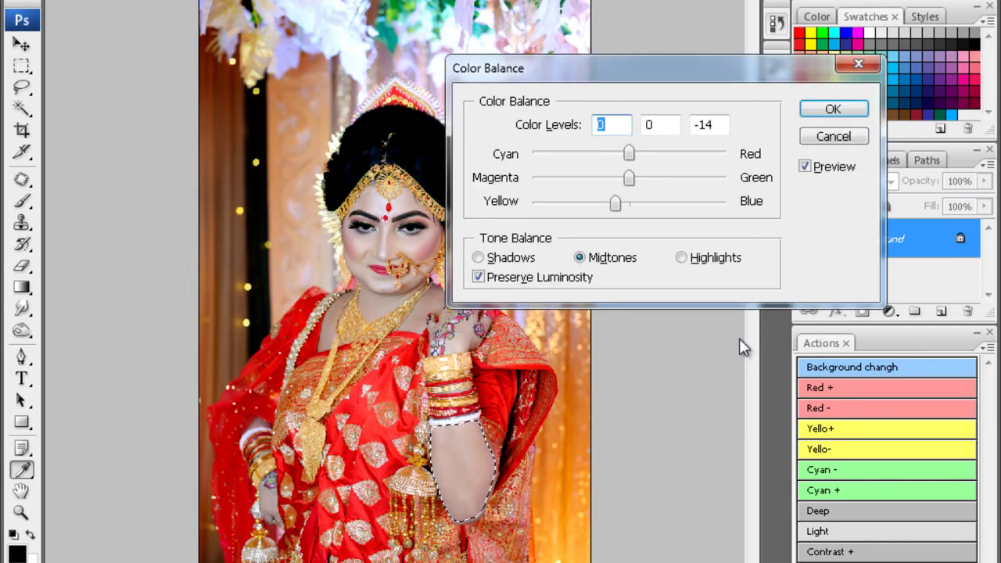
{"action": "key", "text": "Return"}
{"action": "key", "text": "ctrl+w"}
- Save the red-saree portrait as JPEG at Quality 12 and fit the next photo on screen
{"action": "key", "text": "Return"}
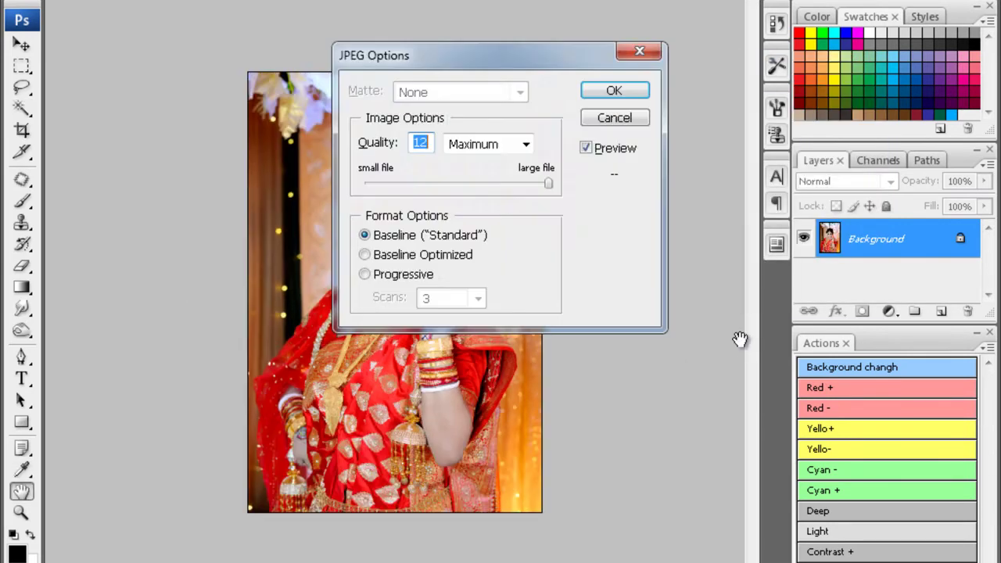
{"action": "key", "text": "Return"}
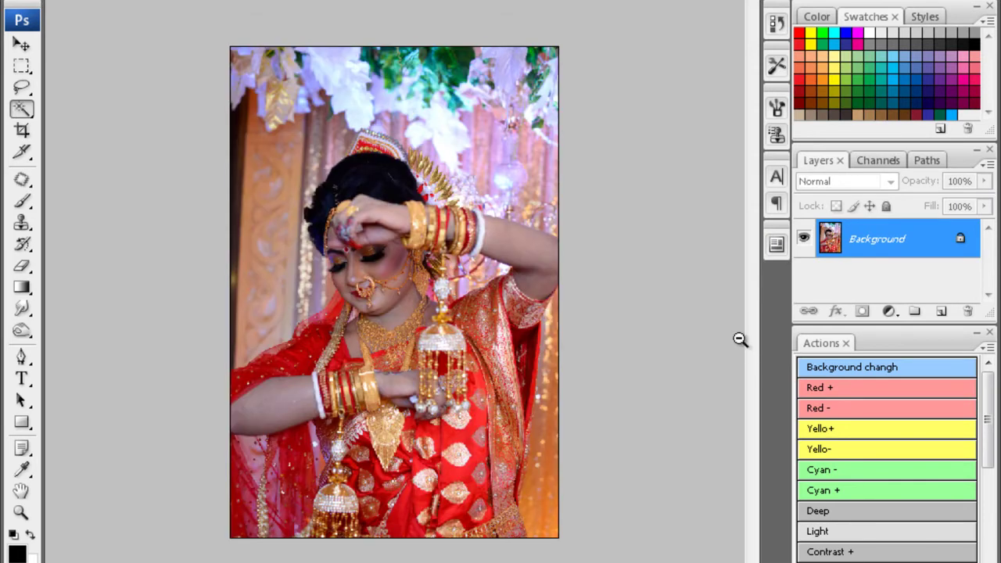
{"action": "key", "text": "c"}
{"action": "key", "text": "ctrl+minus"}
{"action": "key", "text": "ctrl+plus"}
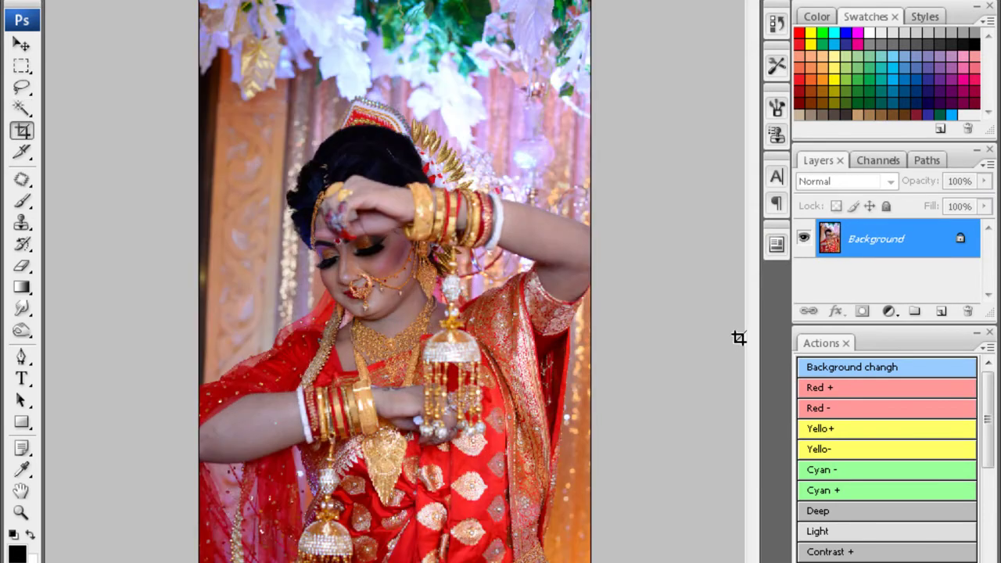
- Zoom in on the hand-raised bride and select her face and neck skin
{"action": "key", "text": "alt+i"}
{"action": "key", "text": "a"}
{"action": "key", "text": "Escape"}
{"action": "key", "text": "ctrl+plus"}
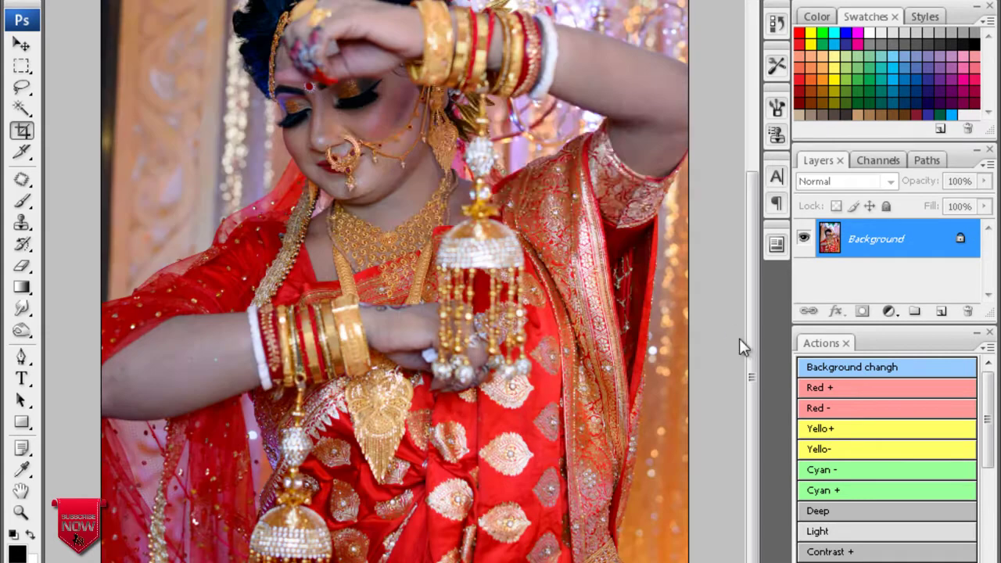
{"action": "key", "text": "Return"}
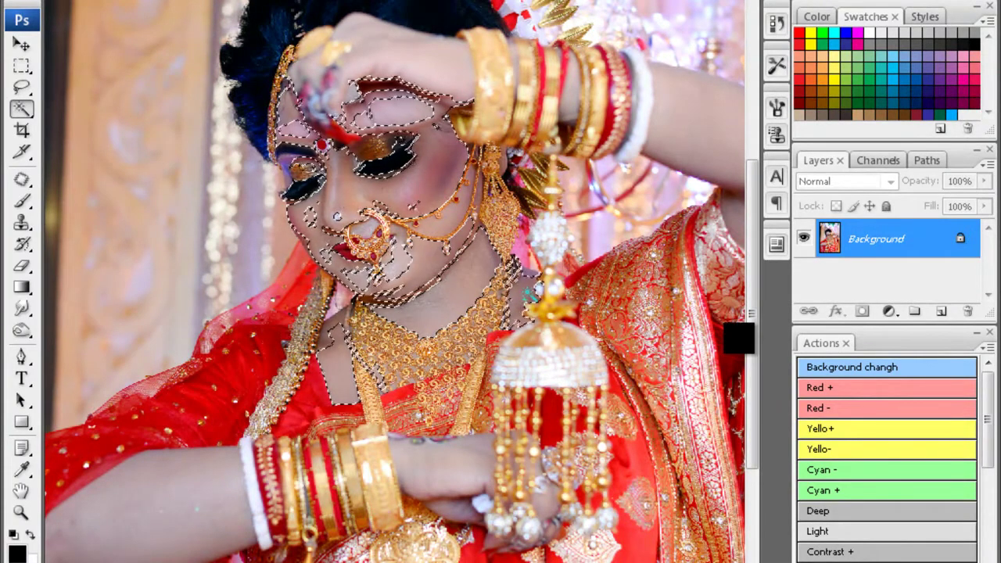
- Feather the face selection and apply Noiseware at 86% luminance, 83% color reduction
{"action": "key", "text": "ctrl+alt+d"}
{"action": "key", "text": "Return"}
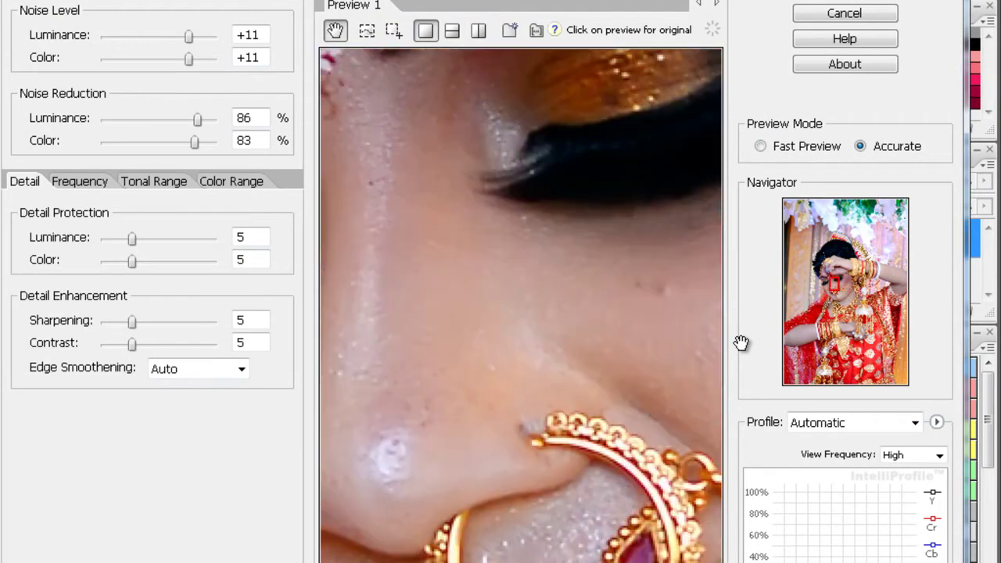
{"action": "key", "text": "Return"}
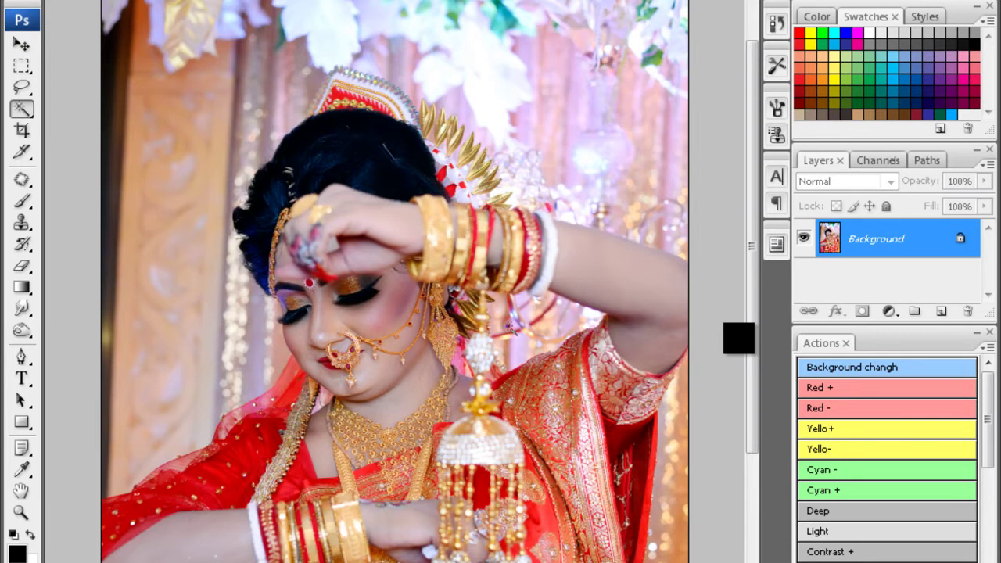
- Zoom in and clone clean skin over the nose-tip blemish and the sparkle specks beside the lip
{"action": "key", "text": "s"}
{"action": "key", "text": "ctrl+plus"}
{"action": "key", "text": "ctrl+plus"}
{"action": "key", "text": "ctrl+plus"}
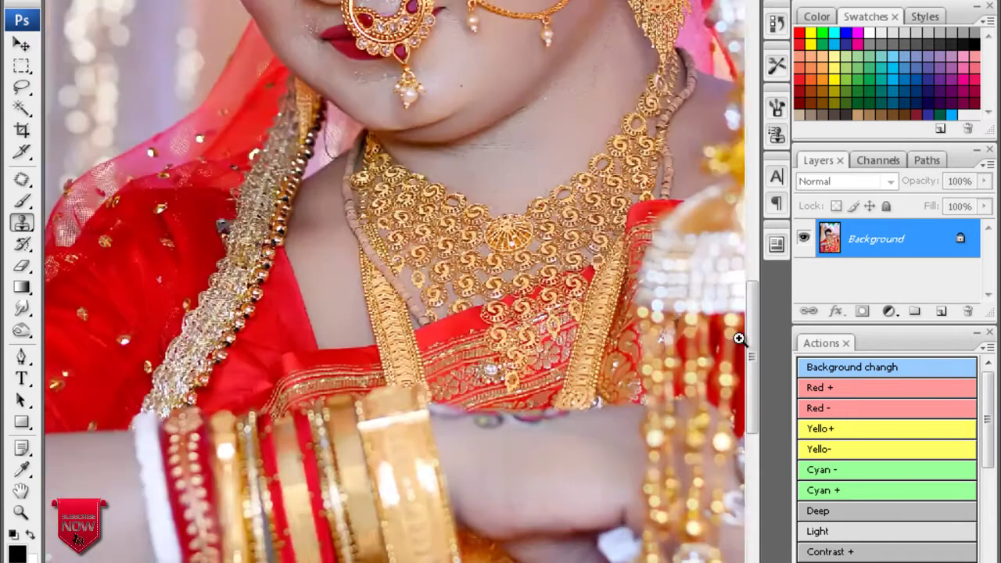
{"action": "scroll", "coordinate": [738, 338], "scroll_direction": "up", "scroll_amount": 5}
{"action": "scroll", "coordinate": [739, 338], "scroll_direction": "up", "scroll_amount": 5}
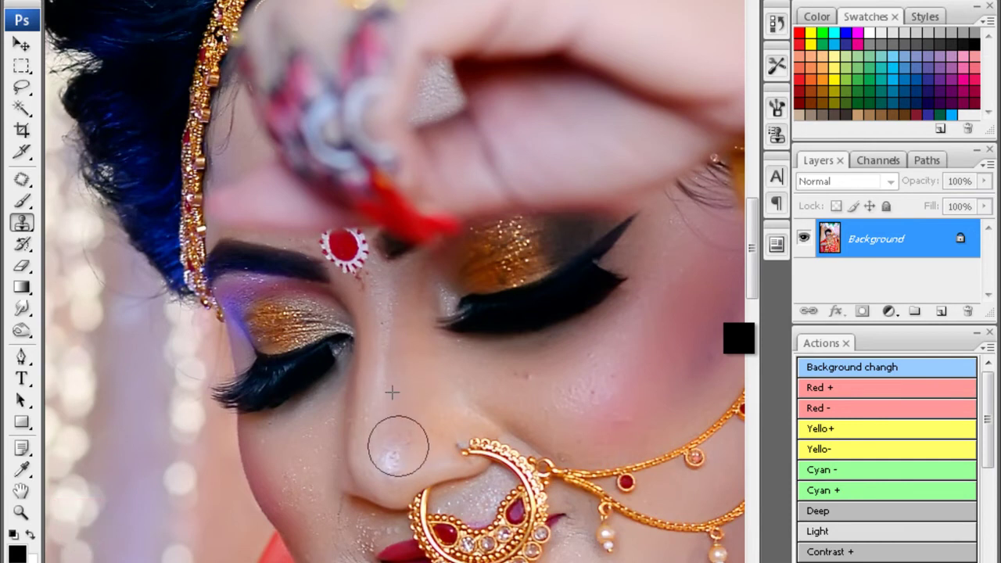
{"action": "left_click", "coordinate": [384, 441]}
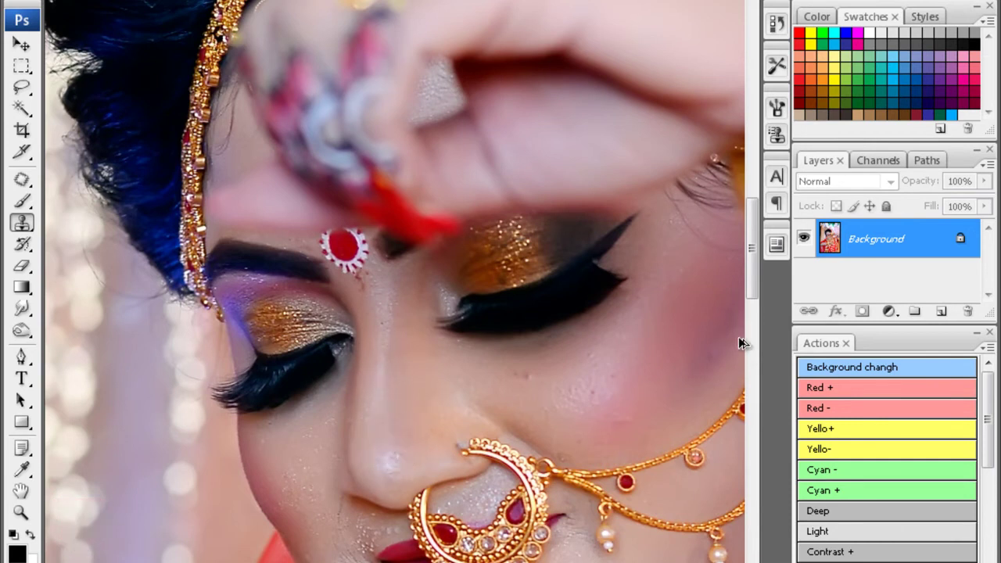
{"action": "mouse_move", "coordinate": [397, 430]}
{"action": "left_mouse_down"}
{"action": "mouse_move", "coordinate": [390, 458]}
{"action": "mouse_move", "coordinate": [418, 354]}
{"action": "left_mouse_up"}
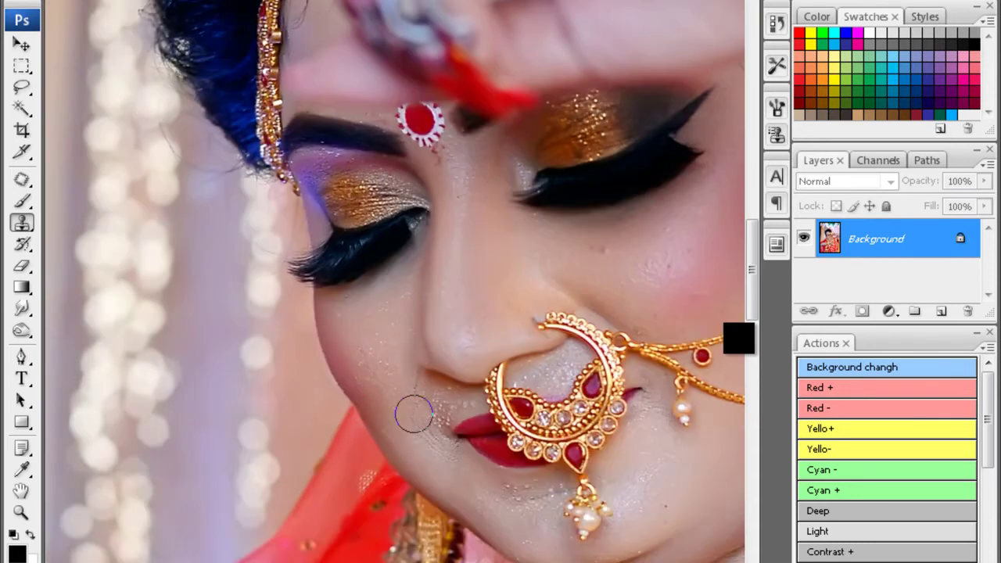
{"action": "scroll", "coordinate": [392, 411], "scroll_direction": "up", "scroll_amount": 2}
{"action": "scroll", "coordinate": [396, 397], "scroll_direction": "up", "scroll_amount": 2}
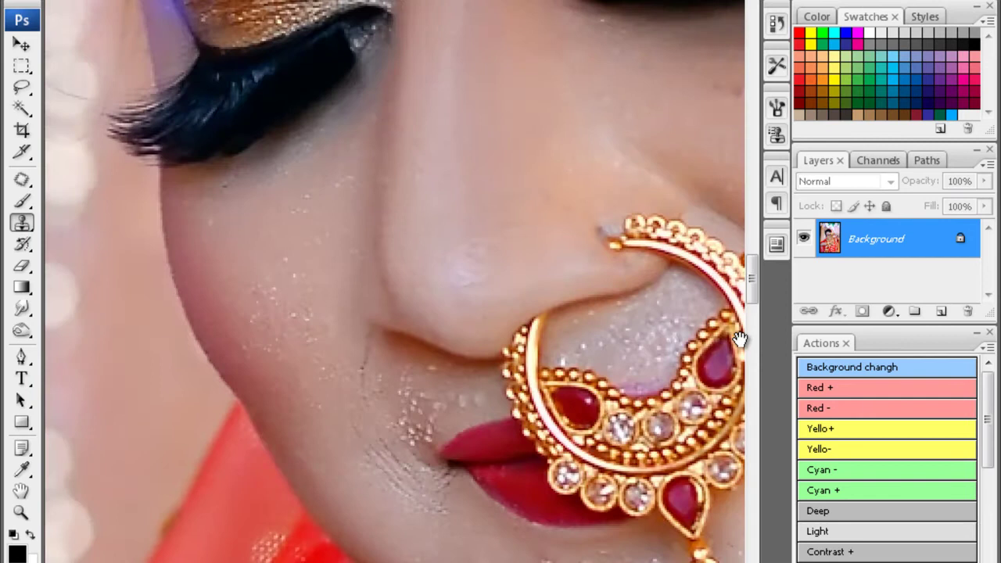
{"action": "left_click", "coordinate": [402, 401]}
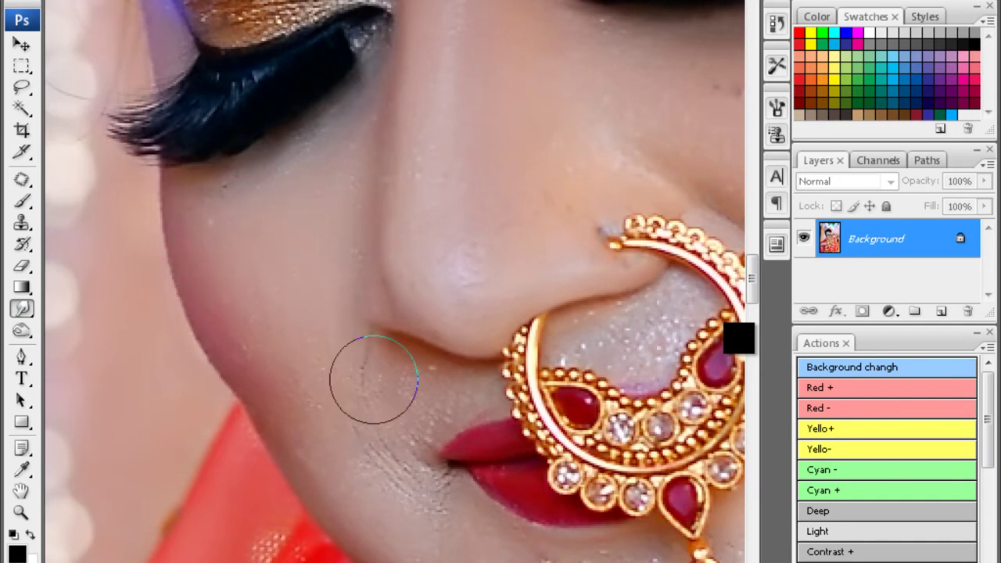
- Smooth the bumpy cheek skin while panning around the zoomed-in face and neck
{"action": "scroll", "coordinate": [357, 402], "scroll_direction": "down", "scroll_amount": 5}
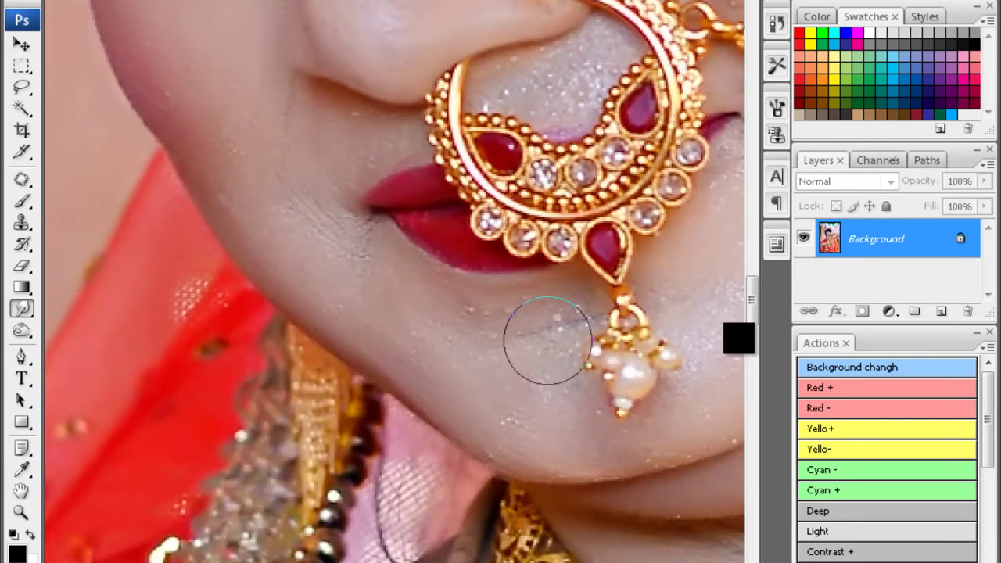
{"action": "scroll", "coordinate": [348, 305], "scroll_direction": "right", "scroll_amount": 8}
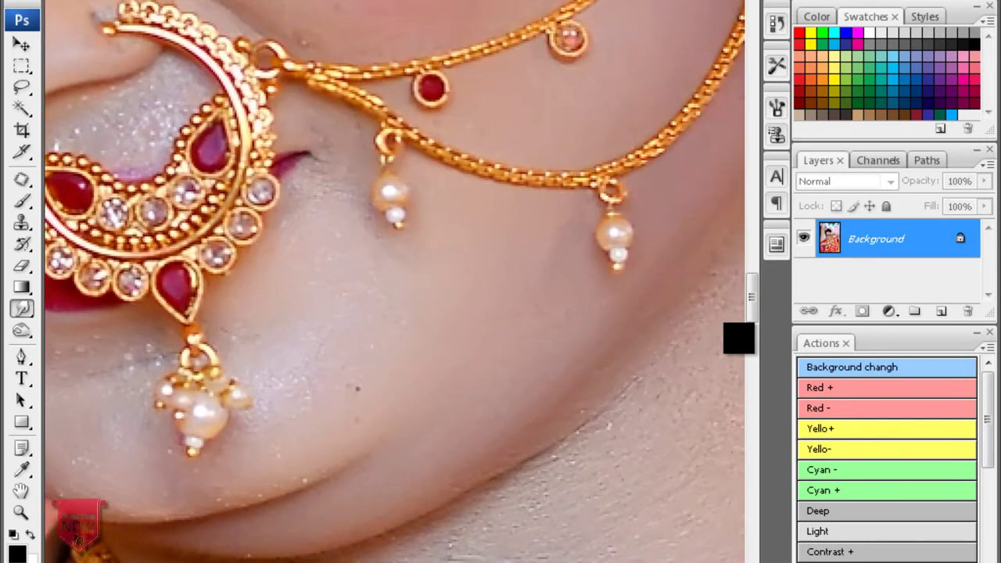
{"action": "scroll", "coordinate": [313, 223], "scroll_direction": "left", "scroll_amount": 4}
{"action": "scroll", "coordinate": [313, 224], "scroll_direction": "up", "scroll_amount": 2}
{"action": "scroll", "coordinate": [305, 235], "scroll_direction": "up", "scroll_amount": 1}
{"action": "scroll", "coordinate": [185, 264], "scroll_direction": "up", "scroll_amount": 2}
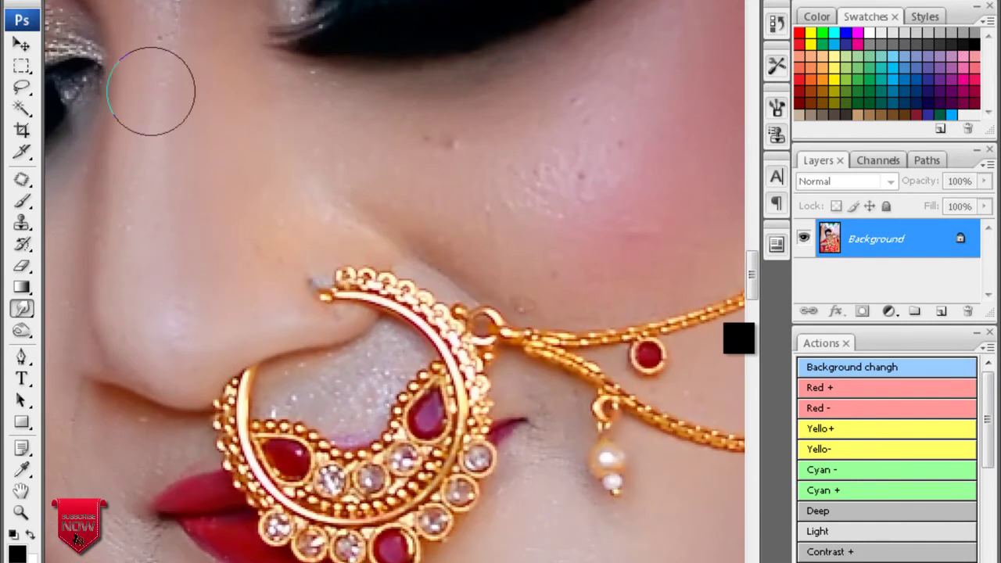
{"action": "scroll", "coordinate": [192, 203], "scroll_direction": "up", "scroll_amount": 3}
{"action": "scroll", "coordinate": [277, 324], "scroll_direction": "right", "scroll_amount": 5}
{"action": "left_click_drag", "start_coordinate": [278, 324], "coordinate": [344, 313]}
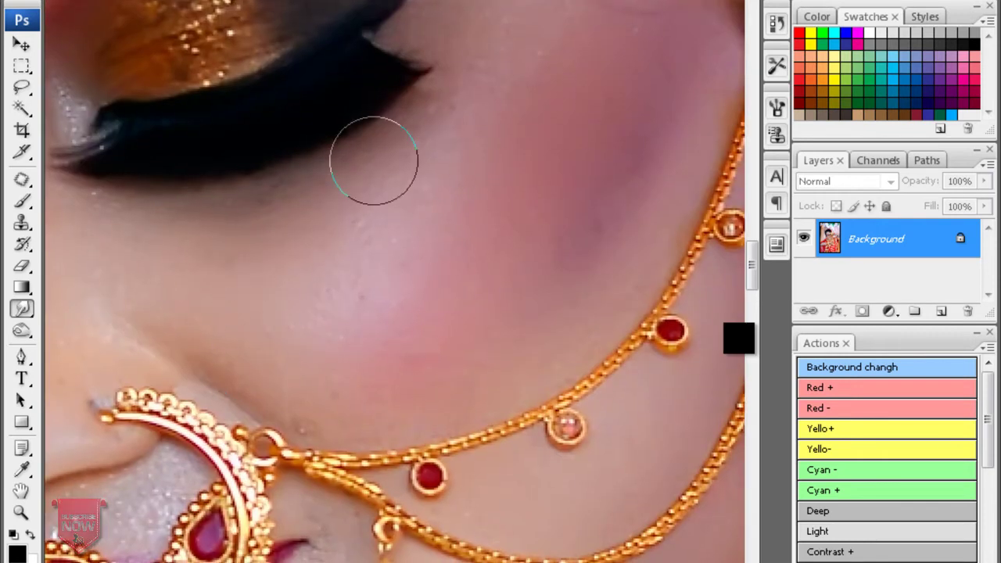
{"action": "scroll", "coordinate": [352, 313], "scroll_direction": "up", "scroll_amount": 3}
{"action": "scroll", "coordinate": [328, 430], "scroll_direction": "right", "scroll_amount": 3}
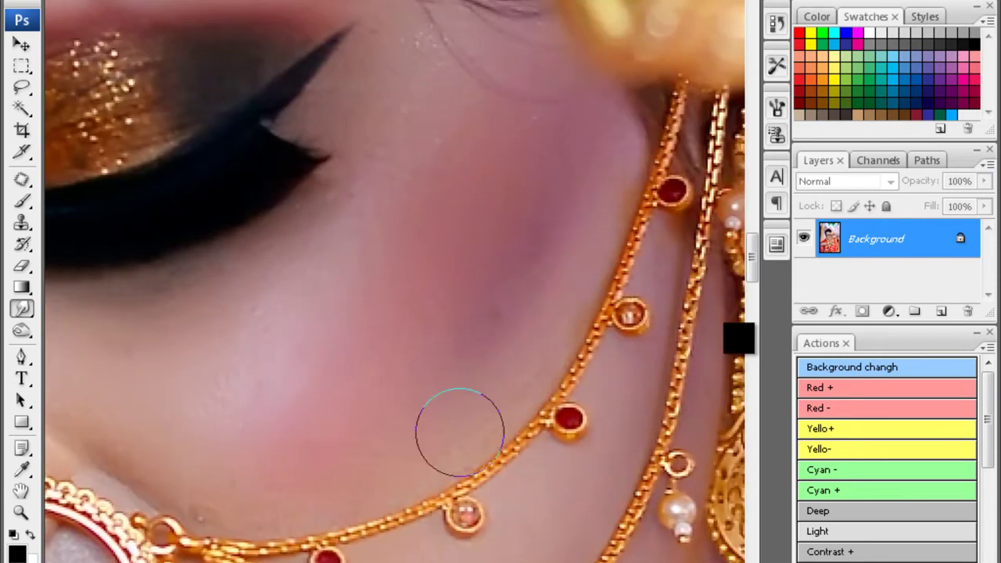
{"action": "scroll", "coordinate": [412, 467], "scroll_direction": "up", "scroll_amount": 3}
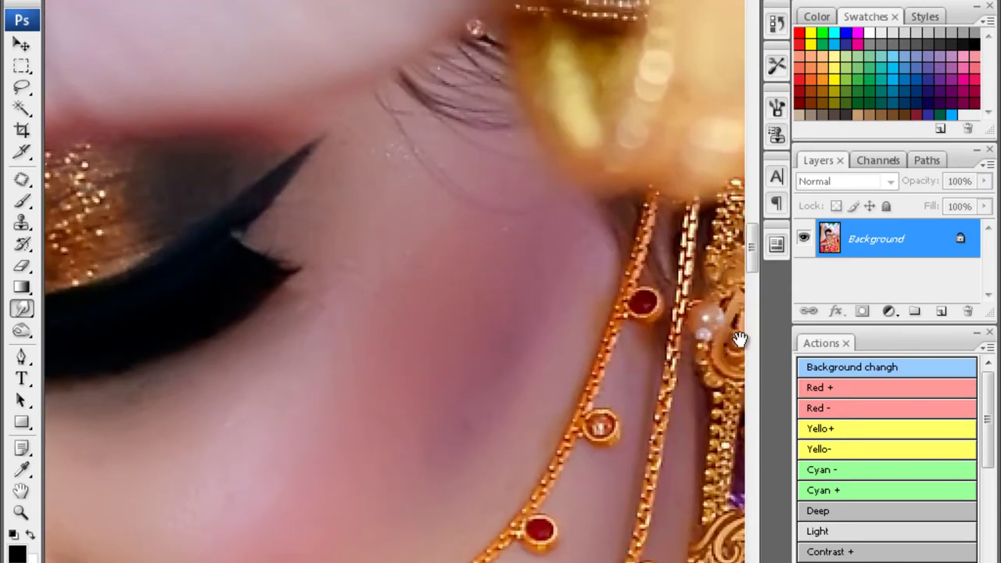
{"action": "scroll", "coordinate": [739, 338], "scroll_direction": "down", "scroll_amount": 8}
{"action": "scroll", "coordinate": [739, 338], "scroll_direction": "down", "scroll_amount": 5}
{"action": "scroll", "coordinate": [738, 338], "scroll_direction": "down", "scroll_amount": 5}
{"action": "scroll", "coordinate": [738, 338], "scroll_direction": "right", "scroll_amount": 3}
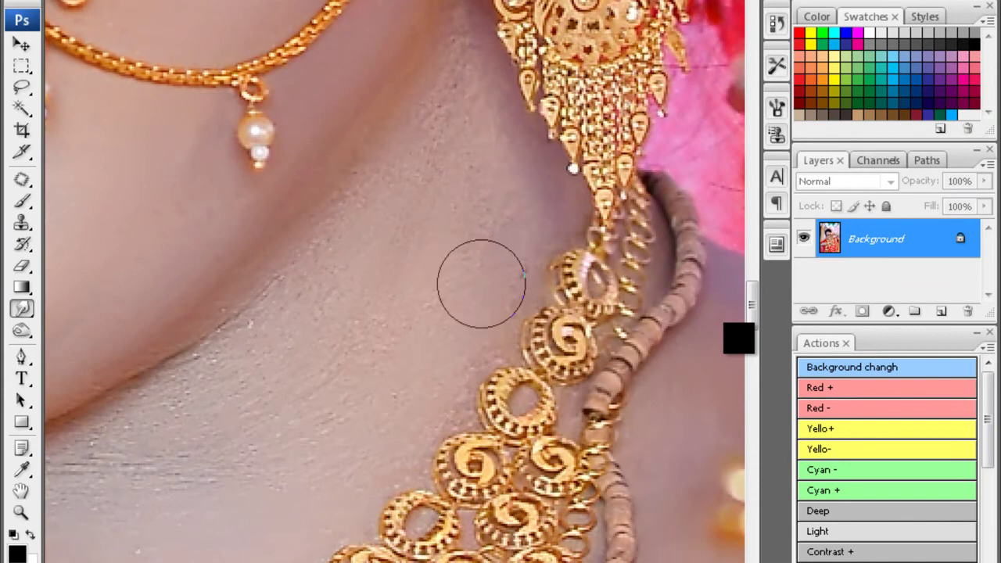
{"action": "scroll", "coordinate": [739, 338], "scroll_direction": "down", "scroll_amount": 5}
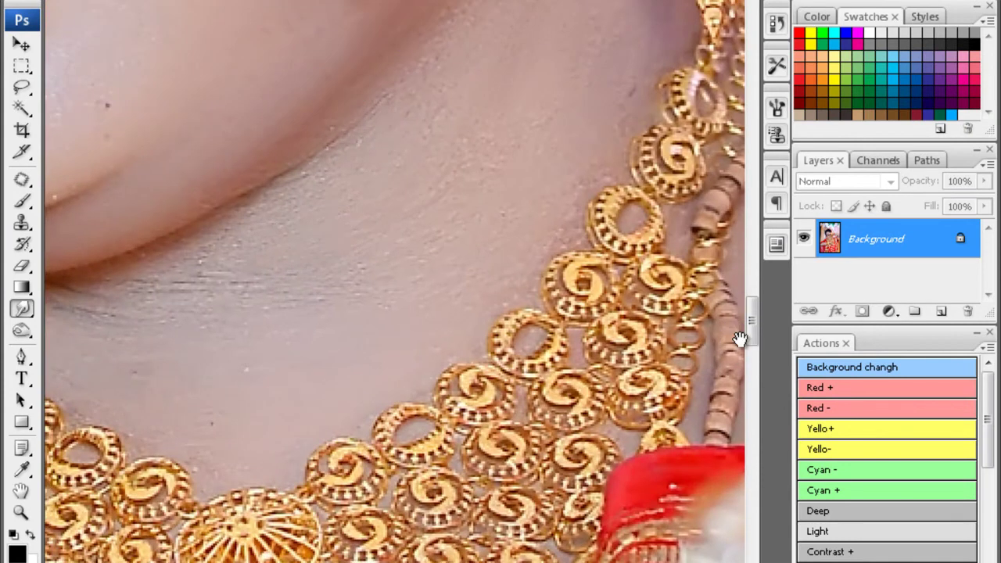
{"action": "scroll", "coordinate": [739, 338], "scroll_direction": "left", "scroll_amount": 3}
{"action": "scroll", "coordinate": [739, 338], "scroll_direction": "up", "scroll_amount": 2}
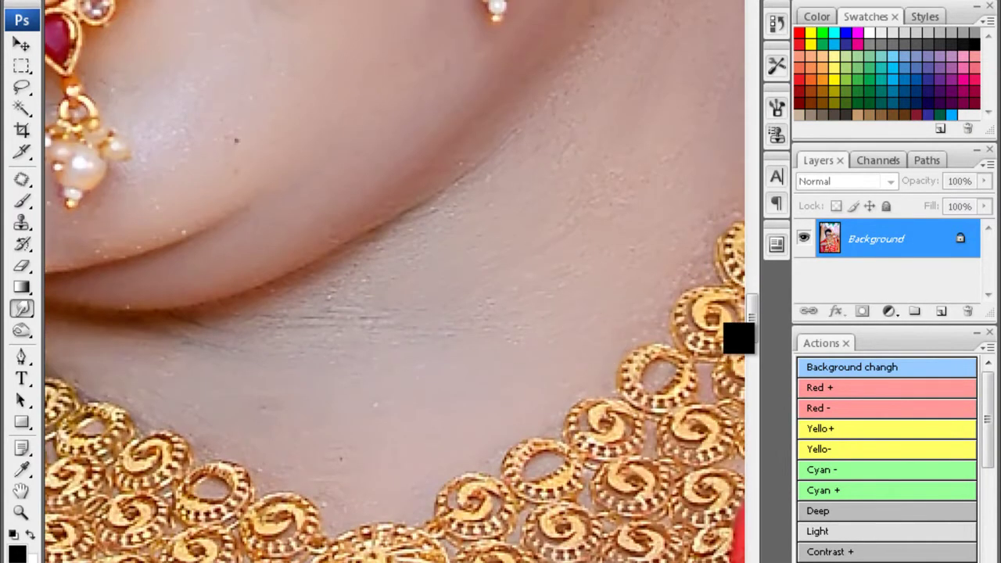
{"action": "scroll", "coordinate": [739, 338], "scroll_direction": "down", "scroll_amount": 2}
{"action": "scroll", "coordinate": [738, 338], "scroll_direction": "down", "scroll_amount": 2}
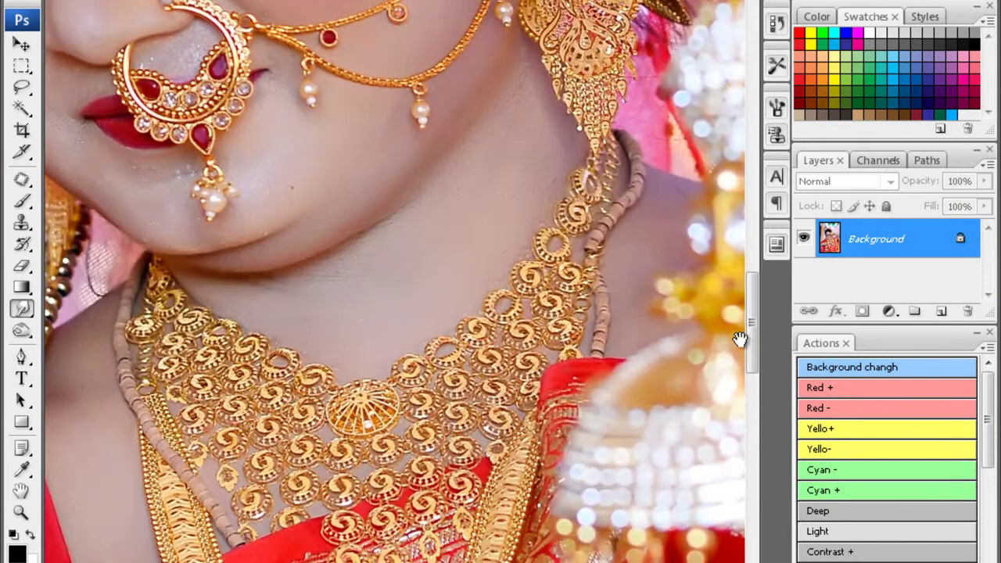
- Lasso the chin and neck skin and feather the selection by 20 pixels
{"action": "key", "text": "l"}
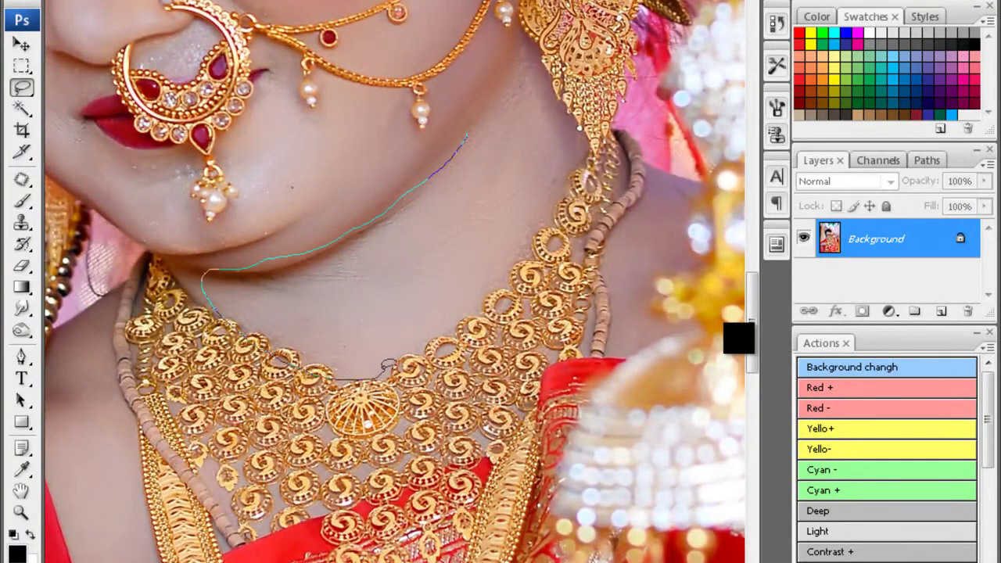
{"action": "left_click_drag", "start_coordinate": [443, 329], "coordinate": [469, 136]}
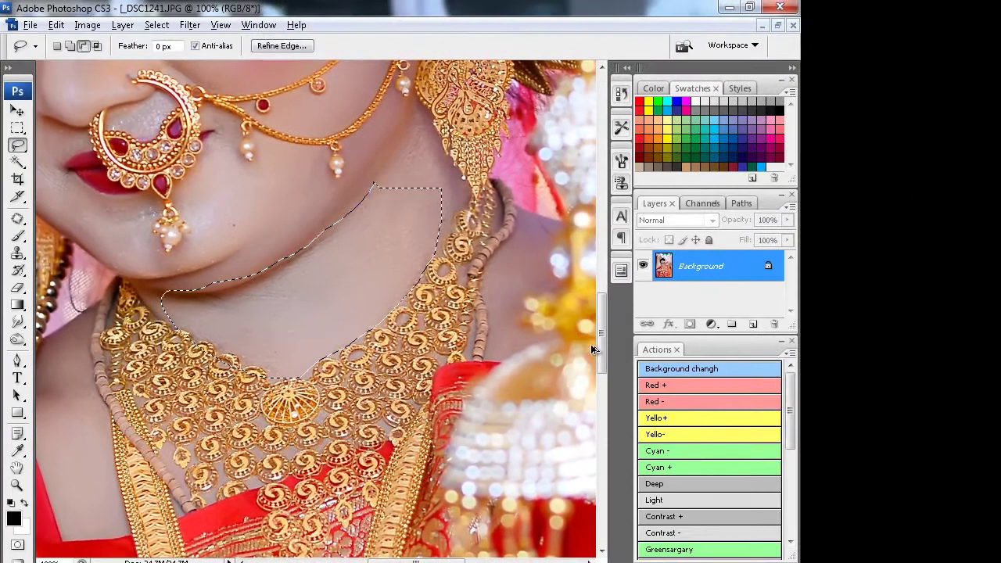
{"action": "key", "text": "ctrl+alt+d"}
{"action": "key", "text": "Return"}
- Apply Color Balance of +35 cyan-red and -22 yellow-blue to the neck
{"action": "key", "text": "ctrl+b"}
{"action": "type", "text": "34"}
{"action": "key", "text": "Up"}
{"action": "key", "text": "Tab"}
{"action": "key", "text": "Tab"}
{"action": "type", "text": "-22"}
{"action": "key", "text": "Return"}
- Zoom out to the whole photo and apply Portraiture skin smoothing with its current settings
{"action": "key", "text": "ctrl+minus"}
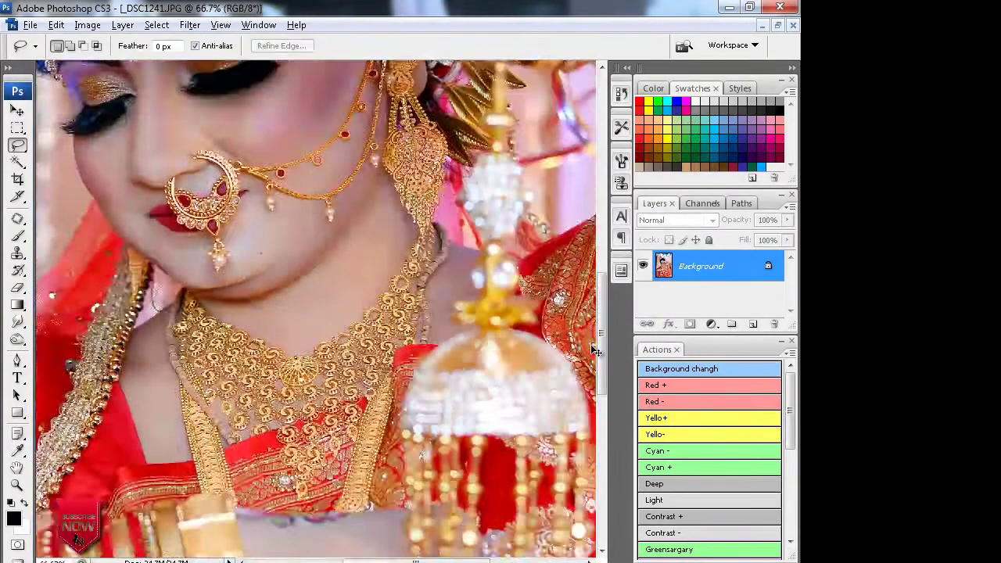
{"action": "key", "text": "ctrl+minus"}
{"action": "key", "text": "ctrl+minus"}
{"action": "key", "text": "ctrl+minus"}
{"action": "key", "text": "ctrl+minus"}
{"action": "key", "text": "ctrl+alt+f"}
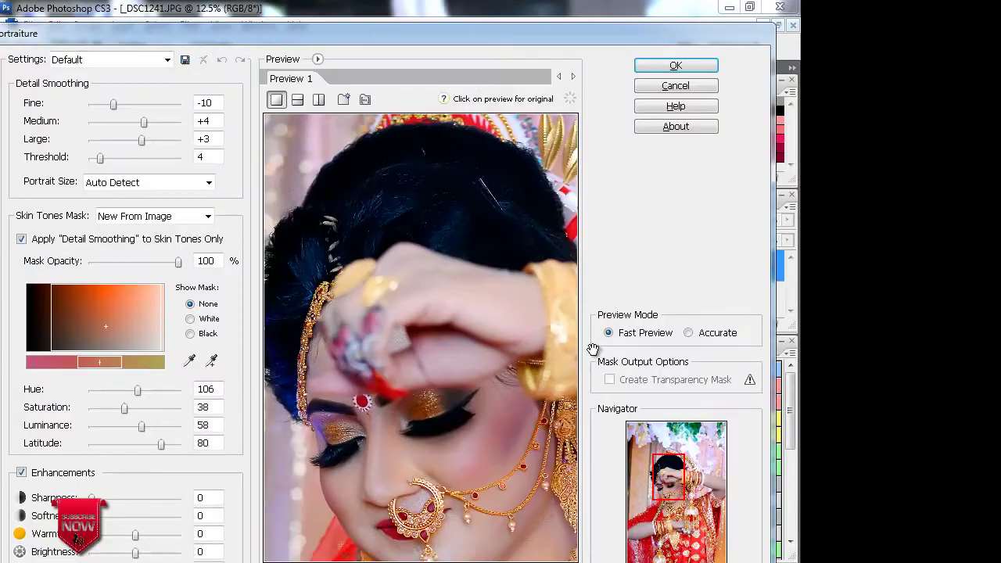
{"action": "key", "text": "Return"}
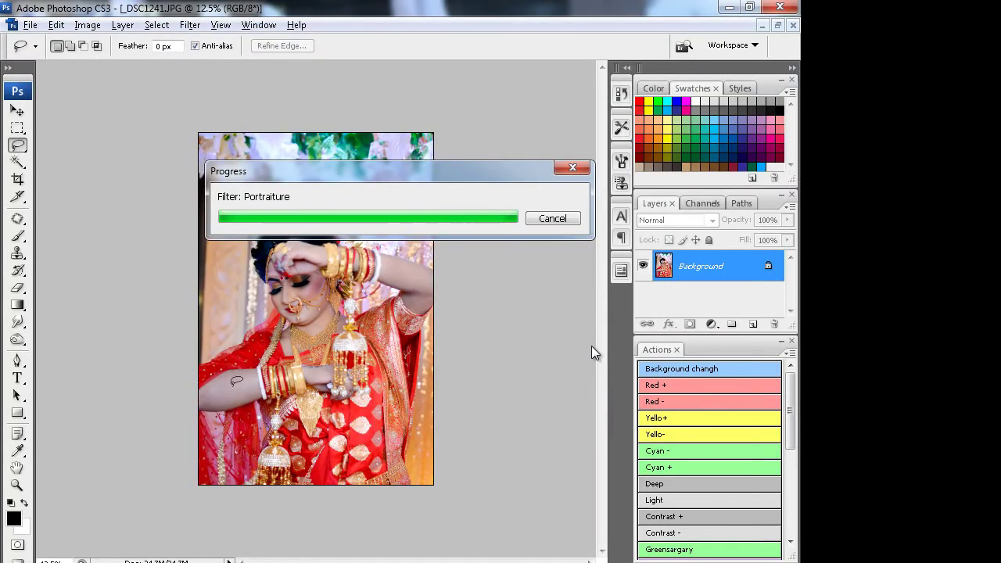
- Feather the arm selection and apply Color Balance +23, 0, -24 to it
{"action": "key", "text": "w"}
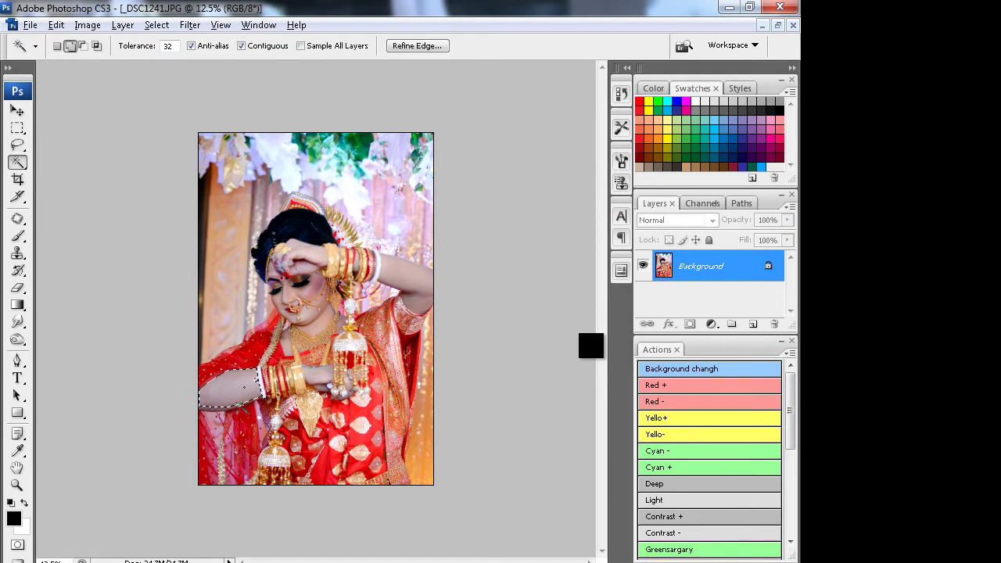
{"action": "key", "text": "ctrl+alt+d"}
{"action": "key", "text": "Return"}
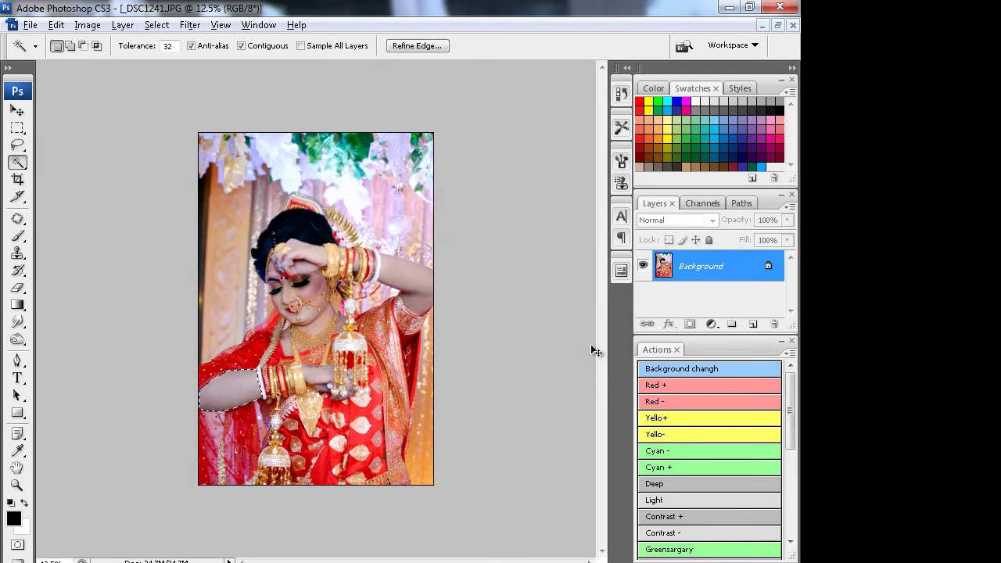
{"action": "key", "text": "ctrl+b"}
{"action": "type", "text": "23"}
{"action": "key", "text": "Tab"}
{"action": "key", "text": "Tab"}
{"action": "type", "text": "-19"}
{"action": "key", "text": "Down"}
{"action": "key", "text": "Down"}
{"action": "key", "text": "Down"}
{"action": "key", "text": "Down"}
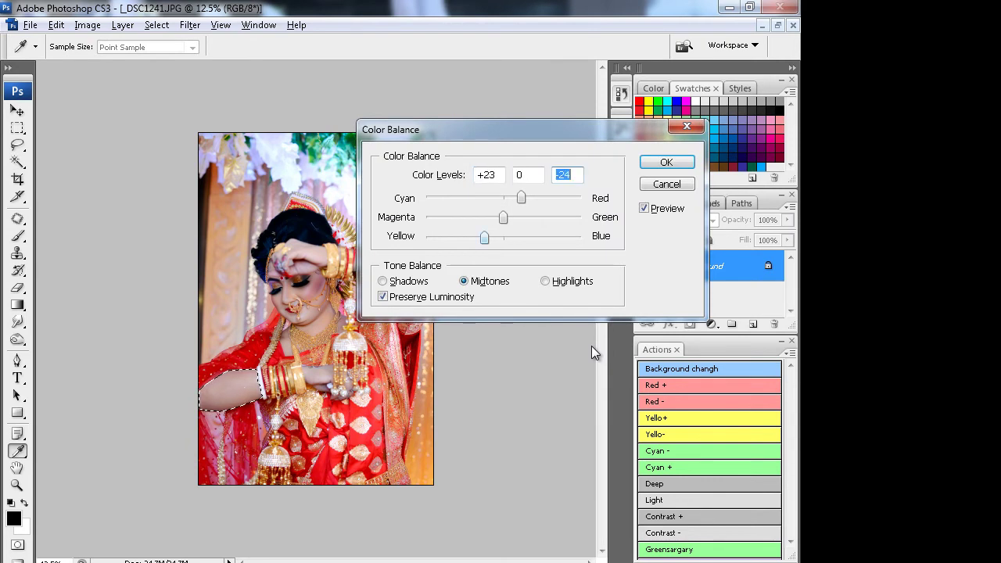
{"action": "key", "text": "Return"}
- Deselect, zoom out, and close the portrait, agreeing to save the changes
{"action": "key", "text": "ctrl+d"}
{"action": "key", "text": "ctrl+minus"}
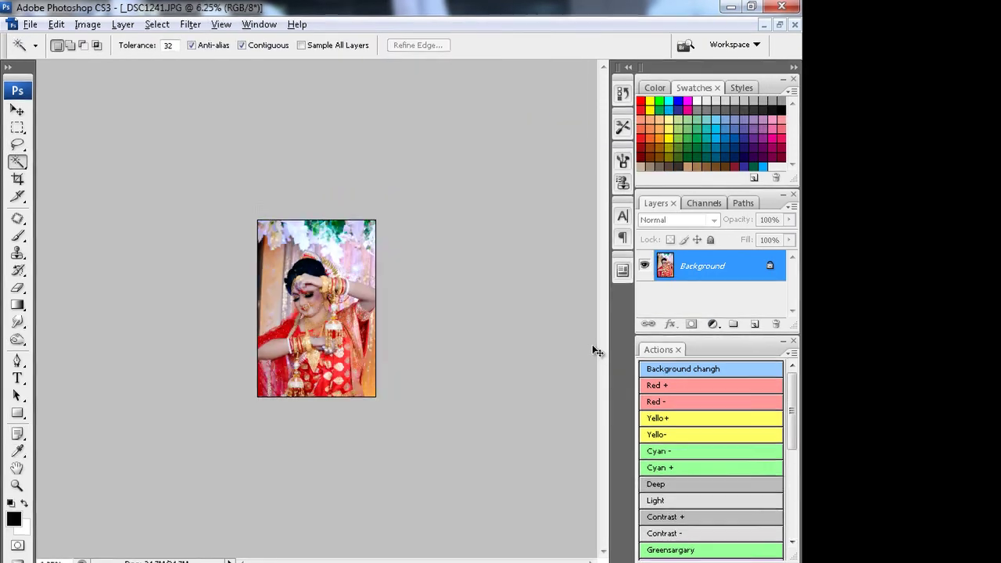
{"action": "key", "text": "ctrl+w"}
{"action": "key", "text": "Return"}
{"action": "key", "text": "Return"}
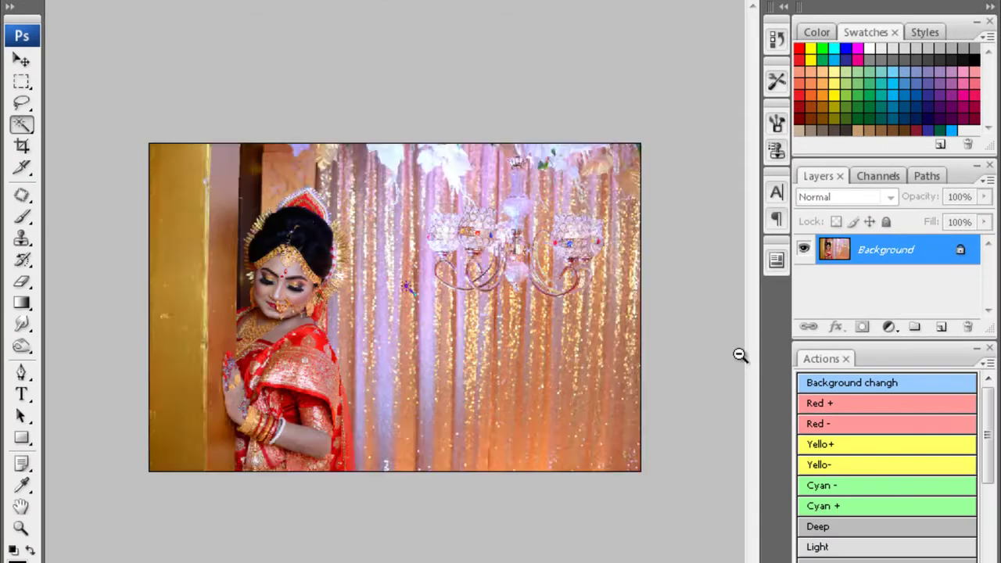
- Finish the JPEG save and zoom in on the bride in the new photo with Magic Wand active
{"action": "key", "text": "c"}
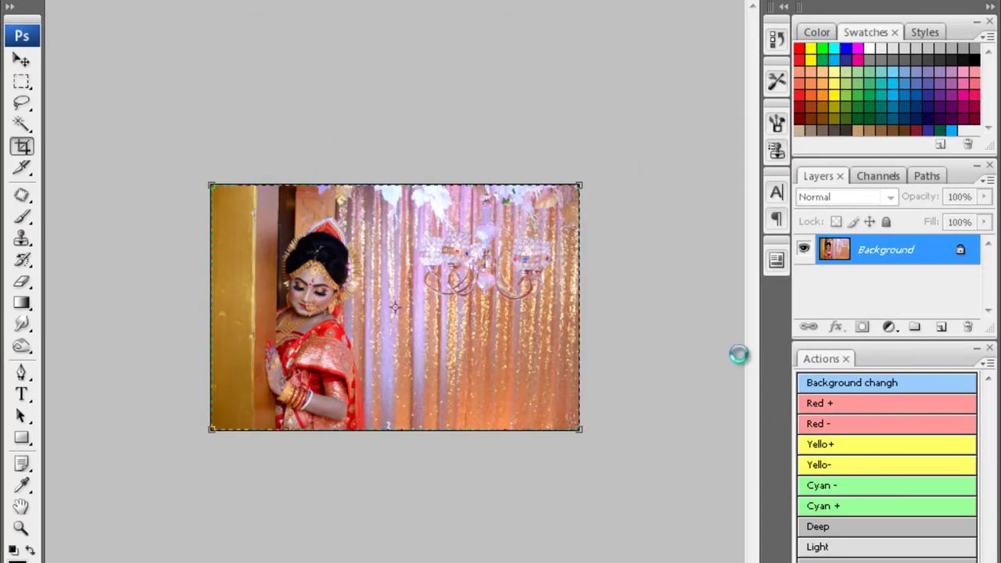
{"action": "key", "text": "ctrl+0"}
{"action": "key", "text": "alt+i"}
{"action": "key", "text": "Escape"}
{"action": "key", "text": "ctrl+plus"}
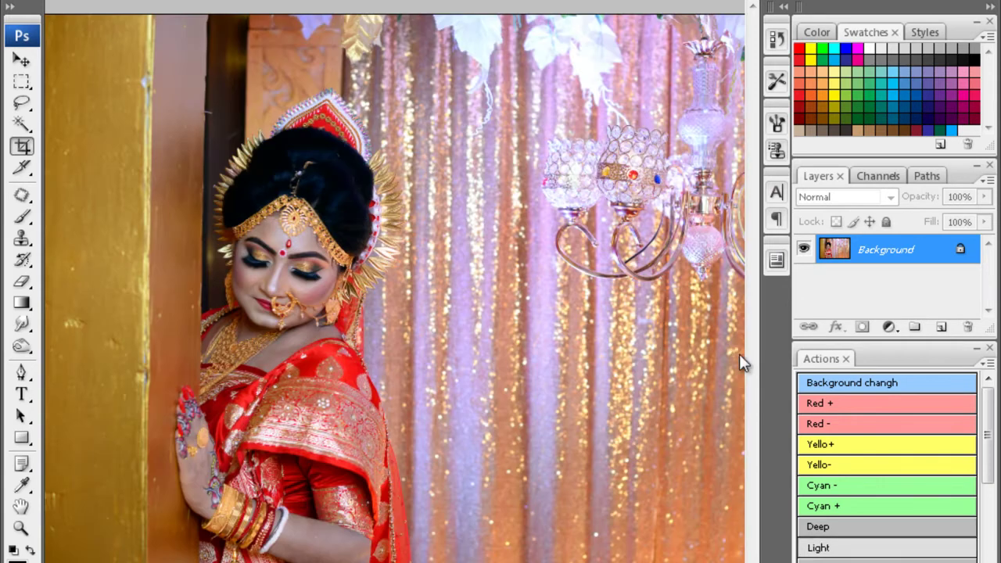
{"action": "key", "text": "ctrl+plus"}
{"action": "key", "text": "w"}
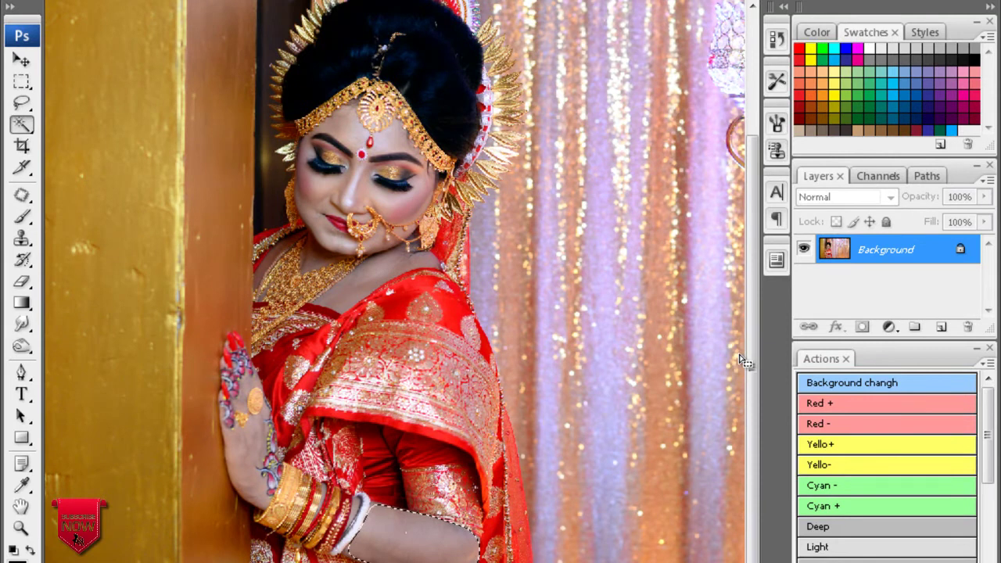
{"action": "key", "text": "ctrl+plus"}
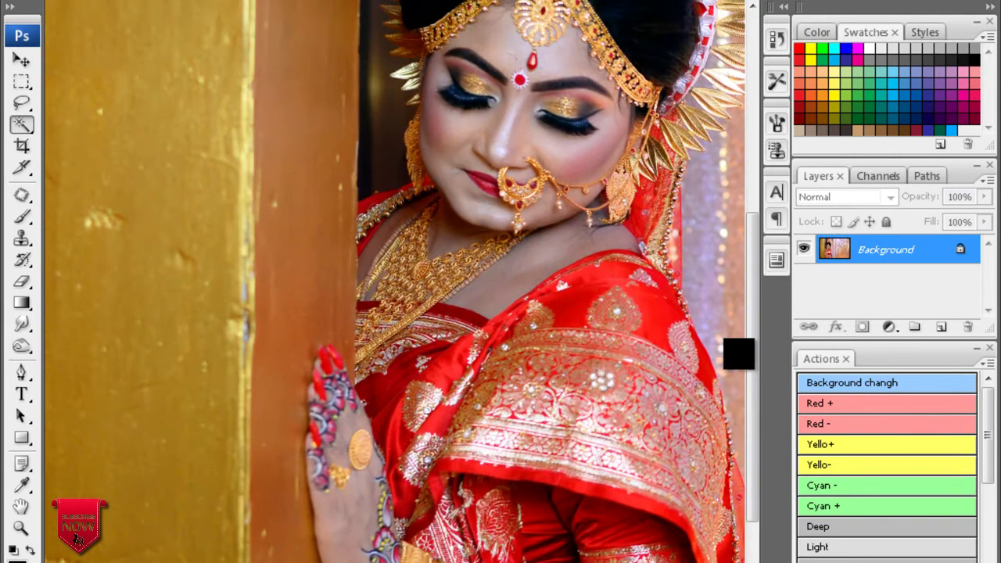
- Feather and brighten the hand with a lifted Curves point, then add face, chin and neck to the selection
{"action": "key", "text": "ctrl+alt+d"}
{"action": "key", "text": "Return"}
{"action": "key", "text": "ctrl+m"}
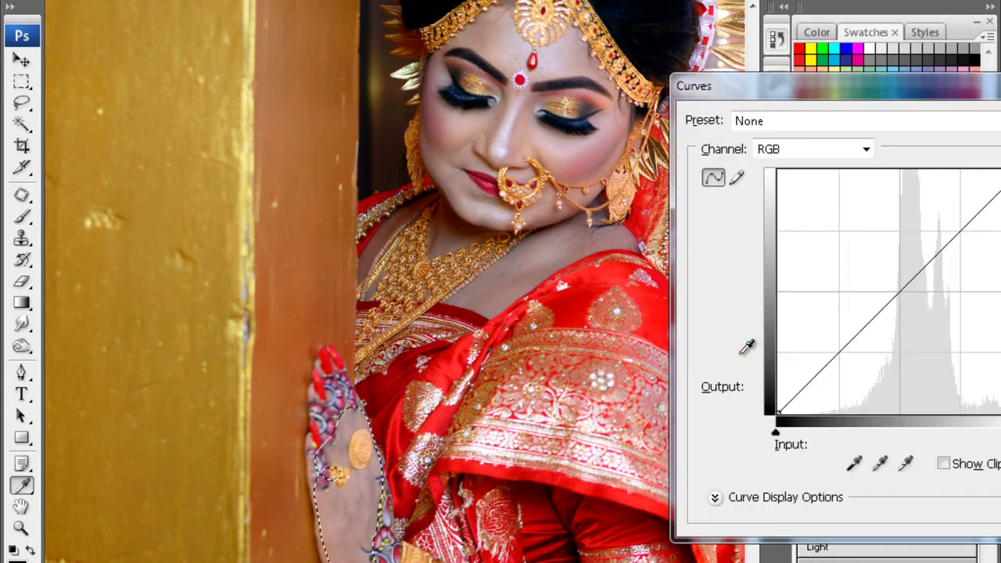
{"action": "left_click", "coordinate": [738, 352], "text": "ctrl"}
{"action": "key", "text": "Return"}
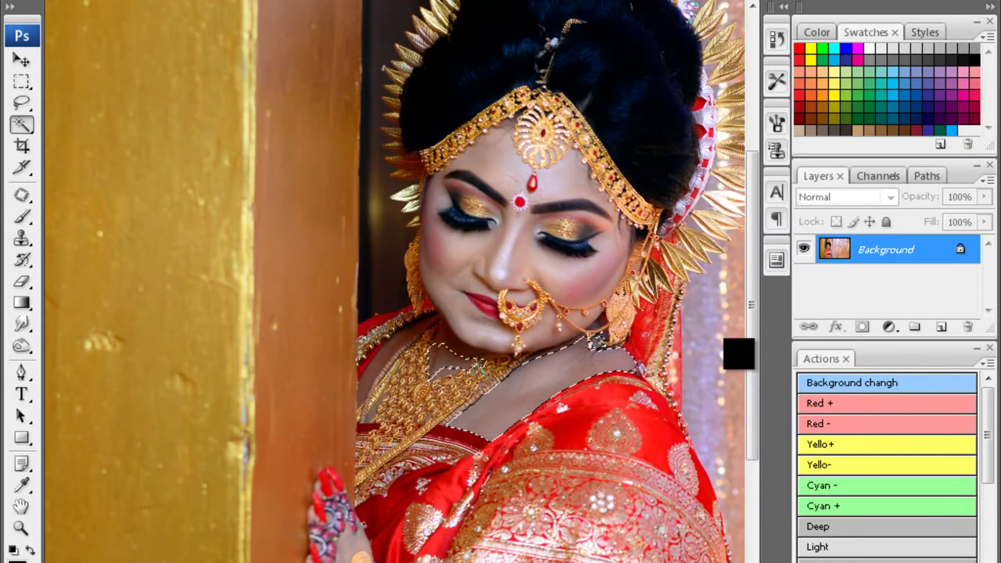
{"action": "mouse_move", "coordinate": [480, 367]}
{"action": "left_mouse_down"}
{"action": "mouse_move", "coordinate": [385, 361]}
{"action": "mouse_move", "coordinate": [408, 320]}
{"action": "mouse_move", "coordinate": [500, 364]}
{"action": "mouse_move", "coordinate": [610, 270]}
{"action": "mouse_move", "coordinate": [563, 180]}
{"action": "mouse_move", "coordinate": [501, 313]}
{"action": "left_mouse_up"}
- Feather the face and neck selection, raise its Curves midpoint, and run Noiseware Professional
{"action": "key", "text": "alt+ctrl+d"}
{"action": "key", "text": "Return"}
{"action": "key", "text": "i"}
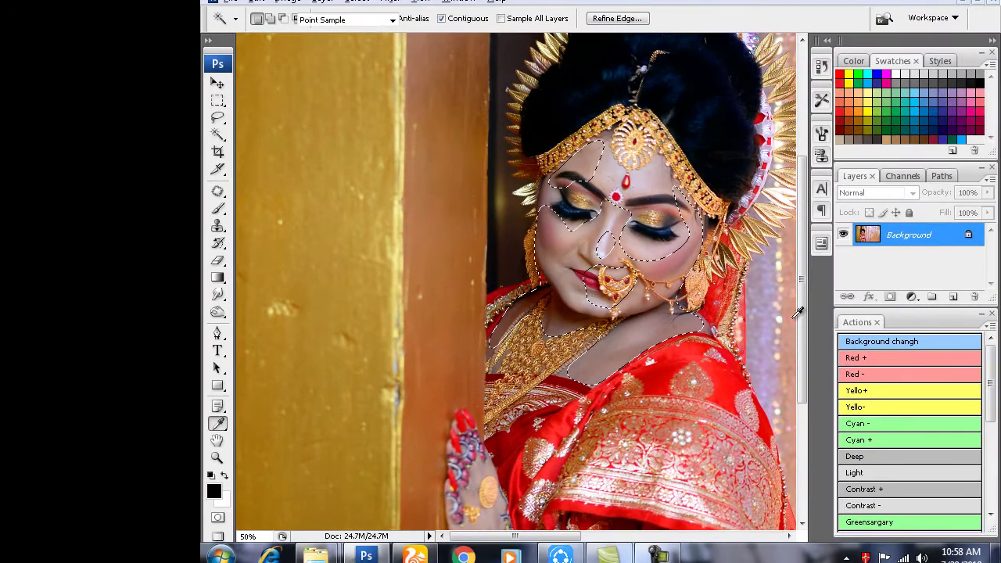
{"action": "key", "text": "ctrl+m"}
{"action": "key", "text": "shift+Up"}
{"action": "key", "text": "Up"}
{"action": "key", "text": "Up"}
{"action": "key", "text": "Up"}
{"action": "key", "text": "Up"}
{"action": "key", "text": "Return"}
{"action": "key", "text": "w"}
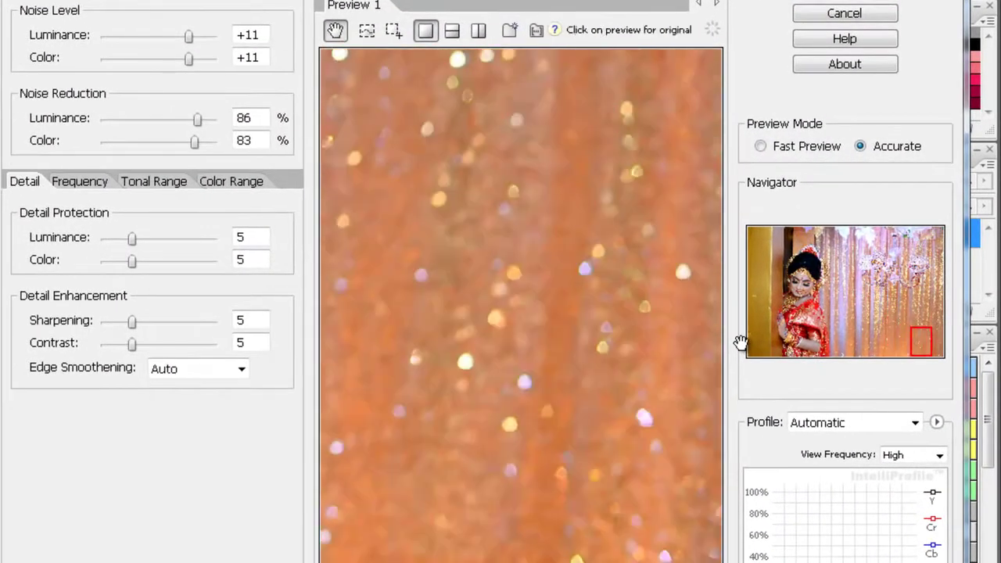
{"action": "key", "text": "Return"}
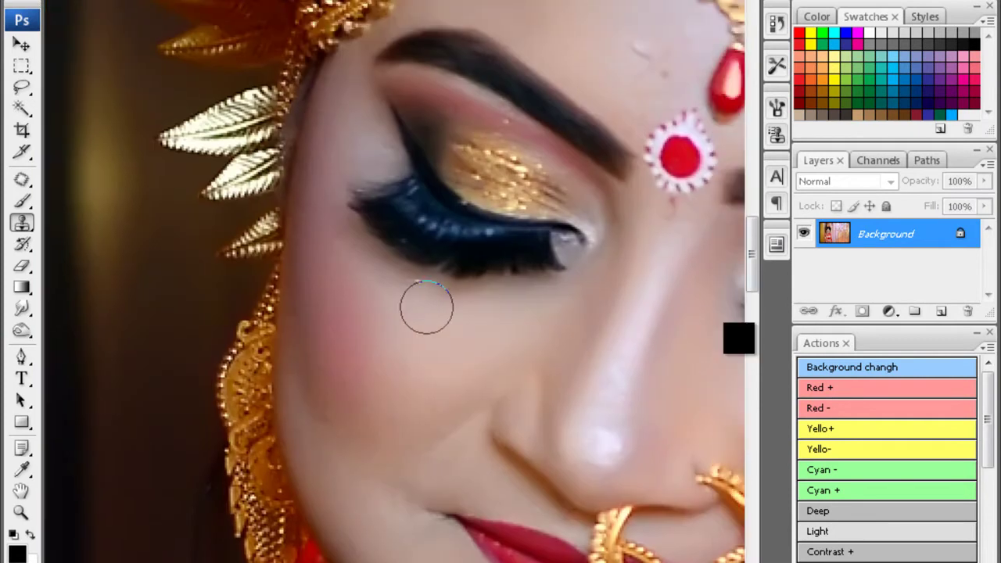
- Clone clean skin over the spot under the eye and the blemish on the chin
{"action": "left_click_drag", "start_coordinate": [426, 306], "coordinate": [397, 291]}
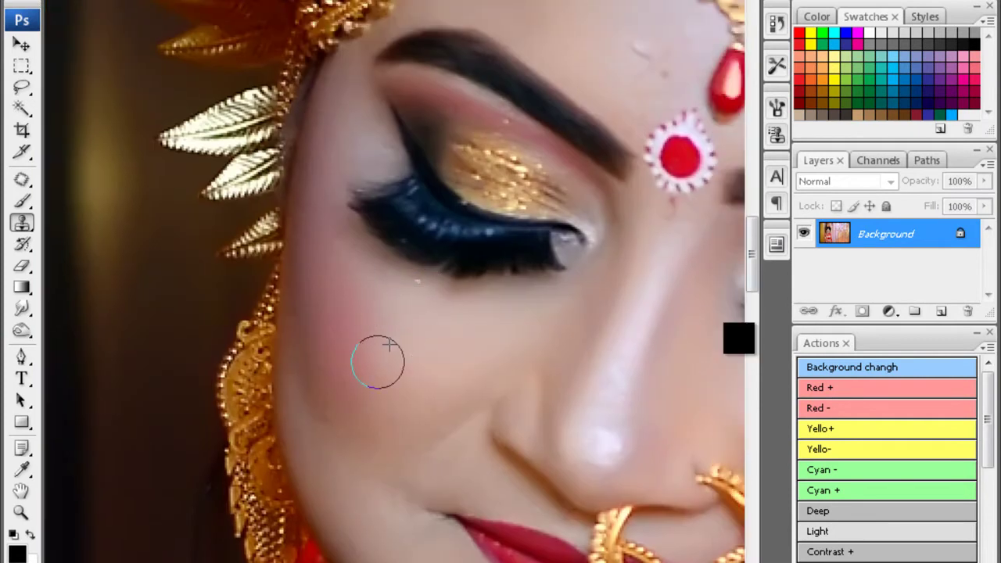
{"action": "left_click_drag", "start_coordinate": [312, 305], "coordinate": [246, 231]}
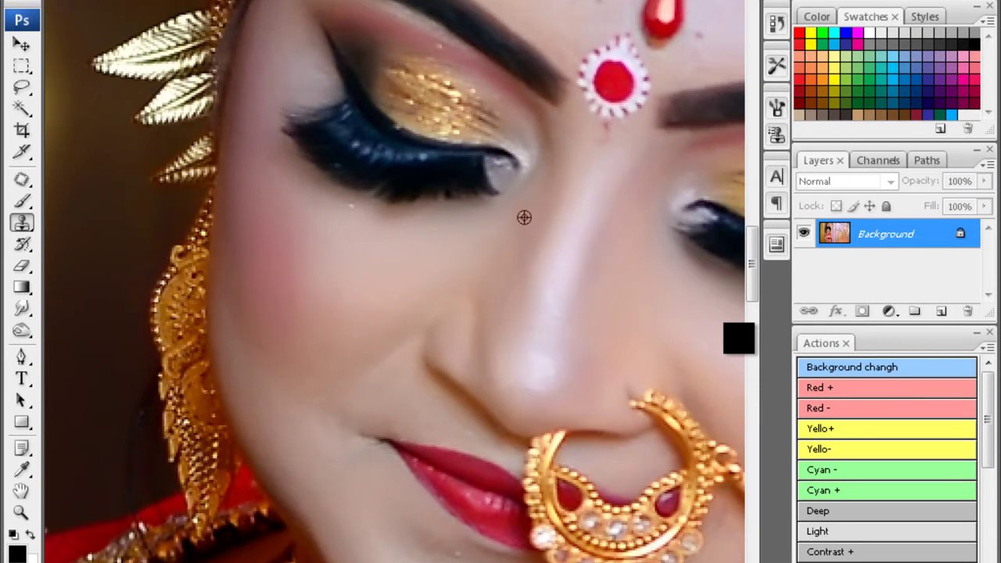
{"action": "scroll", "coordinate": [516, 275], "scroll_direction": "down", "scroll_amount": 2}
{"action": "scroll", "coordinate": [500, 258], "scroll_direction": "down", "scroll_amount": 3}
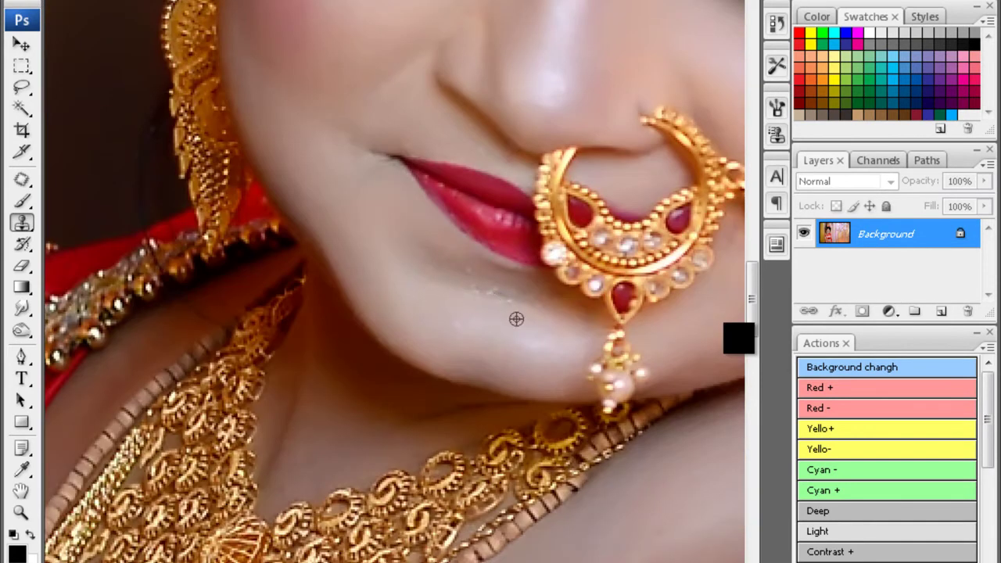
{"action": "left_click_drag", "start_coordinate": [431, 262], "coordinate": [515, 302]}
{"action": "scroll", "coordinate": [333, 250], "scroll_direction": "up", "scroll_amount": 3}
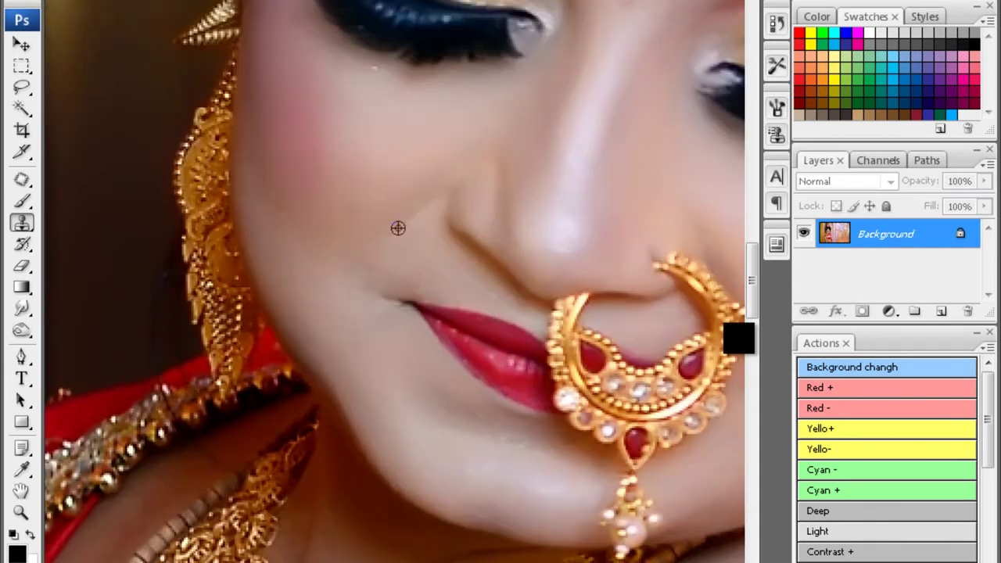
{"action": "left_click_drag", "start_coordinate": [405, 270], "coordinate": [436, 294]}
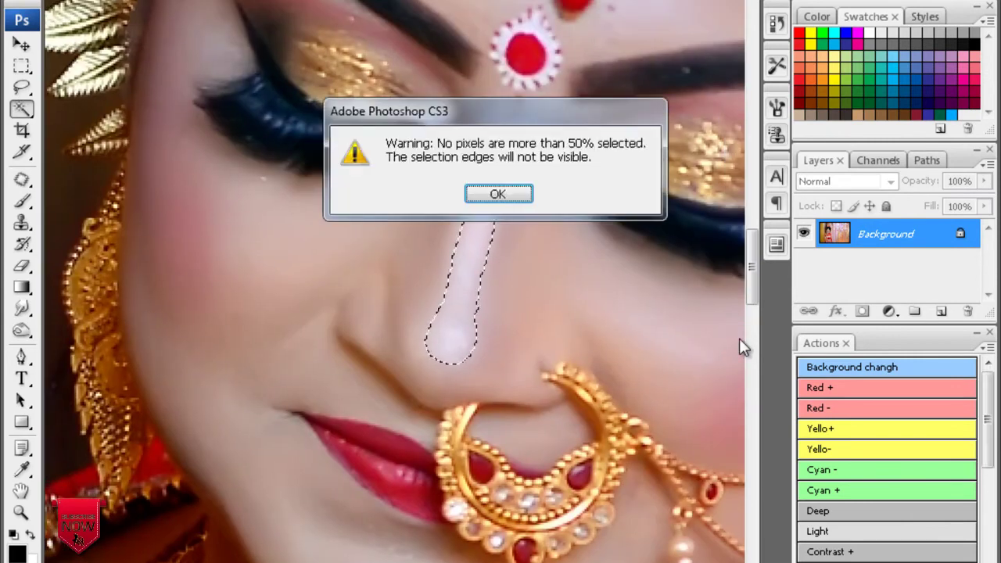
- Dismiss the faint-selection warning and feather the nose selection by 5 pixels
{"action": "key", "text": "Return"}
{"action": "key", "text": "ctrl+alt+d"}
{"action": "type", "text": "5"}
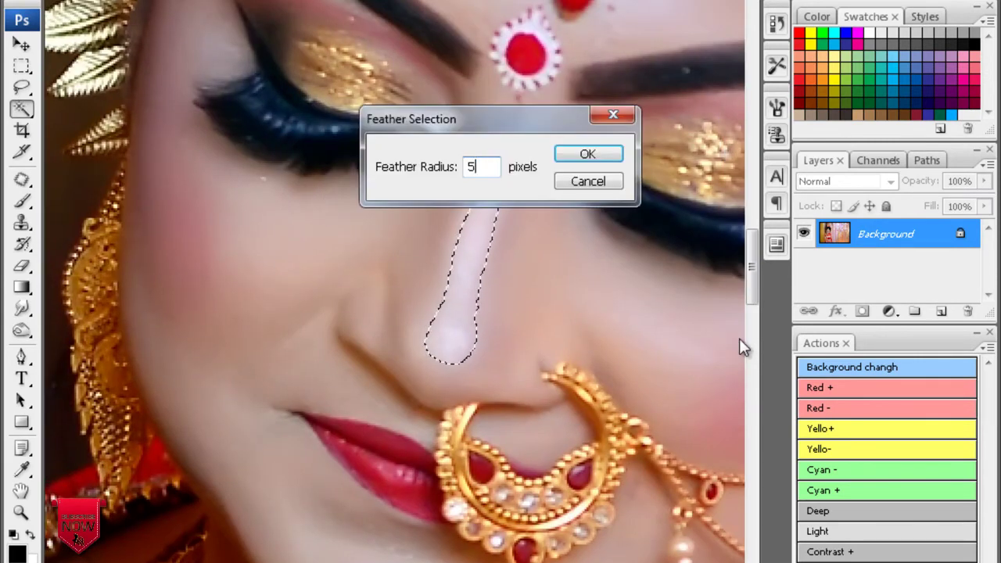
{"action": "key", "text": "Return"}
- Apply a slight Curves lift and a +16 red Color Balance to the nose highlight
{"action": "key", "text": "ctrl+m"}
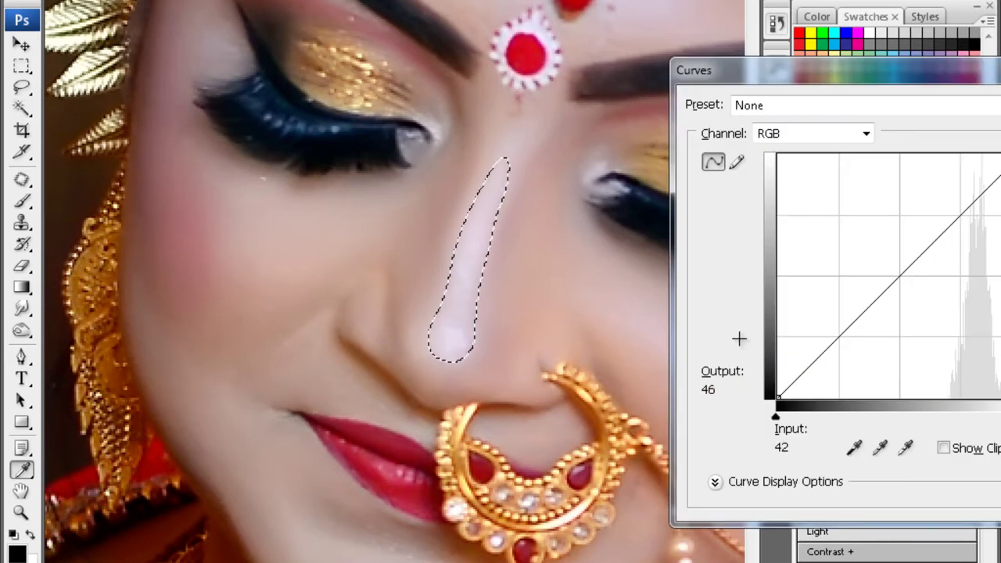
{"action": "key", "text": "Return"}
{"action": "key", "text": "ctrl+b"}
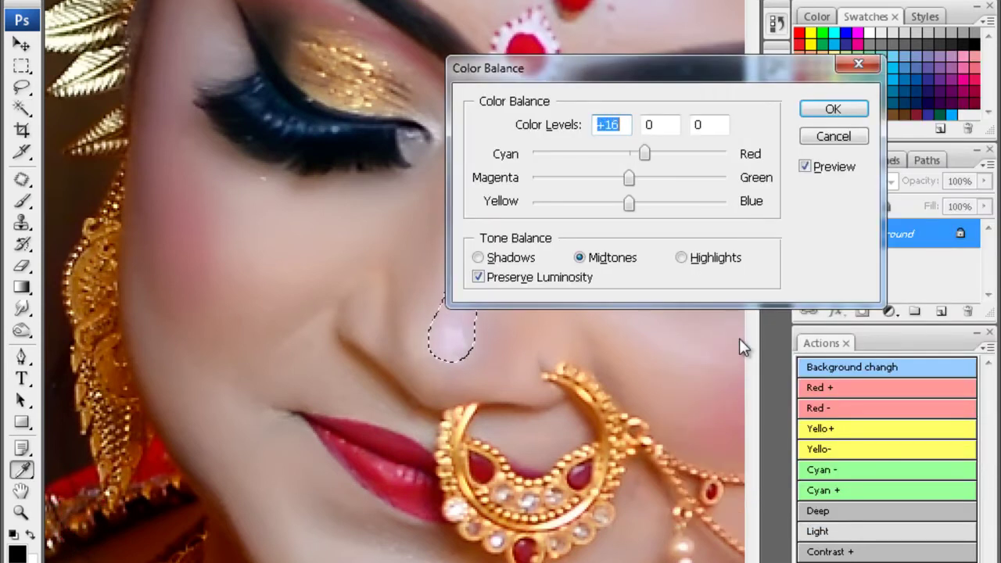
{"action": "key", "text": "Return"}
{"action": "key", "text": "w"}
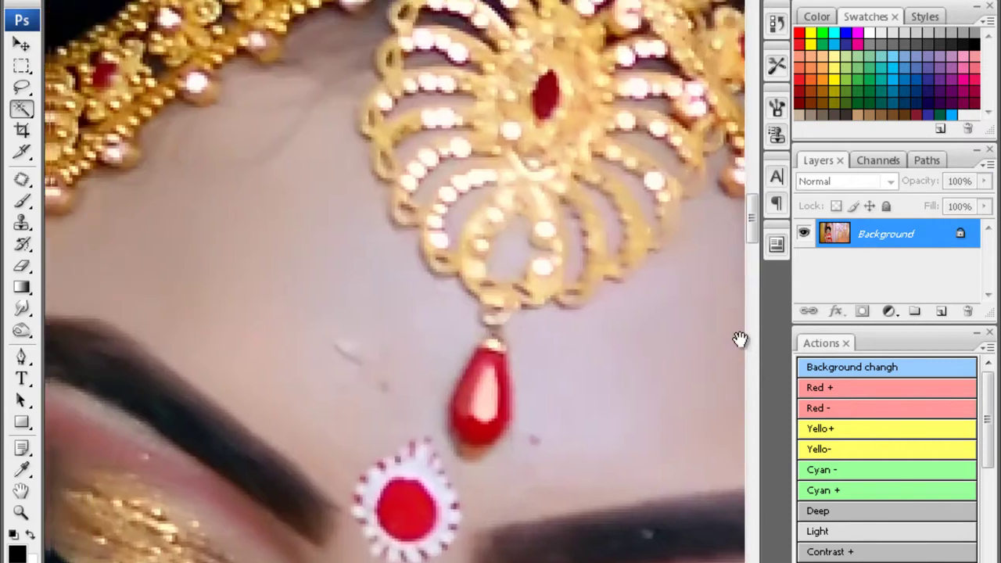
- Pan to the forehead and blur away the small pale blemish there
{"action": "left_click_drag", "start_coordinate": [740, 339], "coordinate": [780, 259]}
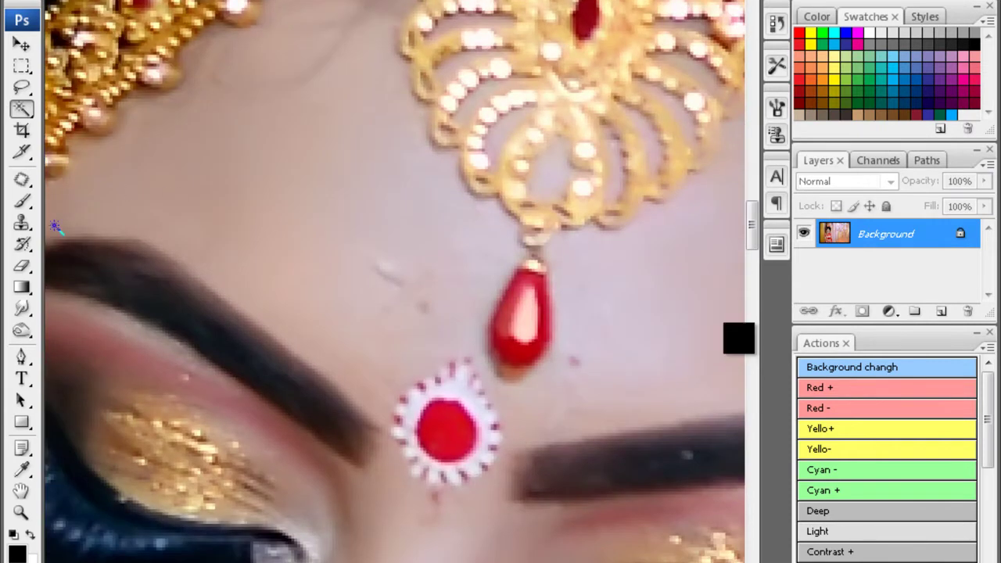
{"action": "key", "text": "r"}
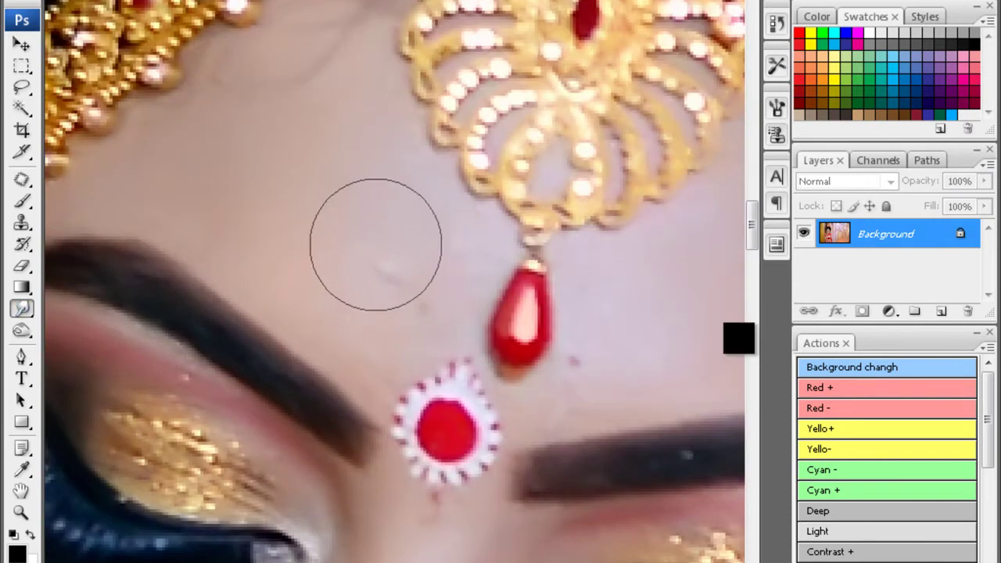
{"action": "left_click_drag", "start_coordinate": [388, 252], "coordinate": [414, 273]}
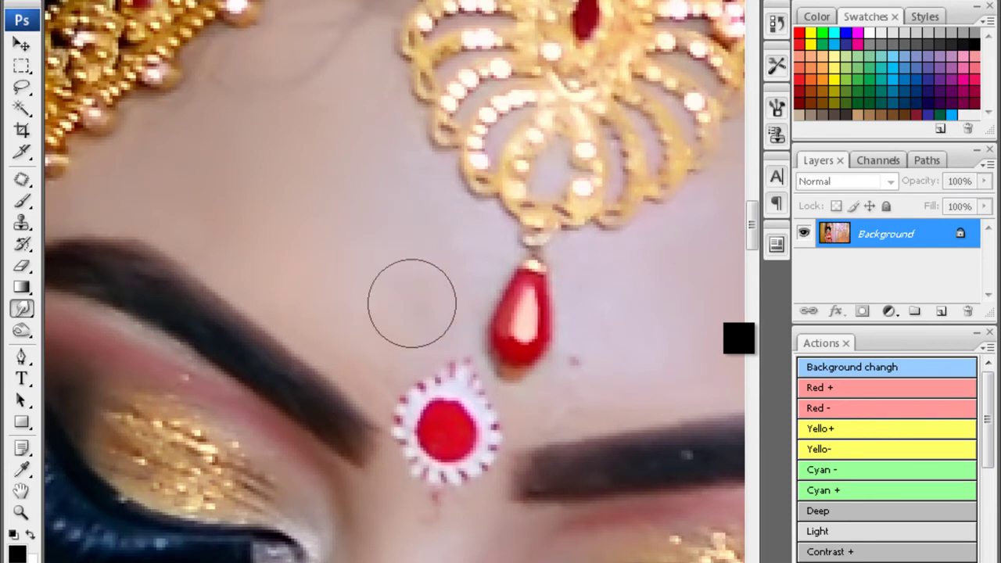
{"action": "left_click_drag", "start_coordinate": [739, 338], "coordinate": [501, 166]}
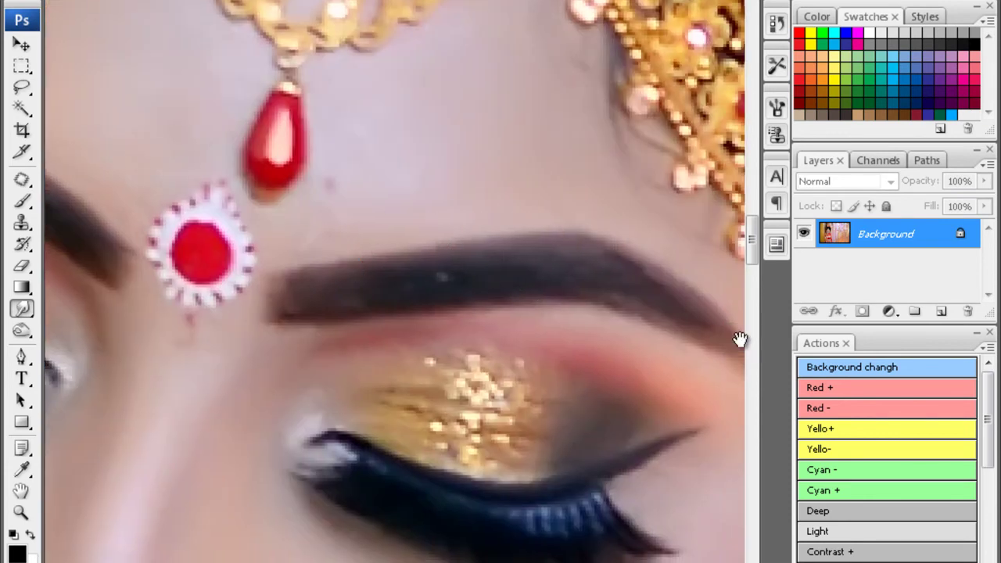
{"action": "scroll", "coordinate": [400, 368], "scroll_direction": "down", "scroll_amount": 3}
{"action": "scroll", "coordinate": [618, 323], "scroll_direction": "down", "scroll_amount": 2}
- Zoom out to the whole portrait and open Selective Color on the Blacks range
{"action": "key", "text": "ctrl+0"}
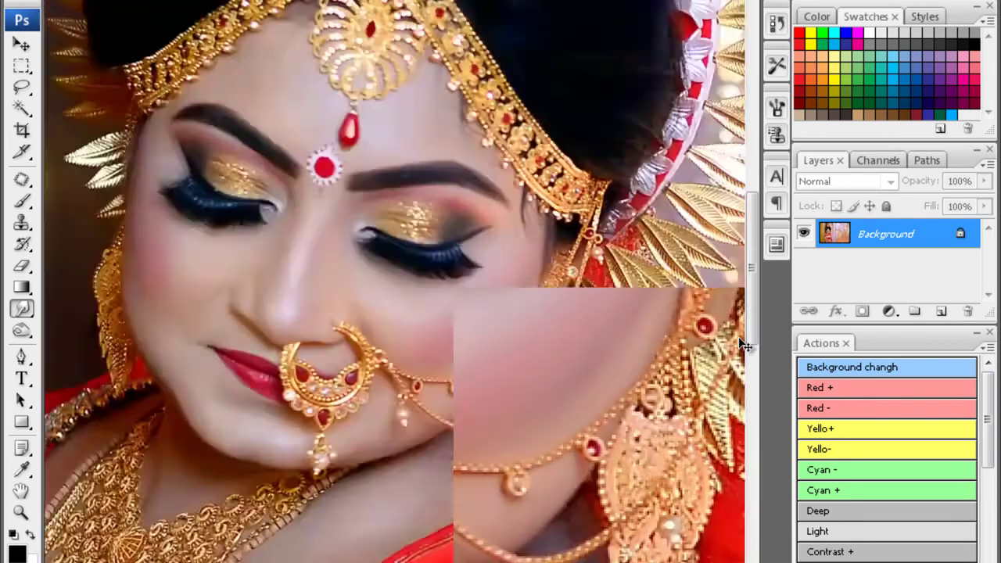
{"action": "key", "text": "alt+i"}
{"action": "key", "text": "a"}
{"action": "key", "text": "s"}
{"action": "key", "text": "alt+Down"}
{"action": "key", "text": "Return"}
- Apply Selective Color Blacks 11, then set the arms' Color Balance yellow-blue to -13
{"action": "type", "text": "11"}
{"action": "key", "text": "Return"}
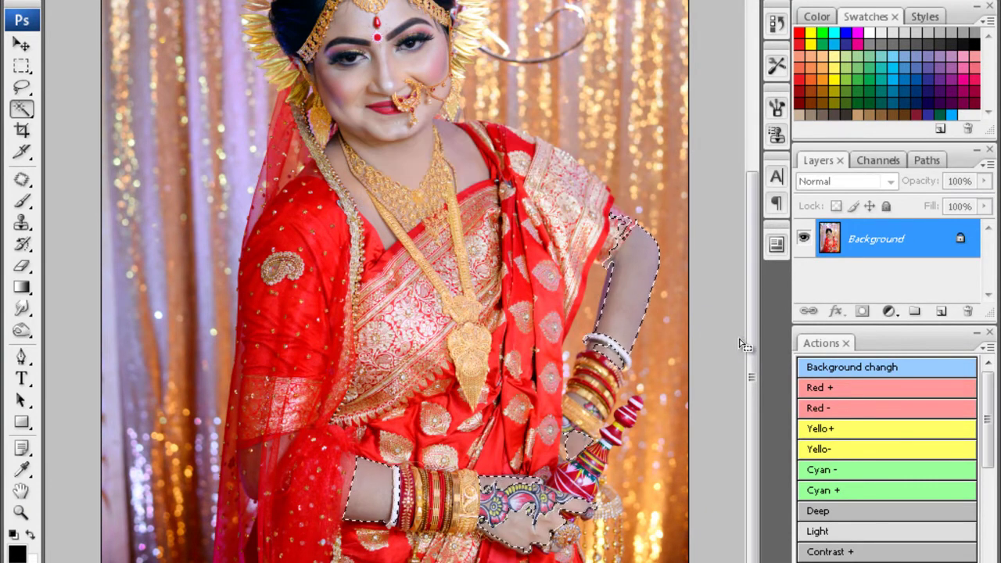
{"action": "key", "text": "ctrl+b"}
{"action": "key", "text": "Tab"}
{"action": "key", "text": "Tab"}
{"action": "type", "text": "-13"}
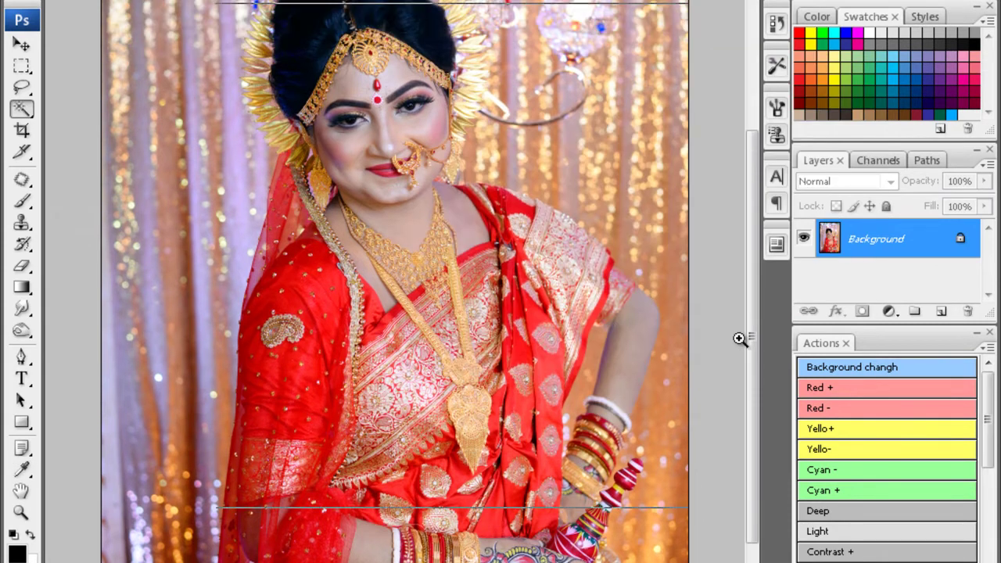
- Confirm the arm colour balance and zoom in on the bride's face and necklace
{"action": "left_click", "coordinate": [740, 338]}
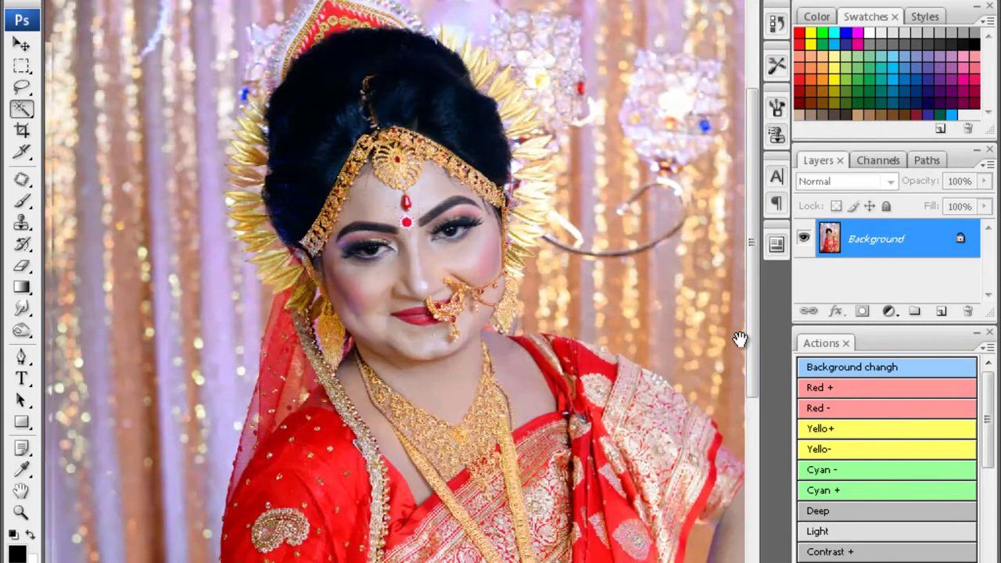
{"action": "scroll", "coordinate": [740, 338], "scroll_direction": "down", "scroll_amount": 3}
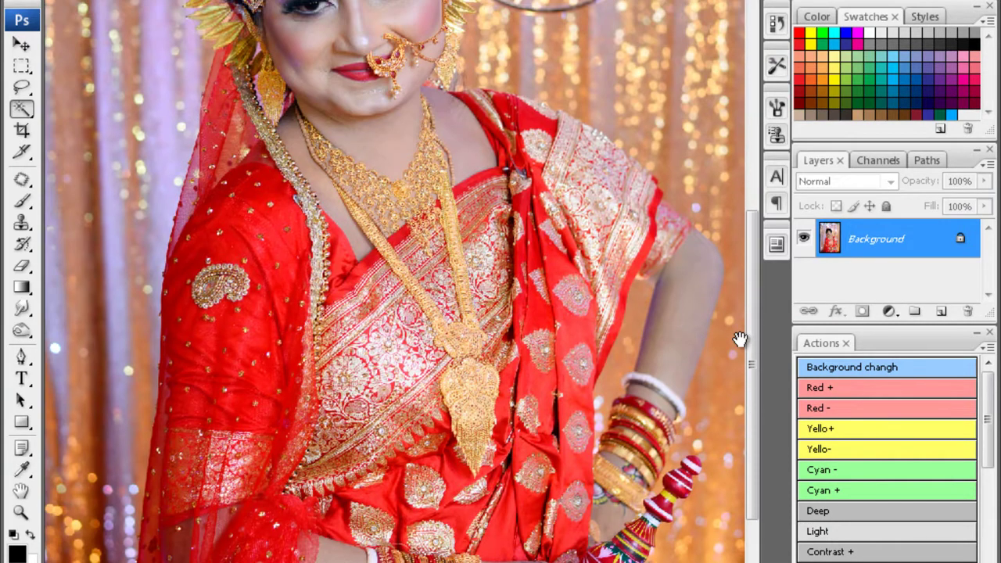
{"action": "key", "text": "ctrl+minus"}
{"action": "key", "text": "ctrl+plus"}
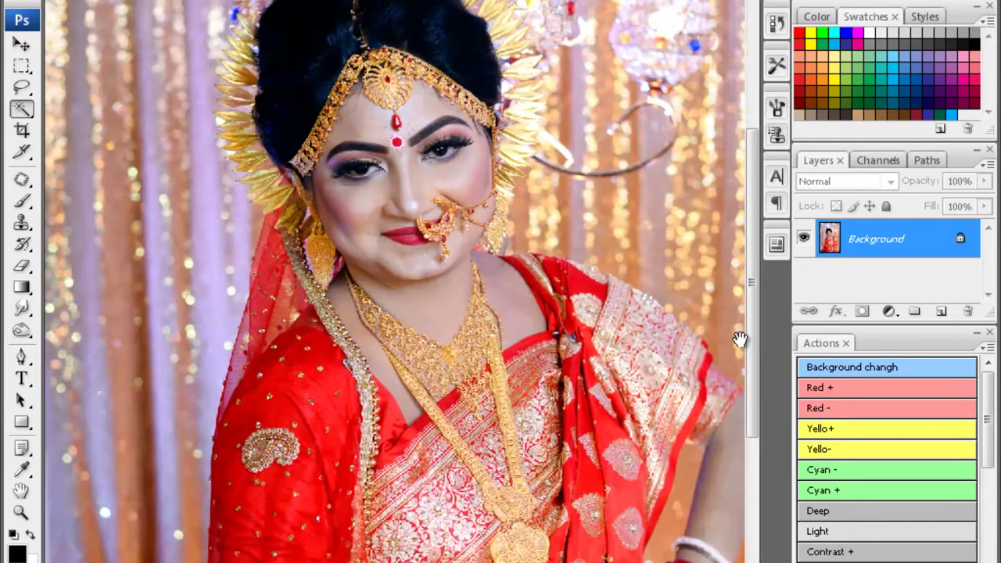
{"action": "key", "text": "ctrl+plus"}
{"action": "key", "text": "g"}
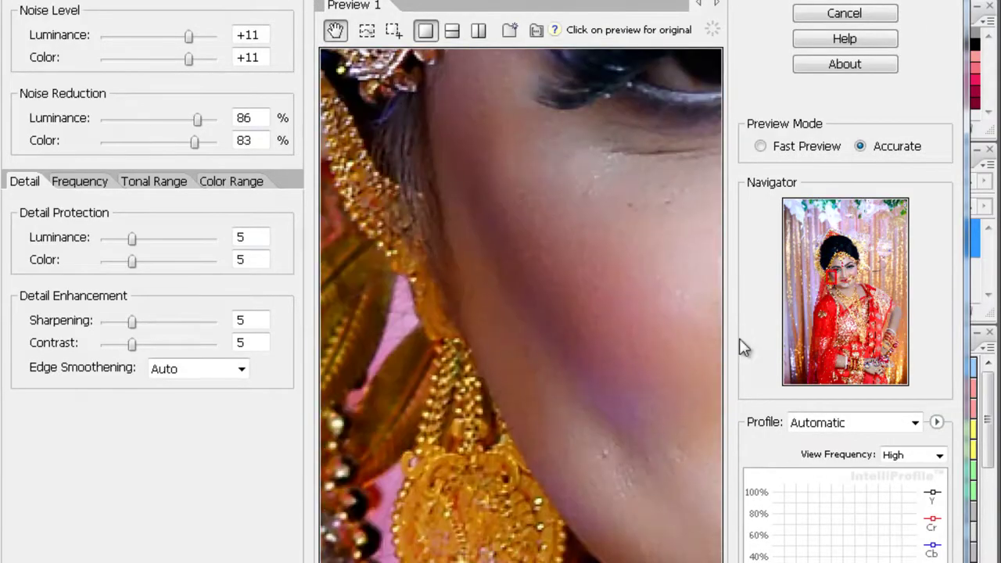
- Confirm Noiseware Professional at 86% luminance and 83% colour noise reduction
{"action": "key", "text": "Return"}
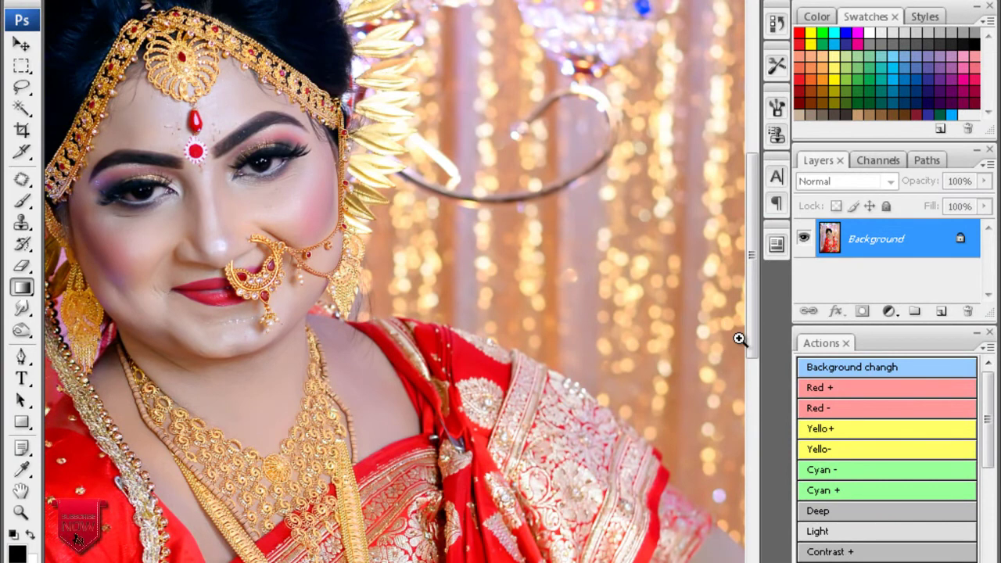
- Zoom in and scroll over the standing bride's face to inspect cheek and nose skin
{"action": "key", "text": "ctrl+plus"}
{"action": "key", "text": "ctrl+plus"}
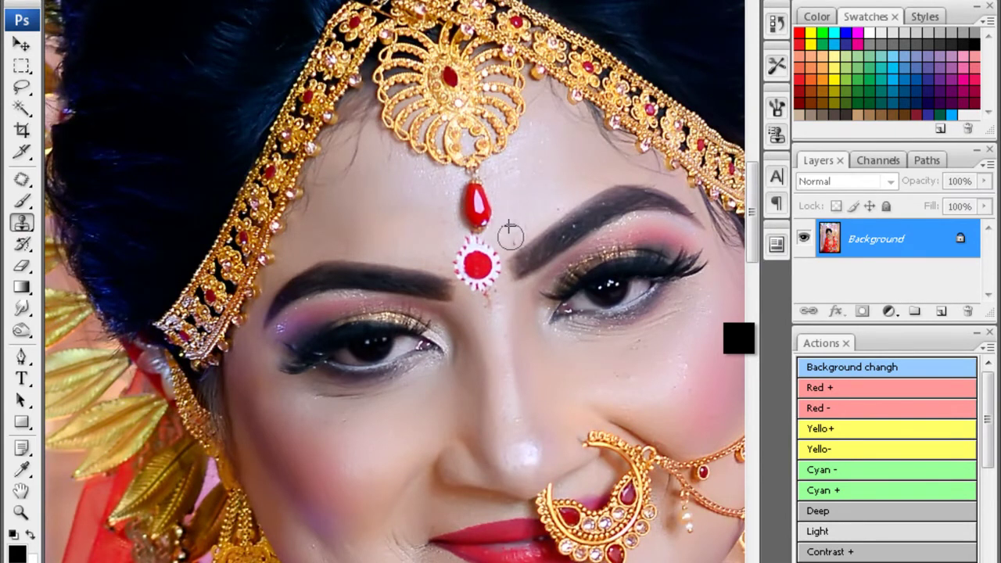
{"action": "scroll", "coordinate": [476, 257], "scroll_direction": "down", "scroll_amount": 3}
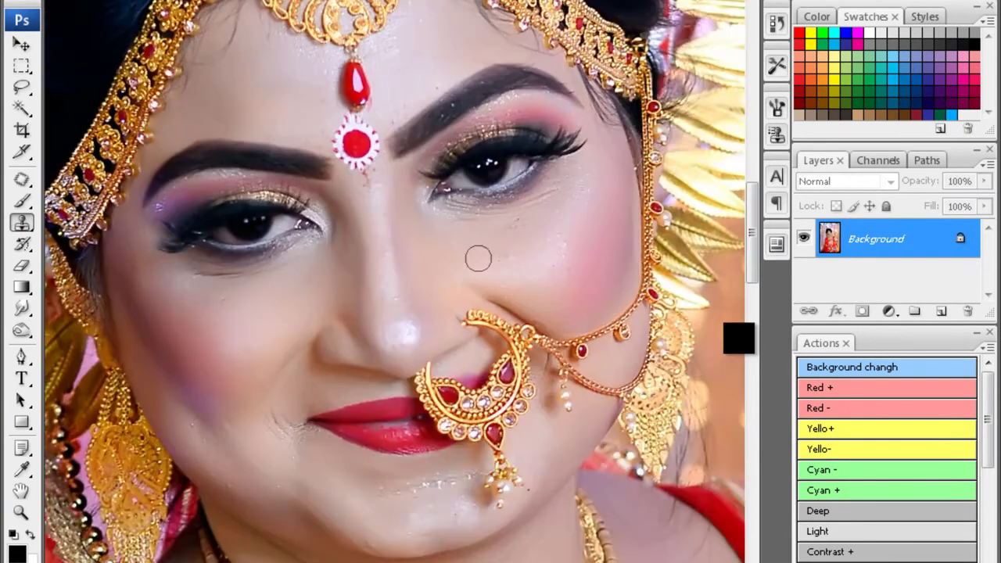
{"action": "scroll", "coordinate": [394, 279], "scroll_direction": "down", "scroll_amount": 3}
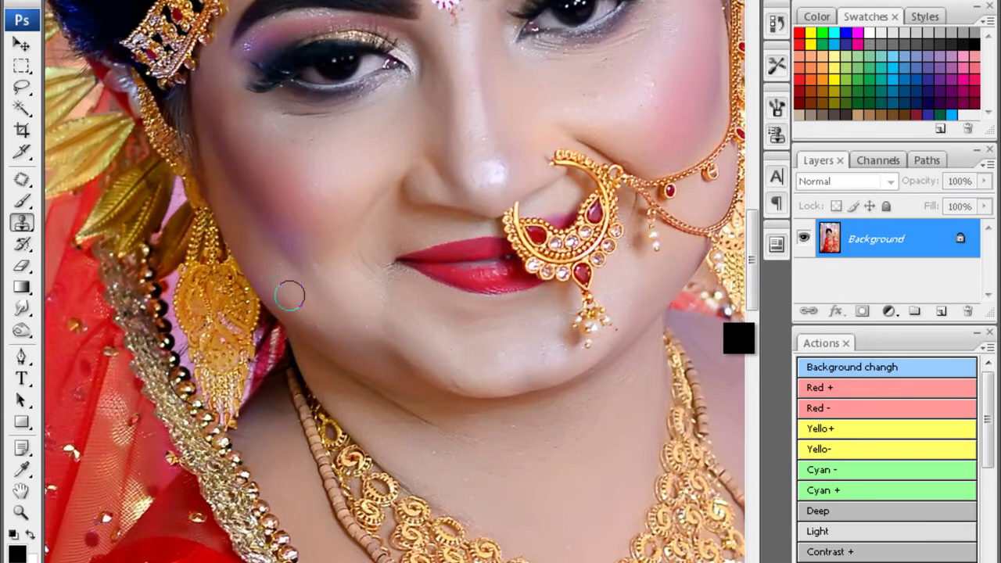
{"action": "scroll", "coordinate": [290, 295], "scroll_direction": "up", "scroll_amount": 3}
{"action": "scroll", "coordinate": [533, 309], "scroll_direction": "up", "scroll_amount": 3}
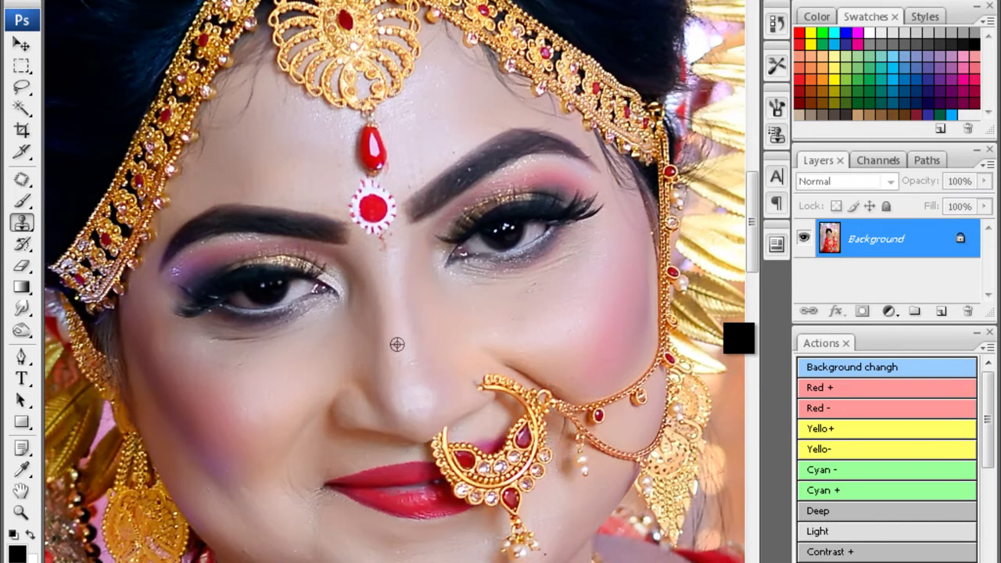
{"action": "key", "text": "ctrl+minus"}
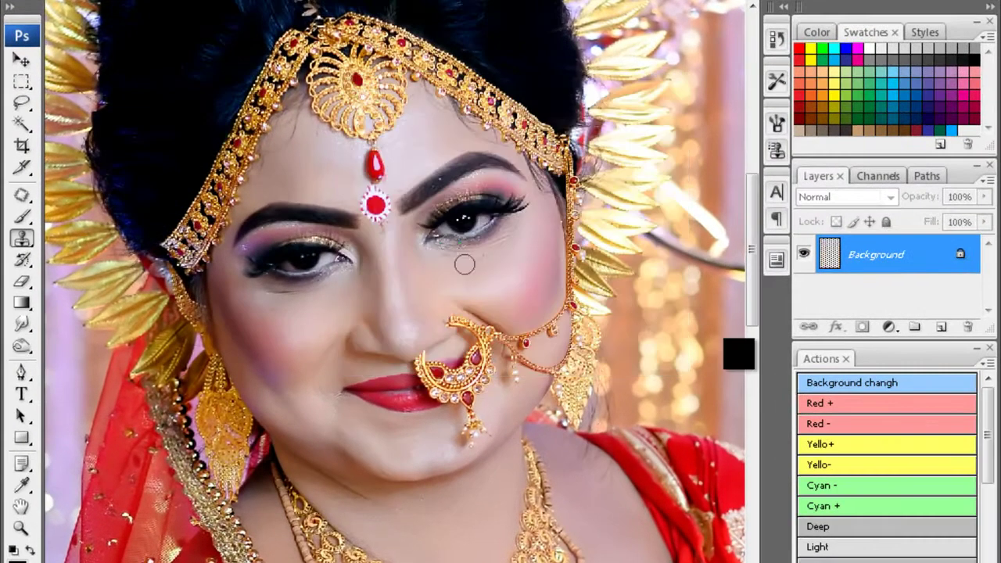
- Save the retouched standing-bride portrait as a JPEG and close it
{"action": "key", "text": "ctrl+minus"}
{"action": "key", "text": "ctrl+minus"}
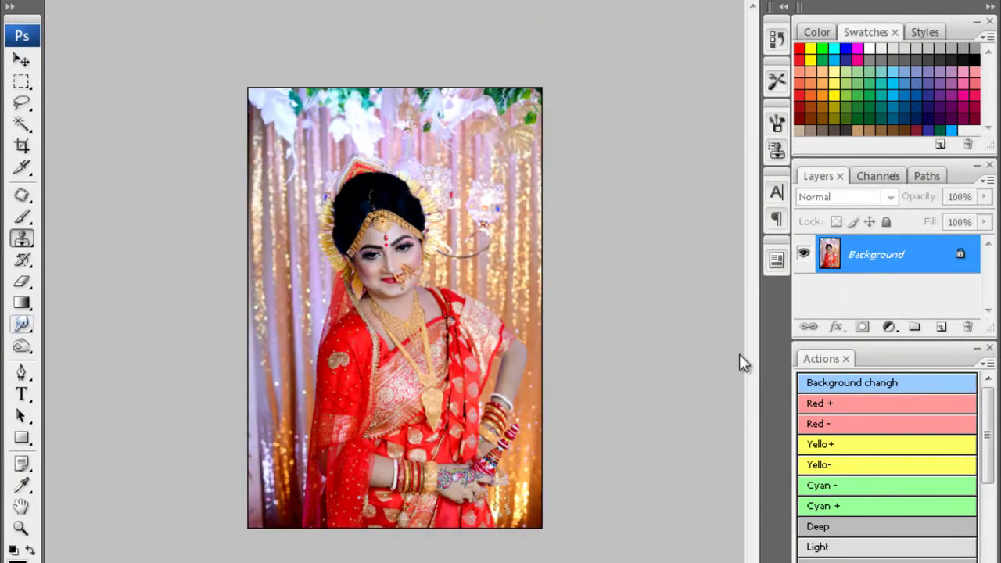
{"action": "key", "text": "o"}
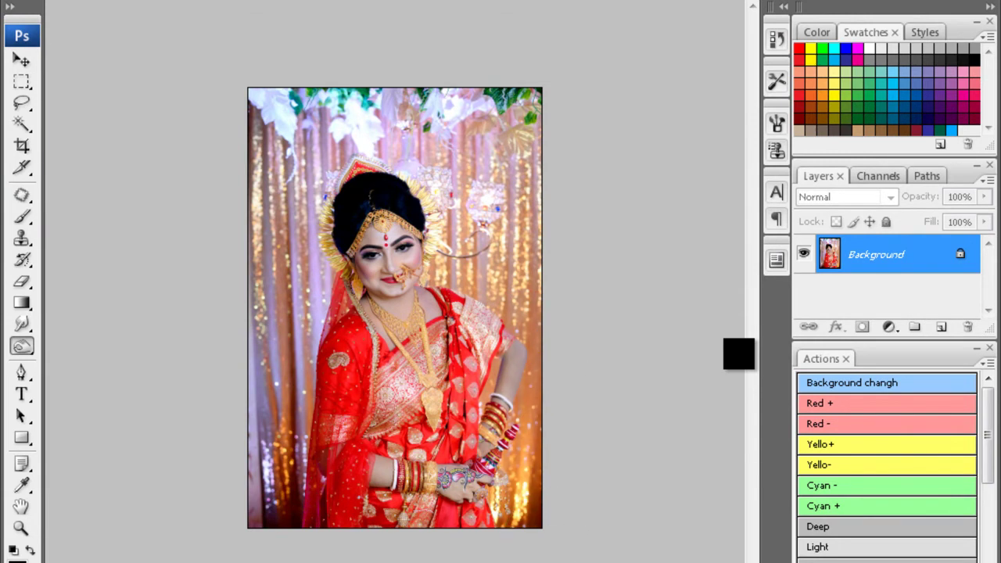
{"action": "key", "text": "ctrl+minus"}
{"action": "key", "text": "ctrl+w"}
{"action": "key", "text": "Return"}
{"action": "key", "text": "Return"}
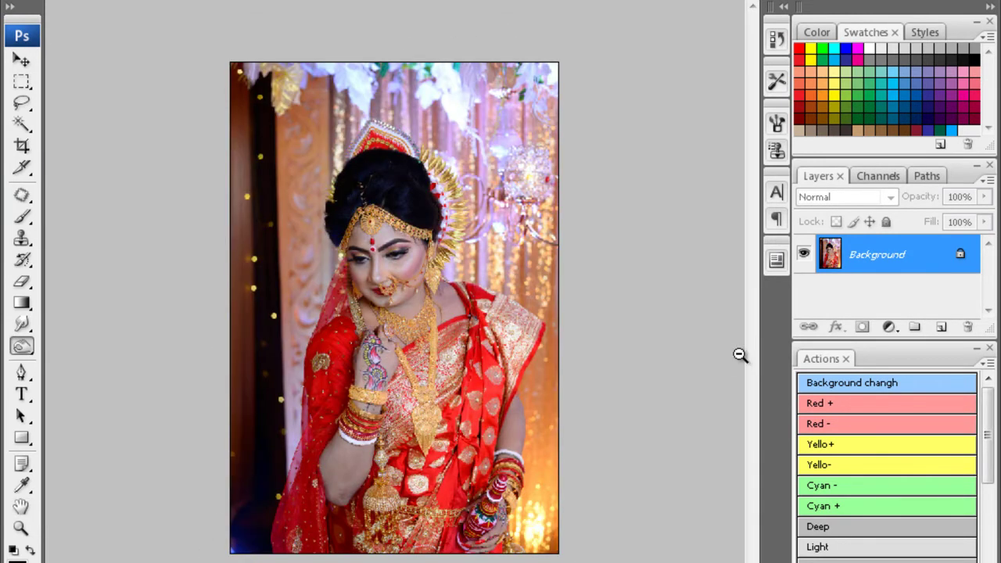
- Set a comfortable zoom on the next portrait, the chin-resting bride with hennaed hand
{"action": "key", "text": "ctrl+minus"}
{"action": "key", "text": "c"}
{"action": "key", "text": "ctrl+minus"}
{"action": "key", "text": "ctrl+plus"}
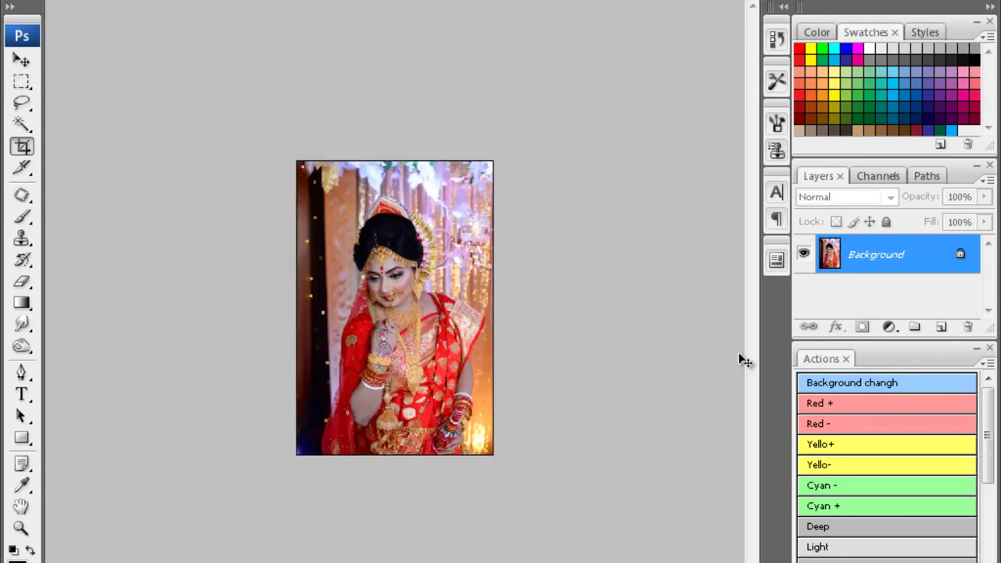
{"action": "key", "text": "ctrl+alt+0"}
{"action": "key", "text": "alt+i"}
{"action": "key", "text": "Escape"}
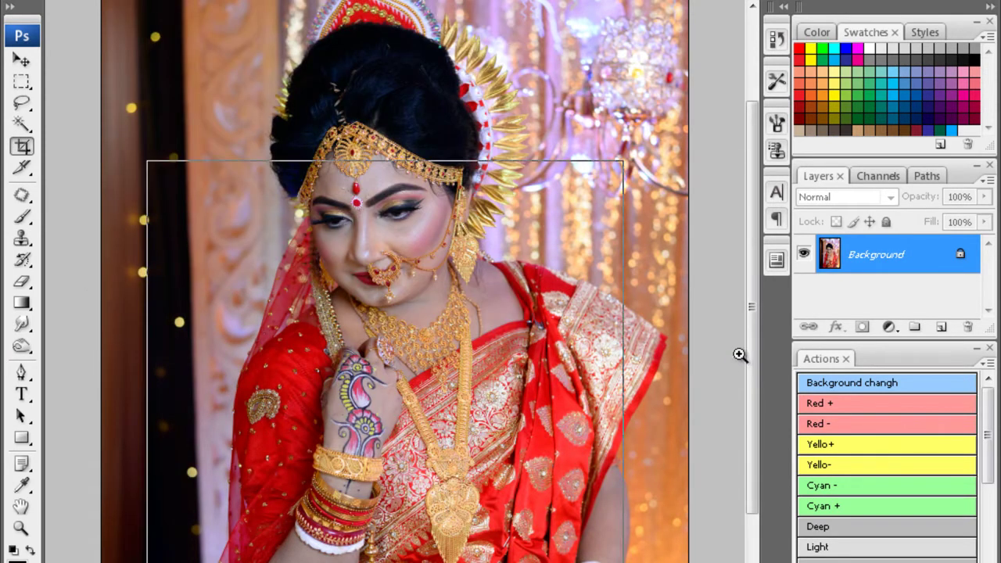
- Quick-select both arms and the hennaed hand of the chin-resting bride
{"action": "key", "text": "ctrl+plus"}
{"action": "scroll", "coordinate": [737, 351], "scroll_direction": "down", "scroll_amount": 3}
{"action": "key", "text": "w"}
{"action": "left_click", "coordinate": [298, 420]}
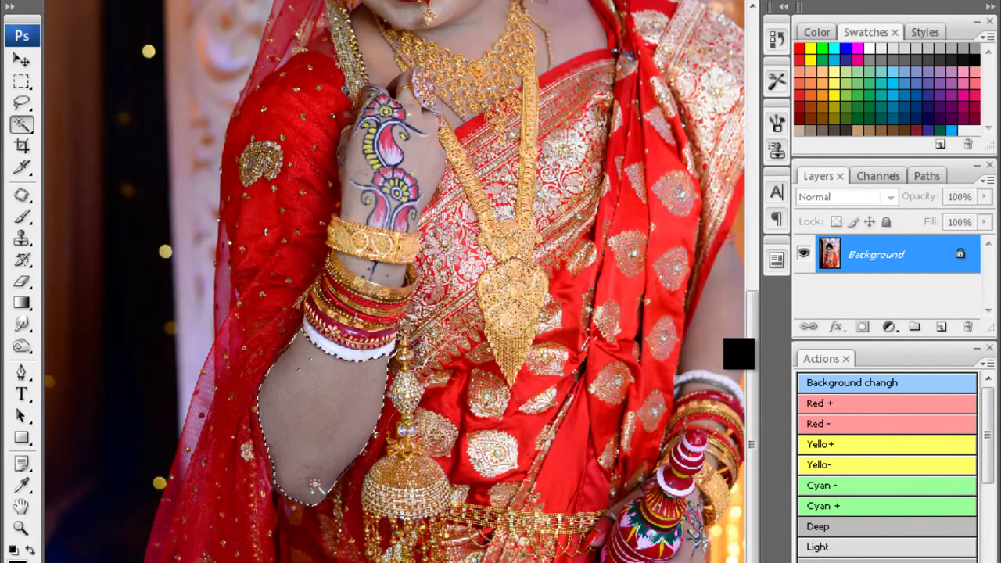
{"action": "scroll", "coordinate": [637, 397], "scroll_direction": "up", "scroll_amount": 2}
{"action": "scroll", "coordinate": [637, 397], "scroll_direction": "right", "scroll_amount": 3}
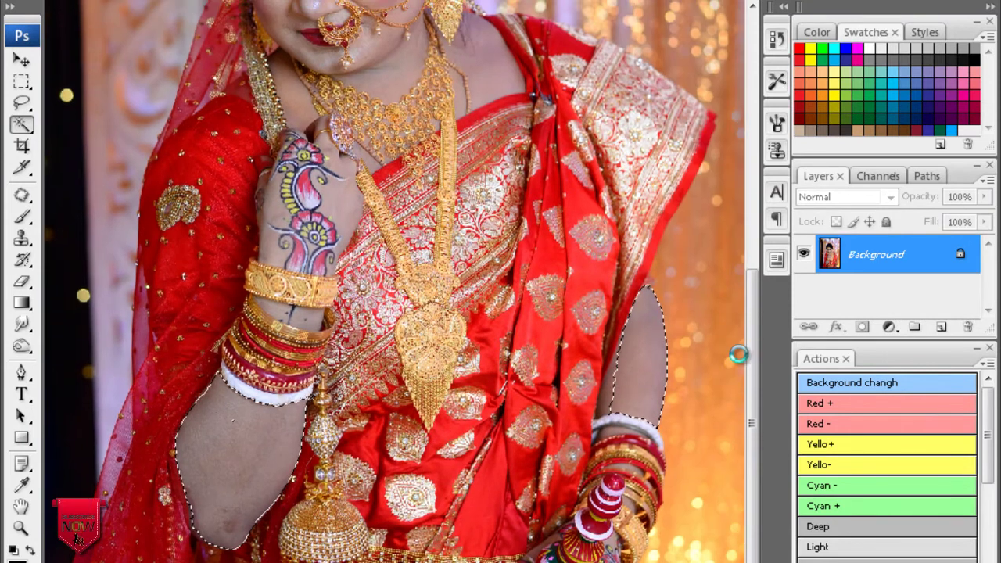
{"action": "left_click", "coordinate": [615, 407], "text": "shift"}
{"action": "scroll", "coordinate": [739, 353], "scroll_direction": "down", "scroll_amount": 2}
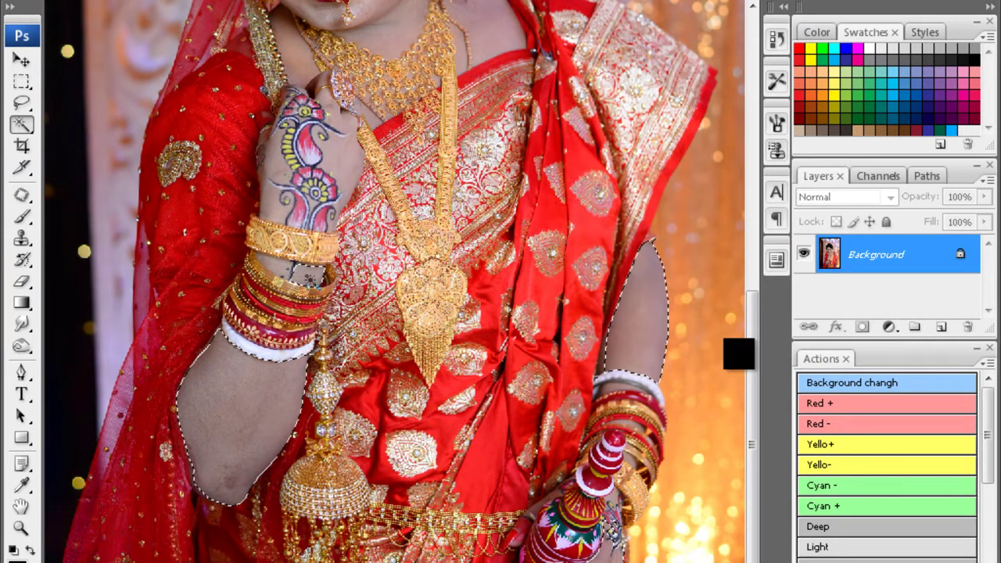
{"action": "left_click_drag", "start_coordinate": [296, 270], "coordinate": [283, 201]}
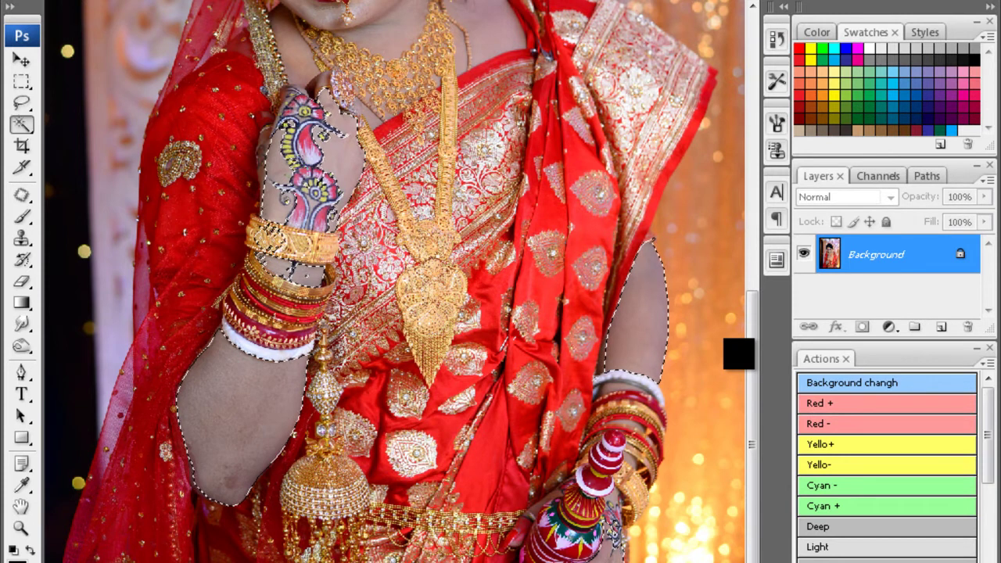
- Feather the arm selection by 20 px, replacing a trial 80 px feather
{"action": "key", "text": "ctrl+alt+d"}
{"action": "type", "text": "80"}
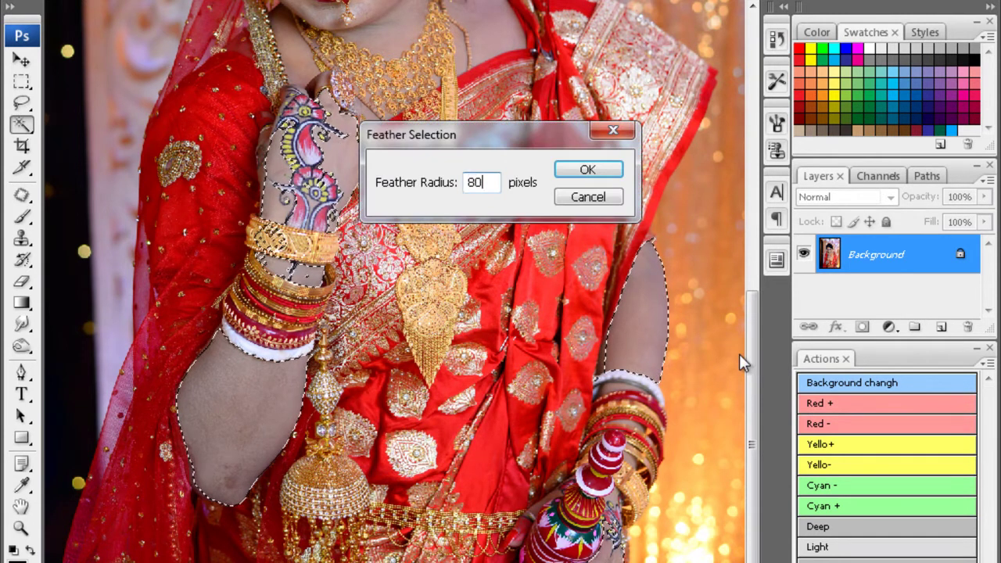
{"action": "key", "text": "Return"}
{"action": "key", "text": "ctrl+z"}
{"action": "key", "text": "ctrl+alt+d"}
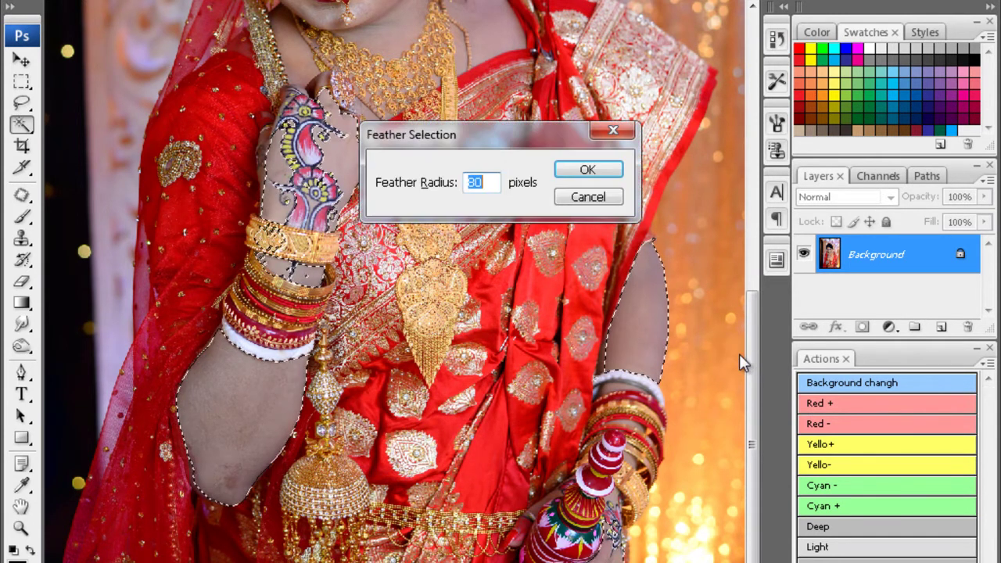
{"action": "type", "text": "20"}
{"action": "key", "text": "Return"}
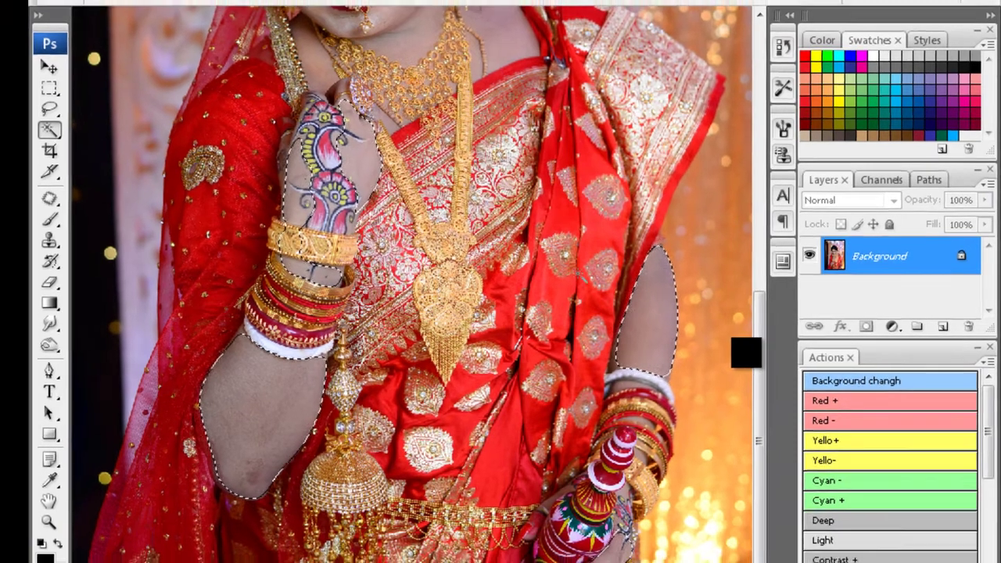
- Darken the arms slightly with Curves and apply Color Balance +17, 0, −23
{"action": "key", "text": "ctrl+m"}
{"action": "left_click_drag", "start_coordinate": [888, 328], "coordinate": [882, 364]}
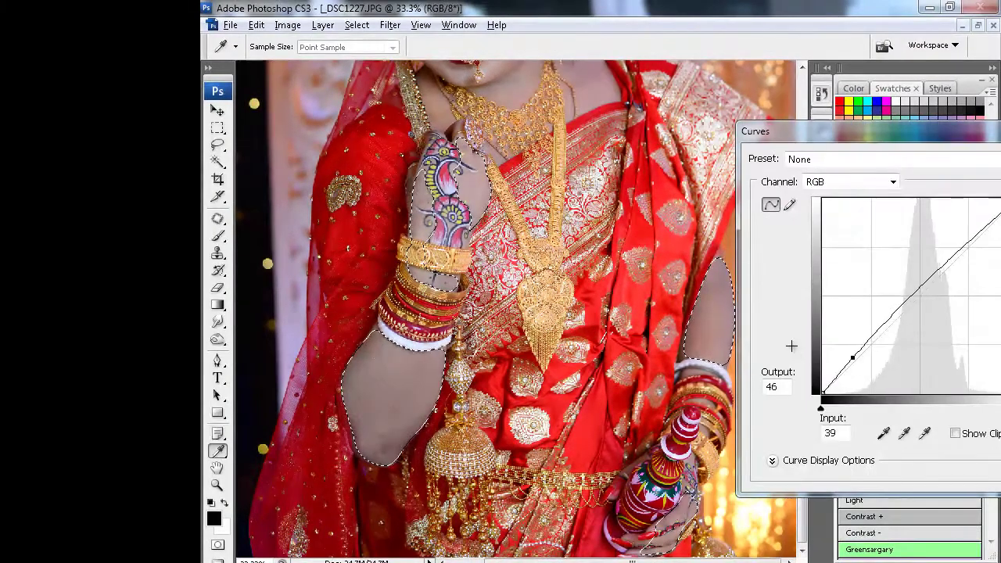
{"action": "key", "text": "Return"}
{"action": "key", "text": "ctrl+b"}
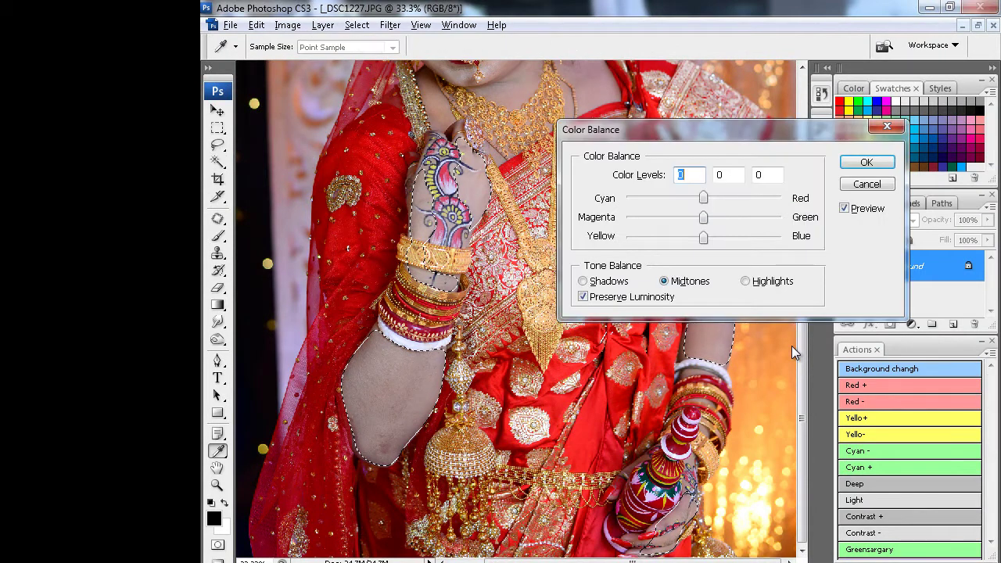
{"action": "key", "text": "Tab"}
{"action": "key", "text": "Tab"}
{"action": "key", "text": "shift+Down"}
{"action": "key", "text": "shift+Down"}
{"action": "key", "text": "Down"}
{"action": "key", "text": "Down"}
{"action": "key", "text": "Down"}
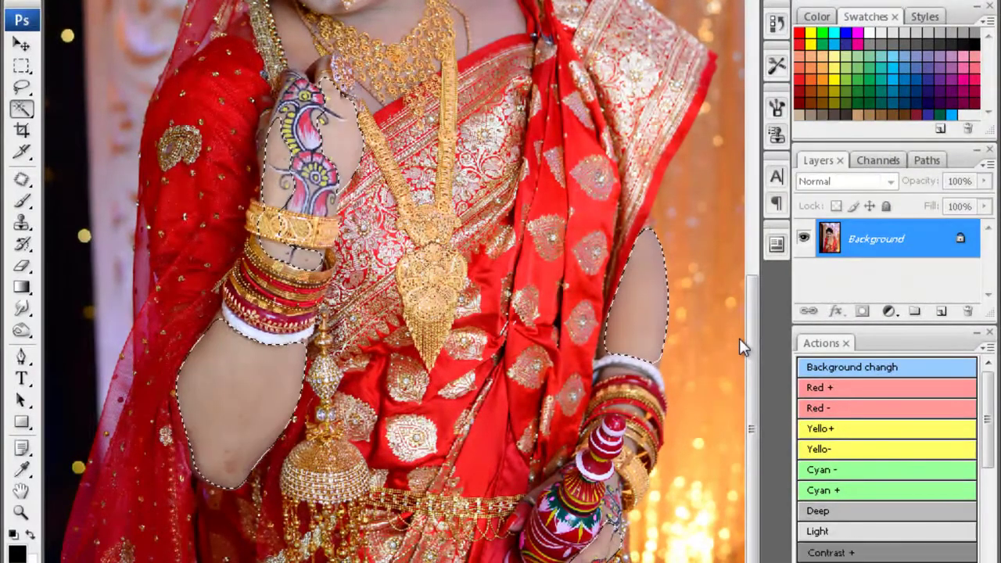
- Lasso-select the bride's face, neck and chest skin and feather it 20 pixels
{"action": "key", "text": "ctrl+d"}
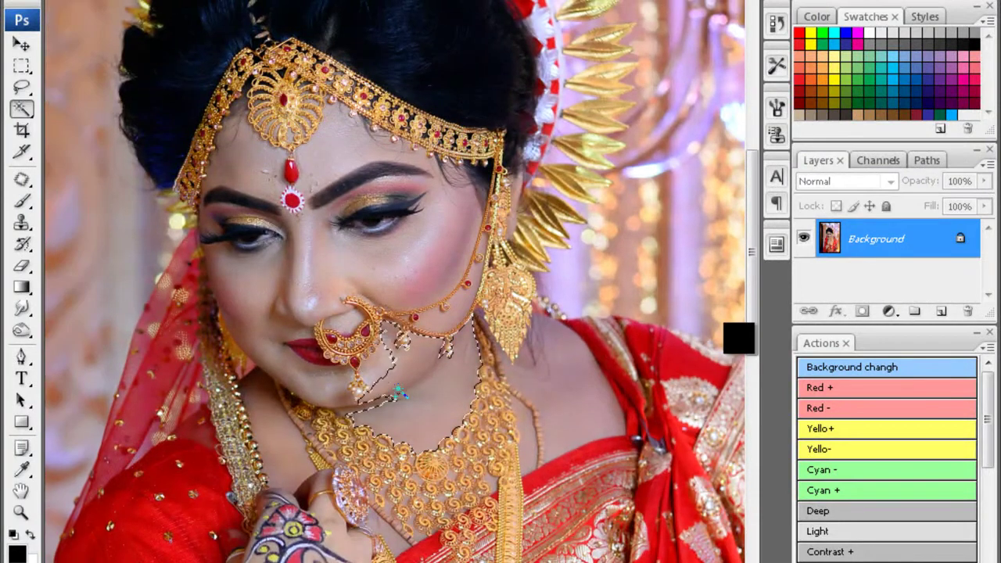
{"action": "mouse_move", "coordinate": [399, 395]}
{"action": "left_mouse_down"}
{"action": "mouse_move", "coordinate": [291, 458]}
{"action": "mouse_move", "coordinate": [234, 367]}
{"action": "mouse_move", "coordinate": [229, 291]}
{"action": "left_mouse_up"}
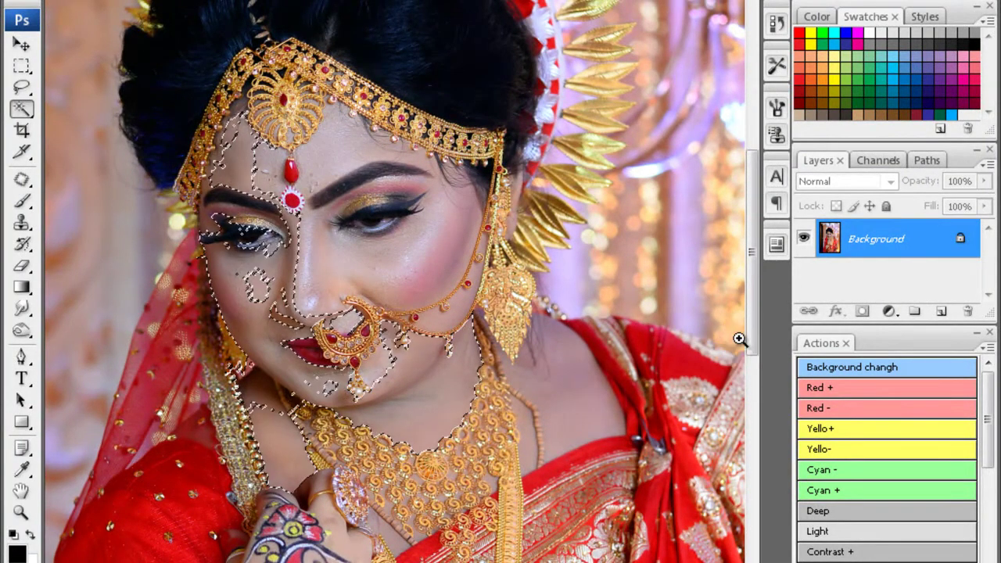
{"action": "key", "text": "ctrl+plus"}
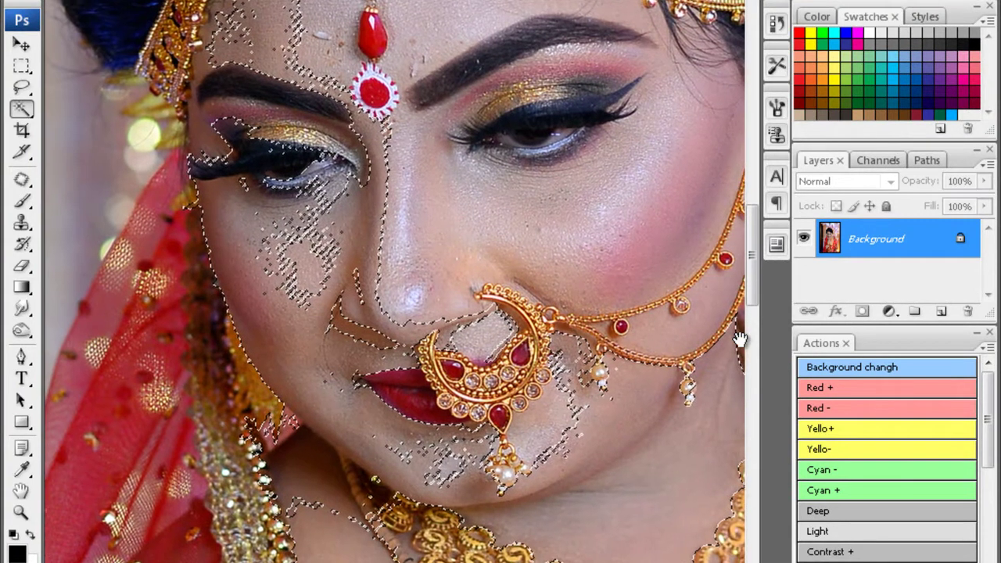
{"action": "key", "text": "ctrl+minus"}
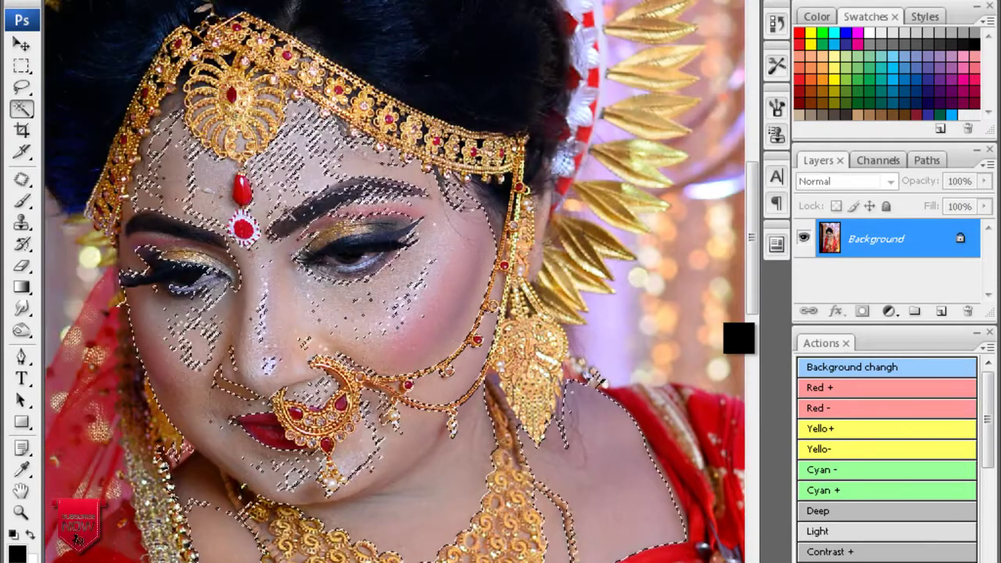
{"action": "key", "text": "alt+ctrl+d"}
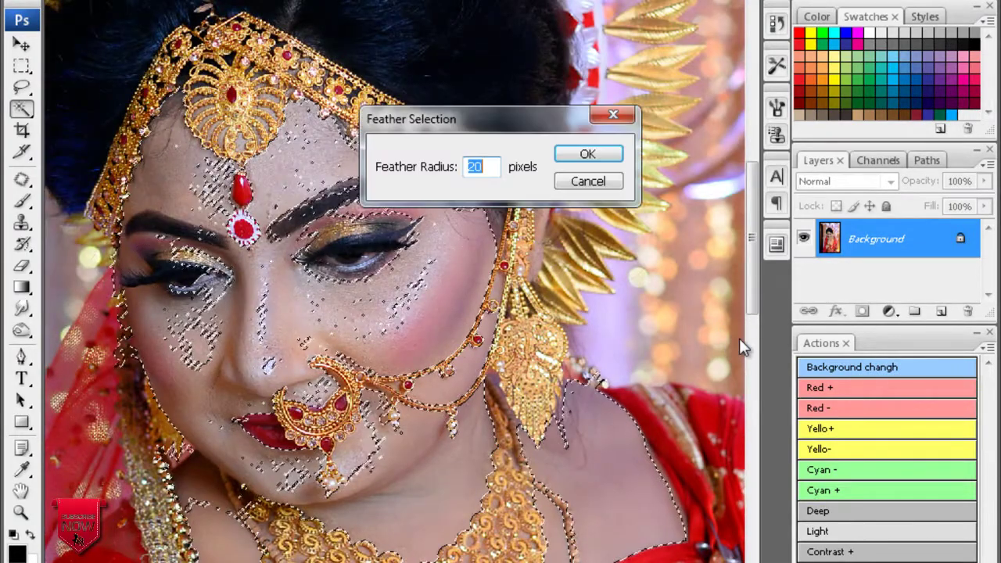
{"action": "key", "text": "Return"}
{"action": "key", "text": "alt+ctrl+d"}
{"action": "key", "text": "Return"}
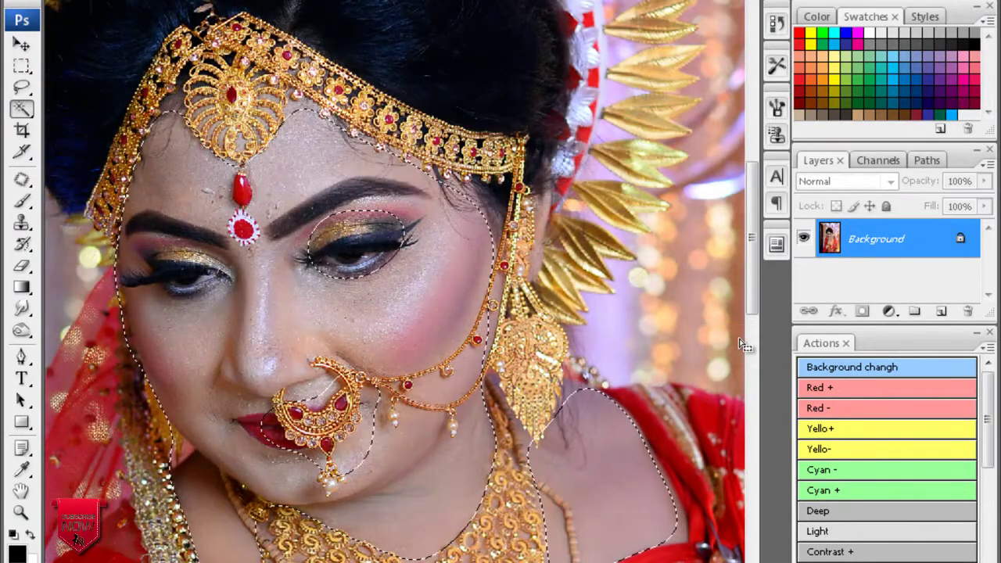
{"action": "key", "text": "l"}
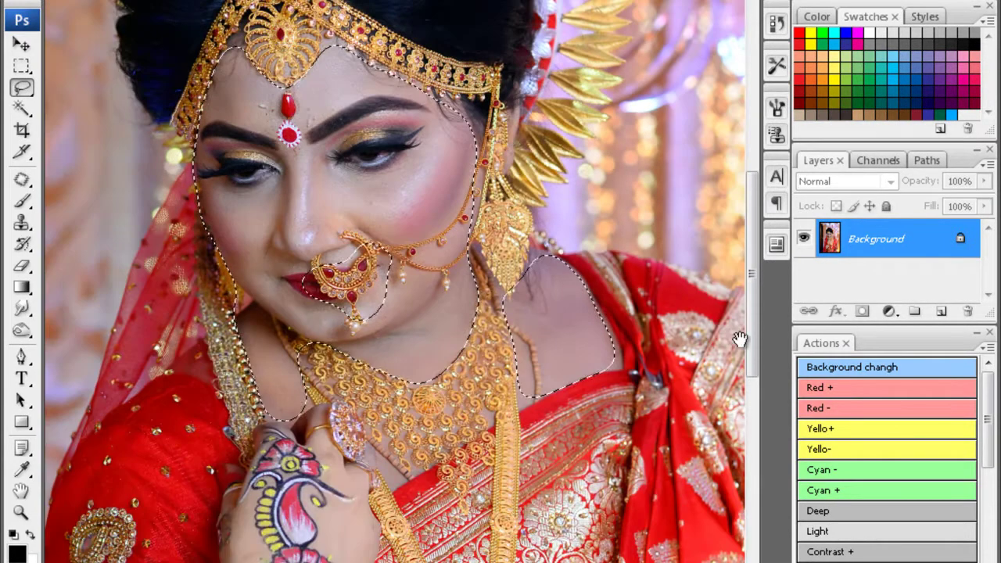
{"action": "key", "text": "alt+ctrl+d"}
{"action": "key", "text": "Return"}
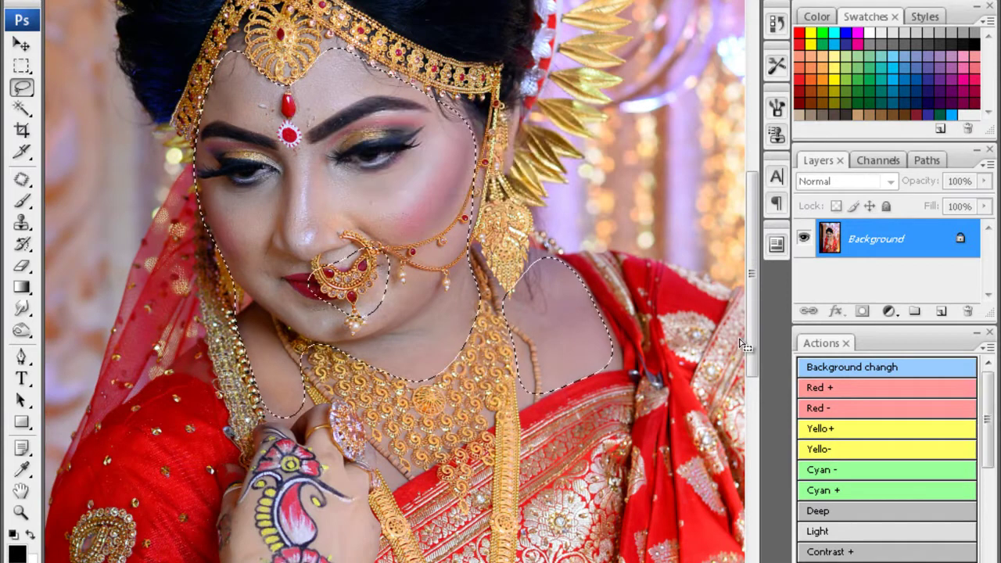
- Brighten the selected face skin slightly with a lifted Curves point
{"action": "key", "text": "ctrl+m"}
{"action": "left_click", "coordinate": [739, 338], "text": "ctrl"}
{"action": "key", "text": "Left"}
{"action": "key", "text": "Left"}
{"action": "key", "text": "Up"}
{"action": "key", "text": "Up"}
{"action": "key", "text": "Up"}
{"action": "key", "text": "Return"}
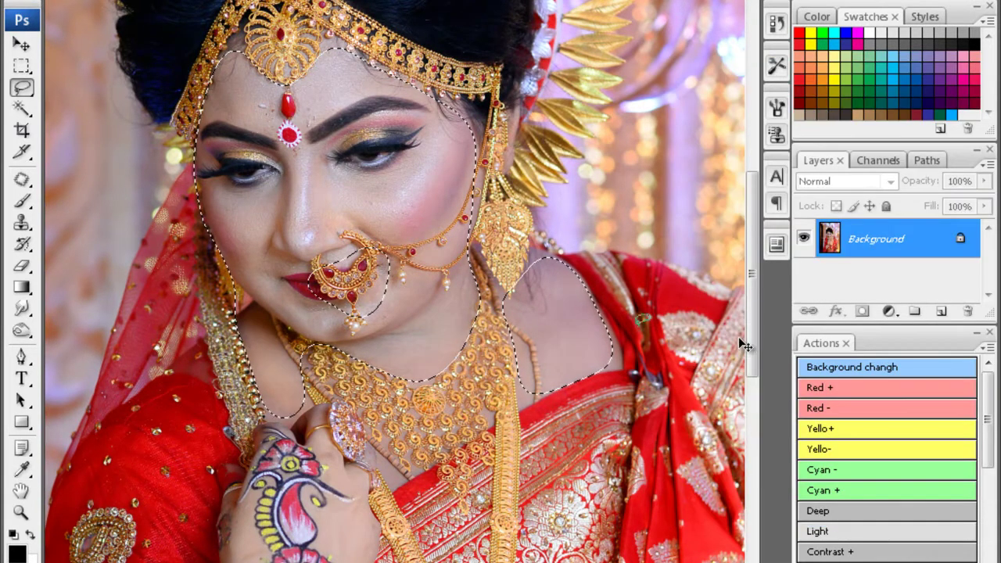
{"action": "key", "text": "ctrl+l"}
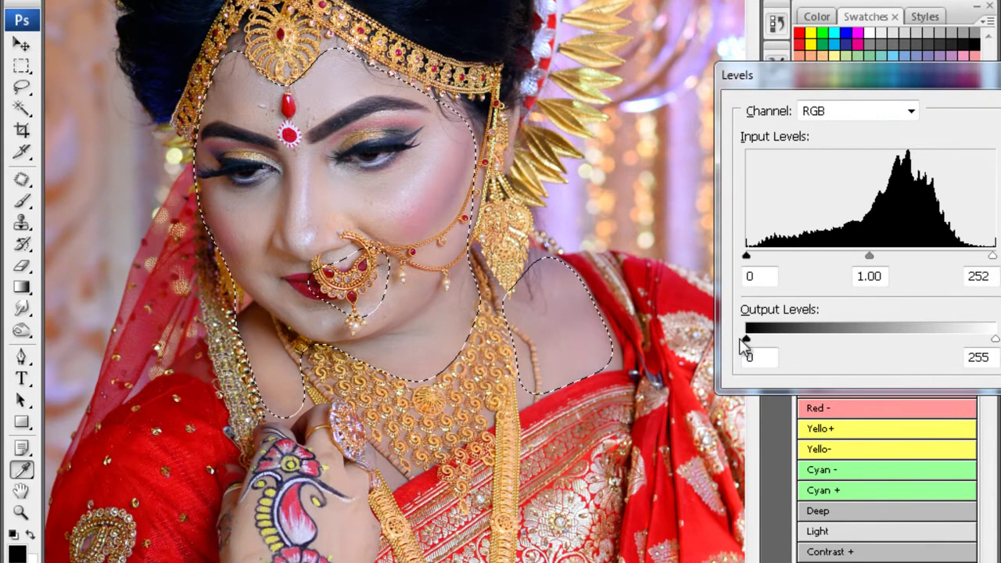
- Apply Levels and Selective Color (Blacks), then run Noiseware Professional on the face skin
{"action": "key", "text": "Return"}
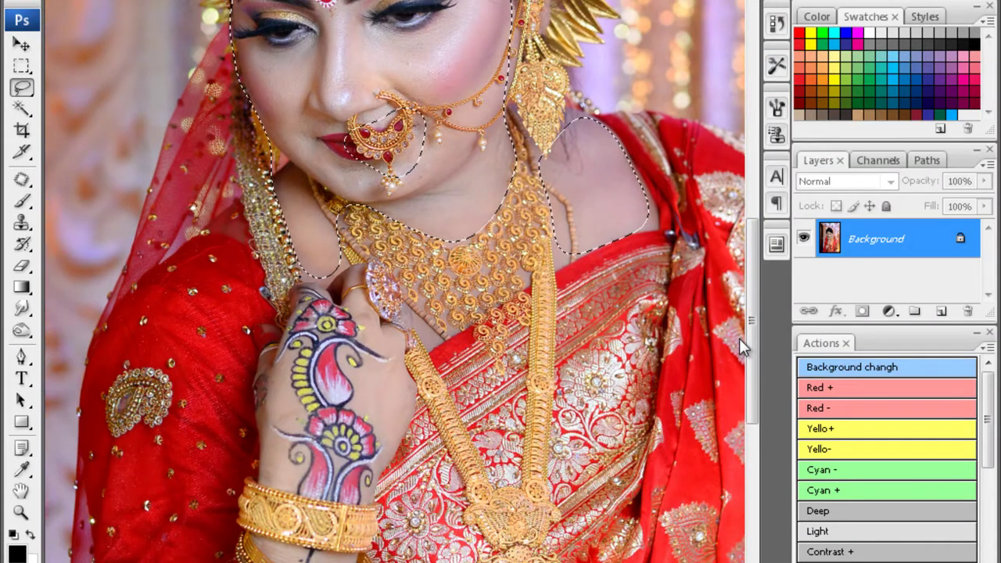
{"action": "key", "text": "alt+i"}
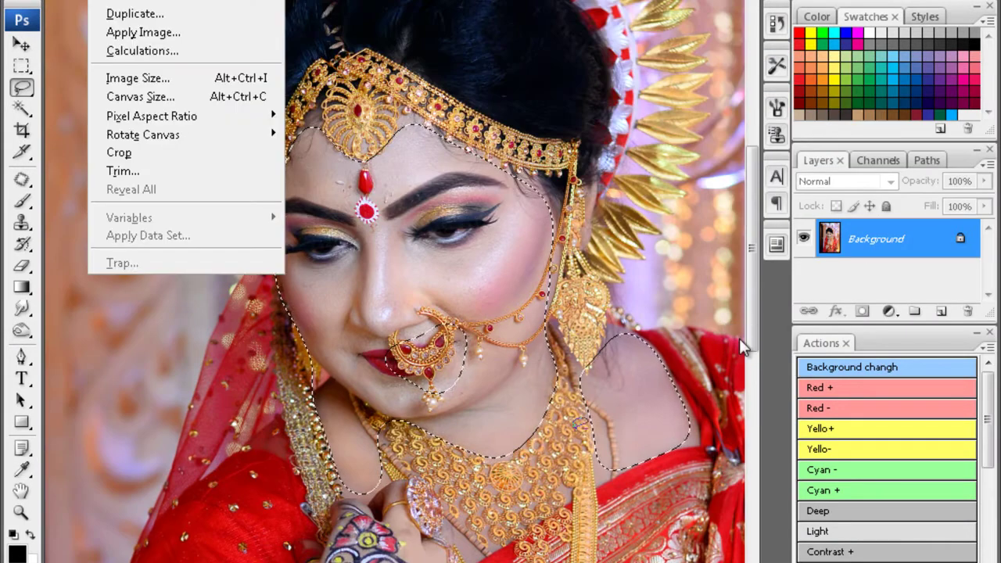
{"action": "key", "text": "a"}
{"action": "key", "text": "s"}
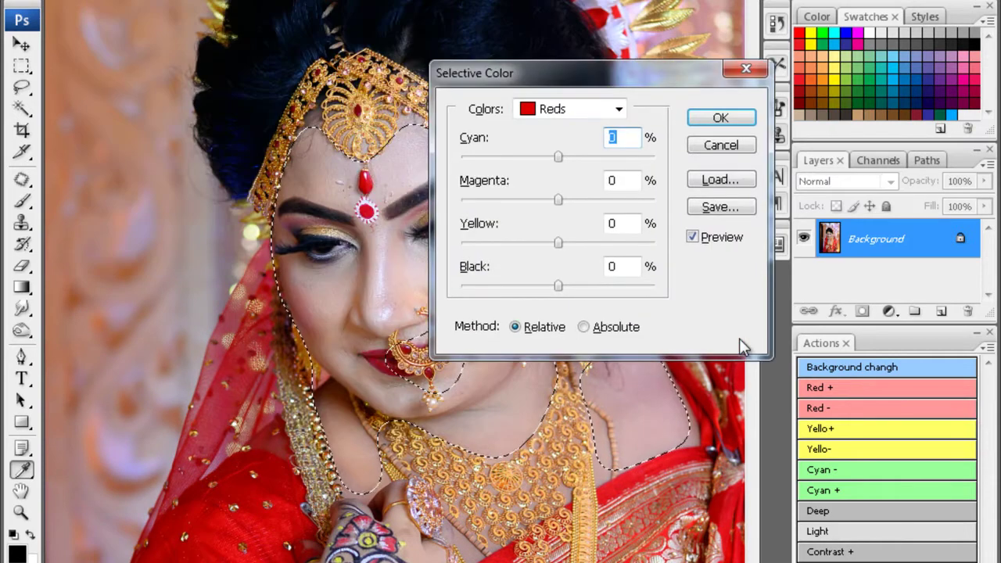
{"action": "key", "text": "alt+Down"}
{"action": "key", "text": "End"}
{"action": "key", "text": "Return"}
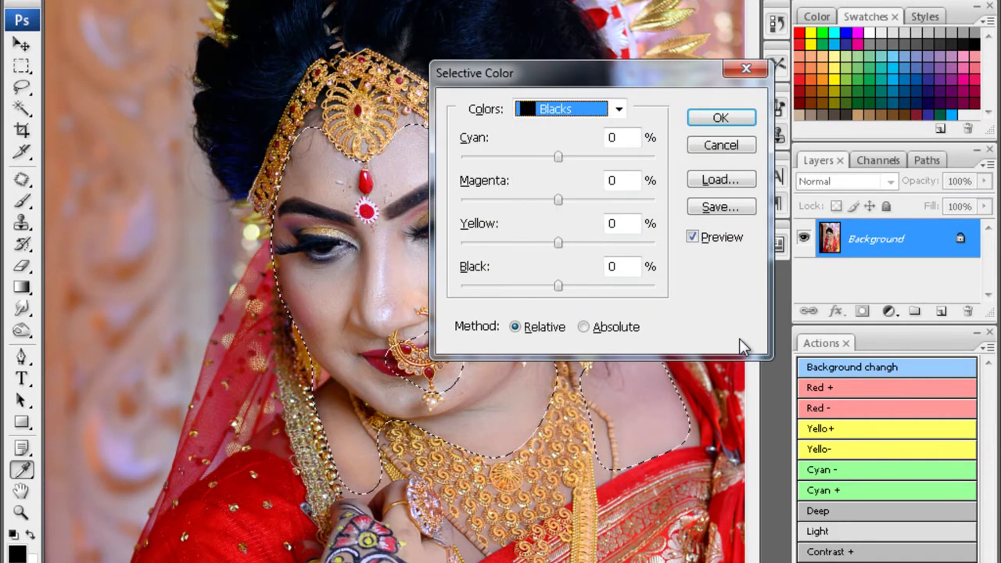
{"action": "key", "text": "Return"}
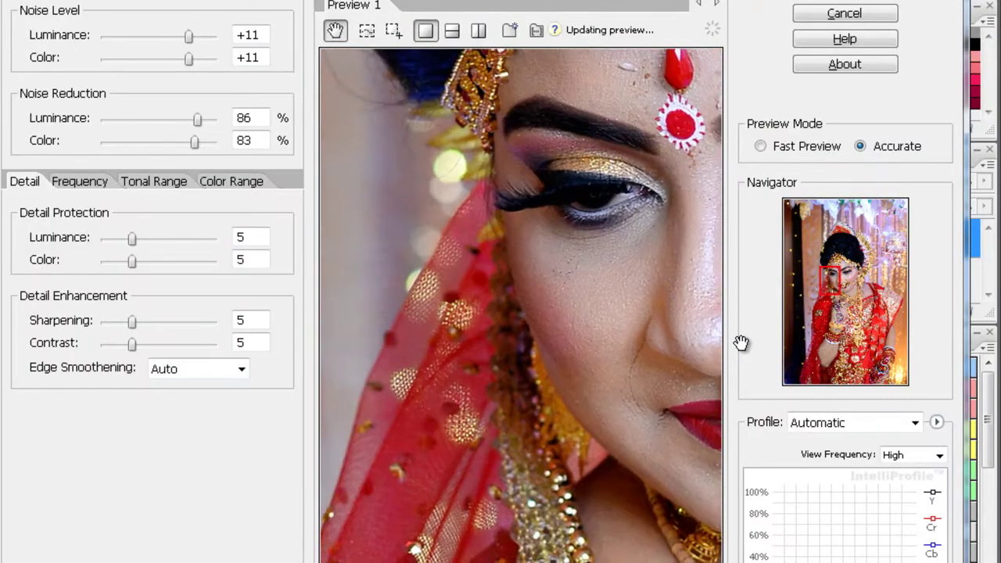
{"action": "key", "text": "Return"}
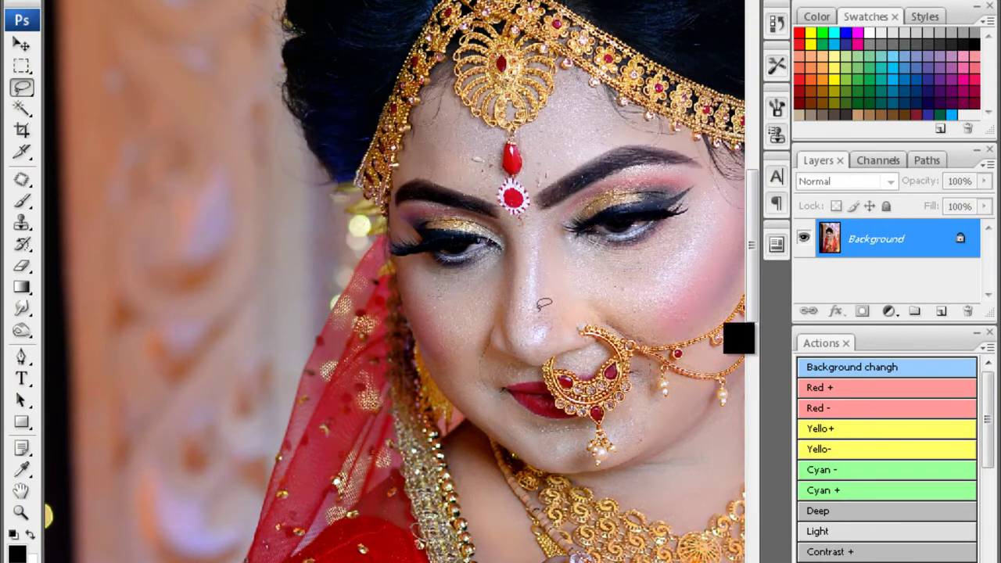
- Clone Stamp the dark specks on the nose tip from nearby clean skin
{"action": "key", "text": "s"}
{"action": "left_click", "coordinate": [739, 338], "text": "ctrl"}
{"action": "left_click", "coordinate": [400, 310], "text": "ctrl"}
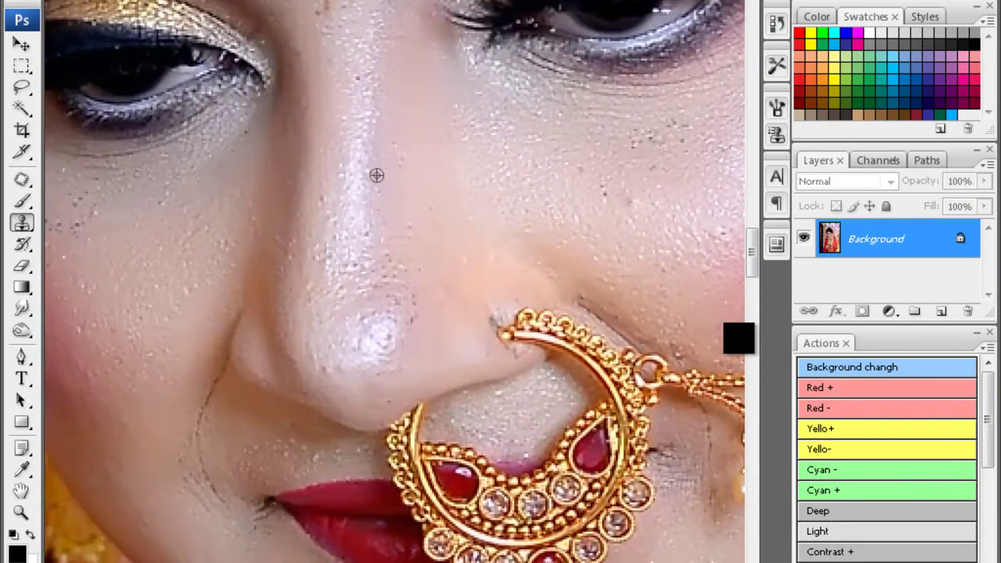
{"action": "left_click", "coordinate": [409, 179], "text": "alt"}
{"action": "mouse_move", "coordinate": [411, 246]}
{"action": "left_mouse_down"}
{"action": "mouse_move", "coordinate": [398, 305]}
{"action": "mouse_move", "coordinate": [364, 352]}
{"action": "left_mouse_up"}
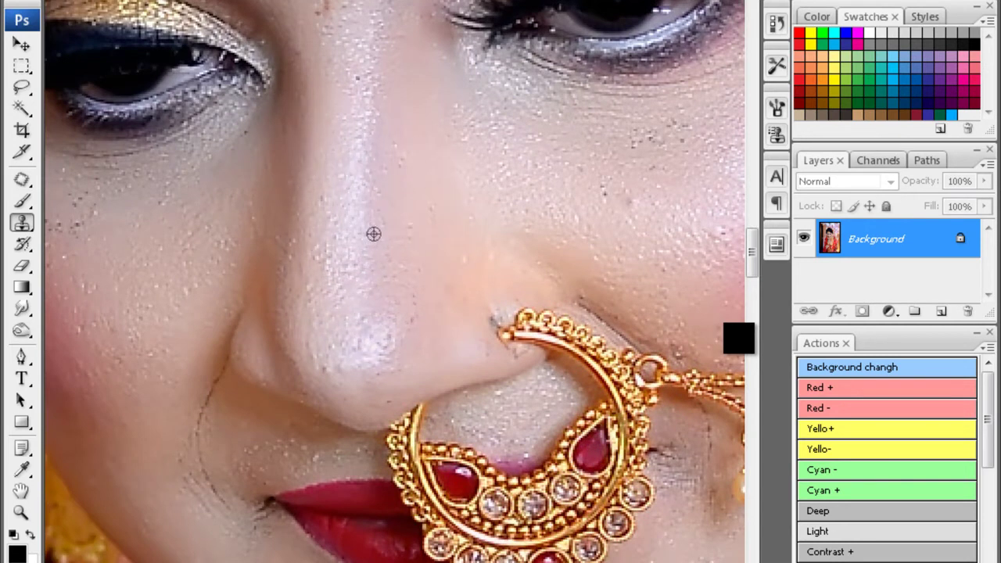
- Clone away the specks on the cheek using clean cheek skin as source
{"action": "left_click_drag", "start_coordinate": [380, 85], "coordinate": [399, 198]}
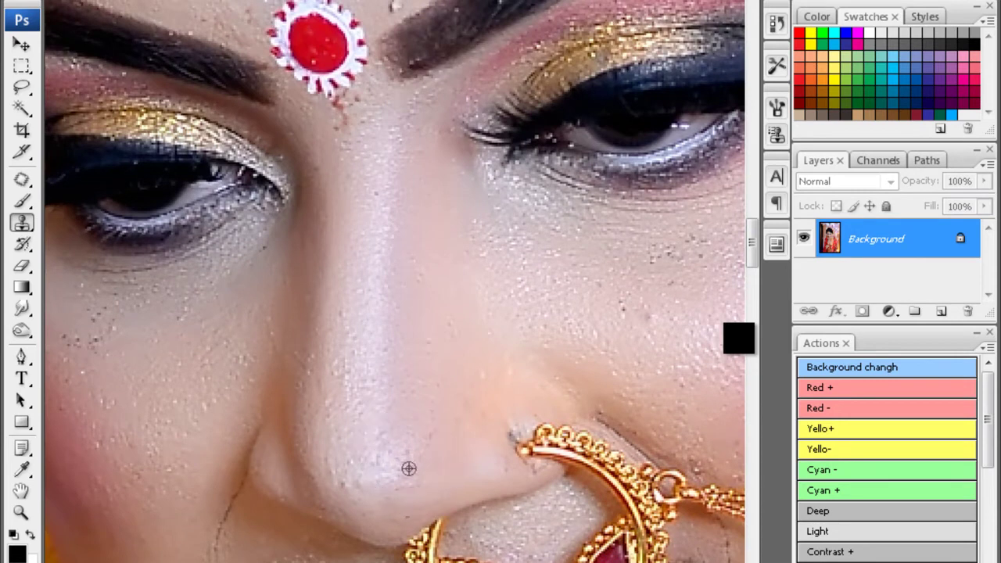
{"action": "scroll", "coordinate": [335, 190], "scroll_direction": "down", "scroll_amount": 3}
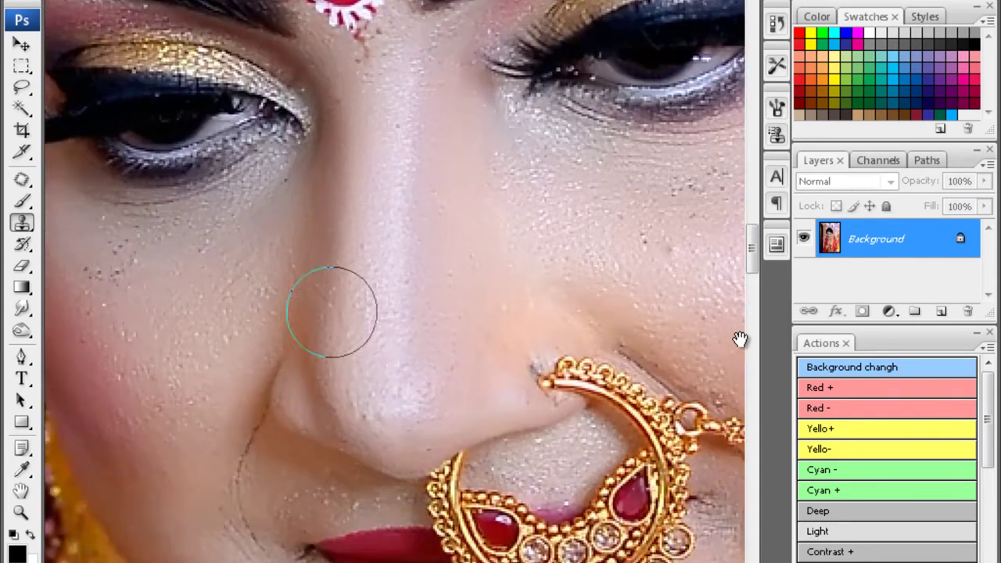
{"action": "scroll", "coordinate": [330, 301], "scroll_direction": "left", "scroll_amount": 5}
{"action": "left_click", "coordinate": [359, 305], "text": "alt"}
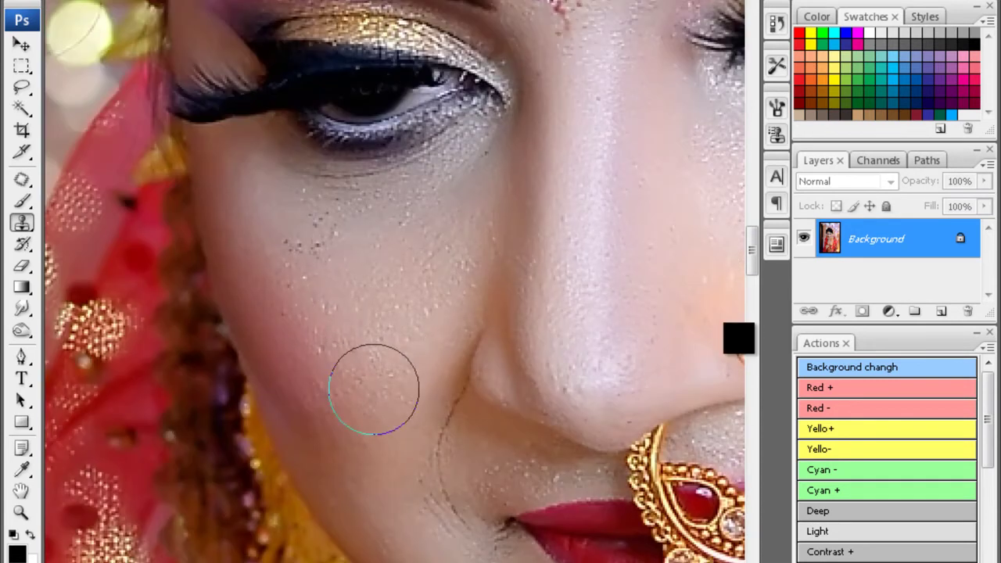
{"action": "left_click_drag", "start_coordinate": [315, 267], "coordinate": [305, 241]}
{"action": "left_click", "coordinate": [315, 225]}
{"action": "left_click", "coordinate": [296, 267]}
- Lighten the dark crease beside the nose and smooth the crease near the chin
{"action": "scroll", "coordinate": [357, 379], "scroll_direction": "down", "scroll_amount": 4}
{"action": "scroll", "coordinate": [368, 352], "scroll_direction": "down", "scroll_amount": 1}
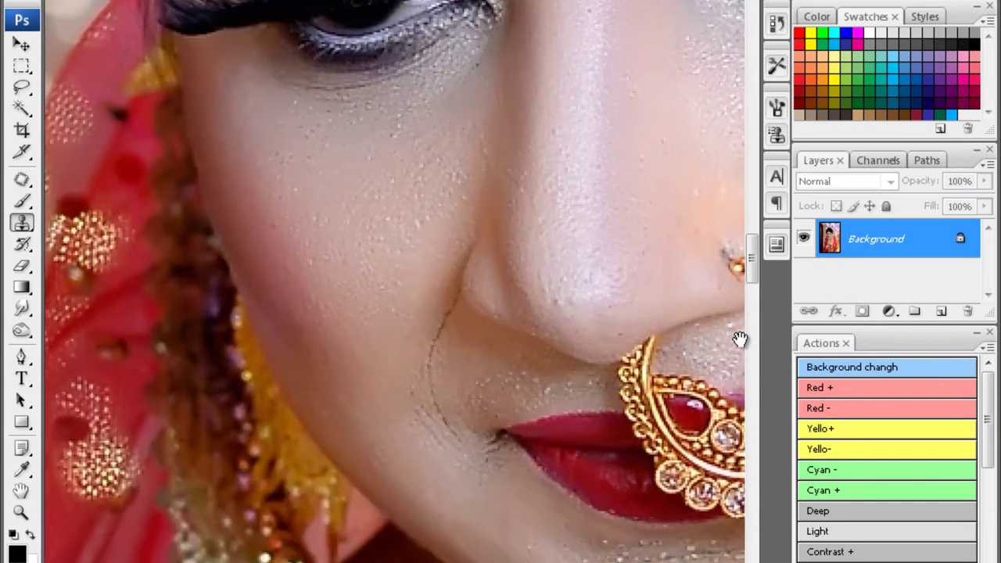
{"action": "scroll", "coordinate": [479, 365], "scroll_direction": "down", "scroll_amount": 1}
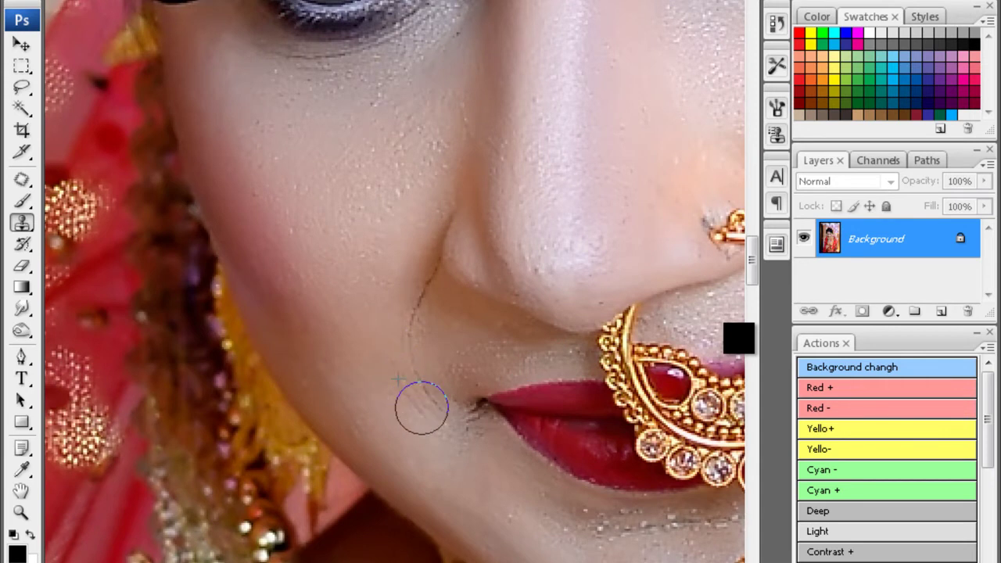
{"action": "scroll", "coordinate": [446, 427], "scroll_direction": "down", "scroll_amount": 3}
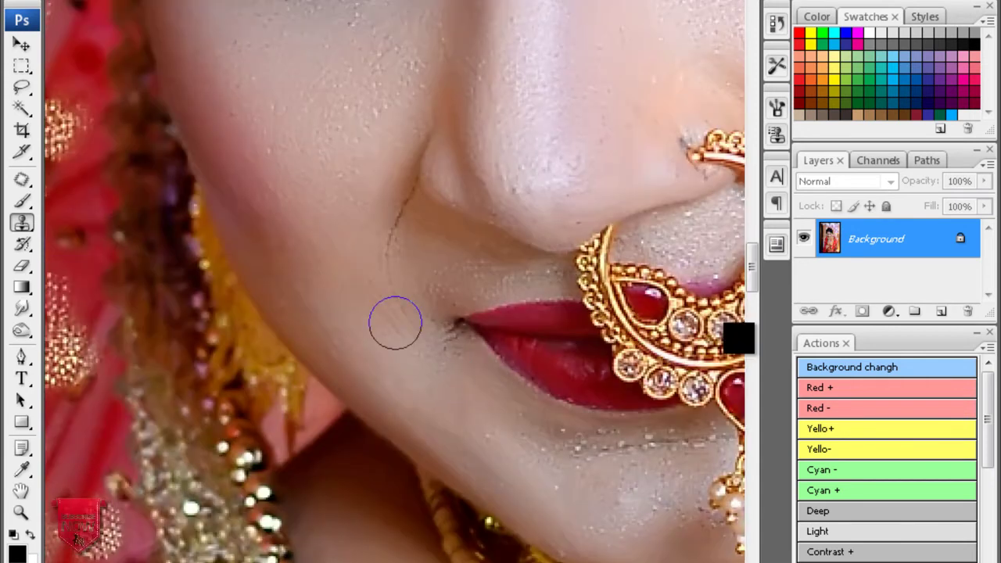
{"action": "left_click", "coordinate": [398, 228]}
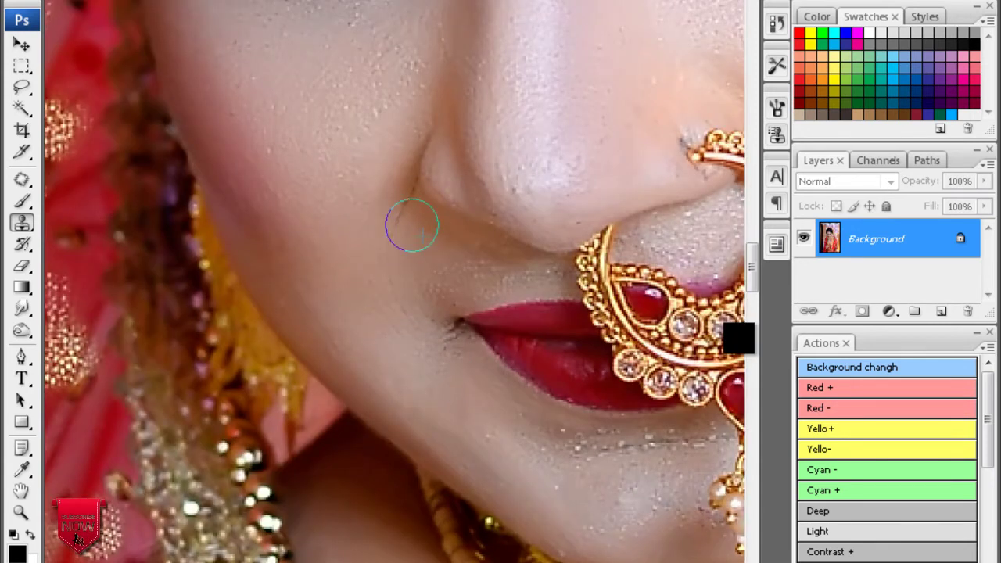
{"action": "scroll", "coordinate": [426, 348], "scroll_direction": "down", "scroll_amount": 5}
{"action": "scroll", "coordinate": [422, 313], "scroll_direction": "right", "scroll_amount": 4}
{"action": "left_click", "coordinate": [486, 323], "text": "alt"}
{"action": "mouse_move", "coordinate": [444, 302]}
{"action": "left_mouse_down"}
{"action": "mouse_move", "coordinate": [433, 320]}
{"action": "mouse_move", "coordinate": [537, 324]}
{"action": "left_mouse_up"}
- Clone away a remaining dark spot on the cheek near the eye
{"action": "scroll", "coordinate": [537, 324], "scroll_direction": "down", "scroll_amount": 1}
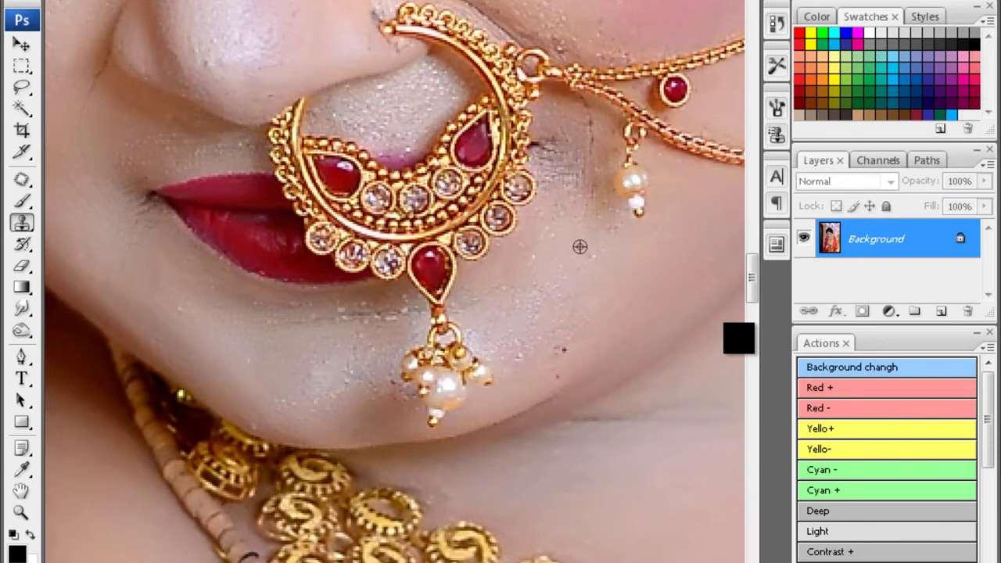
{"action": "left_click_drag", "start_coordinate": [566, 161], "coordinate": [613, 99]}
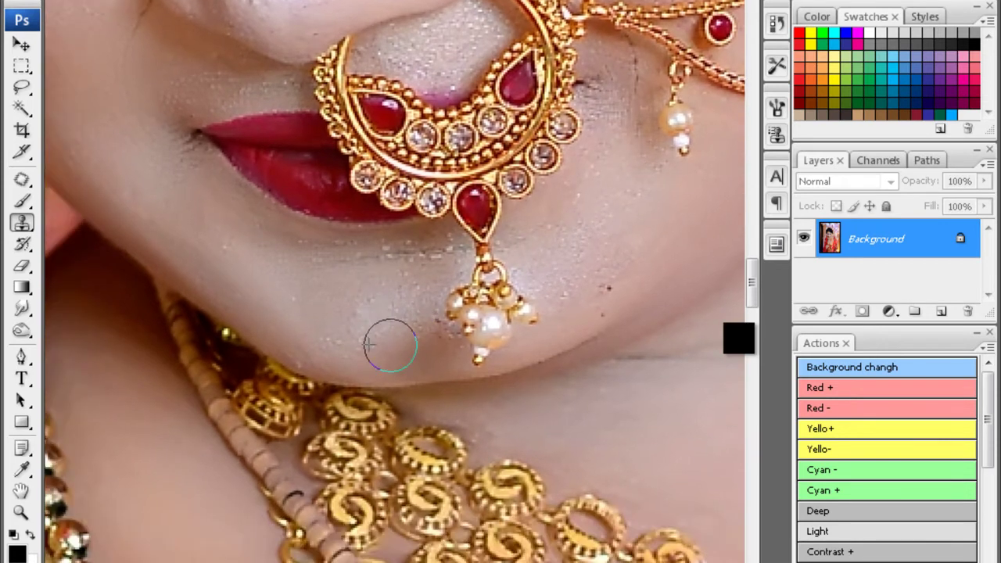
{"action": "scroll", "coordinate": [380, 294], "scroll_direction": "up", "scroll_amount": 1}
{"action": "scroll", "coordinate": [454, 252], "scroll_direction": "up", "scroll_amount": 4}
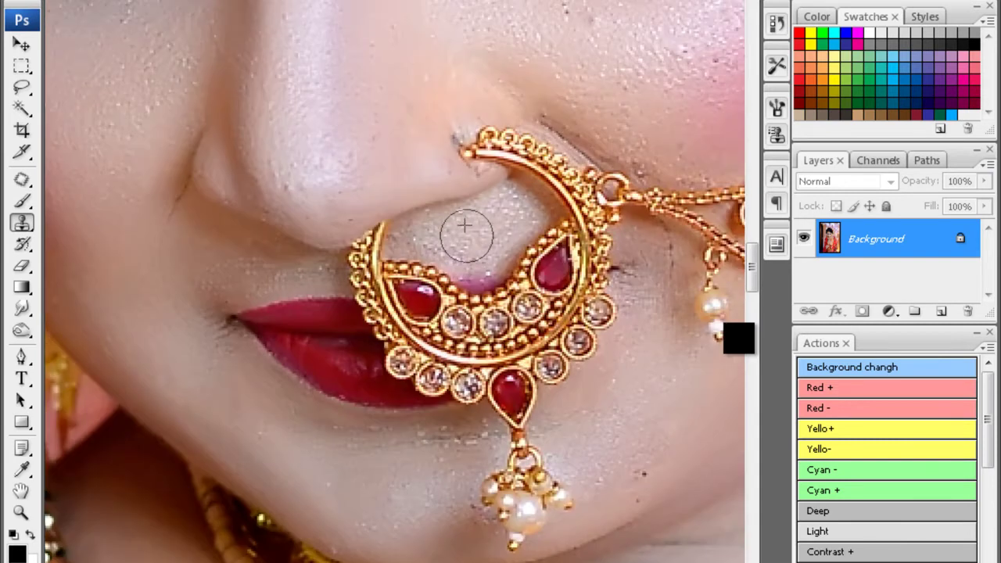
{"action": "scroll", "coordinate": [429, 244], "scroll_direction": "up", "scroll_amount": 3}
{"action": "scroll", "coordinate": [357, 293], "scroll_direction": "up", "scroll_amount": 2}
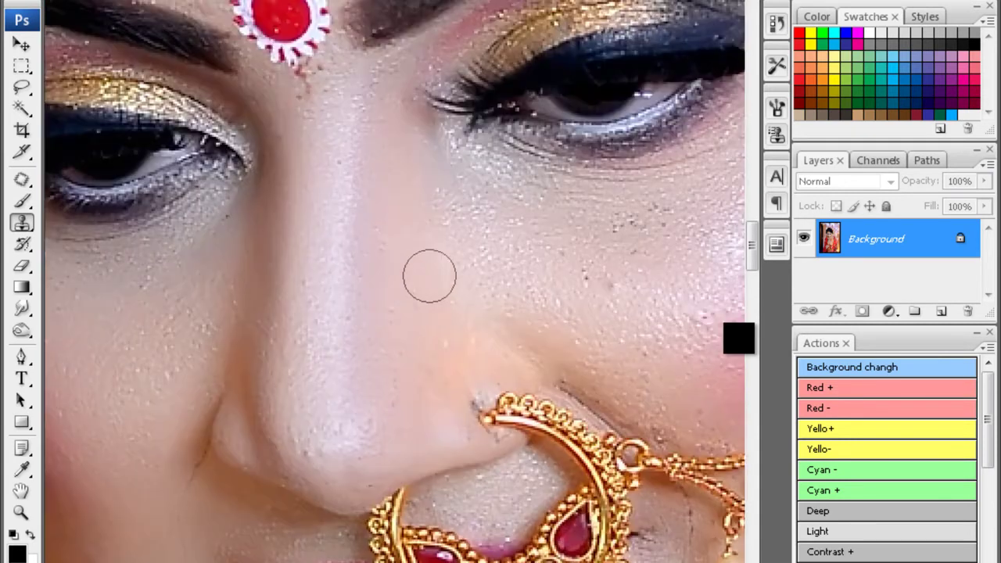
{"action": "left_click_drag", "start_coordinate": [429, 275], "coordinate": [296, 311]}
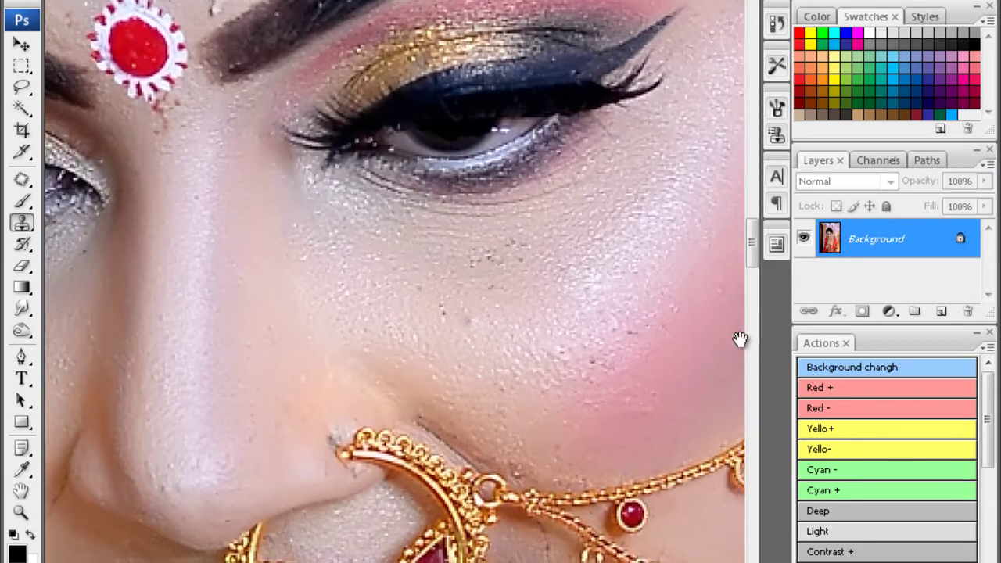
{"action": "scroll", "coordinate": [393, 232], "scroll_direction": "down", "scroll_amount": 2}
{"action": "scroll", "coordinate": [589, 182], "scroll_direction": "down", "scroll_amount": 1}
{"action": "left_click", "coordinate": [513, 214]}
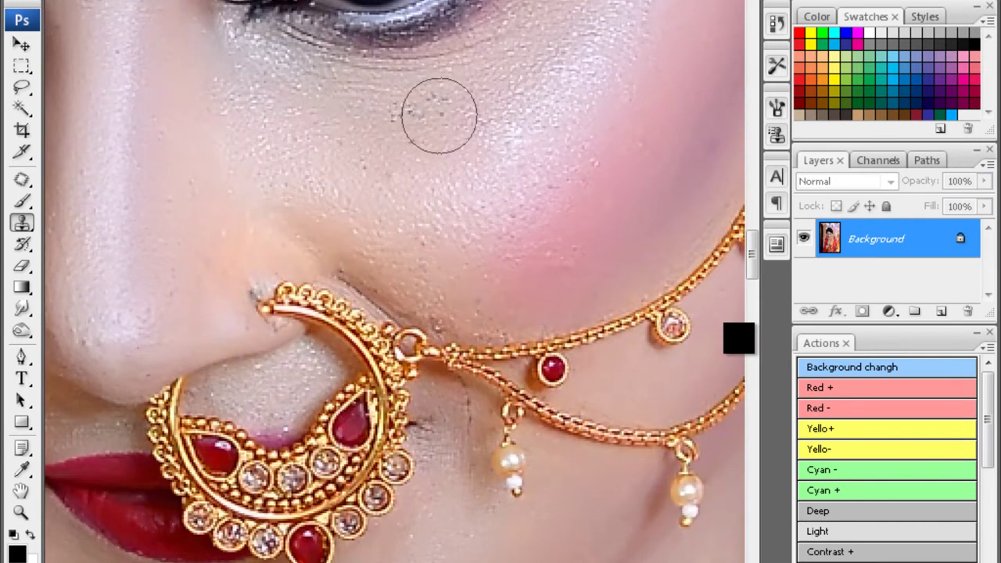
- Resample clean cheek skin near the nose, then zoom out to the whole portrait
{"action": "left_click_drag", "start_coordinate": [424, 199], "coordinate": [480, 208]}
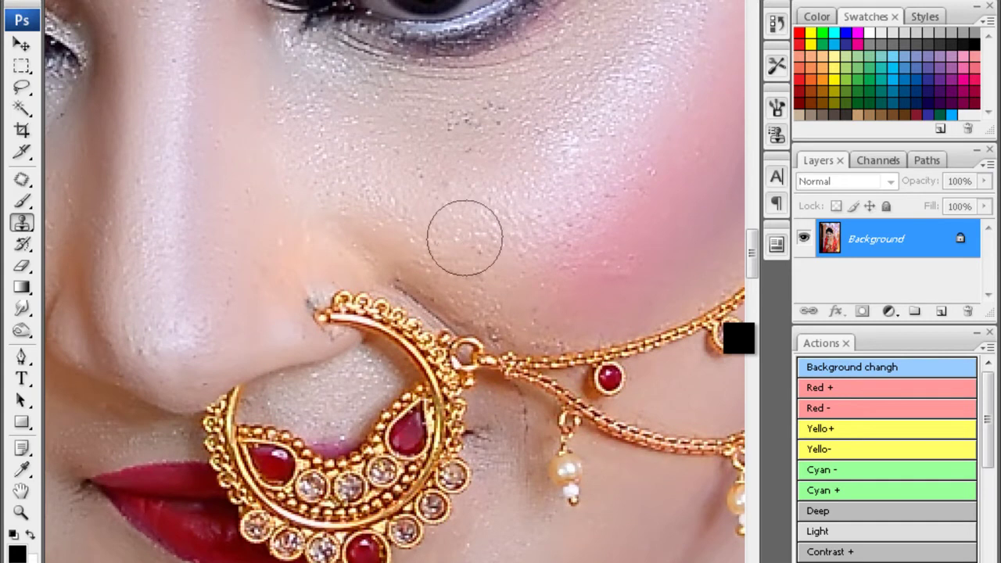
{"action": "scroll", "coordinate": [459, 167], "scroll_direction": "up", "scroll_amount": 1}
{"action": "scroll", "coordinate": [477, 164], "scroll_direction": "right", "scroll_amount": 1}
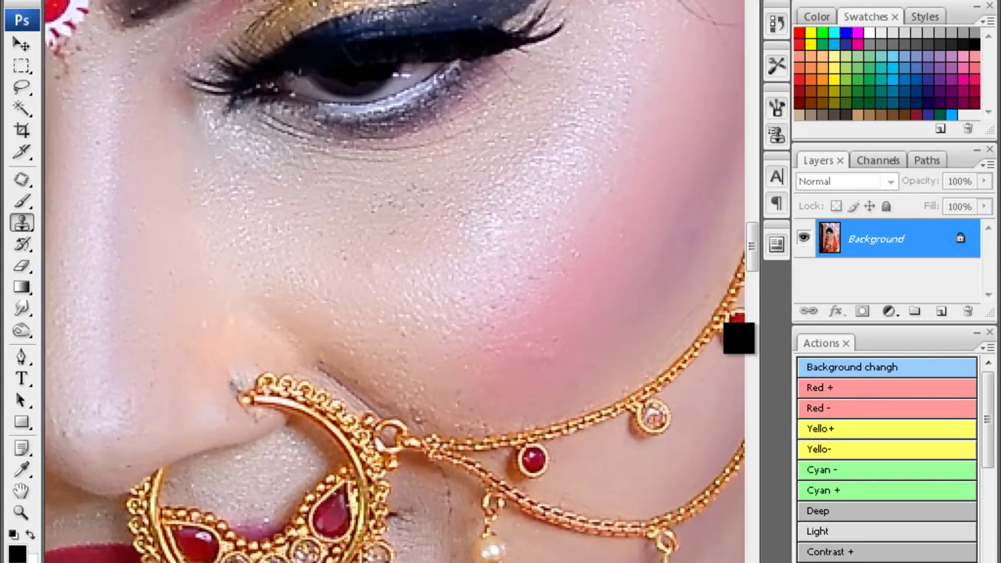
{"action": "left_click", "coordinate": [350, 229], "text": "alt"}
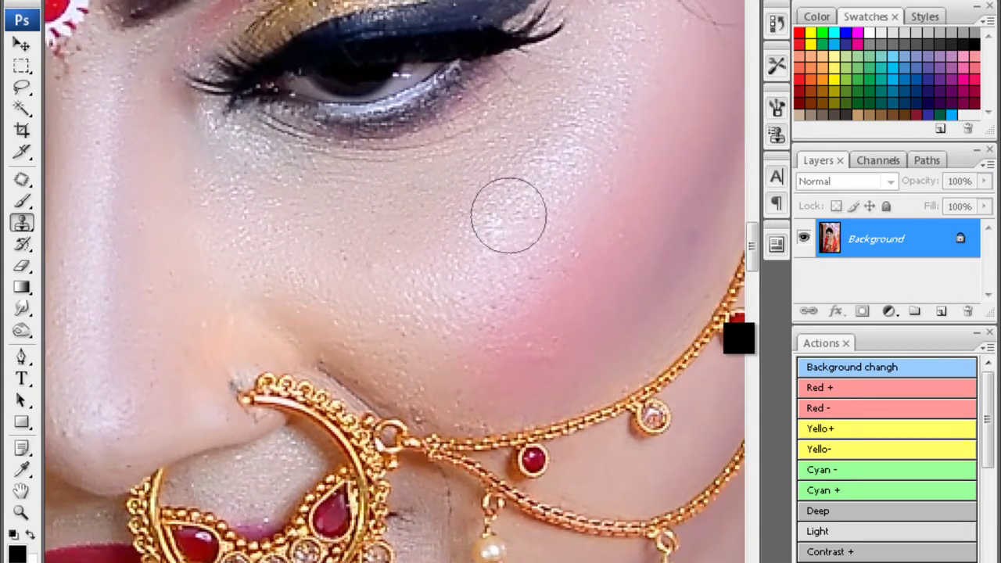
{"action": "left_click_drag", "start_coordinate": [487, 365], "coordinate": [509, 335]}
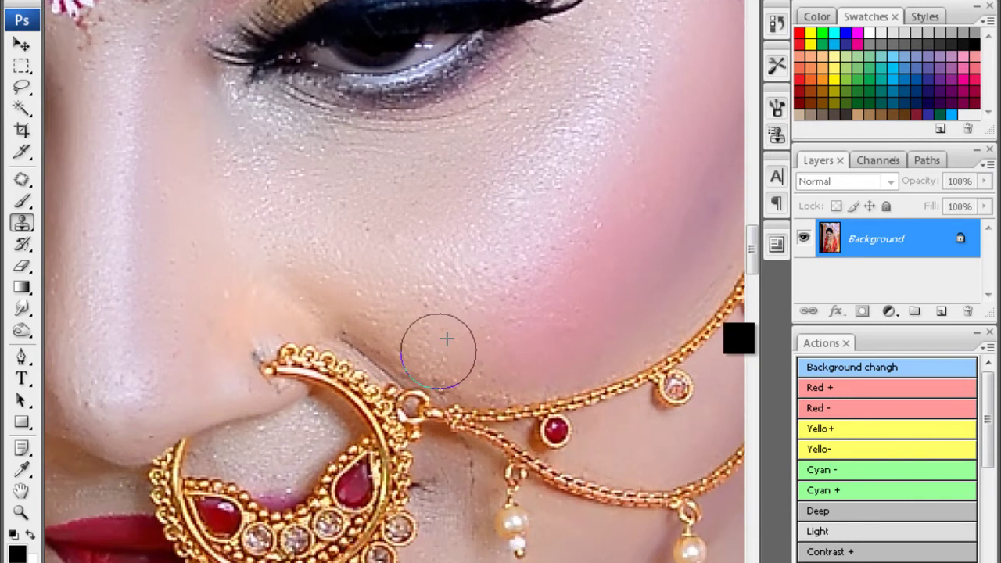
{"action": "key", "text": "ctrl+minus"}
{"action": "key", "text": "ctrl+minus"}
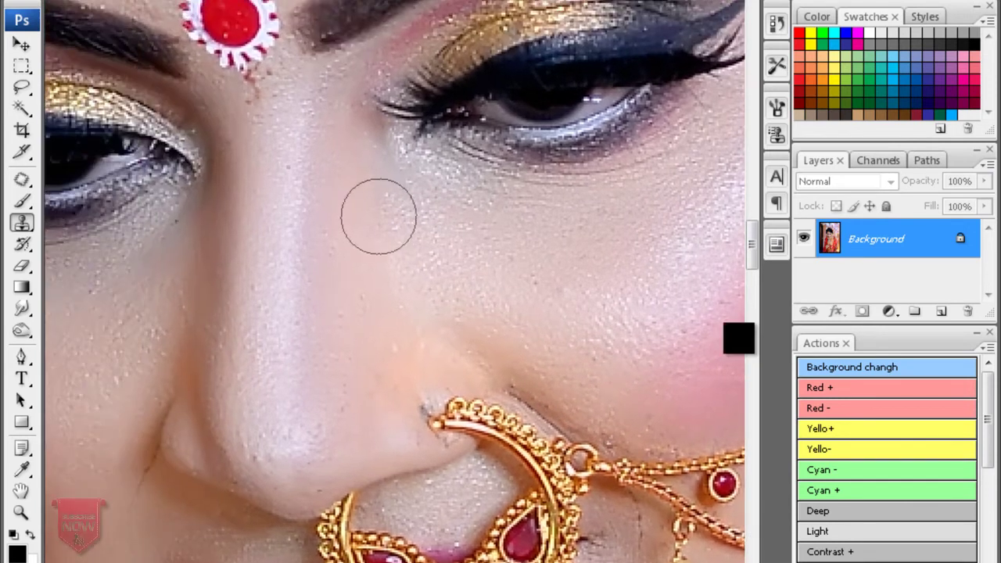
{"action": "key", "text": "ctrl+minus"}
{"action": "key", "text": "ctrl+minus"}
{"action": "key", "text": "ctrl+minus"}
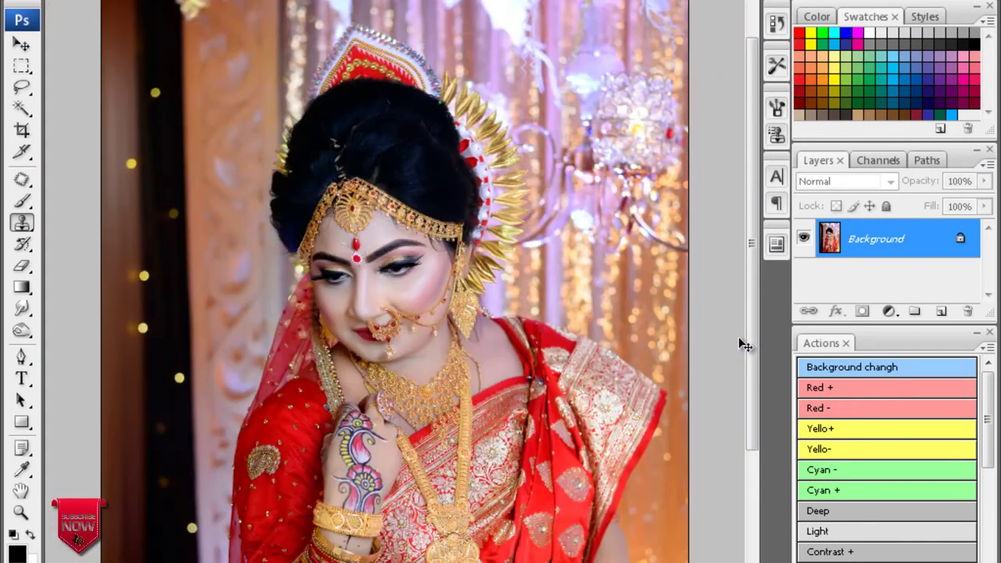
- Convert the face quick mask to a 20 px feathered selection and nudge its Curves down
{"action": "key", "text": "w"}
{"action": "key", "text": "q"}
{"action": "key", "text": "ctrl+alt+d"}
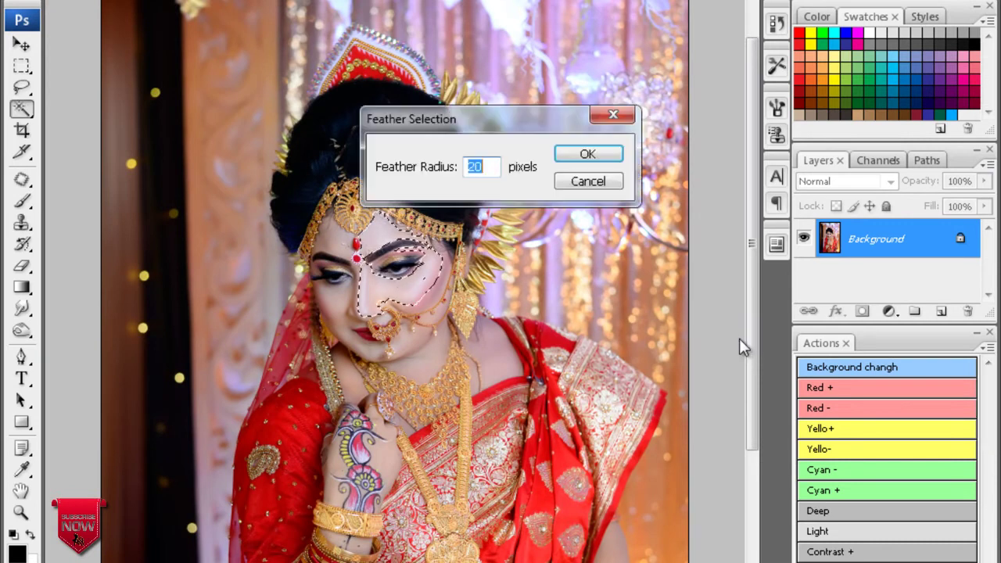
{"action": "key", "text": "Return"}
{"action": "key", "text": "ctrl+m"}
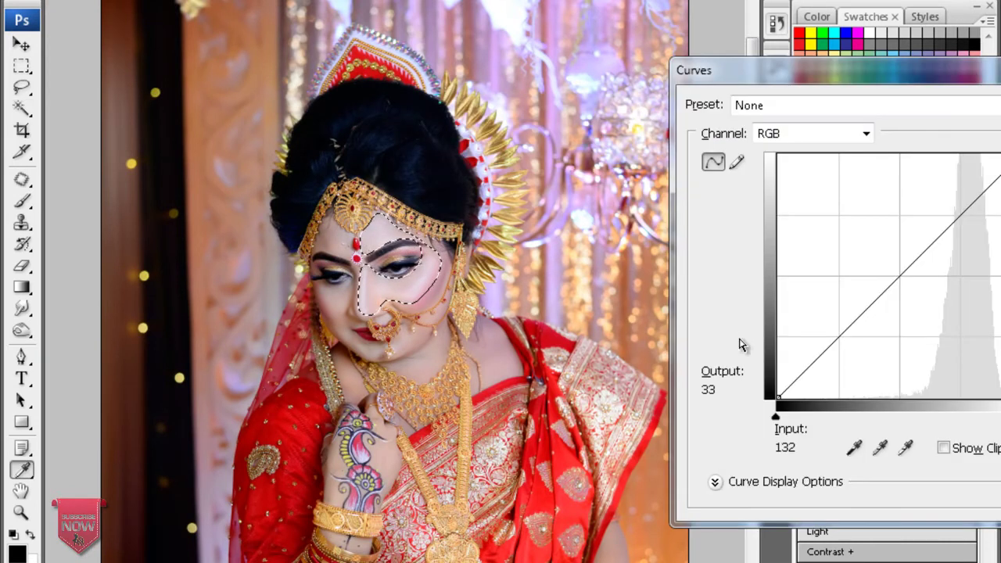
{"action": "key", "text": "Down"}
{"action": "key", "text": "Return"}
{"action": "key", "text": "ctrl+d"}
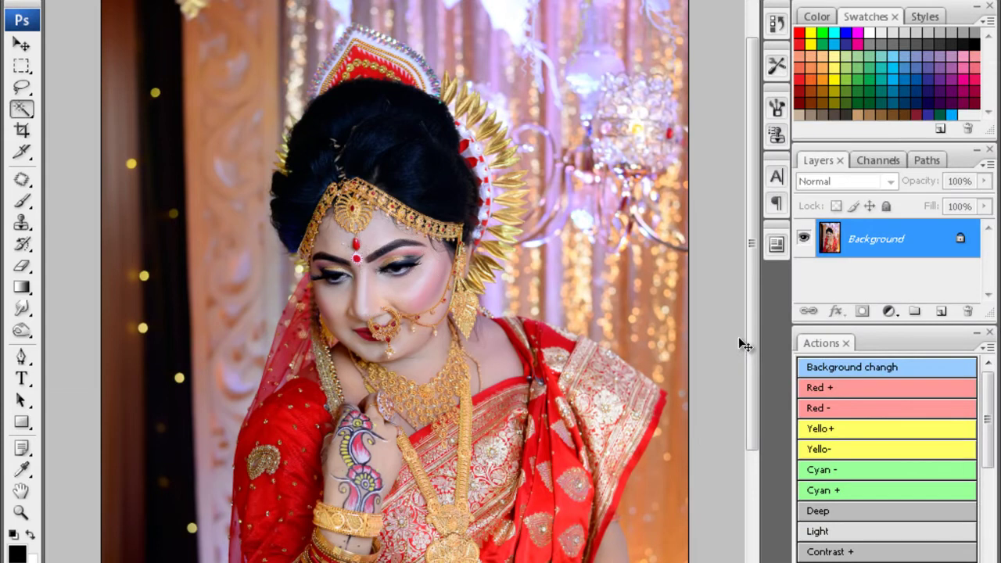
- Apply Brightness/Contrast, then save the portrait as a JPEG and close it
{"action": "scroll", "coordinate": [740, 339], "scroll_direction": "down", "scroll_amount": 2}
{"action": "key", "text": "alt+i"}
{"action": "key", "text": "a"}
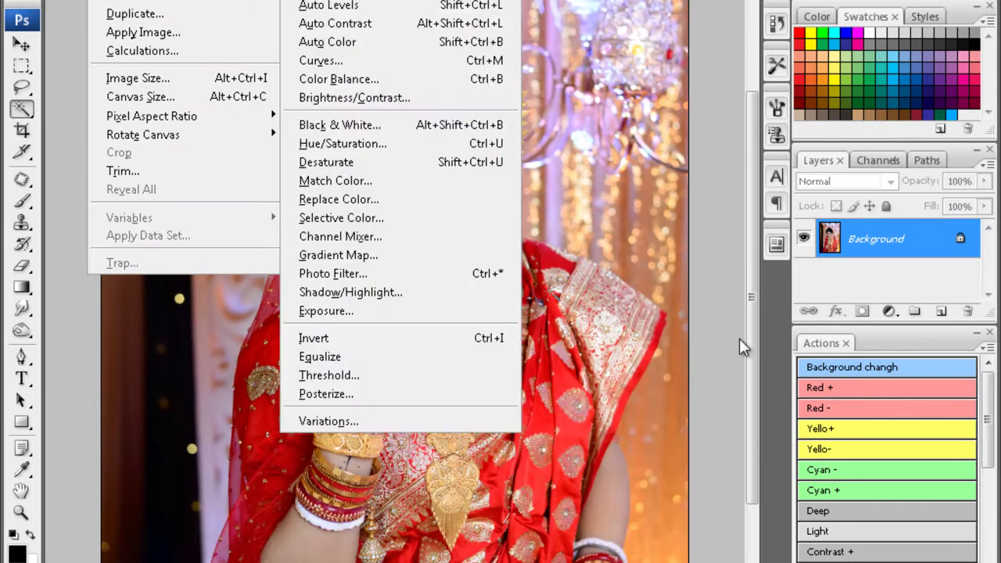
{"action": "key", "text": "c"}
{"action": "key", "text": "Return"}
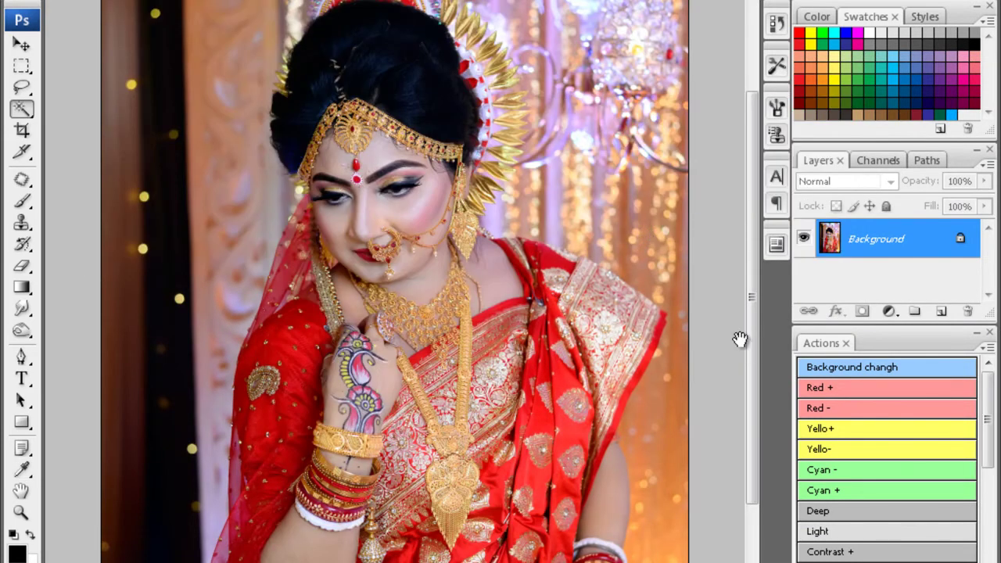
{"action": "key", "text": "ctrl+w"}
{"action": "key", "text": "Return"}
{"action": "key", "text": "Return"}
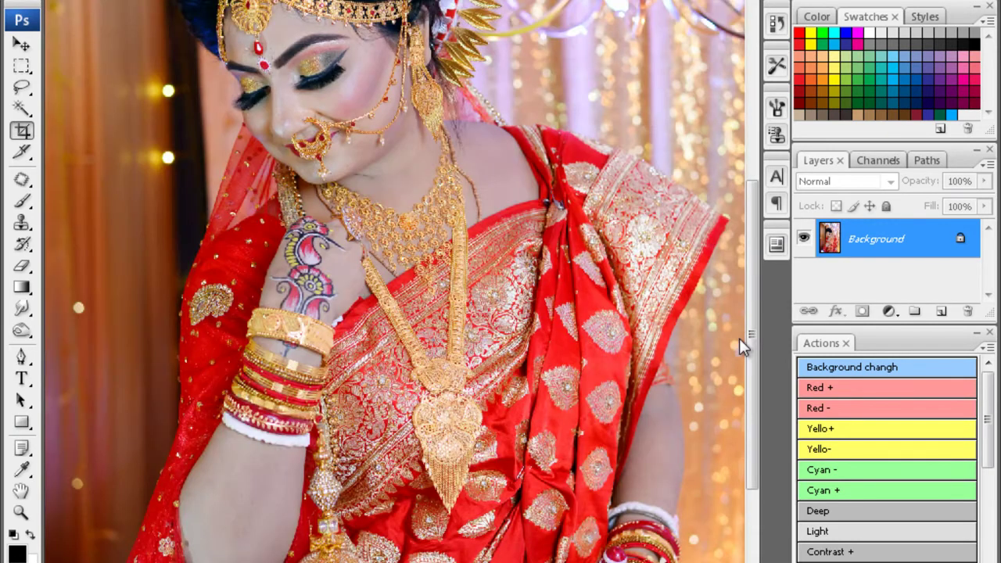
- Apply the crop and select both bare arms with a 20 px feather
{"action": "key", "text": "Return"}
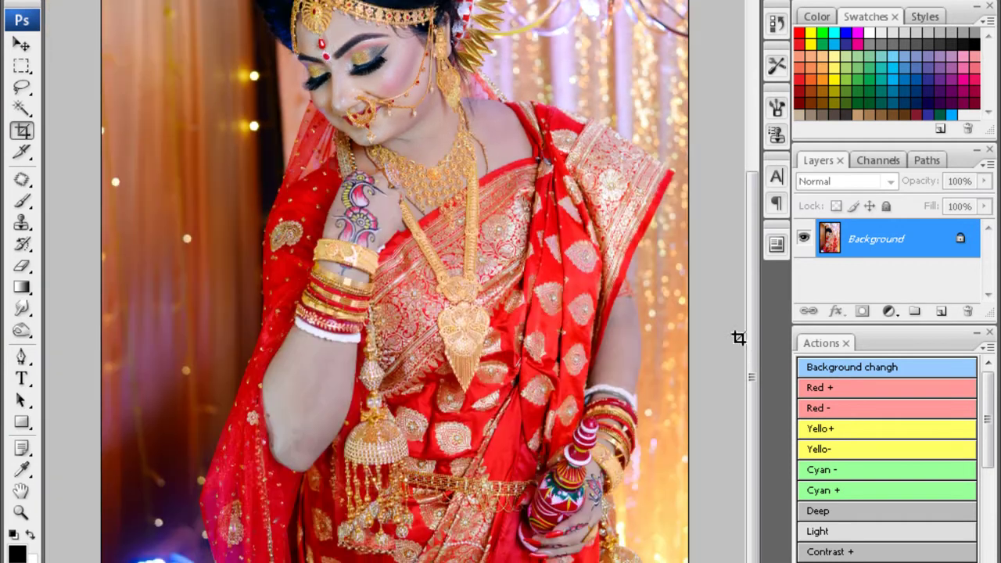
{"action": "key", "text": "w"}
{"action": "left_click_drag", "start_coordinate": [352, 371], "coordinate": [326, 430]}
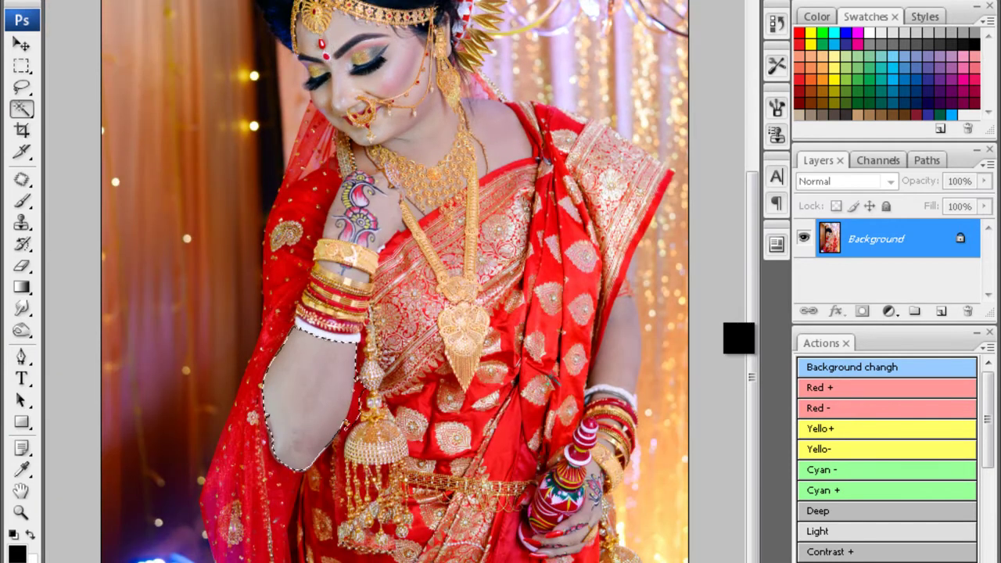
{"action": "left_click_drag", "start_coordinate": [625, 329], "coordinate": [614, 379]}
{"action": "key", "text": "ctrl+alt+d"}
{"action": "key", "text": "Return"}
- Set the arms' Color Balance to +32, 0, −28 and apply Noiseware across the photo
{"action": "key", "text": "ctrl+b"}
{"action": "left_click_drag", "start_coordinate": [628, 203], "coordinate": [601, 204]}
{"action": "left_click_drag", "start_coordinate": [628, 153], "coordinate": [657, 154]}
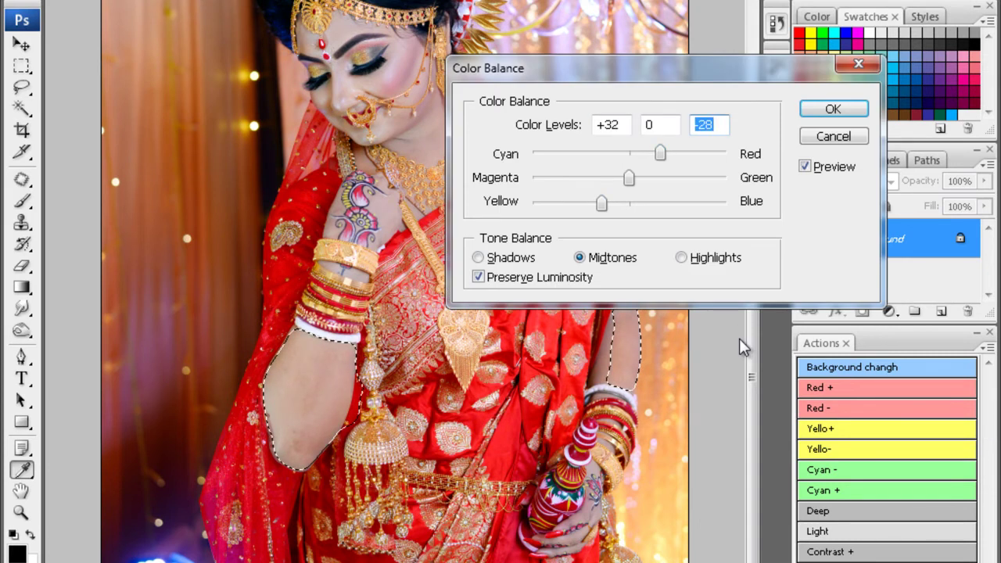
{"action": "key", "text": "Return"}
{"action": "key", "text": "ctrl+plus"}
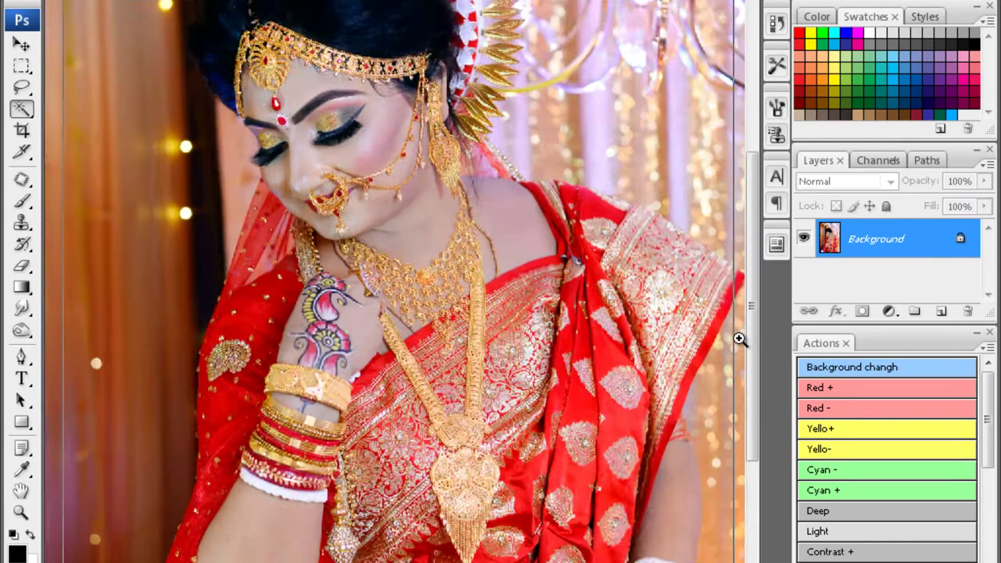
{"action": "key", "text": "ctrl+plus"}
{"action": "key", "text": "ctrl+plus"}
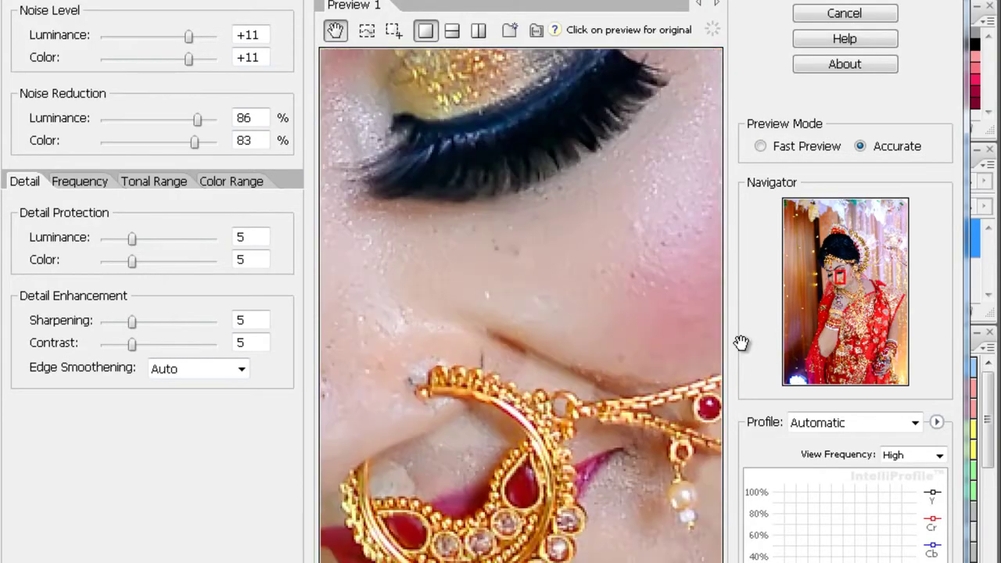
{"action": "key", "text": "Return"}
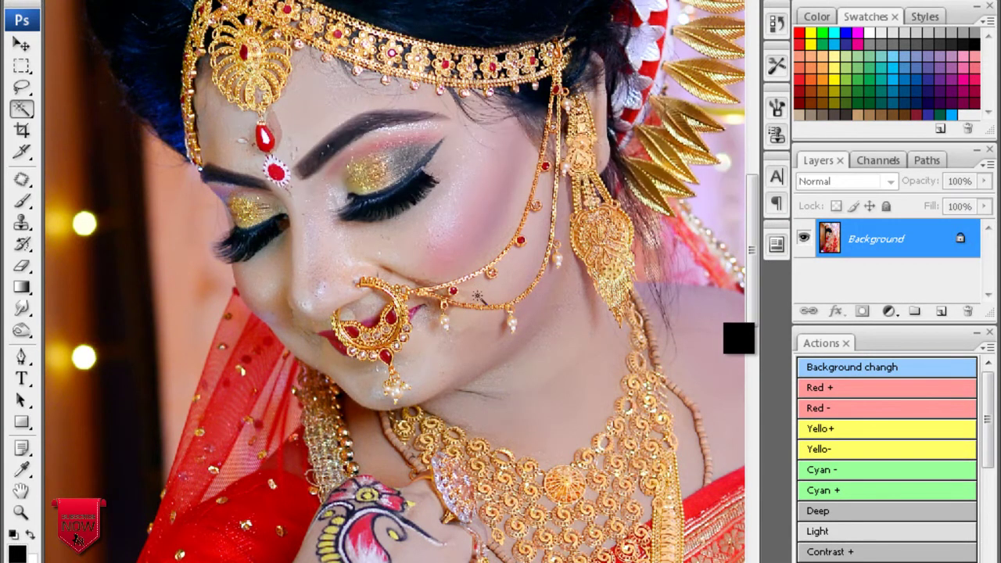
- Clone sampled clean skin over the speckles down, beside and across the bridge of the nose
{"action": "key", "text": "s"}
{"action": "key", "text": "ctrl+plus"}
{"action": "key", "text": "ctrl+plus"}
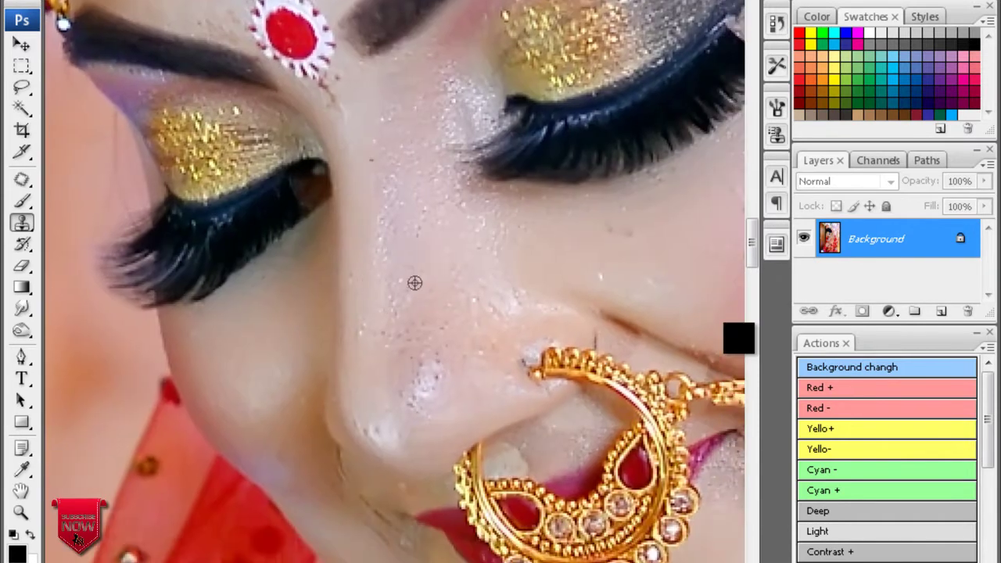
{"action": "left_click", "coordinate": [405, 271], "text": "alt"}
{"action": "left_click_drag", "start_coordinate": [405, 327], "coordinate": [413, 381]}
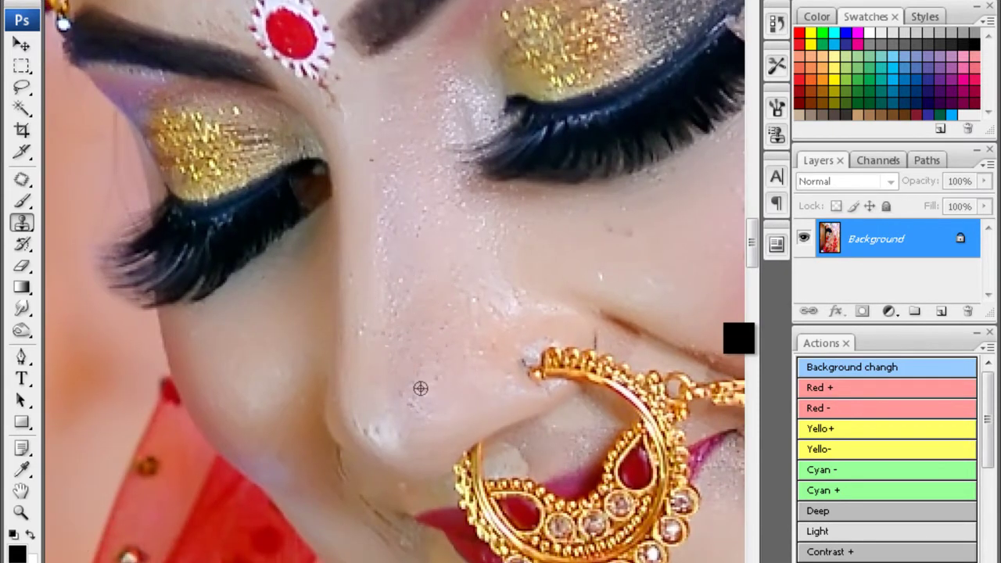
{"action": "left_click_drag", "start_coordinate": [474, 312], "coordinate": [505, 292]}
{"action": "left_click", "coordinate": [412, 173]}
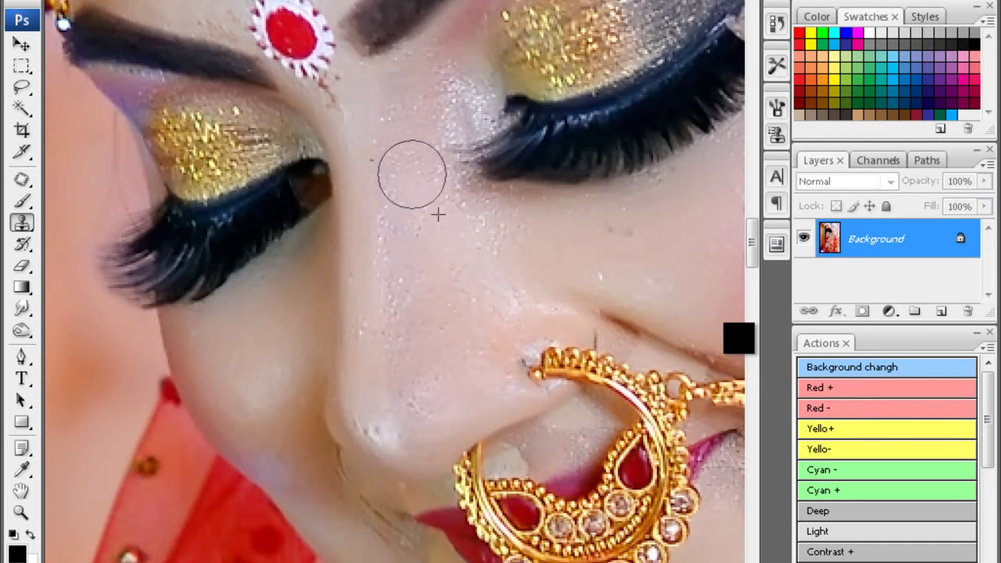
- Clone away the skin spots on the forehead beside the red pendant
{"action": "scroll", "coordinate": [737, 339], "scroll_direction": "up", "scroll_amount": 2}
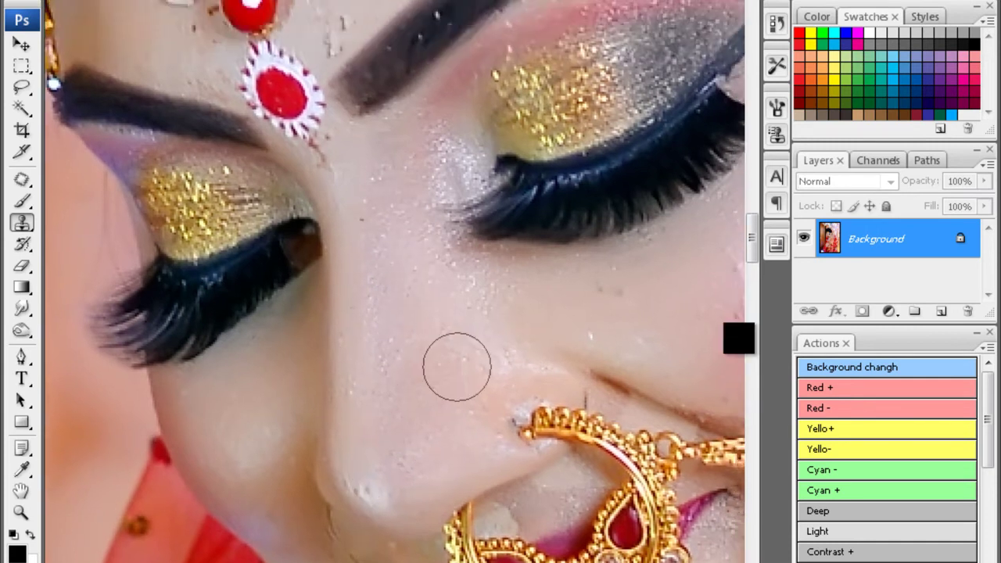
{"action": "scroll", "coordinate": [739, 339], "scroll_direction": "up", "scroll_amount": 5}
{"action": "mouse_move", "coordinate": [361, 280]}
{"action": "left_mouse_down"}
{"action": "mouse_move", "coordinate": [364, 307]}
{"action": "mouse_move", "coordinate": [352, 302]}
{"action": "left_mouse_up"}
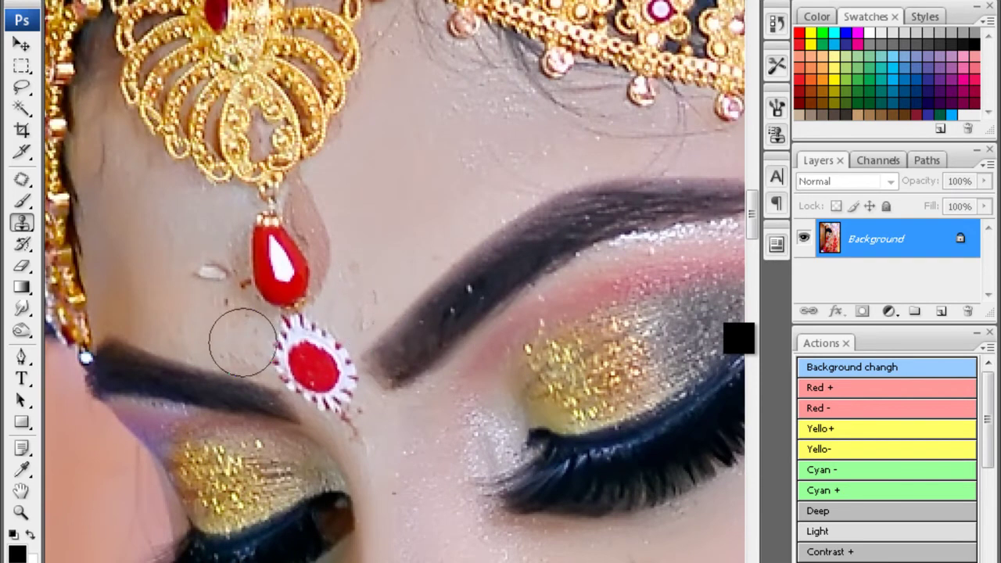
{"action": "left_click_drag", "start_coordinate": [196, 252], "coordinate": [246, 270]}
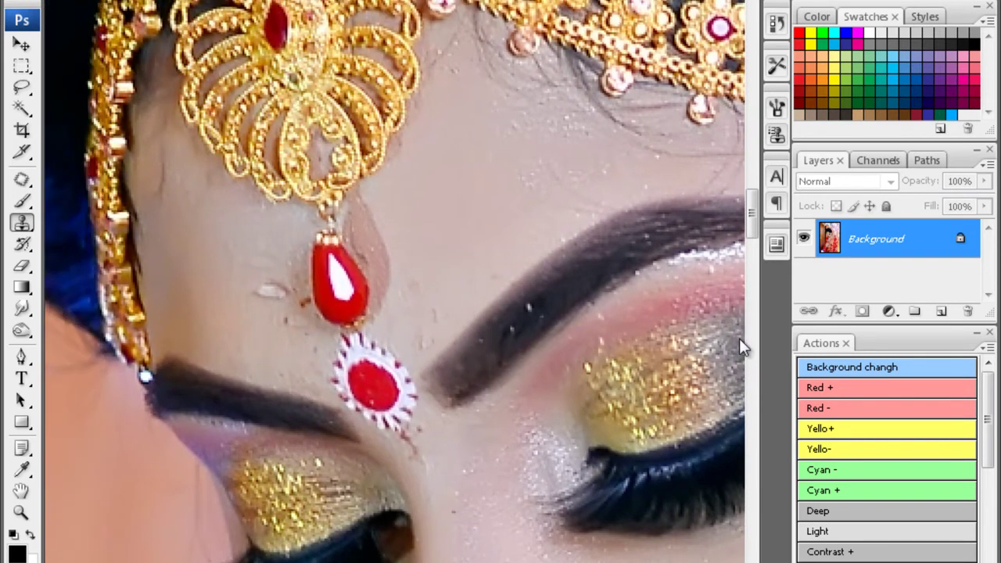
{"action": "key", "text": "r"}
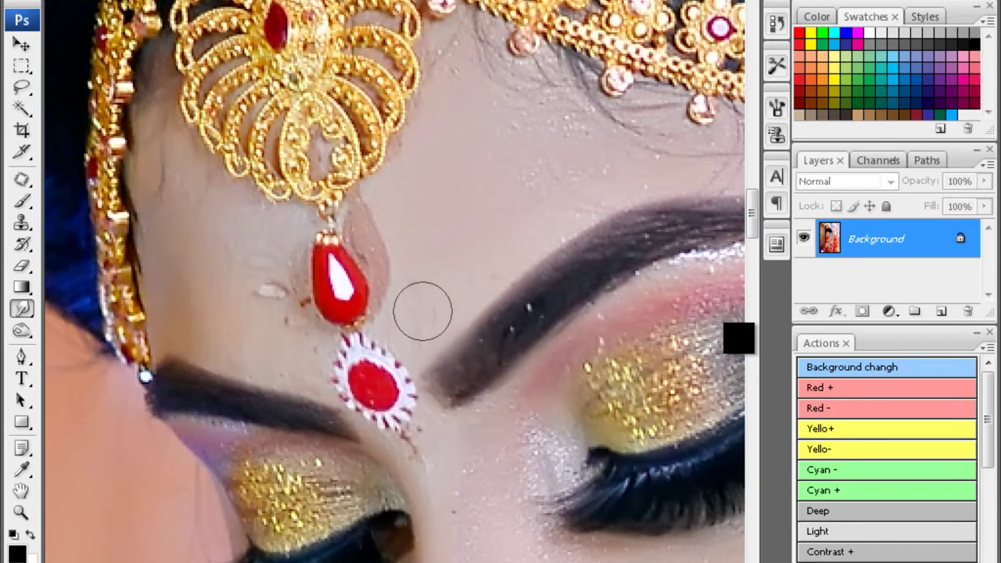
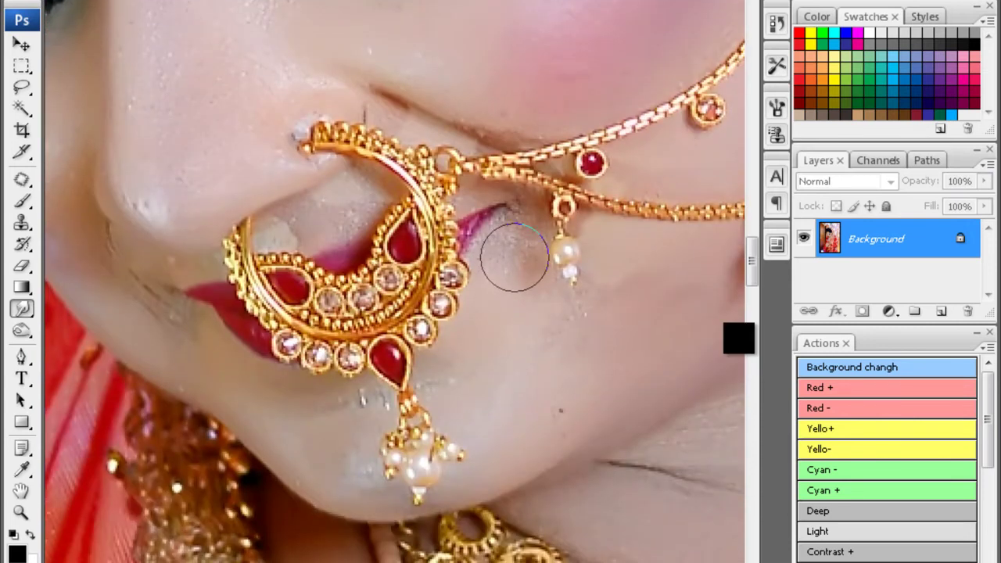
- Switch to the Clone Stamp to cover the skin marks near the nose ring
{"action": "key", "text": "s"}
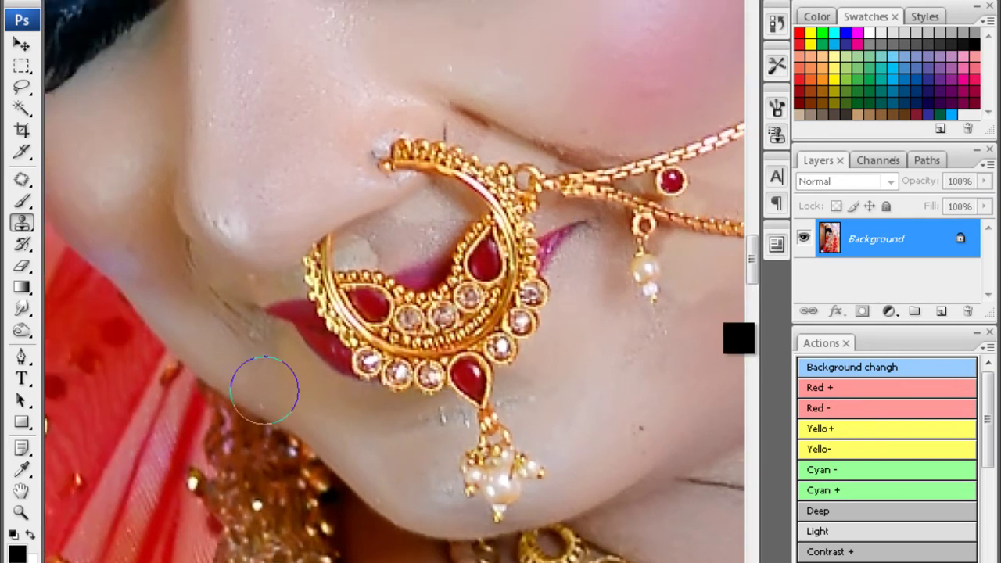
- Magic Wand-select the face skin around the eye and nose and brighten it with Curves
{"action": "key", "text": "w"}
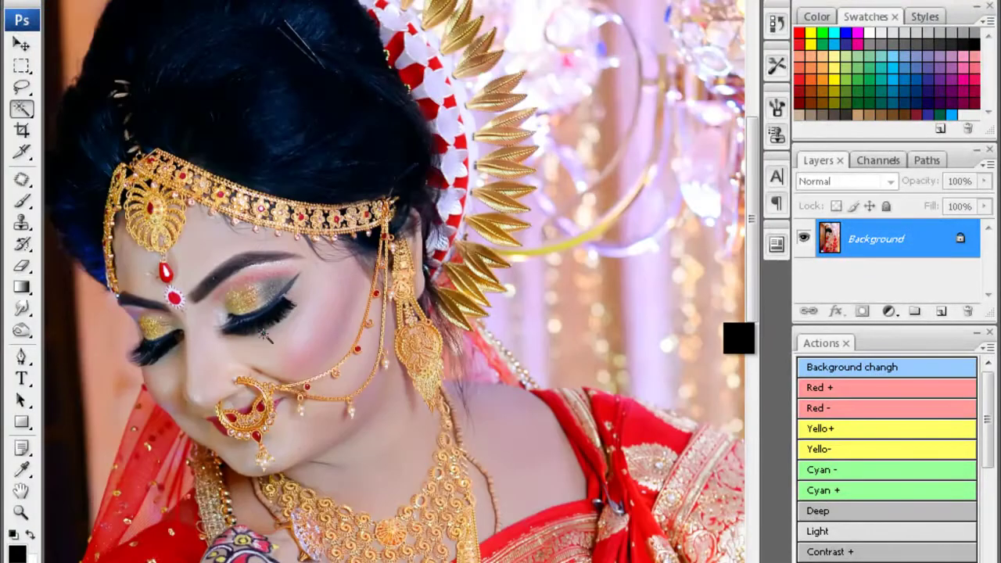
{"action": "left_click", "coordinate": [264, 335]}
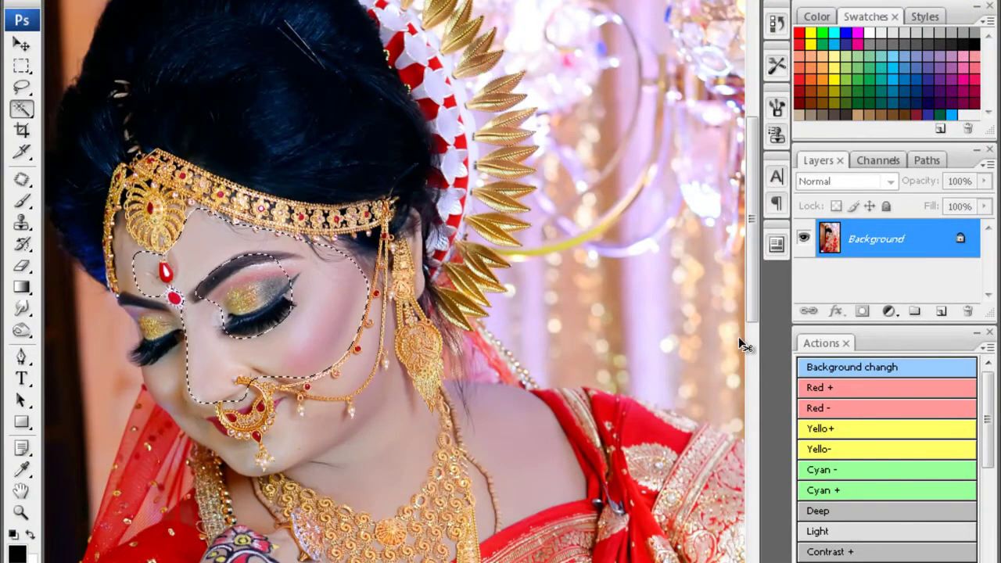
{"action": "key", "text": "ctrl+m"}
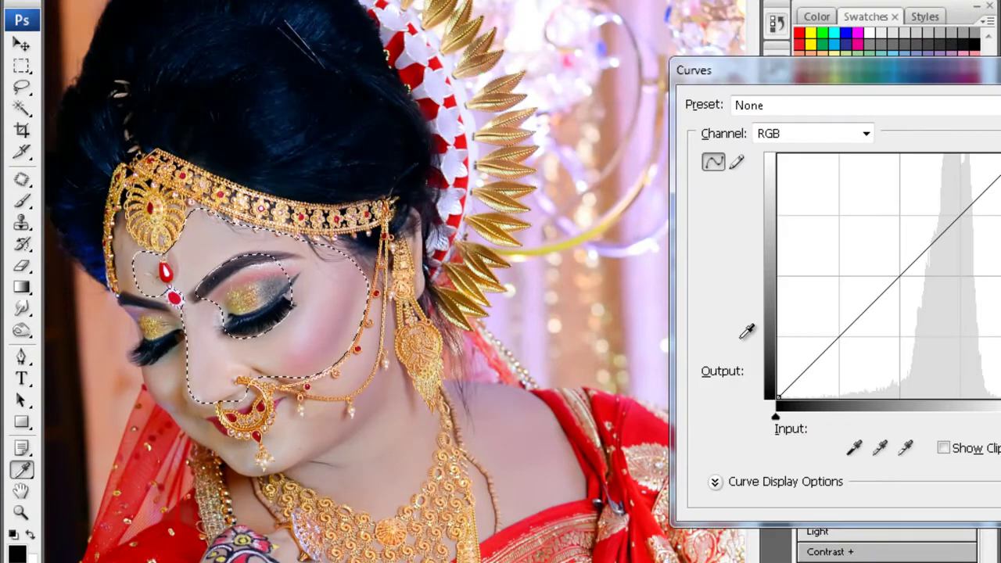
{"action": "key", "text": "Return"}
{"action": "key", "text": "ctrl+d"}
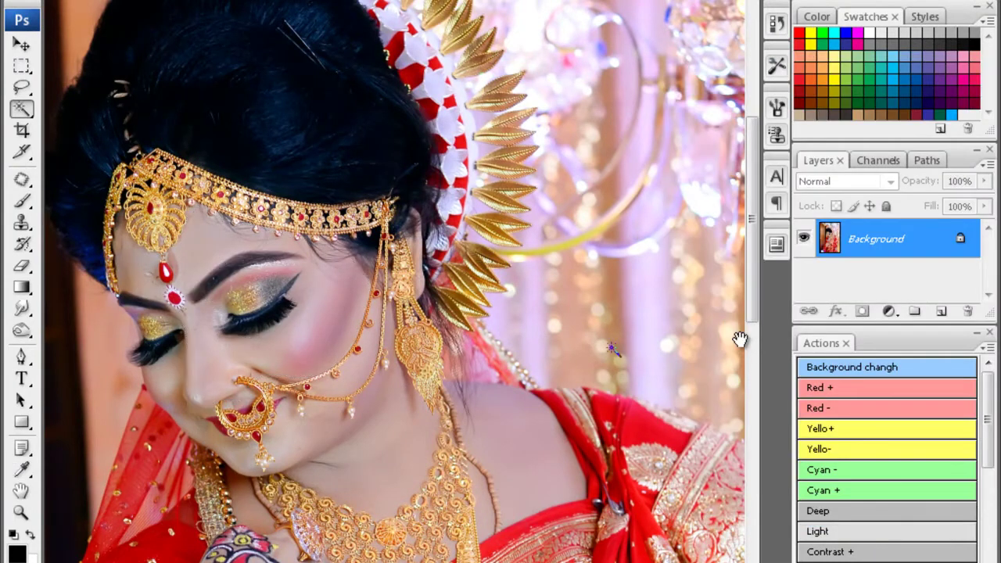
- Apply a Selective Color adjustment to the Blacks range of the whole photo
{"action": "left_click", "coordinate": [739, 339], "text": "alt"}
{"action": "key", "text": "alt+i"}
{"action": "key", "text": "a"}
{"action": "key", "text": "s"}
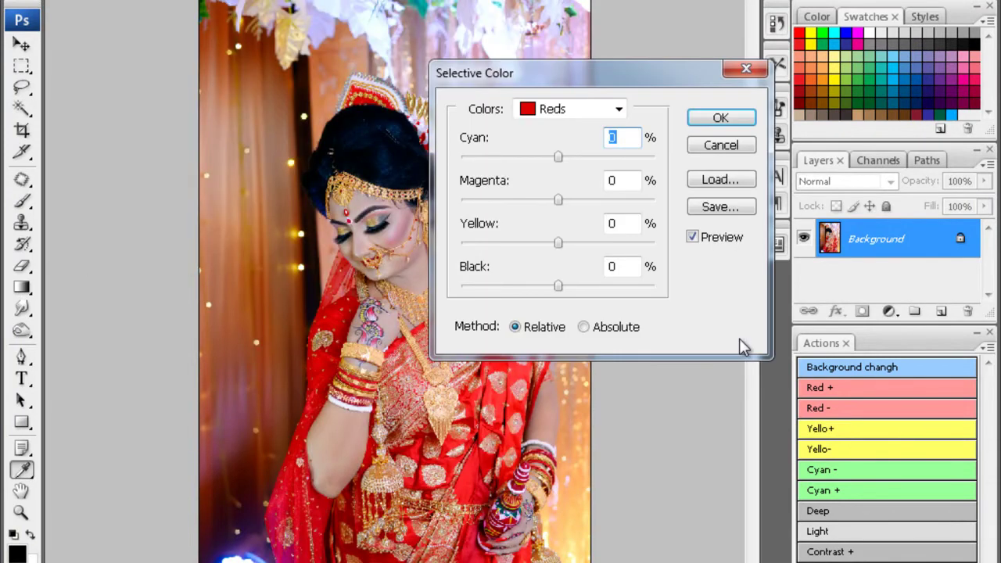
{"action": "key", "text": "ctrl+9"}
{"action": "key", "text": "Tab"}
{"action": "key", "text": "Tab"}
{"action": "key", "text": "Tab"}
{"action": "key", "text": "Return"}
- Save the bride portrait as a maximum-quality JPEG and close it
{"action": "key", "text": "ctrl+w"}
{"action": "key", "text": "Return"}
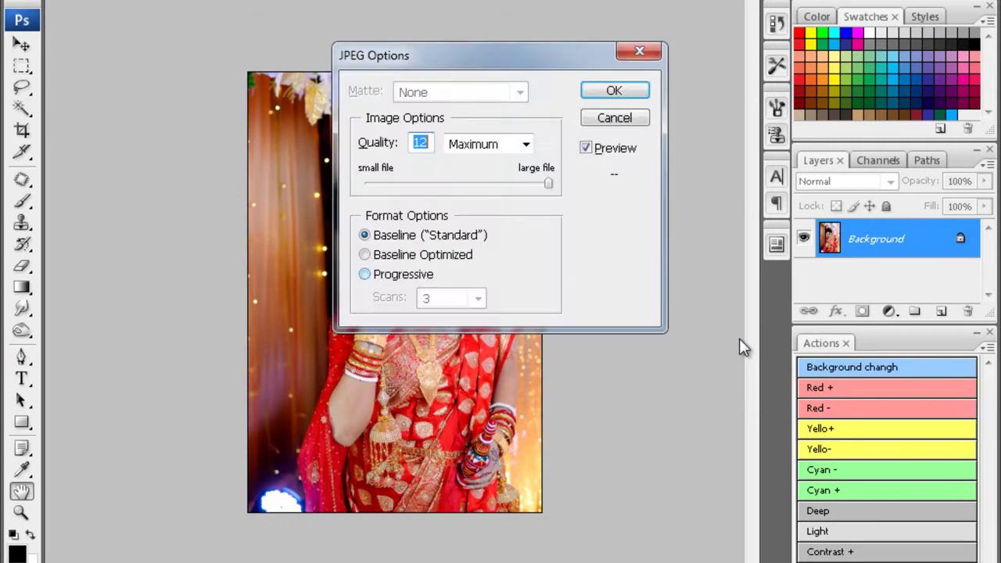
{"action": "key", "text": "Return"}
{"action": "left_click", "coordinate": [740, 339], "text": "alt"}
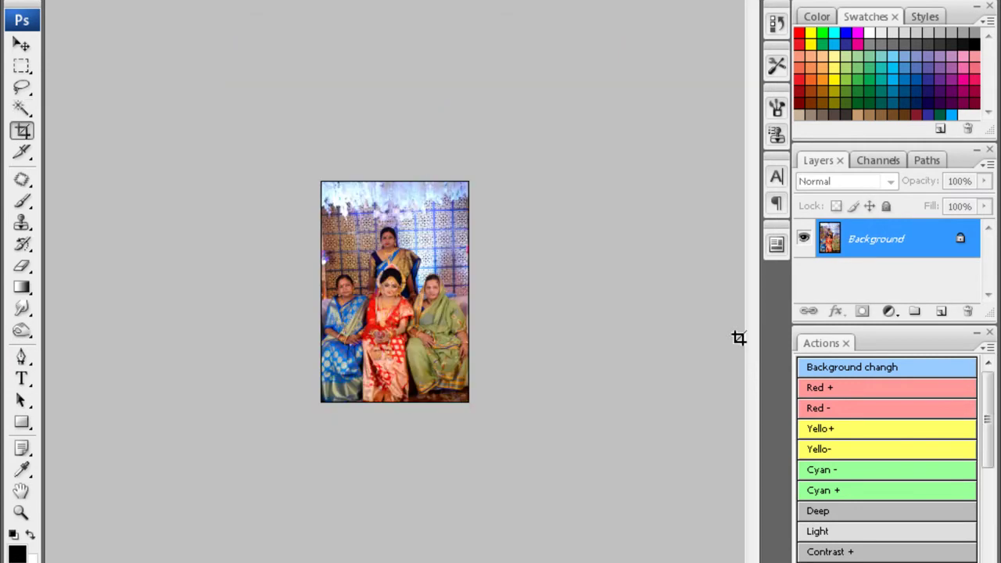
- Apply Noiseware Professional noise reduction to the whole group photo
{"action": "key", "text": "c"}
{"action": "key", "text": "ctrl+0"}
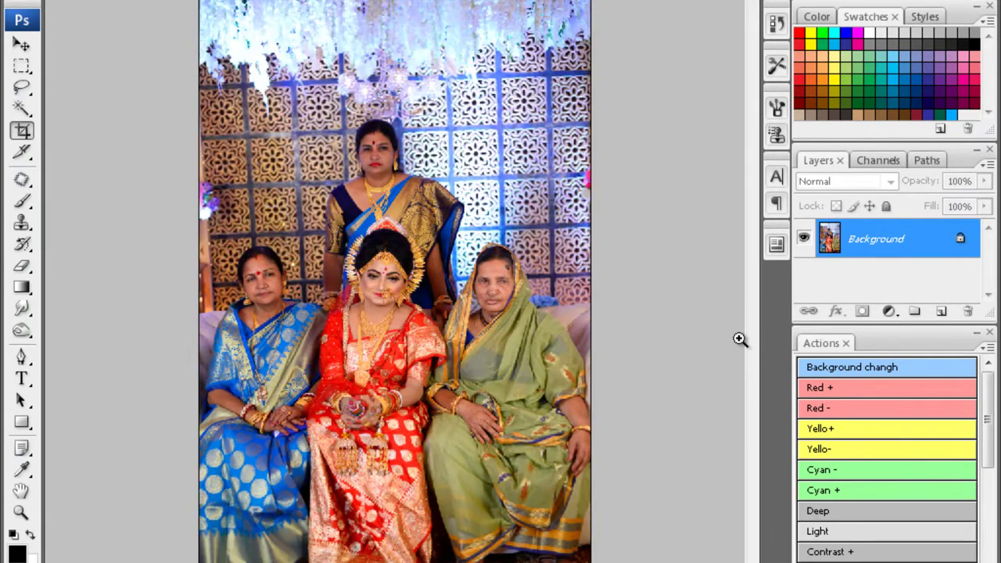
{"action": "left_click", "coordinate": [739, 338], "text": "ctrl"}
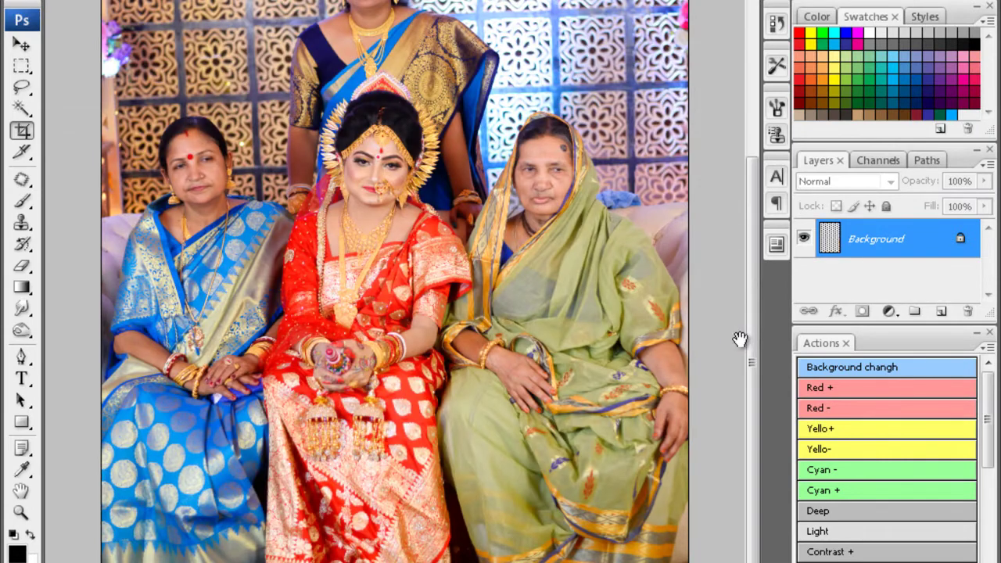
{"action": "scroll", "coordinate": [740, 339], "scroll_direction": "up", "scroll_amount": 5}
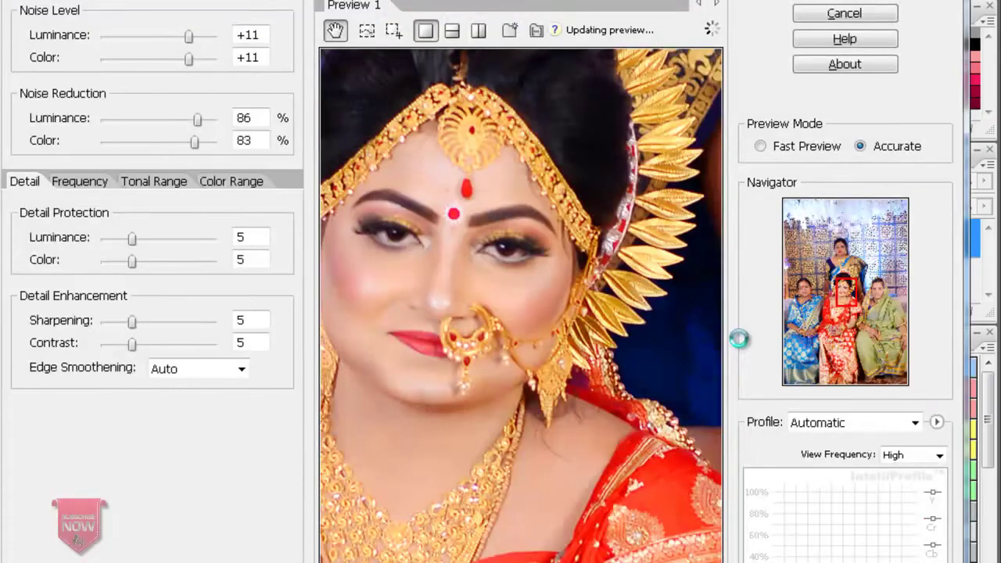
{"action": "key", "text": "ctrl+f"}
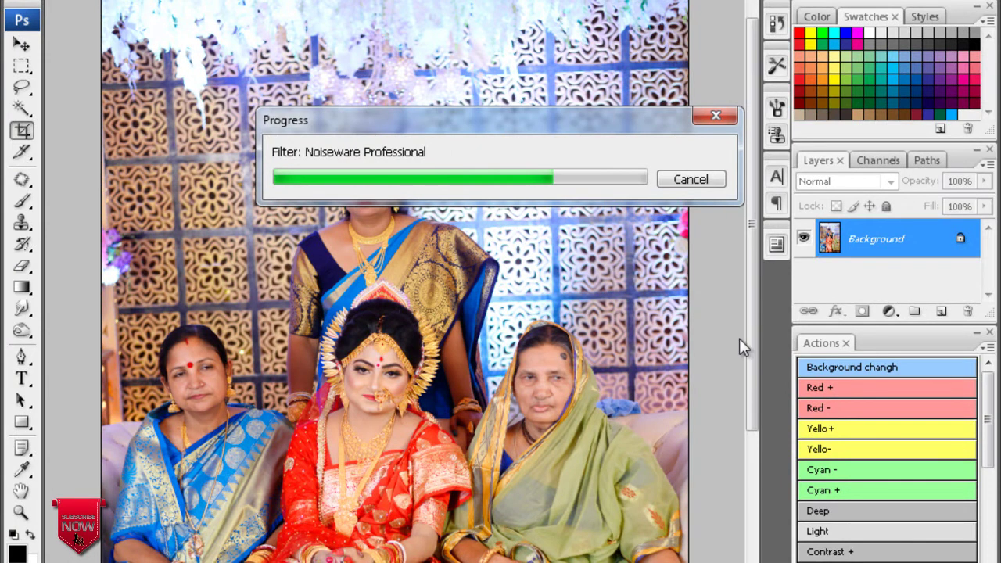
- Magic Wand-select a woman's face and feather the selection
{"action": "key", "text": "w"}
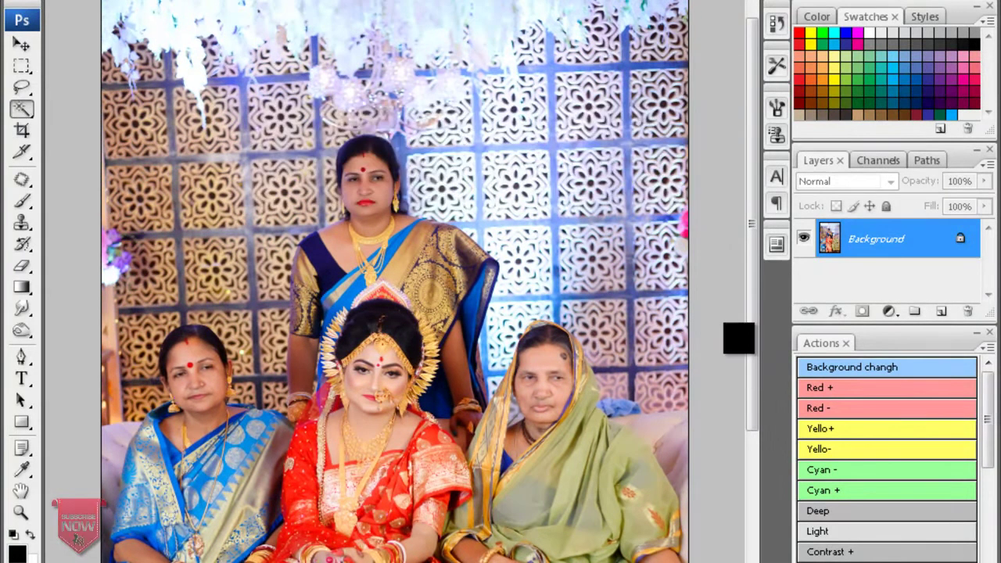
{"action": "key", "text": "ctrl+alt+d"}
{"action": "key", "text": "Return"}
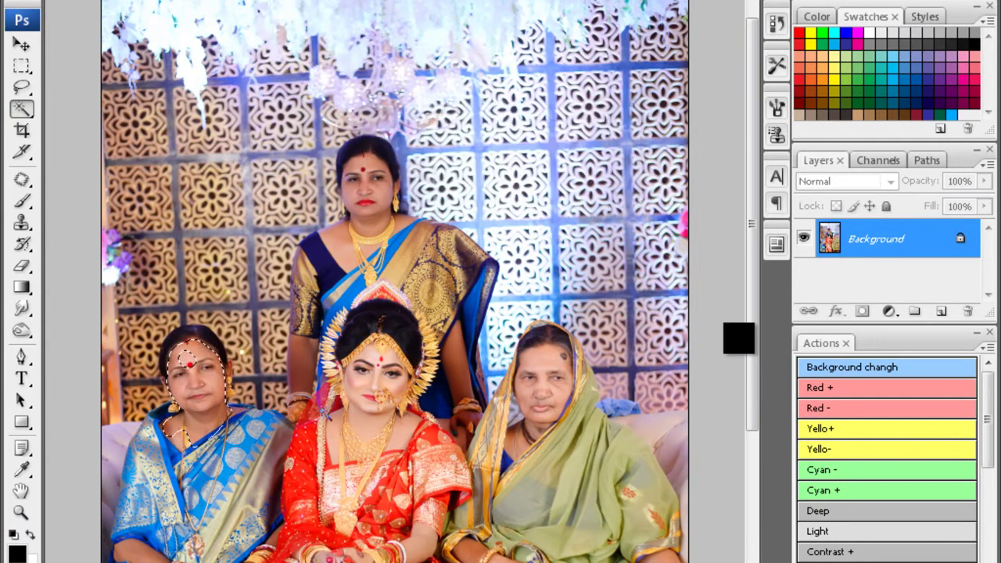
- Select the standing woman's face, neck, shoulder and arm with feathered edges
{"action": "left_click", "coordinate": [739, 339]}
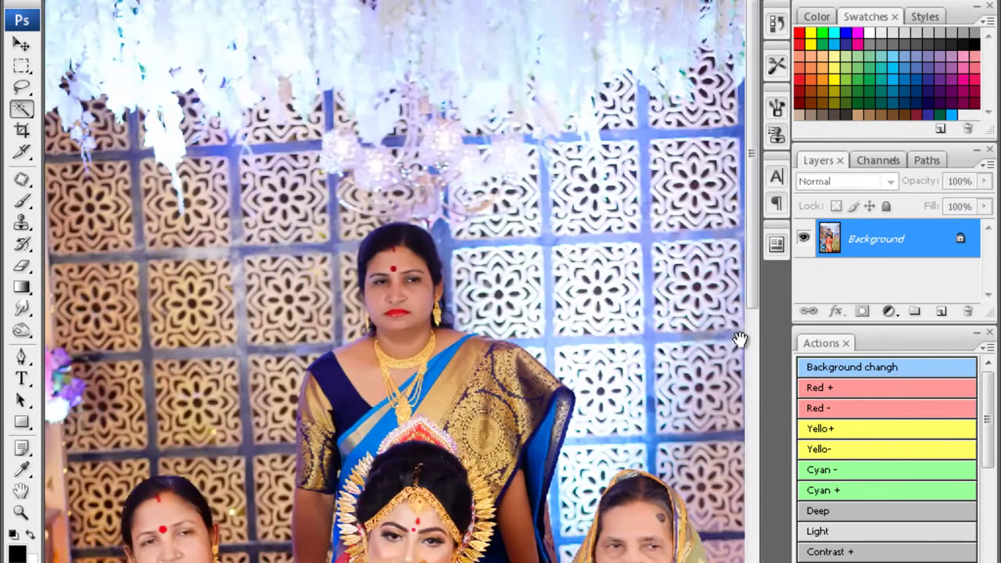
{"action": "left_click_drag", "start_coordinate": [376, 356], "coordinate": [371, 350]}
{"action": "key", "text": "ctrl+alt+d"}
{"action": "key", "text": "Return"}
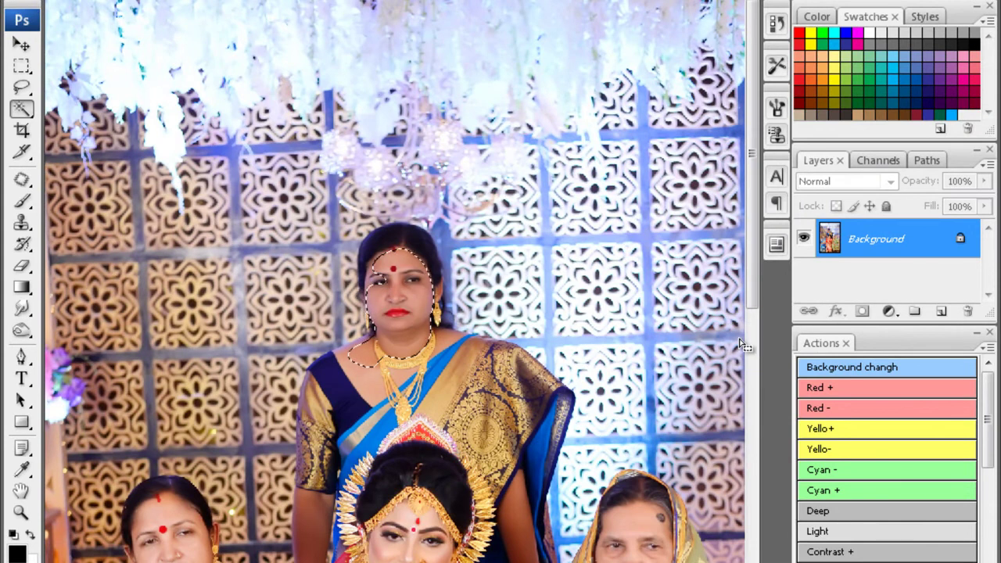
{"action": "scroll", "coordinate": [743, 344], "scroll_direction": "down", "scroll_amount": 5}
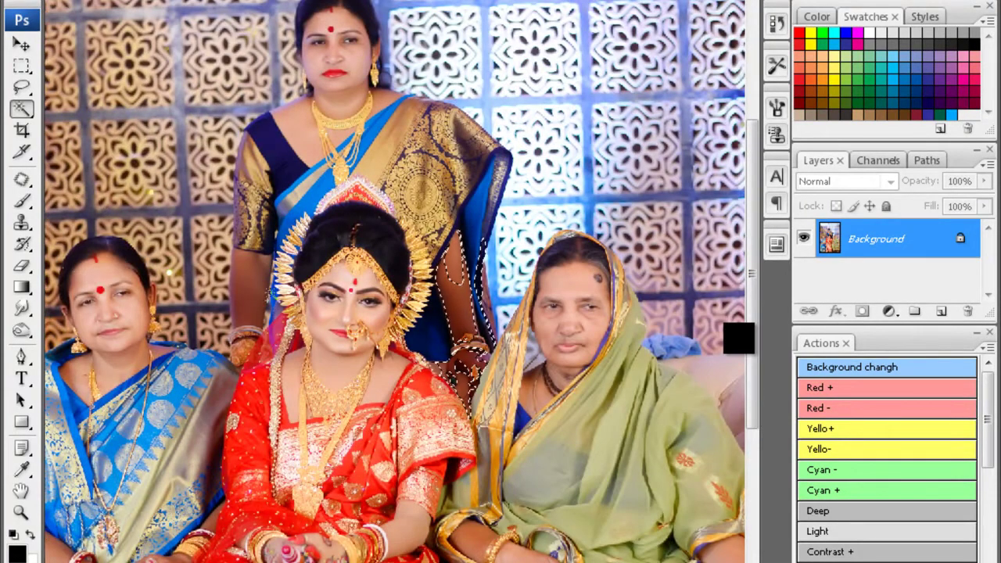
{"action": "left_click_drag", "start_coordinate": [258, 307], "coordinate": [223, 321]}
{"action": "key", "text": "ctrl+alt+d"}
{"action": "key", "text": "Return"}
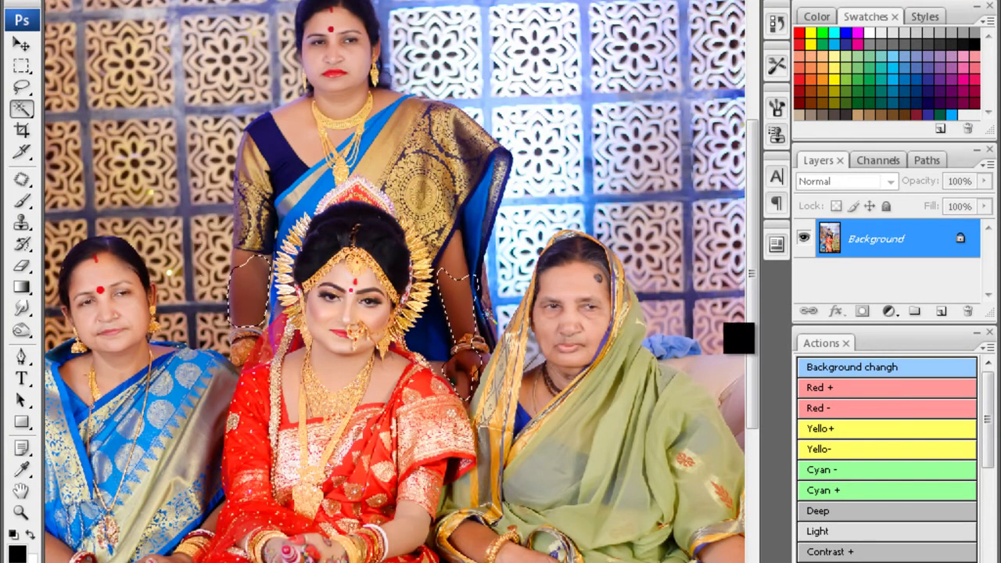
- Brighten the selected skin with a Curves adjustment that raises the midtones
{"action": "key", "text": "ctrl+m"}
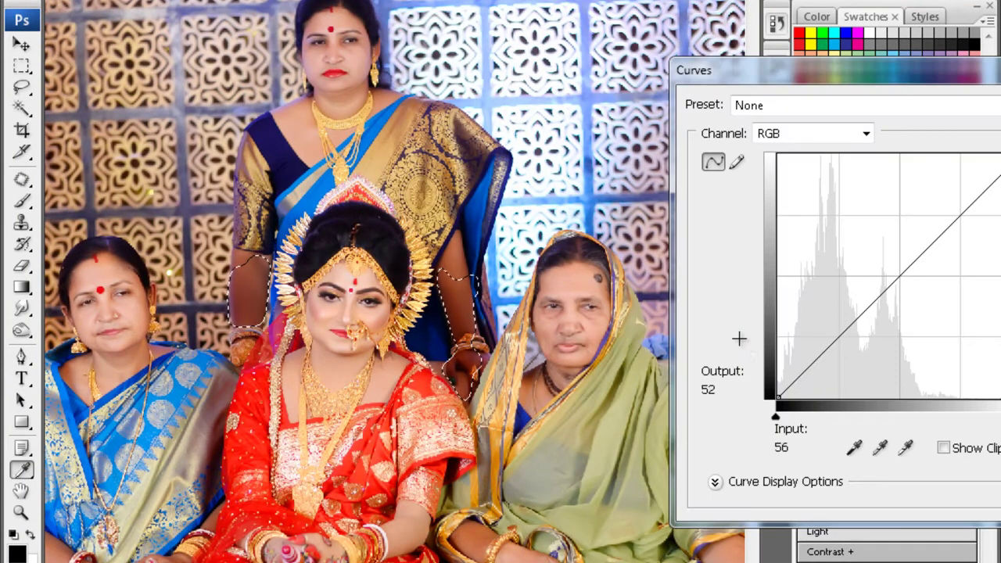
{"action": "left_click_drag", "start_coordinate": [831, 346], "coordinate": [835, 321]}
{"action": "key", "text": "Up"}
{"action": "key", "text": "Up"}
{"action": "key", "text": "Up"}
{"action": "key", "text": "Return"}
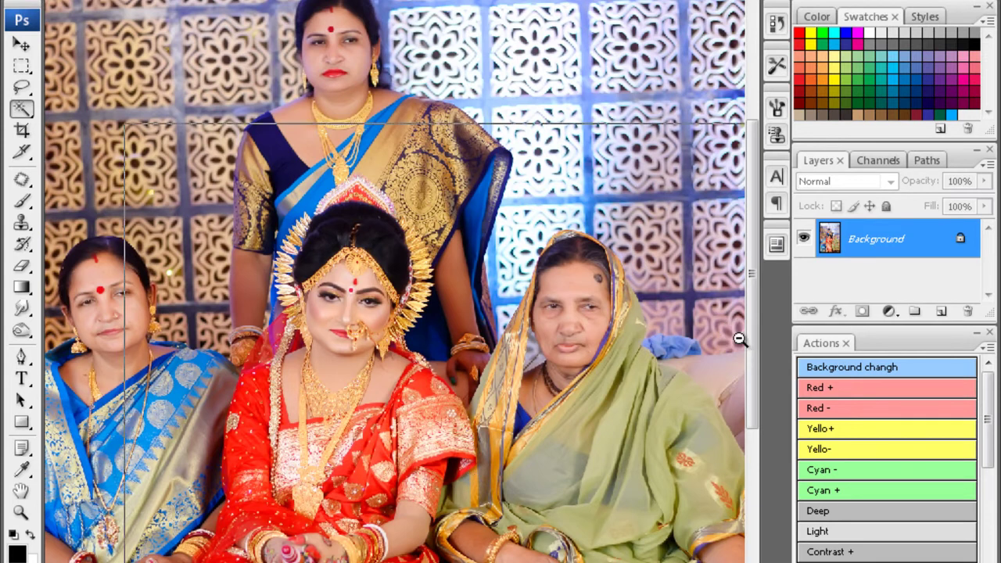
- Dodge the faces lighter, then save and close the group photo
{"action": "key", "text": "ctrl+0"}
{"action": "key", "text": "ctrl+plus"}
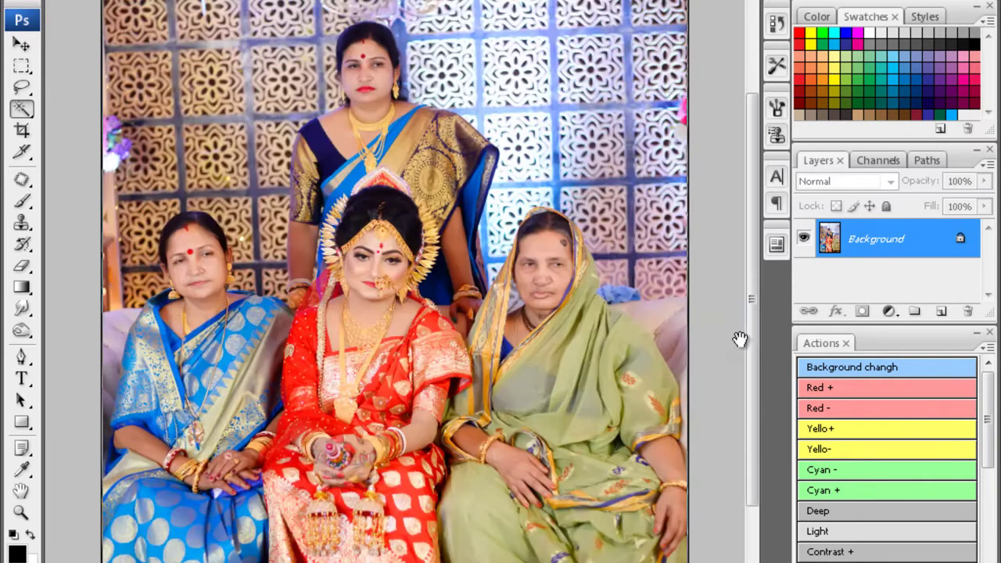
{"action": "key", "text": "ctrl+plus"}
{"action": "key", "text": "o"}
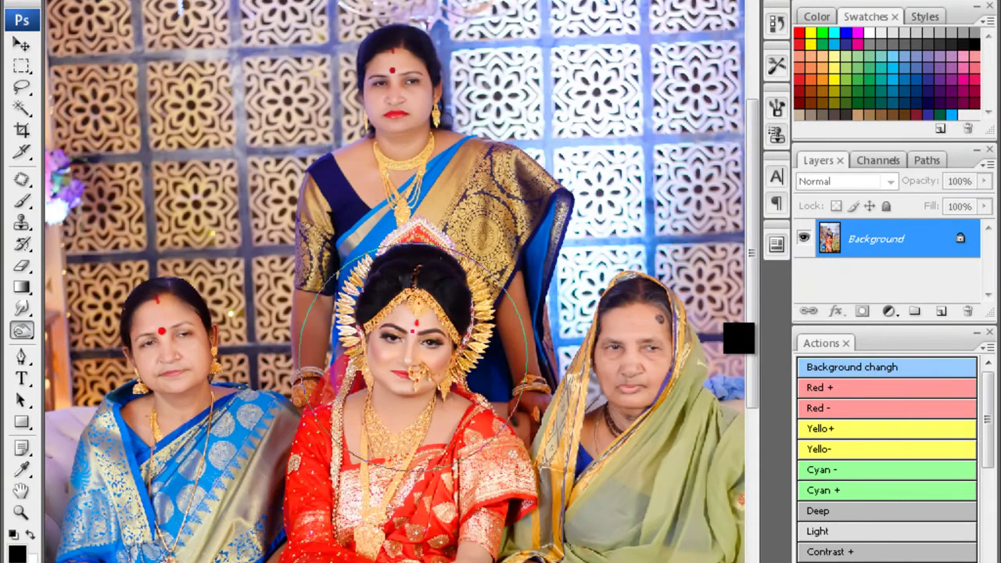
{"action": "key", "text": "ctrl+minus"}
{"action": "key", "text": "ctrl+minus"}
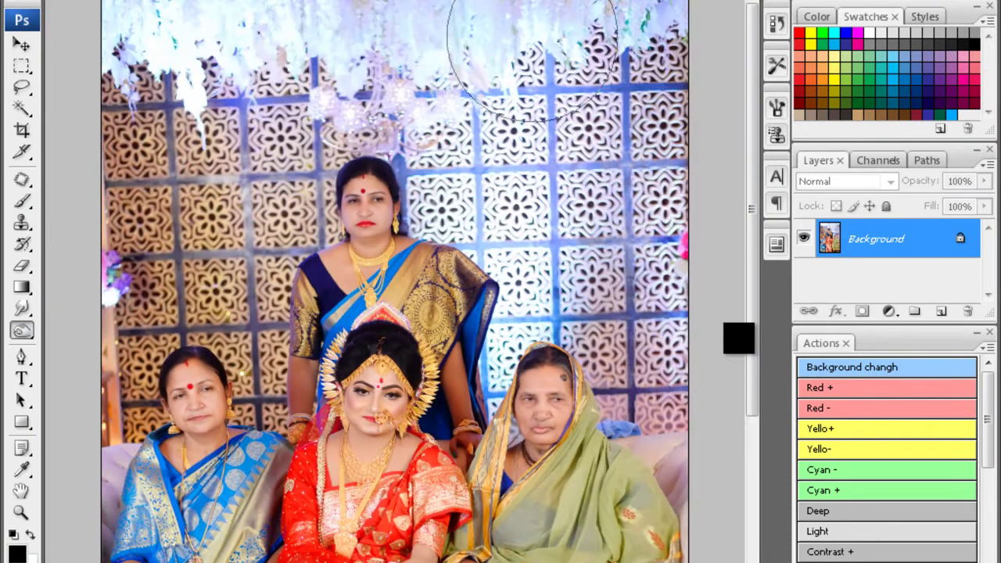
{"action": "key", "text": "ctrl+w"}
{"action": "key", "text": "n"}
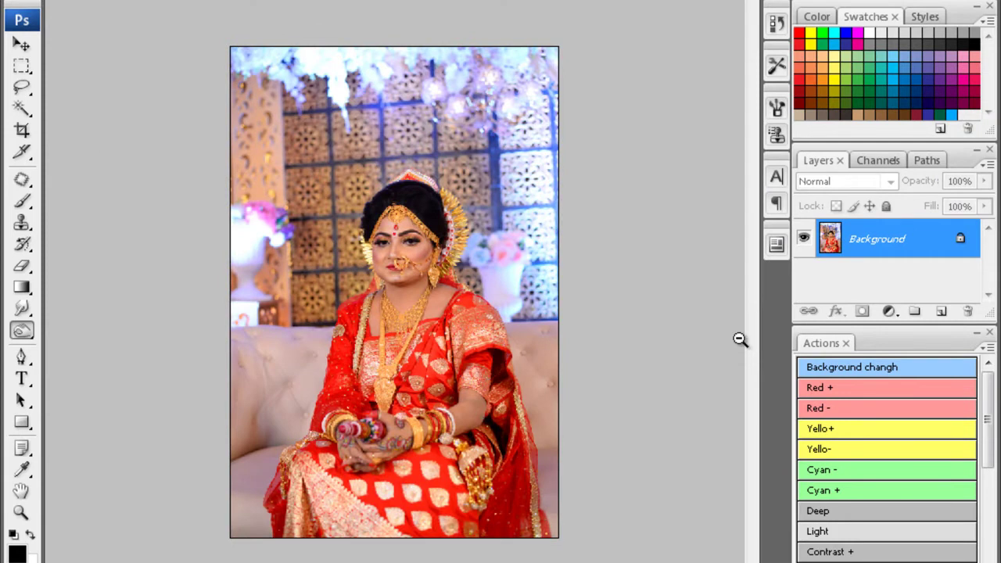
- Crop the sofa bride photo, apply noise reduction, and zoom it to fill the window height
{"action": "key", "text": "c"}
{"action": "key", "text": "ctrl+minus"}
{"action": "key", "text": "ctrl+minus"}
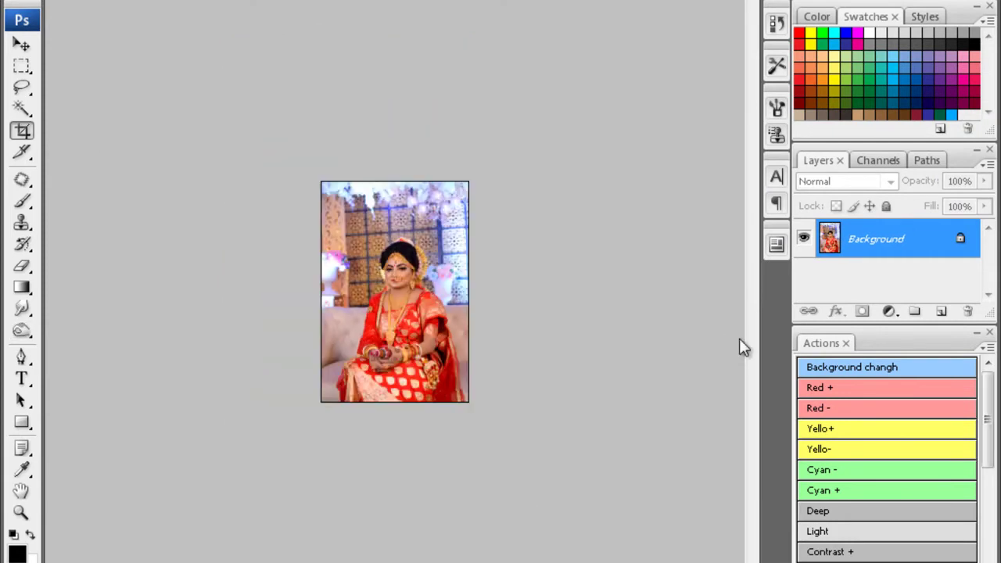
{"action": "key", "text": "alt+w"}
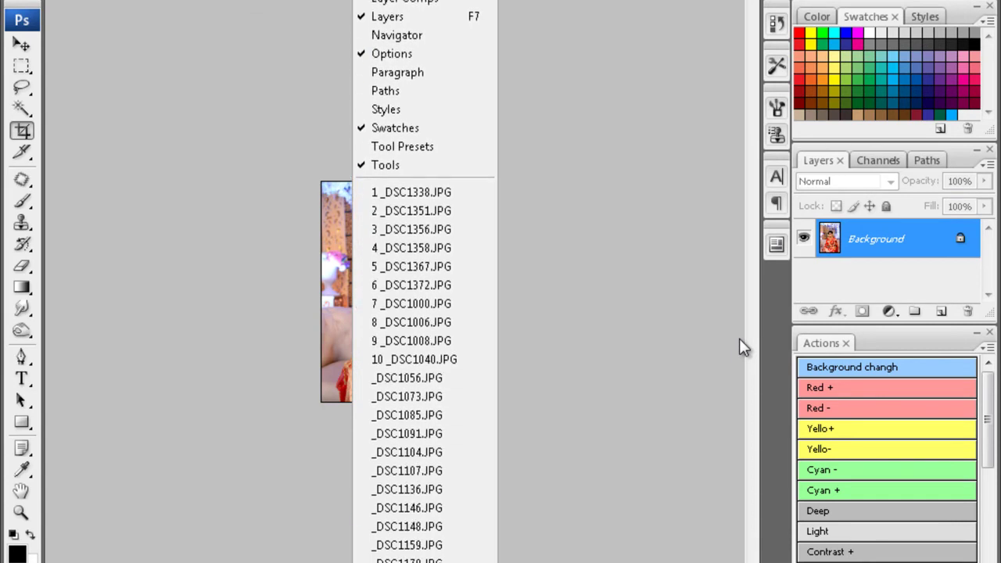
{"action": "key", "text": "Escape"}
{"action": "key", "text": "ctrl+plus"}
{"action": "key", "text": "ctrl+plus"}
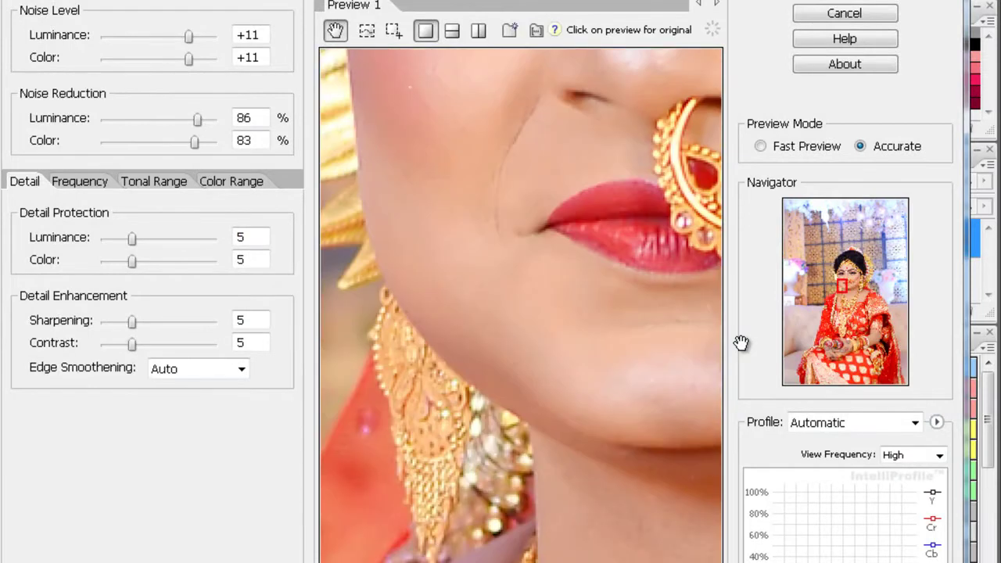
{"action": "key", "text": "Return"}
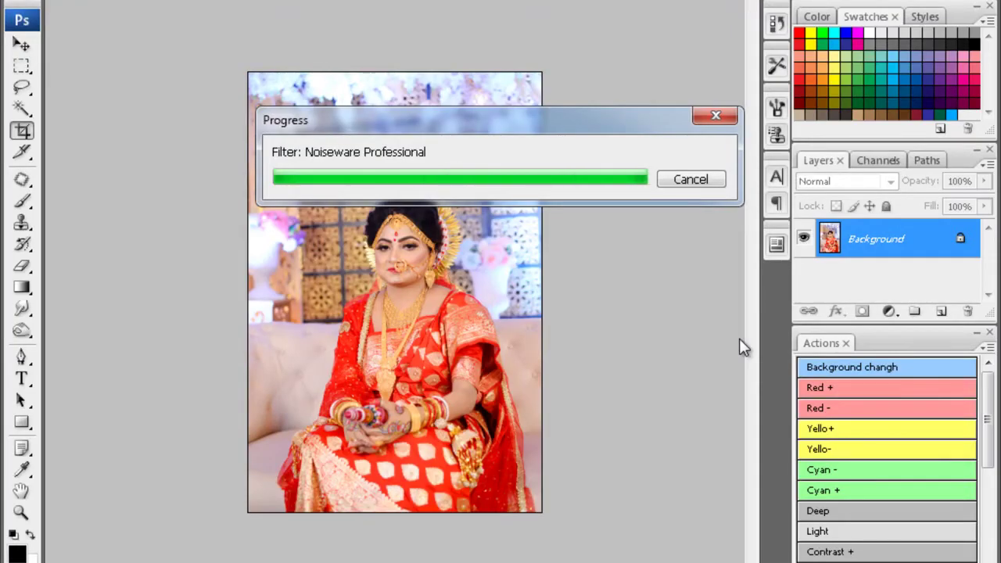
{"action": "key", "text": "o"}
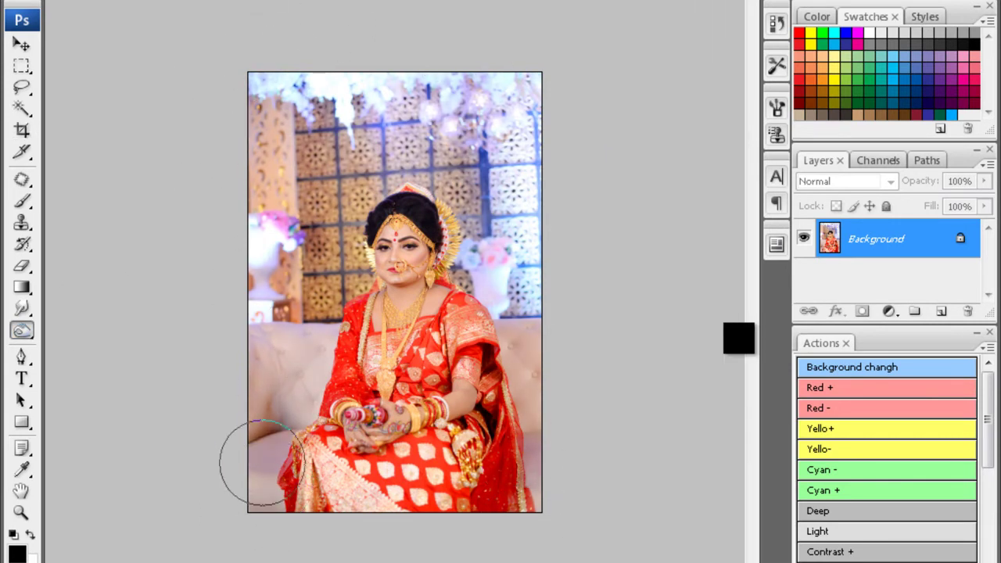
{"action": "key", "text": "ctrl+plus"}
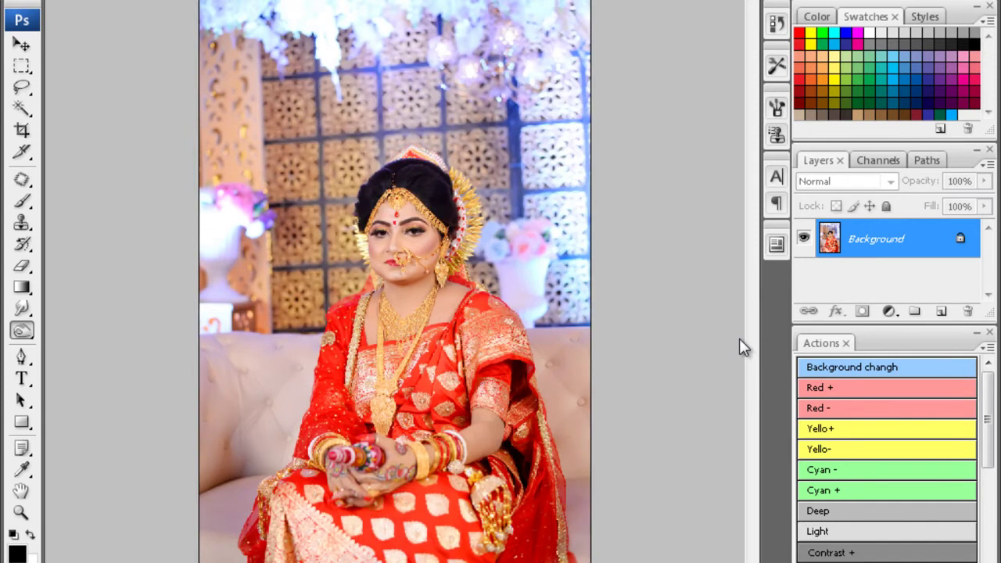
- Magic Wand-select the bride's face skin and feather the selection
{"action": "key", "text": "ctrl+plus"}
{"action": "key", "text": "w"}
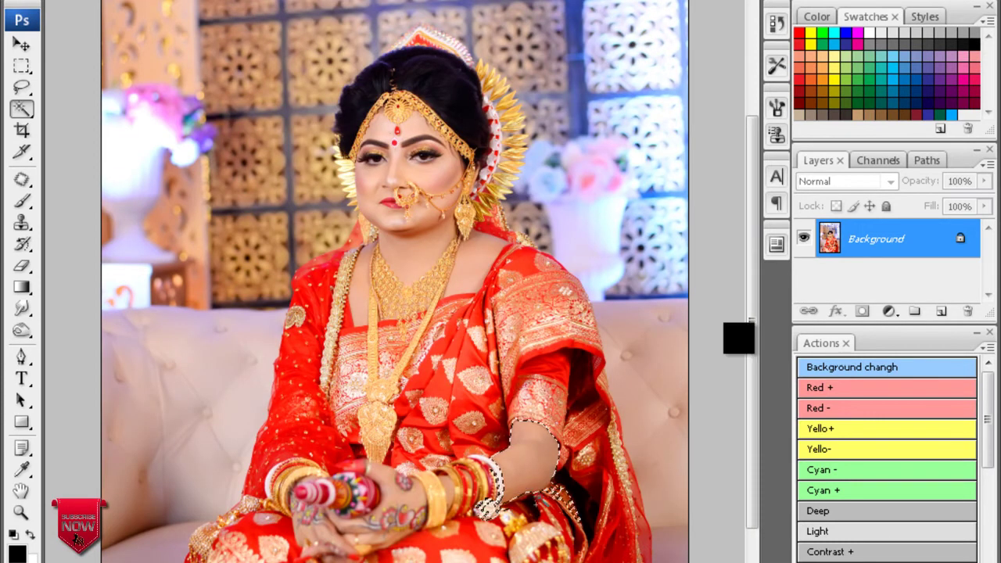
{"action": "key", "text": "ctrl+alt+d"}
{"action": "key", "text": "Return"}
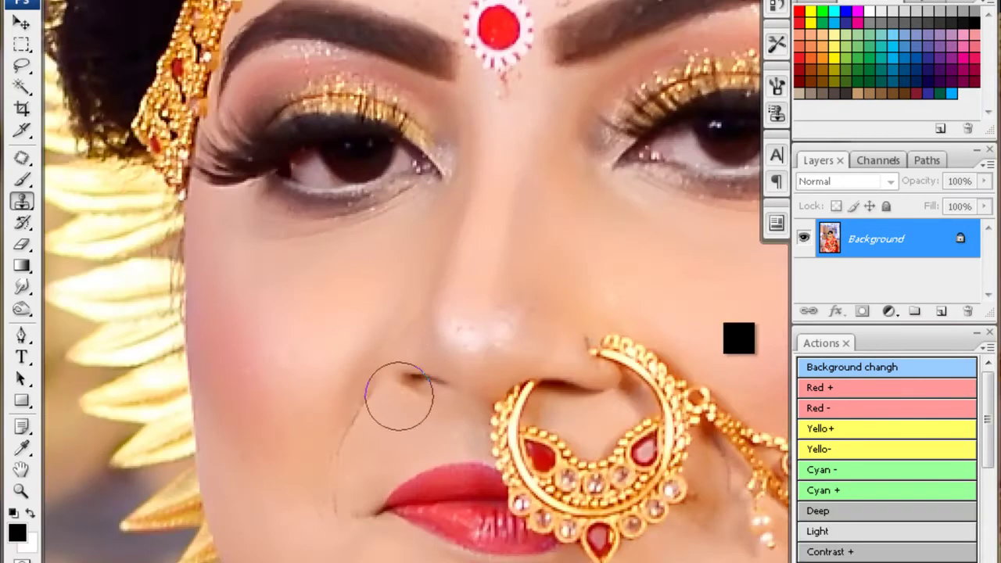
- Soften the bride's cheek skin with a smaller Blur brush
{"action": "key", "text": "r"}
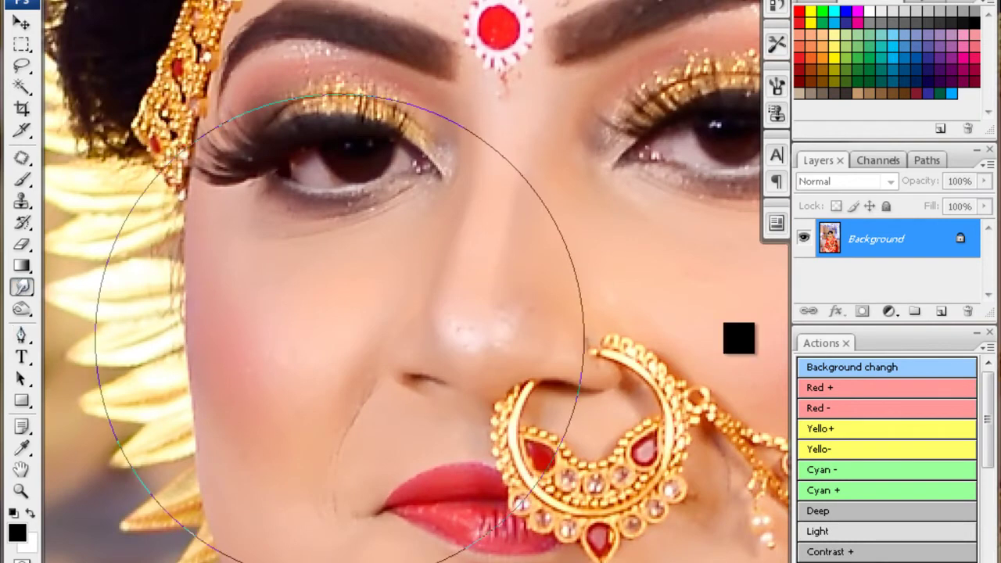
{"action": "key", "text": "bracketleft"}
{"action": "key", "text": "bracketleft"}
{"action": "key", "text": "bracketleft"}
{"action": "key", "text": "bracketleft"}
{"action": "key", "text": "bracketleft"}
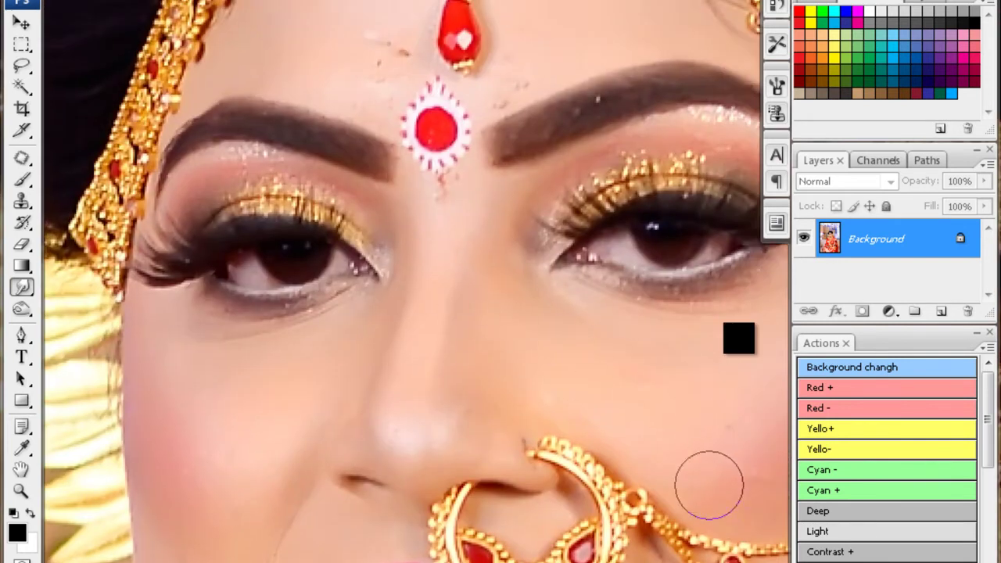
{"action": "left_click_drag", "start_coordinate": [492, 336], "coordinate": [706, 480]}
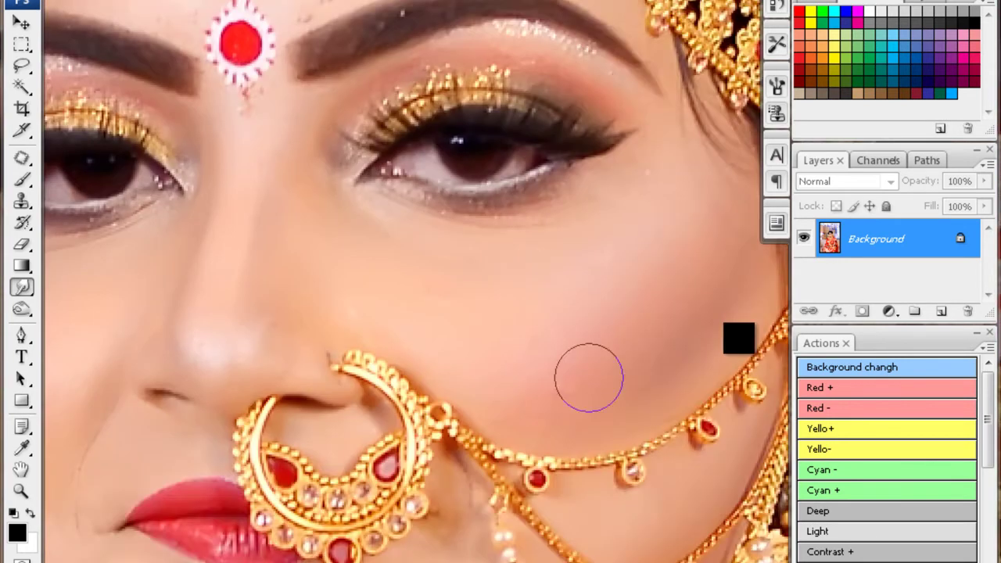
{"action": "scroll", "coordinate": [499, 301], "scroll_direction": "down", "scroll_amount": 3}
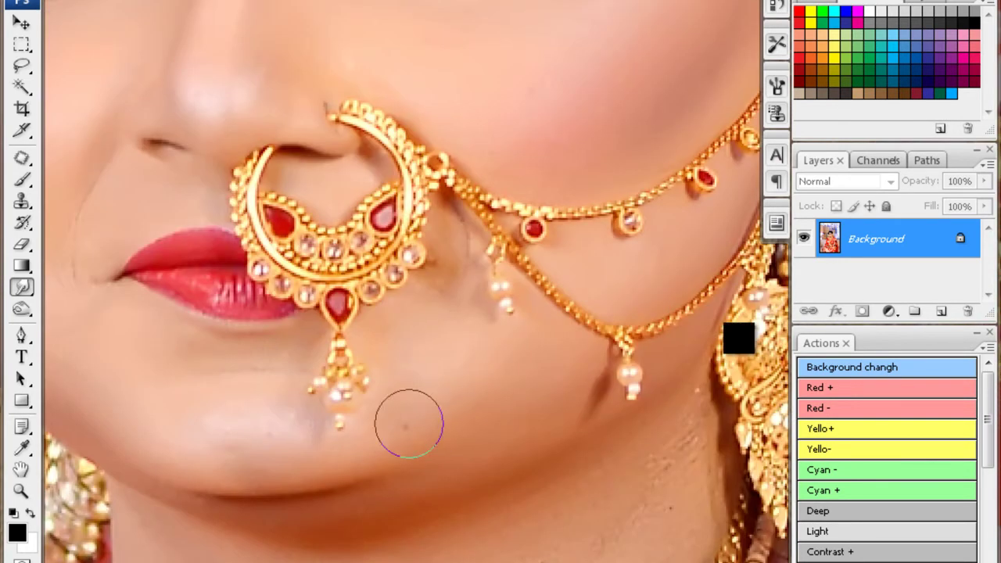
{"action": "scroll", "coordinate": [461, 387], "scroll_direction": "down", "scroll_amount": 2}
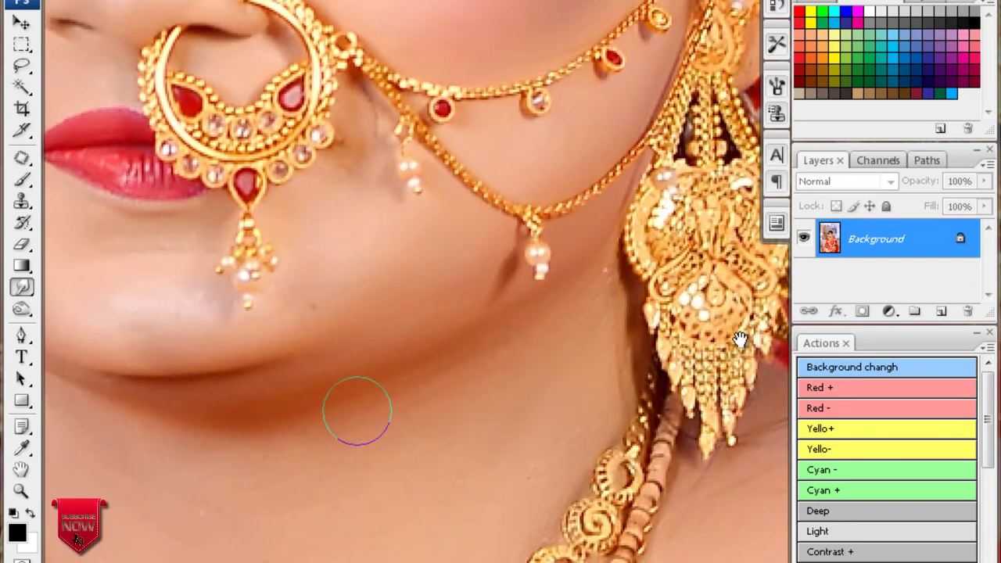
{"action": "scroll", "coordinate": [363, 419], "scroll_direction": "left", "scroll_amount": 3}
{"action": "scroll", "coordinate": [355, 359], "scroll_direction": "up", "scroll_amount": 2}
{"action": "scroll", "coordinate": [355, 359], "scroll_direction": "left", "scroll_amount": 2}
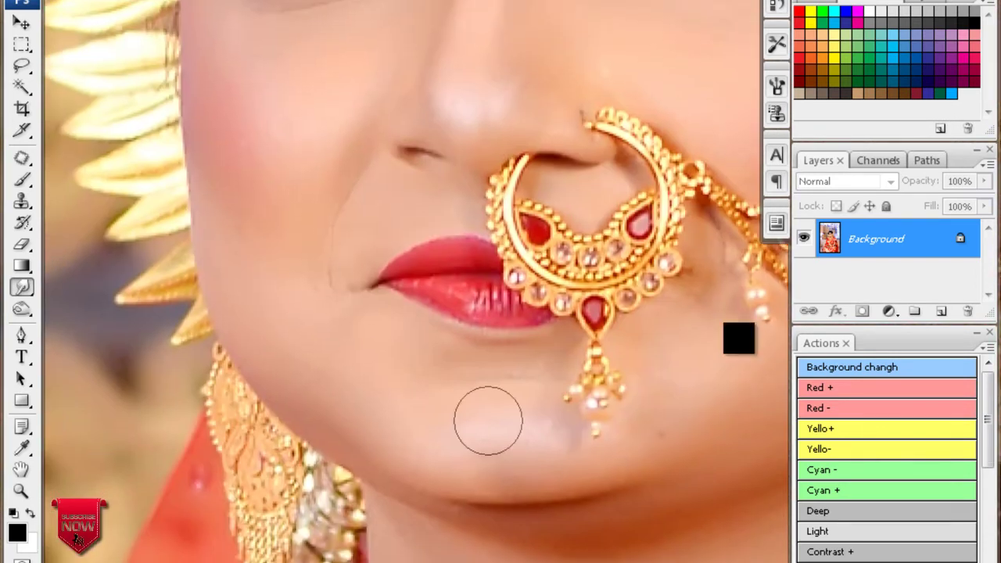
{"action": "scroll", "coordinate": [414, 360], "scroll_direction": "up", "scroll_amount": 2}
{"action": "scroll", "coordinate": [539, 305], "scroll_direction": "up", "scroll_amount": 1}
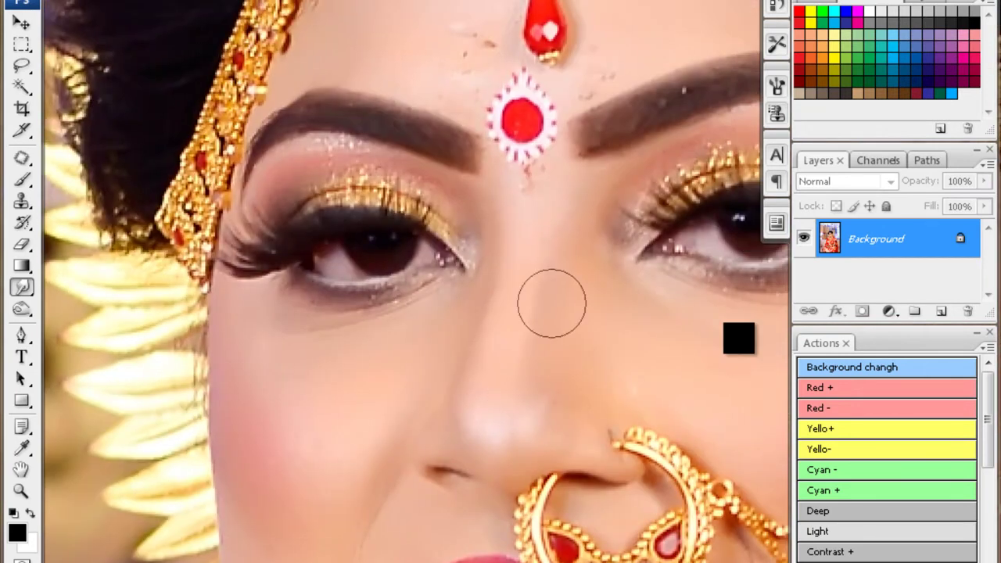
{"action": "scroll", "coordinate": [551, 304], "scroll_direction": "up", "scroll_amount": 2}
{"action": "scroll", "coordinate": [504, 403], "scroll_direction": "up", "scroll_amount": 1}
{"action": "scroll", "coordinate": [505, 402], "scroll_direction": "right", "scroll_amount": 1}
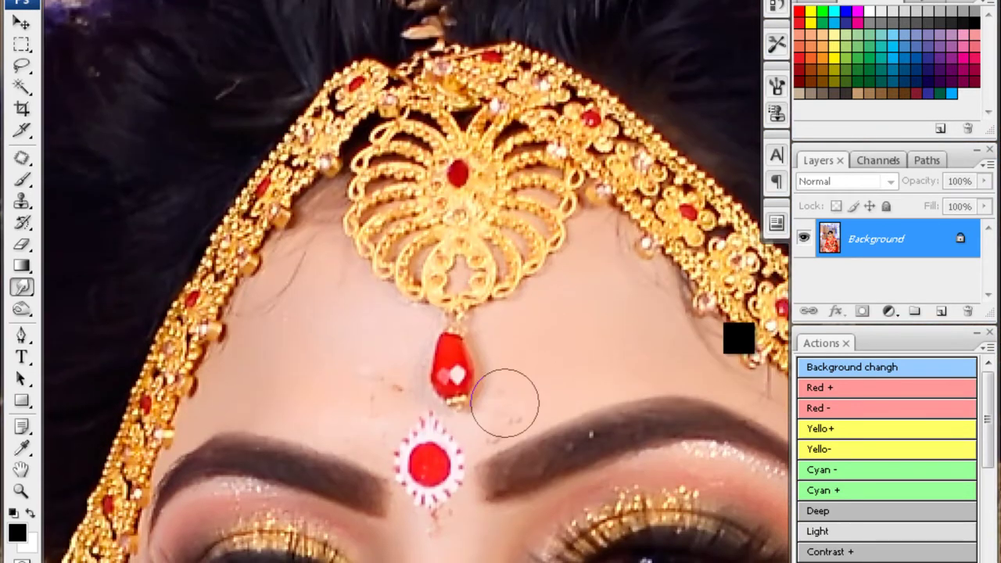
{"action": "key", "text": "ctrl+minus"}
{"action": "key", "text": "ctrl+minus"}
{"action": "key", "text": "ctrl+minus"}
- Save and close the sofa photo, then select the arm in the seated bride photo
{"action": "key", "text": "ctrl+w"}
{"action": "key", "text": "n"}
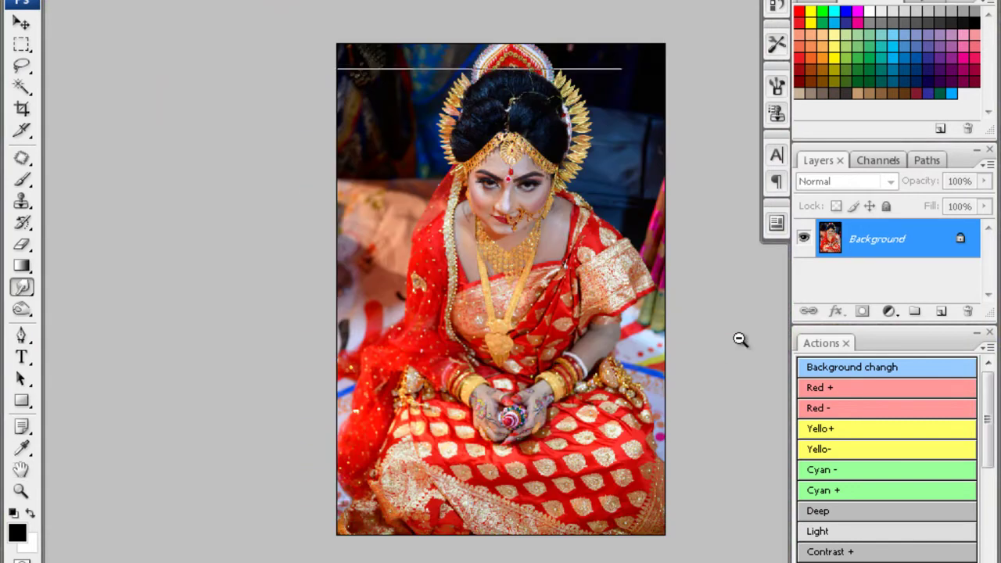
{"action": "key", "text": "c"}
{"action": "key", "text": "ctrl+plus"}
{"action": "key", "text": "ctrl+plus"}
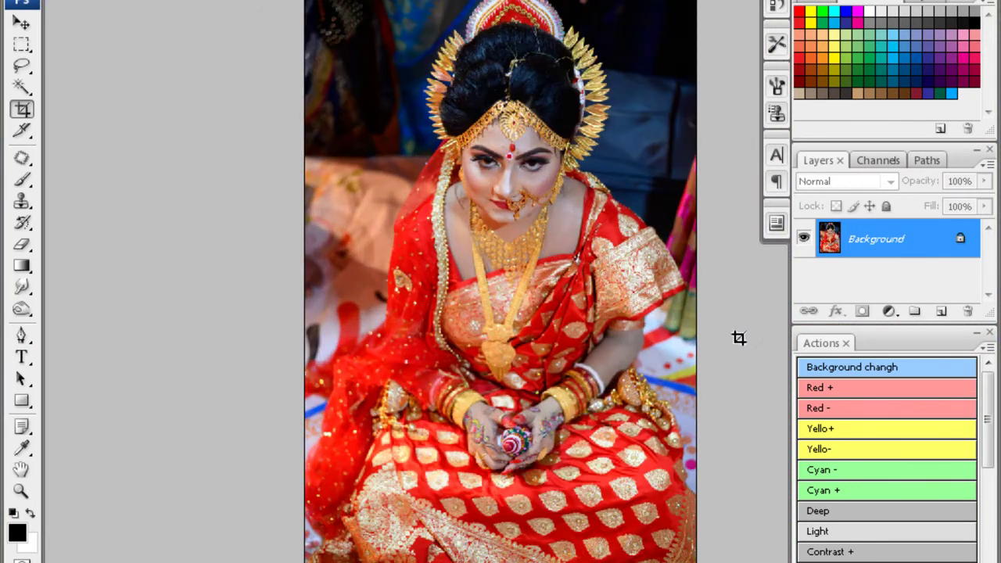
{"action": "key", "text": "ctrl+plus"}
{"action": "key", "text": "w"}
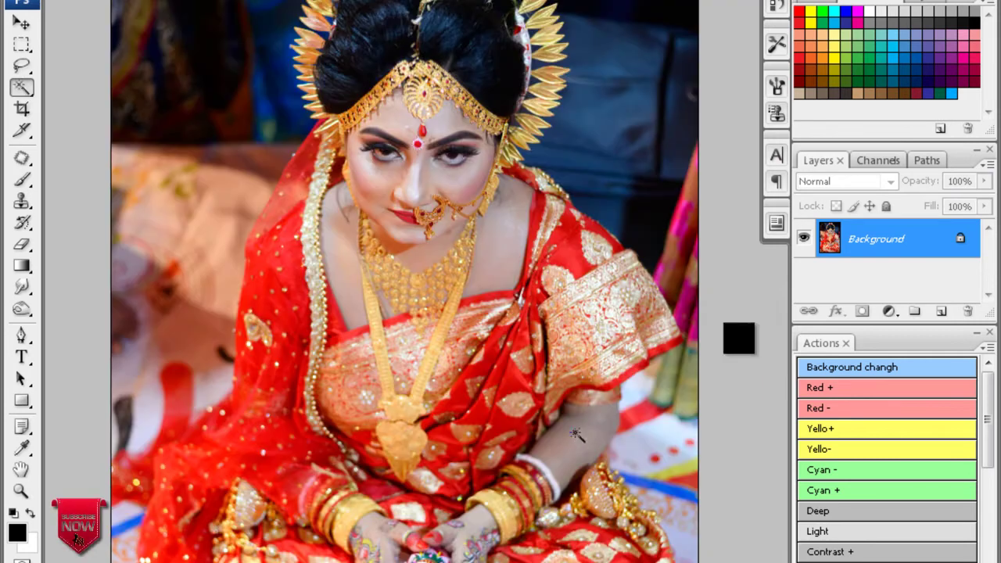
{"action": "left_click", "coordinate": [563, 478]}
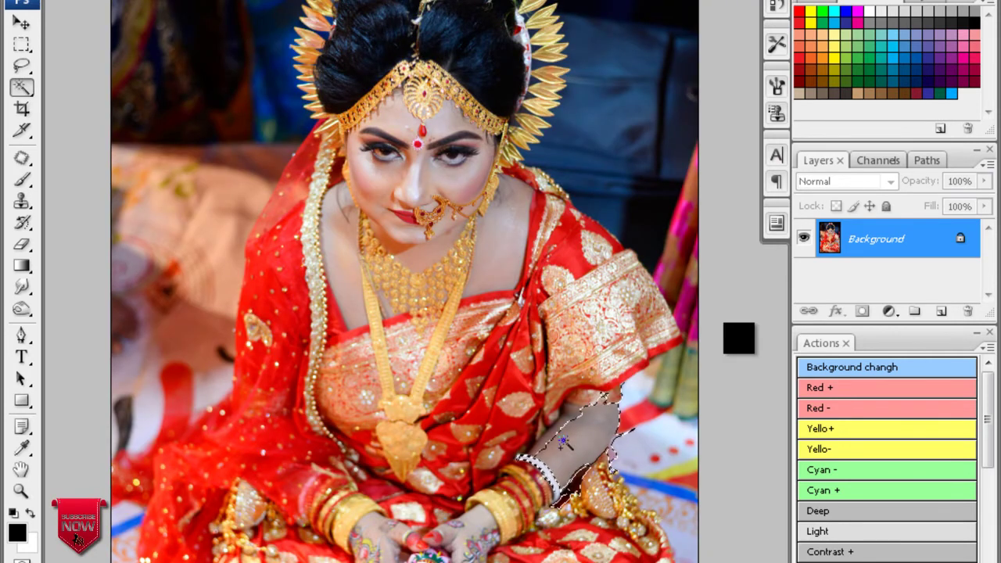
- Add the hand to the arm selection, feather it 20 px, and apply Color Balance Red +30
{"action": "left_click", "coordinate": [481, 538], "text": "shift"}
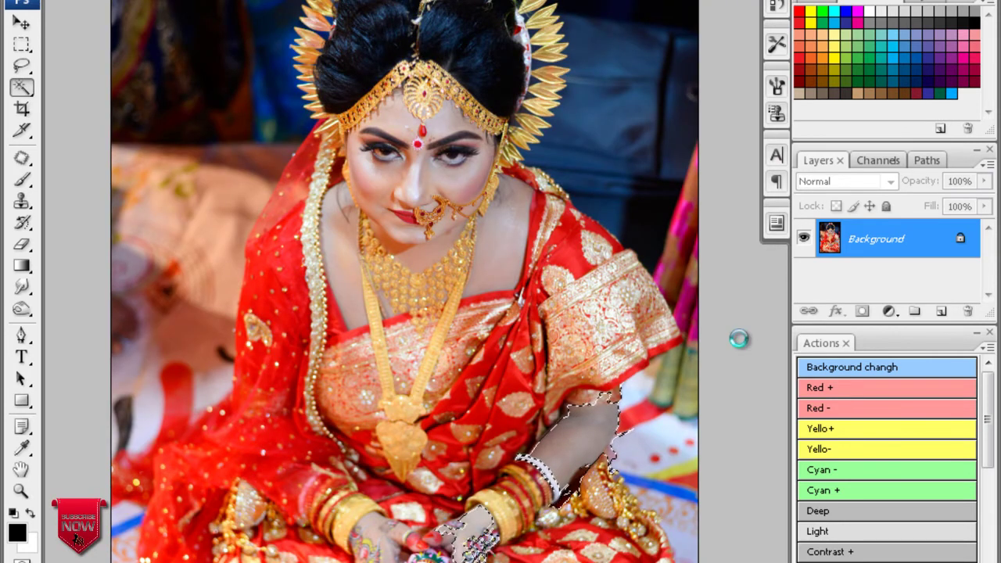
{"action": "key", "text": "ctrl+alt+d"}
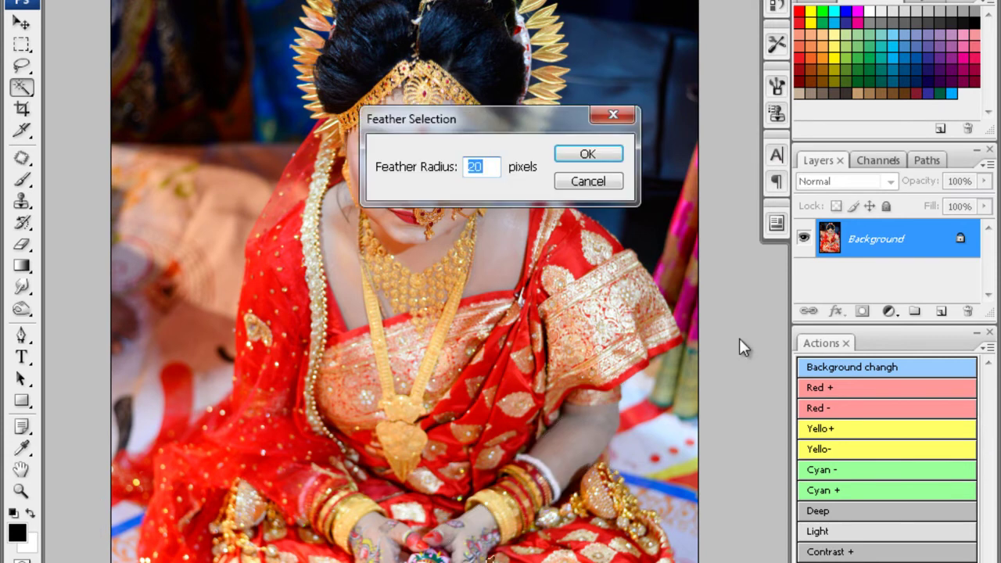
{"action": "key", "text": "Return"}
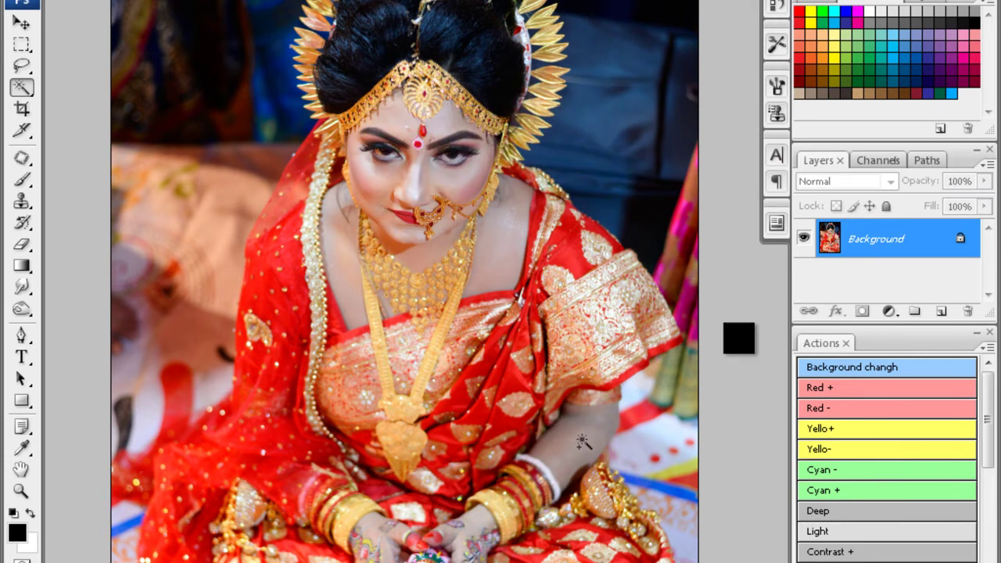
{"action": "key", "text": "ctrl+alt+d"}
{"action": "key", "text": "Return"}
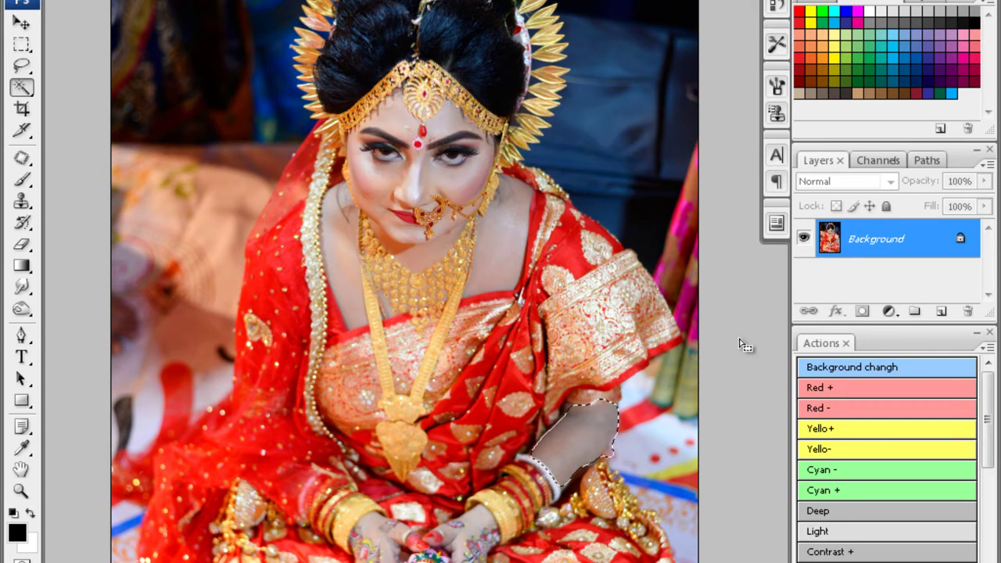
{"action": "key", "text": "ctrl+b"}
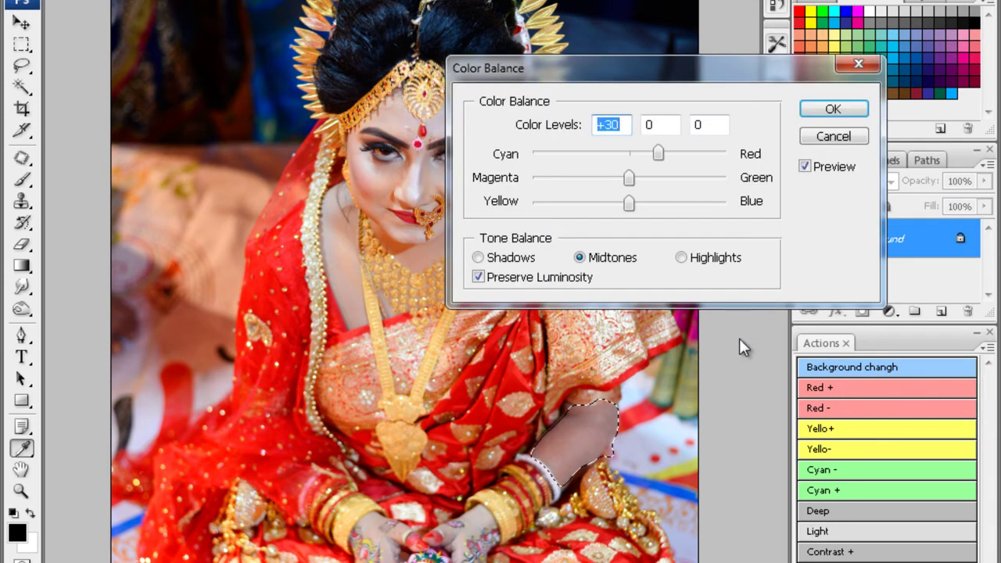
{"action": "key", "text": "Return"}
- Apply Noiseware noise reduction with the default profile to the seated bride photo
{"action": "key", "text": "ctrl+plus"}
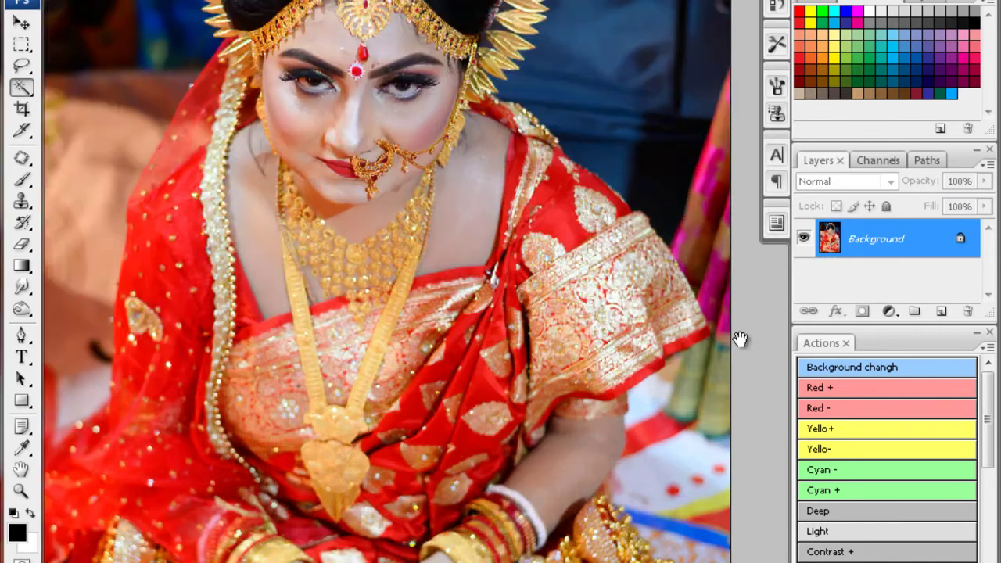
{"action": "key", "text": "ctrl+alt+f"}
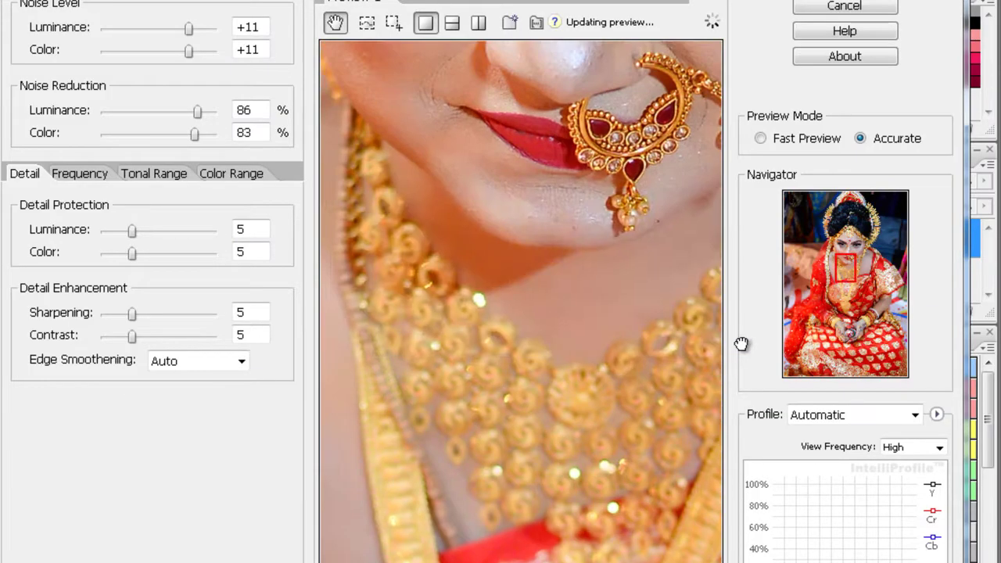
{"action": "key", "text": "Return"}
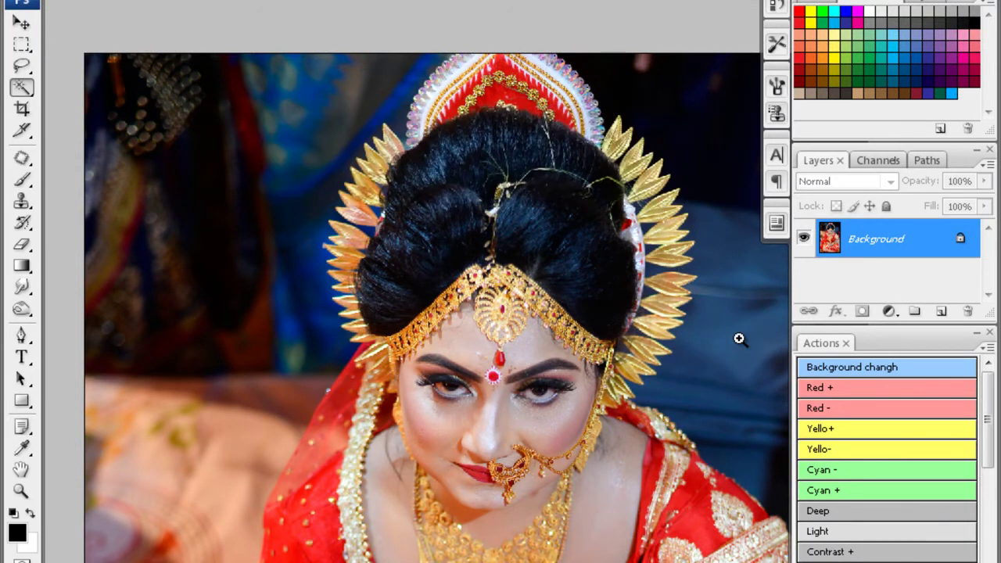
- Smooth the skin on the bride's cheeks and nose with the retouching brush
{"action": "key", "text": "ctrl+plus"}
{"action": "key", "text": "ctrl+plus"}
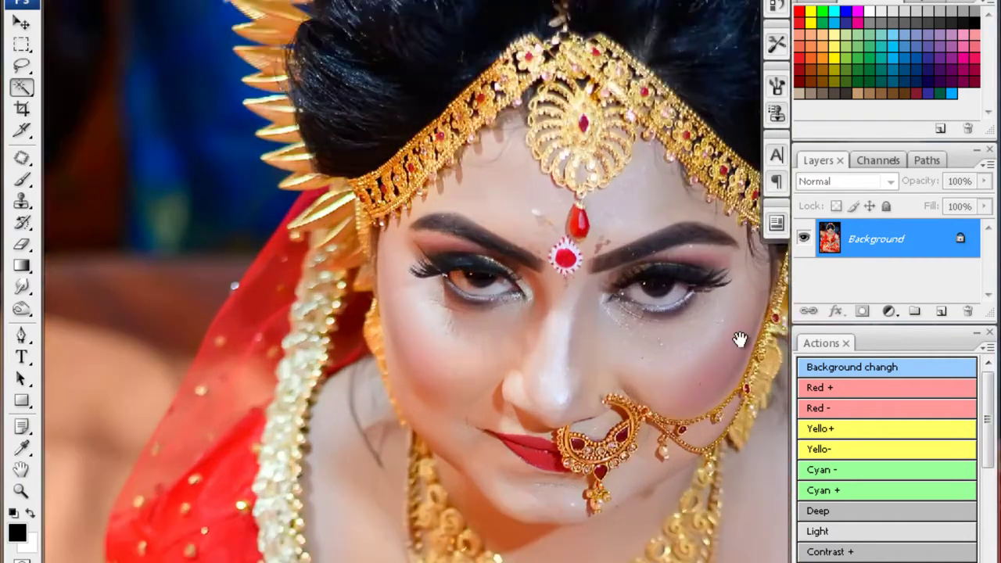
{"action": "key", "text": "o"}
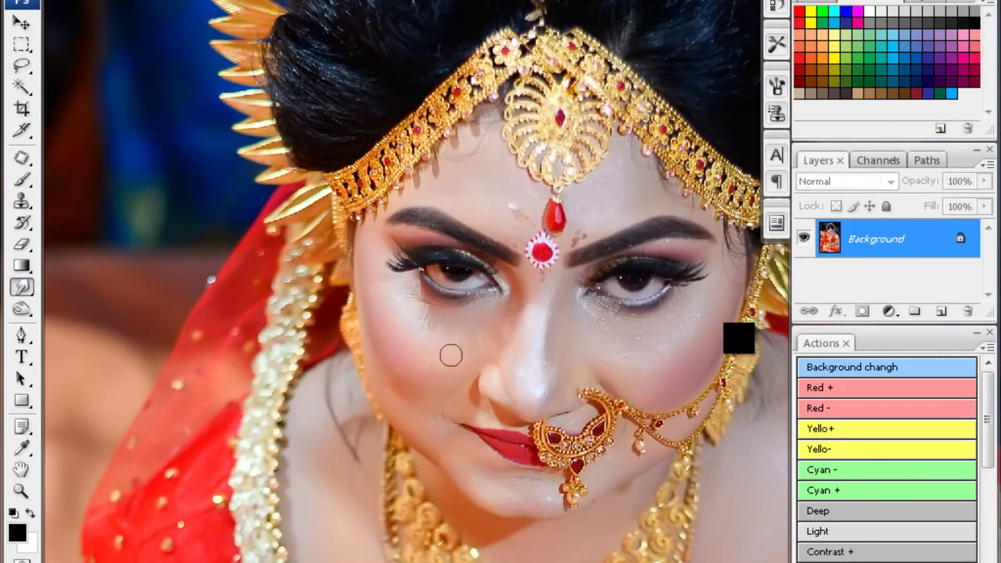
{"action": "scroll", "coordinate": [449, 353], "scroll_direction": "up", "scroll_amount": 1}
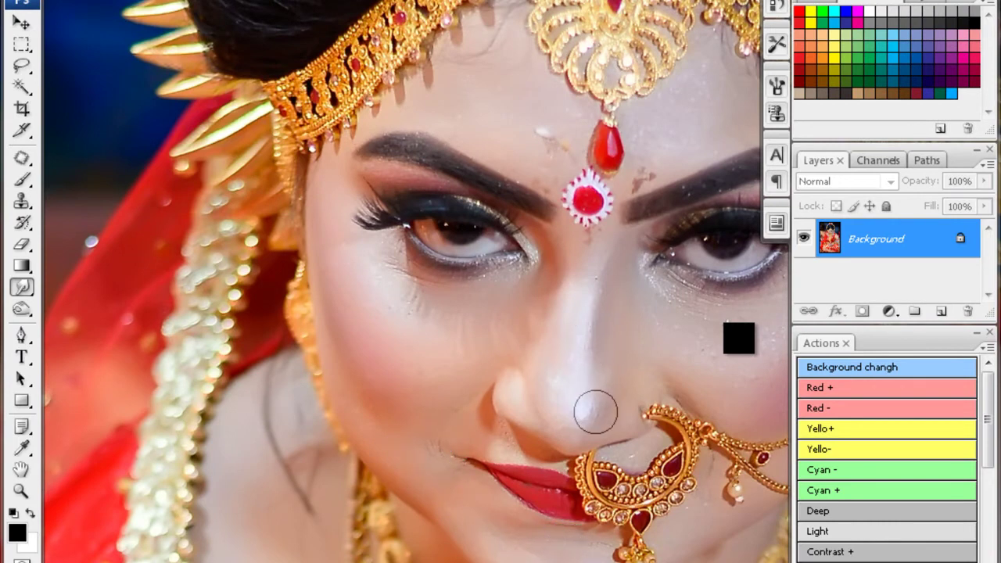
{"action": "scroll", "coordinate": [599, 334], "scroll_direction": "right", "scroll_amount": 3}
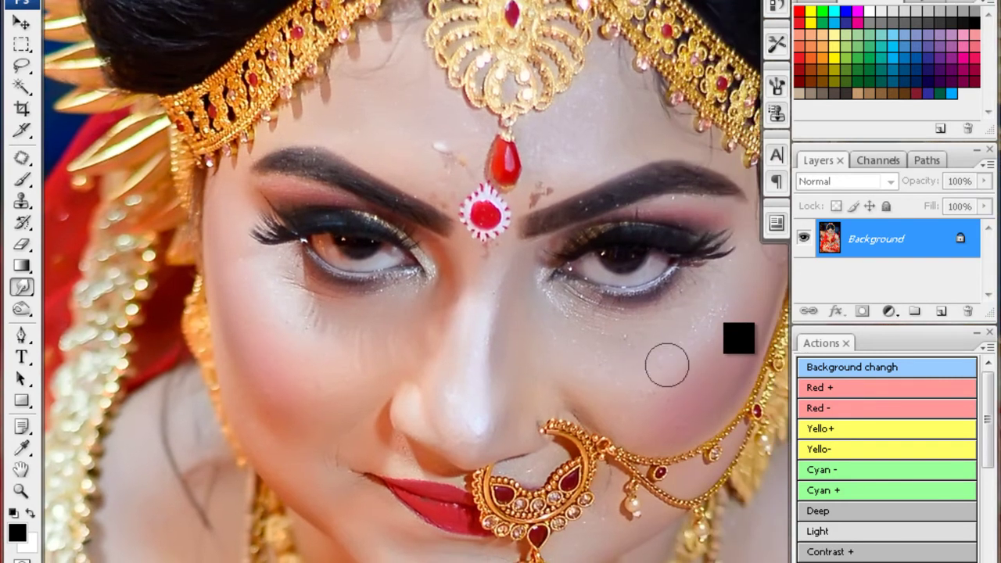
{"action": "scroll", "coordinate": [541, 301], "scroll_direction": "up", "scroll_amount": 3}
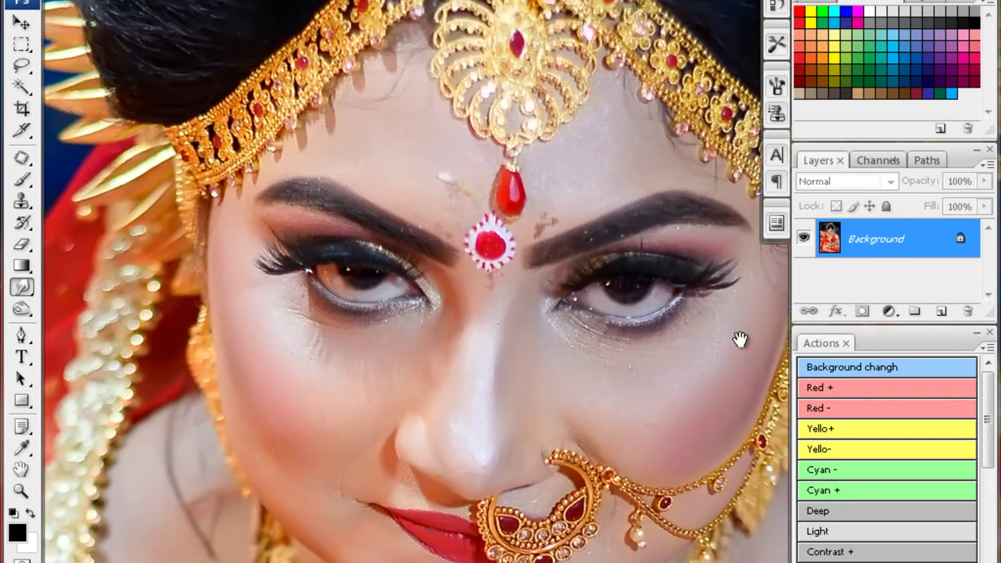
{"action": "scroll", "coordinate": [469, 282], "scroll_direction": "left", "scroll_amount": 1}
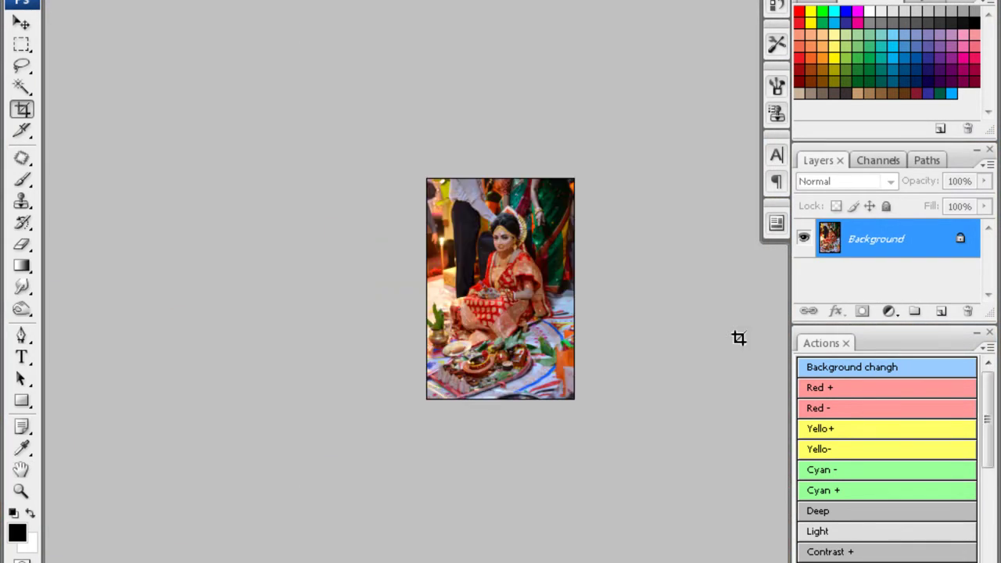
- Feather the arm and hand selection and apply Color Balance +24, 0, -18
{"action": "key", "text": "ctrl+plus"}
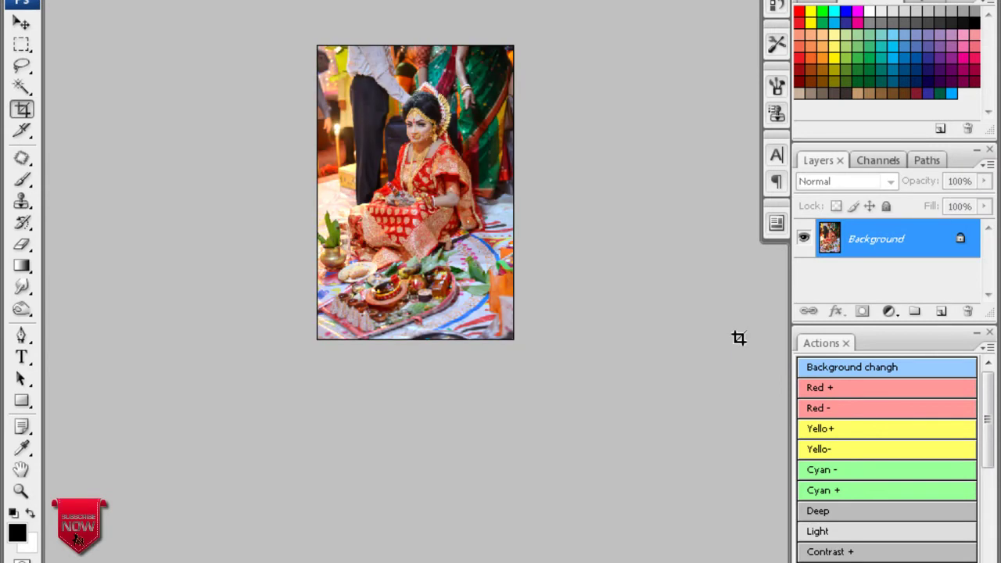
{"action": "key", "text": "ctrl+plus"}
{"action": "key", "text": "ctrl+plus"}
{"action": "key", "text": "ctrl+plus"}
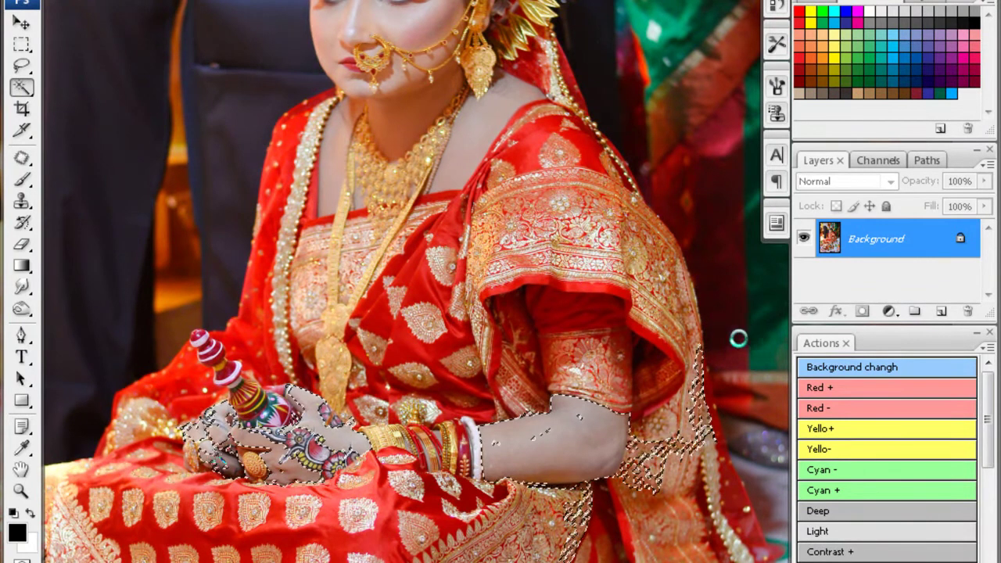
{"action": "key", "text": "ctrl+alt+d"}
{"action": "key", "text": "Return"}
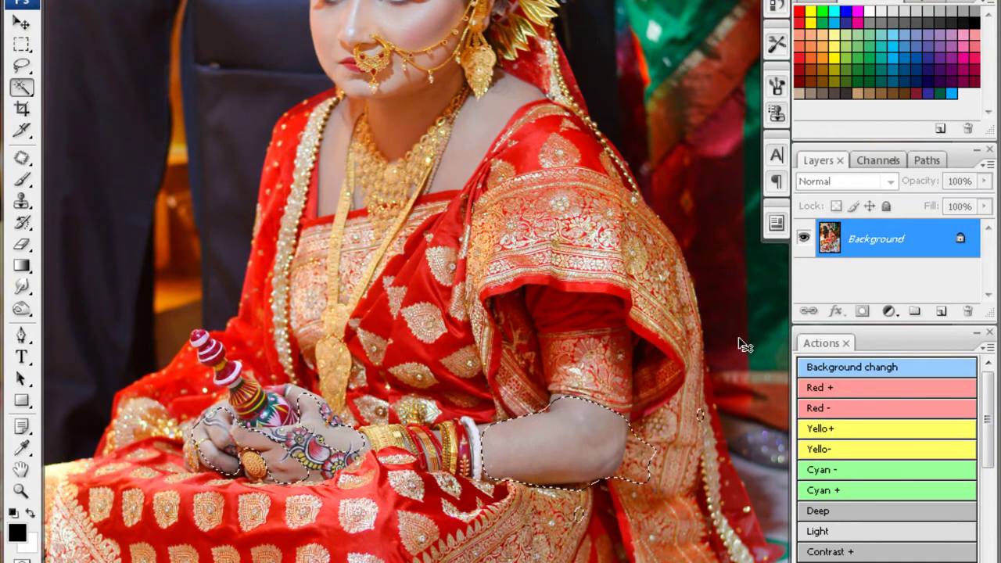
{"action": "key", "text": "ctrl+b"}
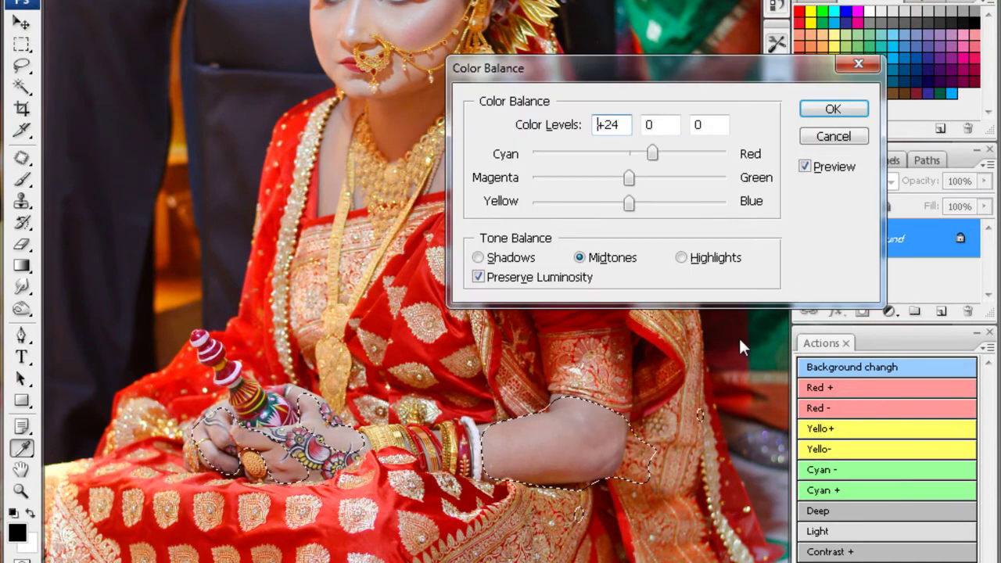
{"action": "type", "text": "-18"}
{"action": "key", "text": "Return"}
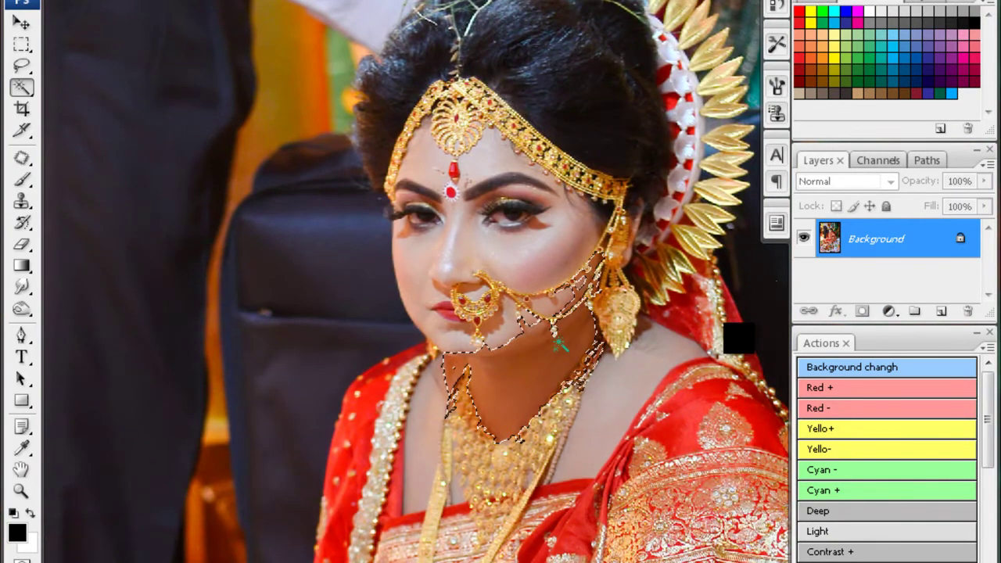
- Feather the neck selection 20 px, colour-balance it, and apply Noiseware noise reduction
{"action": "key", "text": "ctrl+alt+d"}
{"action": "key", "text": "Return"}
{"action": "key", "text": "ctrl+b"}
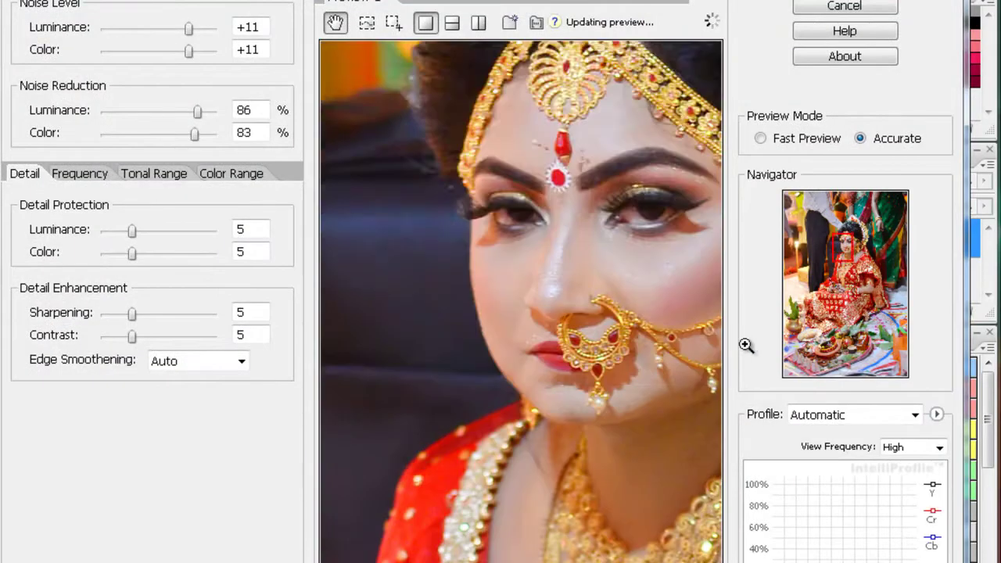
{"action": "key", "text": "Return"}
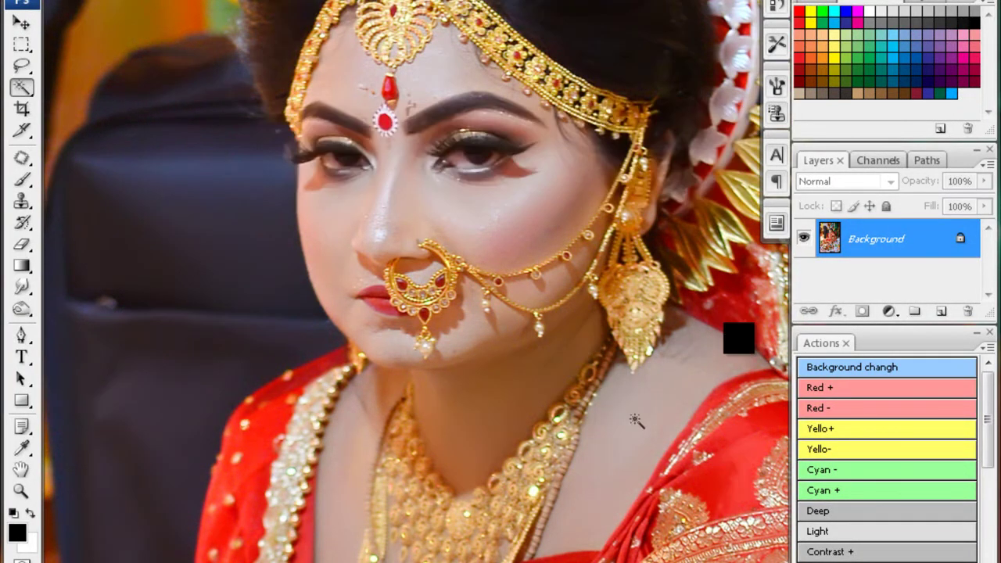
- Select and feather the shoulder skin, warming it with a +43 red colour balance
{"action": "left_click", "coordinate": [685, 345]}
{"action": "key", "text": "ctrl+alt+d"}
{"action": "key", "text": "Return"}
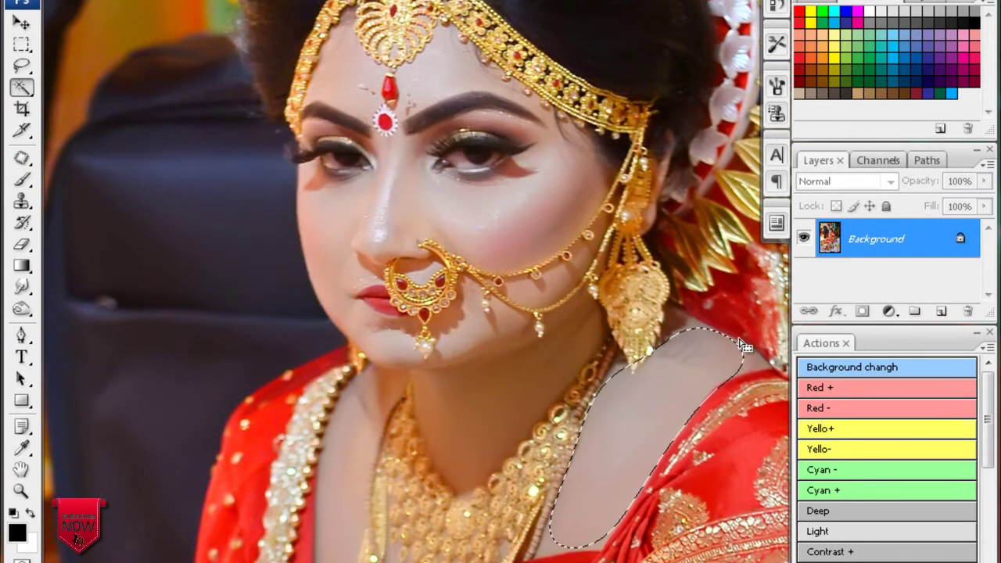
{"action": "key", "text": "ctrl+b"}
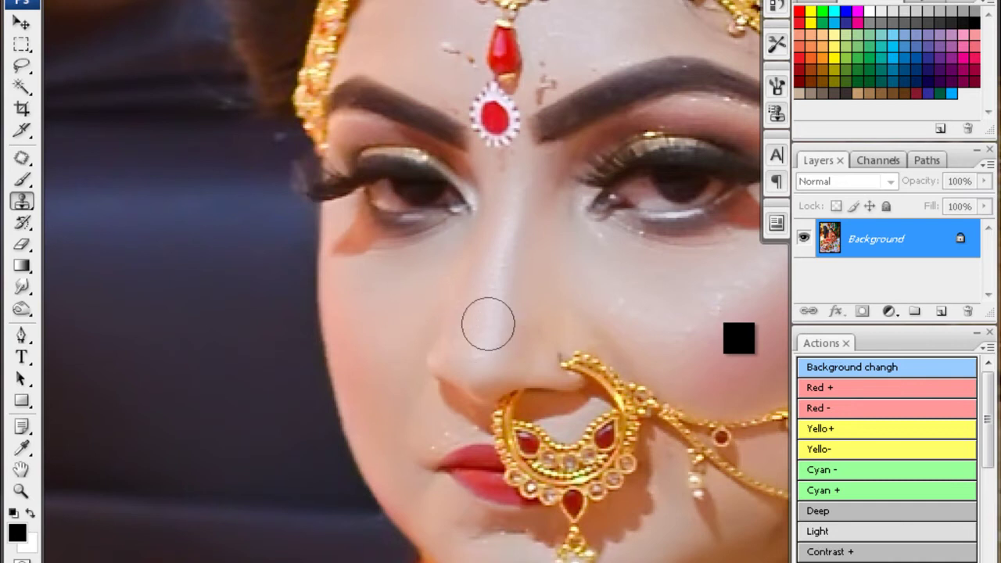
- Bring the bride's face into view and blur her cheek skin by hand
{"action": "left_click_drag", "start_coordinate": [410, 439], "coordinate": [423, 346]}
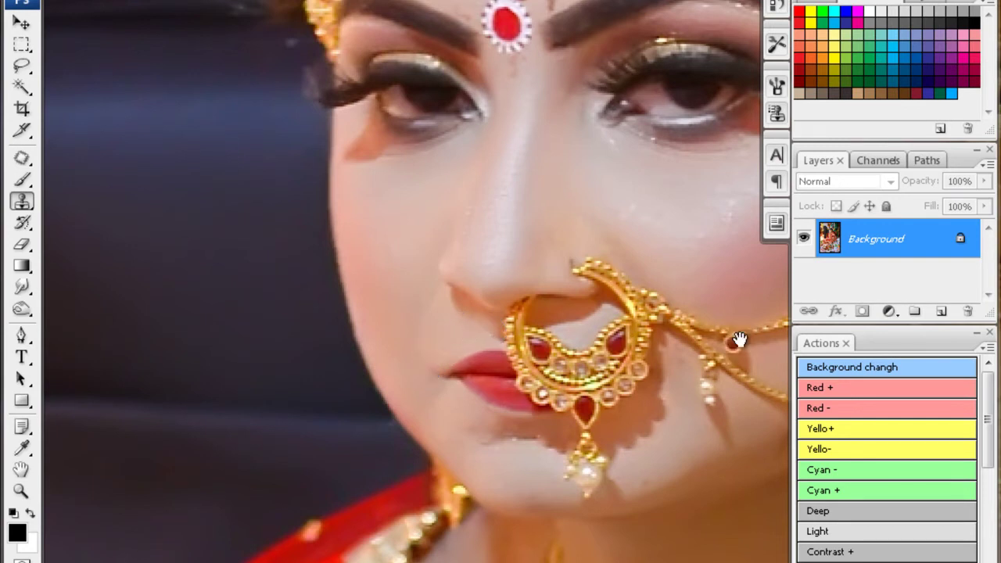
{"action": "scroll", "coordinate": [739, 340], "scroll_direction": "up", "scroll_amount": 3}
{"action": "scroll", "coordinate": [738, 340], "scroll_direction": "up", "scroll_amount": 3}
{"action": "key", "text": "r"}
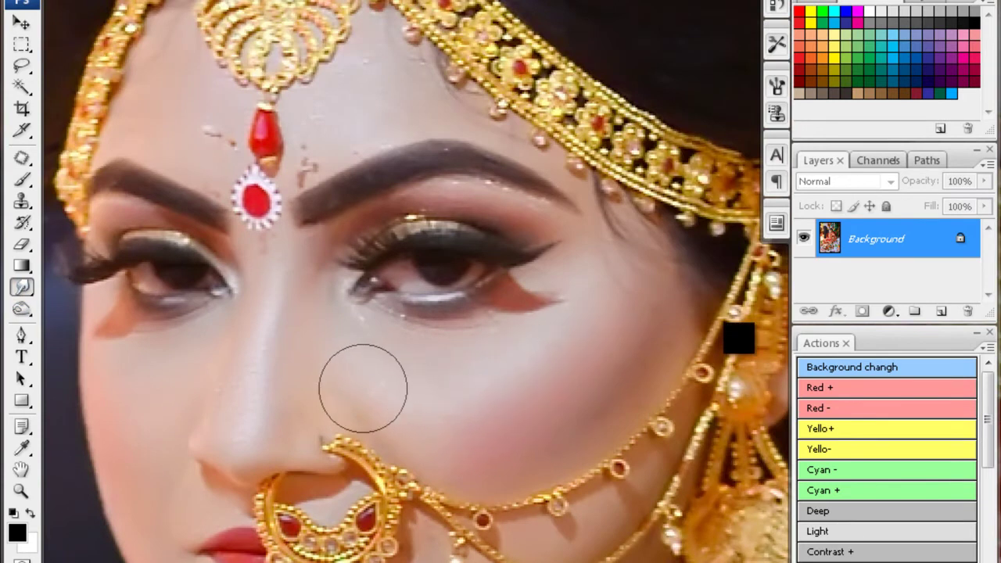
- Close the finished portrait without saving and ready the next photo for cropping
{"action": "key", "text": "ctrl+0"}
{"action": "key", "text": "ctrl+w"}
{"action": "key", "text": "n"}
{"action": "key", "text": "c"}
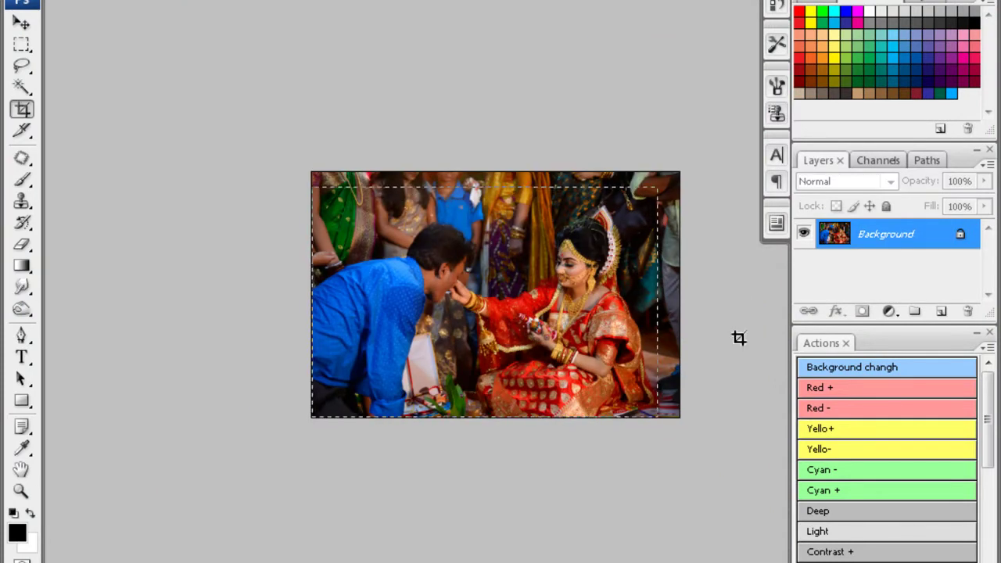
- Commit the crop on the blue-shirt feeding photo and zoom it to fill the view
{"action": "key", "text": "Return"}
{"action": "key", "text": "ctrl+0"}
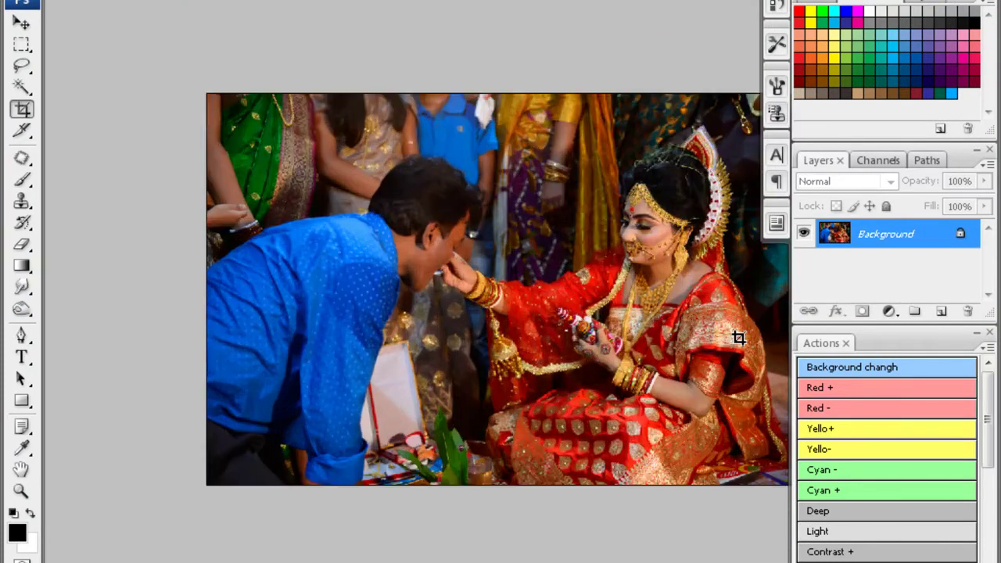
{"action": "key", "text": "alt+i"}
{"action": "key", "text": "Escape"}
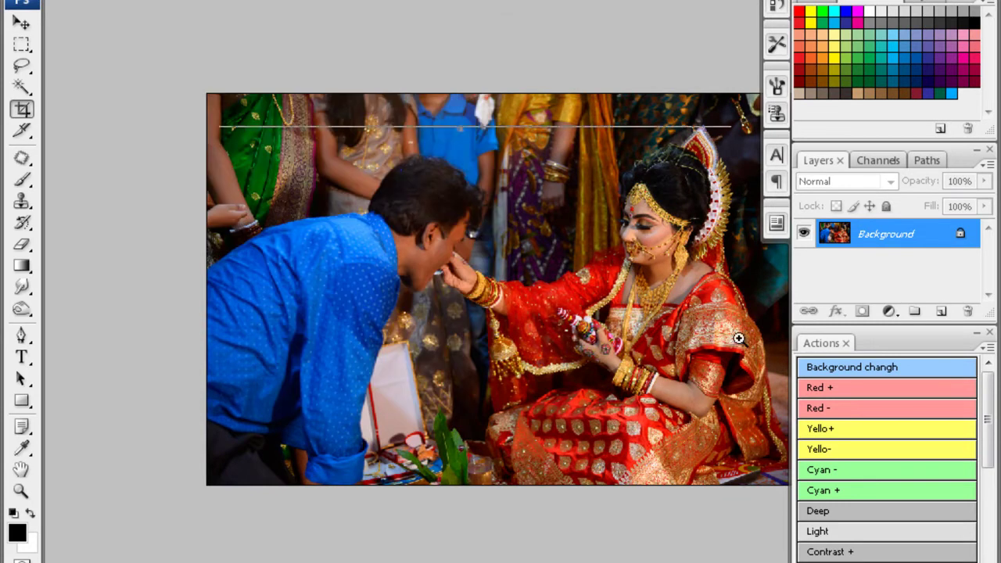
{"action": "key", "text": "ctrl+plus"}
- Brighten the photo with an upward Curves bend and a Levels midtone of 1.14
{"action": "key", "text": "ctrl+m"}
{"action": "left_click_drag", "start_coordinate": [737, 339], "coordinate": [737, 335]}
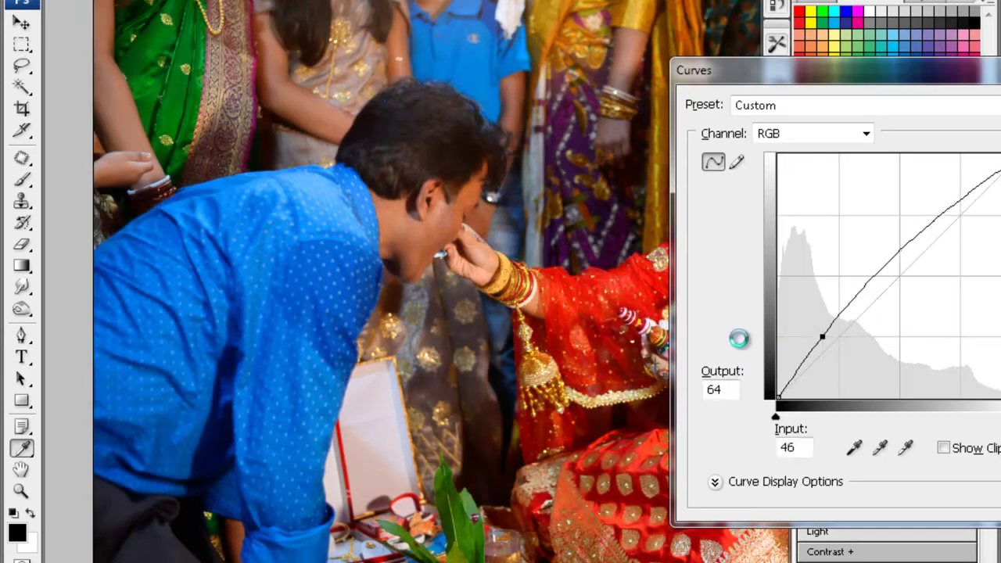
{"action": "key", "text": "Return"}
{"action": "scroll", "coordinate": [737, 338], "scroll_direction": "up", "scroll_amount": 3}
{"action": "key", "text": "ctrl+l"}
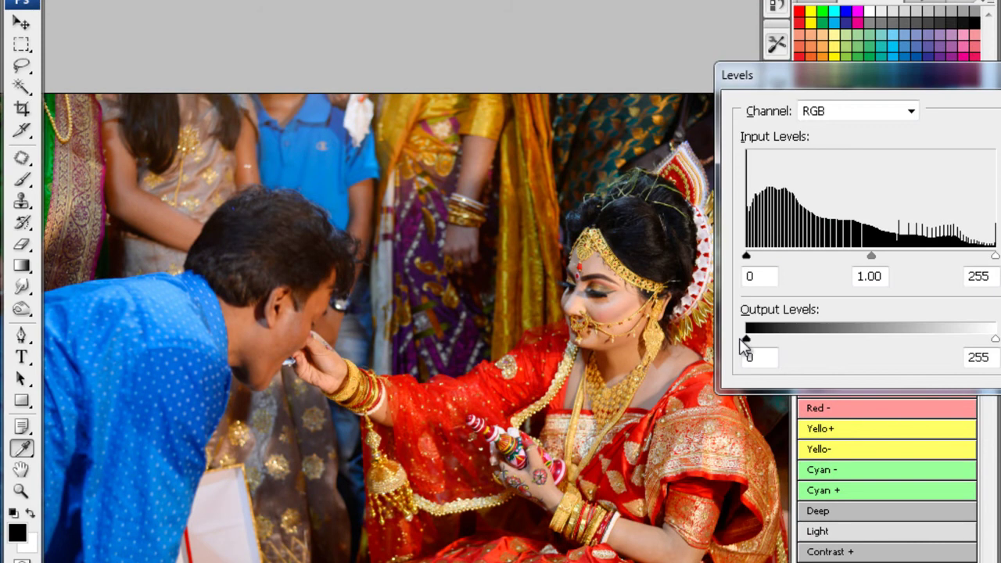
{"action": "key", "text": "Return"}
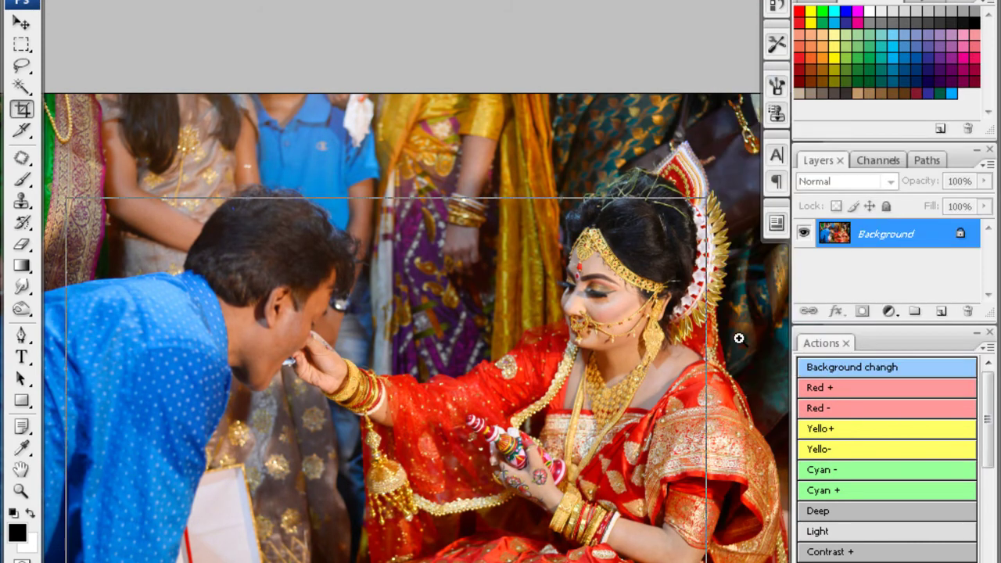
{"action": "scroll", "coordinate": [738, 339], "scroll_direction": "up", "scroll_amount": 2}
- Quick Select the man's face and hand and feather the selection
{"action": "key", "text": "w"}
{"action": "left_click_drag", "start_coordinate": [310, 430], "coordinate": [301, 473]}
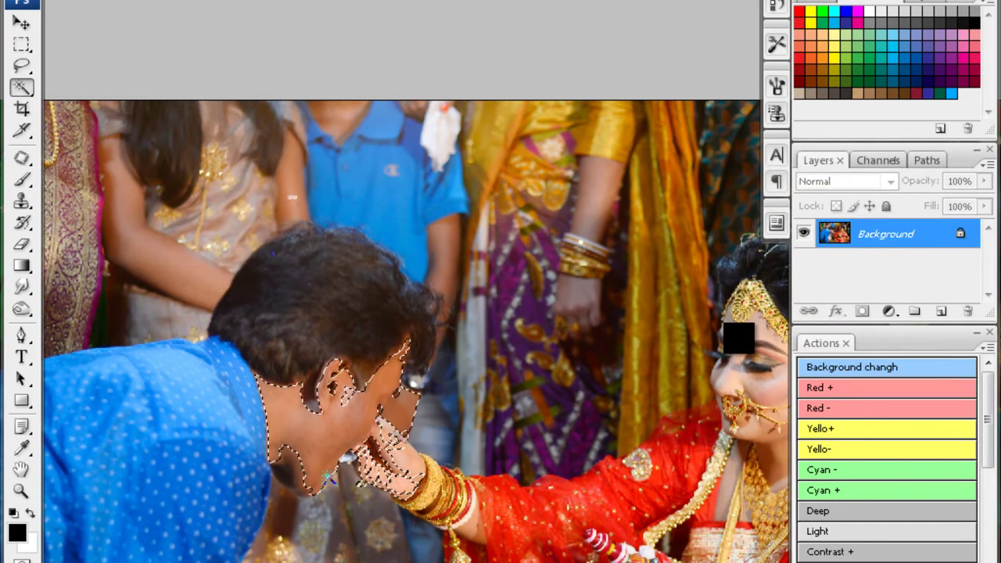
{"action": "key", "text": "alt+ctrl+d"}
{"action": "key", "text": "Return"}
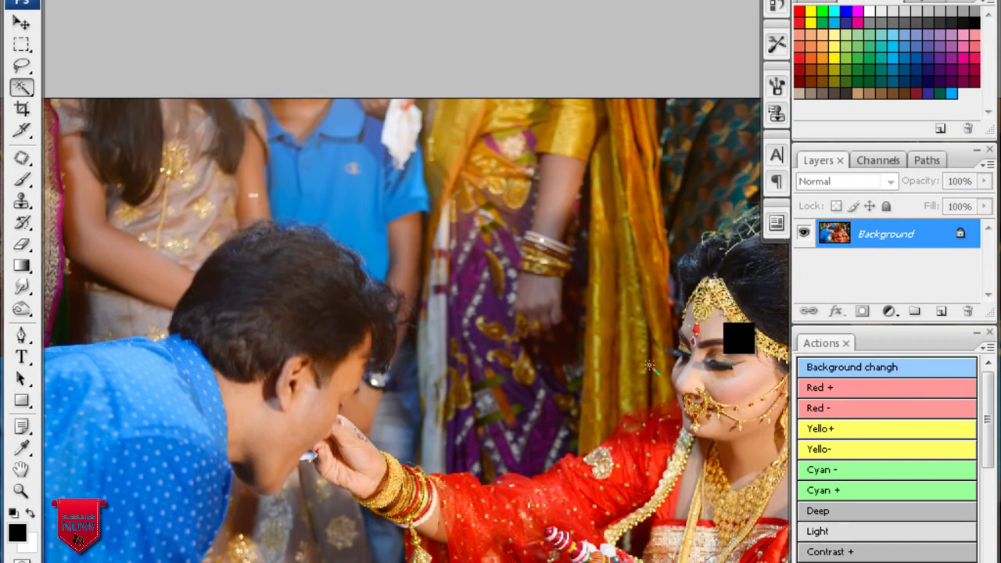
- Feather the bride's face selection by 20 pixels
{"action": "scroll", "coordinate": [649, 365], "scroll_direction": "up", "scroll_amount": 1}
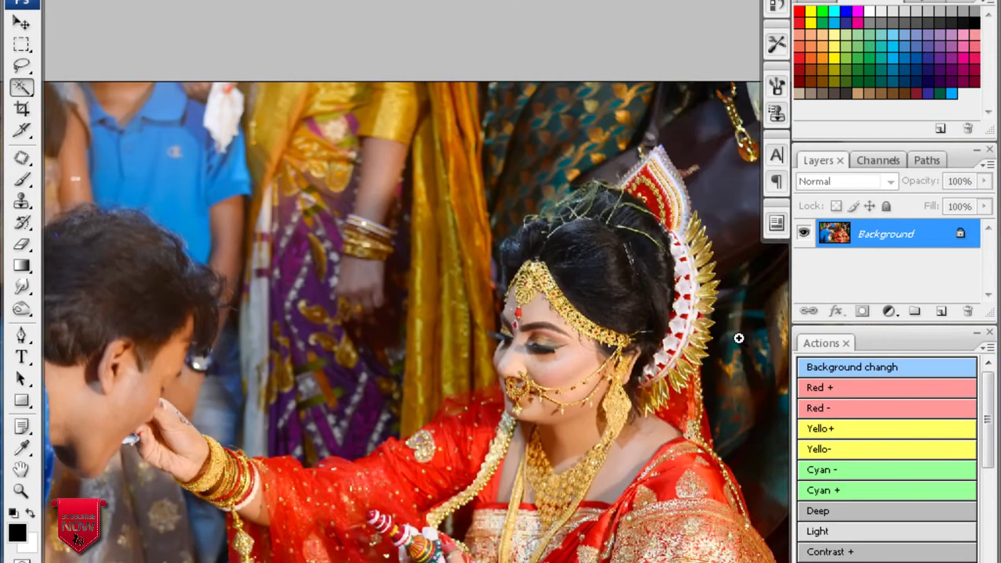
{"action": "scroll", "coordinate": [648, 365], "scroll_direction": "up", "scroll_amount": 1}
{"action": "scroll", "coordinate": [648, 365], "scroll_direction": "up", "scroll_amount": 1}
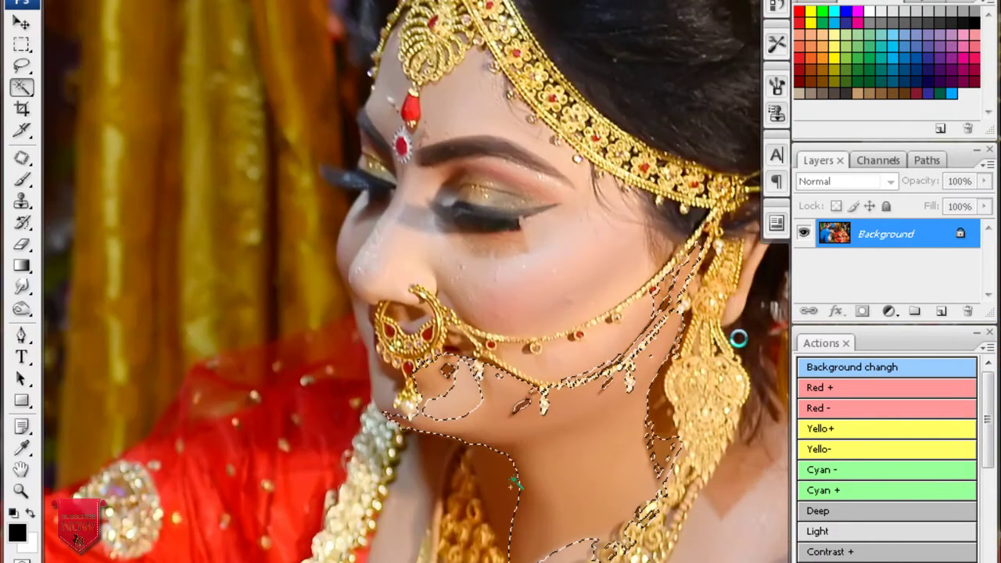
{"action": "key", "text": "ctrl+alt+d"}
{"action": "key", "text": "Return"}
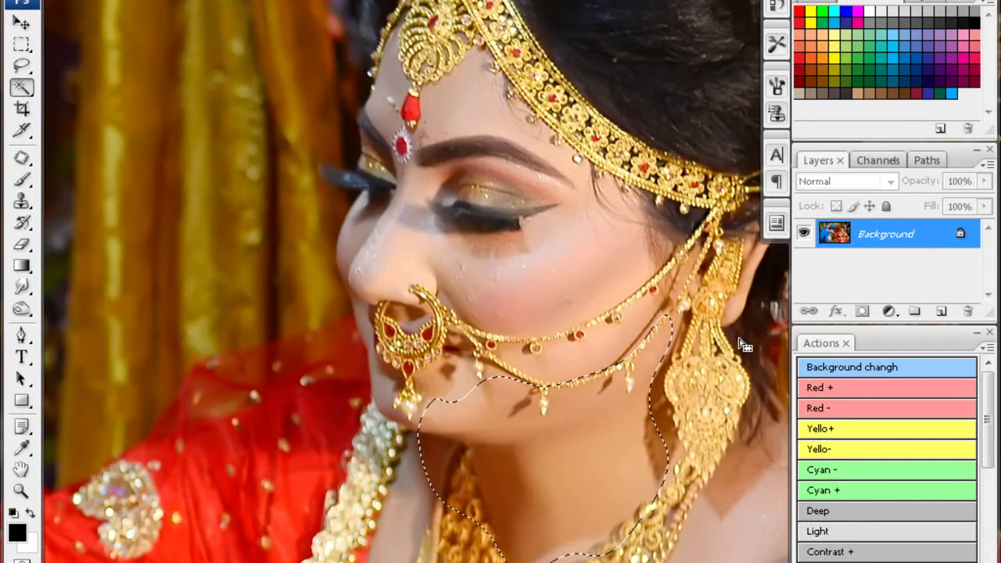
- Blur the bride's cheek skin by hand, then zoom out to her head and shoulders
{"action": "scroll", "coordinate": [742, 345], "scroll_direction": "up", "scroll_amount": 1}
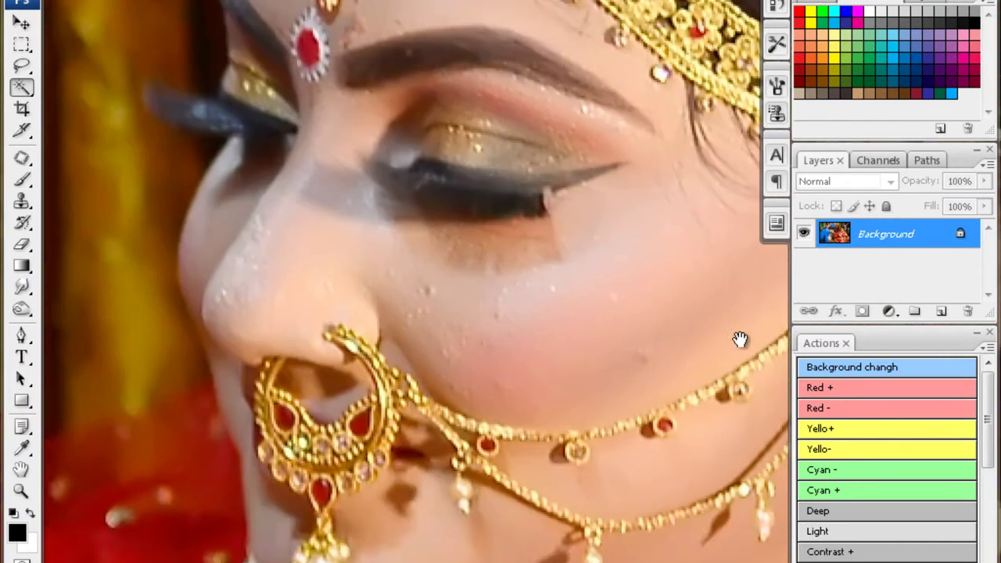
{"action": "scroll", "coordinate": [740, 340], "scroll_direction": "up", "scroll_amount": 1}
{"action": "scroll", "coordinate": [739, 339], "scroll_direction": "up", "scroll_amount": 1}
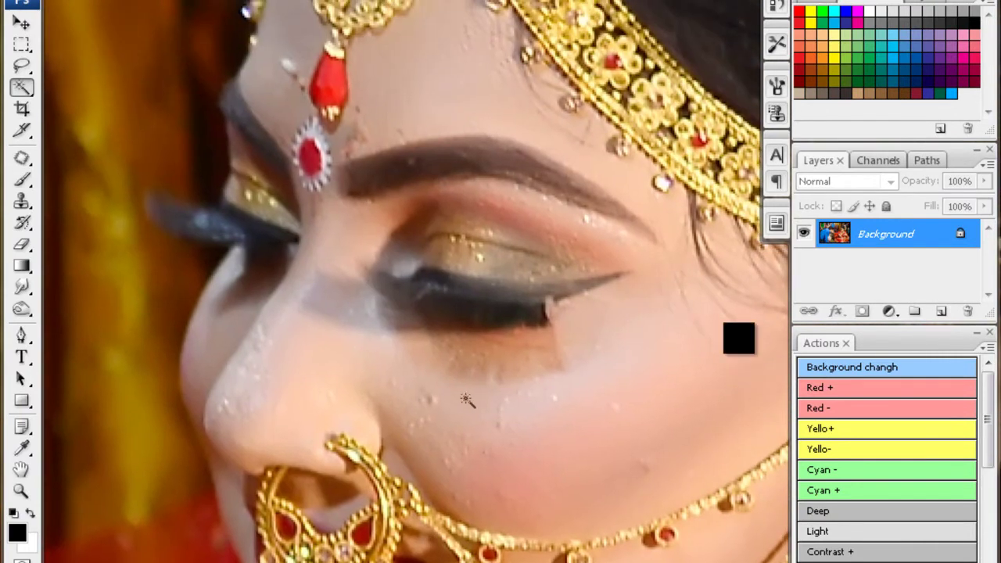
{"action": "key", "text": "r"}
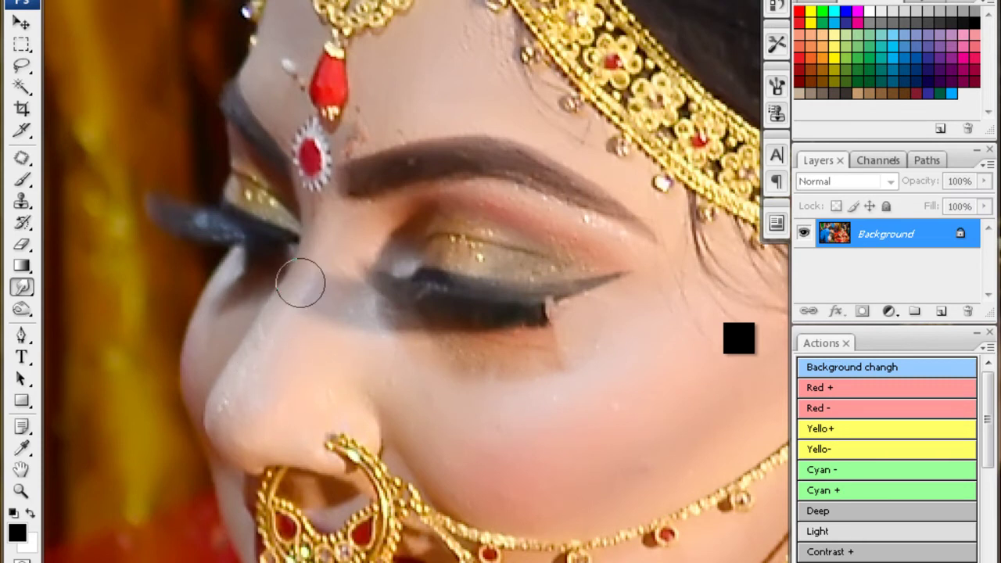
{"action": "key", "text": "ctrl+0"}
{"action": "left_click", "coordinate": [738, 338]}
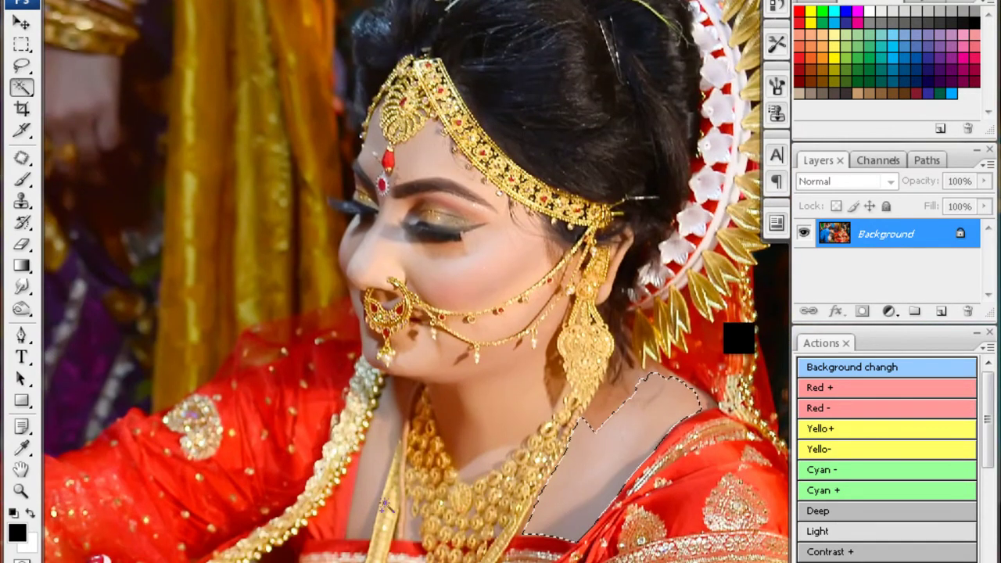
- Feather the neck selection and apply Color Balance -16, 0, -9 to it
{"action": "key", "text": "ctrl+alt+d"}
{"action": "key", "text": "Return"}
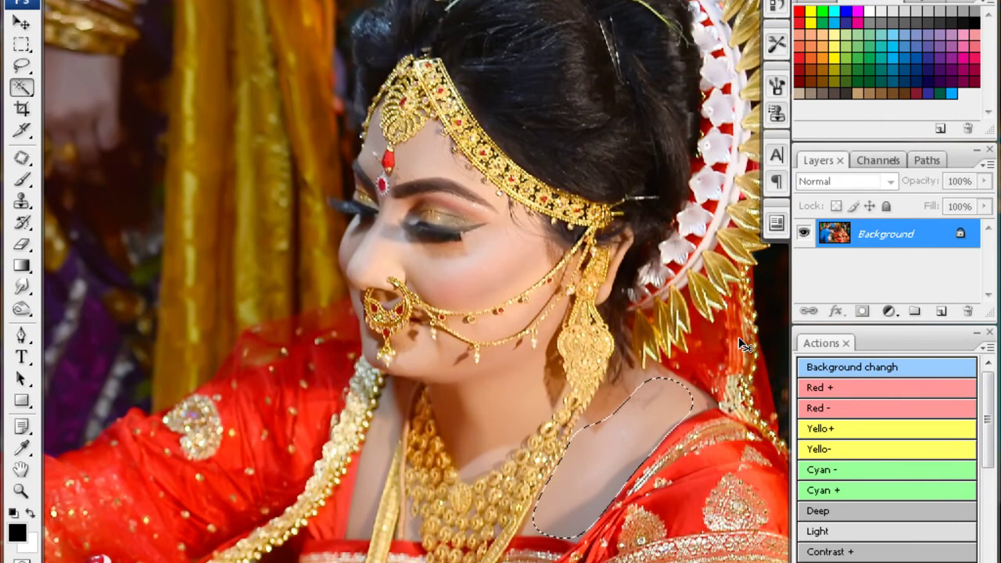
{"action": "key", "text": "ctrl+b"}
{"action": "type", "text": "-16"}
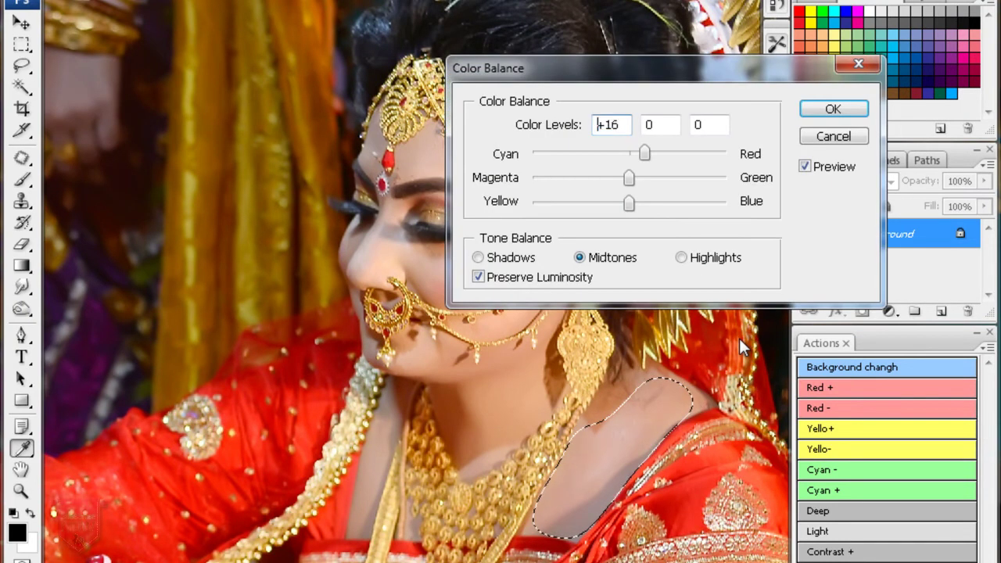
{"action": "key", "text": "Tab"}
{"action": "key", "text": "Tab"}
{"action": "type", "text": "-9"}
{"action": "key", "text": "Return"}
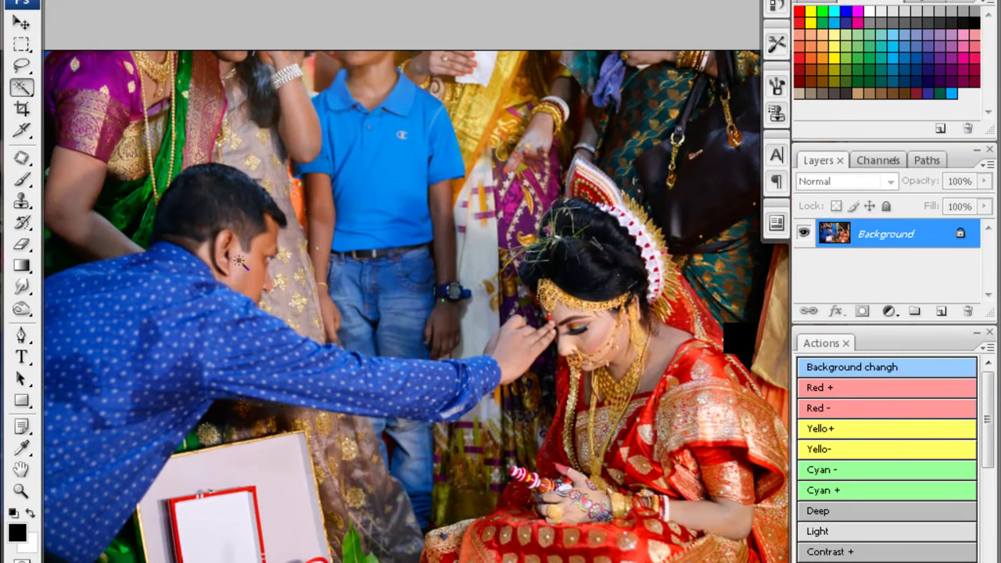
- Lasso a freehand area of the ceremony photo and feather its edges
{"action": "left_click", "coordinate": [239, 262]}
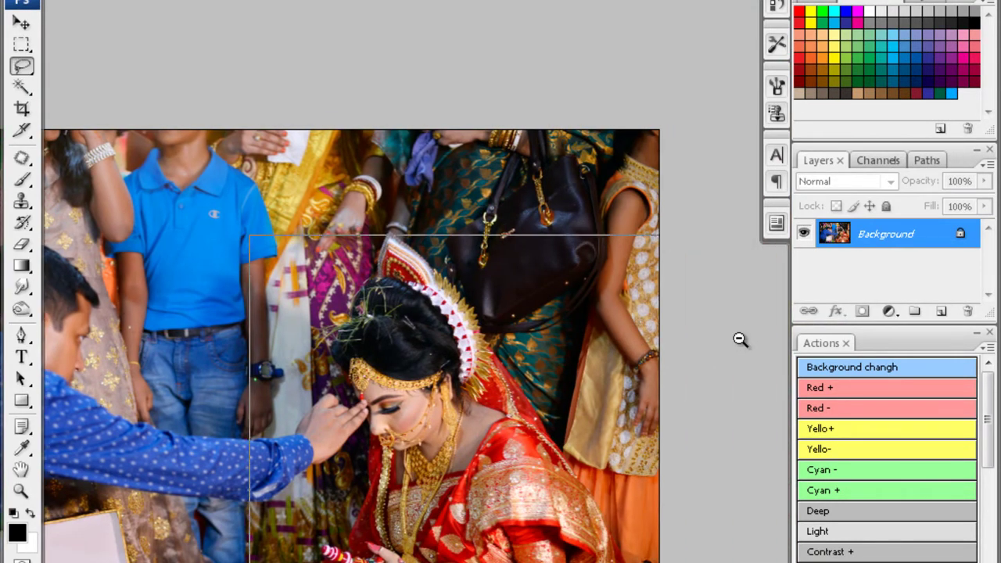
{"action": "left_click", "coordinate": [737, 339], "text": "alt"}
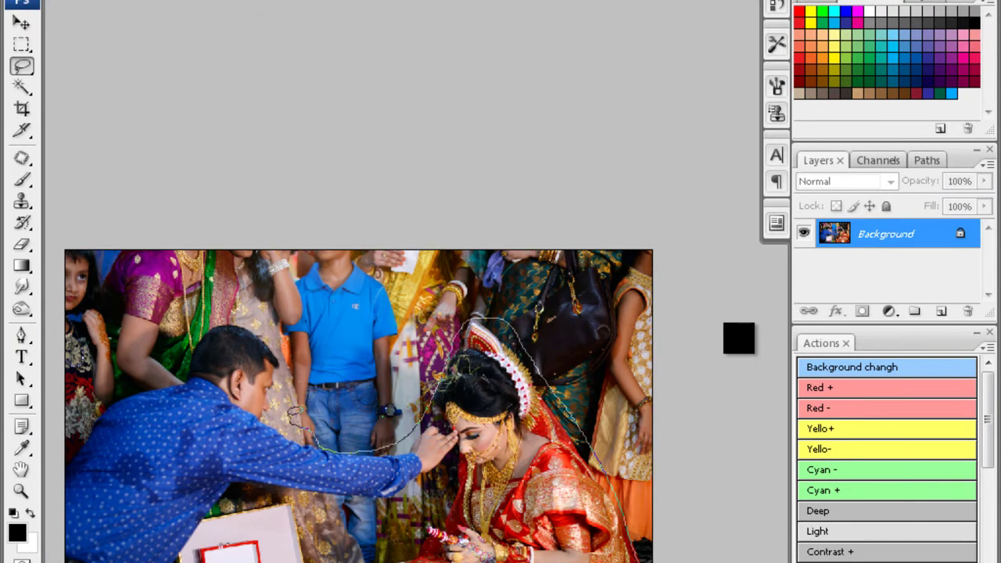
{"action": "left_click_drag", "start_coordinate": [739, 338], "coordinate": [726, 217]}
{"action": "key", "text": "ctrl+alt+d"}
{"action": "key", "text": "Return"}
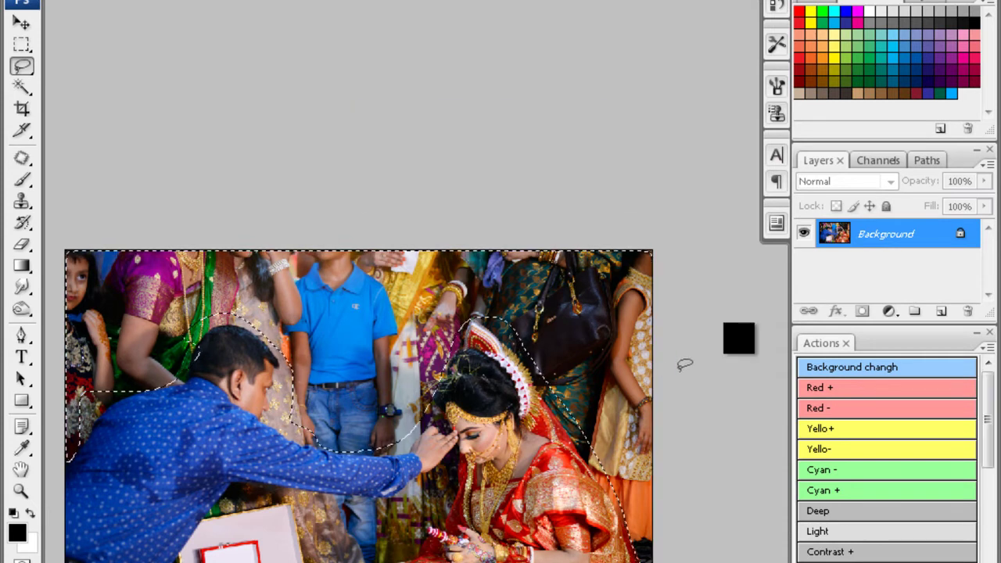
- Darken the selection with a Curves point at Input 95 / Output 72
{"action": "key", "text": "ctrl+m"}
{"action": "key", "text": "Escape"}
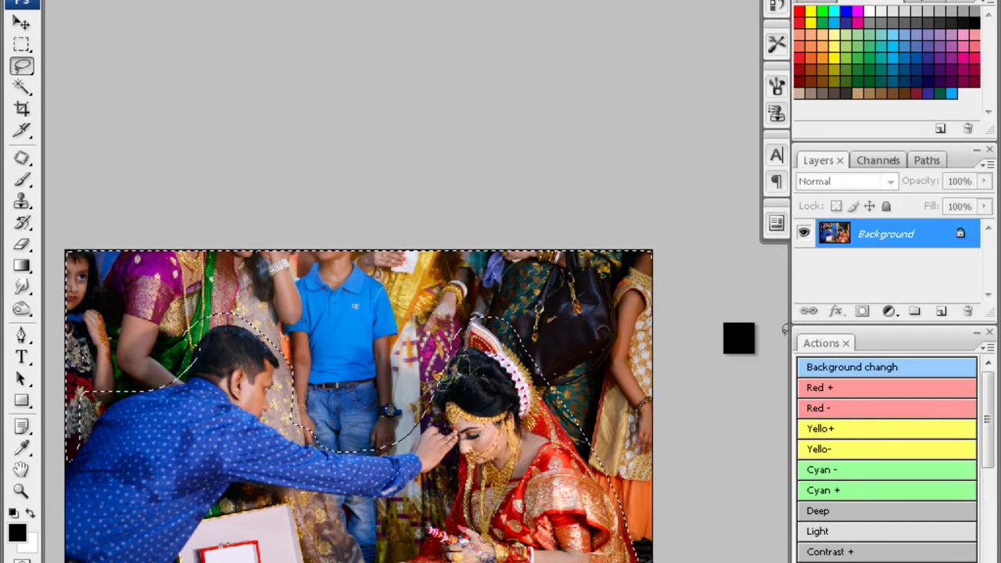
{"action": "key", "text": "ctrl+m"}
{"action": "key", "text": "Return"}
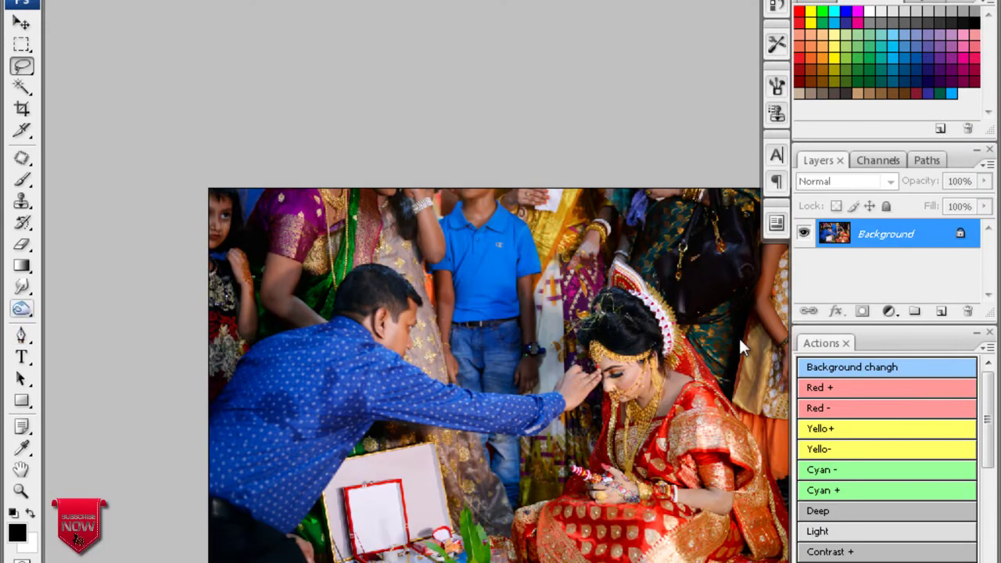
- Switch to the Dodge tool and zoom in on the man and the boy
{"action": "right_click", "coordinate": [63, 312]}
{"action": "left_click", "coordinate": [21, 309]}
{"action": "left_click", "coordinate": [100, 246]}
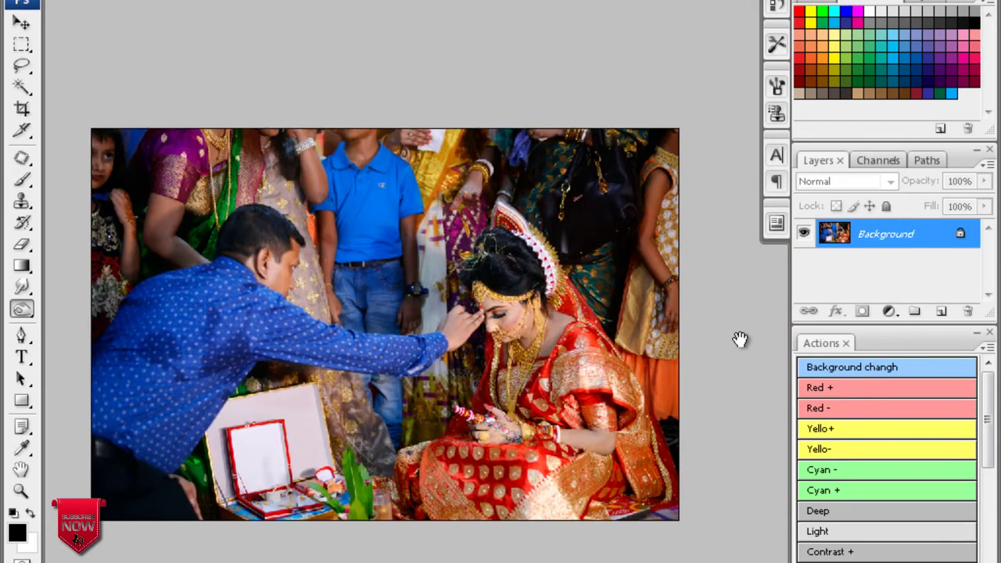
{"action": "key", "text": "ctrl+plus"}
{"action": "key", "text": "ctrl+plus"}
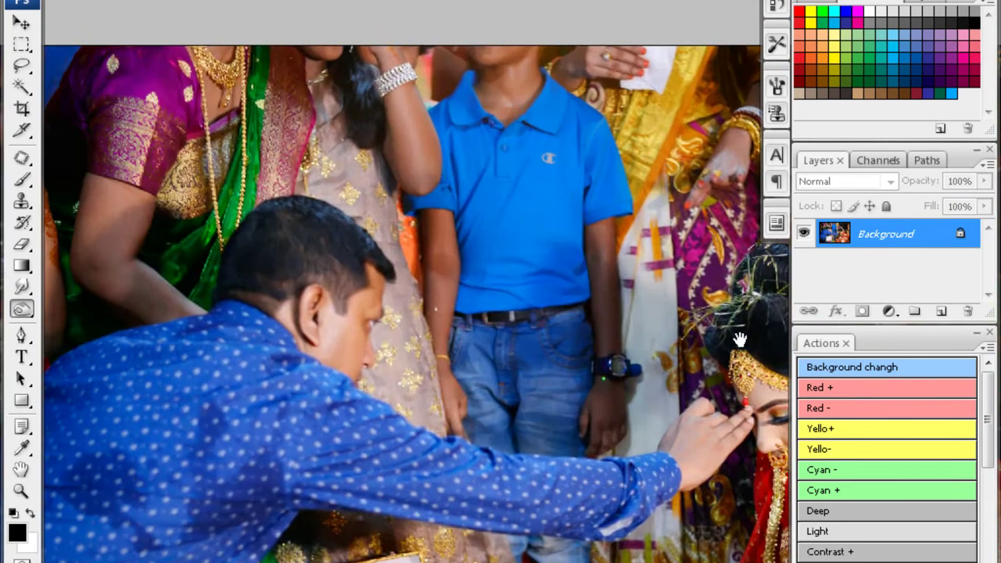
- Apply Noiseware Professional noise reduction to the ceremony photo, then shift the view of the next photo
{"action": "key", "text": "ctrl+alt+f"}
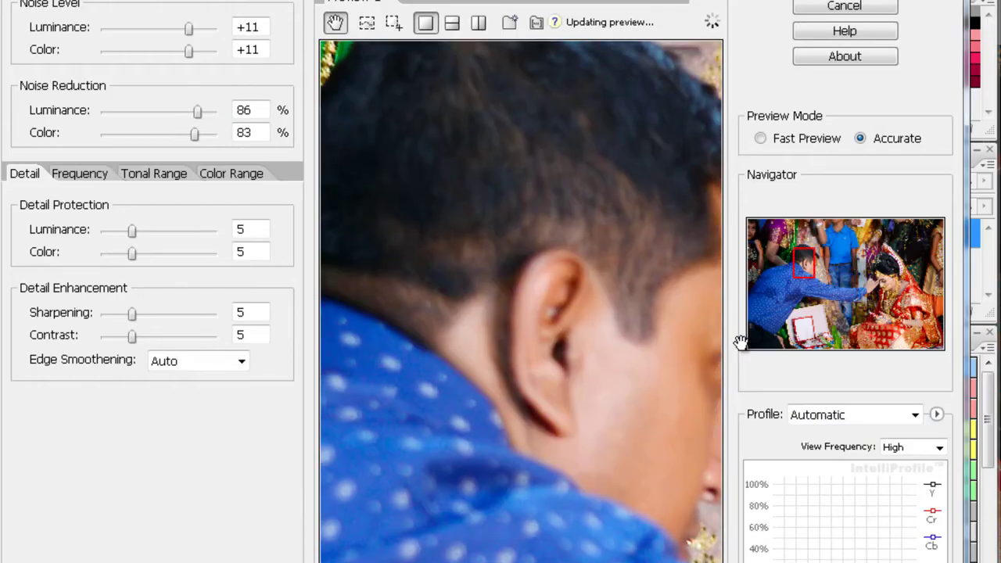
{"action": "key", "text": "Escape"}
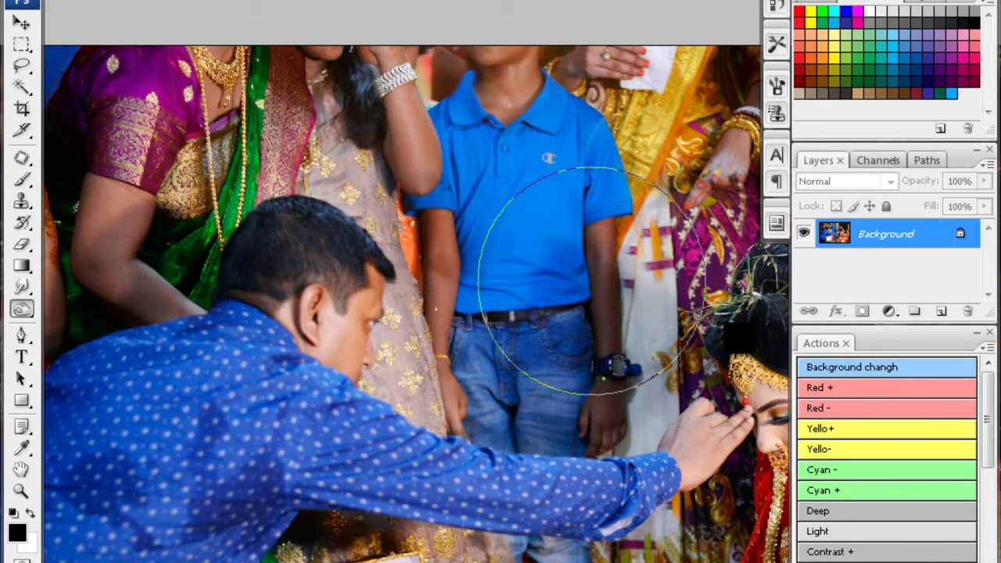
{"action": "left_click_drag", "start_coordinate": [587, 312], "coordinate": [508, 361]}
{"action": "key", "text": "w"}
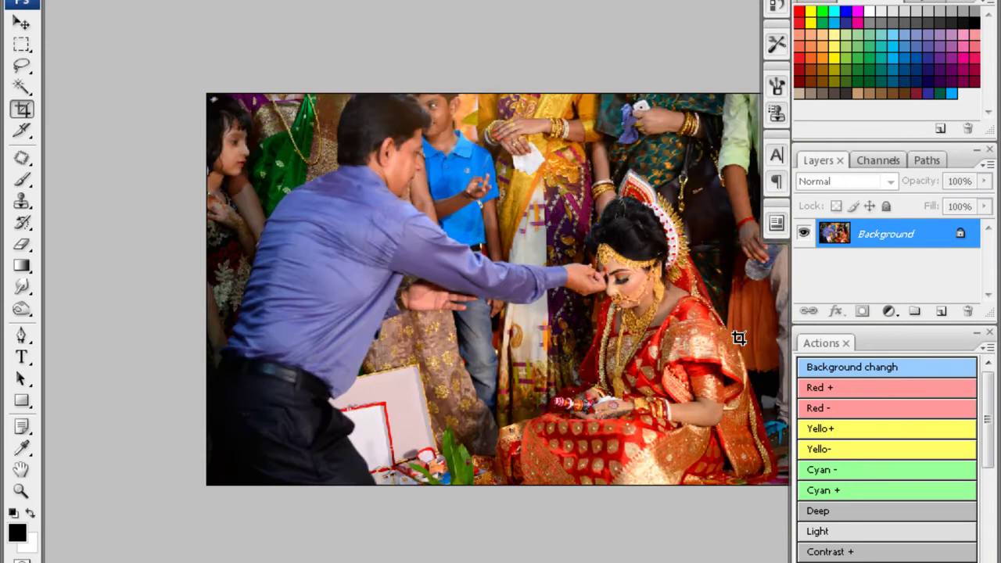
- Magic Wand the bride's skin and feather the selection around the hand
{"action": "key", "text": "ctrl+plus"}
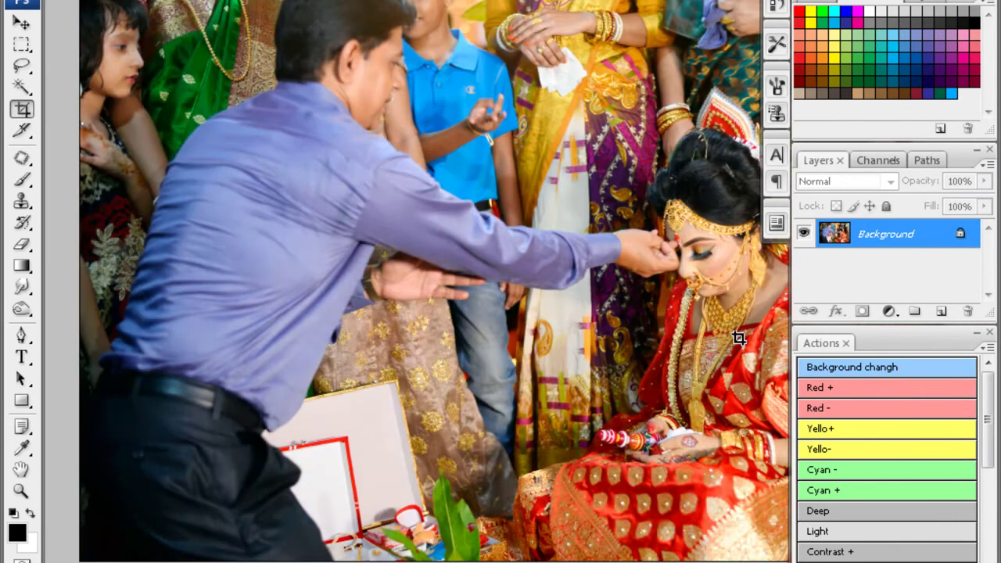
{"action": "key", "text": "w"}
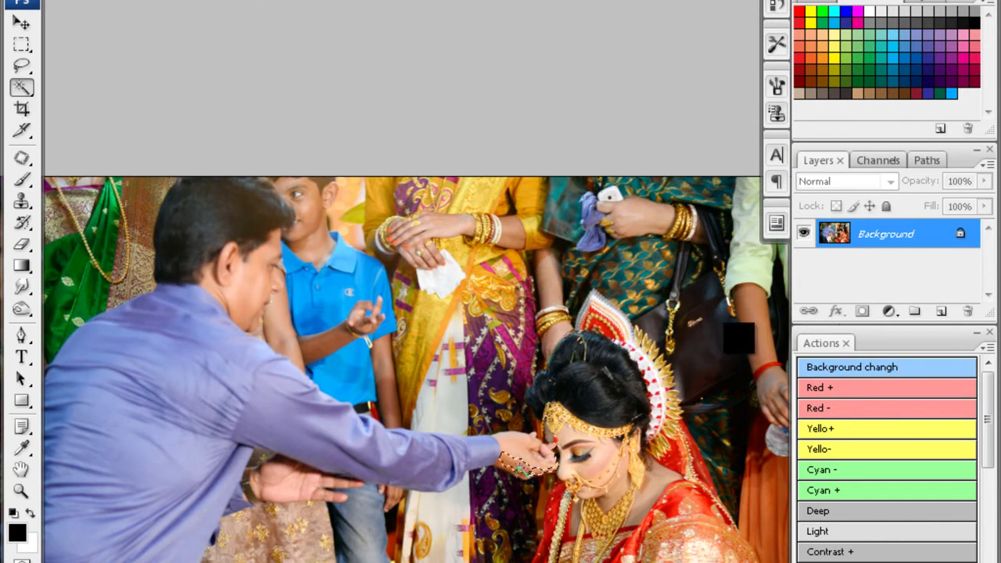
{"action": "key", "text": "ctrl+alt+d"}
{"action": "key", "text": "Return"}
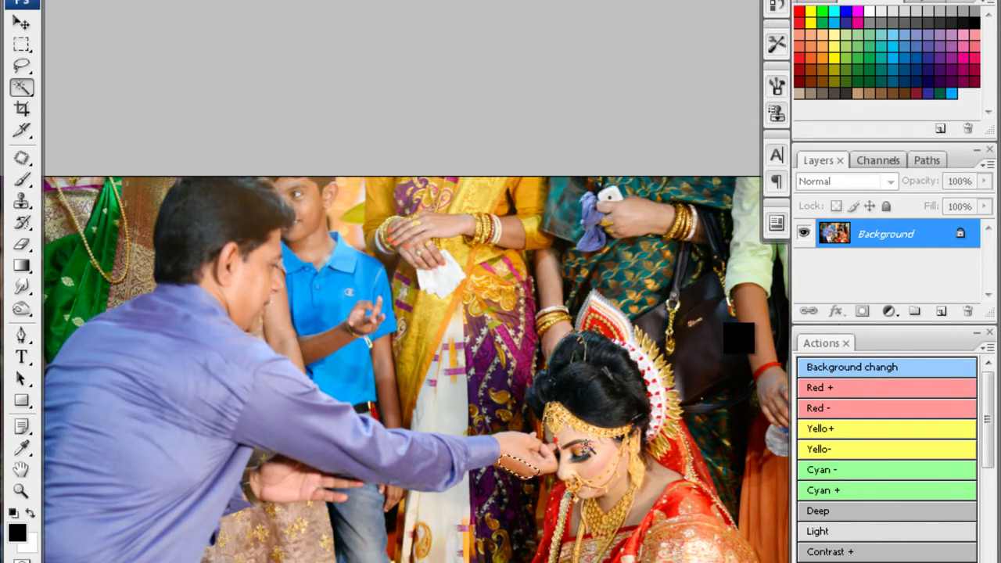
{"action": "scroll", "coordinate": [739, 337], "scroll_direction": "down", "scroll_amount": 3}
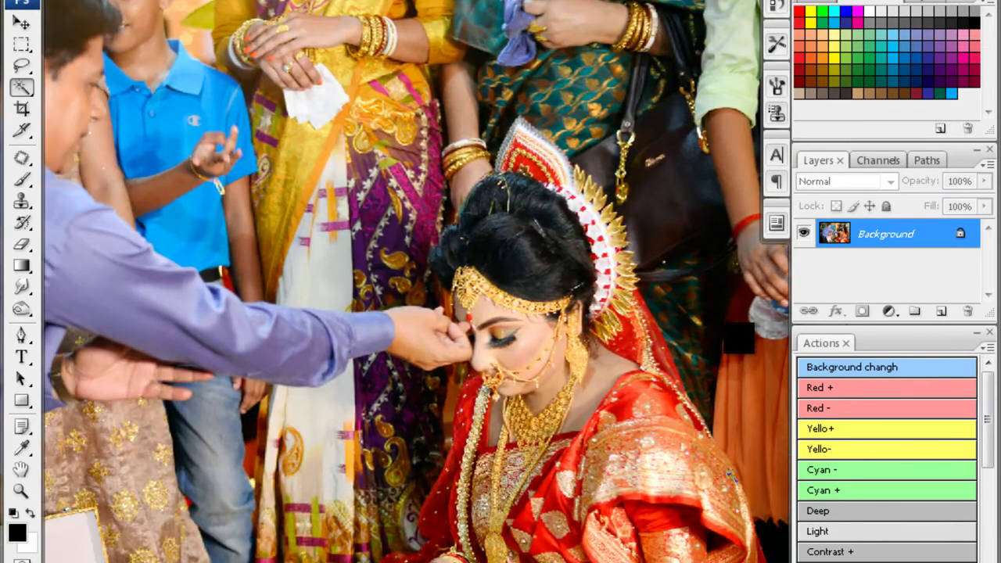
- Feather the selection again near the necklace, fit the photo, and bring up Noiseware Professional
{"action": "key", "text": "ctrl+plus"}
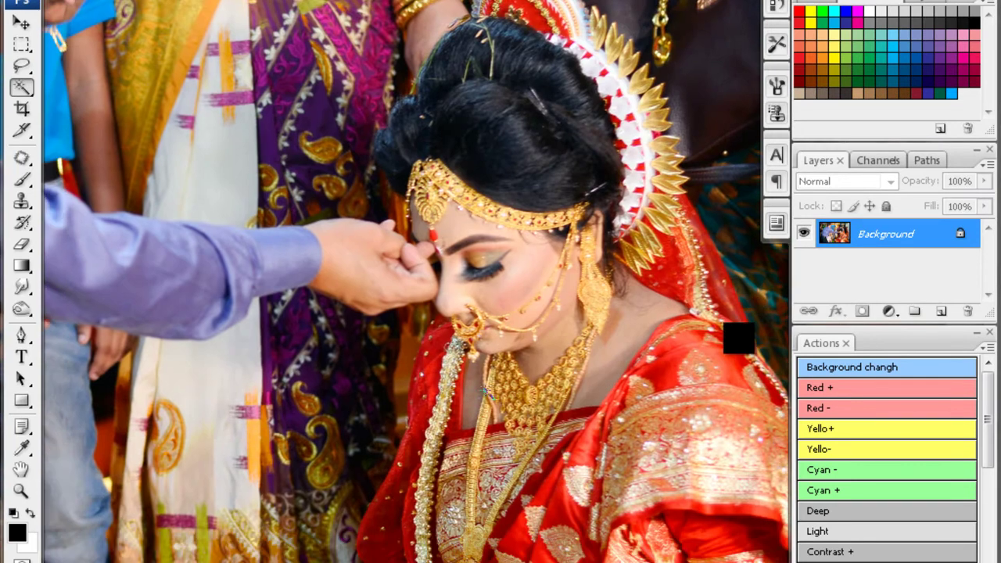
{"action": "key", "text": "ctrl+alt+d"}
{"action": "key", "text": "Return"}
{"action": "scroll", "coordinate": [738, 338], "scroll_direction": "up", "scroll_amount": 3}
{"action": "scroll", "coordinate": [738, 337], "scroll_direction": "up", "scroll_amount": 3}
{"action": "scroll", "coordinate": [738, 338], "scroll_direction": "down", "scroll_amount": 3}
{"action": "key", "text": "ctrl+0"}
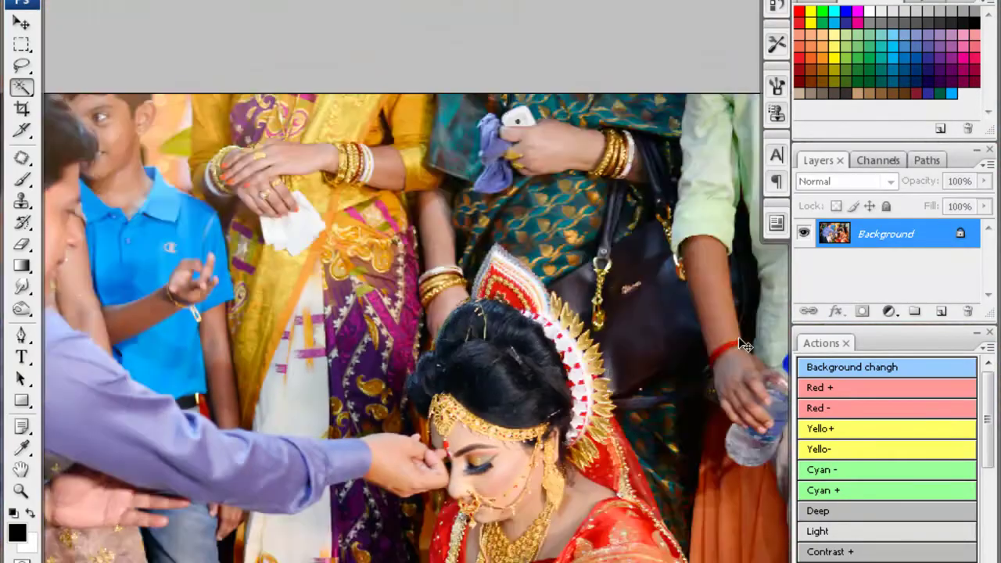
{"action": "key", "text": "ctrl+alt+f"}
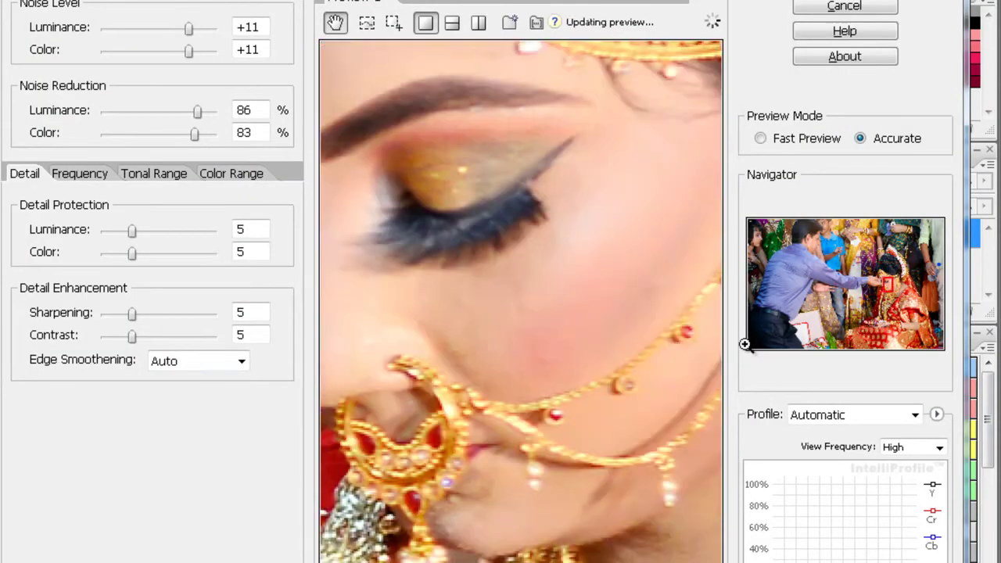
- Apply Noiseware to the bride's skin and try Selective Color on the Blacks range
{"action": "key", "text": "Return"}
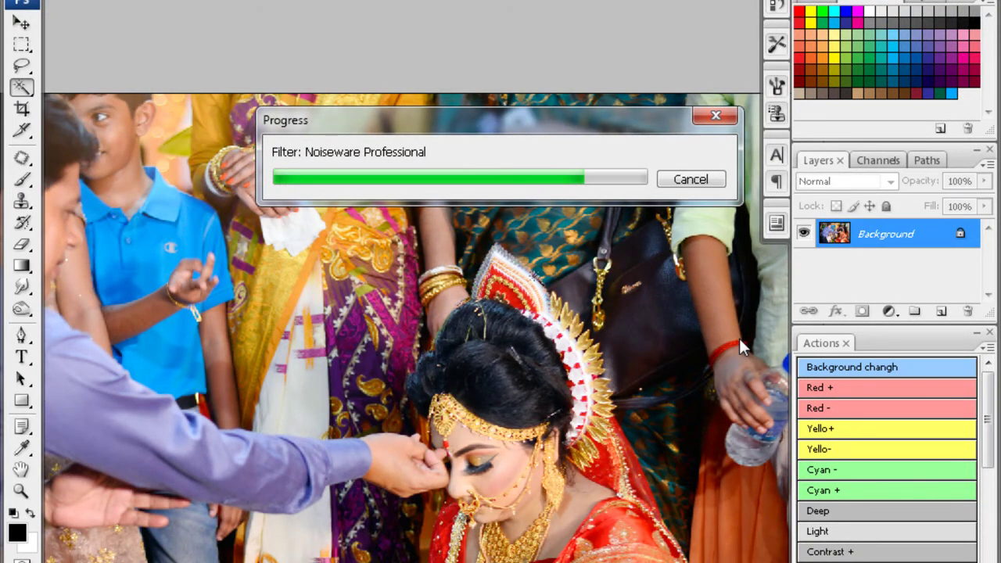
{"action": "key", "text": "alt+i"}
{"action": "key", "text": "a"}
{"action": "key", "text": "s"}
{"action": "key", "text": "alt+Down"}
{"action": "key", "text": "End"}
{"action": "key", "text": "Return"}
{"action": "key", "text": "Escape"}
{"action": "key", "text": "w"}
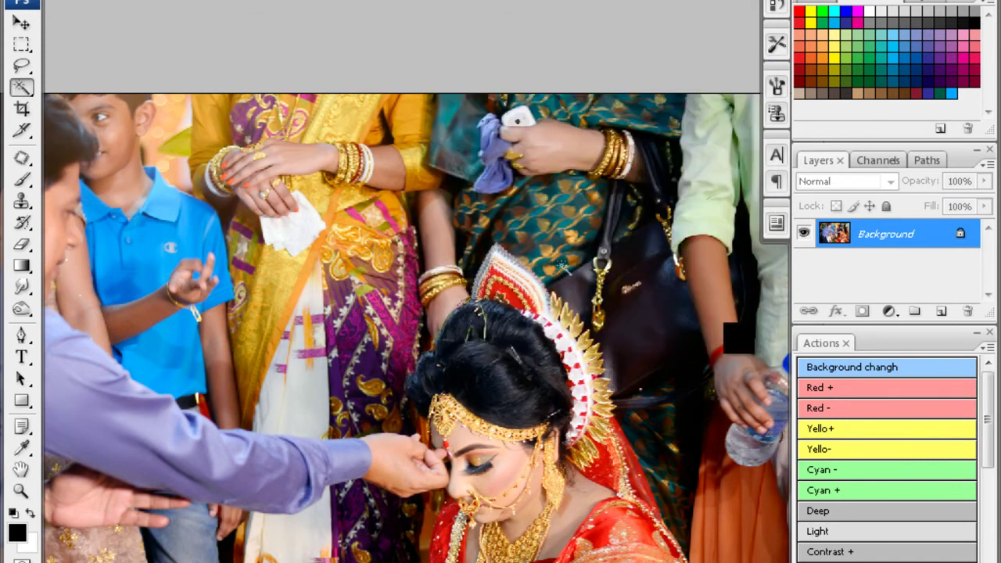
- Review the Brightness/Contrast settings and inspect the photo zoomed in and fitted
{"action": "key", "text": "alt+i"}
{"action": "key", "text": "a"}
{"action": "key", "text": "c"}
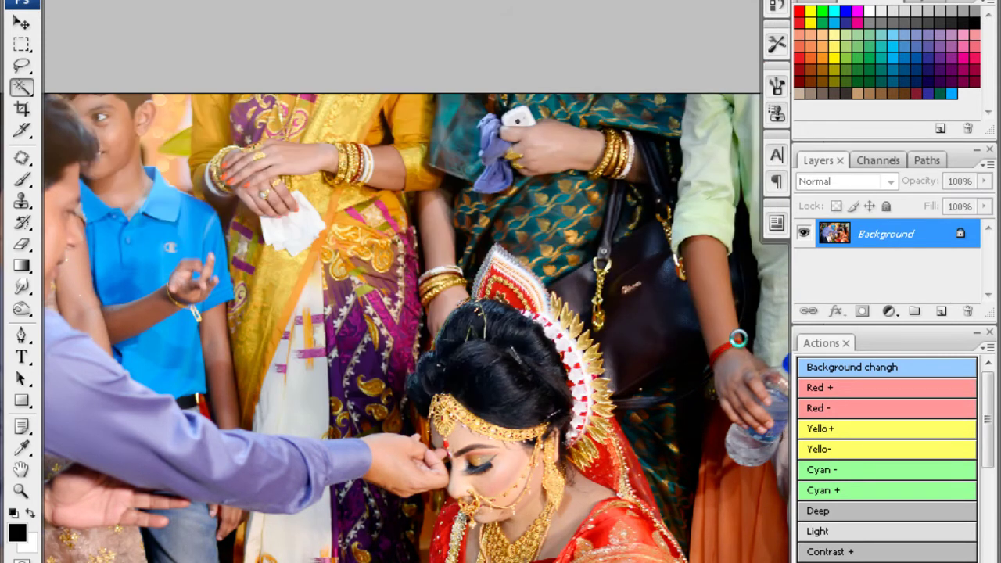
{"action": "key", "text": "Return"}
{"action": "key", "text": "w"}
{"action": "key", "text": "ctrl+plus"}
{"action": "key", "text": "ctrl+plus"}
{"action": "key", "text": "ctrl+plus"}
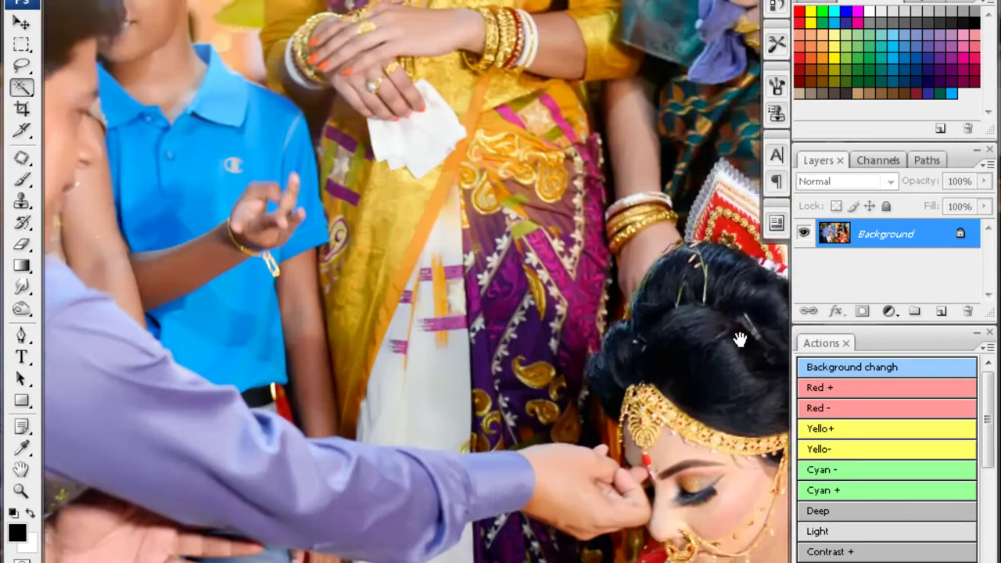
{"action": "key", "text": "ctrl+0"}
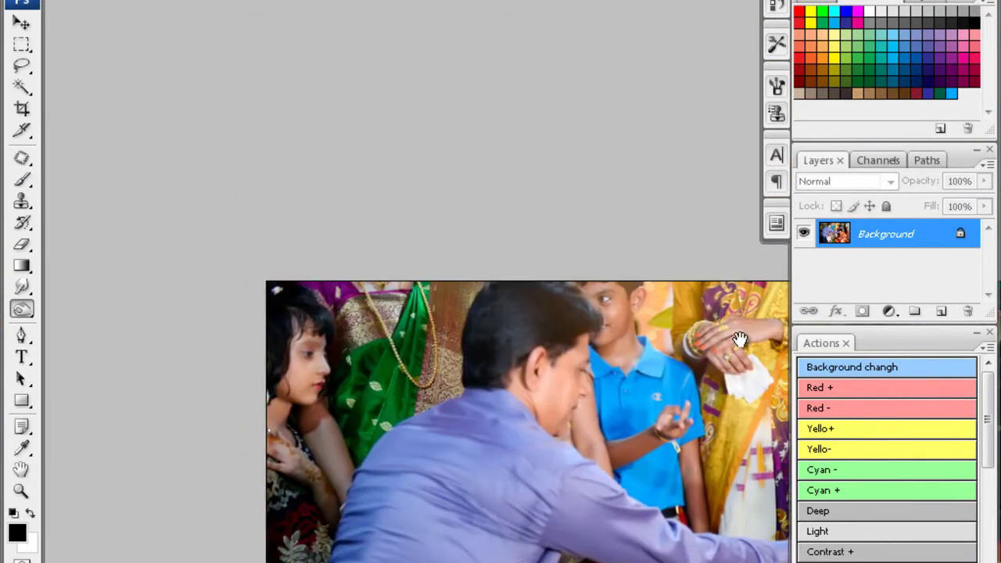
- Set Selective Color Blacks range Black to +4
{"action": "key", "text": "alt+i"}
{"action": "key", "text": "a"}
{"action": "key", "text": "s"}
{"action": "key", "text": "shift+Tab"}
{"action": "key", "text": "alt+Down"}
{"action": "key", "text": "Down"}
{"action": "key", "text": "Down"}
{"action": "key", "text": "Down"}
{"action": "key", "text": "Down"}
{"action": "key", "text": "Down"}
{"action": "key", "text": "Down"}
{"action": "key", "text": "Return"}
{"action": "key", "text": "Tab"}
{"action": "key", "text": "Tab"}
{"action": "key", "text": "Tab"}
{"action": "key", "text": "Up"}
{"action": "key", "text": "Up"}
{"action": "key", "text": "Up"}
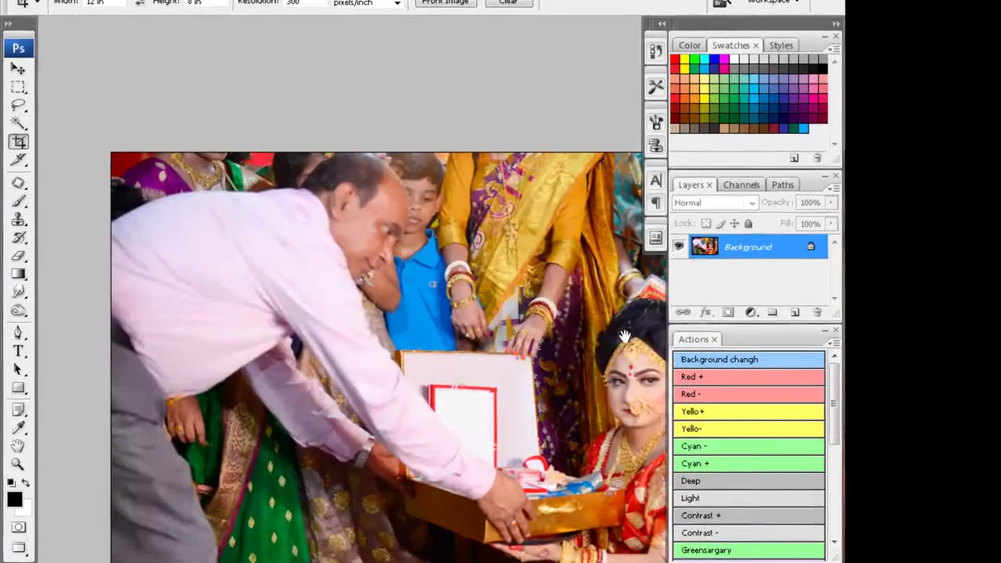
- Check Color Balance and apply Selective Color on the Blacks range of the pink-shirt photo
{"action": "key", "text": "ctrl+b"}
{"action": "key", "text": "Escape"}
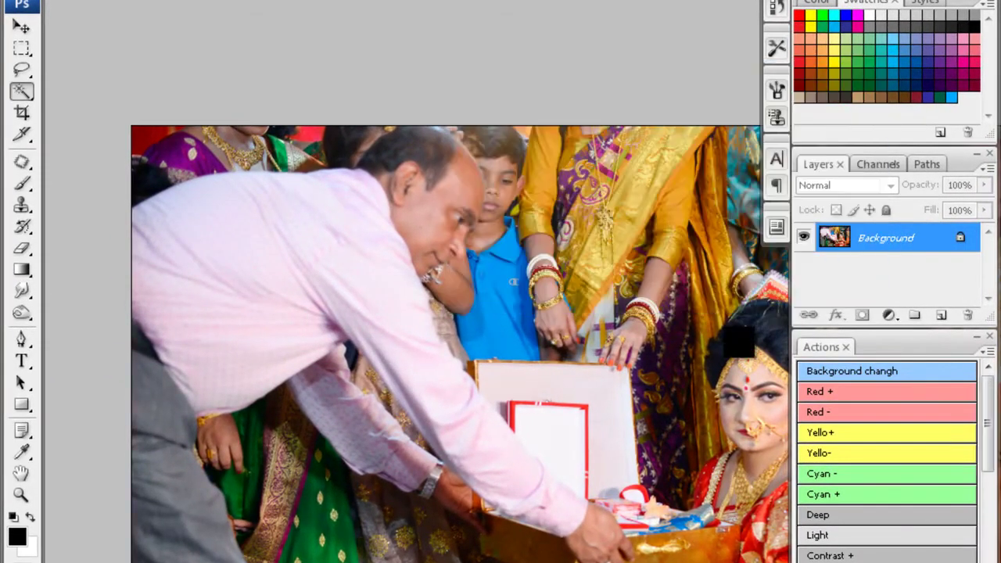
{"action": "key", "text": "s"}
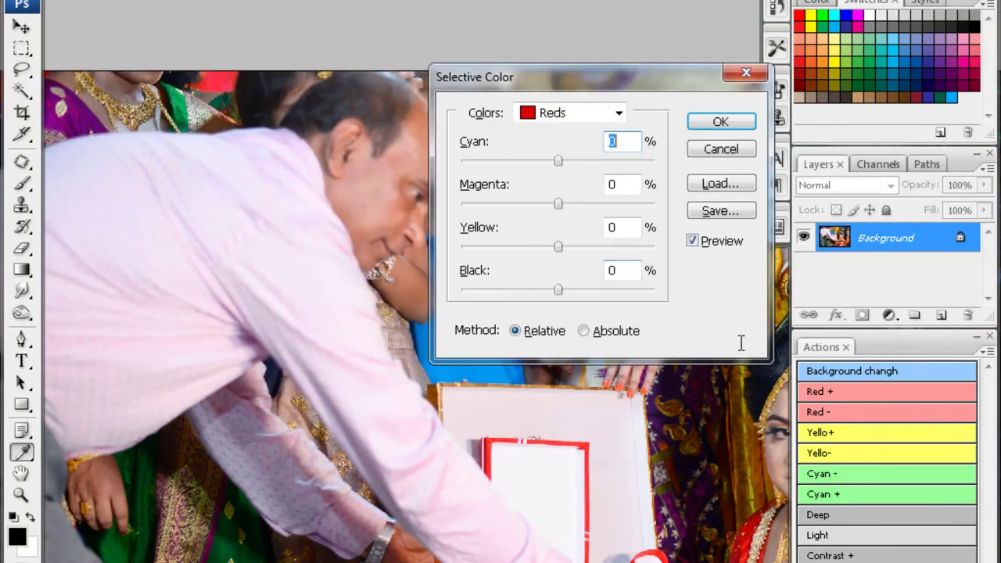
{"action": "key", "text": "alt+Down"}
{"action": "key", "text": "End"}
{"action": "key", "text": "Return"}
{"action": "key", "text": "Escape"}
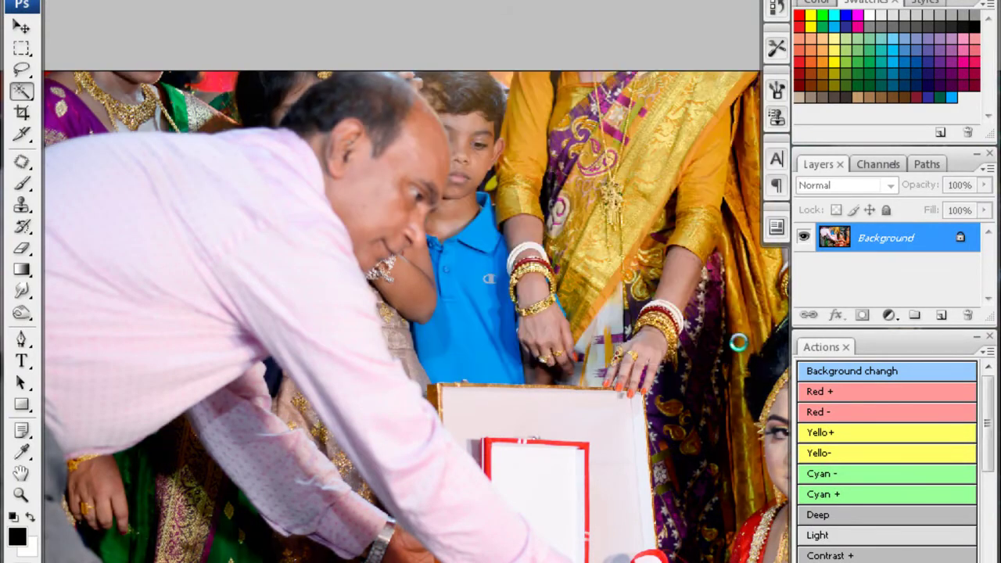
- Adjust Brightness/Contrast and apply Noiseware Professional noise reduction across the photo
{"action": "key", "text": "alt+i"}
{"action": "key", "text": "a"}
{"action": "key", "text": "c"}
{"action": "key", "text": "Tab"}
{"action": "key", "text": "Escape"}
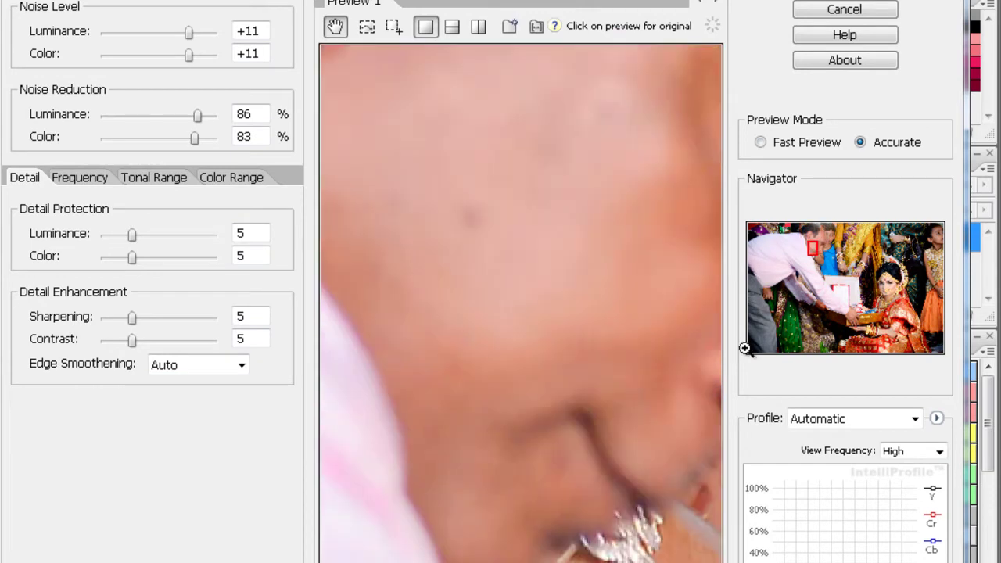
{"action": "key", "text": "Return"}
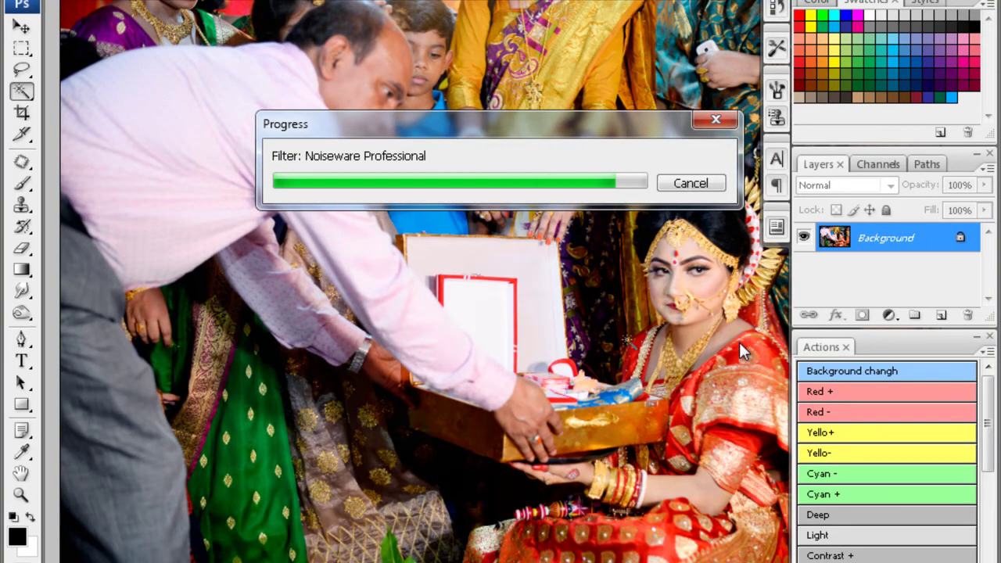
{"action": "key", "text": "ctrl+alt+0"}
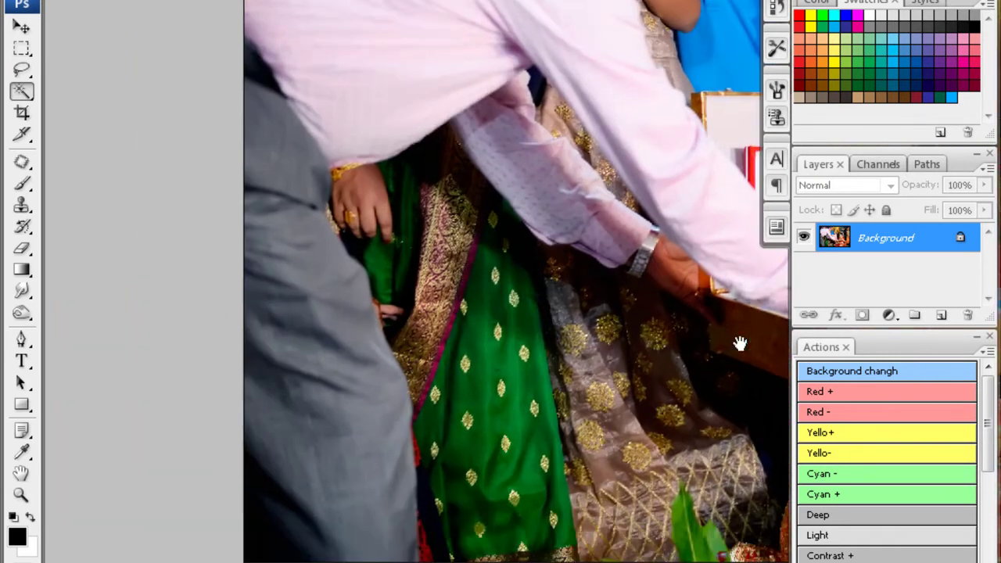
- Magic Wand the man's hand, arm and gift box, feather the selection, then hide it
{"action": "left_click", "coordinate": [358, 205]}
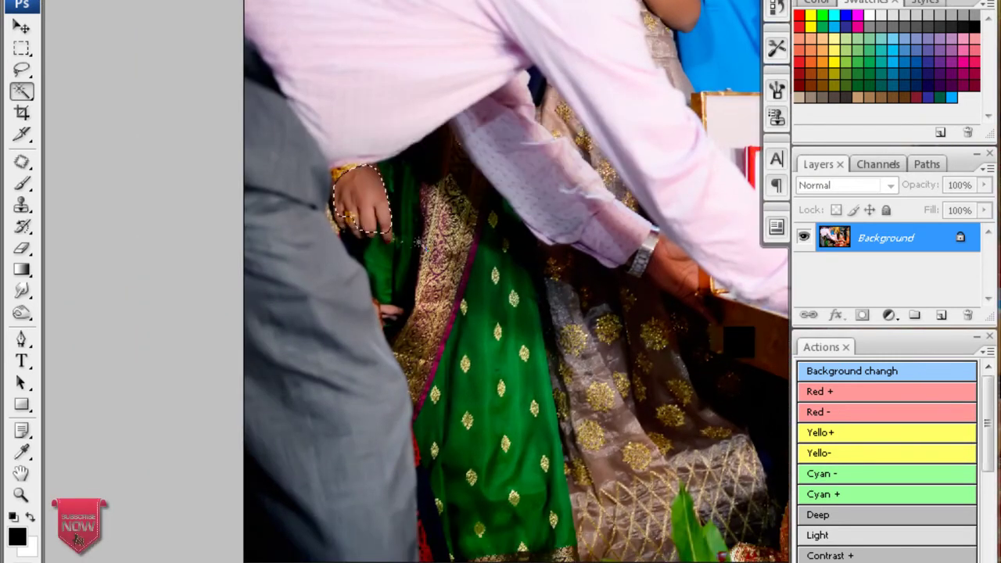
{"action": "scroll", "coordinate": [739, 344], "scroll_direction": "right", "scroll_amount": 5}
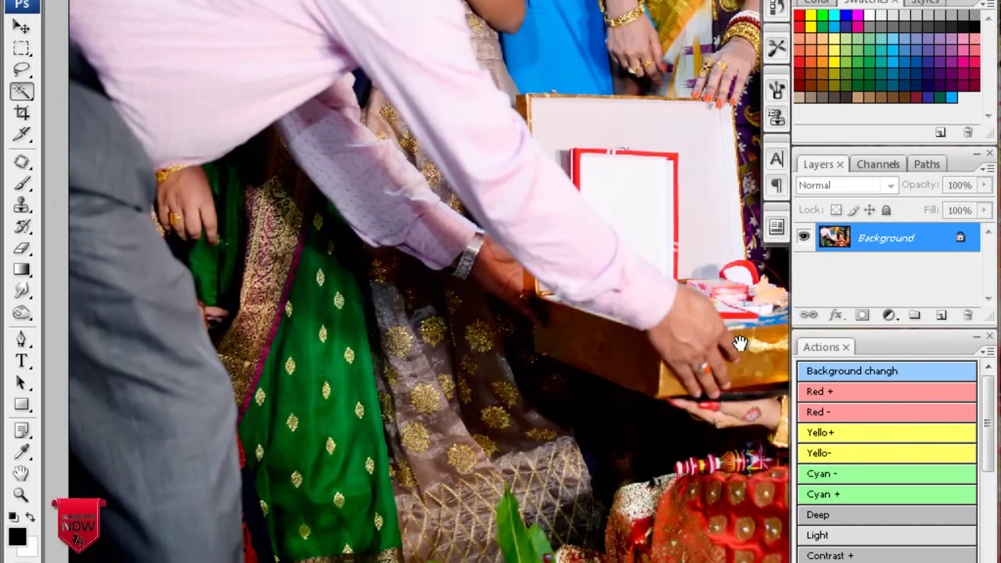
{"action": "scroll", "coordinate": [739, 344], "scroll_direction": "right", "scroll_amount": 4}
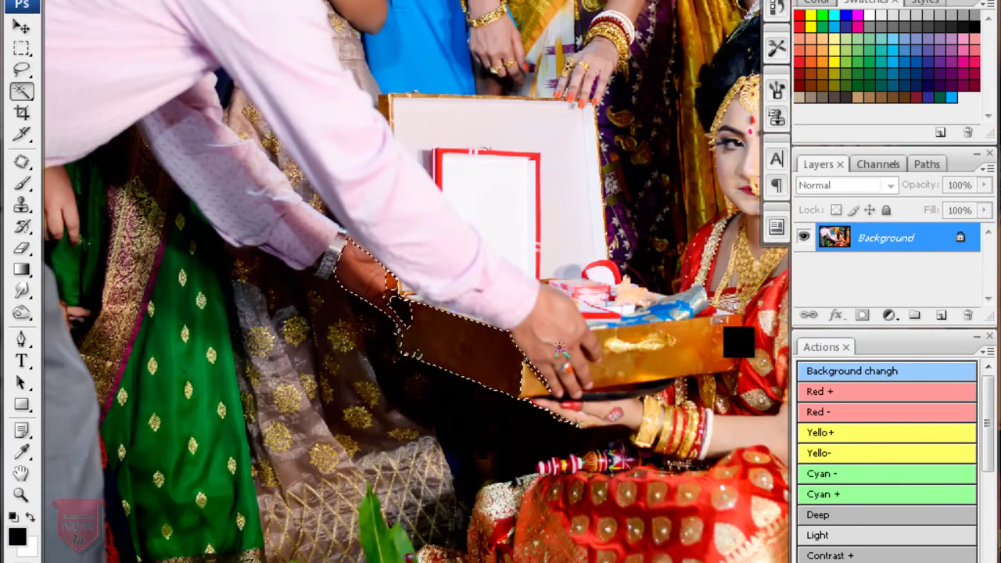
{"action": "key", "text": "ctrl+alt+d"}
{"action": "key", "text": "Return"}
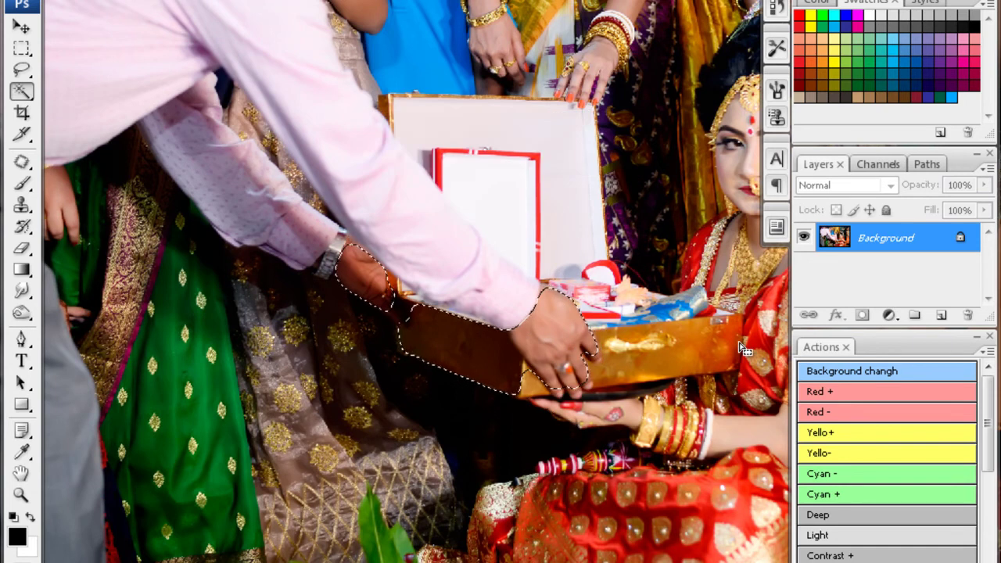
{"action": "key", "text": "ctrl+h"}
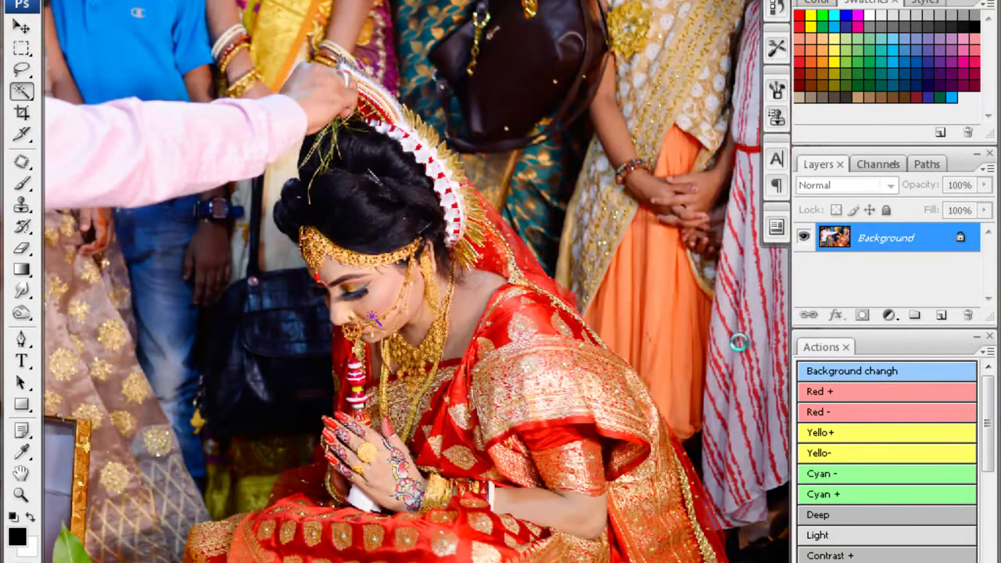
- Select and feather the man's face, then apply Color Balance 17
{"action": "left_click", "coordinate": [377, 333]}
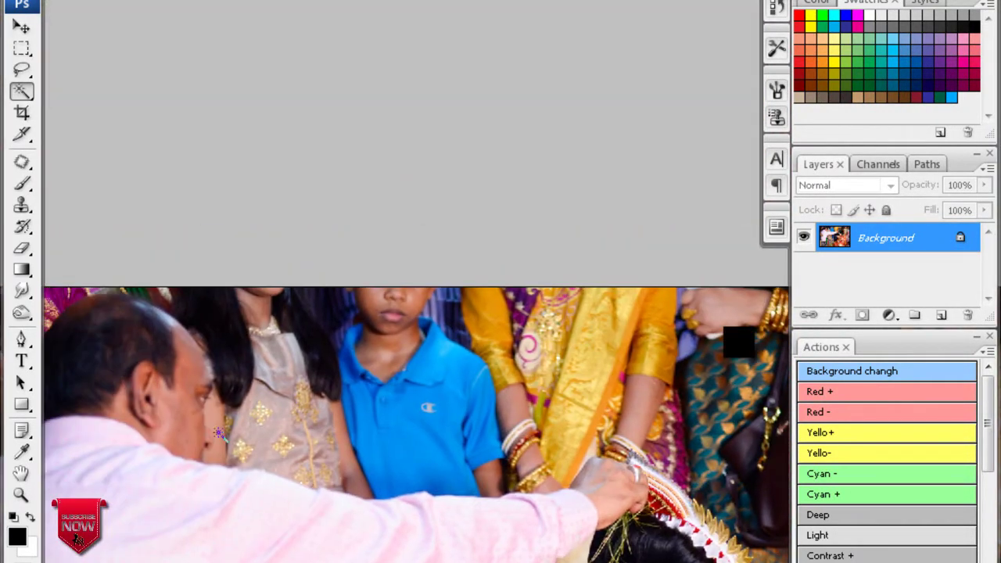
{"action": "left_click", "coordinate": [190, 430]}
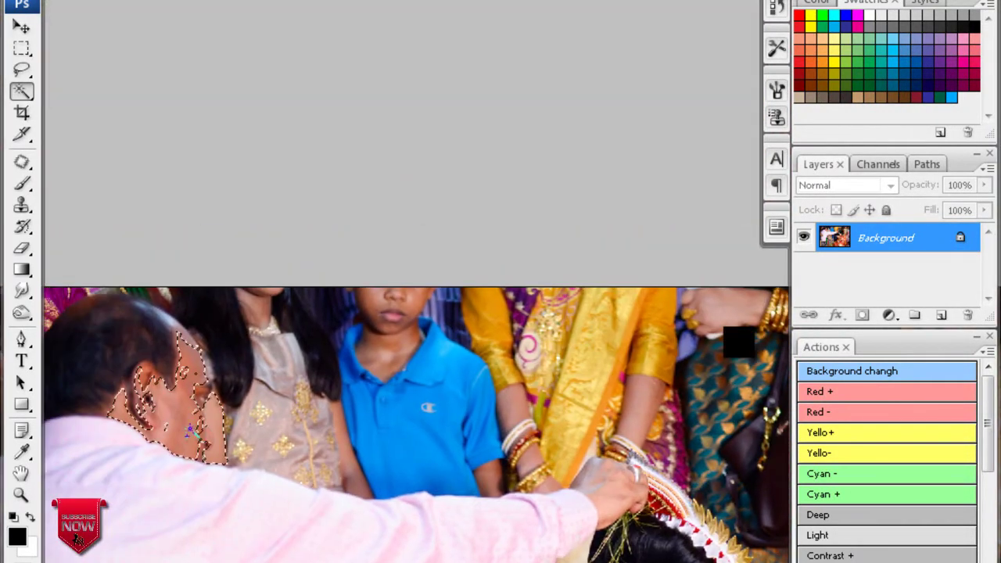
{"action": "key", "text": "ctrl+alt+d"}
{"action": "key", "text": "Return"}
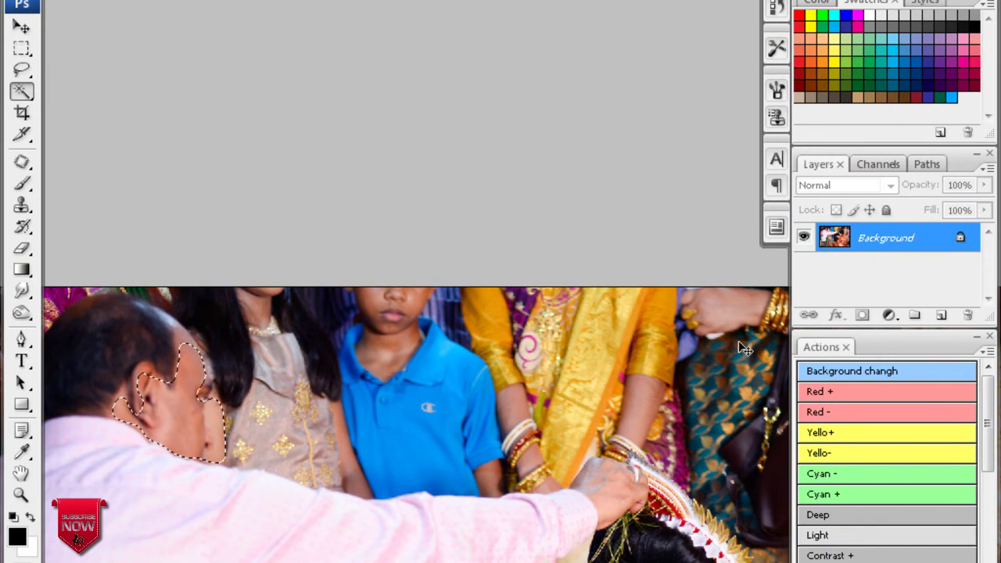
{"action": "key", "text": "ctrl+b"}
{"action": "type", "text": "17"}
{"action": "key", "text": "Return"}
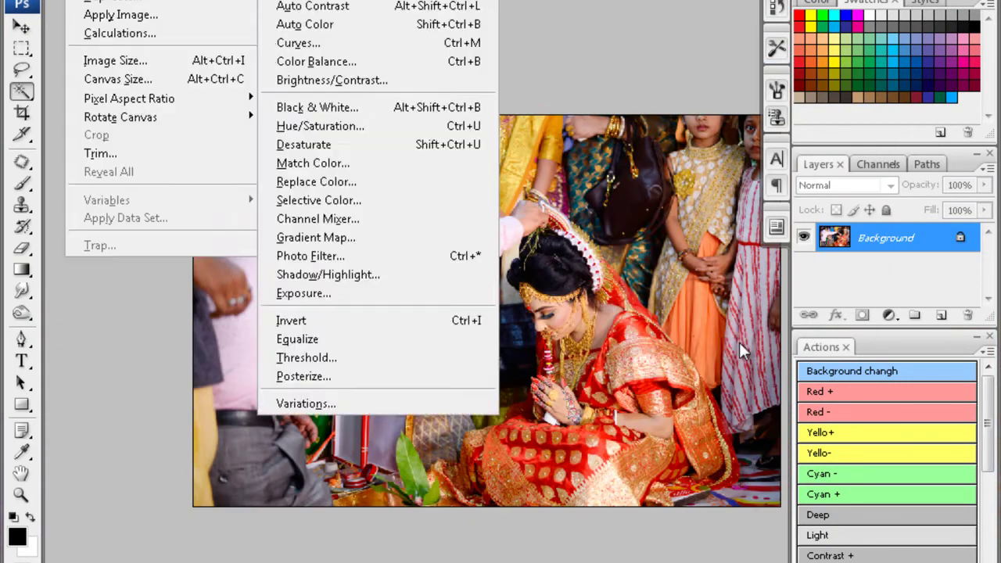
- Choose Blacks in Selective Color, then switch to the desktop's open-window list
{"action": "key", "text": "s"}
{"action": "key", "text": "alt+Down"}
{"action": "key", "text": "Down"}
{"action": "key", "text": "Down"}
{"action": "key", "text": "Down"}
{"action": "key", "text": "Down"}
{"action": "key", "text": "Return"}
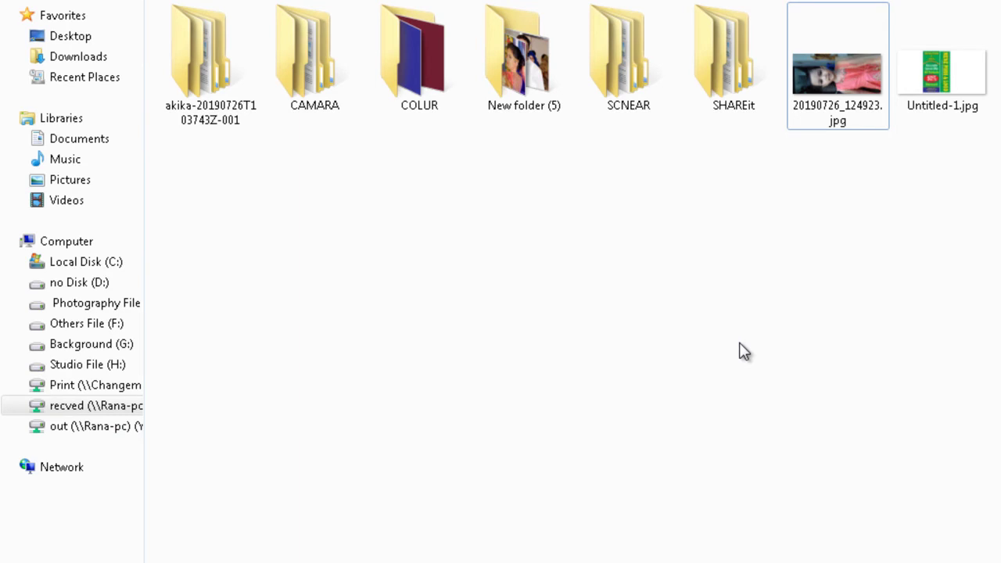
{"action": "key", "text": "alt+Tab"}
{"action": "key", "text": "alt+Tab"}
{"action": "key", "text": "alt+Tab"}
{"action": "key", "text": "alt+Tab"}
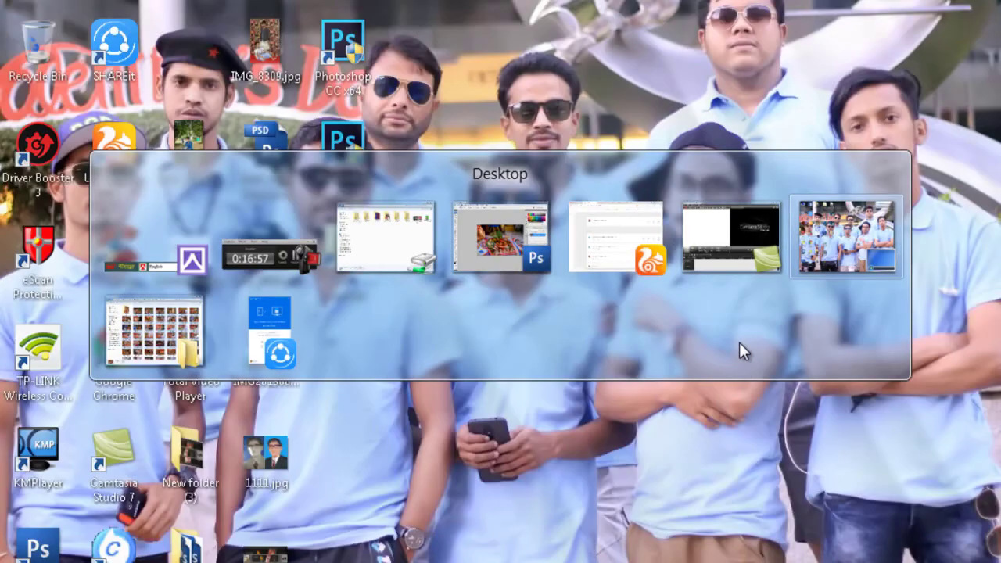
{"action": "key", "text": "alt+Tab"}
{"action": "key", "text": "alt+Tab"}
{"action": "key", "text": "alt+Tab"}
{"action": "key", "text": "alt+Tab"}
{"action": "key", "text": "alt+Tab"}
{"action": "key", "text": "alt+Tab"}
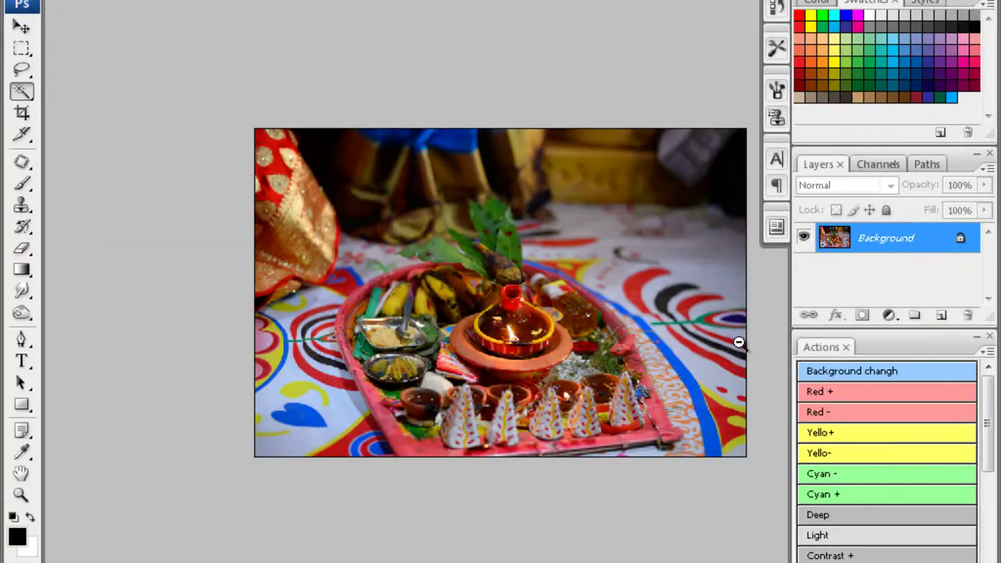
- Select the whole tray photo and feather the selection by 250 pixels for a soft vignette
{"action": "key", "text": "c"}
{"action": "key", "text": "ctrl+minus"}
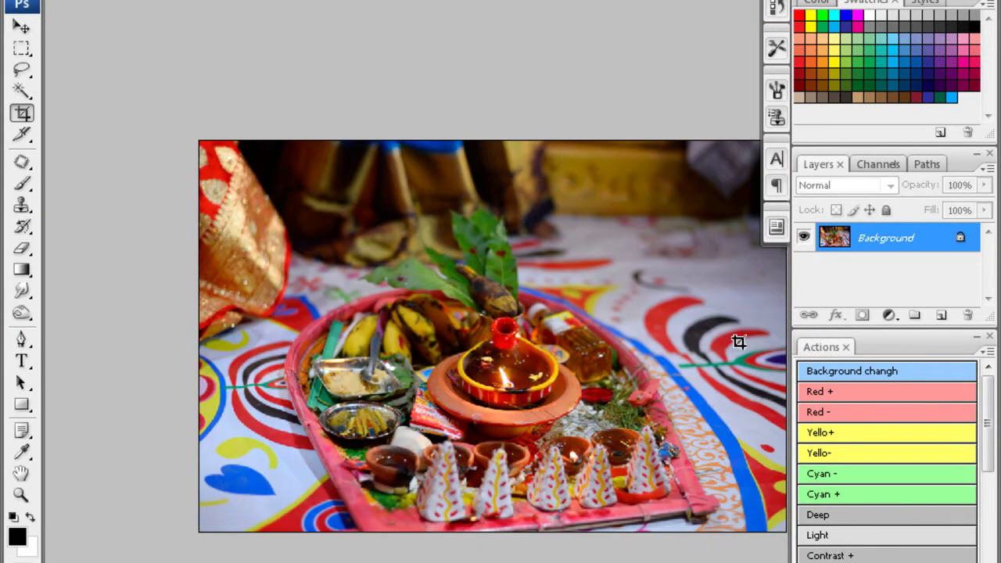
{"action": "key", "text": "ctrl+a"}
{"action": "key", "text": "ctrl+alt+d"}
{"action": "type", "text": "250"}
{"action": "key", "text": "Return"}
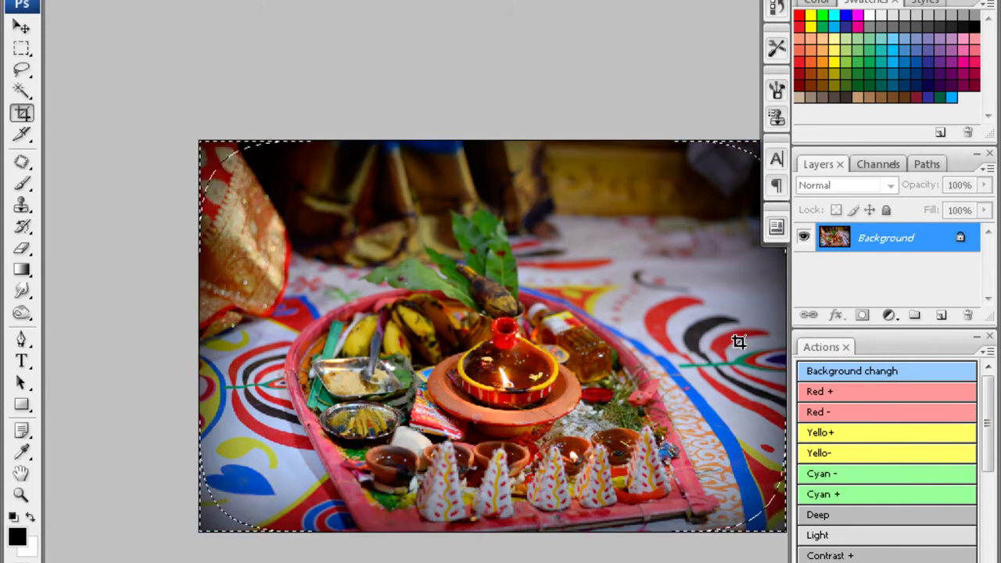
- Raise saturation by +26 and save the photo as a maximum-quality JPEG
{"action": "key", "text": "ctrl+u"}
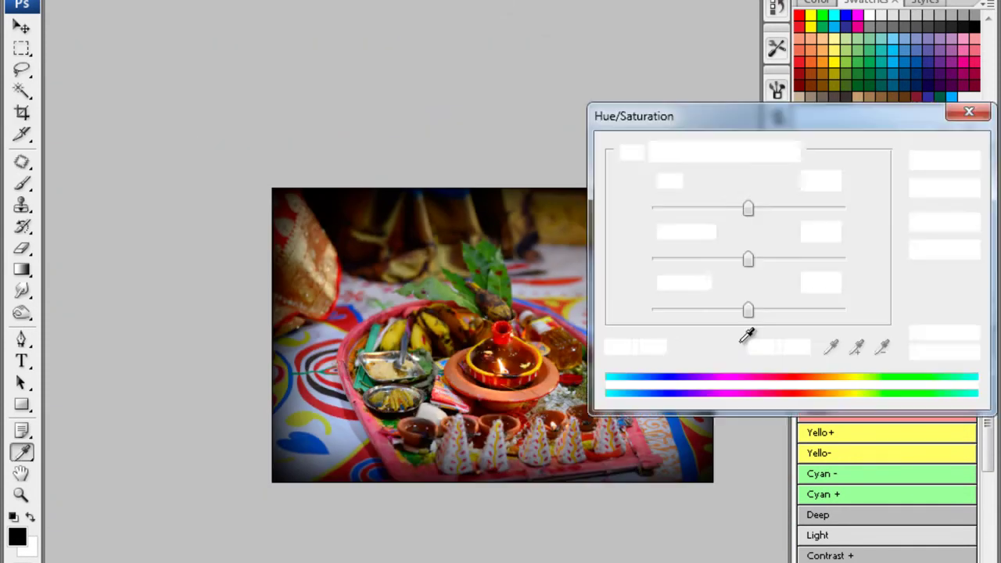
{"action": "key", "text": "Tab"}
{"action": "type", "text": "26"}
{"action": "key", "text": "Return"}
{"action": "key", "text": "ctrl+plus"}
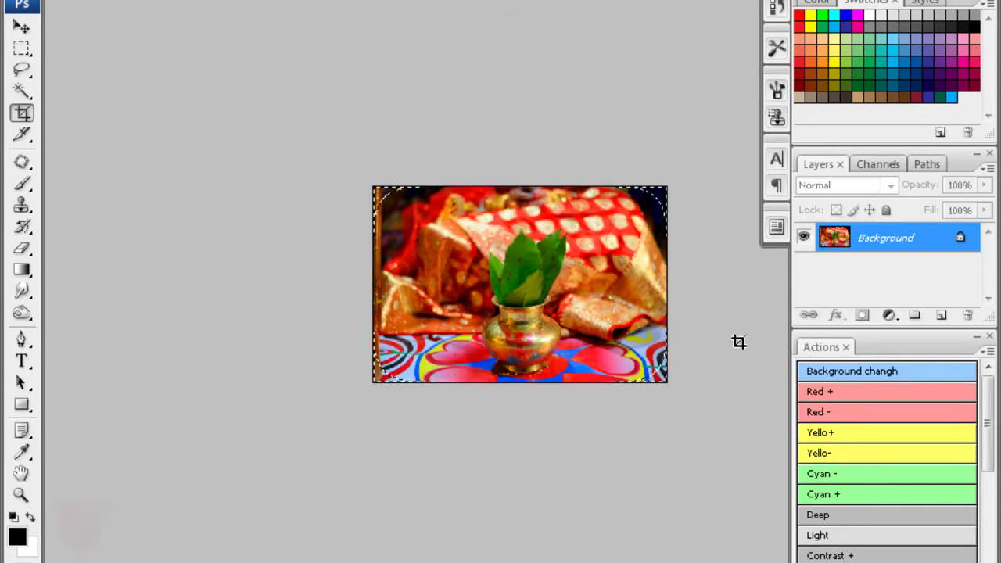
{"action": "key", "text": "Return"}
{"action": "key", "text": "Return"}
{"action": "key", "text": "Return"}
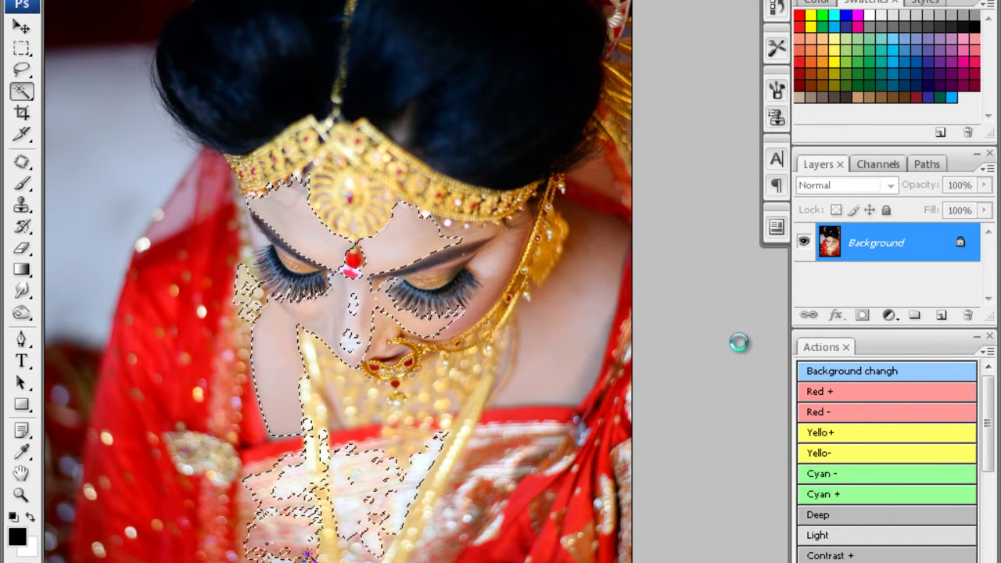
- Feather the skin selection 5 px, brighten it with Curves, and run Noiseware noise reduction
{"action": "key", "text": "Return"}
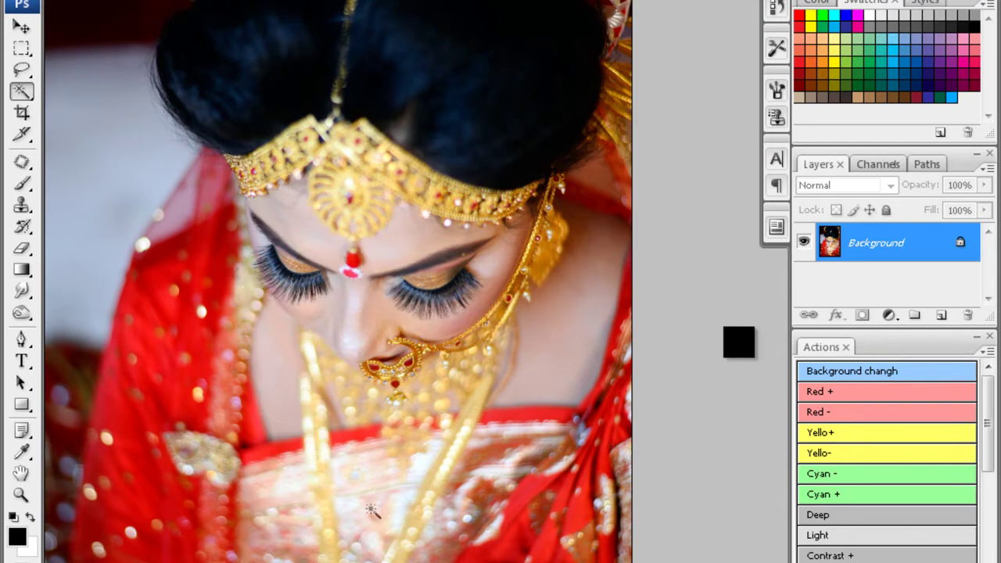
{"action": "type", "text": "5"}
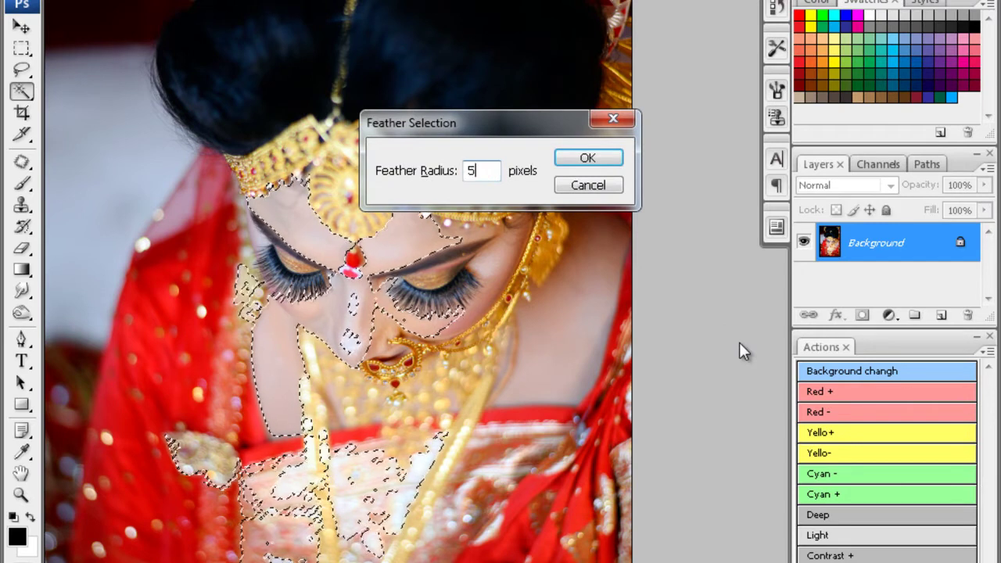
{"action": "key", "text": "Return"}
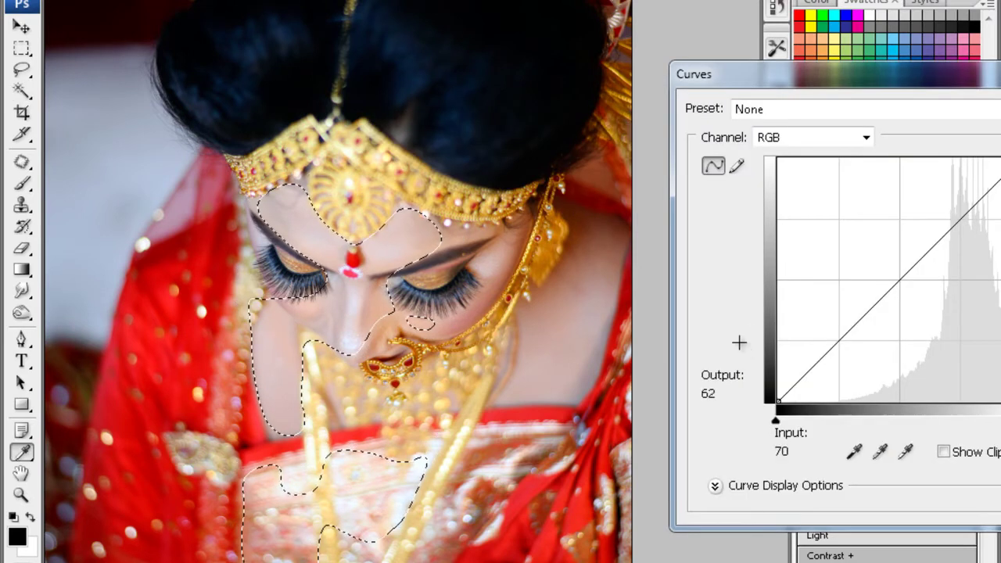
{"action": "key", "text": "Return"}
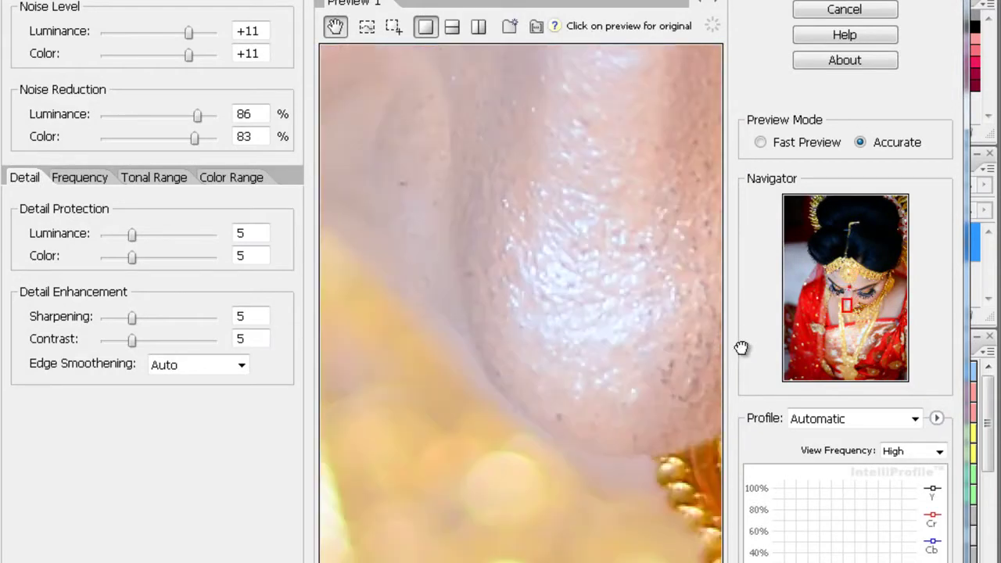
{"action": "key", "text": "Return"}
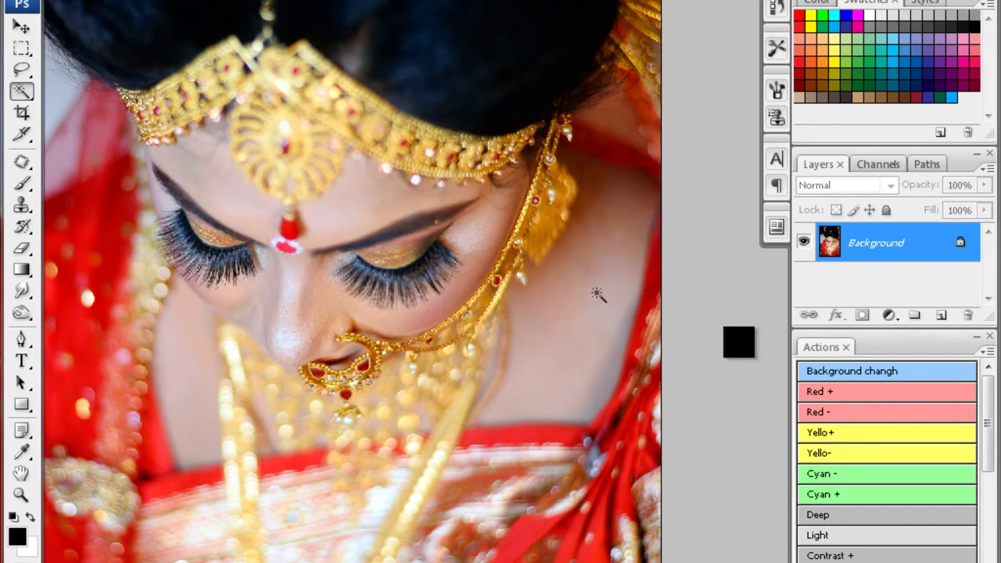
{"action": "key", "text": "ctrl+plus"}
{"action": "key", "text": "ctrl+plus"}
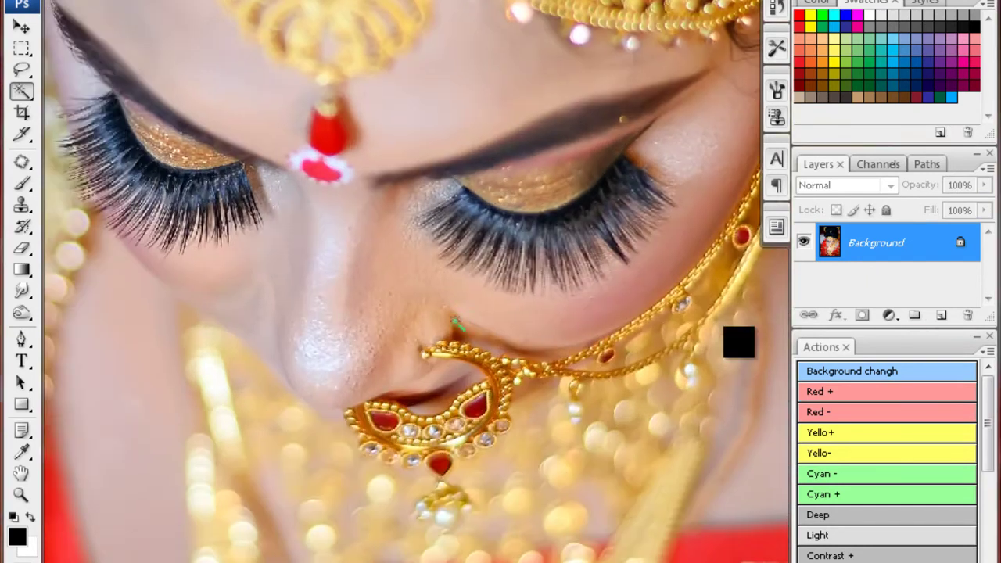
- Clone-stamp smooth skin over the blemish on the bride's nose
{"action": "key", "text": "s"}
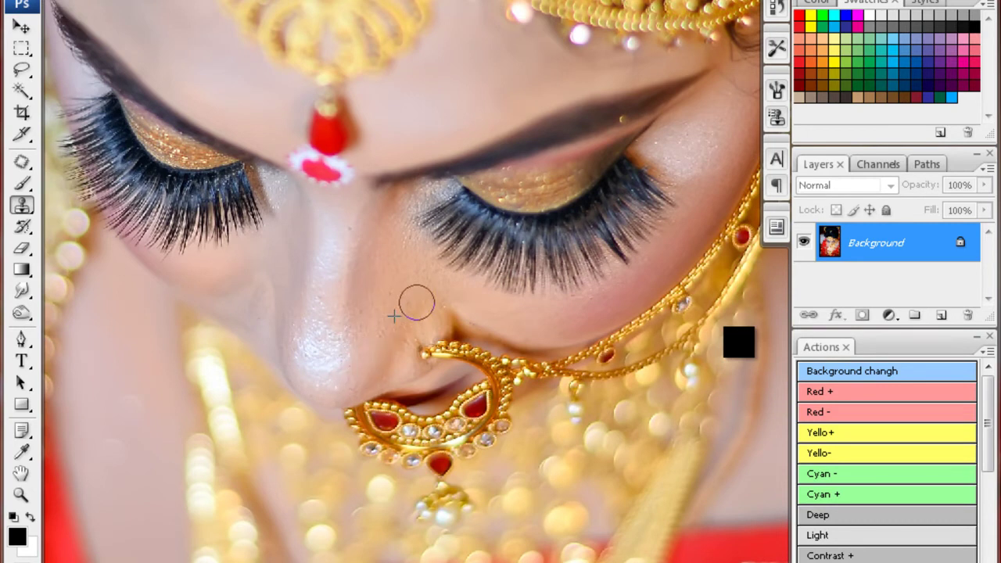
{"action": "left_click", "coordinate": [335, 340]}
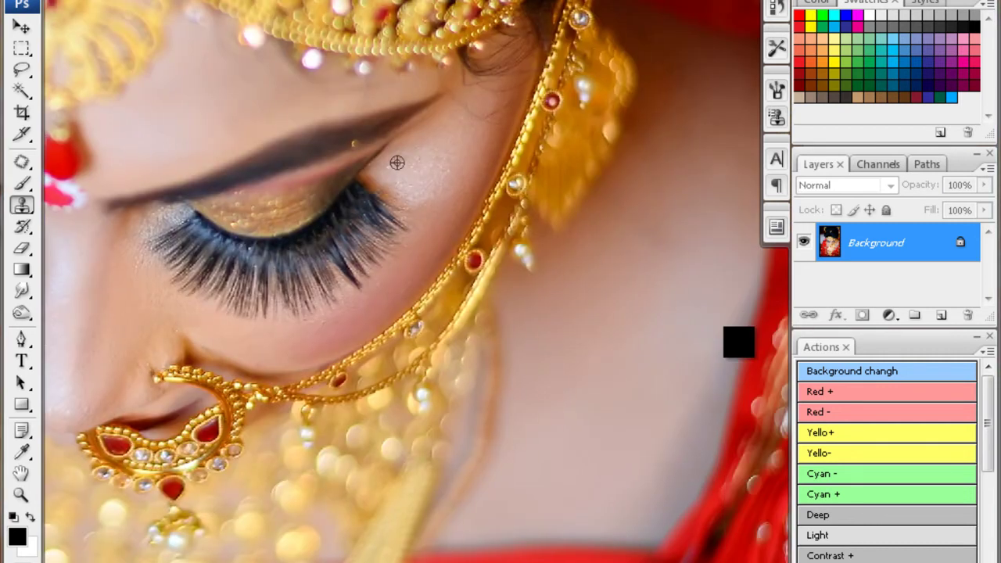
{"action": "key", "text": "ctrl+minus"}
{"action": "key", "text": "ctrl+minus"}
{"action": "key", "text": "ctrl+minus"}
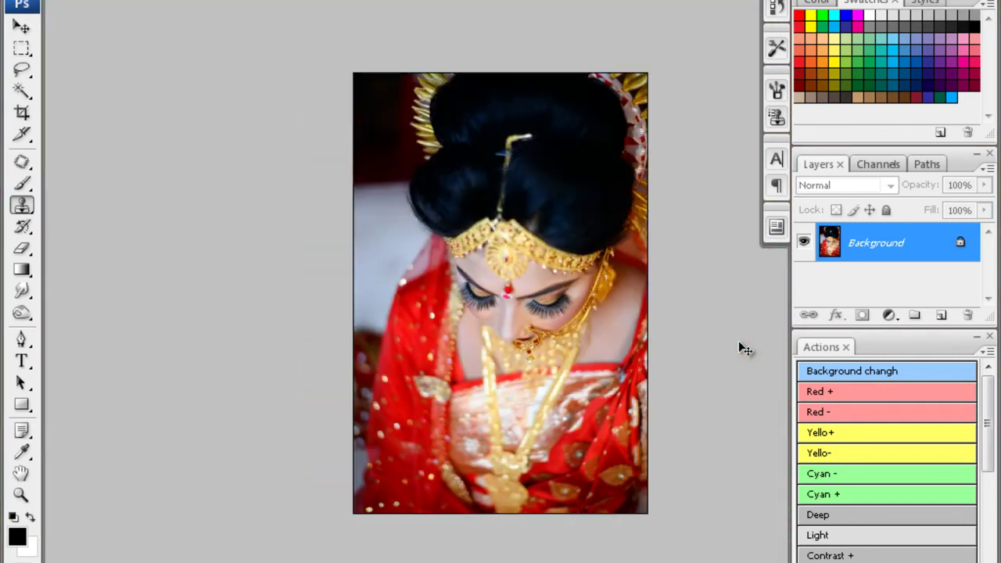
{"action": "key", "text": "o"}
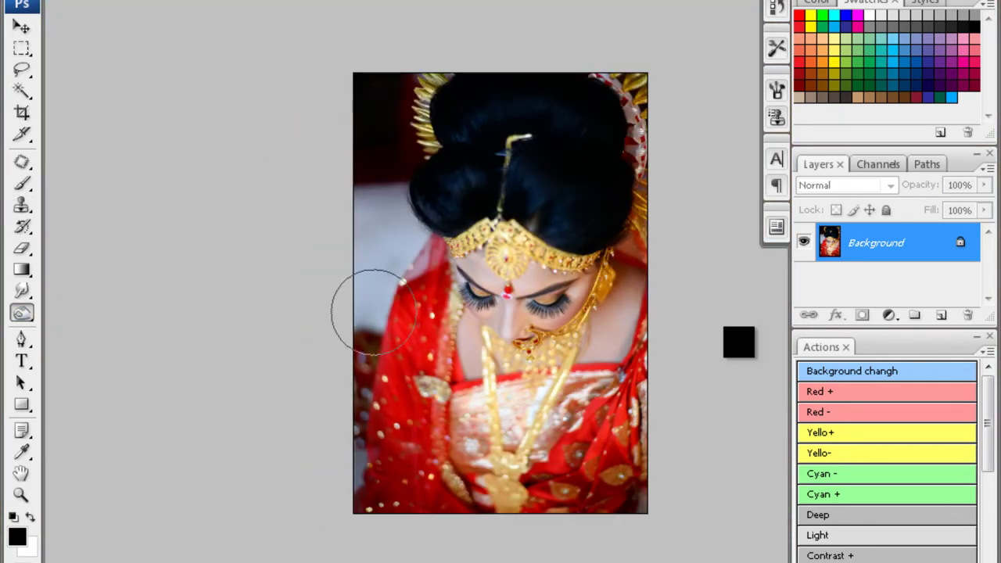
- Close the portrait without saving and open the next bride photo
{"action": "key", "text": "ctrl+w"}
{"action": "key", "text": "n"}
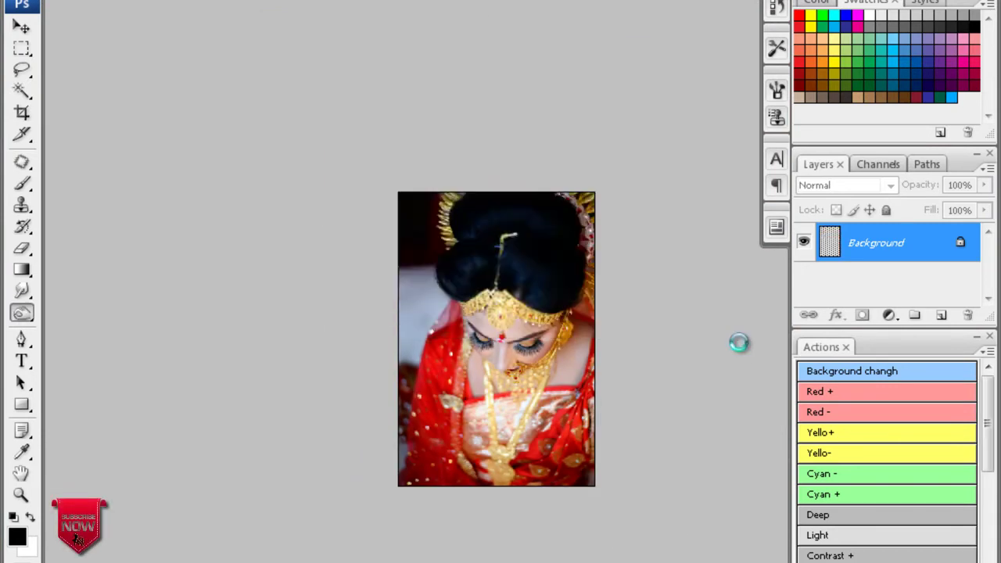
{"action": "key", "text": "ctrl+0"}
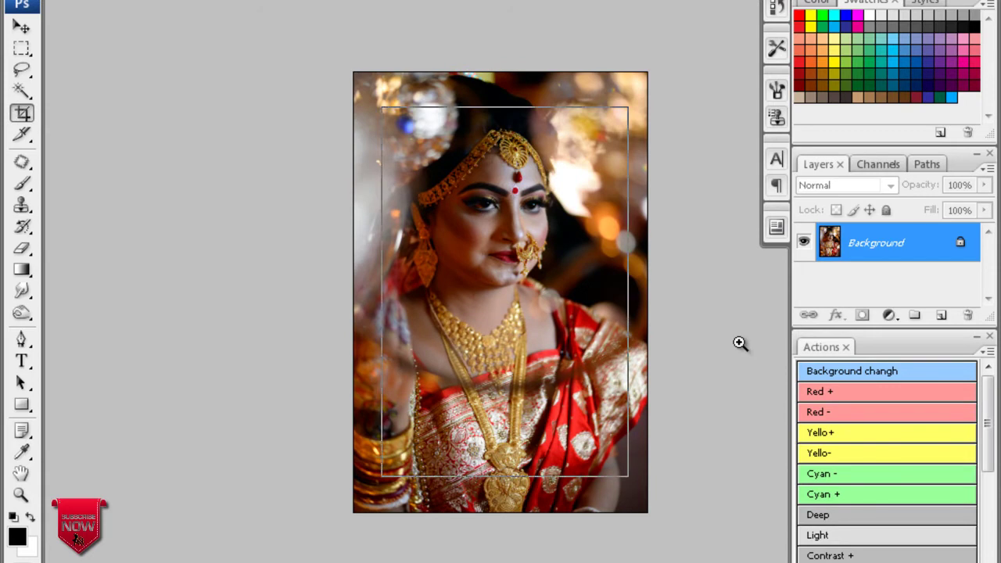
- Lasso the bride's figure, feather it 80 px, and brighten it with Curves
{"action": "key", "text": "l"}
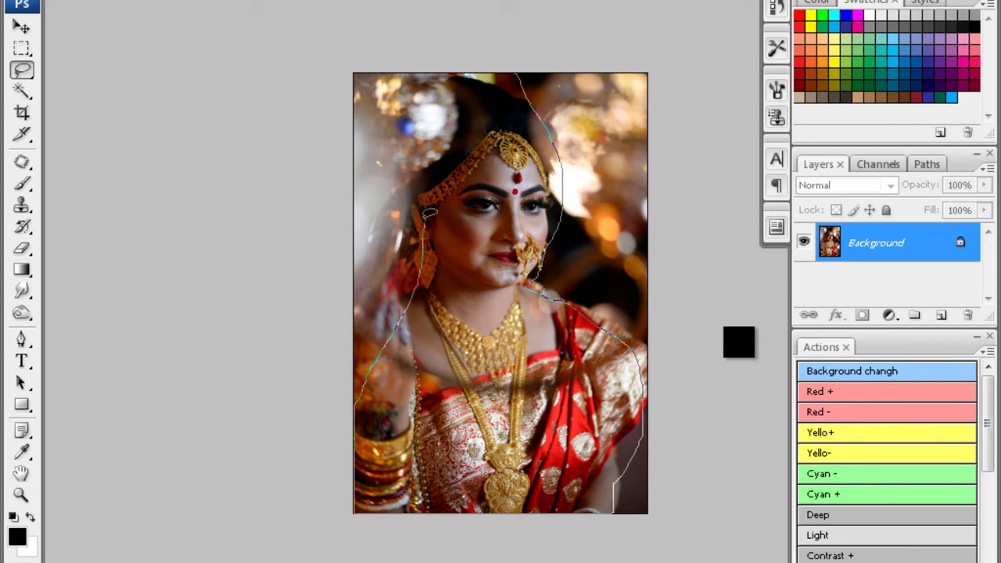
{"action": "left_click_drag", "start_coordinate": [502, 71], "coordinate": [502, 72]}
{"action": "key", "text": "shift+F6"}
{"action": "type", "text": "80"}
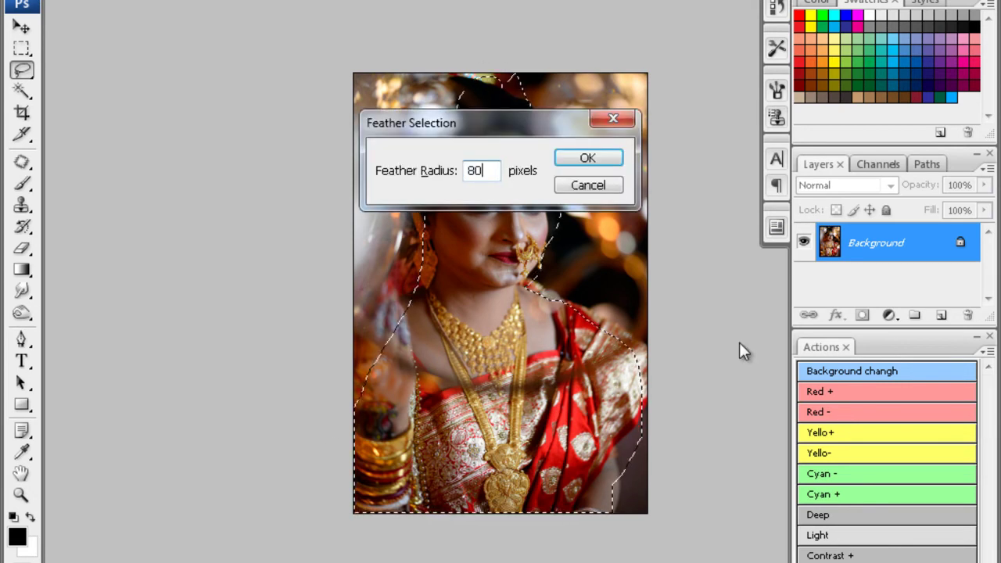
{"action": "key", "text": "Return"}
{"action": "key", "text": "ctrl+m"}
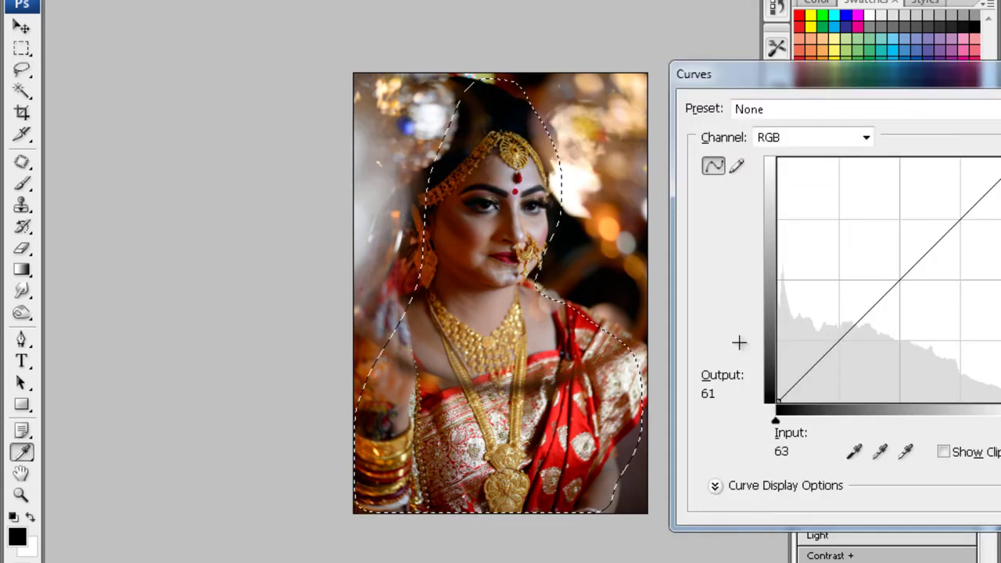
{"action": "key", "text": "Up"}
{"action": "key", "text": "Up"}
{"action": "key", "text": "Up"}
{"action": "key", "text": "Up"}
{"action": "key", "text": "Up"}
{"action": "key", "text": "Up"}
{"action": "key", "text": "Left"}
{"action": "key", "text": "Up"}
{"action": "key", "text": "Up"}
{"action": "key", "text": "Up"}
{"action": "key", "text": "Up"}
{"action": "key", "text": "Up"}
{"action": "key", "text": "Left"}
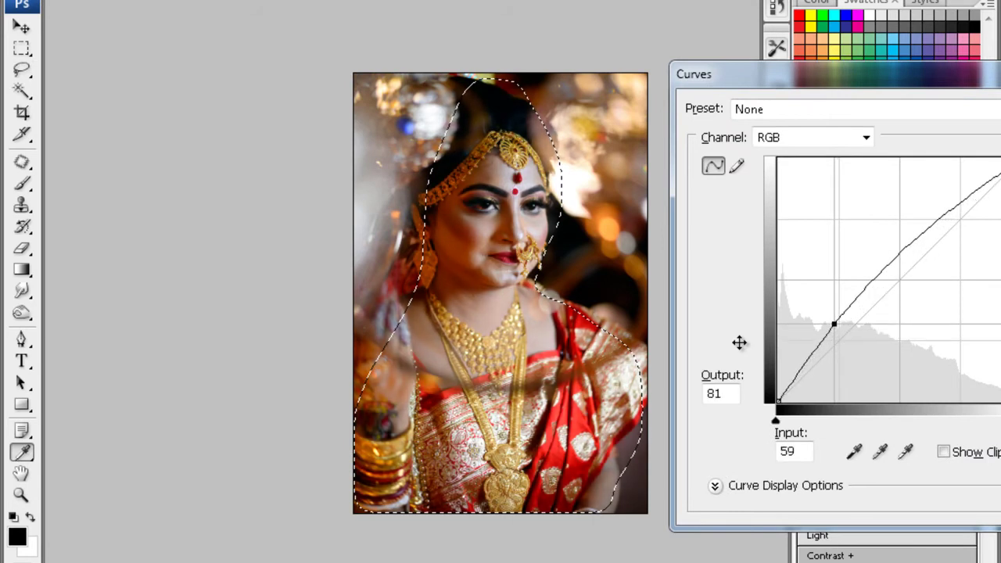
{"action": "key", "text": "Return"}
{"action": "key", "text": "ctrl+d"}
- Quick-select the bride's face and jewellery and feather the selection
{"action": "key", "text": "ctrl+plus"}
{"action": "key", "text": "w"}
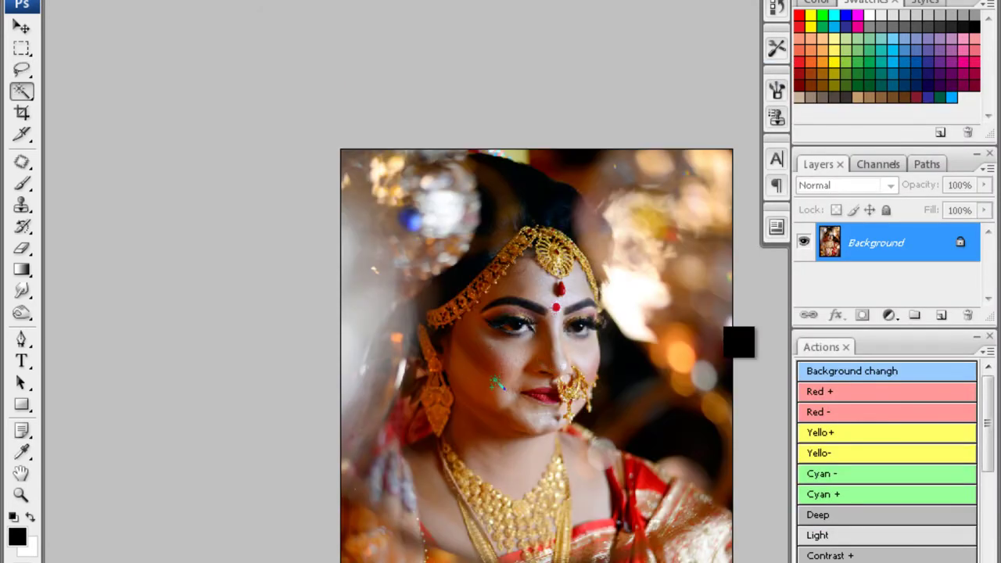
{"action": "left_click_drag", "start_coordinate": [446, 469], "coordinate": [516, 242]}
{"action": "left_click_drag", "start_coordinate": [508, 380], "coordinate": [559, 354]}
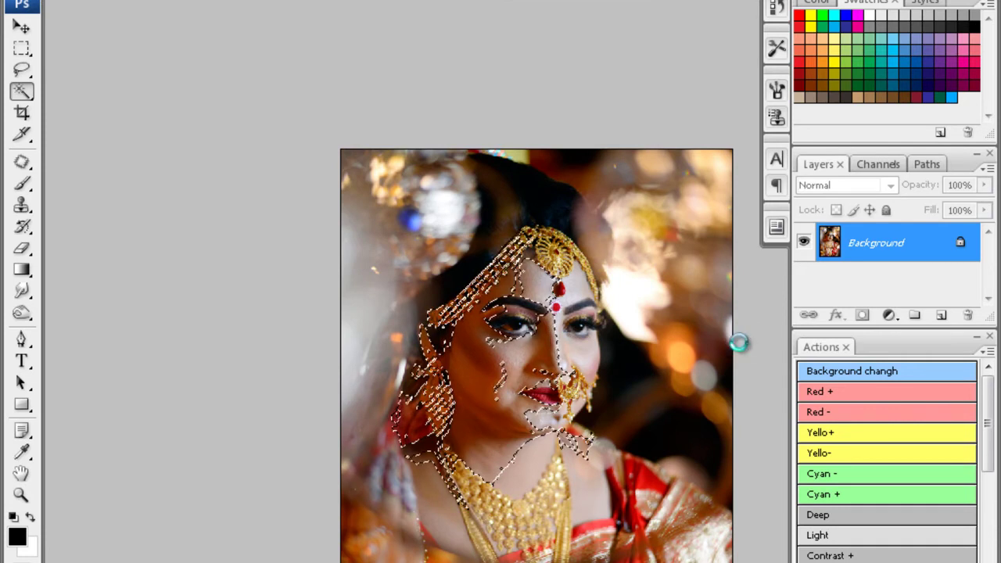
{"action": "key", "text": "ctrl+alt+d"}
{"action": "key", "text": "Return"}
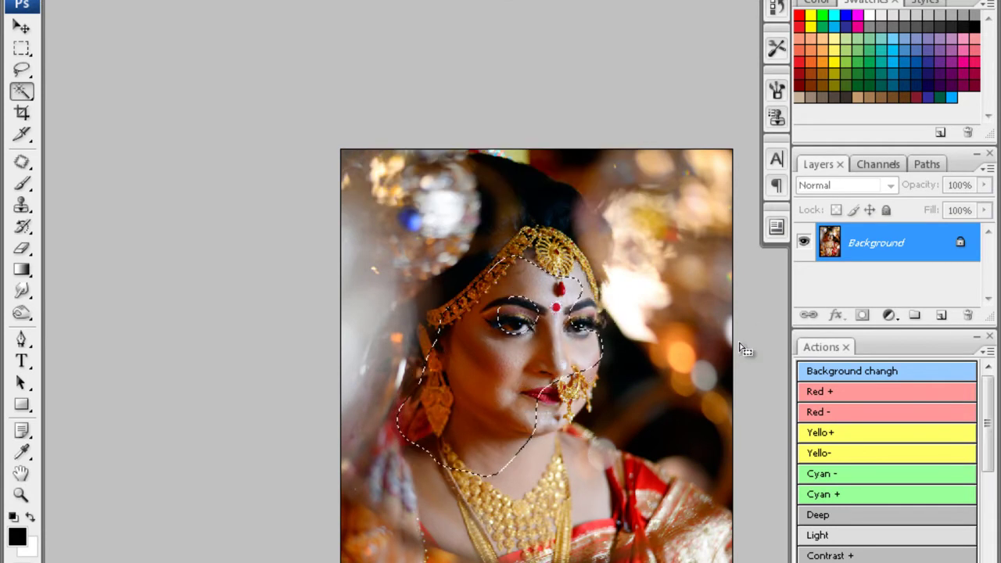
- Brighten the face selection with Curves and apply a Color Balance adjustment
{"action": "key", "text": "ctrl+m"}
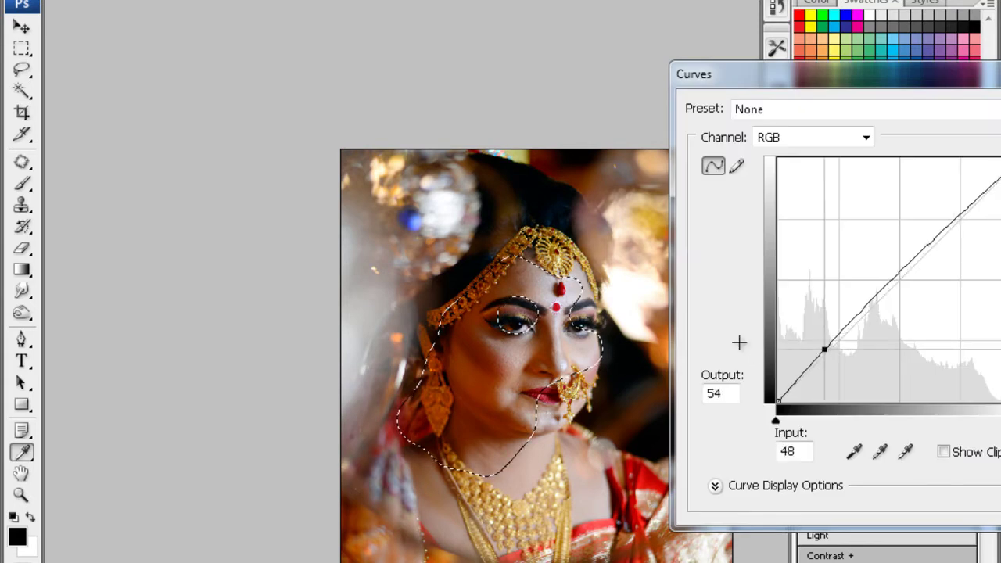
{"action": "key", "text": "Up"}
{"action": "key", "text": "Up"}
{"action": "key", "text": "Up"}
{"action": "key", "text": "Return"}
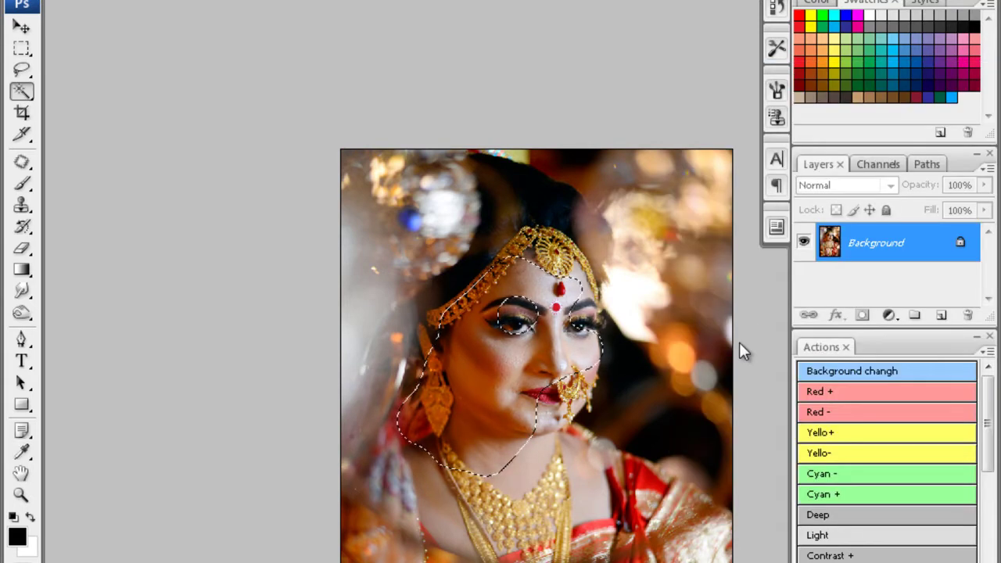
{"action": "key", "text": "ctrl+b"}
{"action": "key", "text": "Return"}
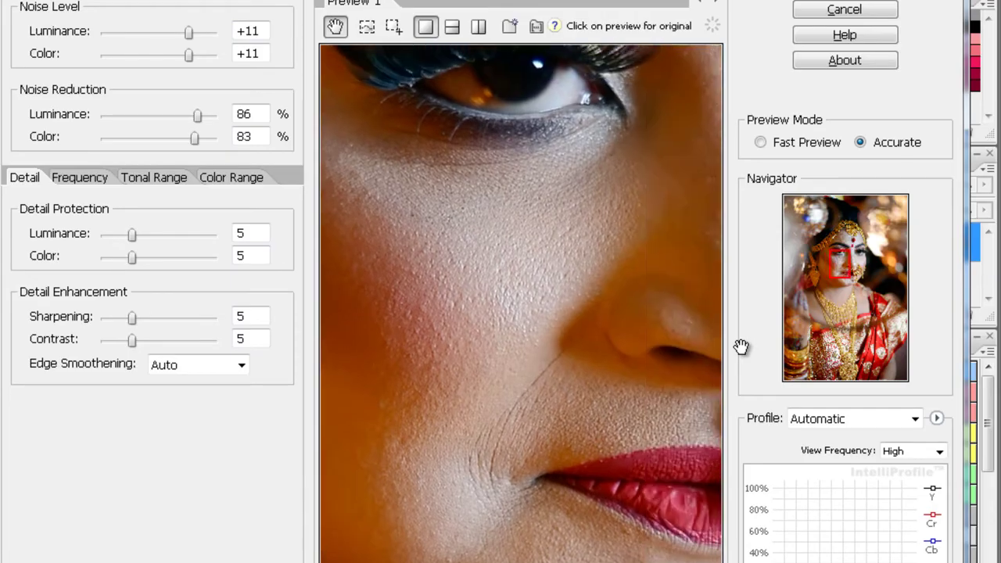
- Apply Noiseware noise reduction, then clone clean skin over the chin blemishes below the lips
{"action": "key", "text": "Return"}
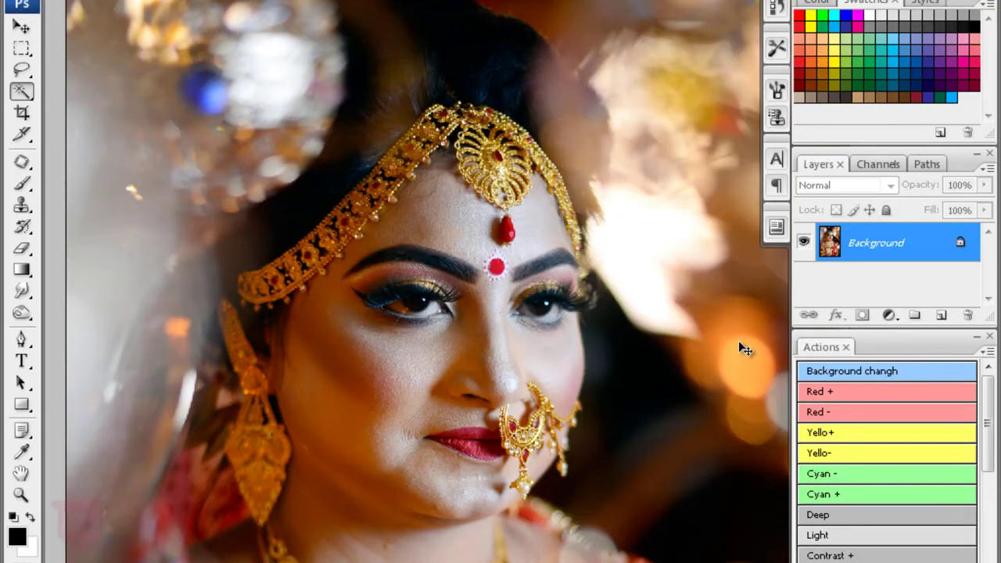
{"action": "left_click", "coordinate": [737, 342], "text": "ctrl"}
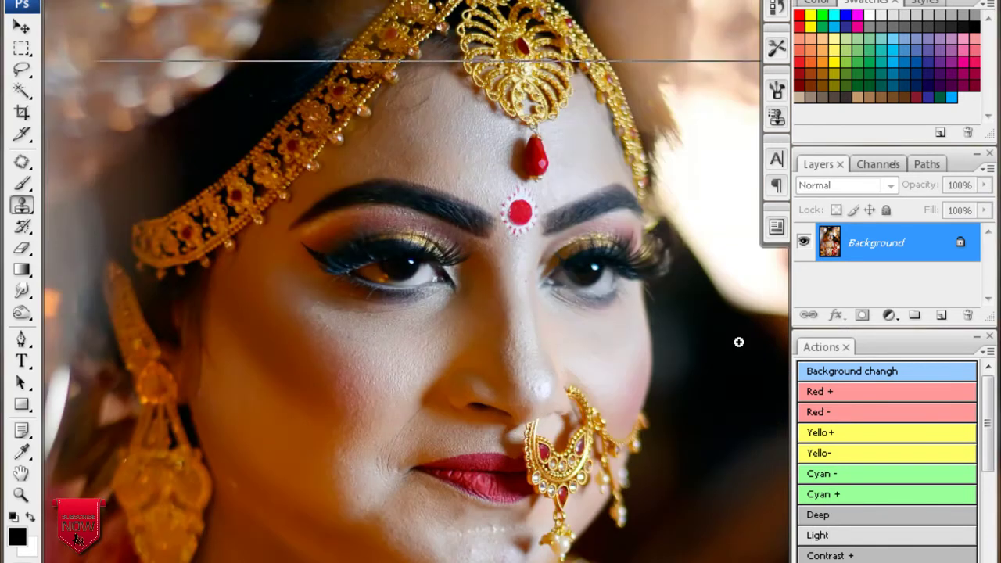
{"action": "left_click_drag", "start_coordinate": [740, 344], "coordinate": [779, 301]}
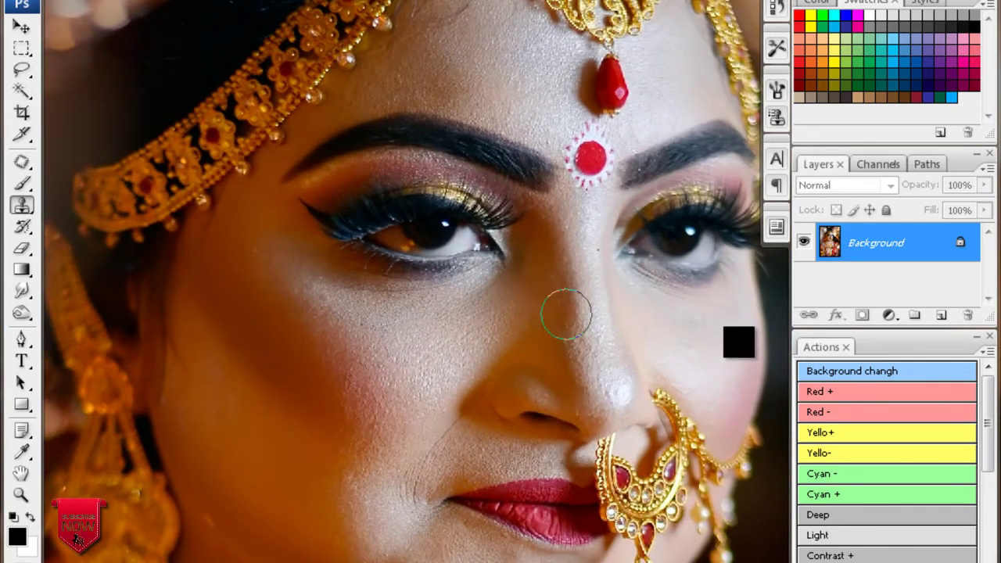
{"action": "left_click", "coordinate": [562, 288], "text": "alt"}
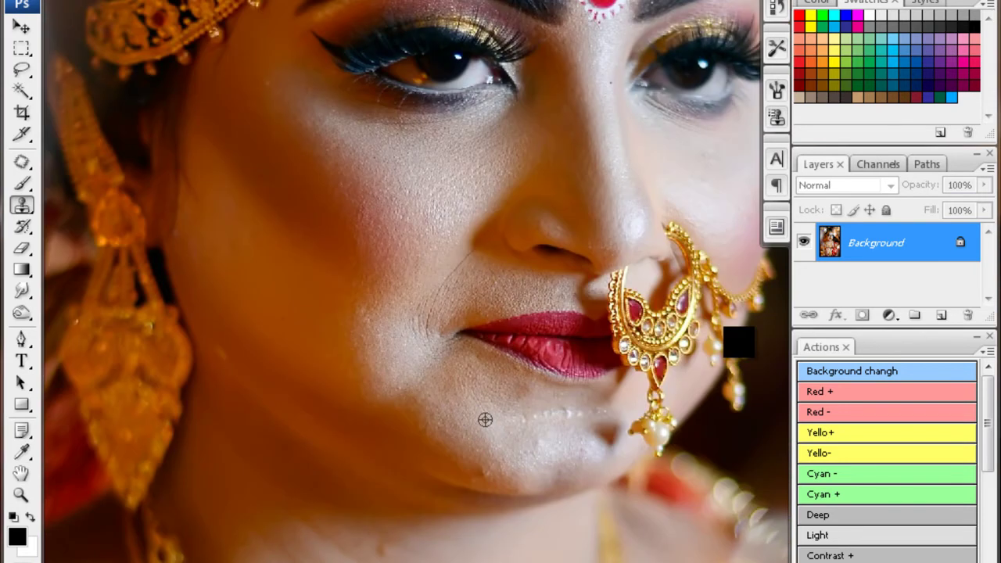
{"action": "mouse_move", "coordinate": [537, 420]}
{"action": "left_mouse_down"}
{"action": "mouse_move", "coordinate": [560, 418]}
{"action": "mouse_move", "coordinate": [523, 412]}
{"action": "left_mouse_up"}
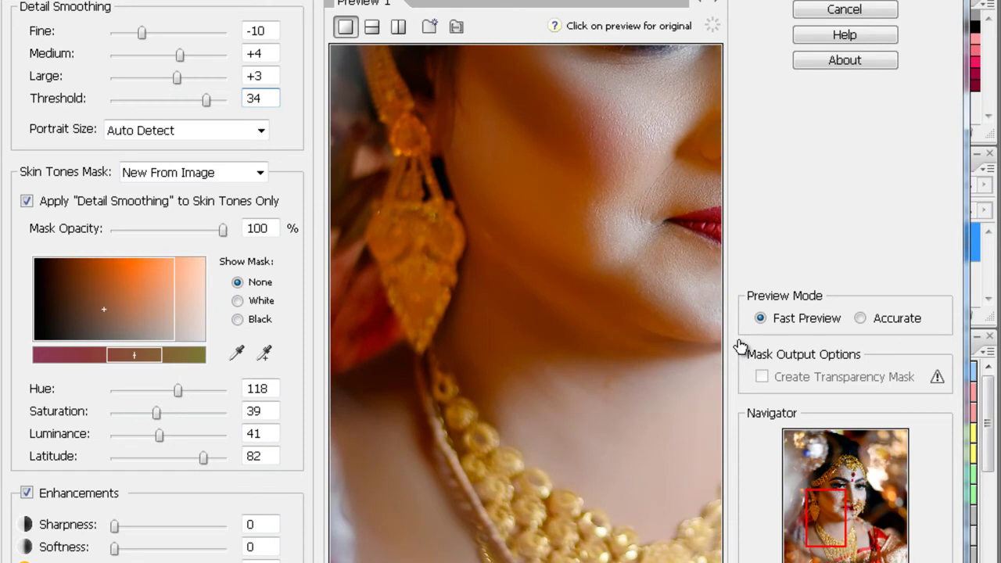
- Sample the bride's skin tone three times for the smoothing mask, then zoom in on her face
{"action": "left_click", "coordinate": [743, 337]}
{"action": "left_click", "coordinate": [745, 335]}
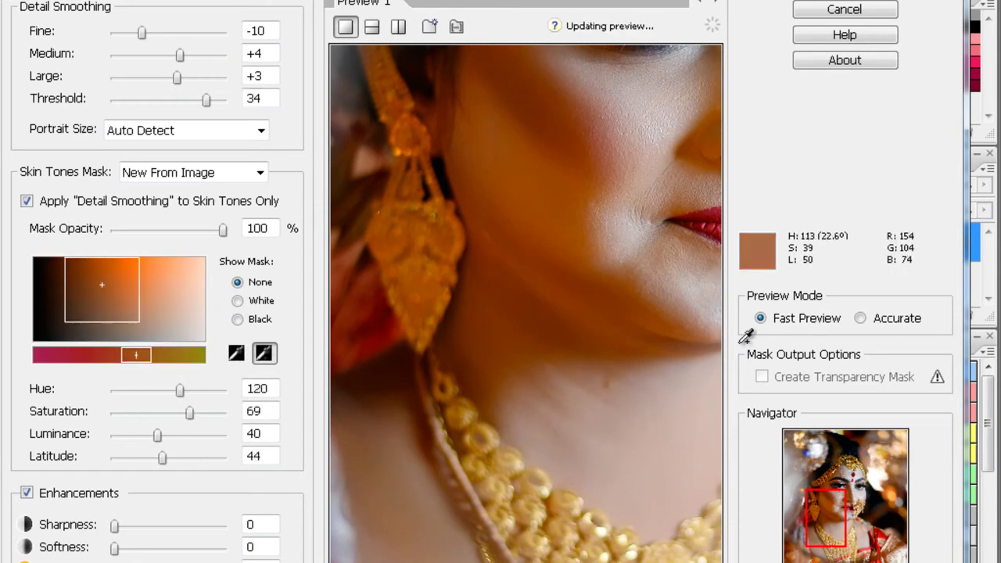
{"action": "left_click", "coordinate": [744, 336]}
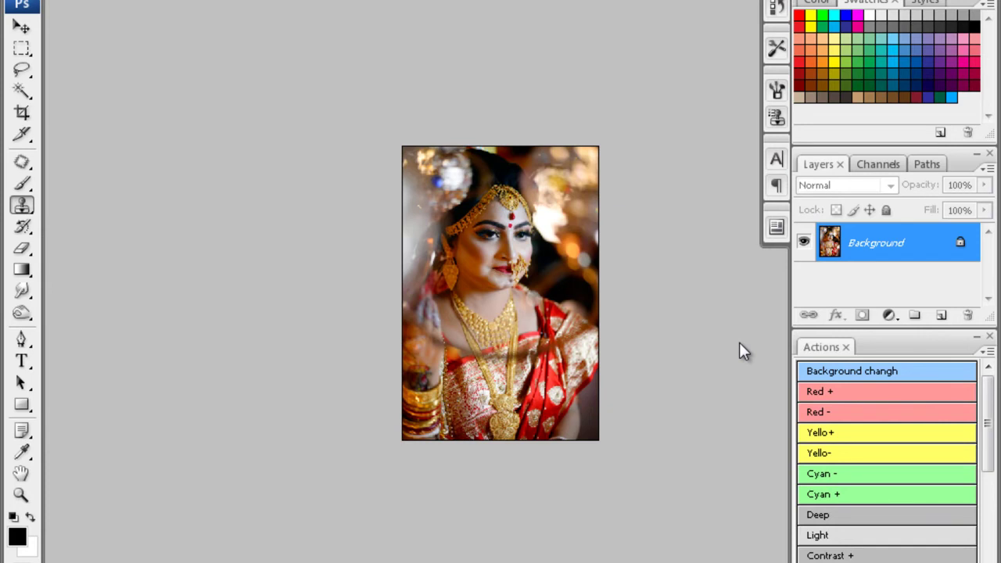
{"action": "key", "text": "ctrl+plus"}
{"action": "key", "text": "ctrl+plus"}
{"action": "key", "text": "ctrl+plus"}
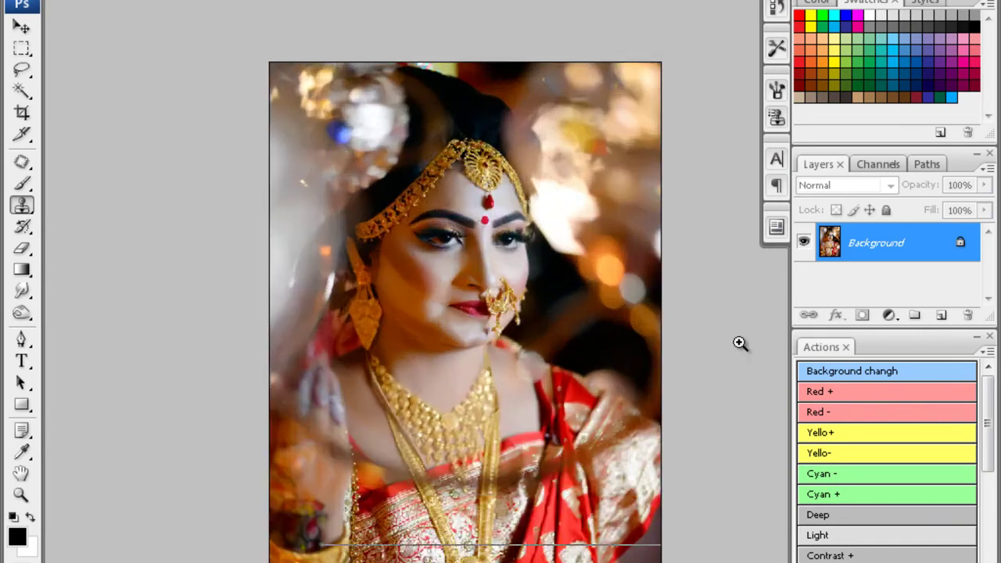
{"action": "key", "text": "ctrl+plus"}
{"action": "key", "text": "ctrl+plus"}
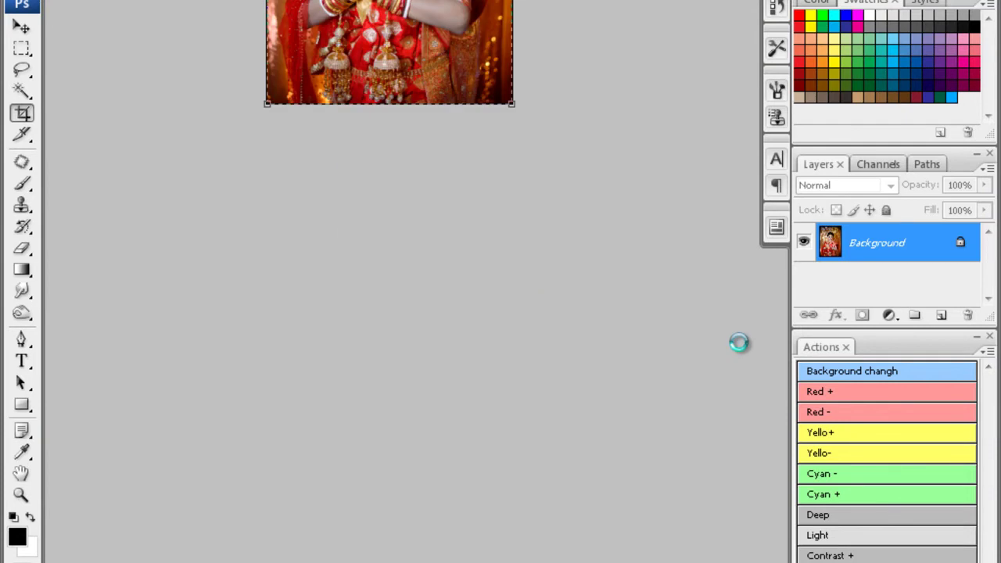
- Quick-select the bride's forearms, feather them, and warm them with Color Balance +32/0/-21
{"action": "key", "text": "ctrl+plus"}
{"action": "key", "text": "ctrl+plus"}
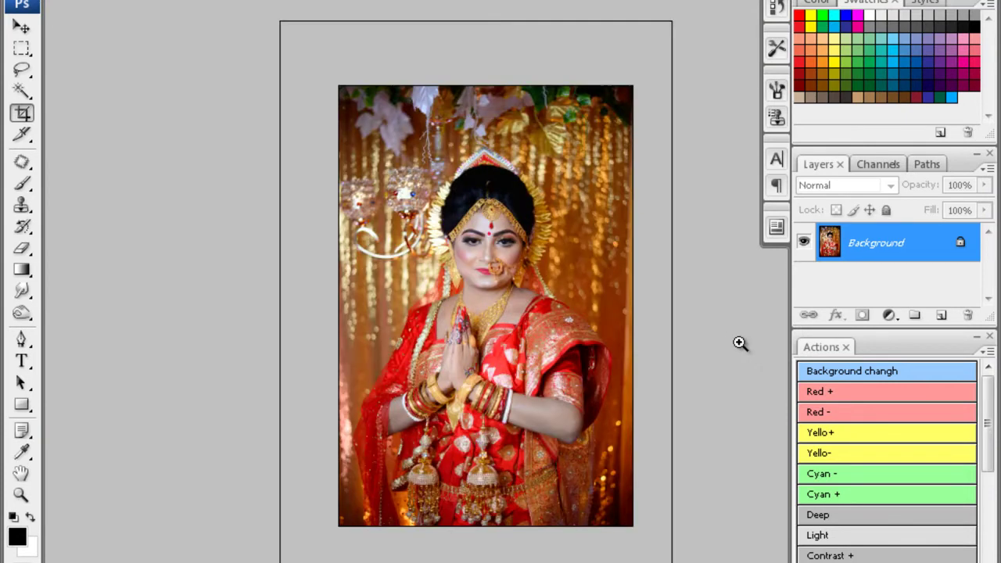
{"action": "key", "text": "ctrl+plus"}
{"action": "key", "text": "ctrl+plus"}
{"action": "key", "text": "w"}
{"action": "mouse_move", "coordinate": [532, 391]}
{"action": "left_mouse_down"}
{"action": "mouse_move", "coordinate": [606, 397]}
{"action": "mouse_move", "coordinate": [646, 459]}
{"action": "left_mouse_up"}
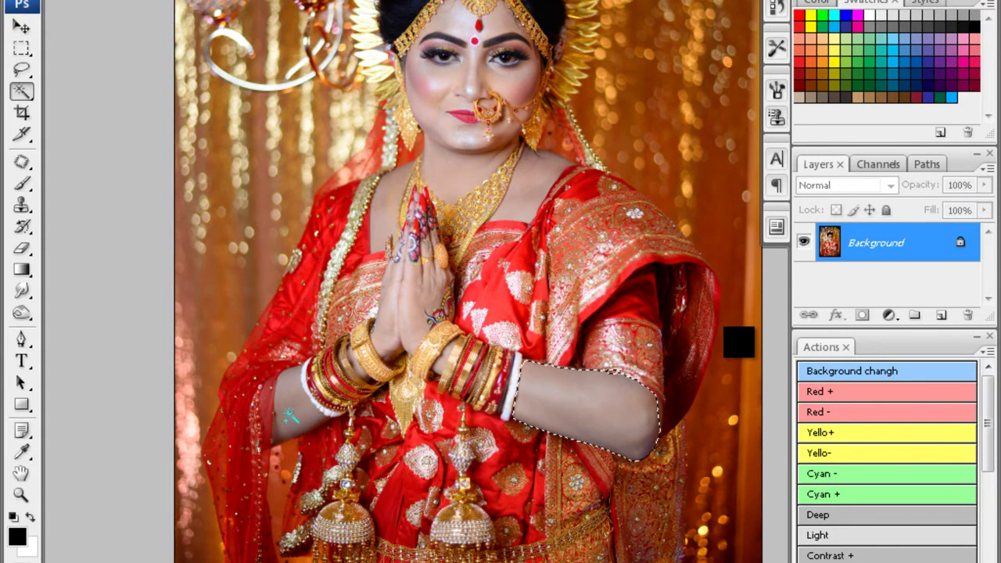
{"action": "key", "text": "ctrl+alt+d"}
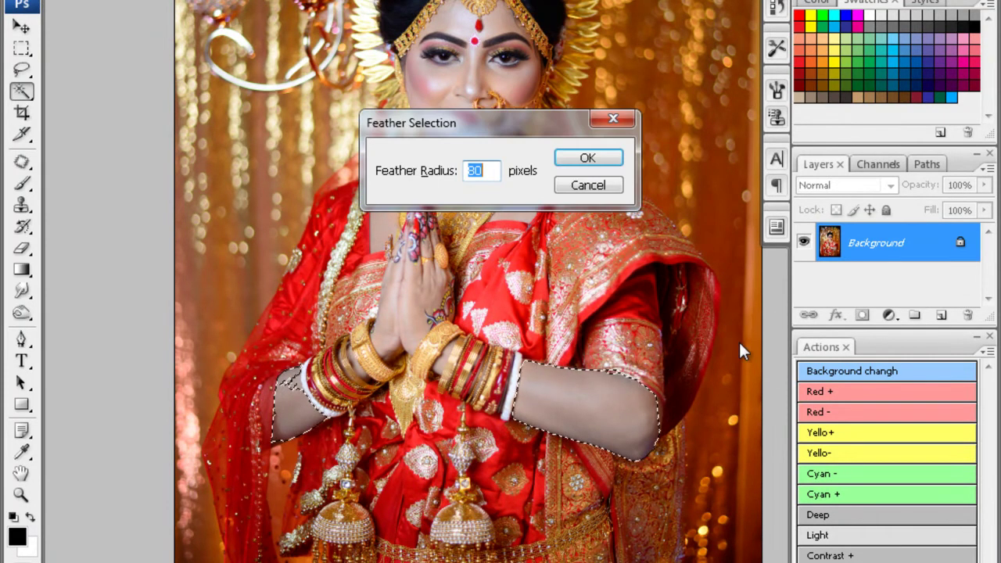
{"action": "key", "text": "Return"}
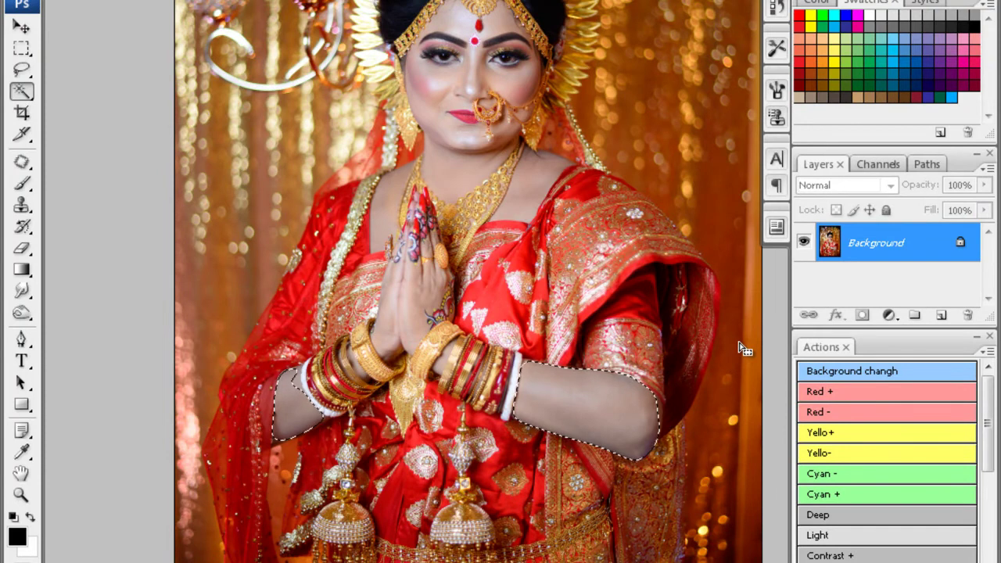
{"action": "key", "text": "ctrl+b"}
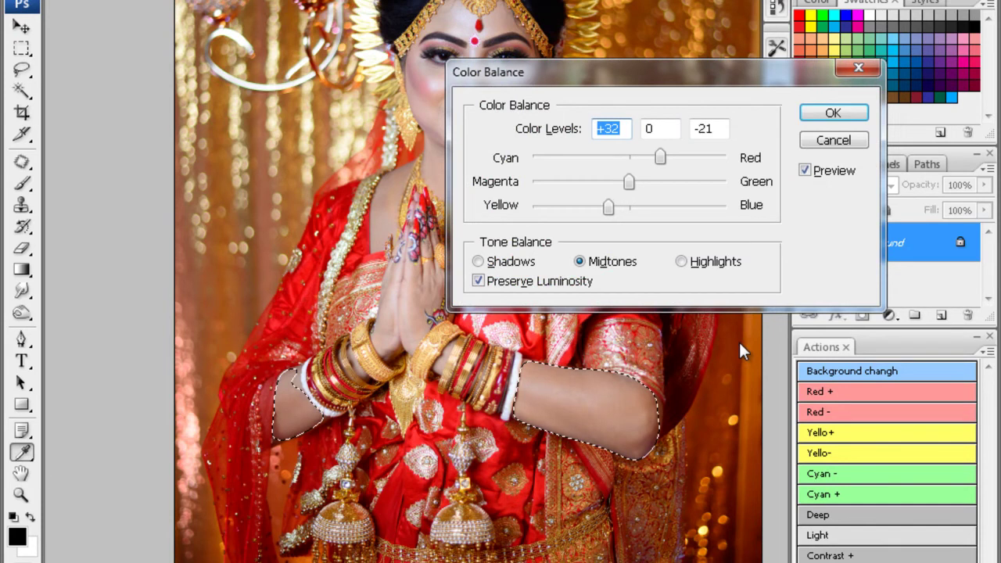
{"action": "key", "text": "Return"}
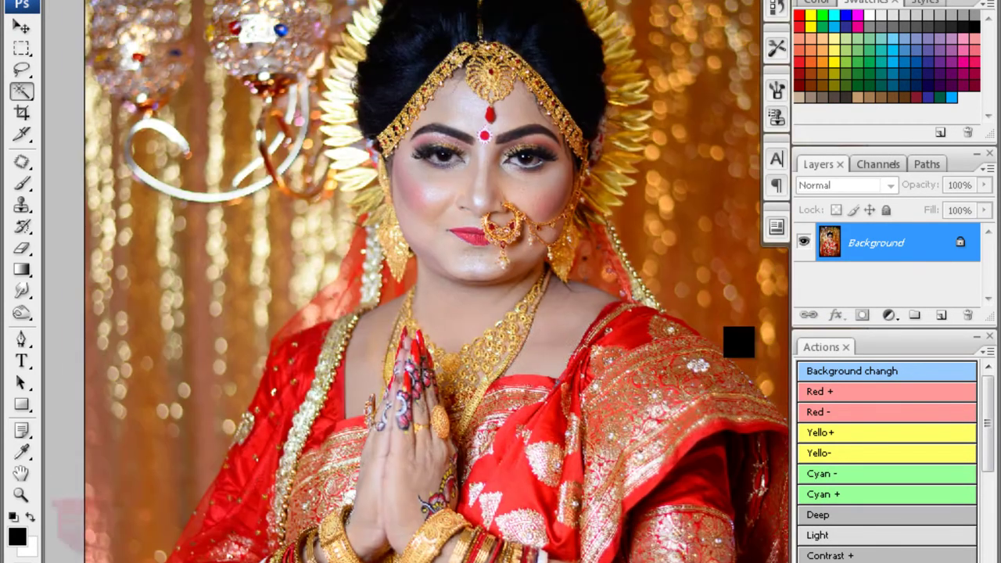
- Magic Wand the golden highlights and neck area and feather the selection
{"action": "left_click", "coordinate": [548, 228]}
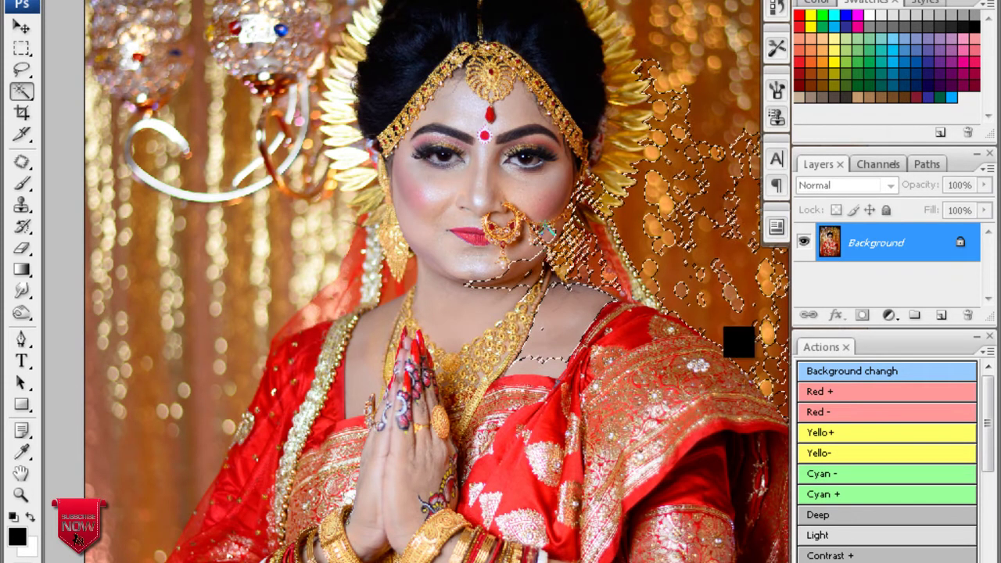
{"action": "key", "text": "ctrl+alt+d"}
{"action": "key", "text": "Return"}
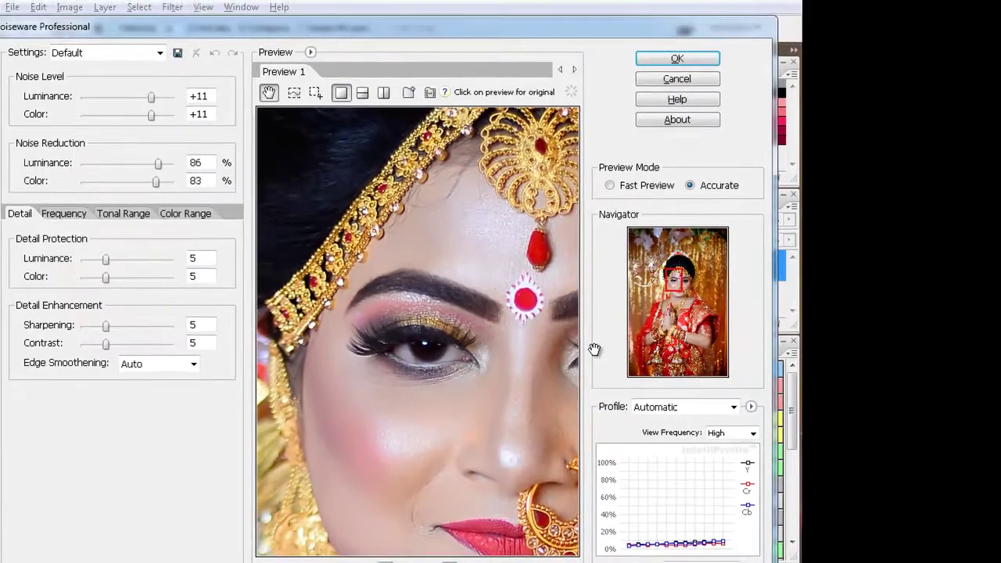
- Apply noise reduction and clone-stamp blemishes on the bride's cheeks, forehead and chin at 33% opacity
{"action": "key", "text": "Return"}
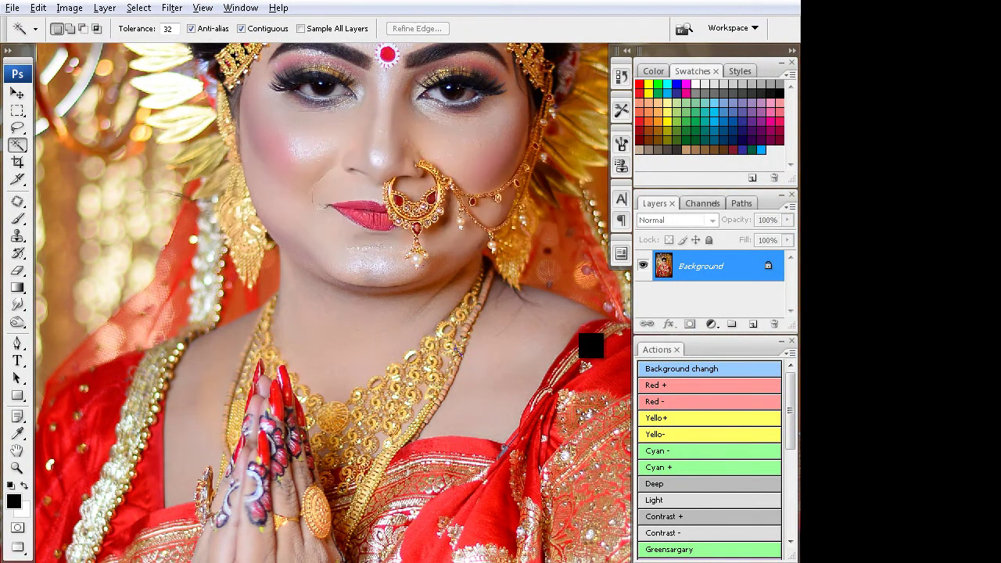
{"action": "key", "text": "s"}
{"action": "key", "text": "ctrl+plus"}
{"action": "key", "text": "bracketleft"}
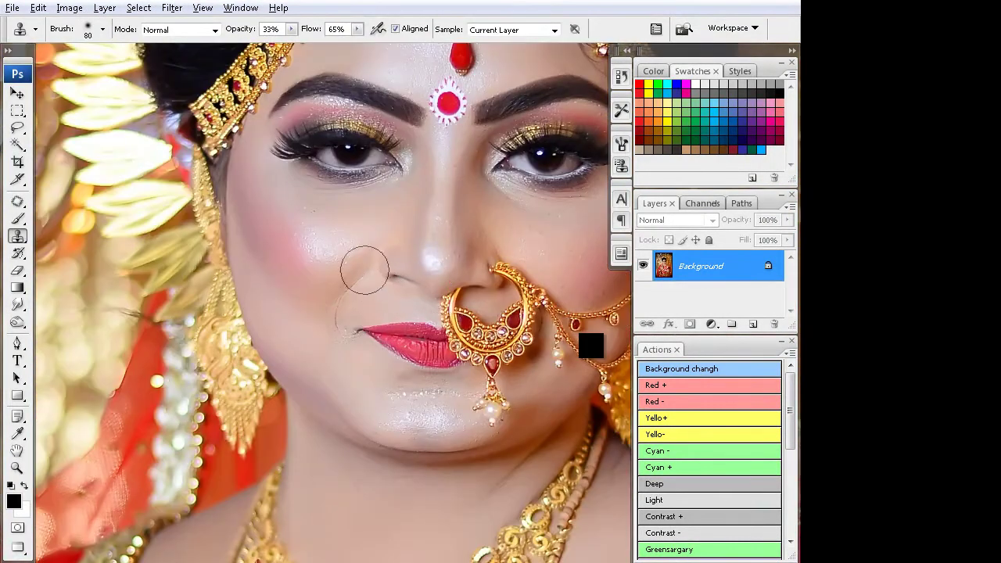
{"action": "scroll", "coordinate": [365, 270], "scroll_direction": "up", "scroll_amount": 2}
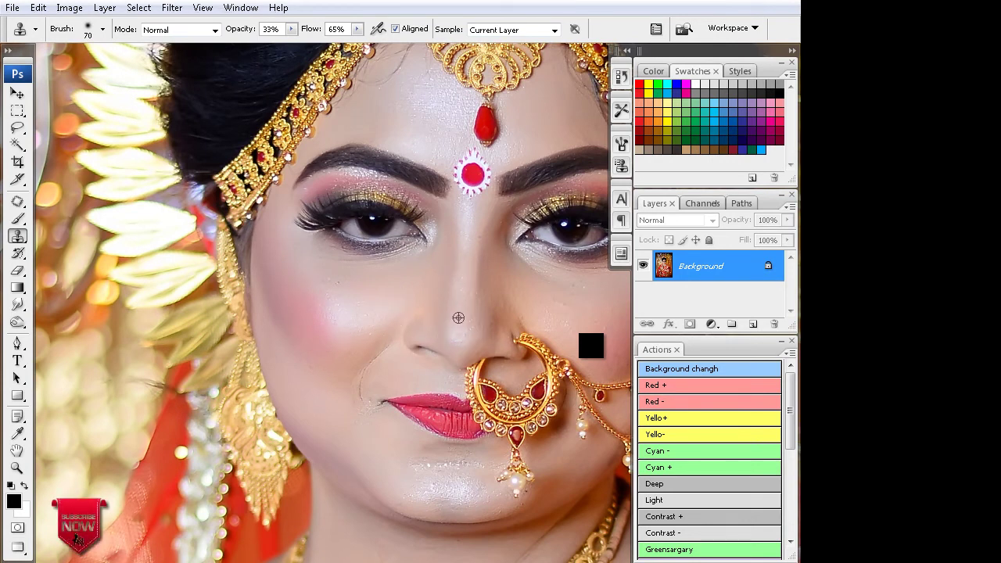
{"action": "scroll", "coordinate": [469, 273], "scroll_direction": "up", "scroll_amount": 3}
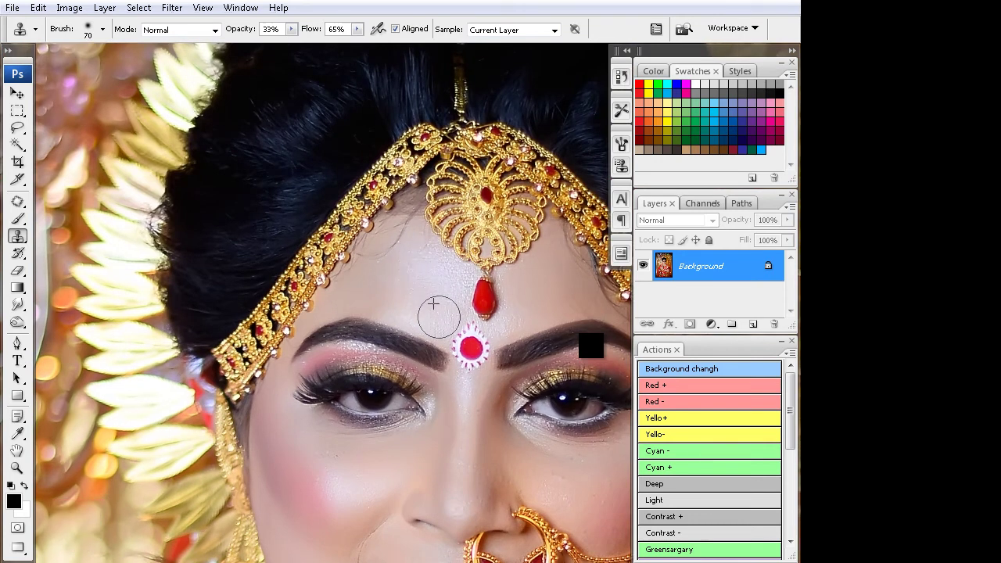
{"action": "left_click_drag", "start_coordinate": [416, 309], "coordinate": [299, 120]}
{"action": "scroll", "coordinate": [288, 341], "scroll_direction": "down", "scroll_amount": 2}
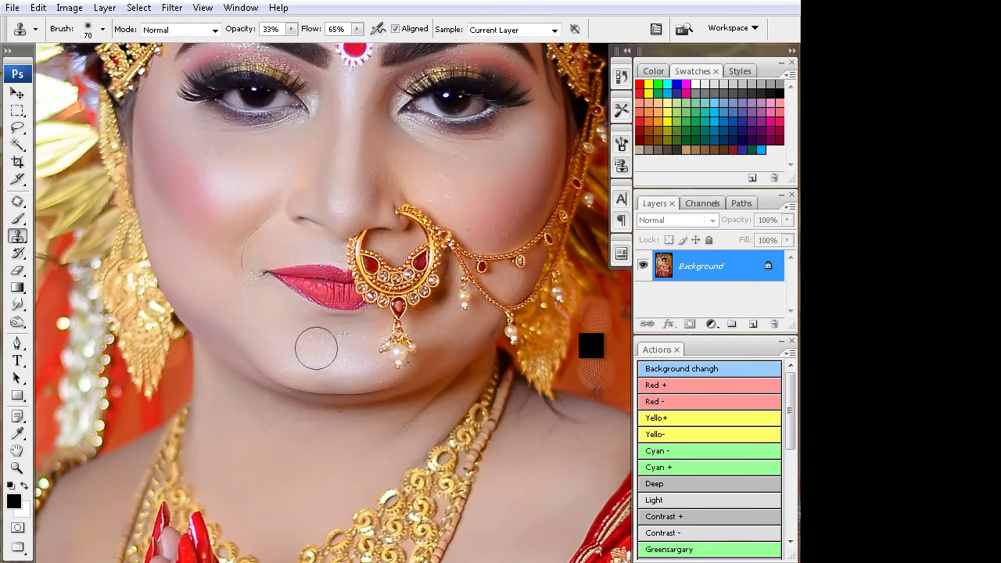
- Smudge the bride's neck skin smooth at 3% and zoom out to the whole photo
{"action": "key", "text": "r"}
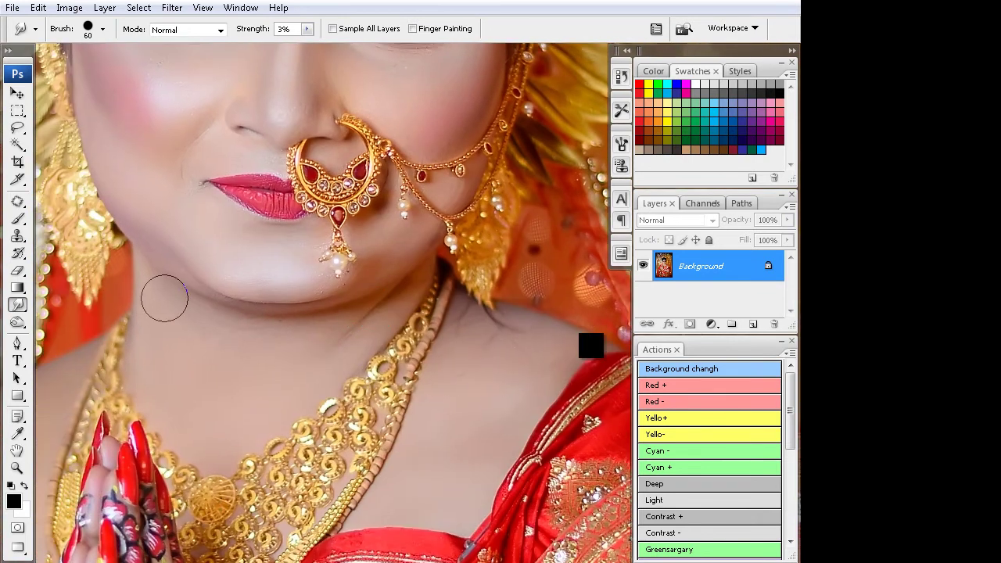
{"action": "key", "text": "ctrl+minus"}
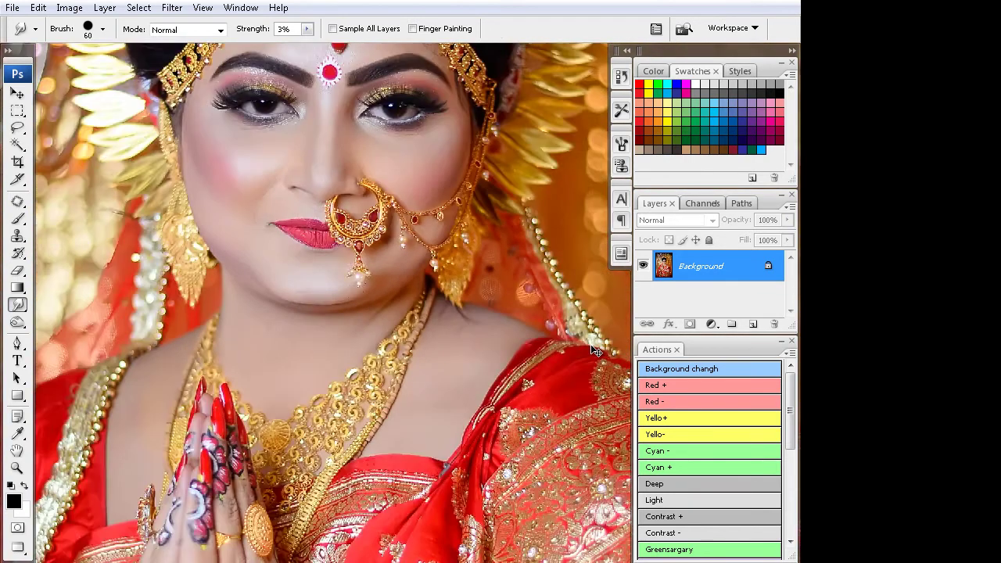
{"action": "key", "text": "ctrl+minus"}
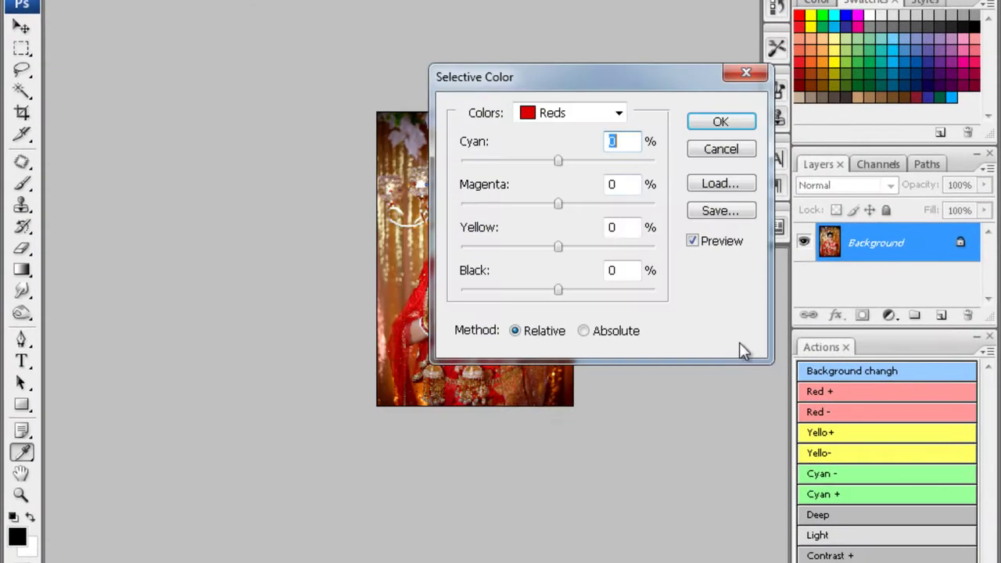
- Apply Selective Color on the Blacks range and feather the skin selection by 20 pixels
{"action": "key", "text": "shift+Tab"}
{"action": "key", "text": "alt+Down"}
{"action": "key", "text": "End"}
{"action": "key", "text": "Return"}
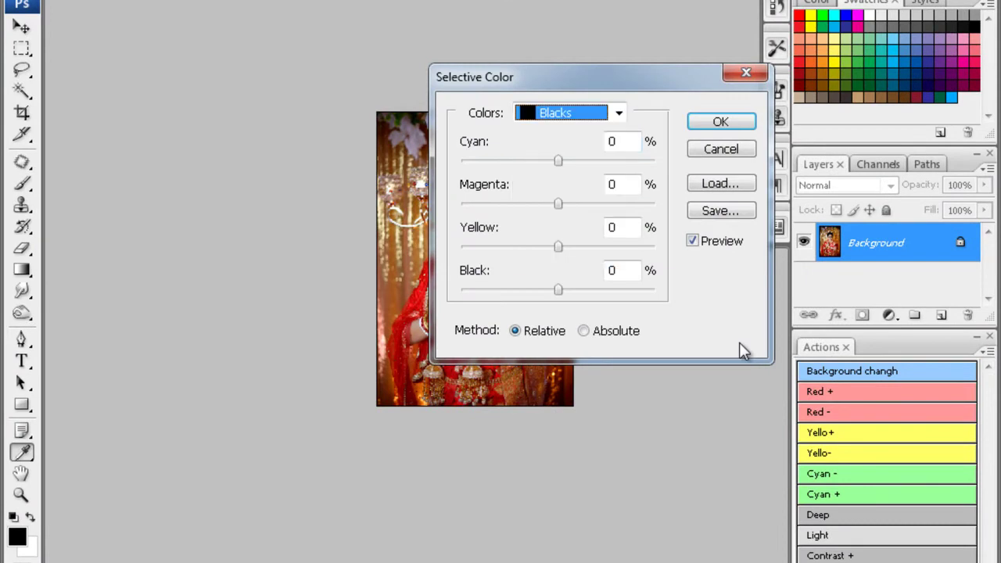
{"action": "key", "text": "Return"}
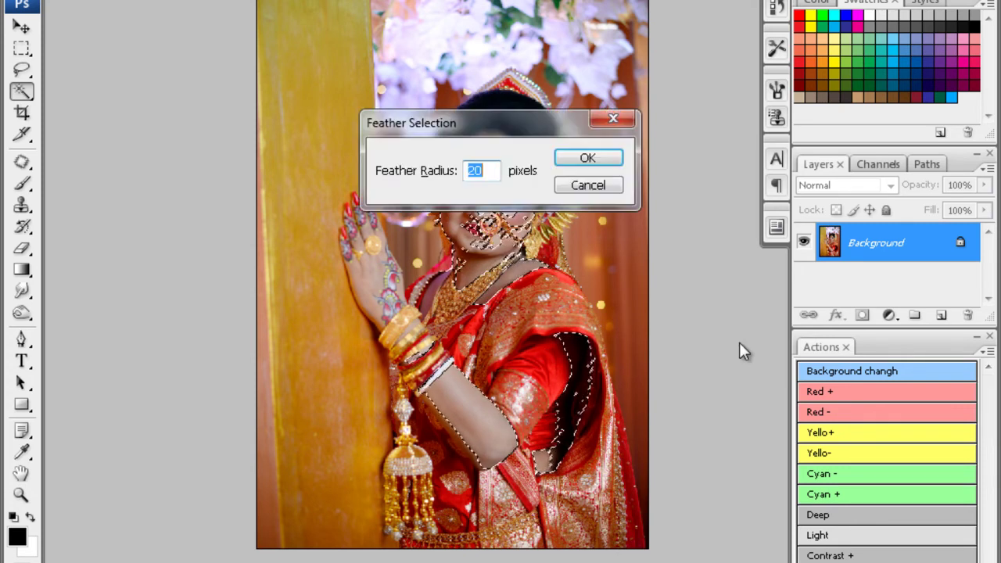
{"action": "key", "text": "Return"}
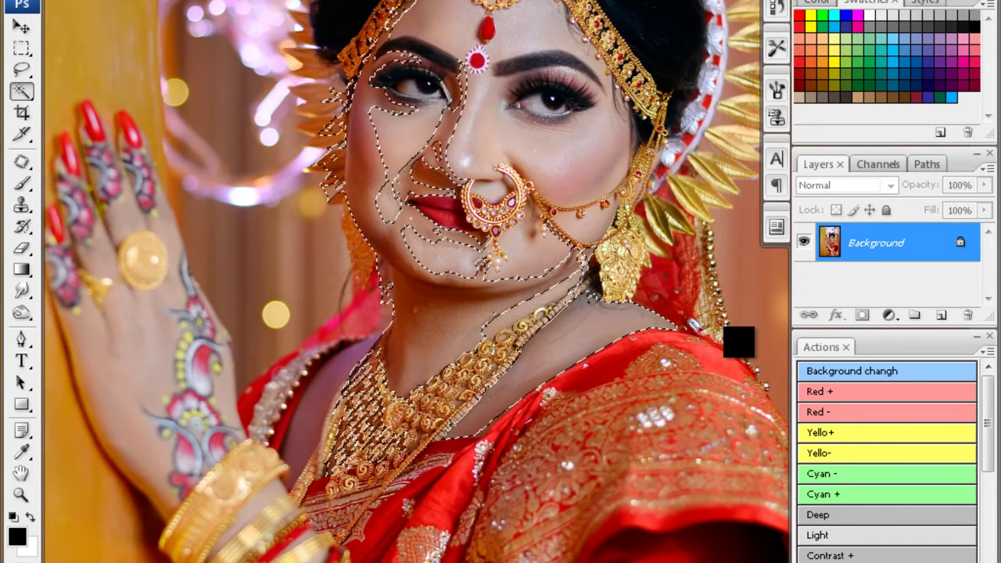
- Feather the skin selection, brighten it with Curves (87→96), and deselect
{"action": "key", "text": "Return"}
{"action": "key", "text": "ctrl+m"}
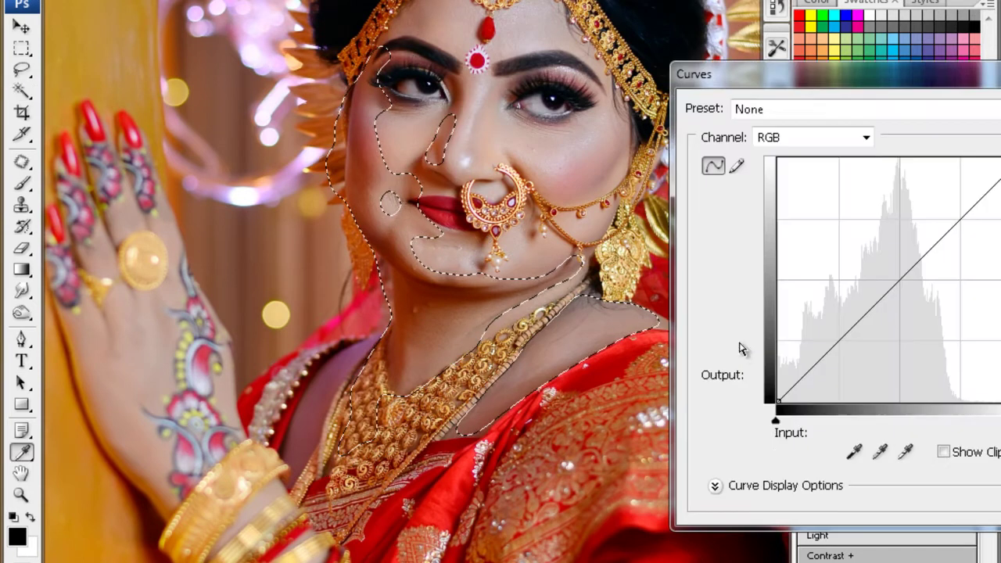
{"action": "left_click_drag", "start_coordinate": [739, 346], "coordinate": [739, 341]}
{"action": "key", "text": "Return"}
{"action": "key", "text": "ctrl+d"}
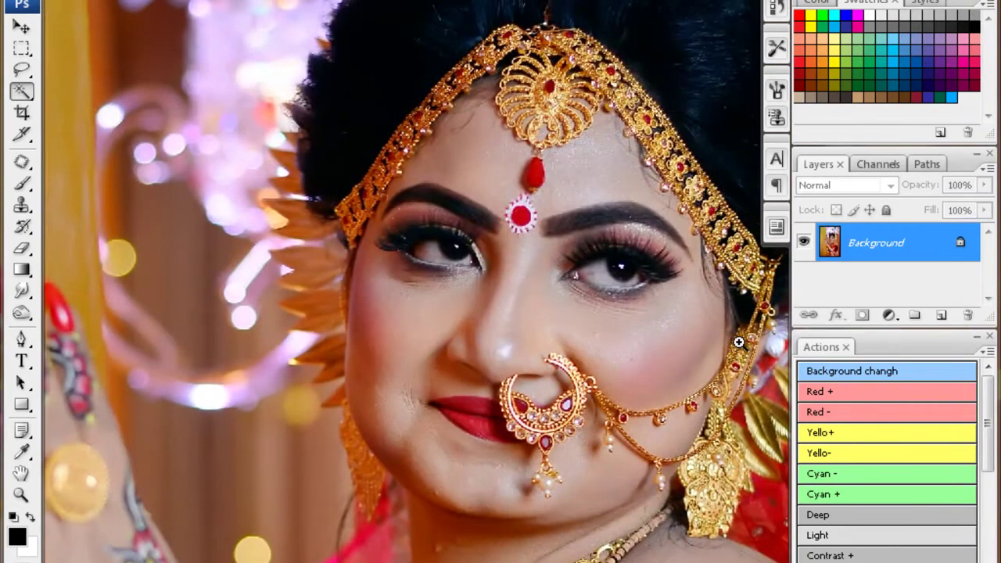
- Blur the forehead, lift Levels midtones to 1.18, and Magic Wand the hennaed hand
{"action": "key", "text": "r"}
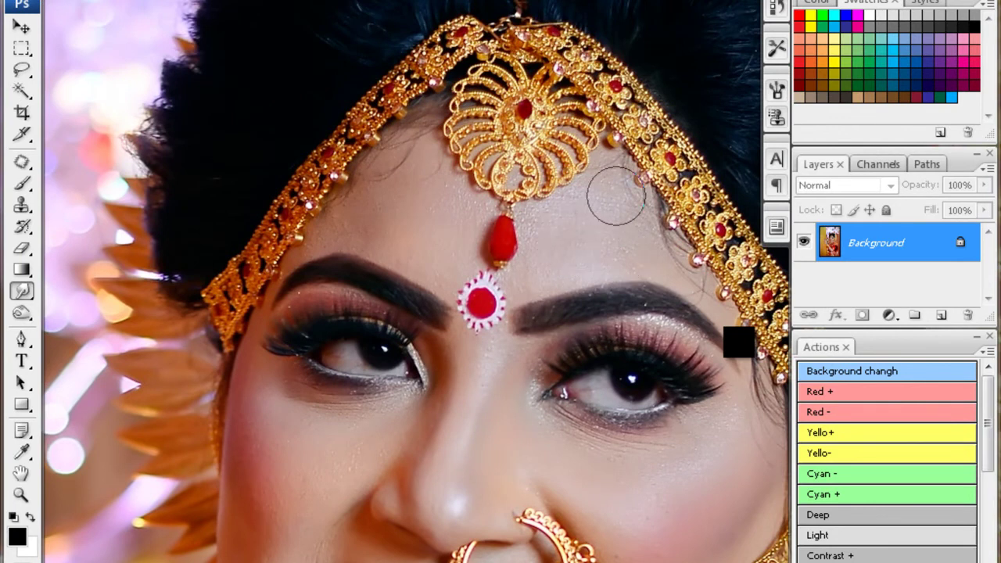
{"action": "key", "text": "ctrl+0"}
{"action": "key", "text": "ctrl+l"}
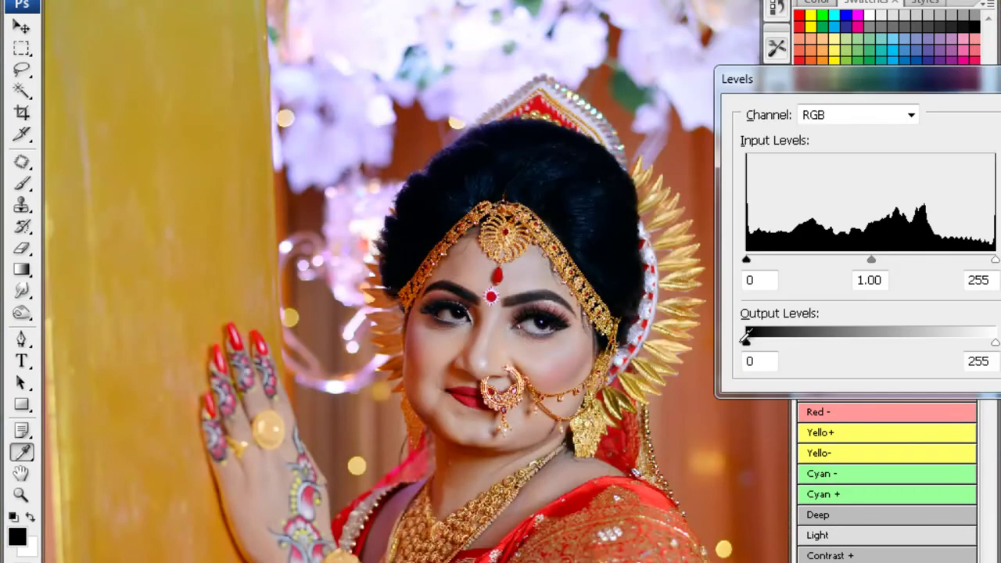
{"action": "left_click_drag", "start_coordinate": [866, 258], "coordinate": [859, 258]}
{"action": "key", "text": "Return"}
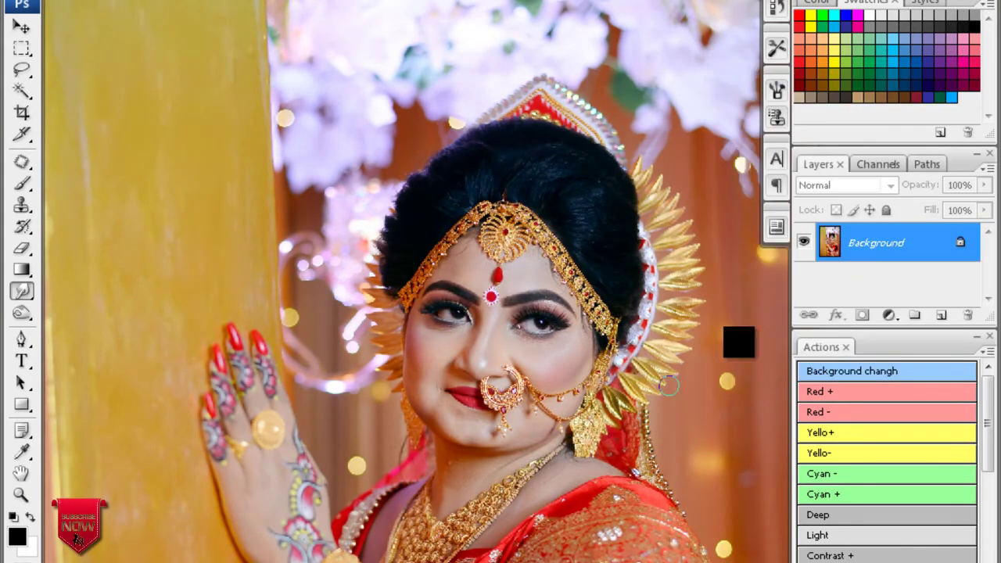
{"action": "key", "text": "ctrl+minus"}
{"action": "key", "text": "ctrl+minus"}
{"action": "key", "text": "ctrl+minus"}
{"action": "key", "text": "z"}
{"action": "left_click", "coordinate": [738, 352]}
- Add the forearm to the hand selection, feather it 20 px, and darken it with Levels gamma 0.79
{"action": "key", "text": "w"}
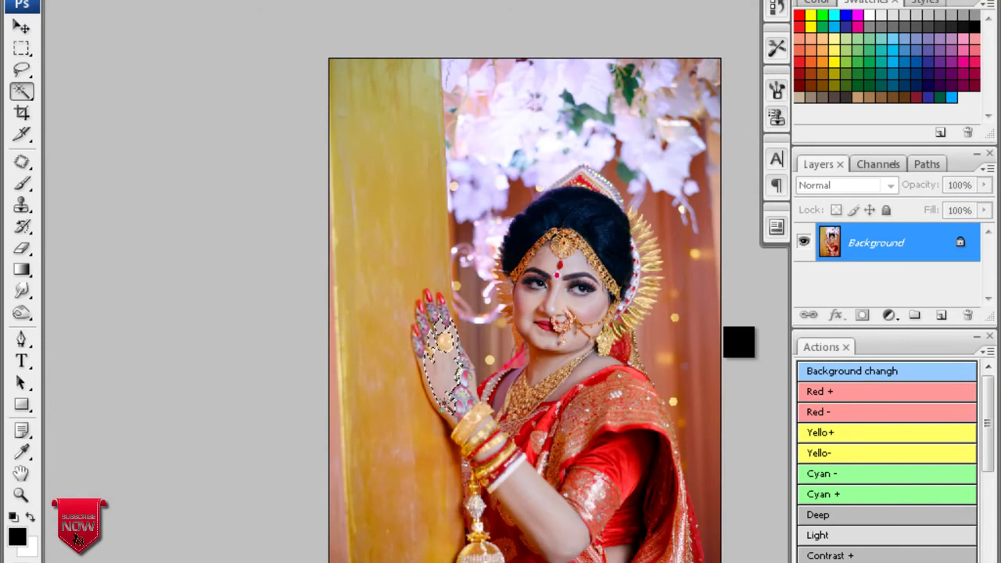
{"action": "left_click", "coordinate": [539, 505], "text": "shift"}
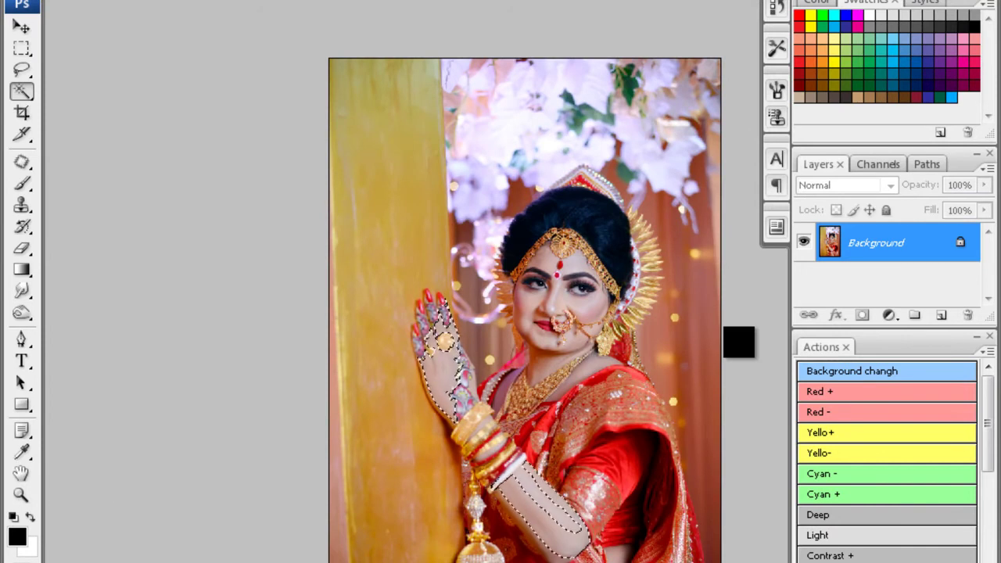
{"action": "key", "text": "ctrl+alt+d"}
{"action": "key", "text": "Return"}
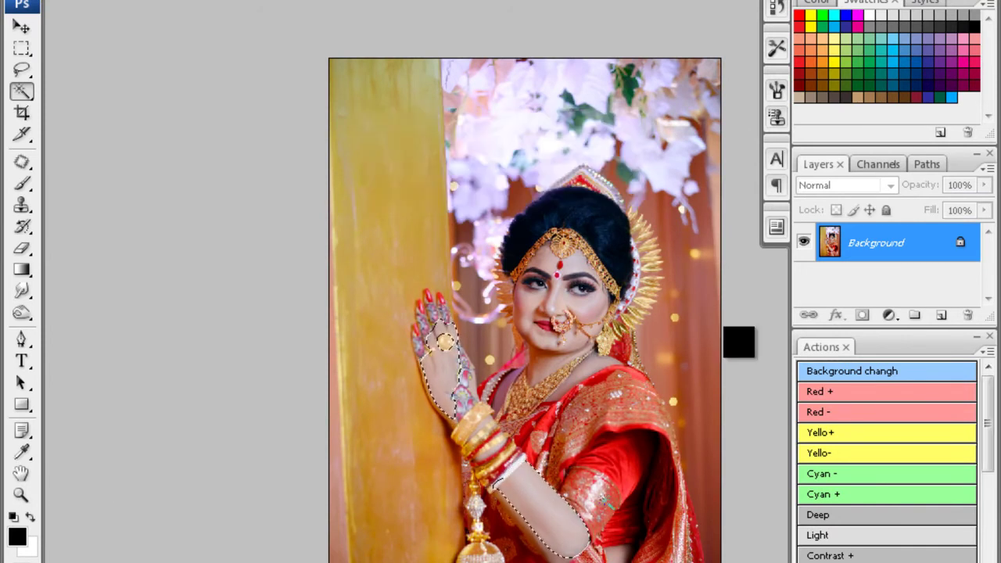
{"action": "key", "text": "ctrl+l"}
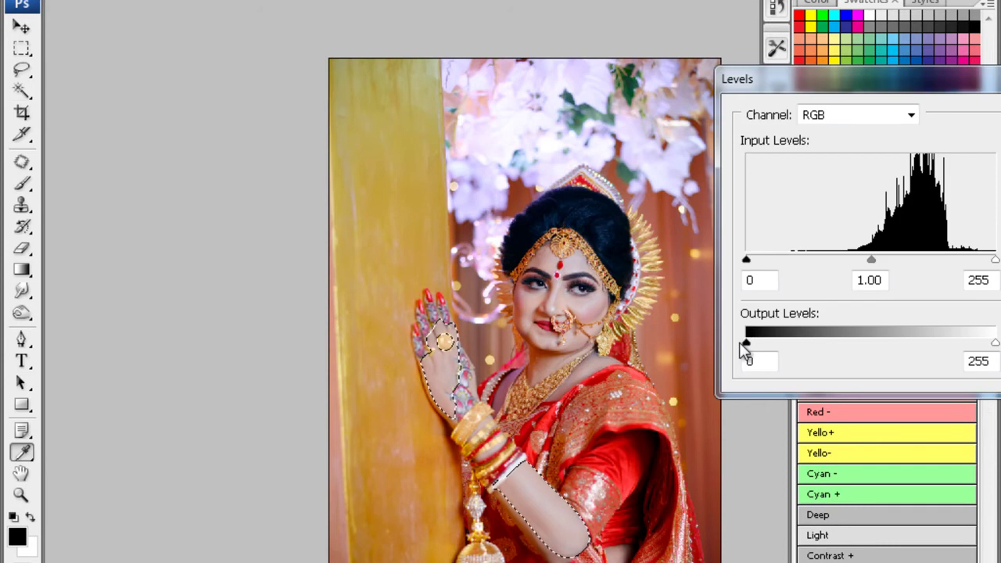
{"action": "type", "text": "0.79"}
{"action": "key", "text": "Return"}
- Deselect and apply a Selective Color adjustment on the Blacks range
{"action": "key", "text": "w"}
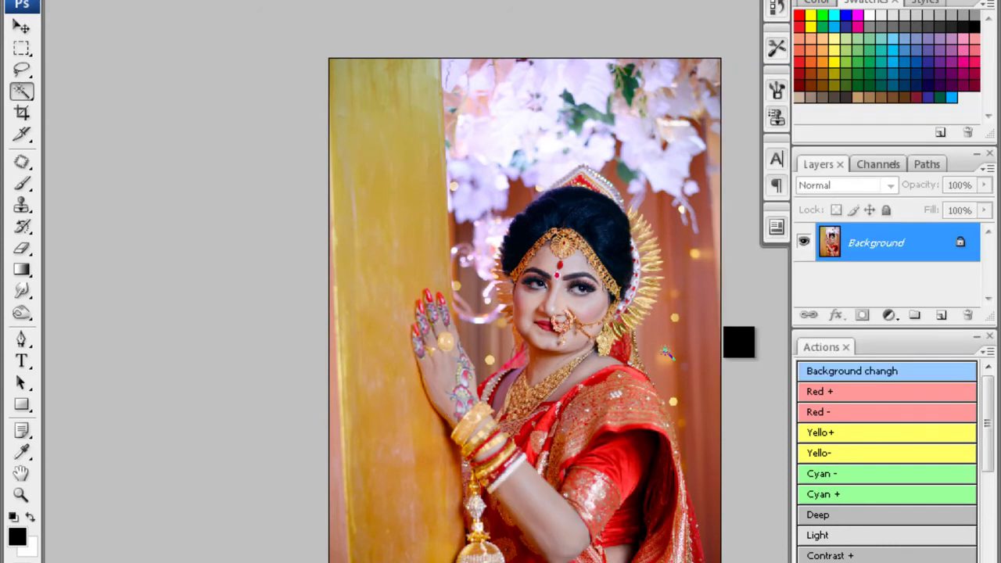
{"action": "left_click", "coordinate": [739, 341], "text": "ctrl"}
{"action": "key", "text": "alt+i"}
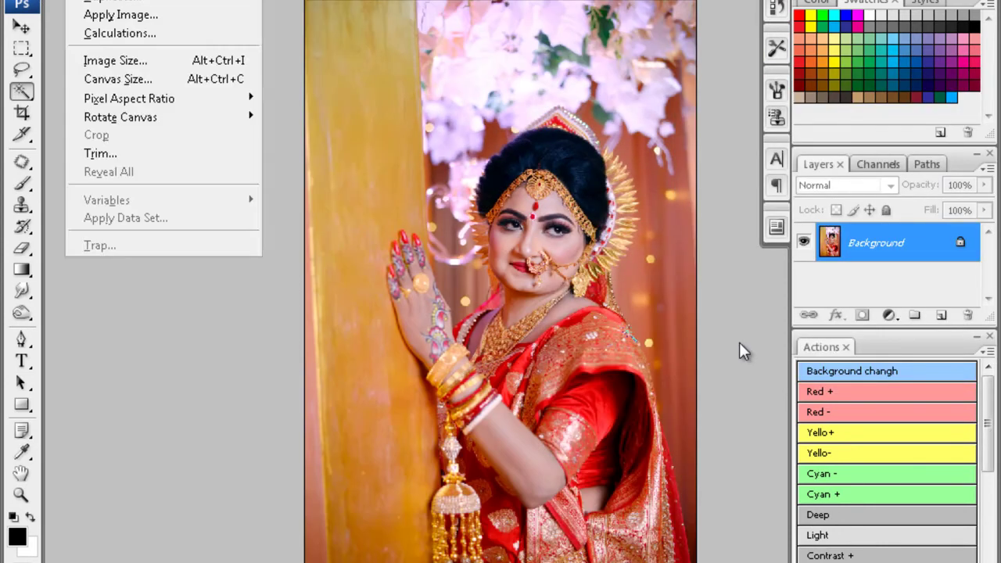
{"action": "key", "text": "a"}
{"action": "key", "text": "s"}
{"action": "key", "text": "alt+Down"}
{"action": "key", "text": "End"}
{"action": "key", "text": "Return"}
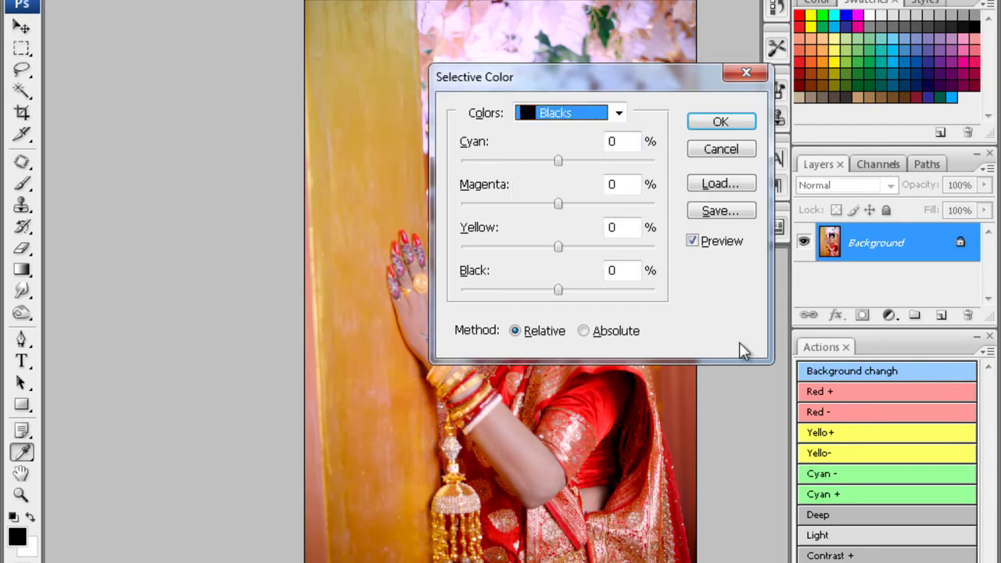
{"action": "key", "text": "Return"}
- Warm the midtones with a −10 blue Color Balance shift
{"action": "key", "text": "ctrl+b"}
{"action": "key", "text": "Tab"}
{"action": "key", "text": "Tab"}
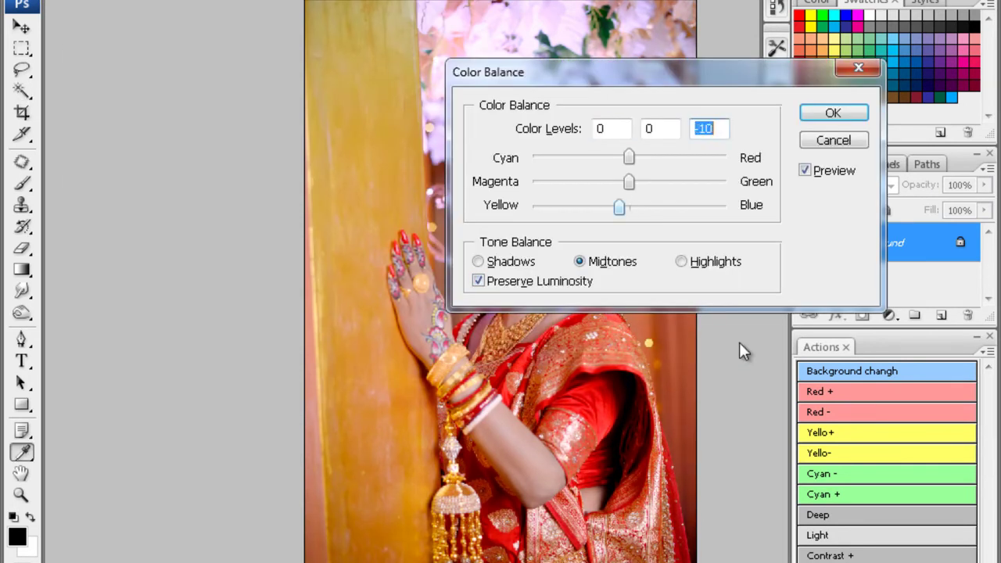
{"action": "key", "text": "Return"}
- Clone Stamp clean skin over the blemishes on the bride's neck
{"action": "left_click", "coordinate": [738, 341], "text": "ctrl"}
{"action": "key", "text": "ctrl+plus"}
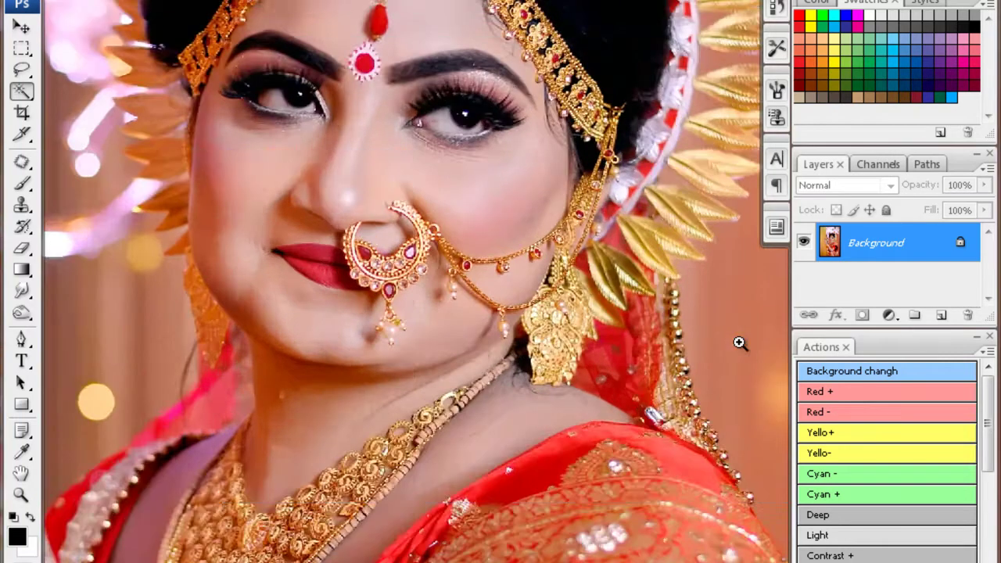
{"action": "key", "text": "ctrl+plus"}
{"action": "key", "text": "s"}
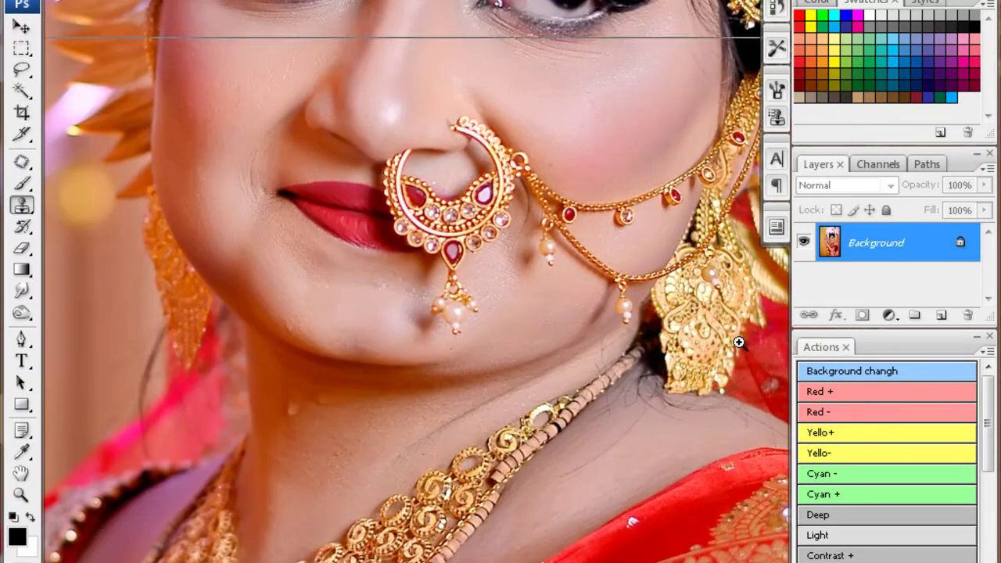
{"action": "key", "text": "ctrl+plus"}
{"action": "key", "text": "bracketleft"}
{"action": "key", "text": "bracketleft"}
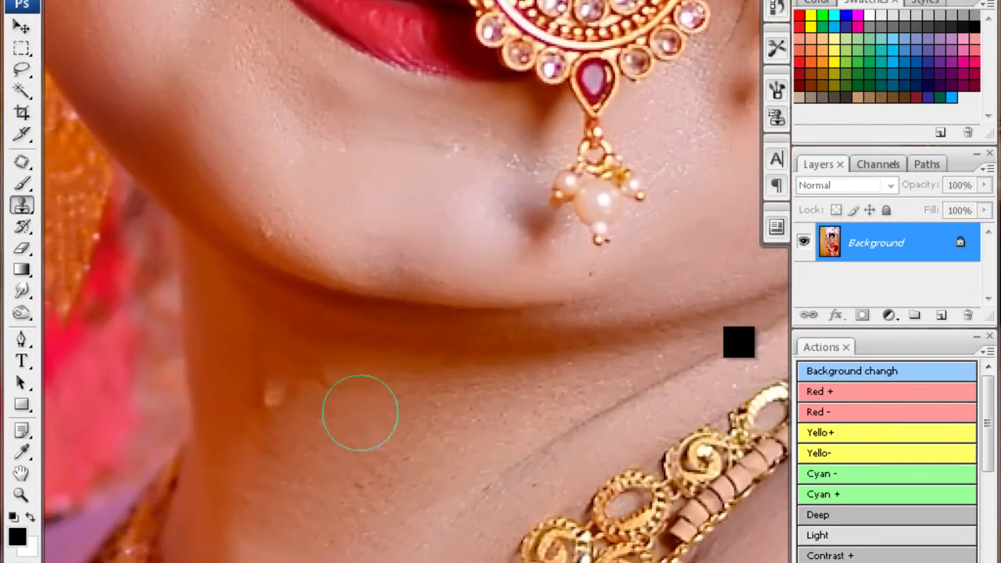
{"action": "left_click", "coordinate": [264, 412], "text": "alt"}
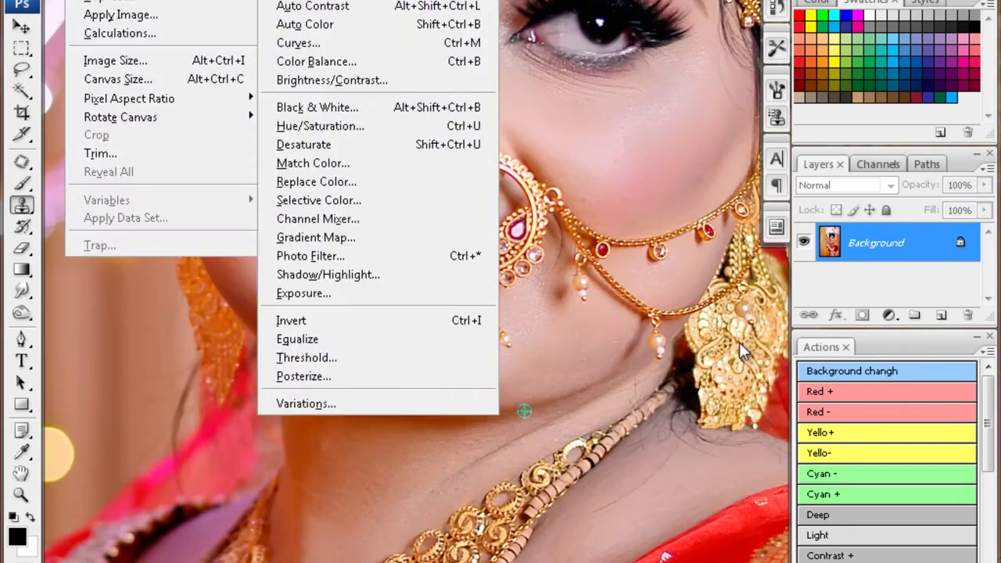
{"action": "left_click", "coordinate": [329, 196]}
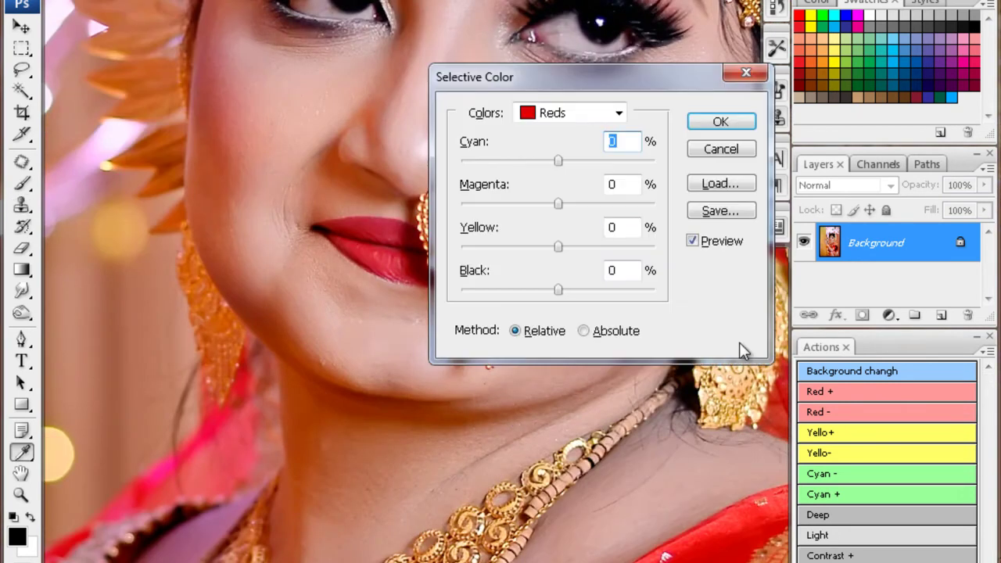
- Reduce magenta in the Reds to −20 with Selective Color
{"action": "key", "text": "Tab"}
{"action": "key", "text": "shift+Down"}
{"action": "key", "text": "shift+Down"}
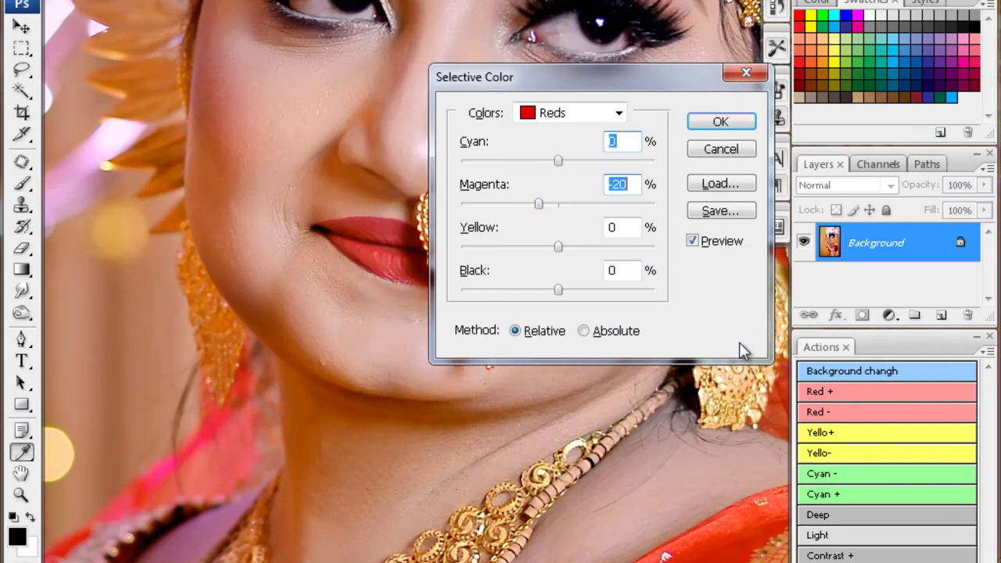
{"action": "key", "text": "Return"}
- Close the pillar portrait, saving the retouched photo
{"action": "key", "text": "ctrl+minus"}
{"action": "key", "text": "ctrl+minus"}
{"action": "key", "text": "ctrl+minus"}
{"action": "key", "text": "ctrl+minus"}
{"action": "key", "text": "ctrl+w"}
{"action": "key", "text": "n"}
{"action": "key", "text": "ctrl+minus"}
- Quick Select the bride's jaw, neck and upper chest, feather it, and brighten with a Curves lift
{"action": "key", "text": "c"}
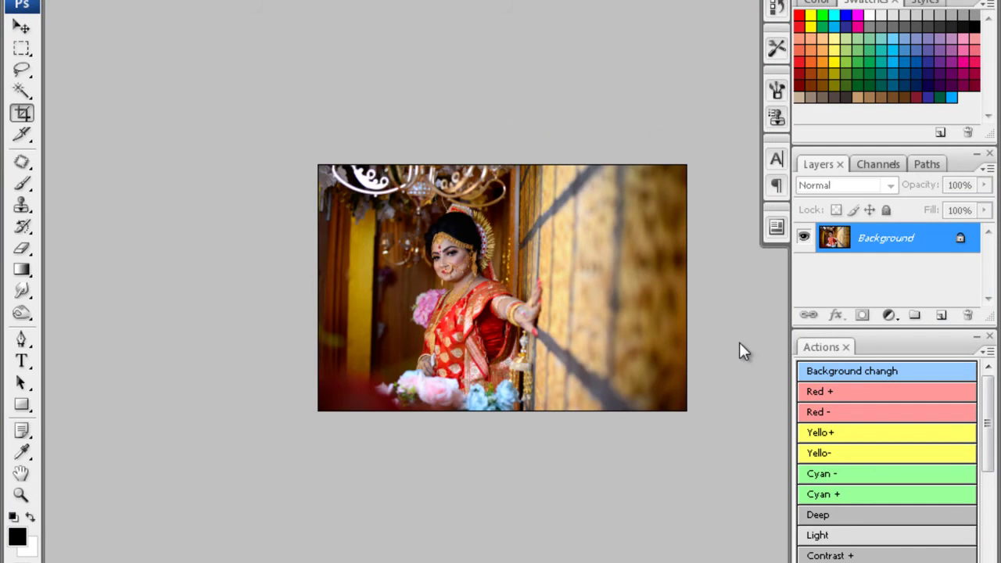
{"action": "key", "text": "ctrl+minus"}
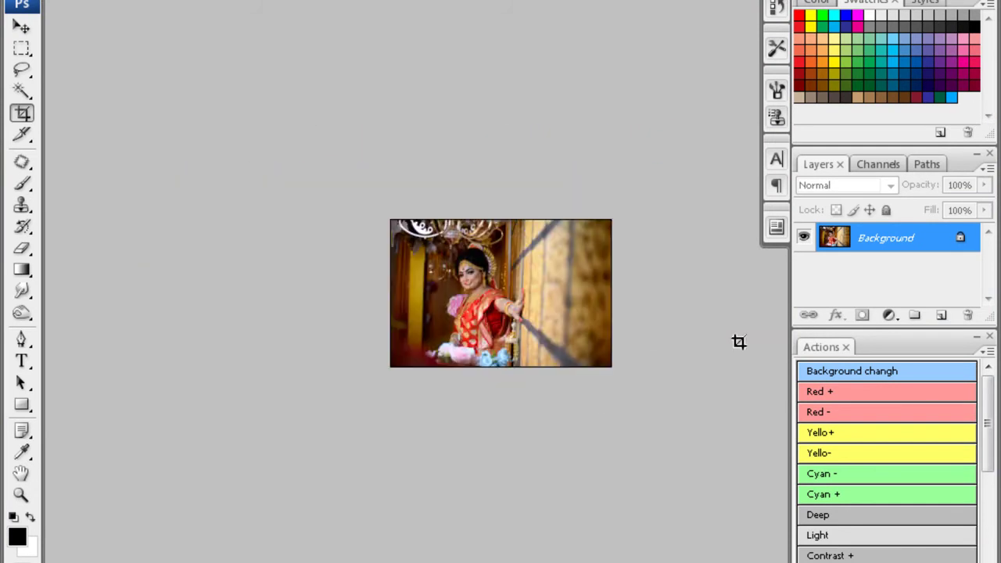
{"action": "key", "text": "ctrl+plus"}
{"action": "key", "text": "ctrl+plus"}
{"action": "key", "text": "ctrl+plus"}
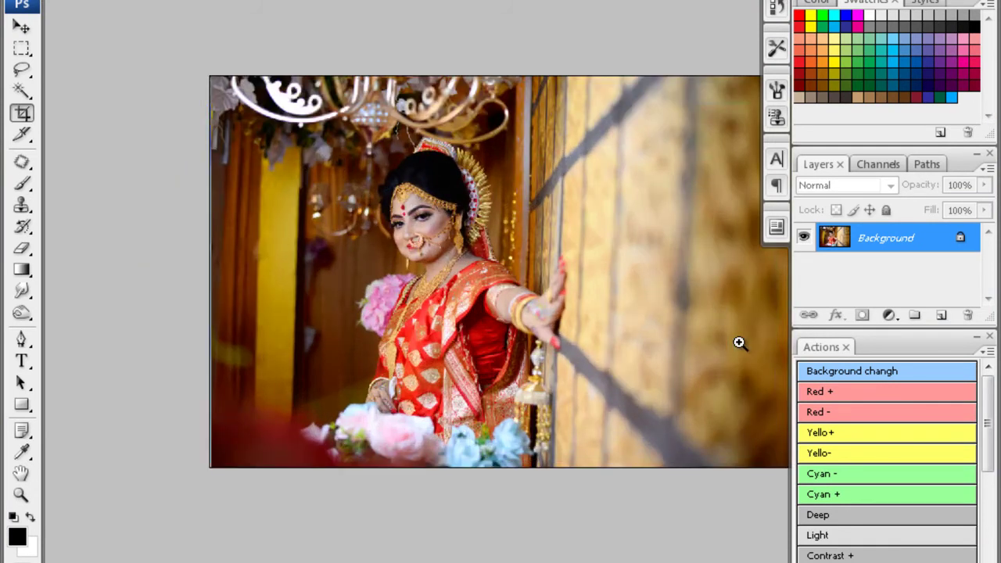
{"action": "key", "text": "ctrl+plus"}
{"action": "key", "text": "ctrl+plus"}
{"action": "key", "text": "ctrl+plus"}
{"action": "key", "text": "w"}
{"action": "mouse_move", "coordinate": [435, 376]}
{"action": "left_mouse_down"}
{"action": "mouse_move", "coordinate": [452, 371]}
{"action": "mouse_move", "coordinate": [414, 328]}
{"action": "left_mouse_up"}
{"action": "key", "text": "shift+F6"}
{"action": "key", "text": "Return"}
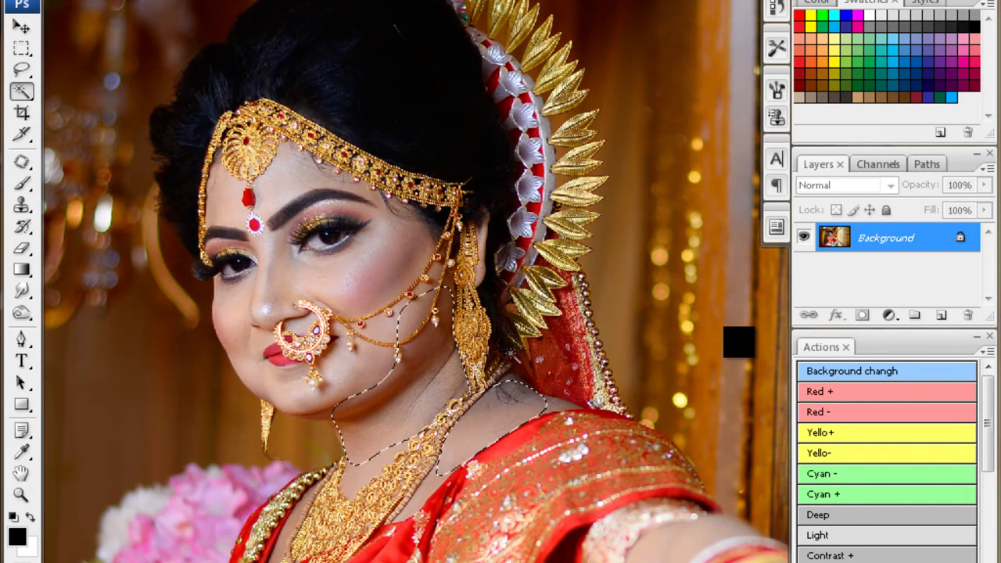
{"action": "key", "text": "ctrl+m"}
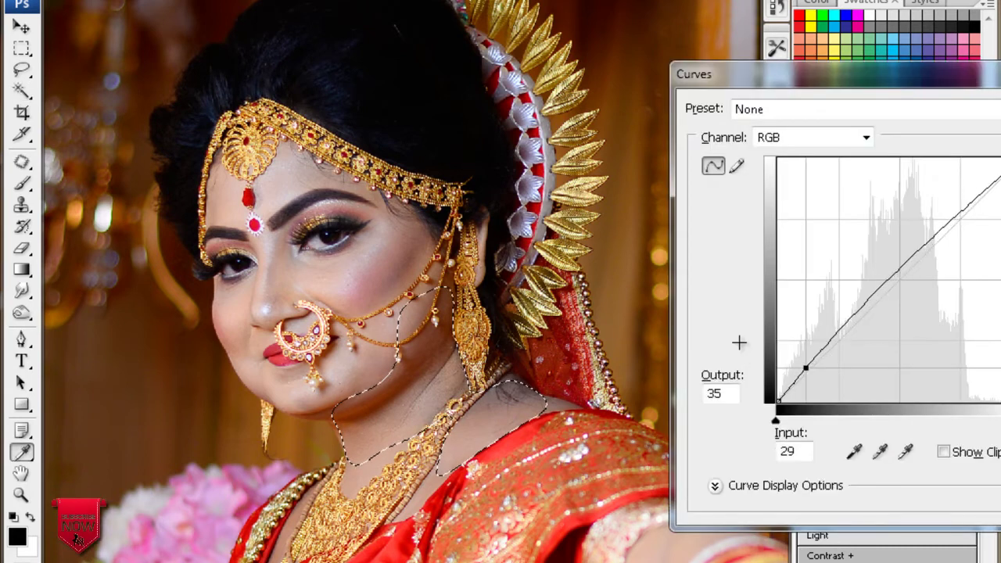
{"action": "key", "text": "Return"}
- Quick Select the bride's hand and open Color Balance, closing it unchanged
{"action": "scroll", "coordinate": [735, 339], "scroll_direction": "down", "scroll_amount": 3}
{"action": "scroll", "coordinate": [739, 344], "scroll_direction": "down", "scroll_amount": 3}
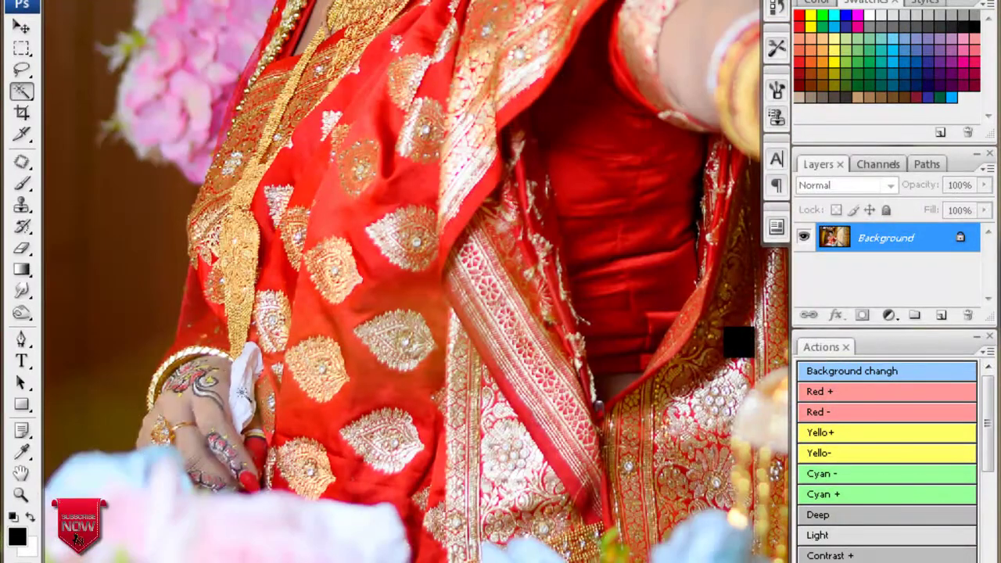
{"action": "left_click_drag", "start_coordinate": [245, 395], "coordinate": [215, 450]}
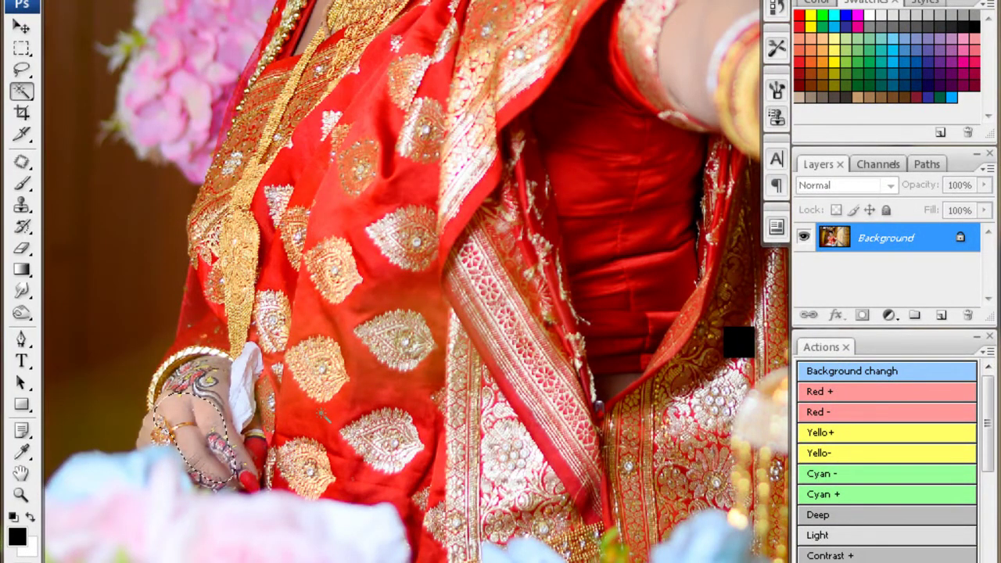
{"action": "key", "text": "ctrl+b"}
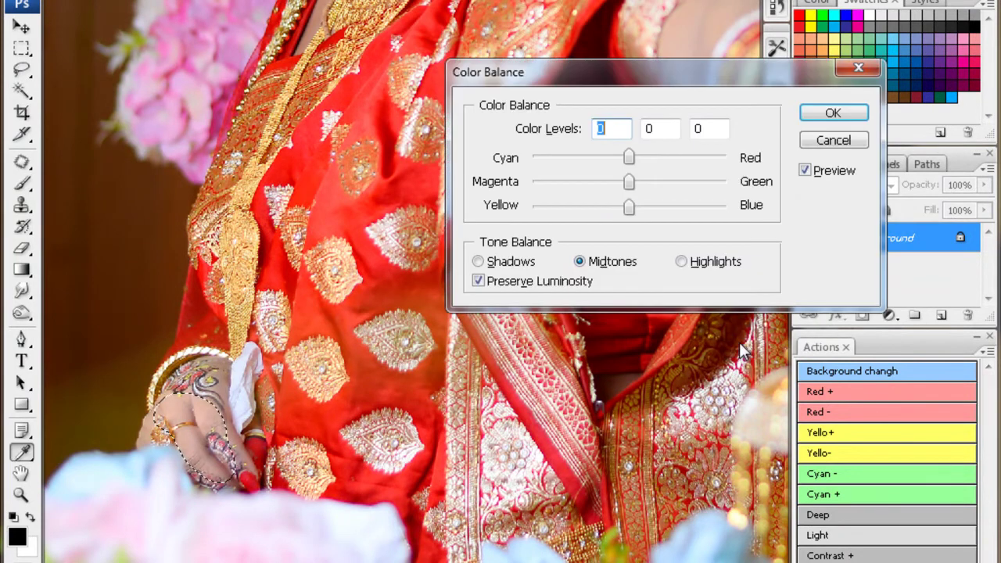
{"action": "key", "text": "Return"}
{"action": "key", "text": "b"}
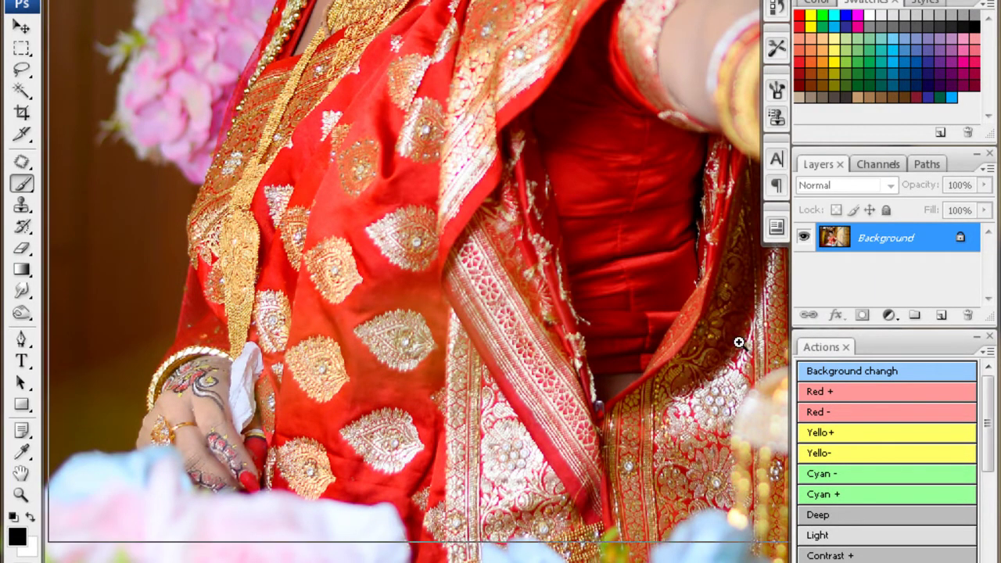
{"action": "scroll", "coordinate": [743, 348], "scroll_direction": "up", "scroll_amount": 5}
{"action": "scroll", "coordinate": [743, 348], "scroll_direction": "up", "scroll_amount": 2}
{"action": "scroll", "coordinate": [741, 344], "scroll_direction": "up", "scroll_amount": 2}
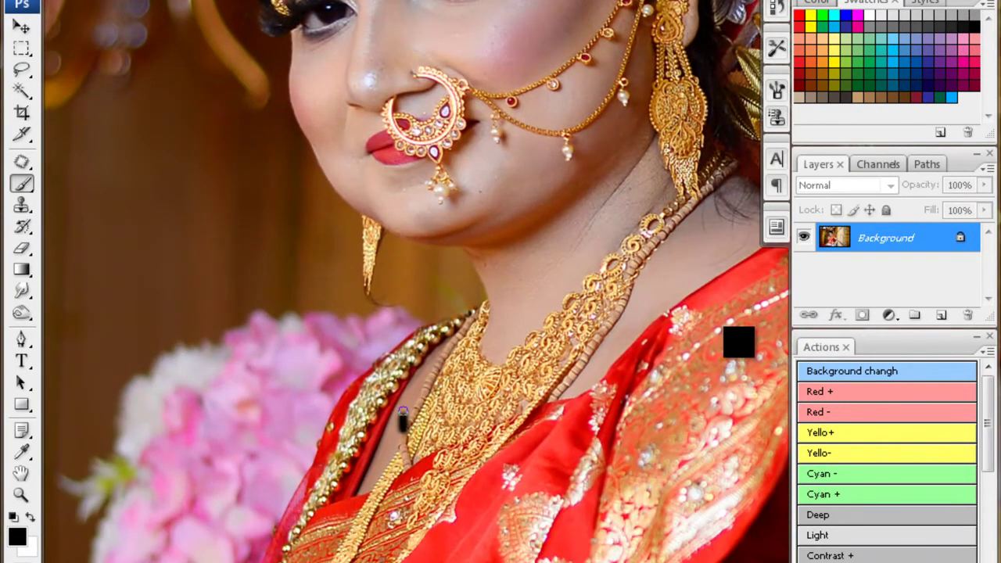
- Feather a selection along the gold necklace by 20 px and apply Noiseware at 86% luminance, 83% colour
{"action": "key", "text": "w"}
{"action": "left_click_drag", "start_coordinate": [402, 418], "coordinate": [417, 381]}
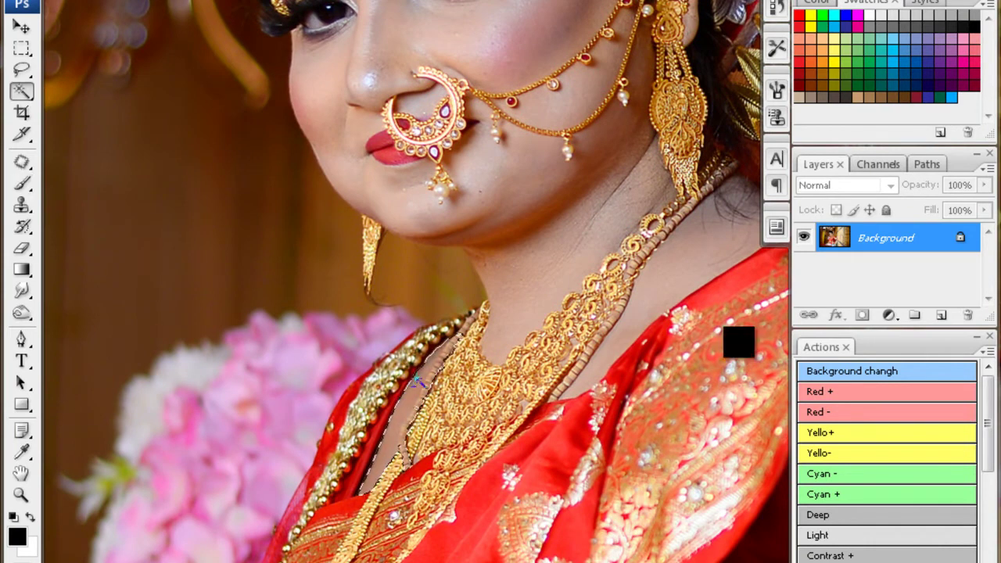
{"action": "key", "text": "ctrl+alt+d"}
{"action": "key", "text": "Return"}
{"action": "key", "text": "Return"}
{"action": "key", "text": "ctrl+alt+d"}
{"action": "key", "text": "Return"}
{"action": "key", "text": "ctrl+alt+d"}
{"action": "key", "text": "Return"}
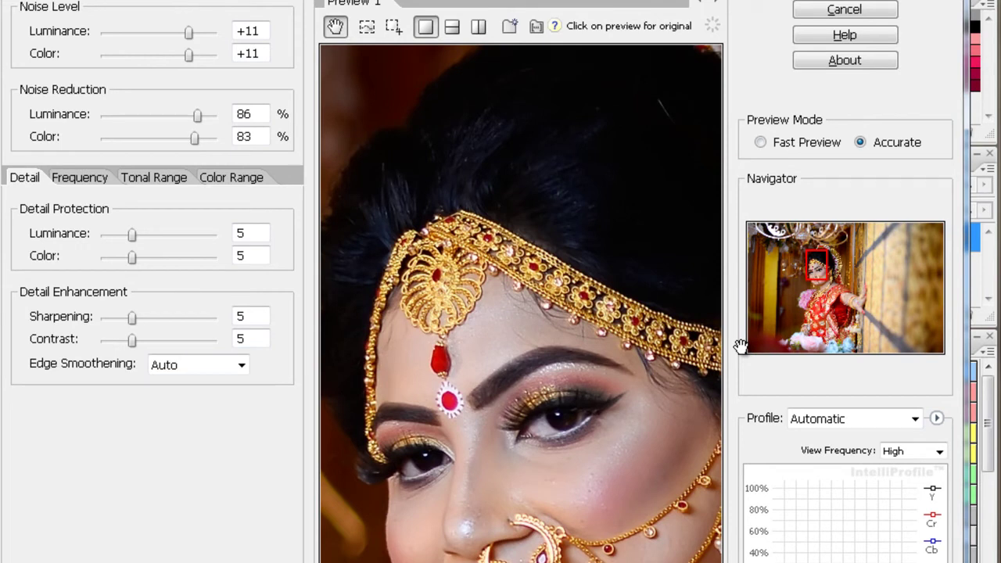
{"action": "key", "text": "Return"}
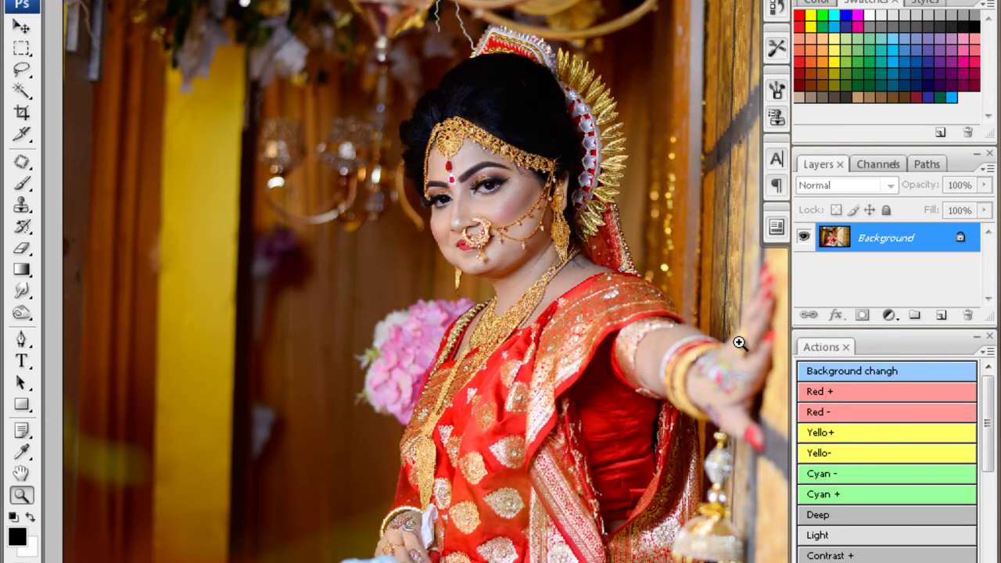
- Clone Stamp sampled clean skin over the bright shine on the bride's nose
{"action": "key", "text": "ctrl+plus"}
{"action": "key", "text": "ctrl+plus"}
{"action": "key", "text": "ctrl+plus"}
{"action": "key", "text": "ctrl+plus"}
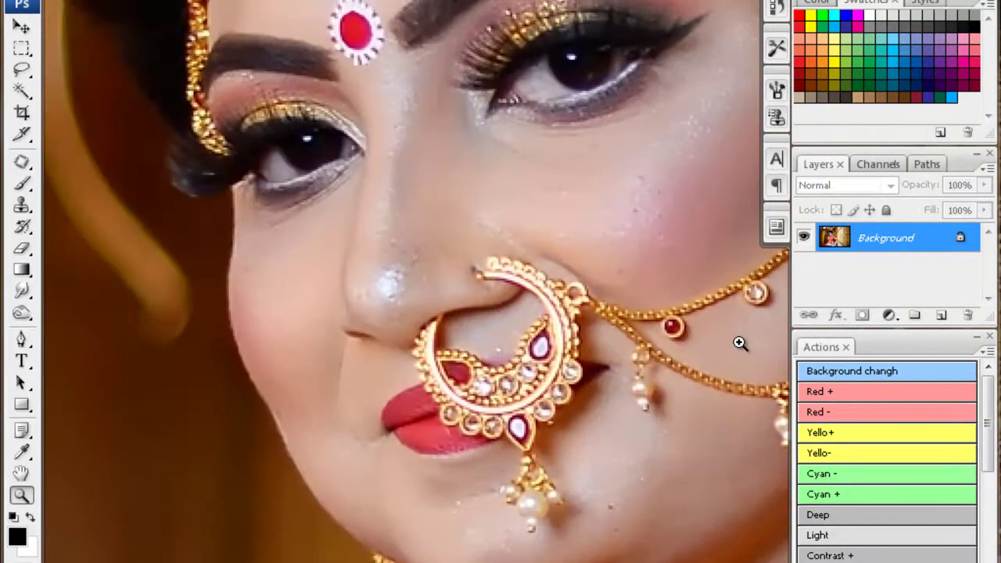
{"action": "key", "text": "ctrl+plus"}
{"action": "key", "text": "s"}
{"action": "key", "text": "bracketleft"}
{"action": "left_click_drag", "start_coordinate": [380, 260], "coordinate": [351, 284]}
{"action": "left_click", "coordinate": [398, 250], "text": "alt"}
{"action": "left_click_drag", "start_coordinate": [398, 250], "coordinate": [357, 284]}
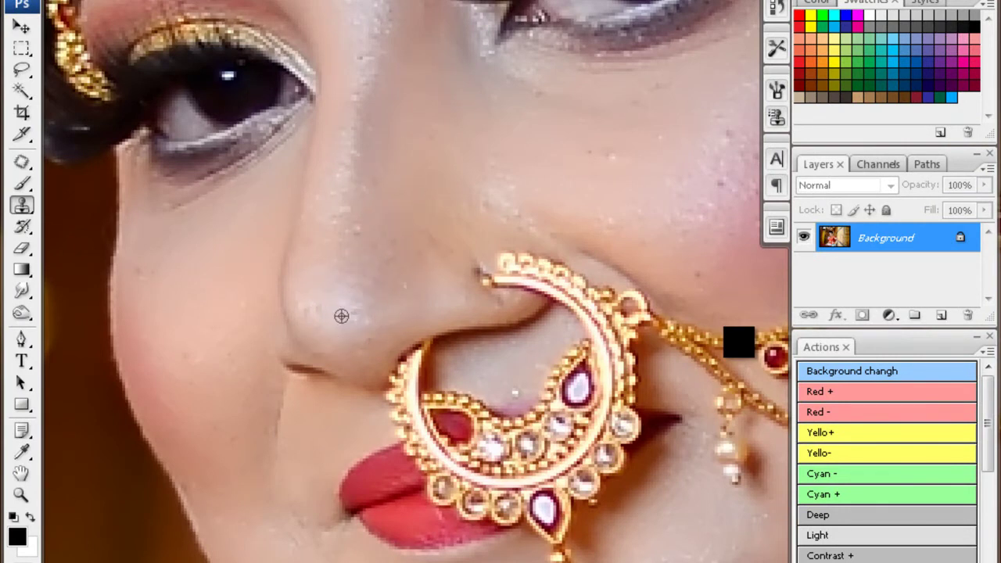
{"action": "left_click", "coordinate": [359, 225], "text": "alt"}
{"action": "left_click_drag", "start_coordinate": [367, 149], "coordinate": [383, 150]}
{"action": "left_click", "coordinate": [378, 224], "text": "alt"}
- Even out the cheek skin below the eye with the Dodge/Burn/Sponge tool
{"action": "left_click_drag", "start_coordinate": [361, 301], "coordinate": [200, 395]}
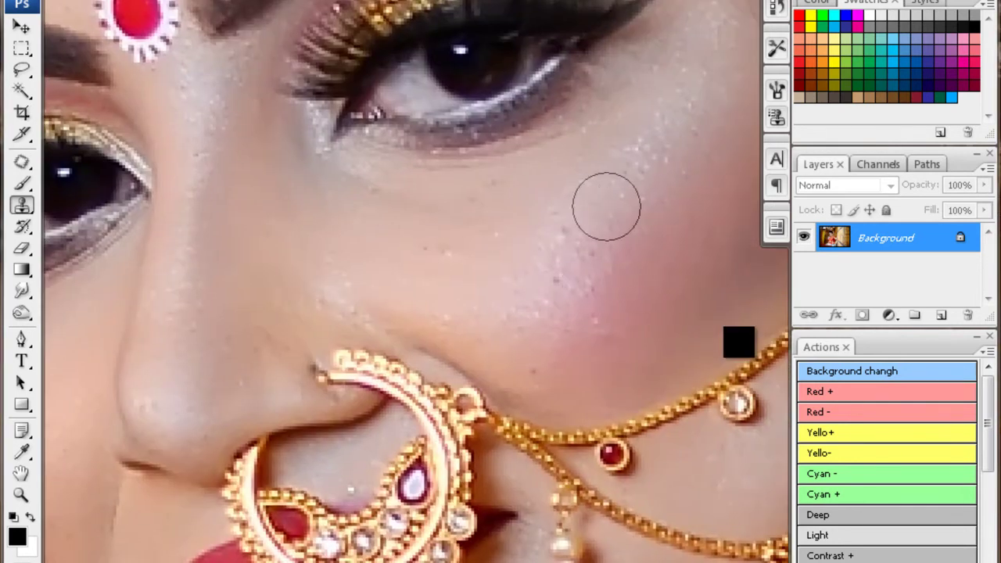
{"action": "key", "text": "o"}
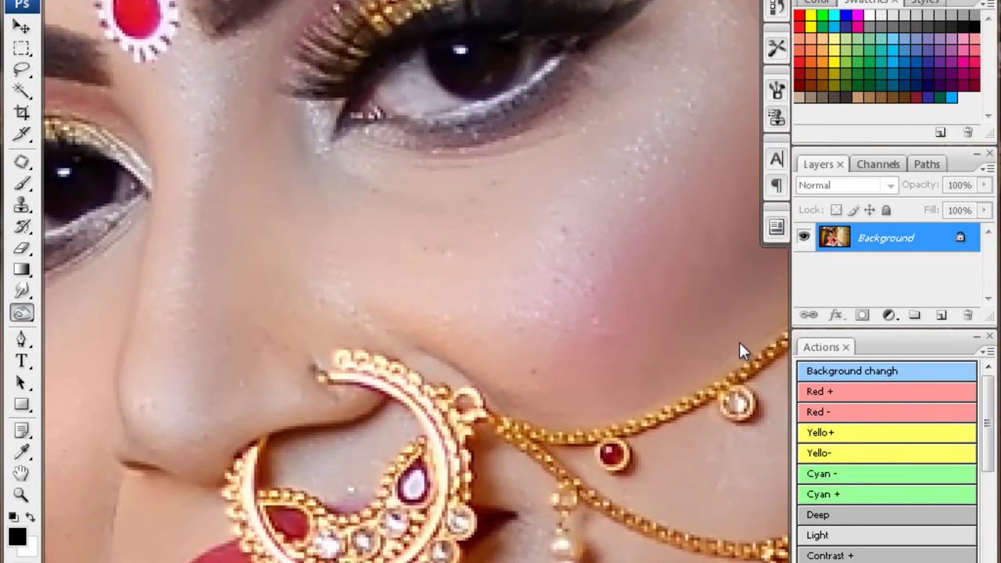
{"action": "left_click_drag", "start_coordinate": [464, 261], "coordinate": [346, 323]}
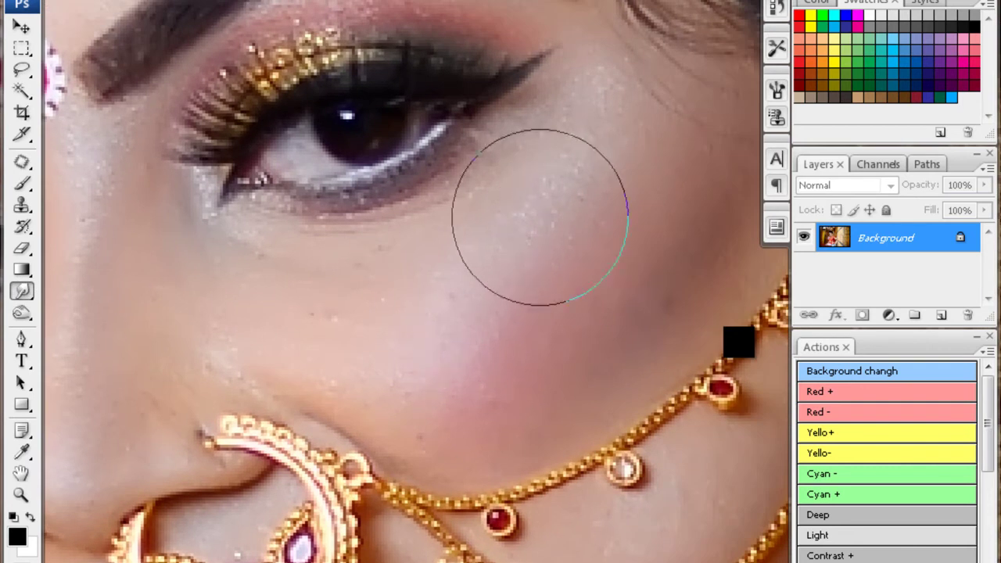
{"action": "key", "text": "bracketleft"}
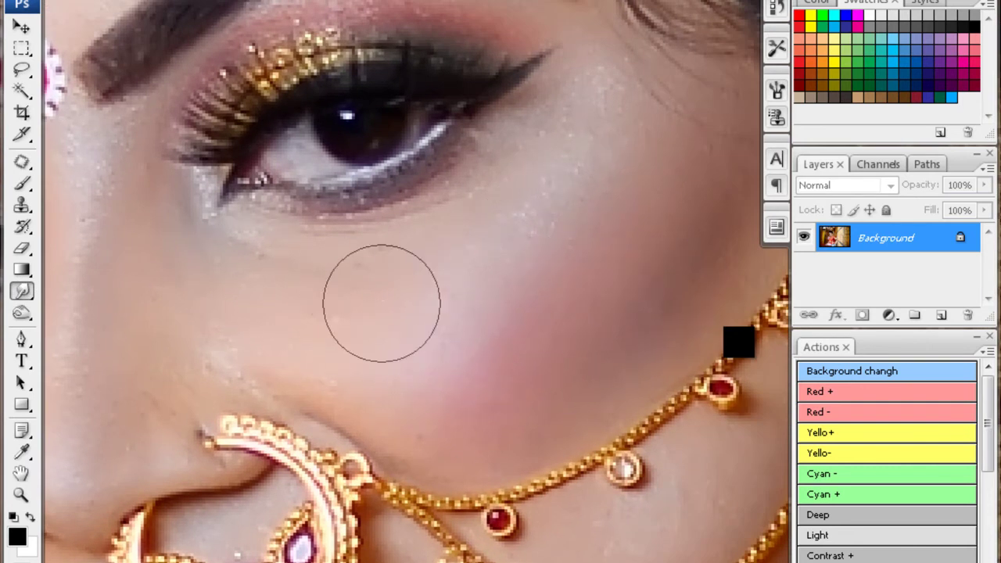
{"action": "mouse_move", "coordinate": [568, 312]}
{"action": "left_mouse_down"}
{"action": "mouse_move", "coordinate": [579, 278]}
{"action": "mouse_move", "coordinate": [469, 122]}
{"action": "left_mouse_up"}
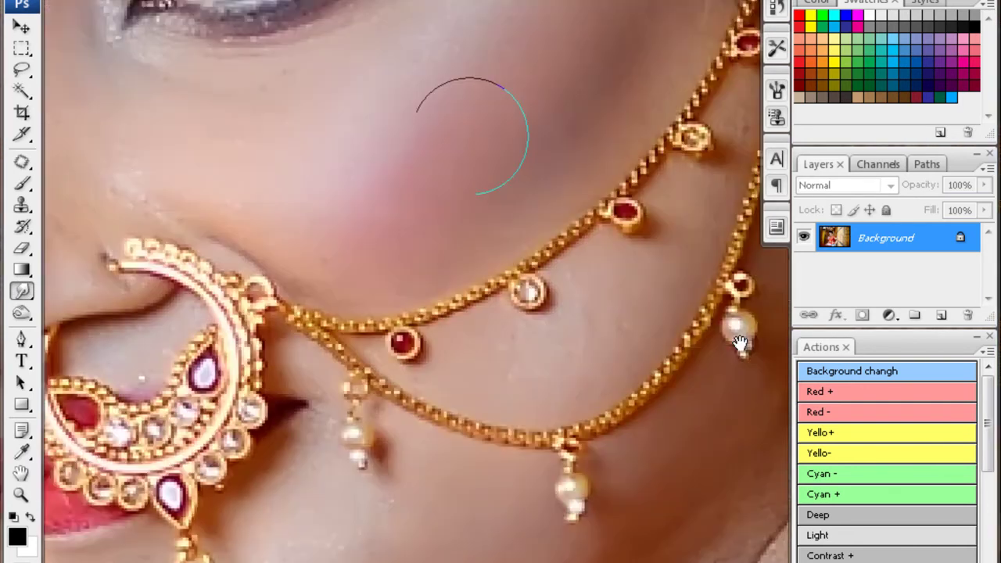
{"action": "left_click_drag", "start_coordinate": [614, 212], "coordinate": [704, 56]}
{"action": "left_click_drag", "start_coordinate": [404, 249], "coordinate": [717, 265]}
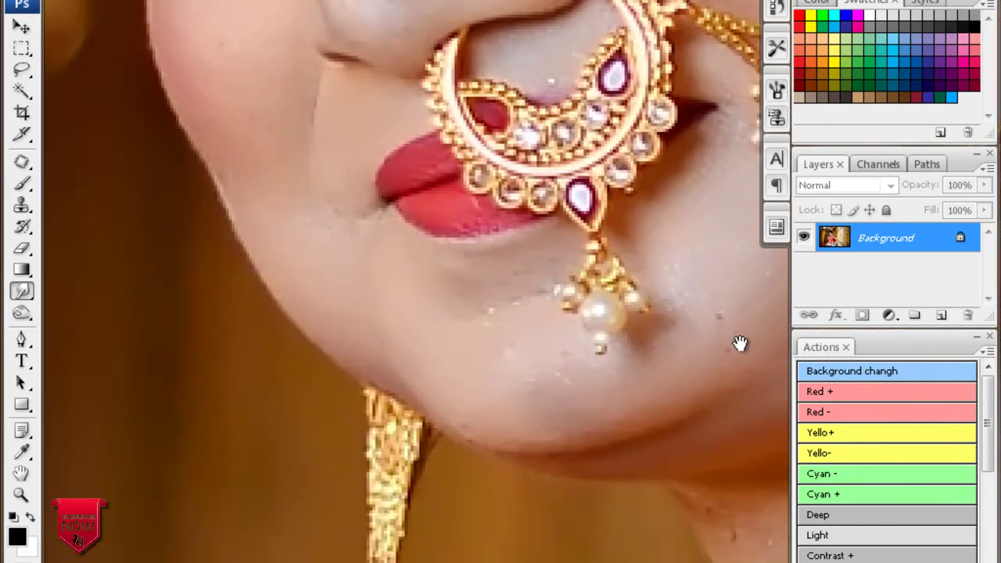
{"action": "left_click_drag", "start_coordinate": [495, 341], "coordinate": [605, 427]}
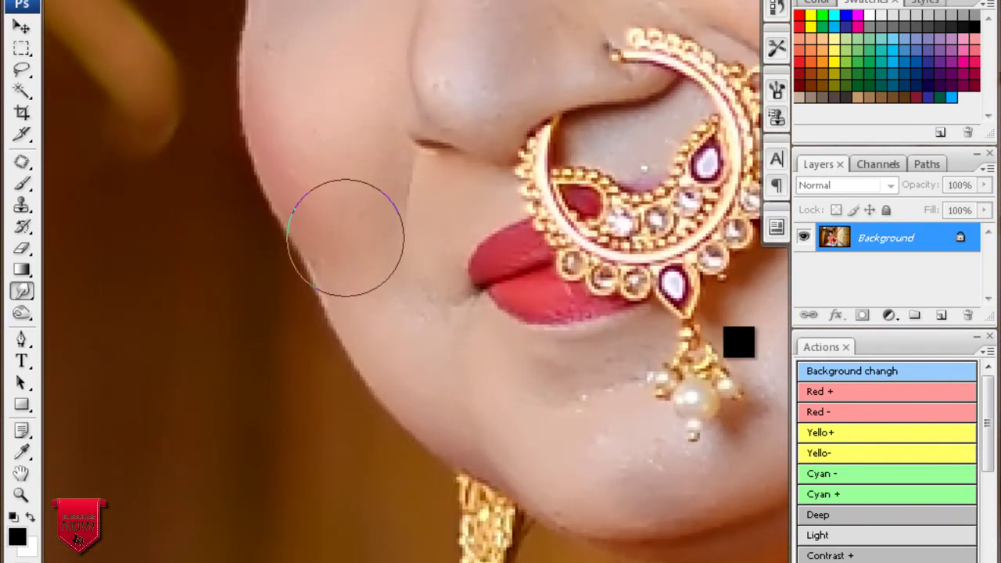
{"action": "left_click_drag", "start_coordinate": [322, 103], "coordinate": [338, 204]}
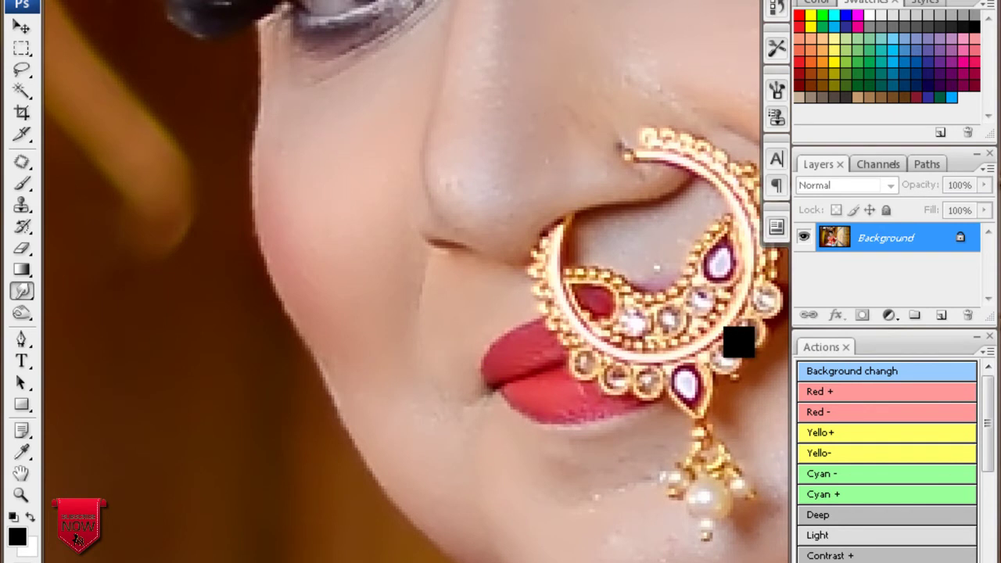
{"action": "left_click_drag", "start_coordinate": [459, 153], "coordinate": [458, 224]}
{"action": "left_click_drag", "start_coordinate": [492, 101], "coordinate": [458, 469]}
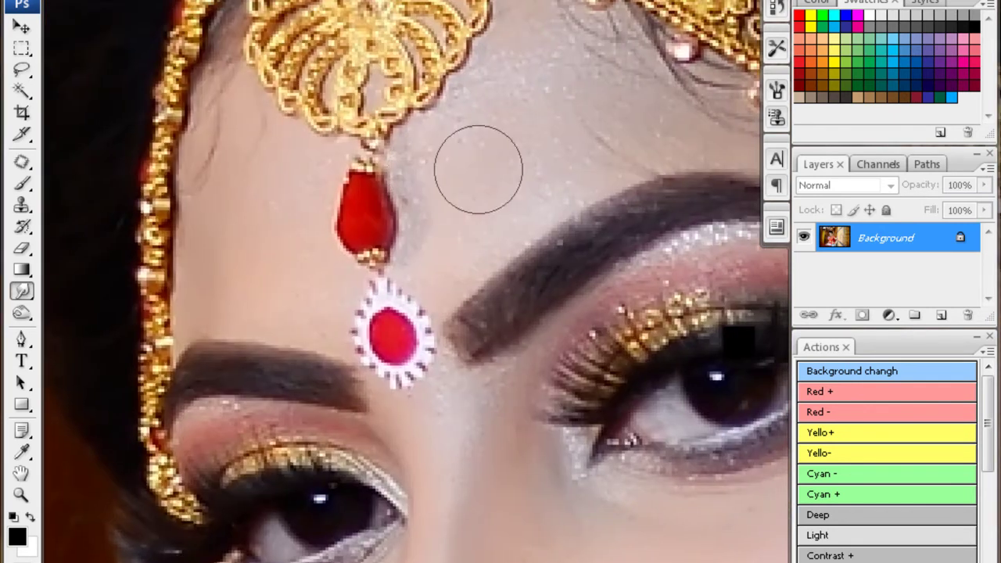
- Lasso the forehead skin below the jewellery and feather it 10 px
{"action": "key", "text": "w"}
{"action": "left_click", "coordinate": [635, 84]}
{"action": "key", "text": "ctrl+d"}
{"action": "left_click_drag", "start_coordinate": [637, 161], "coordinate": [459, 172]}
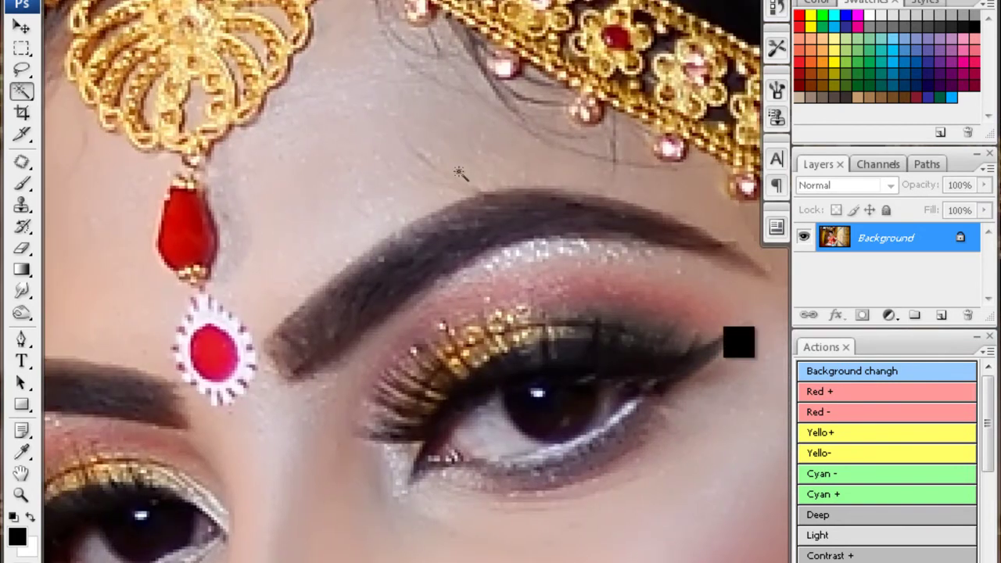
{"action": "key", "text": "l"}
{"action": "key", "text": "ctrl+minus"}
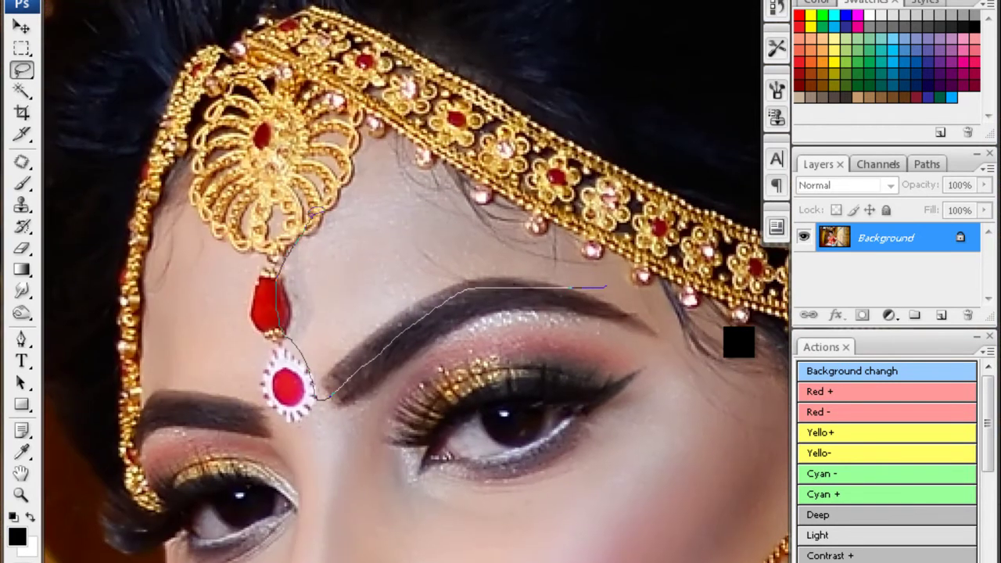
{"action": "left_click_drag", "start_coordinate": [606, 286], "coordinate": [629, 289]}
{"action": "key", "text": "ctrl+alt+d"}
{"action": "key", "text": "Return"}
- Shift the forehead midtones to +26 red with Color Balance, then deselect
{"action": "key", "text": "ctrl+b"}
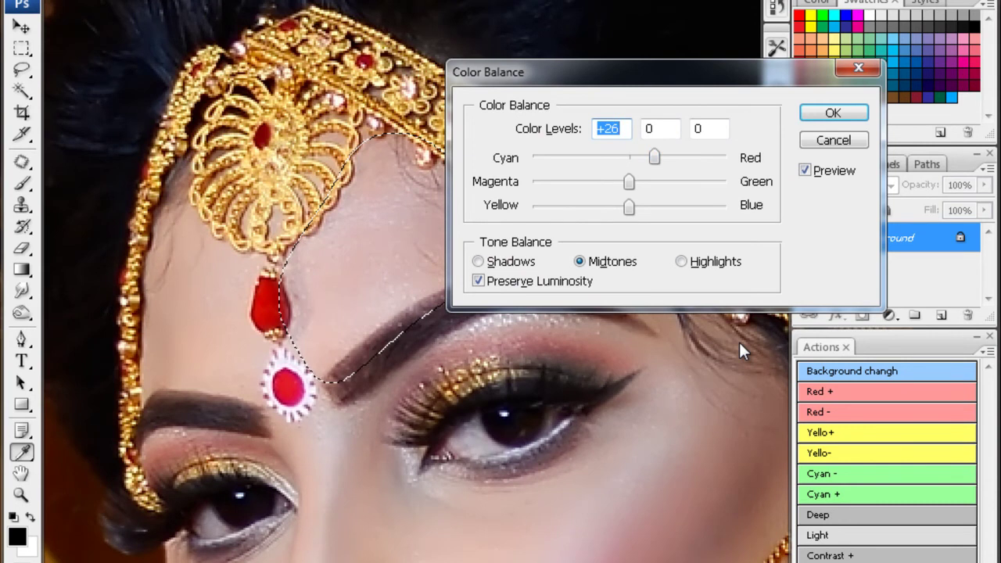
{"action": "key", "text": "Return"}
{"action": "key", "text": "ctrl+d"}
{"action": "key", "text": "ctrl+0"}
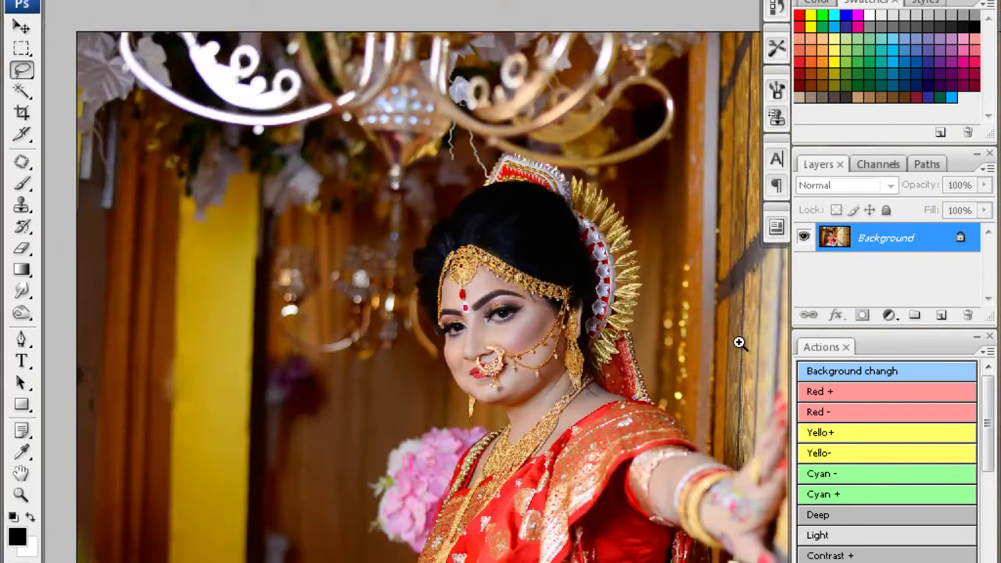
- Fit the whole bride portrait in the window ready for a tighter vertical crop
{"action": "left_click", "coordinate": [739, 343]}
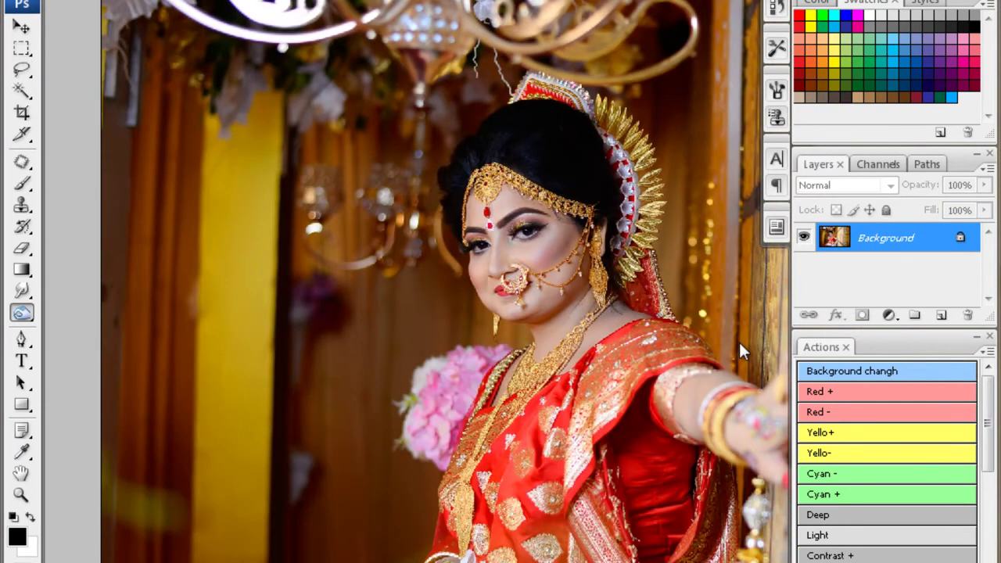
{"action": "key", "text": "ctrl+minus"}
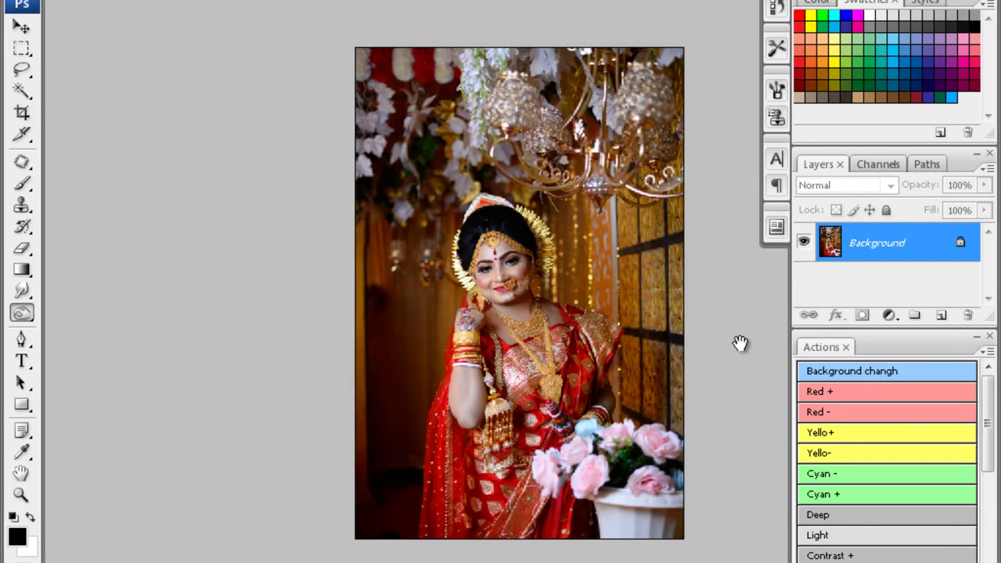
{"action": "key", "text": "ctrl+minus"}
{"action": "key", "text": "c"}
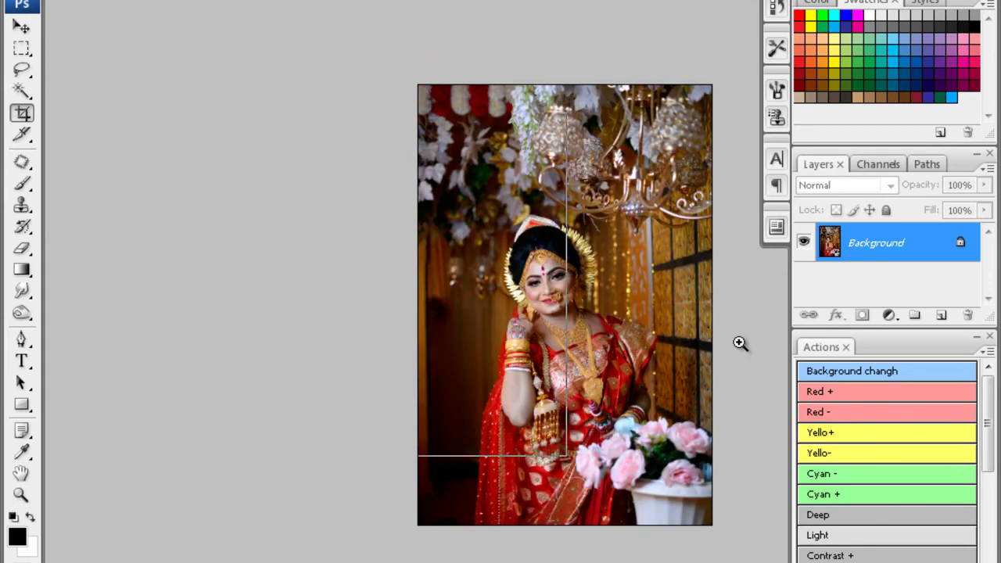
- Extend the face skin selection onto the neck and feather it 2 px
{"action": "left_click", "coordinate": [740, 343]}
{"action": "left_click", "coordinate": [739, 342]}
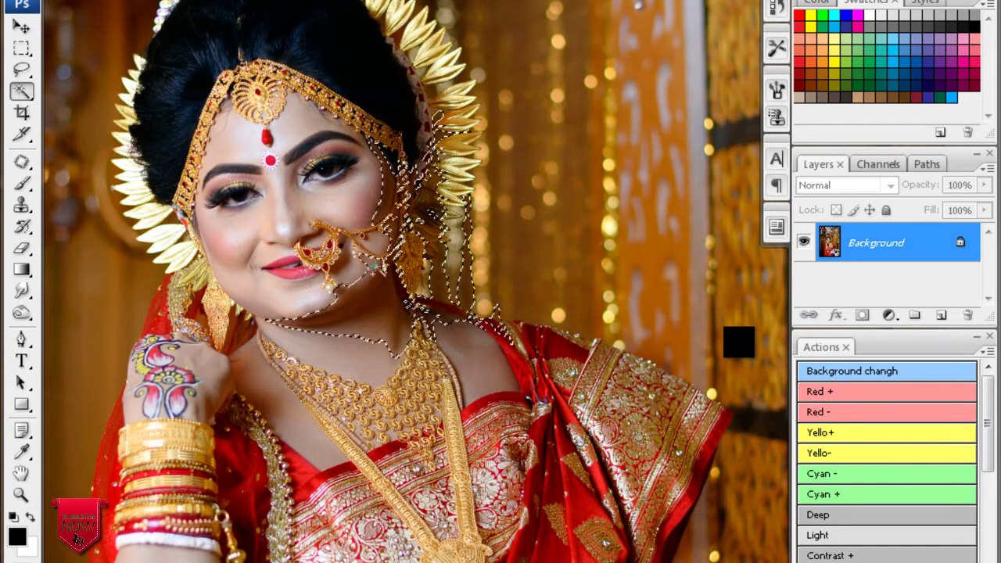
{"action": "mouse_move", "coordinate": [374, 266]}
{"action": "left_mouse_down"}
{"action": "mouse_move", "coordinate": [270, 391]}
{"action": "mouse_move", "coordinate": [385, 240]}
{"action": "left_mouse_up"}
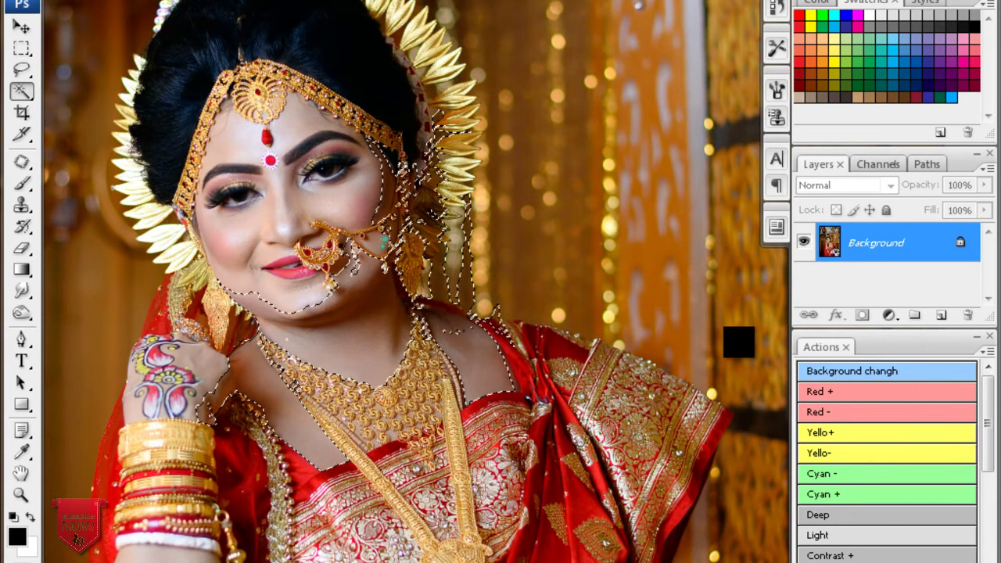
{"action": "key", "text": "ctrl+alt+d"}
{"action": "type", "text": "2"}
{"action": "key", "text": "Return"}
- Brighten the selected skin with Curves raising input 50 to 69, then deselect
{"action": "key", "text": "ctrl+m"}
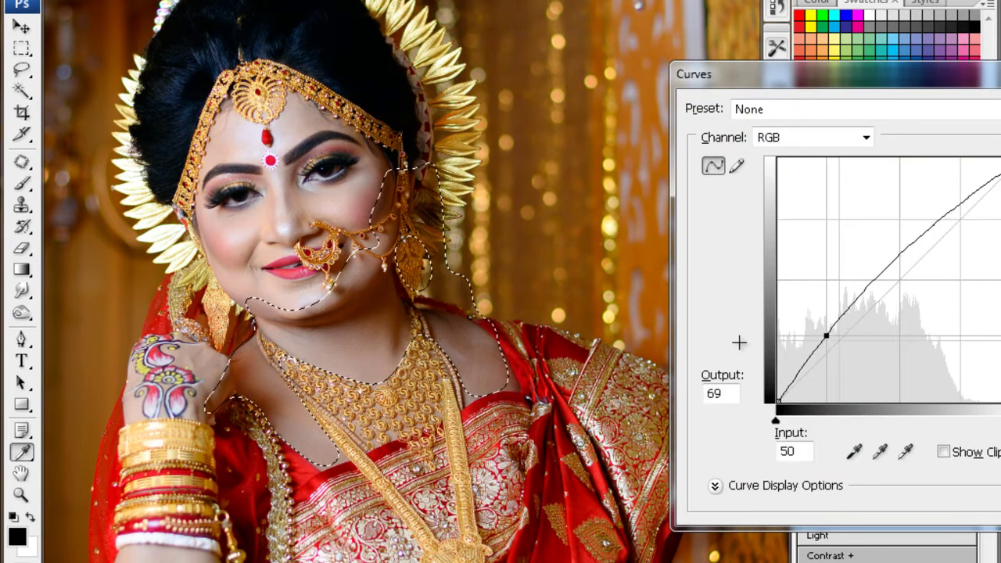
{"action": "key", "text": "Return"}
{"action": "key", "text": "ctrl+d"}
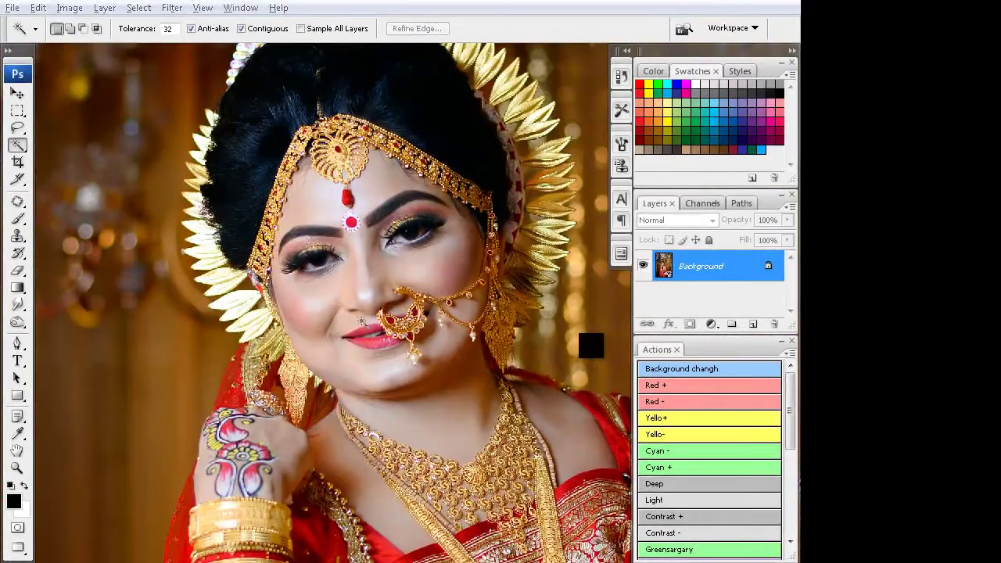
- Apply Noiseware Professional noise reduction, then Magic Wand the bride's shoulder skin
{"action": "key", "text": "ctrl+alt+f"}
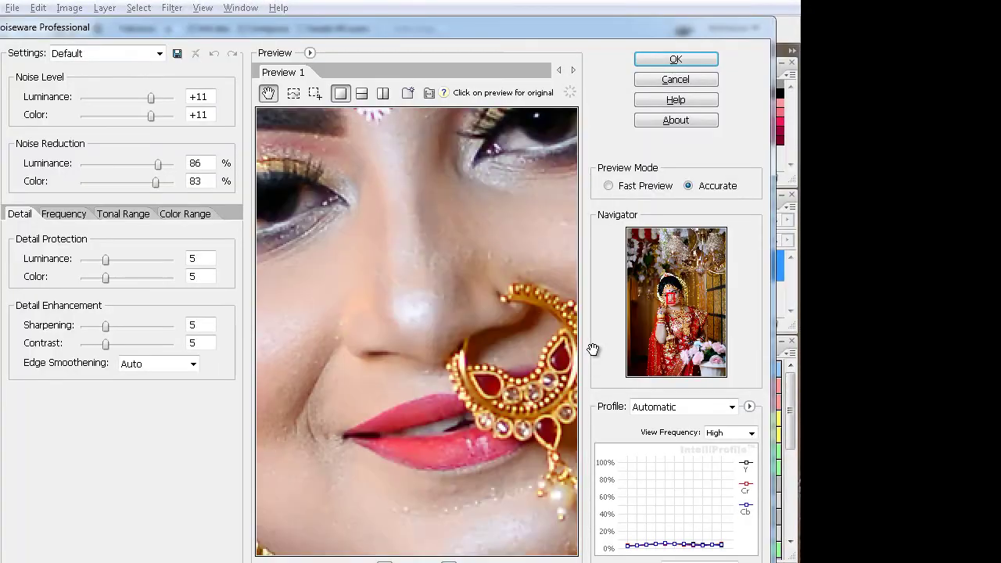
{"action": "key", "text": "Return"}
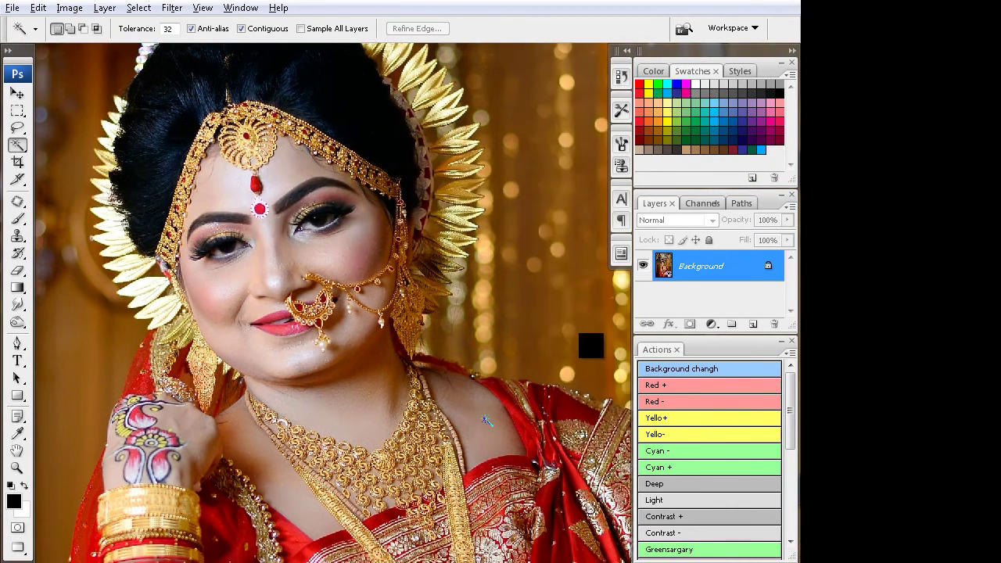
{"action": "left_click", "coordinate": [490, 435], "text": "shift"}
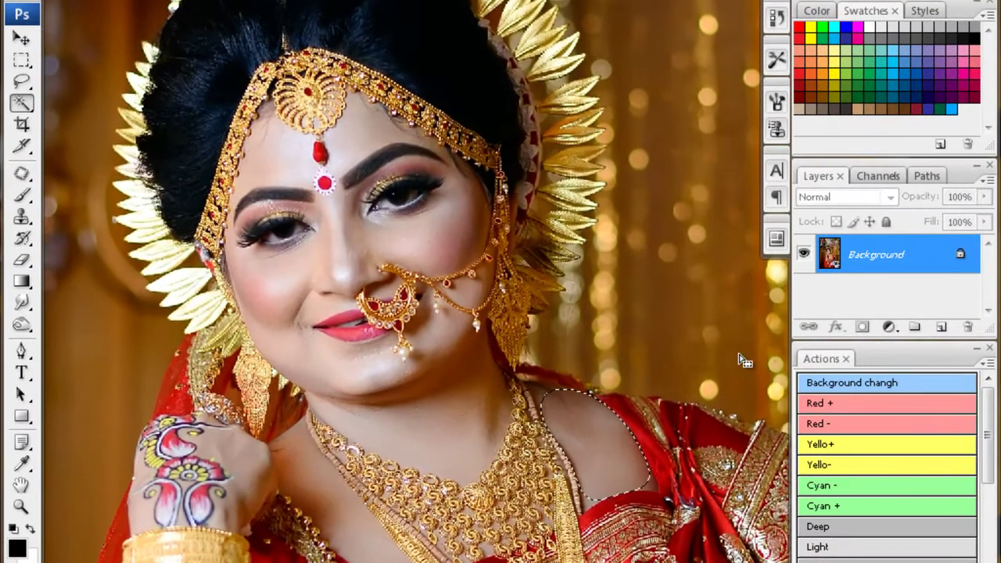
- Clone Stamp clean skin texture over the blemishes on the bride's cheek
{"action": "key", "text": "ctrl+plus"}
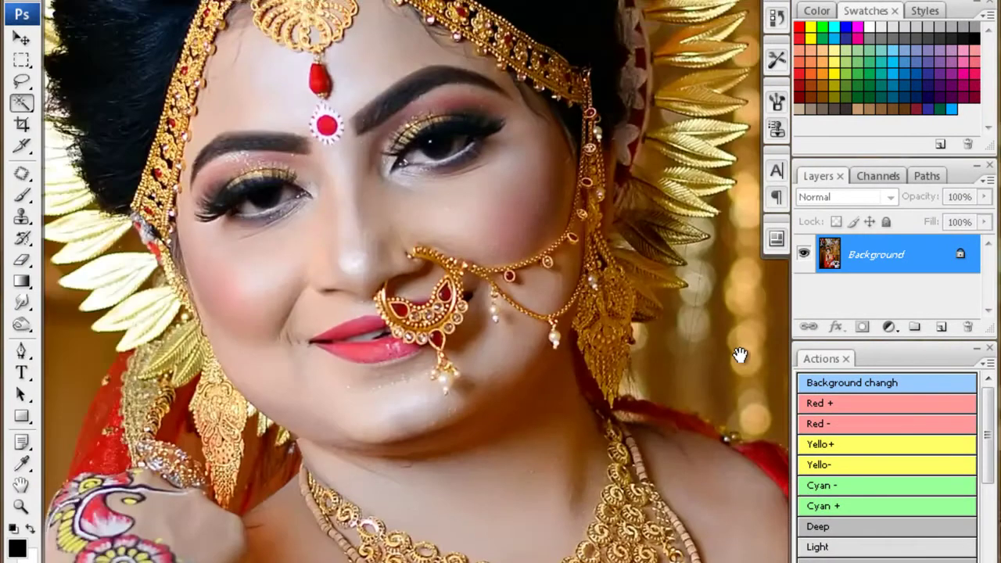
{"action": "key", "text": "ctrl+plus"}
{"action": "key", "text": "s"}
{"action": "scroll", "coordinate": [438, 321], "scroll_direction": "up", "scroll_amount": 3}
{"action": "scroll", "coordinate": [407, 353], "scroll_direction": "left", "scroll_amount": 5}
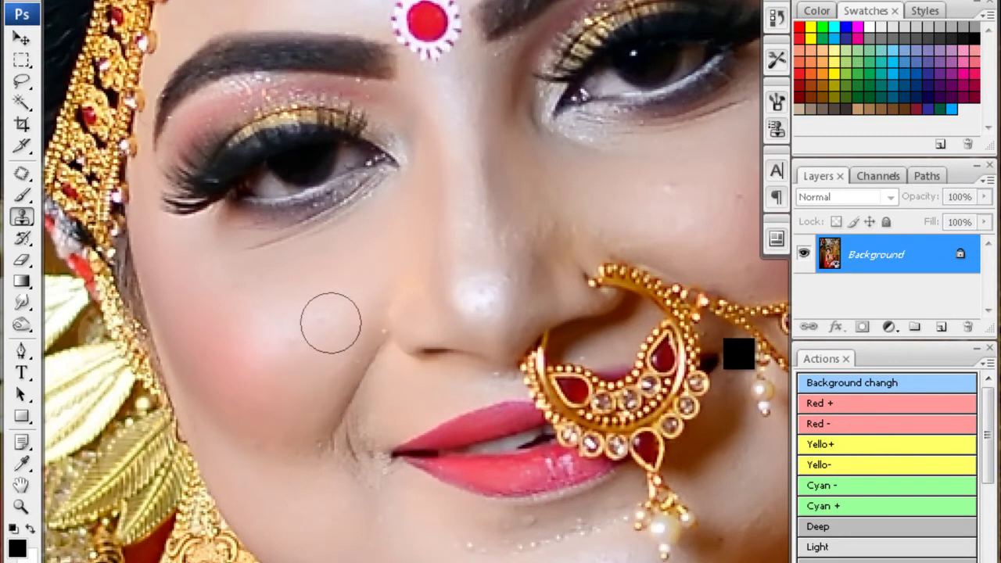
{"action": "scroll", "coordinate": [312, 413], "scroll_direction": "up", "scroll_amount": 3}
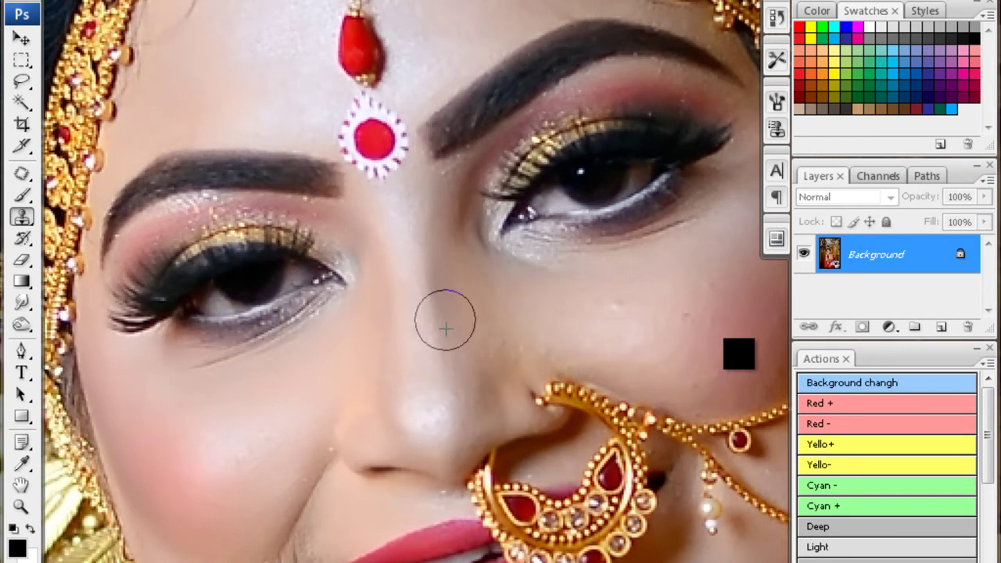
{"action": "scroll", "coordinate": [445, 320], "scroll_direction": "right", "scroll_amount": 3}
{"action": "left_click_drag", "start_coordinate": [543, 273], "coordinate": [476, 321]}
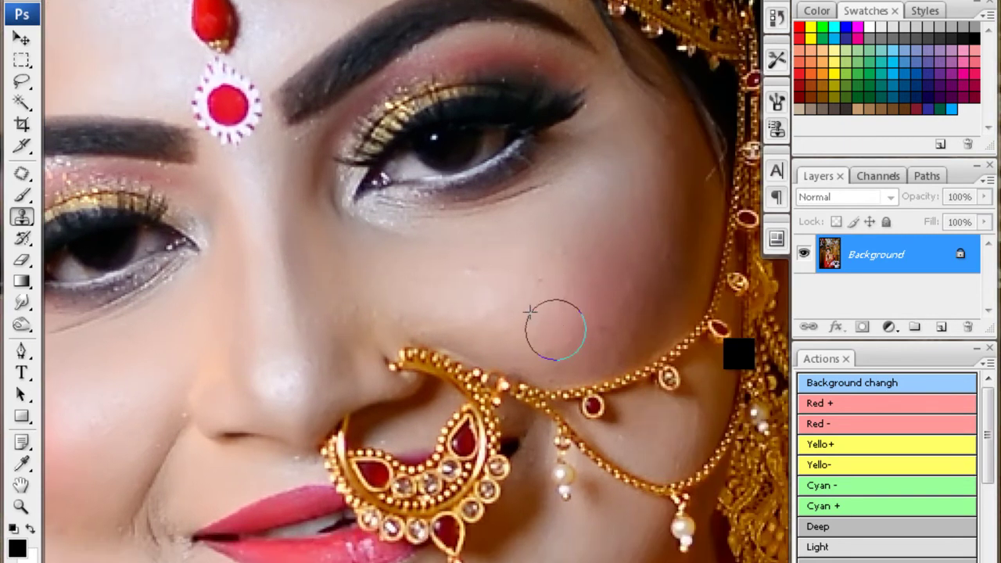
{"action": "left_click_drag", "start_coordinate": [425, 300], "coordinate": [576, 330]}
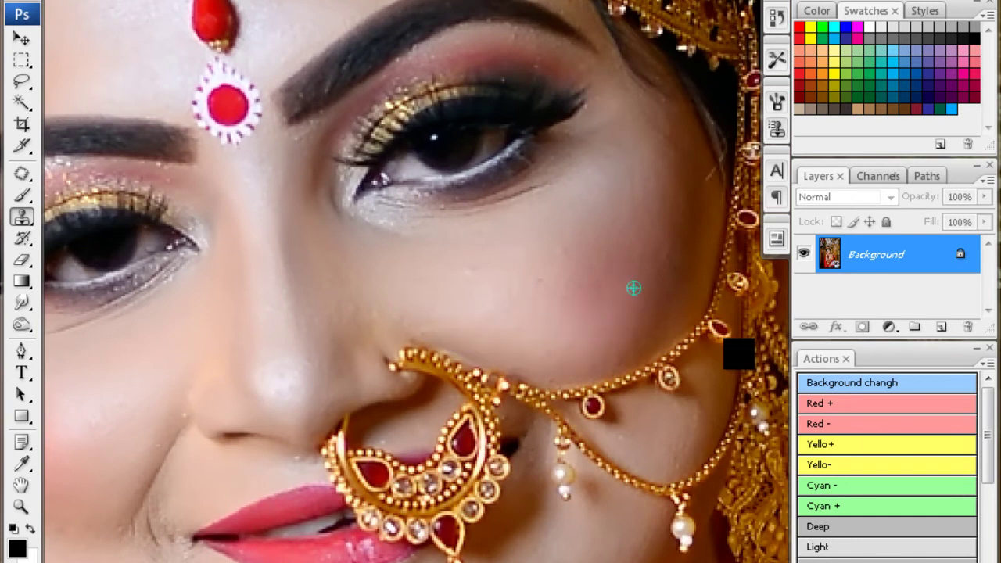
- Blur the skin on the bride's chin and neck to smooth it
{"action": "key", "text": "r"}
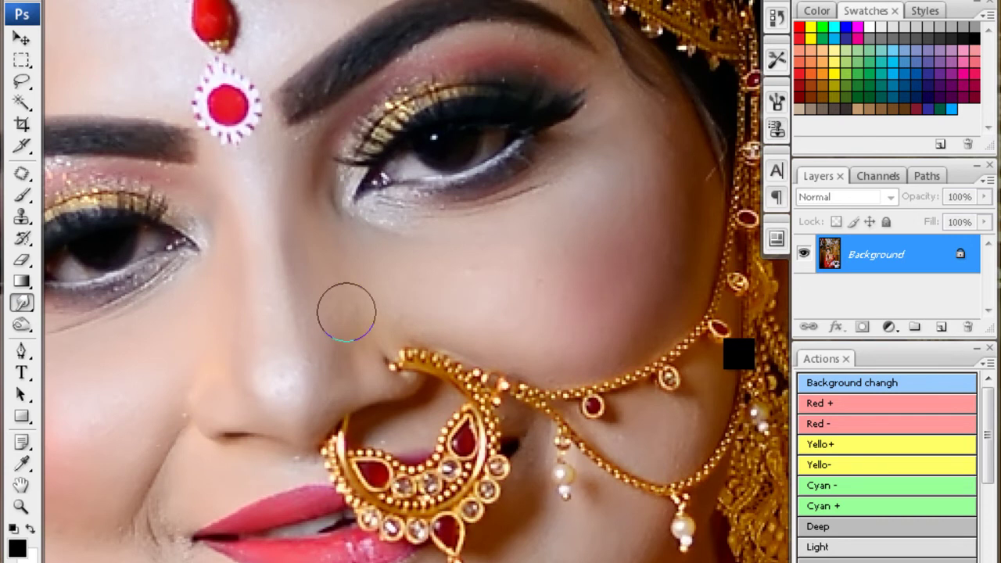
{"action": "scroll", "coordinate": [302, 412], "scroll_direction": "down", "scroll_amount": 1}
{"action": "scroll", "coordinate": [338, 346], "scroll_direction": "down", "scroll_amount": 5}
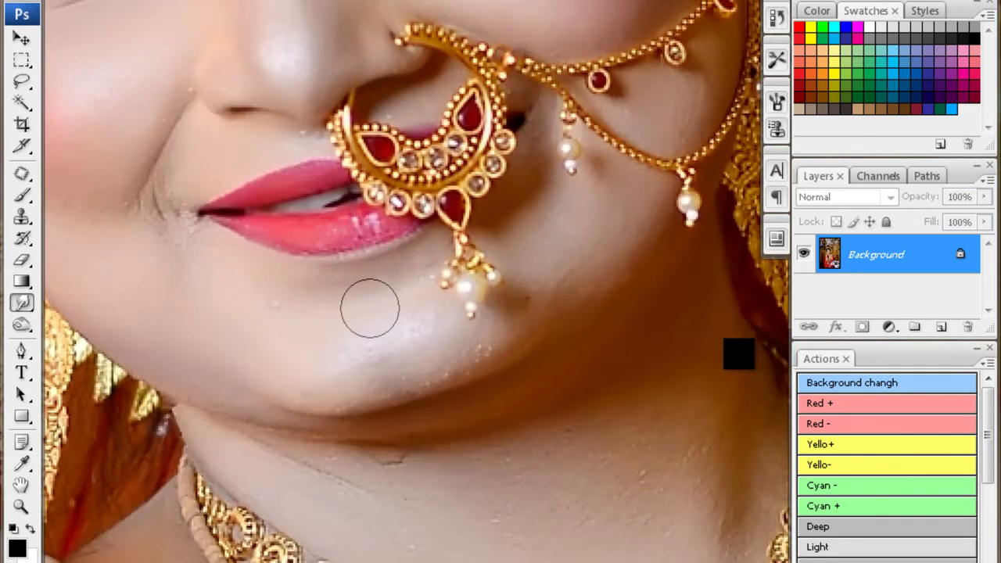
{"action": "scroll", "coordinate": [539, 311], "scroll_direction": "up", "scroll_amount": 1}
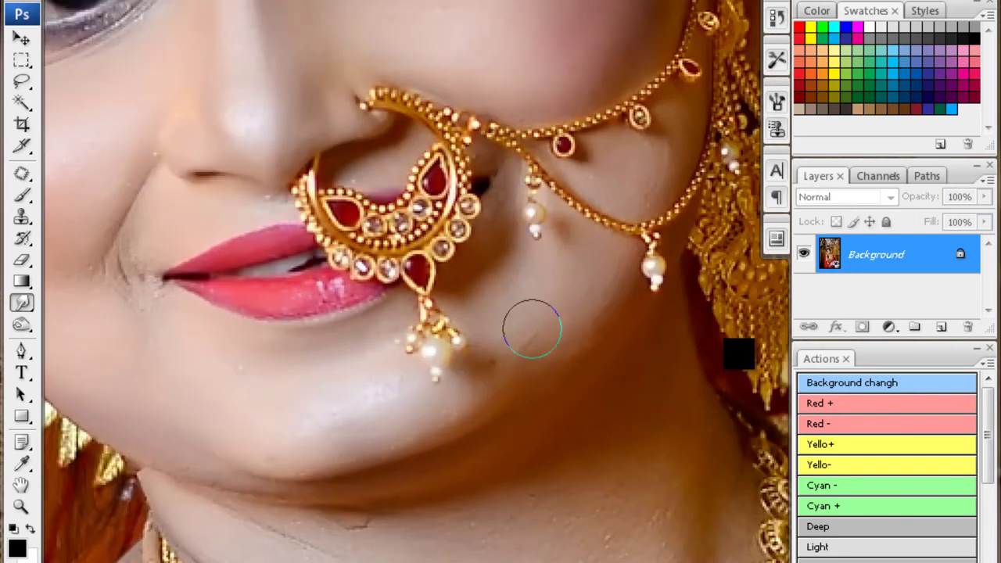
{"action": "scroll", "coordinate": [387, 371], "scroll_direction": "down", "scroll_amount": 2}
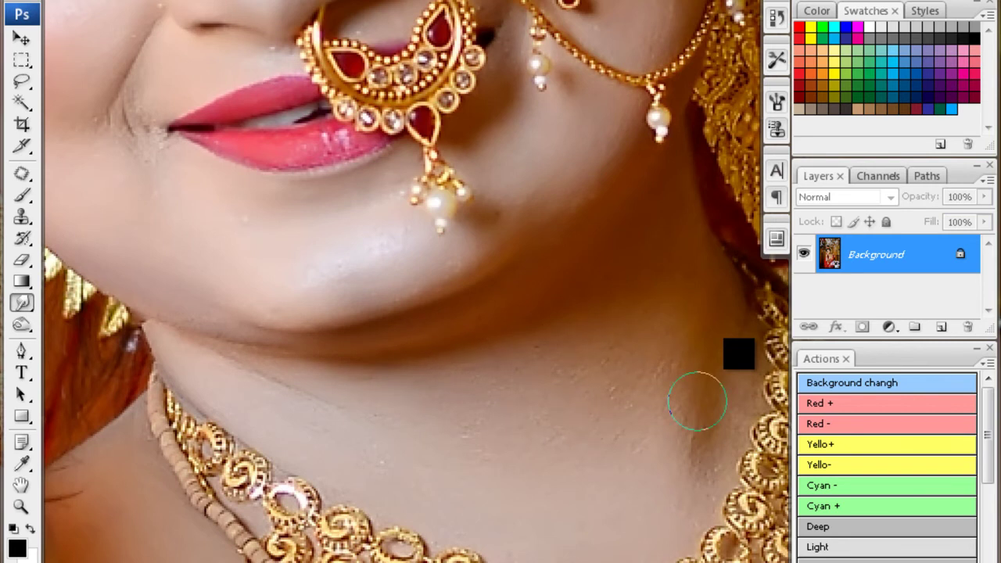
- Select the bride's face with a 20 px feather and brighten it with Levels midtones 0.87
{"action": "key", "text": "ctrl+minus"}
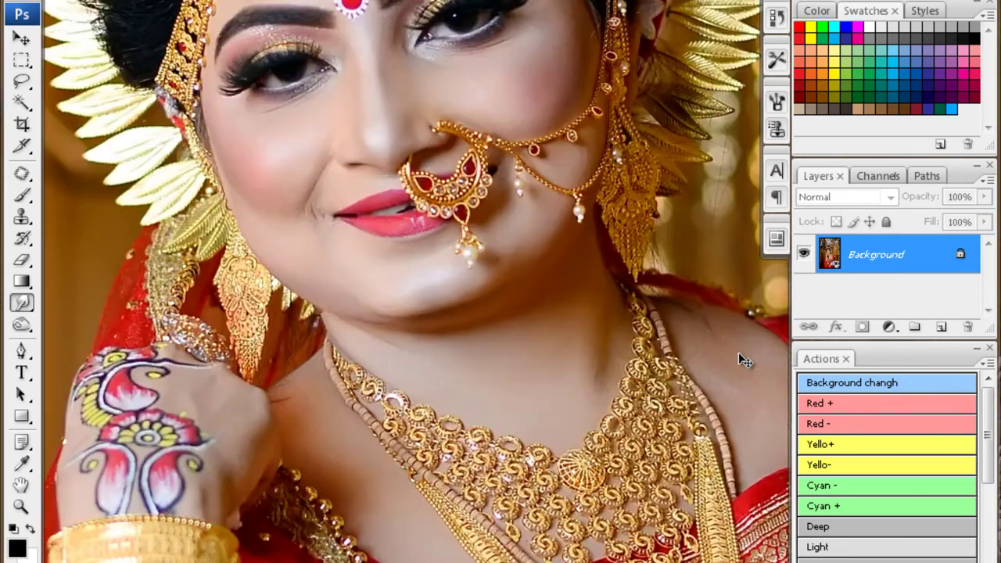
{"action": "key", "text": "ctrl+minus"}
{"action": "key", "text": "w"}
{"action": "left_click", "coordinate": [412, 199]}
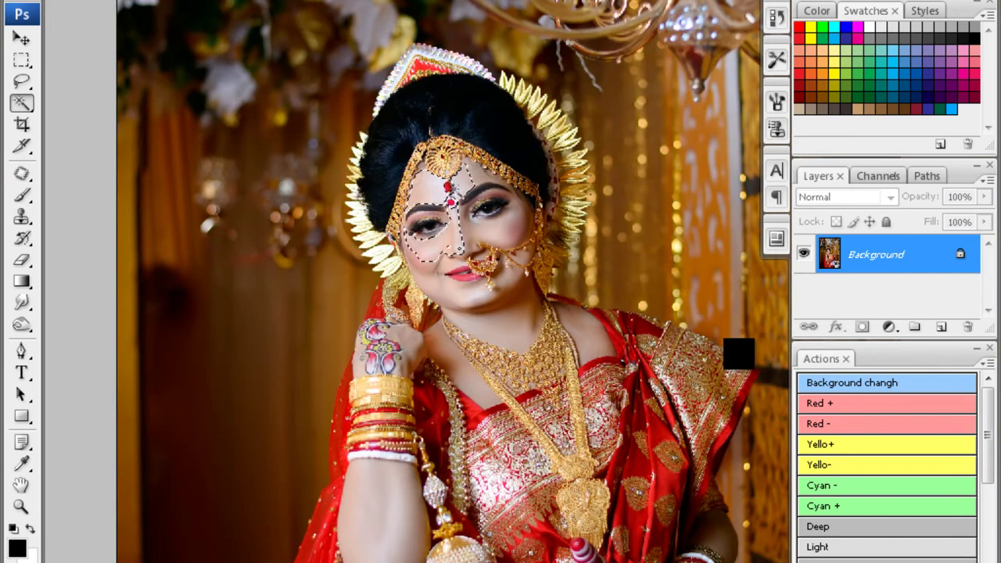
{"action": "key", "text": "alt+ctrl+d"}
{"action": "key", "text": "Return"}
{"action": "key", "text": "ctrl+l"}
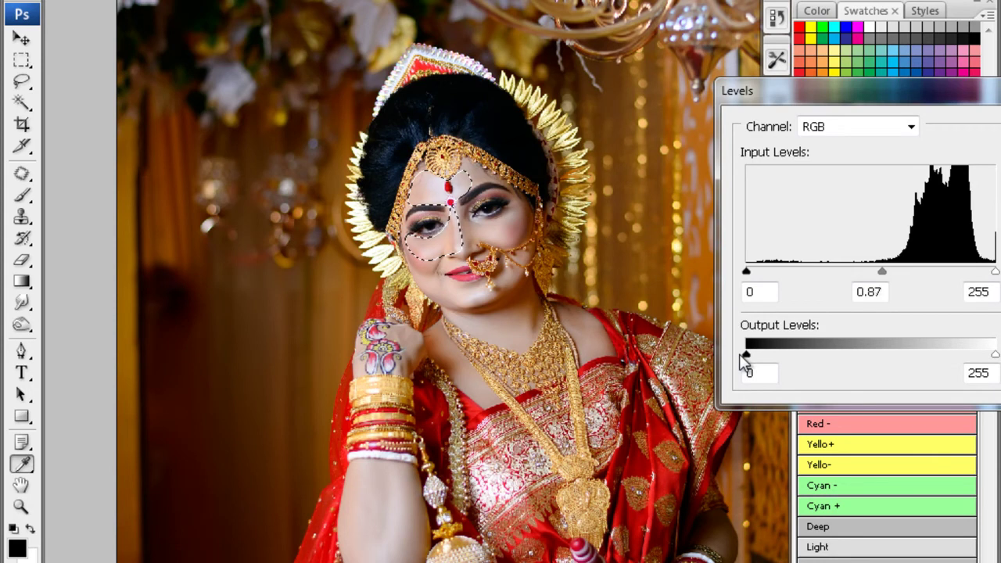
{"action": "key", "text": "Return"}
{"action": "key", "text": "ctrl+d"}
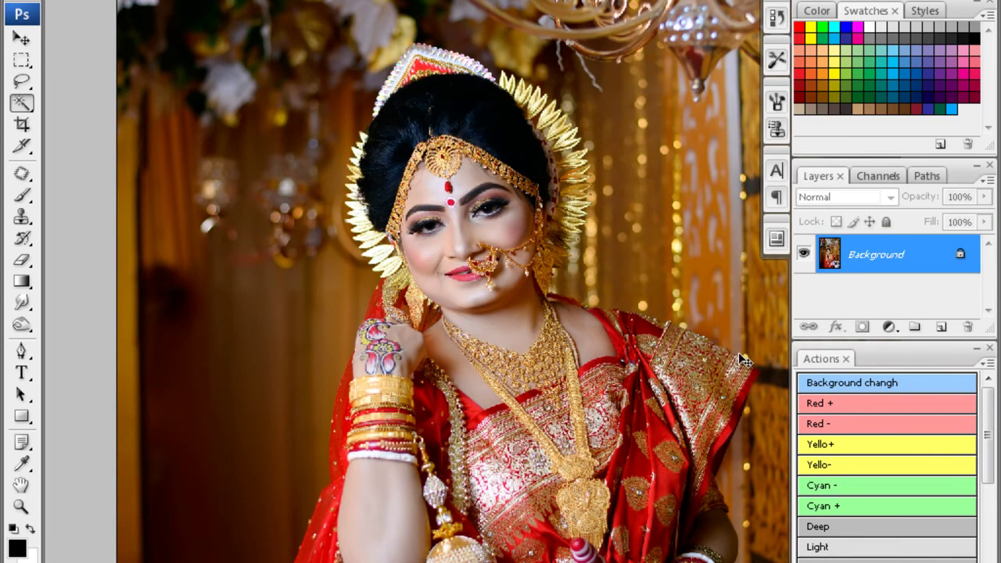
- Brighten the forehead with Levels midtones 0.73 and apply a Color Balance adjustment to it
{"action": "key", "text": "ctrl+plus"}
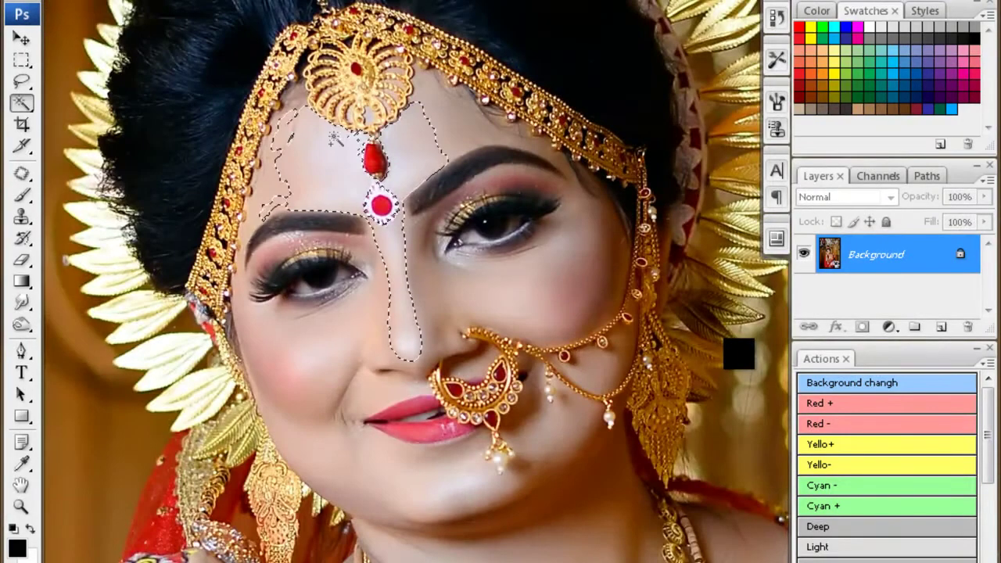
{"action": "key", "text": "i"}
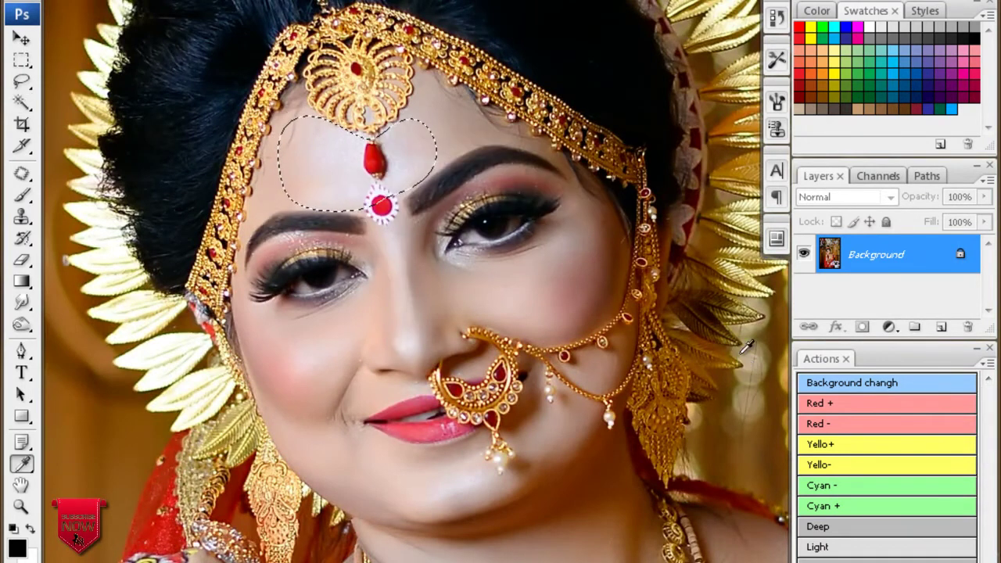
{"action": "key", "text": "ctrl+l"}
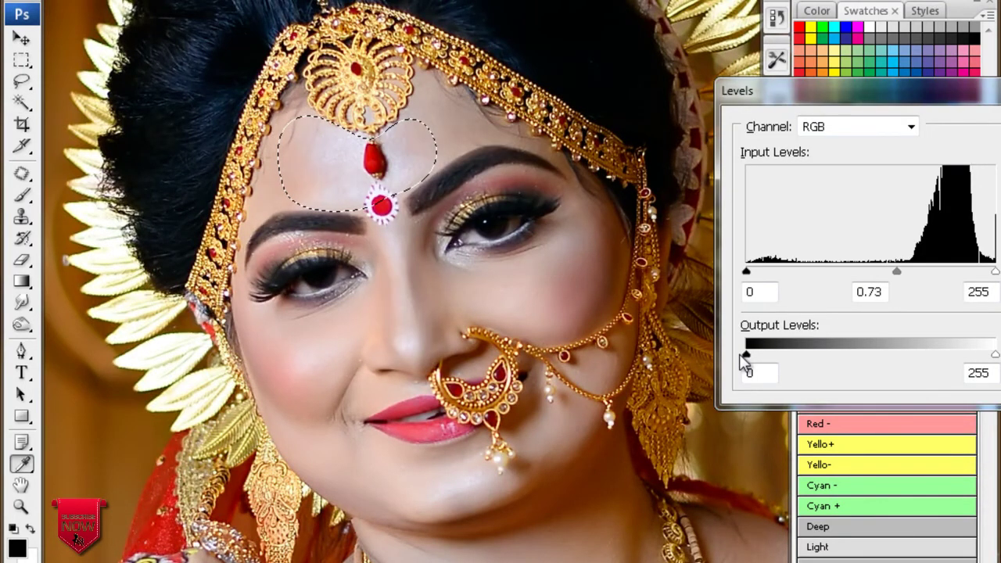
{"action": "key", "text": "Return"}
{"action": "key", "text": "ctrl+b"}
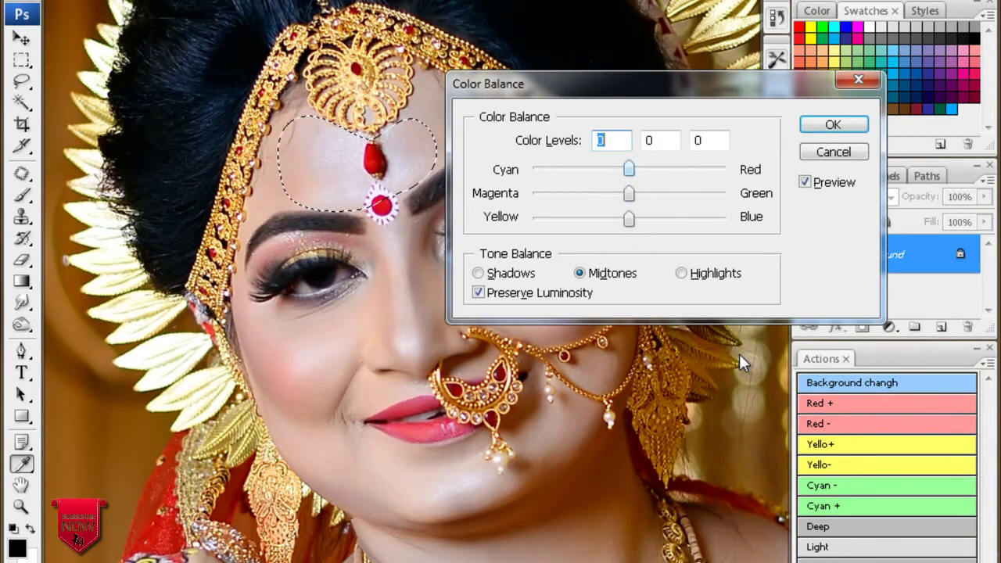
{"action": "key", "text": "Return"}
{"action": "key", "text": "ctrl+d"}
{"action": "left_click", "coordinate": [739, 353], "text": "alt"}
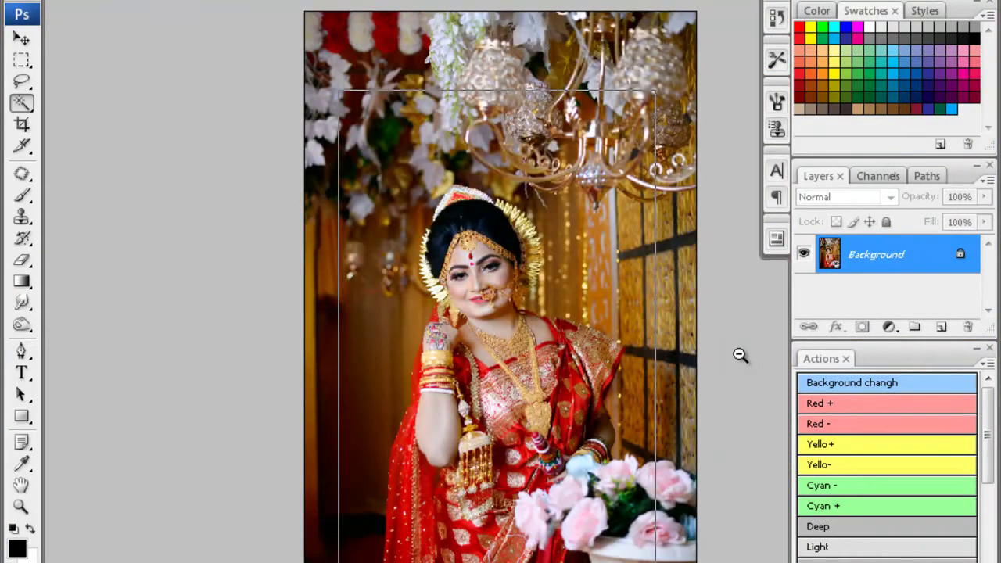
- Save the rose-pot portrait as JPEG, close it, and begin cropping the landscape bride photo
{"action": "key", "text": "o"}
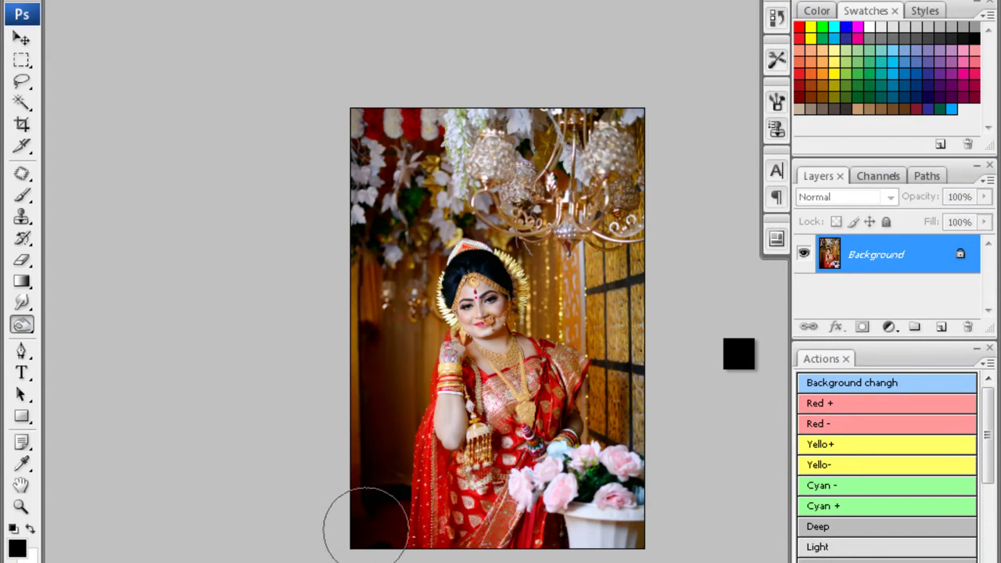
{"action": "key", "text": "ctrl+w"}
{"action": "key", "text": "Return"}
{"action": "key", "text": "Return"}
{"action": "key", "text": "ctrl+Tab"}
{"action": "key", "text": "c"}
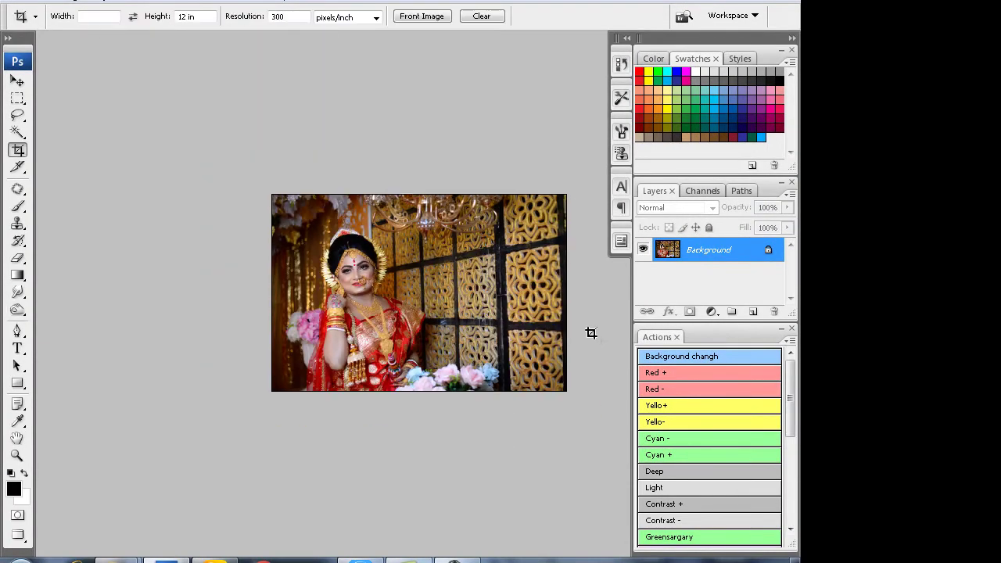
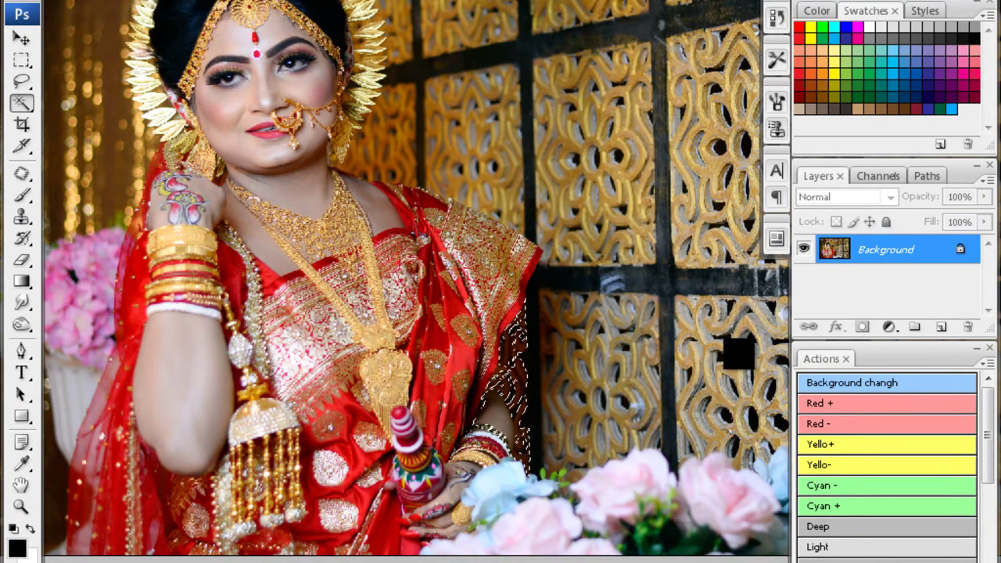
- Feather the selection by 2 px, lasso the bride's forearm skin and feather it again
{"action": "key", "text": "ctrl+alt+d"}
{"action": "type", "text": "20"}
{"action": "key", "text": "Return"}
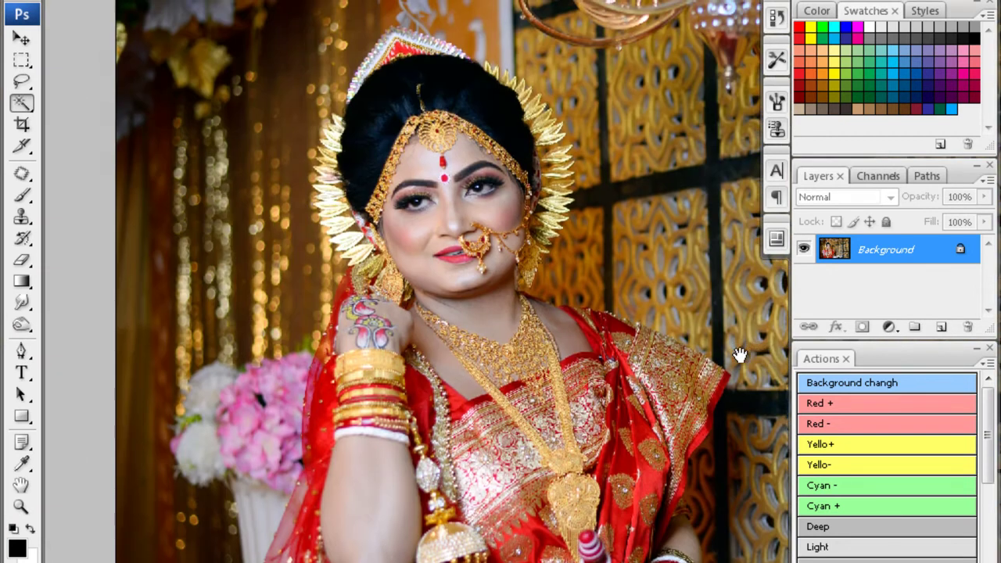
{"action": "left_click_drag", "start_coordinate": [399, 473], "coordinate": [395, 540]}
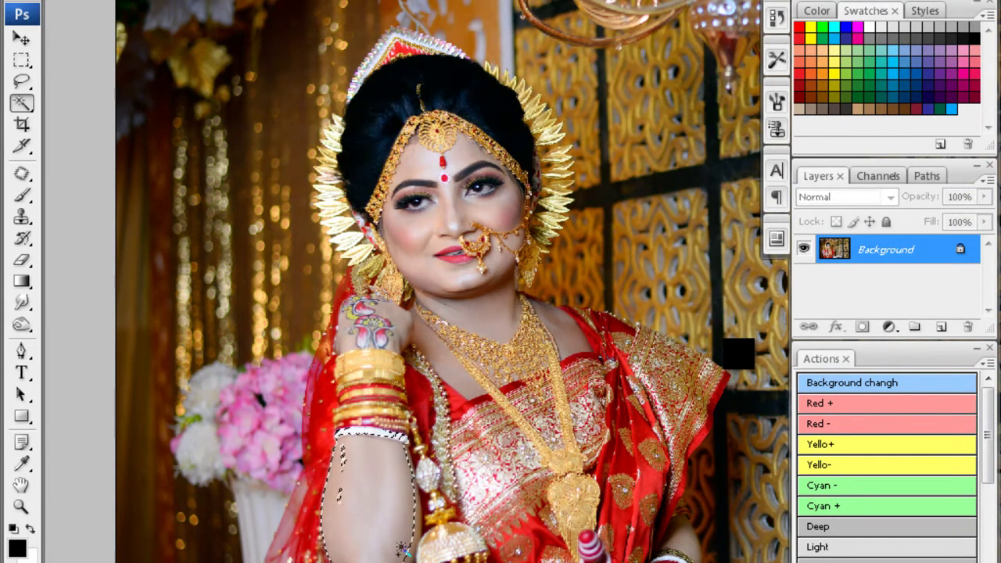
{"action": "key", "text": "ctrl+alt+d"}
{"action": "key", "text": "Return"}
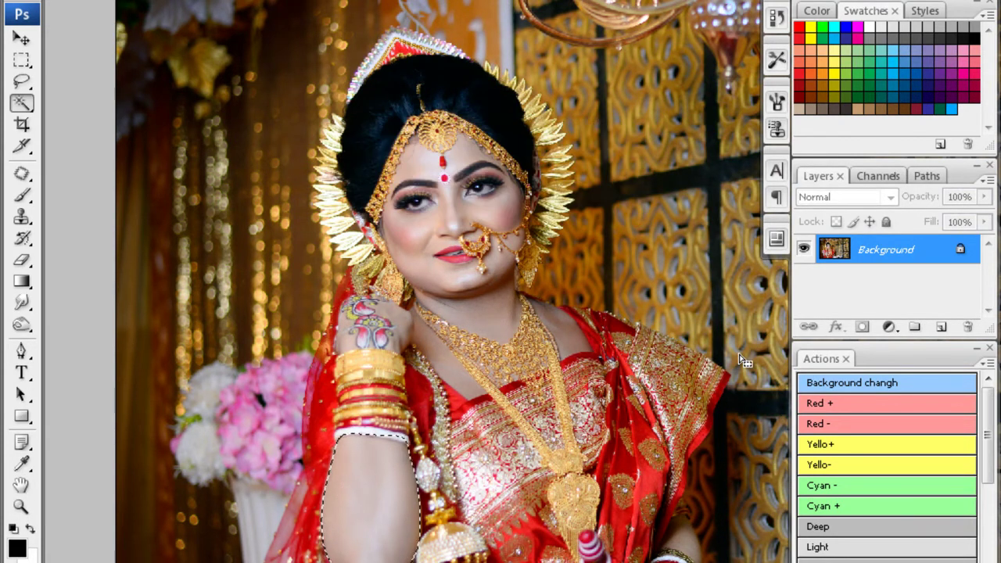
- Darken the forearm with a Curves point set to Input 57, Output 38
{"action": "key", "text": "ctrl+m"}
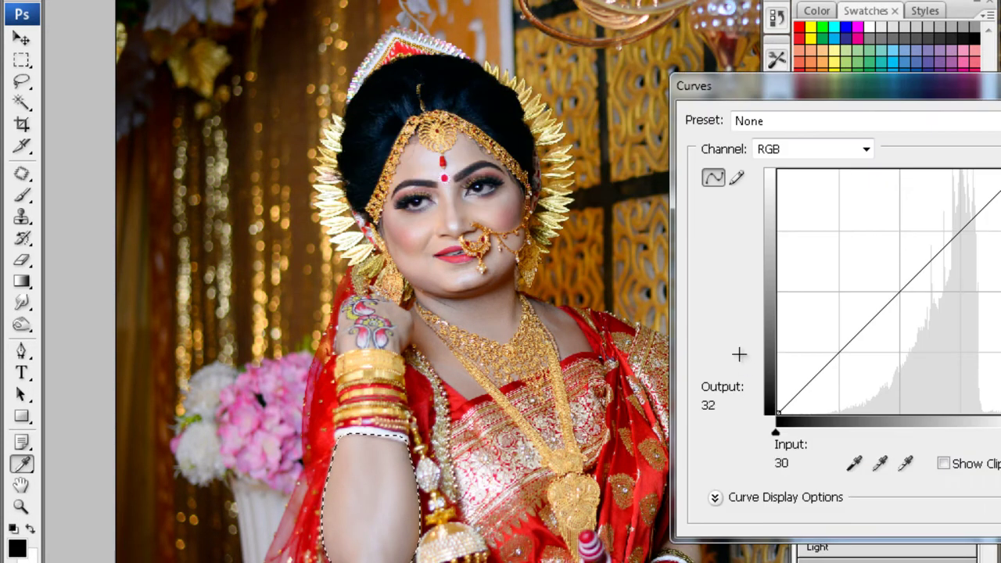
{"action": "left_click_drag", "start_coordinate": [806, 383], "coordinate": [825, 376]}
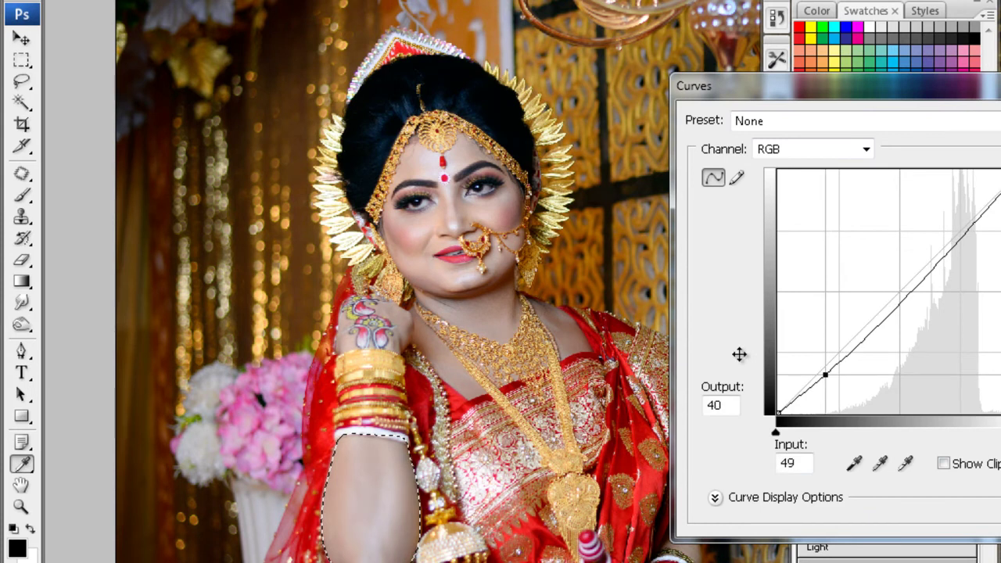
{"action": "key", "text": "Right"}
{"action": "key", "text": "Right"}
{"action": "key", "text": "Right"}
{"action": "key", "text": "Right"}
{"action": "key", "text": "Right"}
{"action": "key", "text": "Right"}
{"action": "key", "text": "Down"}
{"action": "key", "text": "Right"}
{"action": "key", "text": "Down"}
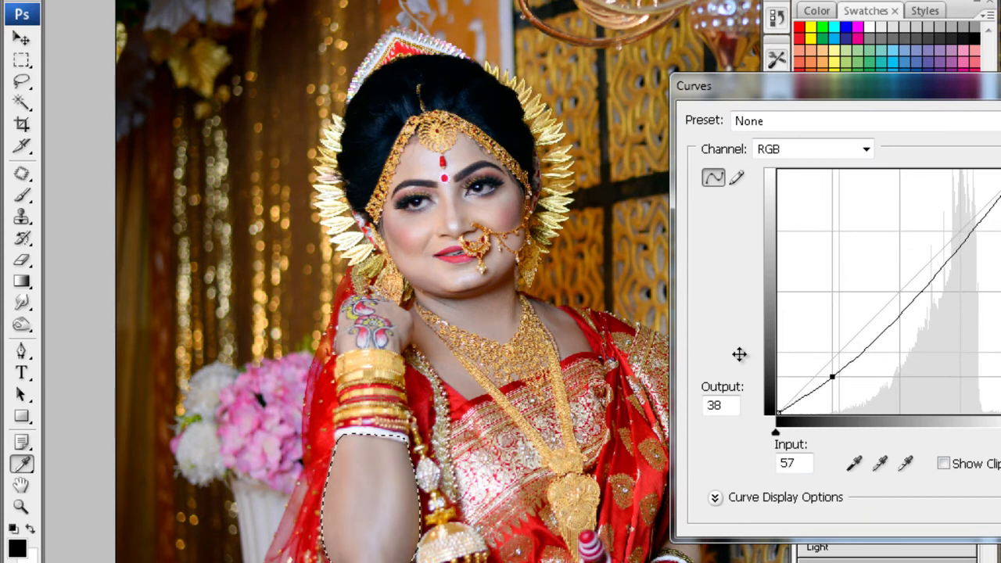
{"action": "key", "text": "Return"}
- Select the bride's jaw, chin and neck skin and feather it by 2 px
{"action": "key", "text": "ctrl+plus"}
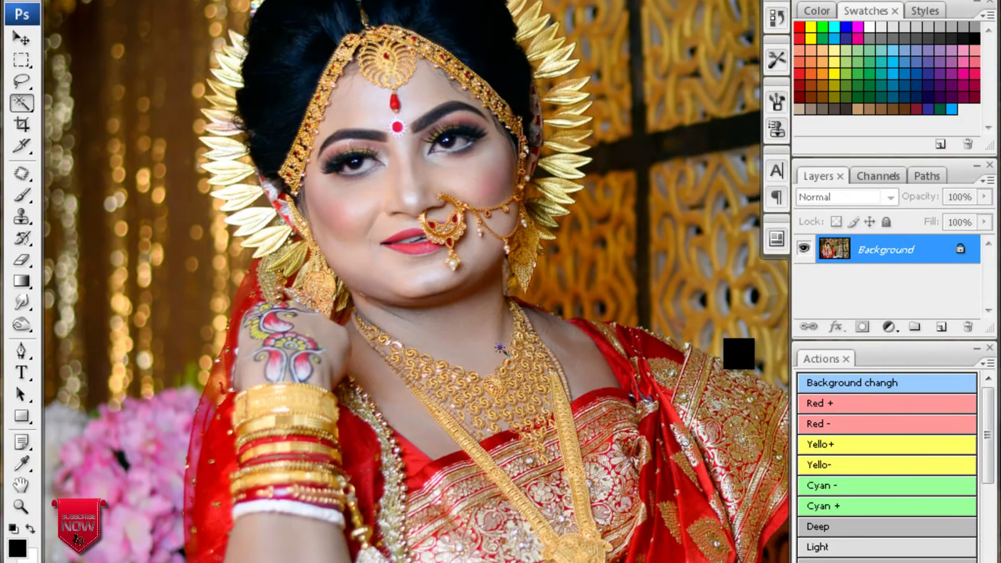
{"action": "left_click", "coordinate": [412, 312]}
{"action": "left_click_drag", "start_coordinate": [493, 304], "coordinate": [562, 347]}
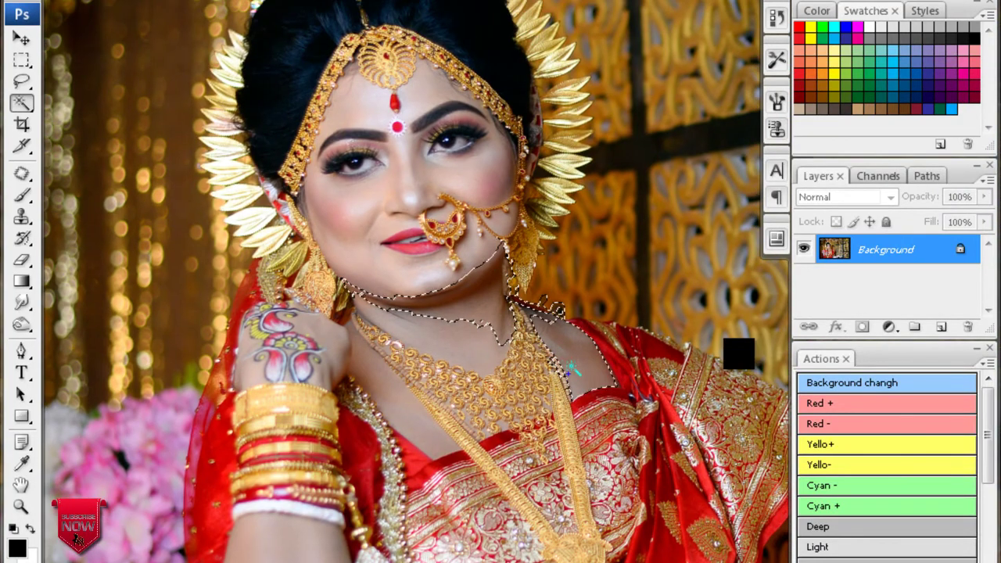
{"action": "key", "text": "ctrl+alt+d"}
{"action": "type", "text": "2"}
{"action": "key", "text": "Return"}
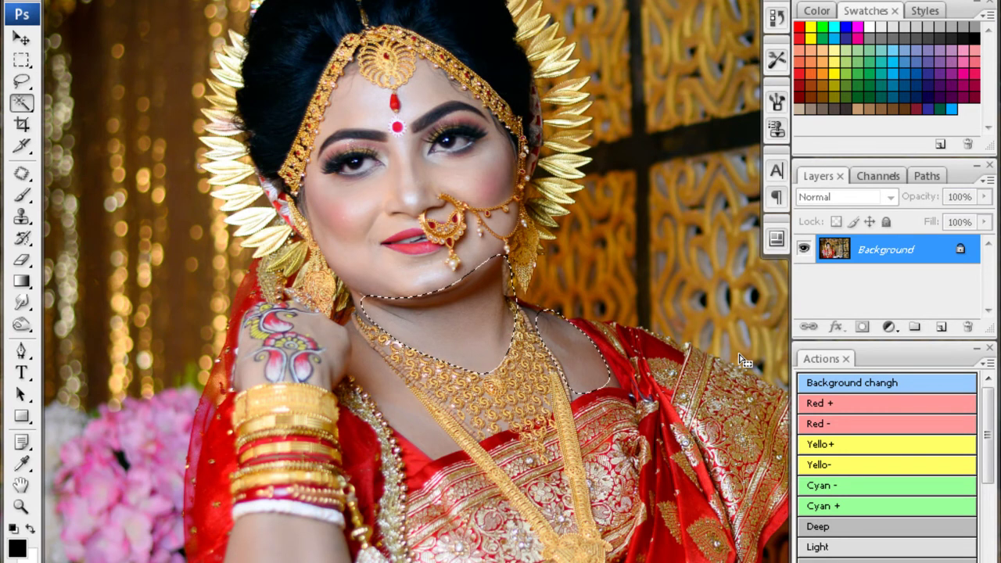
- Apply Noiseware noise reduction (86% luminance, 83% colour) to the selected skin
{"action": "key", "text": "ctrl+alt+f"}
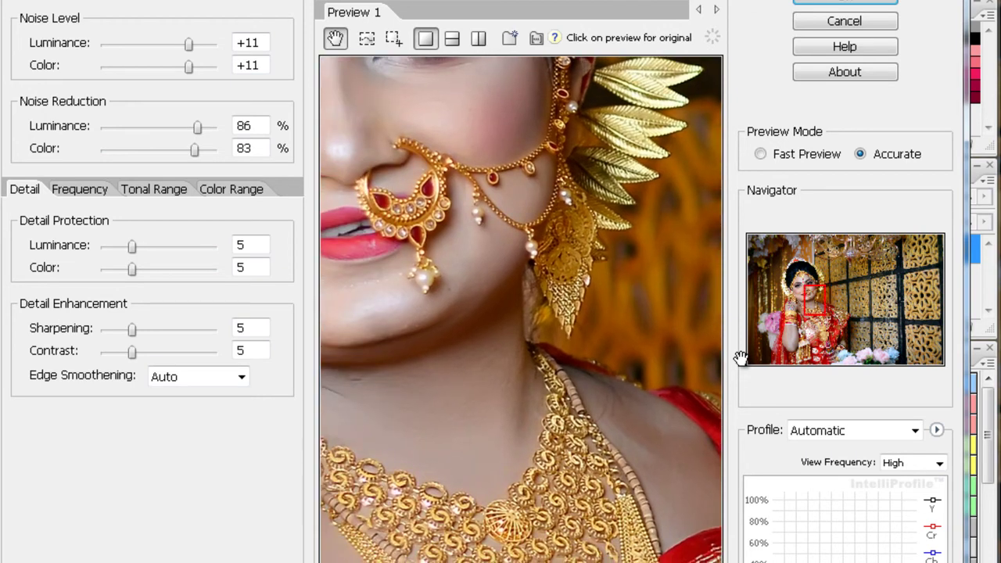
{"action": "key", "text": "Return"}
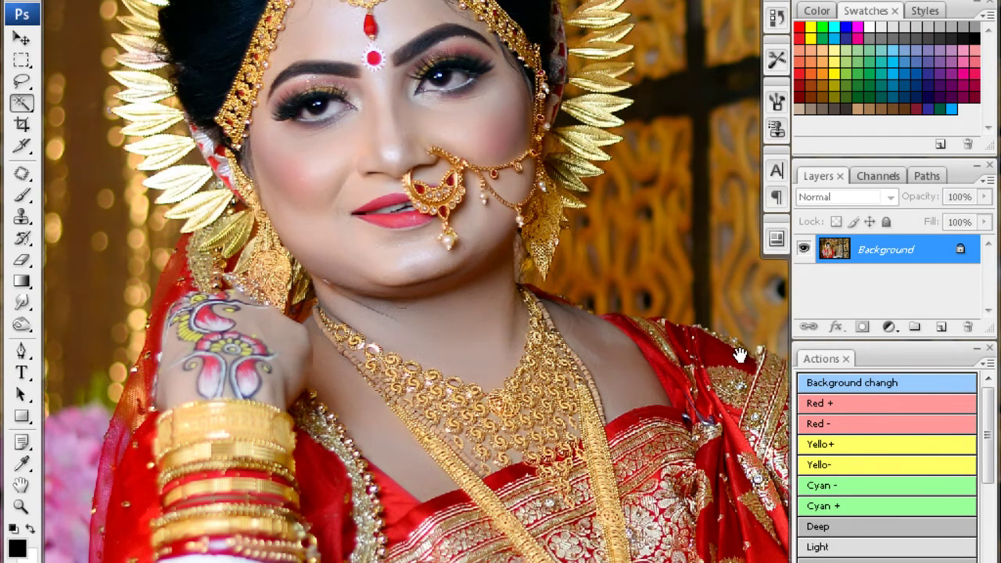
{"action": "left_click_drag", "start_coordinate": [739, 356], "coordinate": [598, 422]}
{"action": "left_click", "coordinate": [598, 422]}
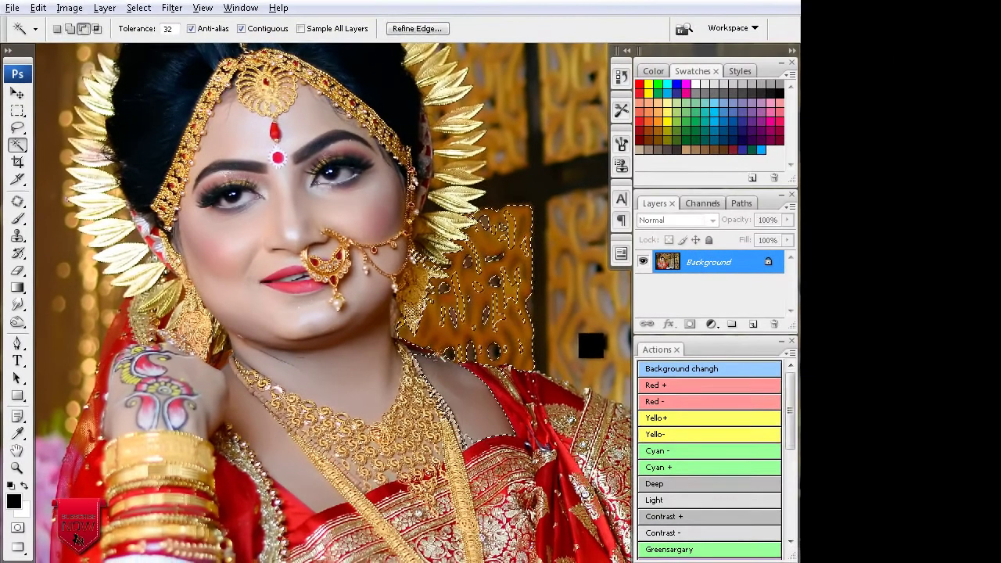
- Deselect and zoom in on the bride's lips and chin
{"action": "key", "text": "ctrl+alt+d"}
{"action": "key", "text": "Escape"}
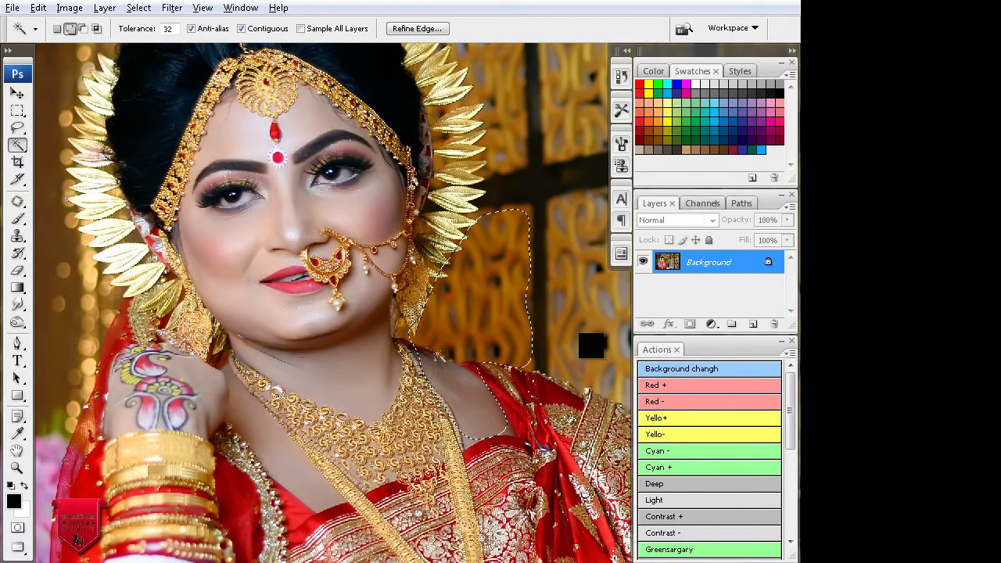
{"action": "key", "text": "ctrl+d"}
{"action": "scroll", "coordinate": [591, 346], "scroll_direction": "up", "scroll_amount": 2}
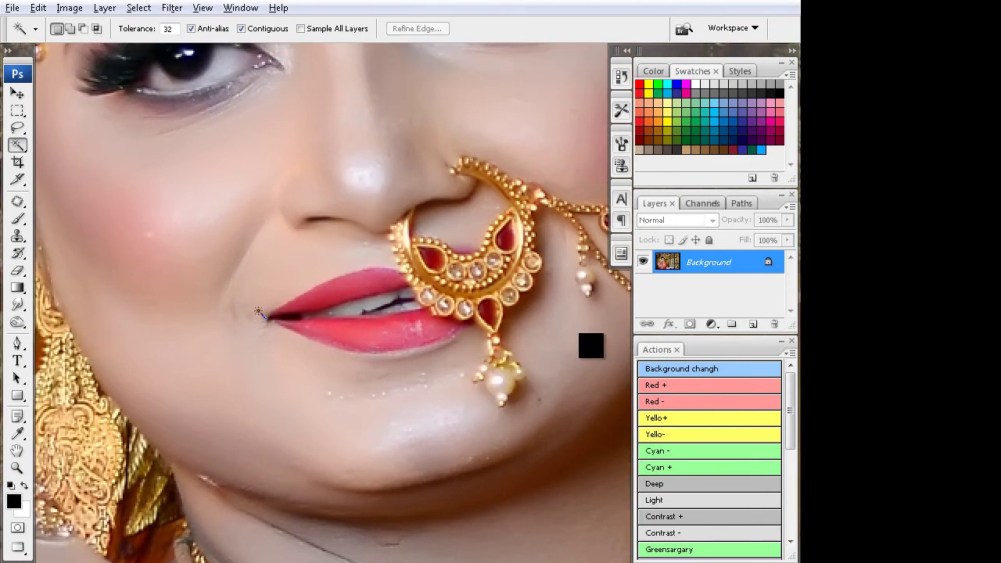
{"action": "key", "text": "r"}
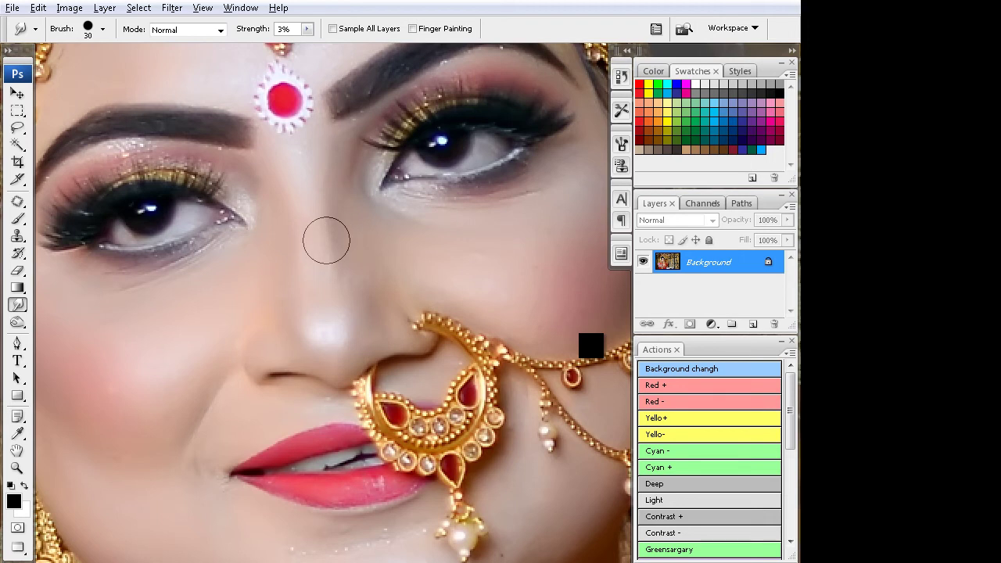
{"action": "scroll", "coordinate": [297, 266], "scroll_direction": "down", "scroll_amount": 5}
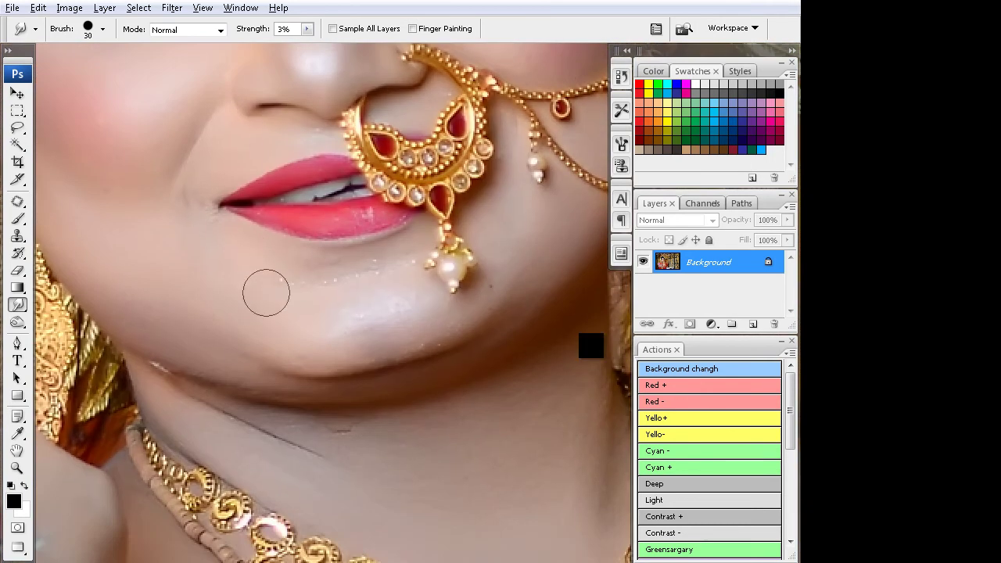
{"action": "key", "text": "alt+s"}
{"action": "key", "text": "Escape"}
- Clone clean cheek skin over the chin speckles and cheek crease at 33% opacity, 65% flow
{"action": "key", "text": "s"}
{"action": "left_click", "coordinate": [226, 275], "text": "alt"}
{"action": "mouse_move", "coordinate": [252, 284]}
{"action": "left_mouse_down"}
{"action": "mouse_move", "coordinate": [237, 292]}
{"action": "mouse_move", "coordinate": [380, 268]}
{"action": "left_mouse_up"}
{"action": "mouse_move", "coordinate": [308, 302]}
{"action": "left_mouse_down"}
{"action": "mouse_move", "coordinate": [415, 306]}
{"action": "mouse_move", "coordinate": [465, 333]}
{"action": "left_mouse_up"}
{"action": "left_click", "coordinate": [290, 156], "text": "alt"}
{"action": "left_click_drag", "start_coordinate": [271, 212], "coordinate": [250, 211]}
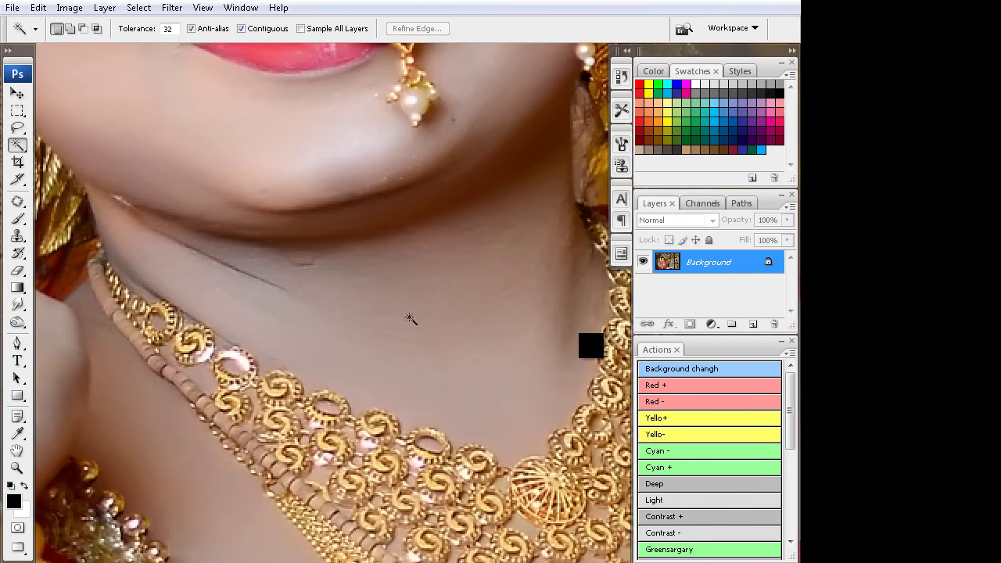
- Magic-wand select the bride's neck and chin skin and feather the selection
{"action": "left_click", "coordinate": [369, 274]}
{"action": "left_click", "coordinate": [404, 257]}
{"action": "left_click", "coordinate": [415, 337]}
{"action": "left_click", "coordinate": [514, 241], "text": "shift"}
{"action": "key", "text": "ctrl+alt+d"}
{"action": "key", "text": "Return"}
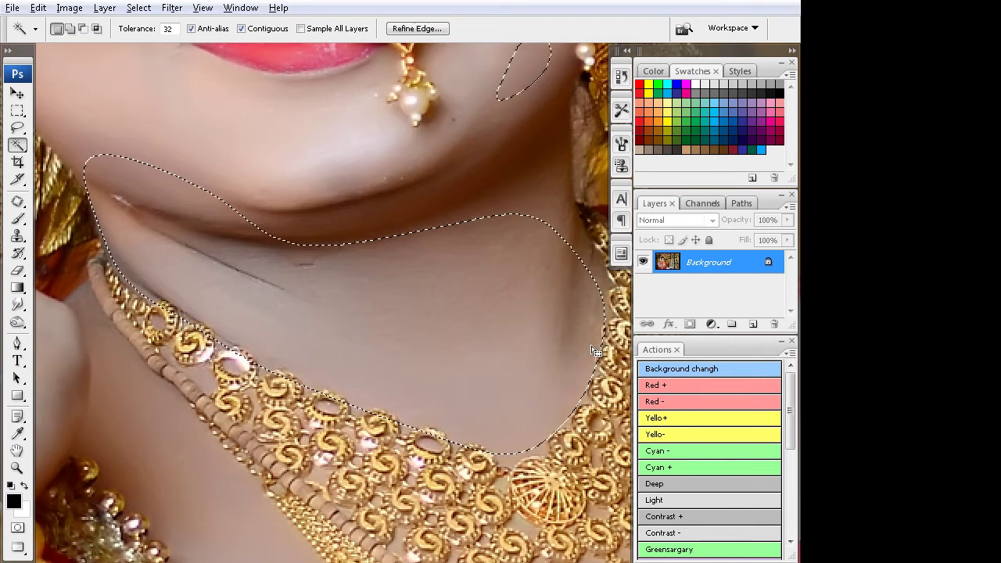
- Apply Color Balance of +32 red and -24 yellow to the skin, then deselect
{"action": "key", "text": "ctrl+b"}
{"action": "type", "text": "+32"}
{"action": "key", "text": "Tab"}
{"action": "key", "text": "Tab"}
{"action": "type", "text": "-24"}
{"action": "key", "text": "Tab"}
{"action": "key", "text": "Return"}
{"action": "key", "text": "ctrl+d"}
- Fit the photo in view and burn the photo's left edge darker
{"action": "key", "text": "ctrl+0"}
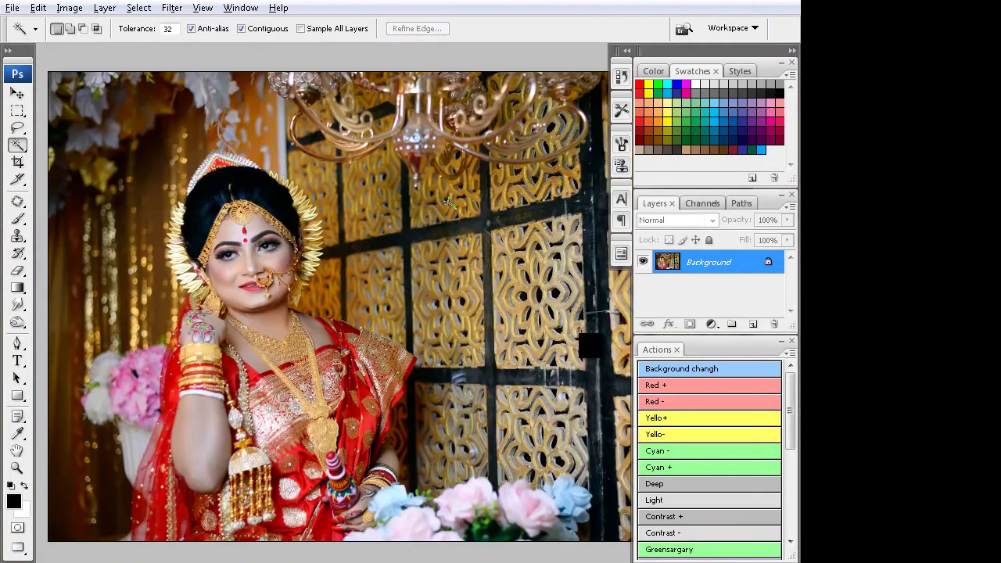
{"action": "key", "text": "ctrl+minus"}
{"action": "key", "text": "o"}
{"action": "left_click_drag", "start_coordinate": [190, 197], "coordinate": [179, 435]}
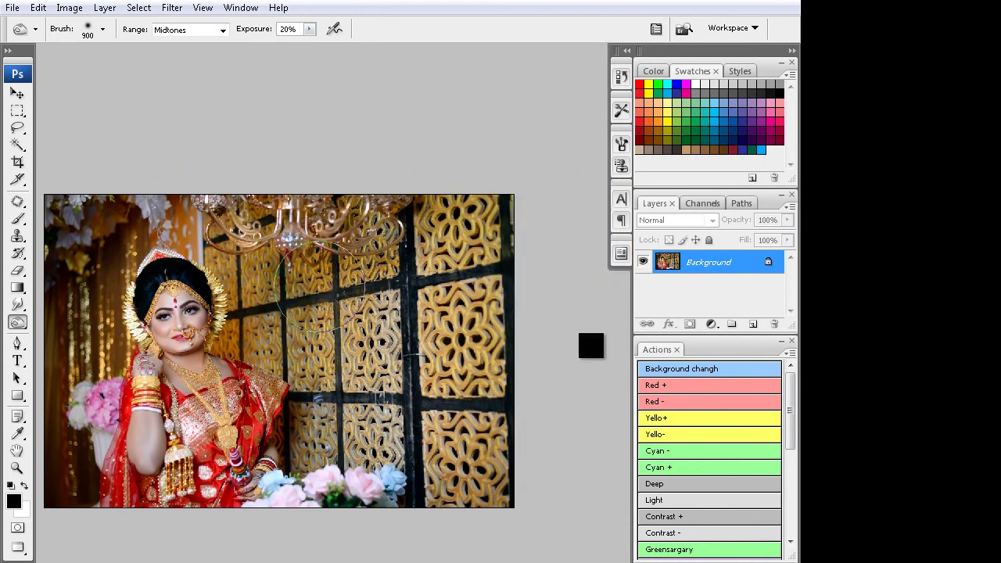
- Close the landscape photo without saving and zoom in on the portrait, cancelling the crop marquee
{"action": "key", "text": "ctrl+w"}
{"action": "key", "text": "n"}
{"action": "left_click", "coordinate": [592, 347]}
{"action": "key", "text": "c"}
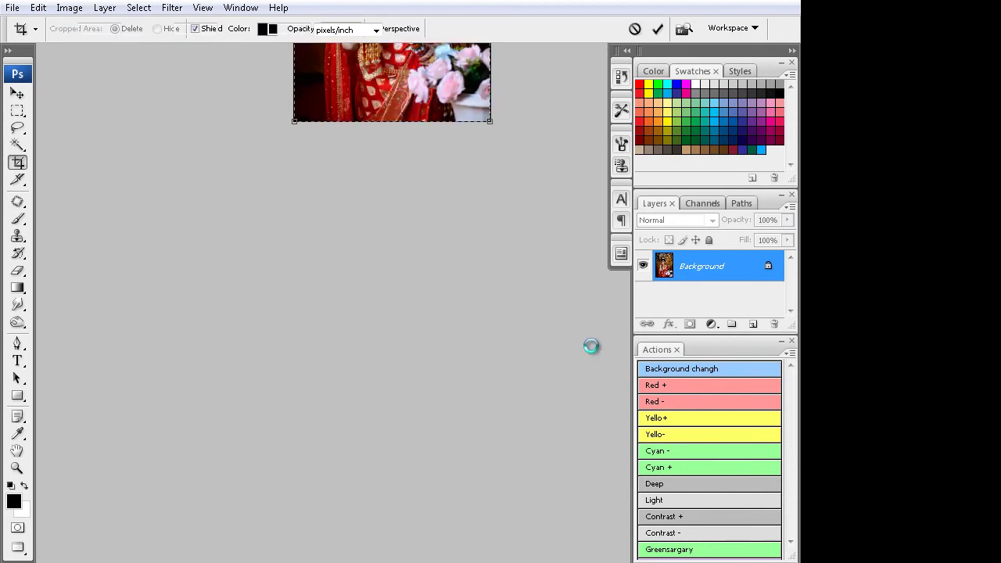
{"action": "key", "text": "Escape"}
{"action": "key", "text": "ctrl+plus"}
{"action": "key", "text": "ctrl+plus"}
{"action": "key", "text": "ctrl+plus"}
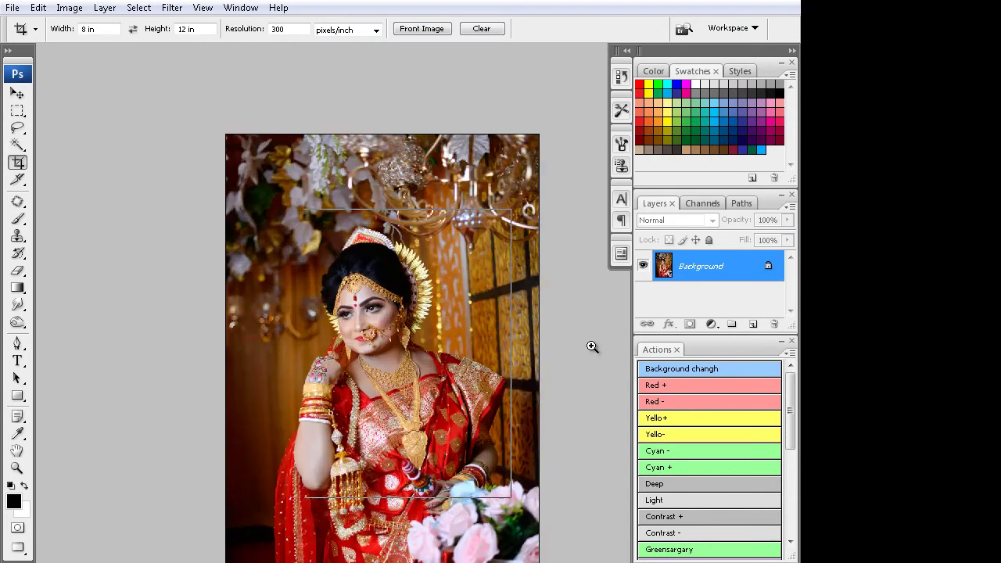
{"action": "key", "text": "ctrl+plus"}
{"action": "key", "text": "ctrl+plus"}
{"action": "scroll", "coordinate": [592, 346], "scroll_direction": "down", "scroll_amount": 3}
- Magic Wand select the background beside the bride's arm and feather it
{"action": "key", "text": "w"}
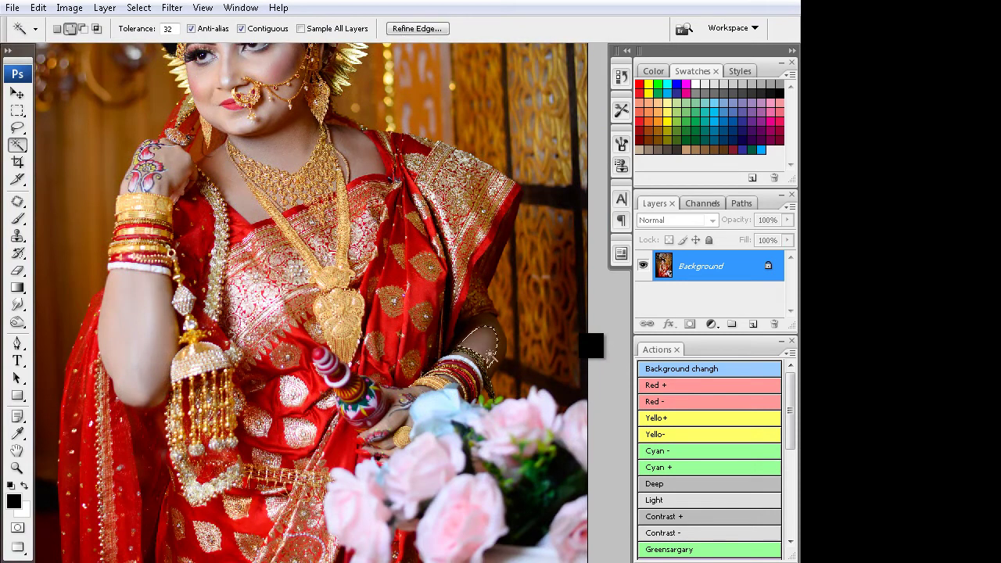
{"action": "left_click", "coordinate": [548, 258], "text": "shift"}
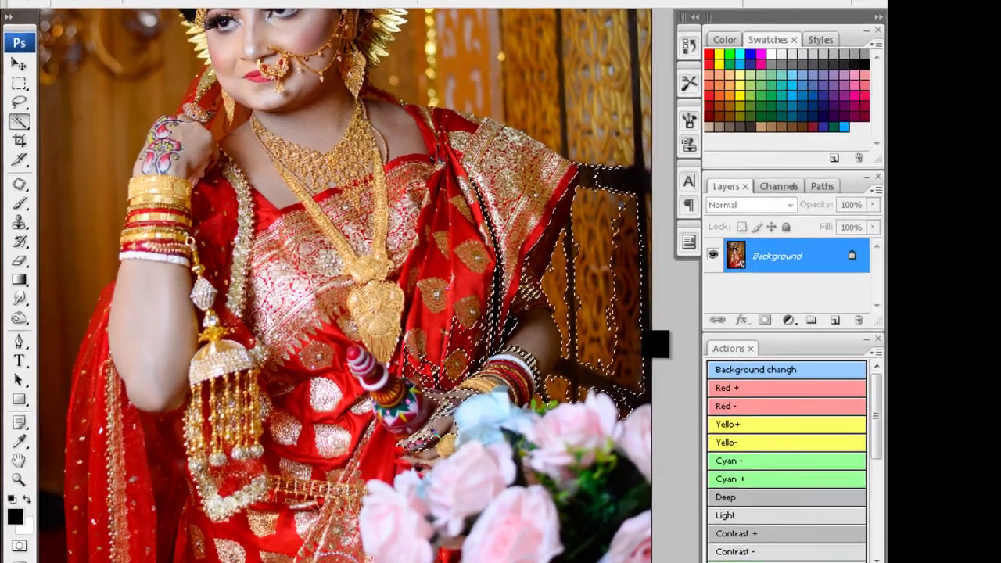
{"action": "key", "text": "ctrl+alt+d"}
{"action": "key", "text": "Return"}
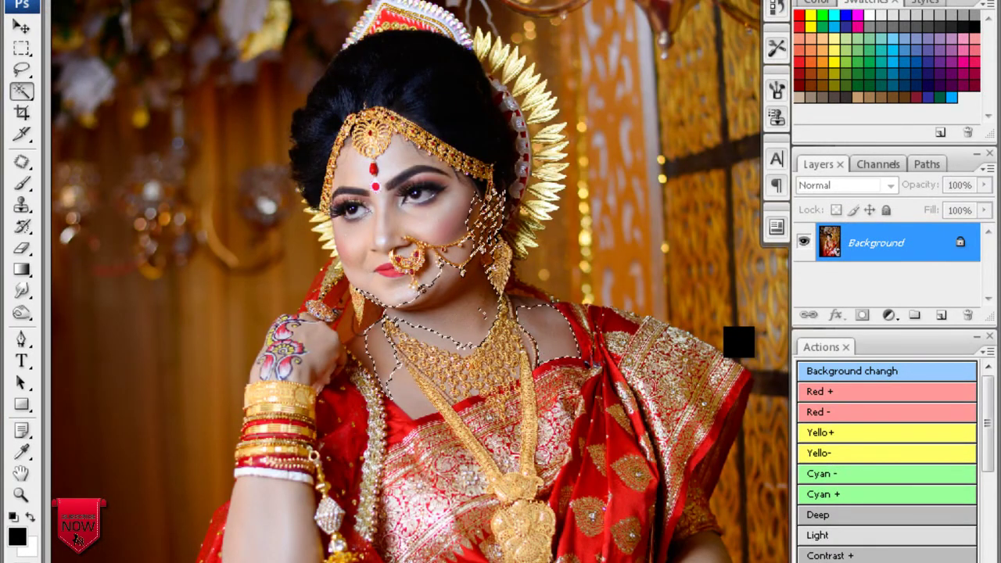
- Feather the selection, hide its edges and apply Noiseware Professional to the face and neck skin
{"action": "key", "text": "ctrl+alt+d"}
{"action": "key", "text": "Return"}
{"action": "key", "text": "ctrl+plus"}
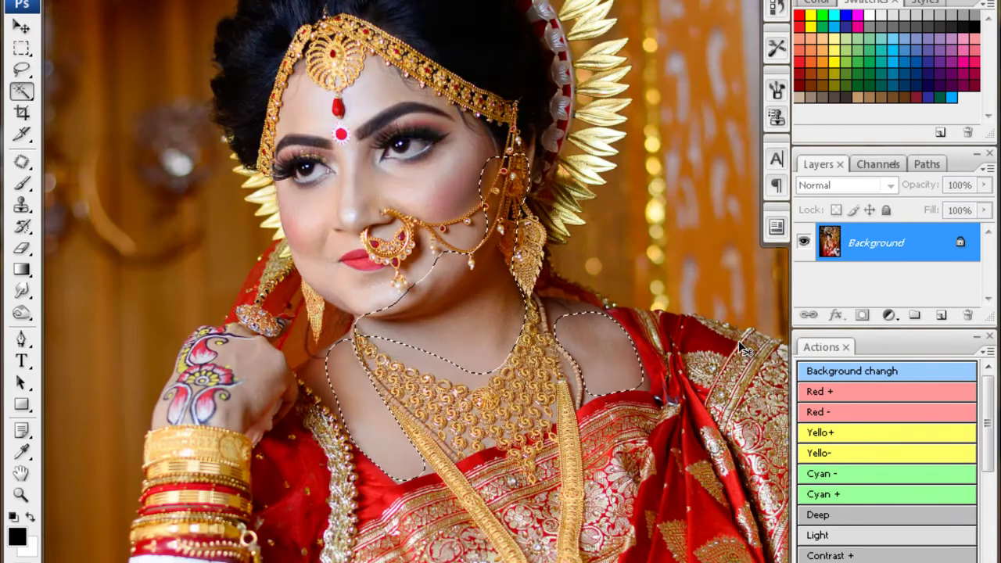
{"action": "key", "text": "ctrl+h"}
{"action": "key", "text": "ctrl+f"}
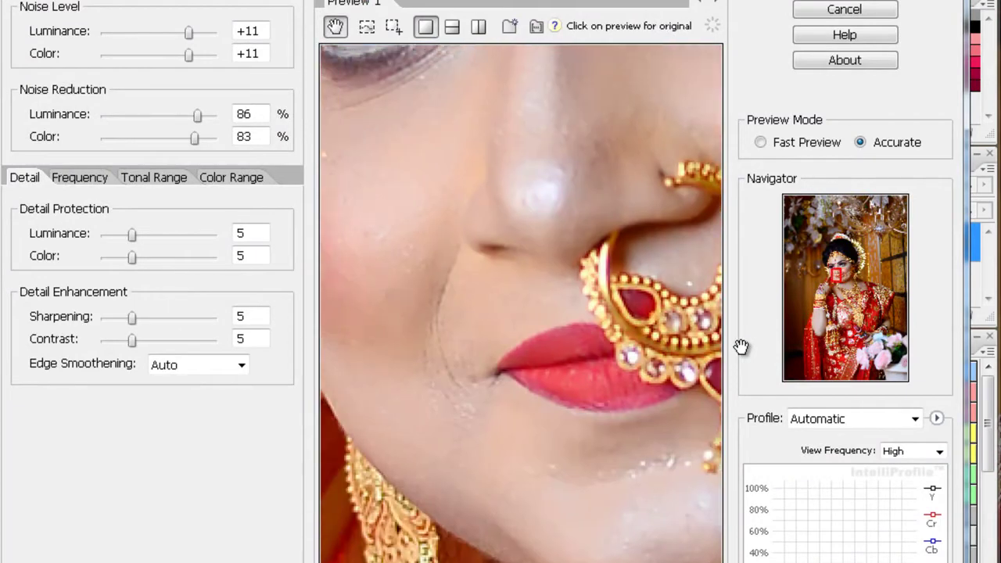
{"action": "key", "text": "Return"}
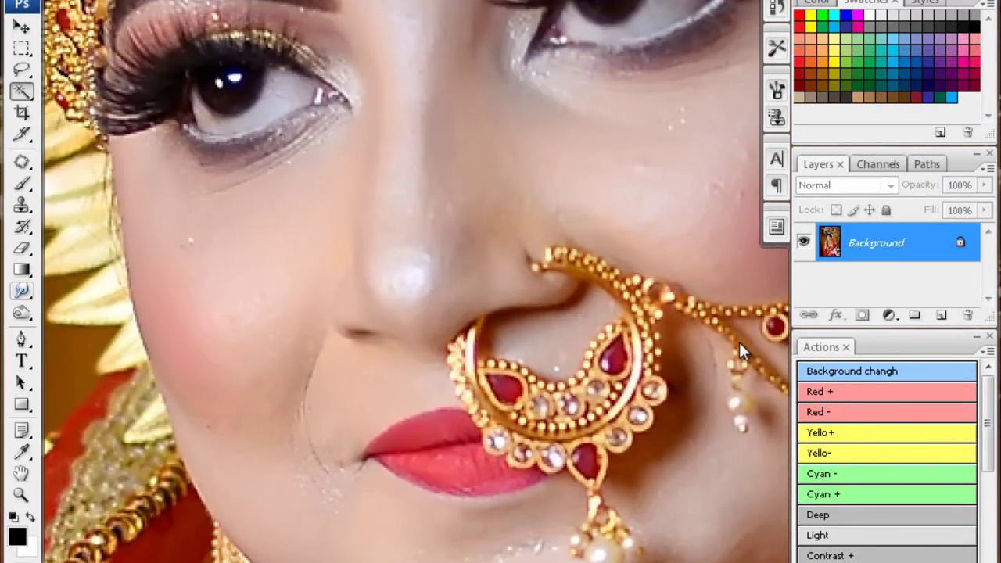
- Pick a retouching tool and pan down to bring the bride's lips, chin and neck into view
{"action": "left_click", "coordinate": [21, 290]}
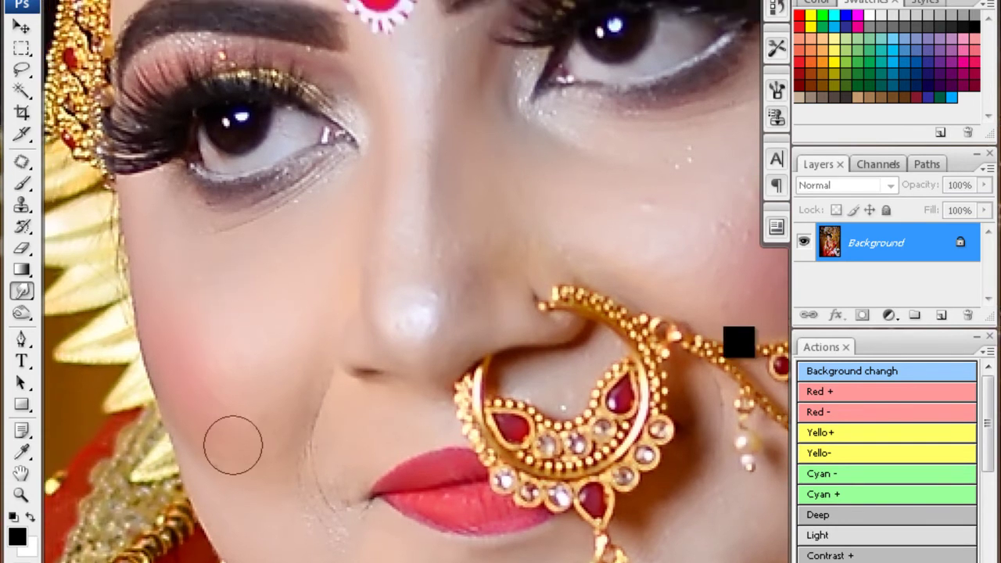
{"action": "left_click_drag", "start_coordinate": [232, 443], "coordinate": [201, 255]}
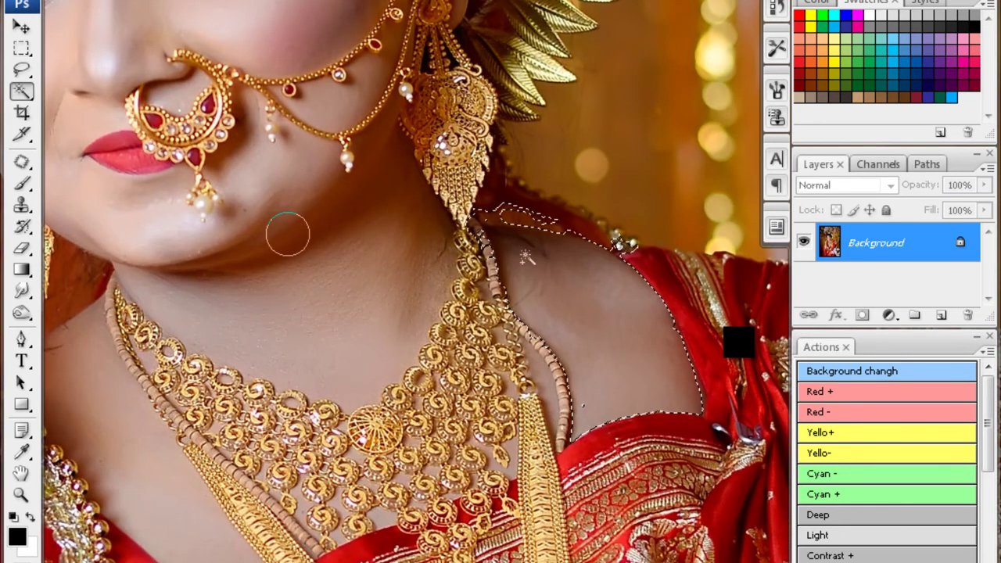
- Feather the shoulder selection, then clone clean skin over spots on the chin and cheek
{"action": "key", "text": "ctrl+alt+d"}
{"action": "key", "text": "Return"}
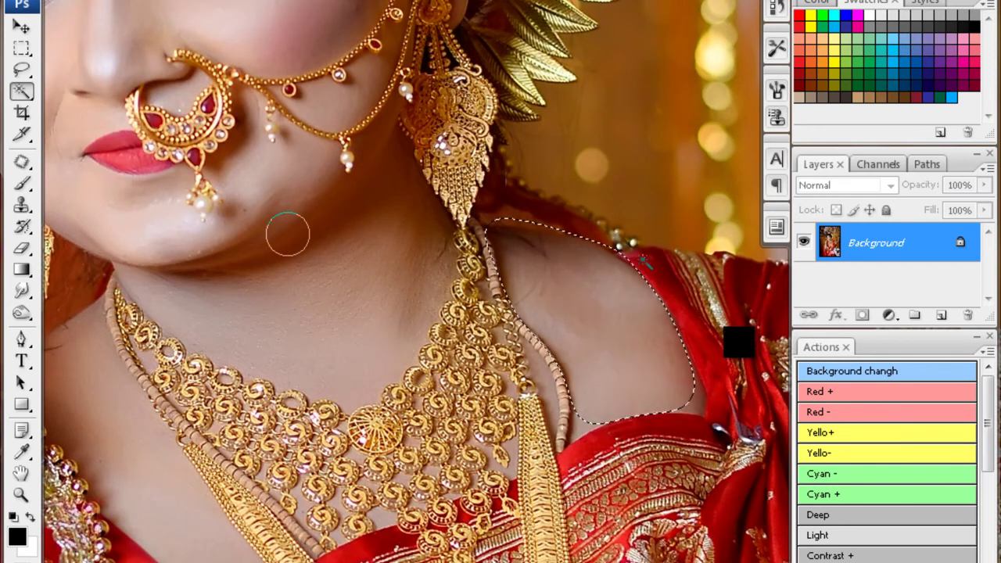
{"action": "key", "text": "s"}
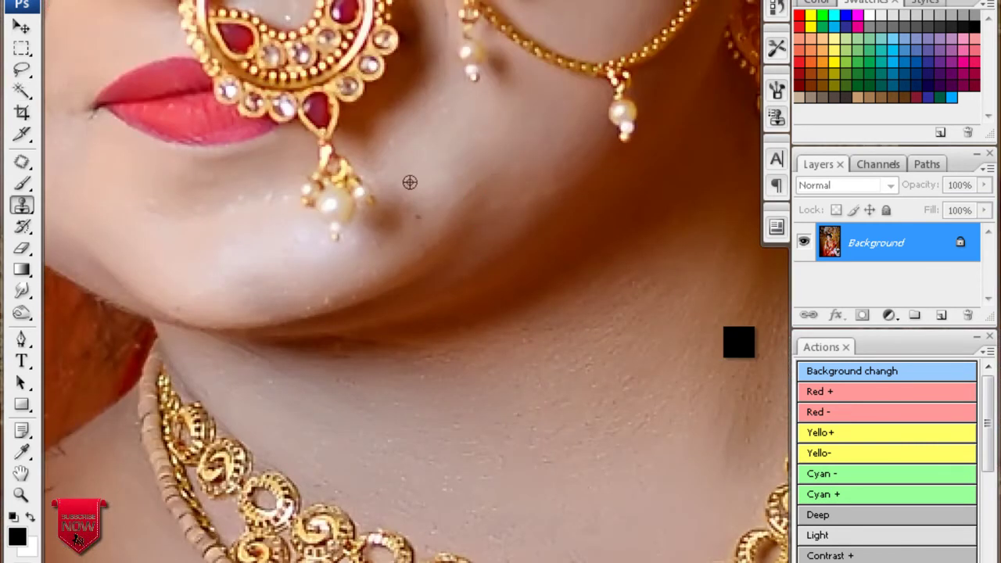
{"action": "left_click", "coordinate": [370, 257], "text": "alt"}
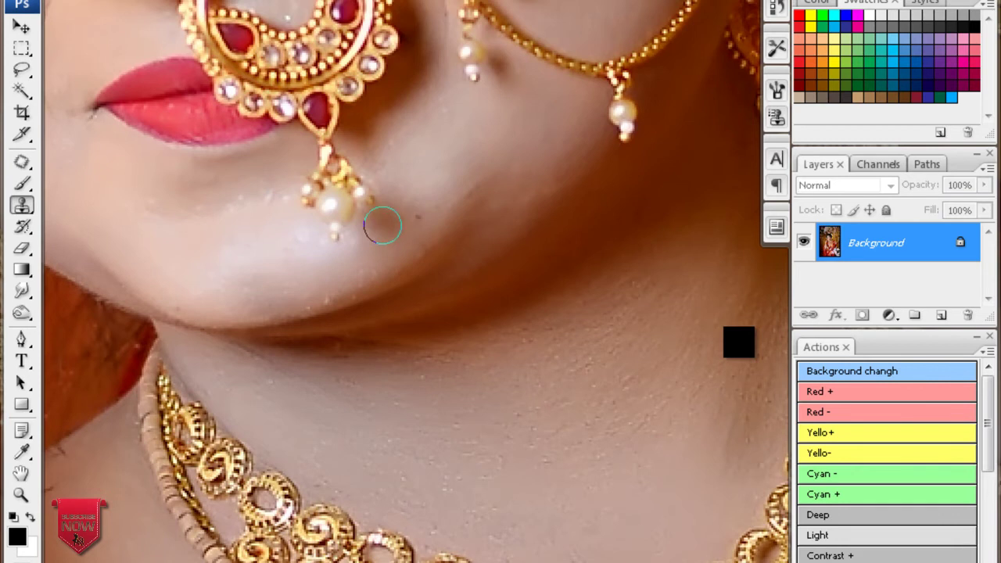
{"action": "left_click_drag", "start_coordinate": [375, 233], "coordinate": [498, 254]}
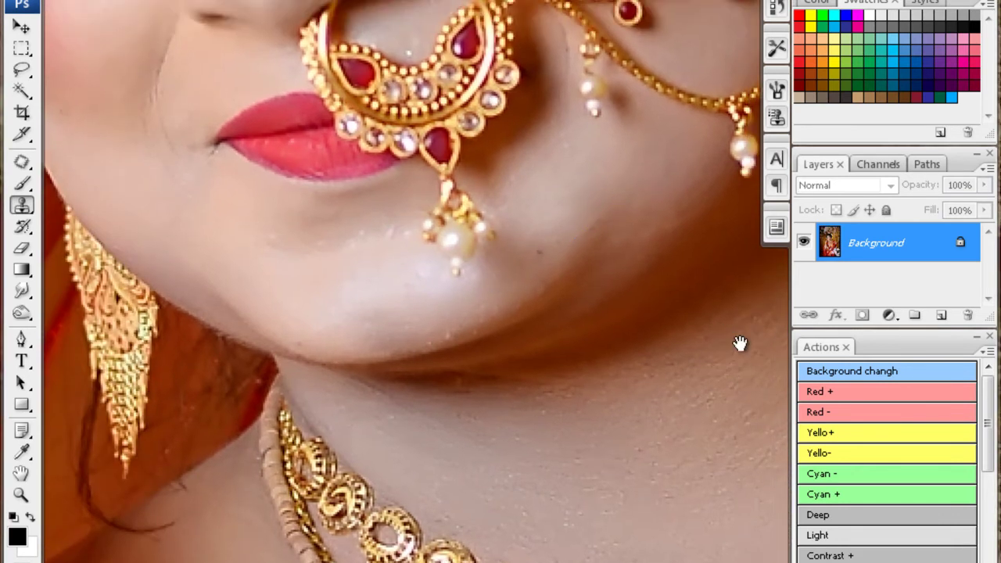
{"action": "left_click_drag", "start_coordinate": [351, 247], "coordinate": [418, 270]}
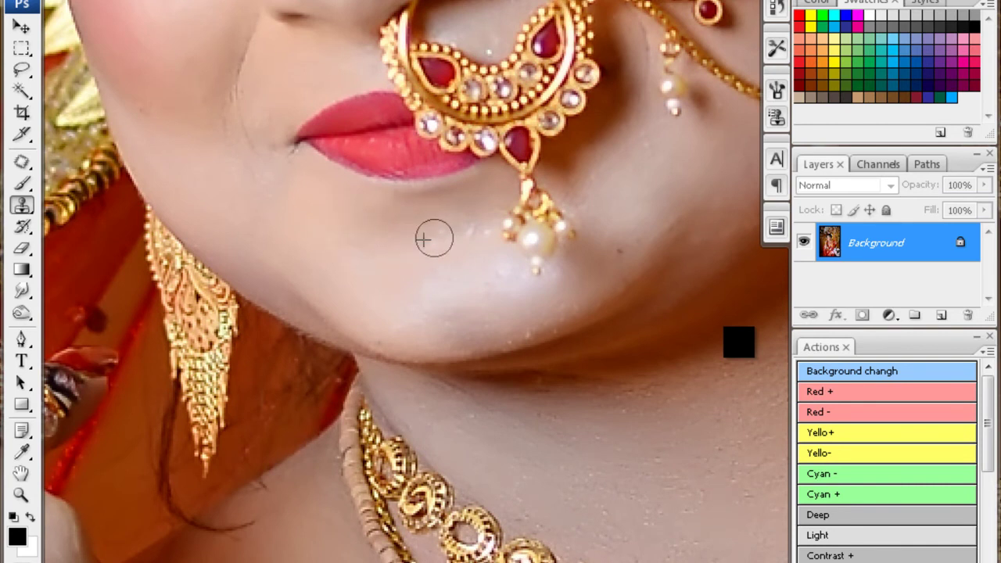
{"action": "left_click_drag", "start_coordinate": [291, 78], "coordinate": [365, 242]}
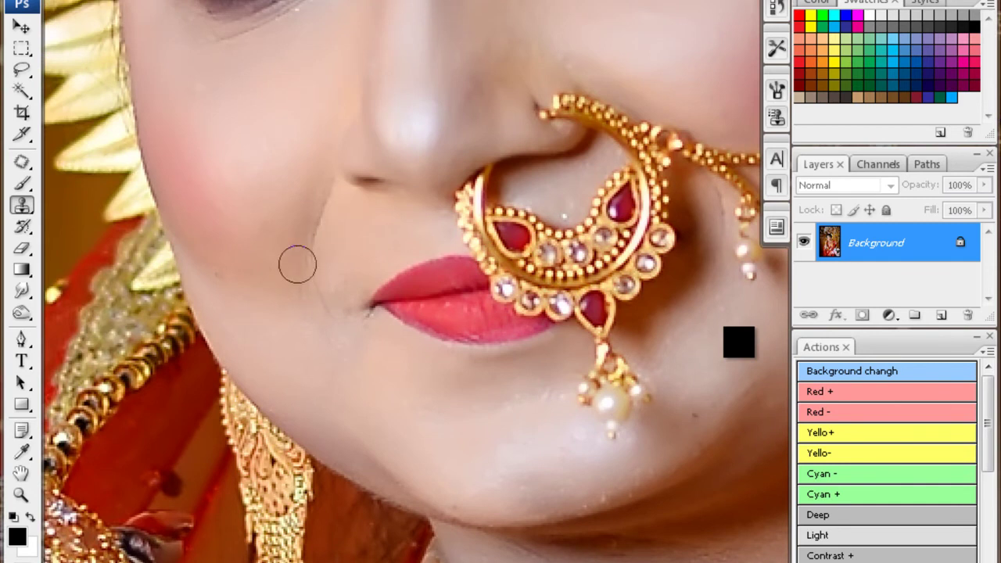
{"action": "left_click_drag", "start_coordinate": [385, 78], "coordinate": [376, 164]}
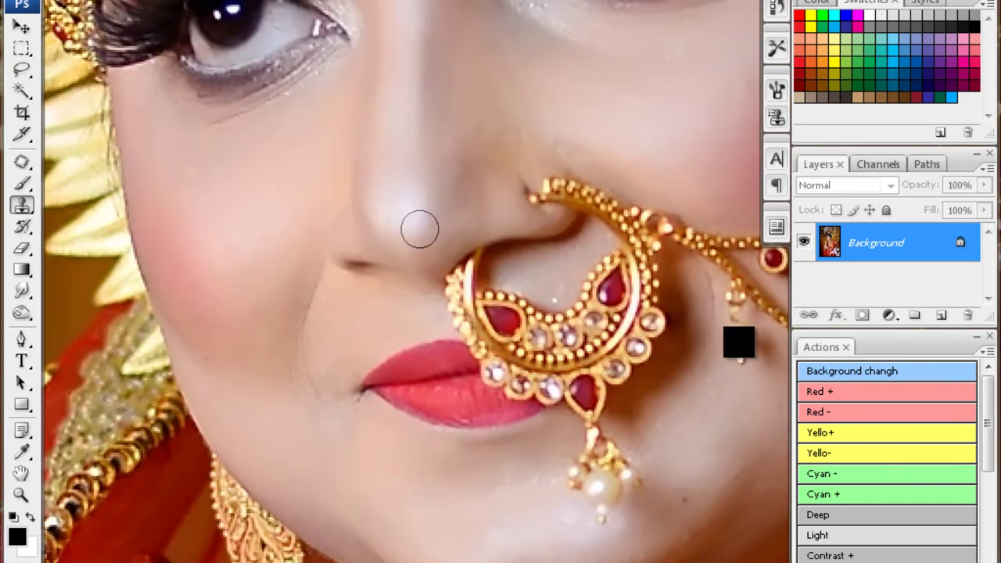
{"action": "scroll", "coordinate": [428, 217], "scroll_direction": "up", "scroll_amount": 3}
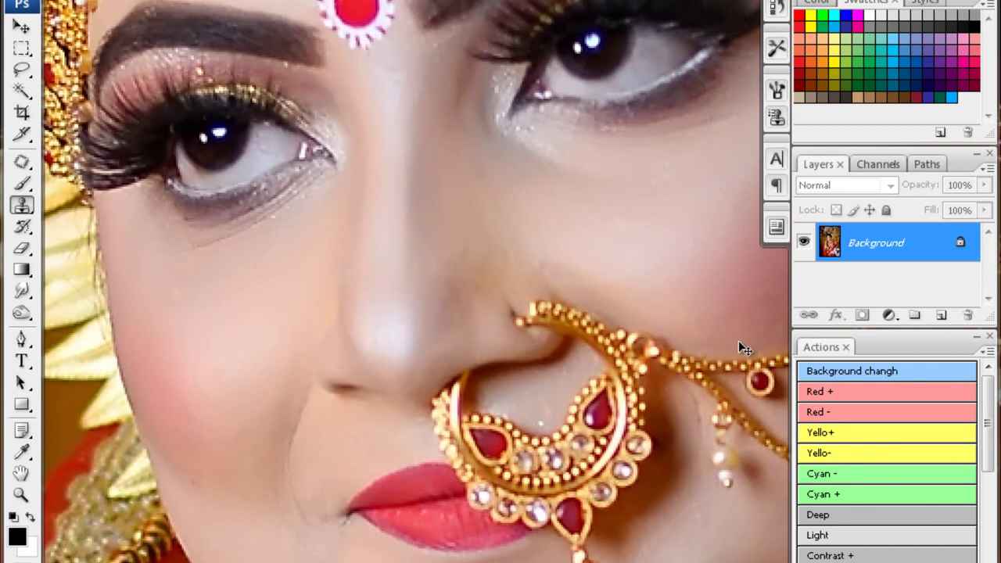
- Select and feather the bride's forehead around the bindi and darken it with a curve
{"action": "key", "text": "ctrl+minus"}
{"action": "key", "text": "ctrl+minus"}
{"action": "key", "text": "w"}
{"action": "left_click_drag", "start_coordinate": [495, 200], "coordinate": [492, 195]}
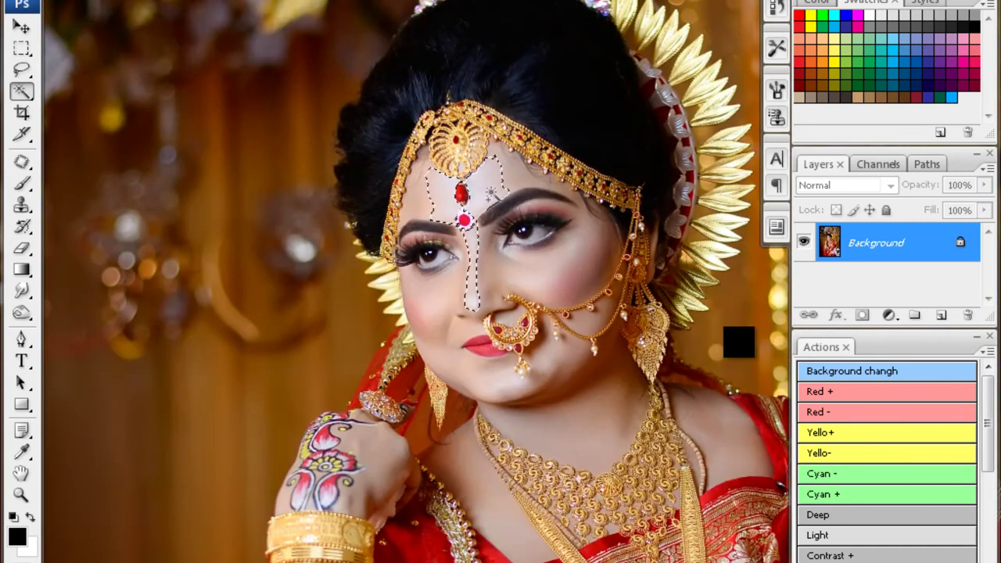
{"action": "key", "text": "alt+ctrl+d"}
{"action": "key", "text": "Return"}
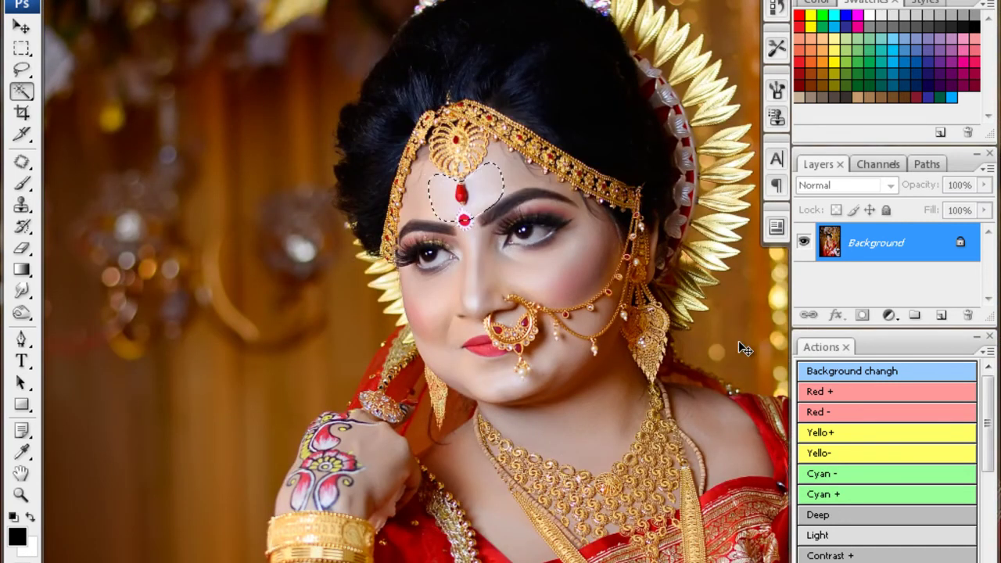
{"action": "key", "text": "ctrl+m"}
{"action": "key", "text": "Return"}
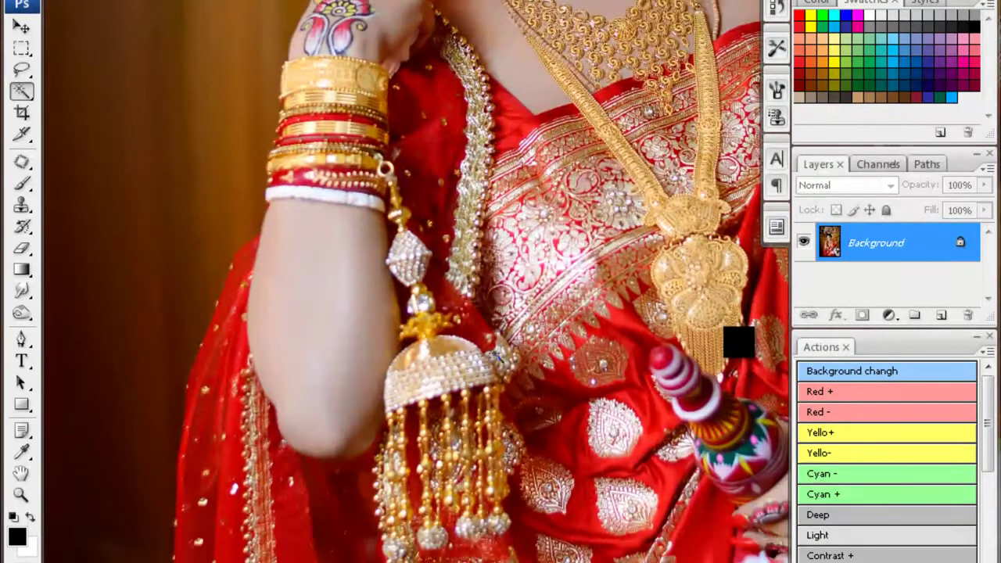
- Darken the feathered upper arm with a Curves point 85→61 and colour-balance it to match
{"action": "left_click", "coordinate": [285, 373]}
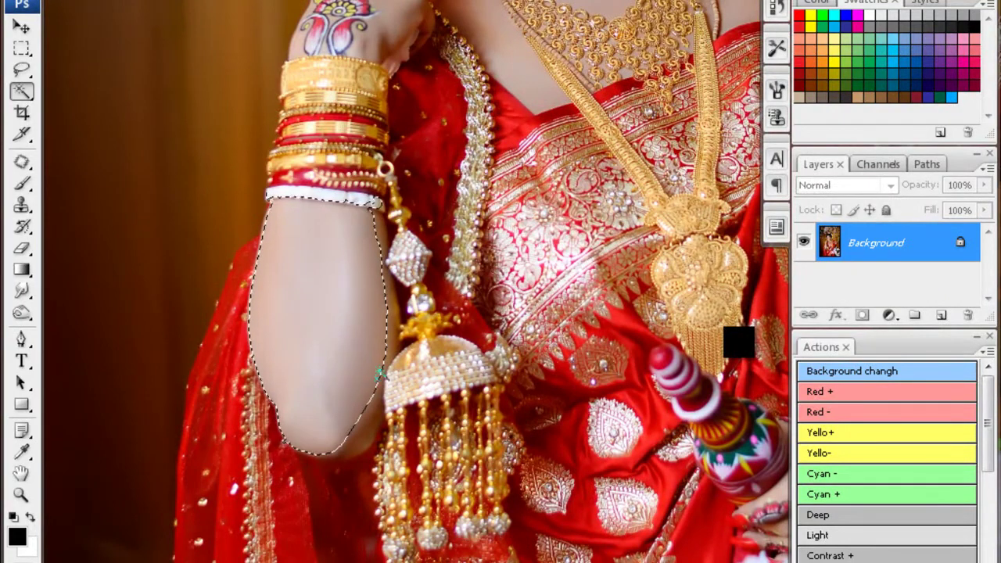
{"action": "key", "text": "ctrl+alt+d"}
{"action": "key", "text": "Return"}
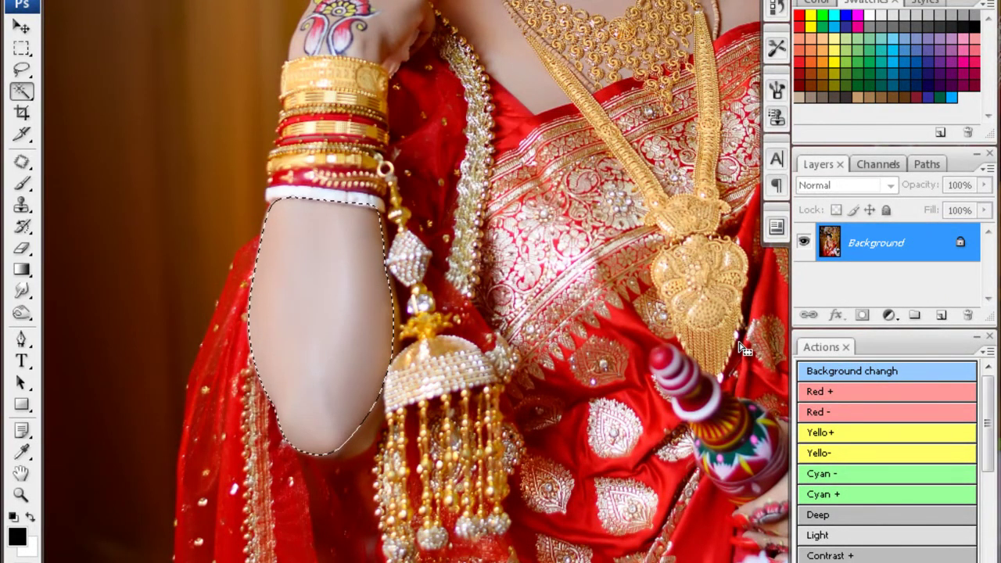
{"action": "key", "text": "ctrl+m"}
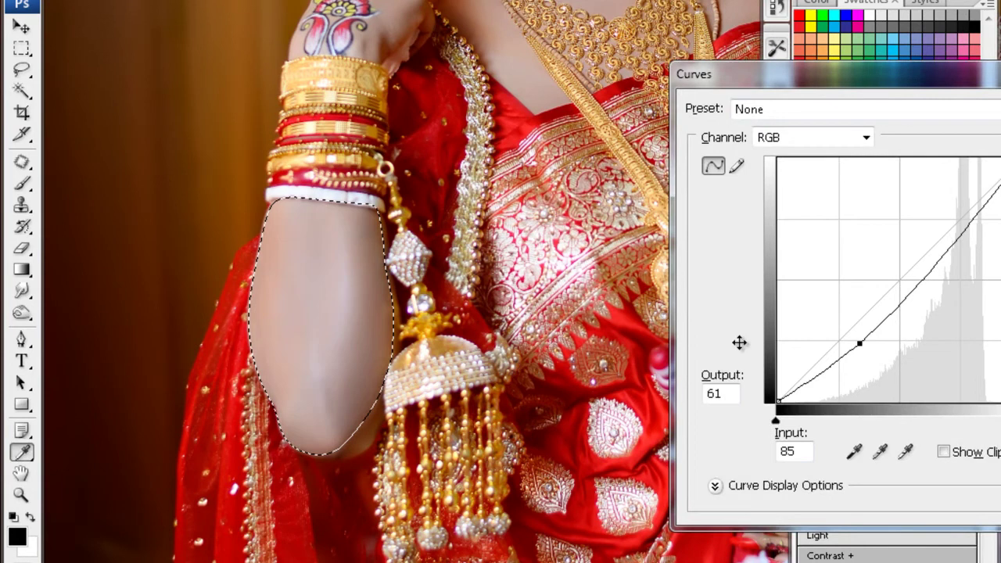
{"action": "key", "text": "Return"}
{"action": "key", "text": "ctrl+b"}
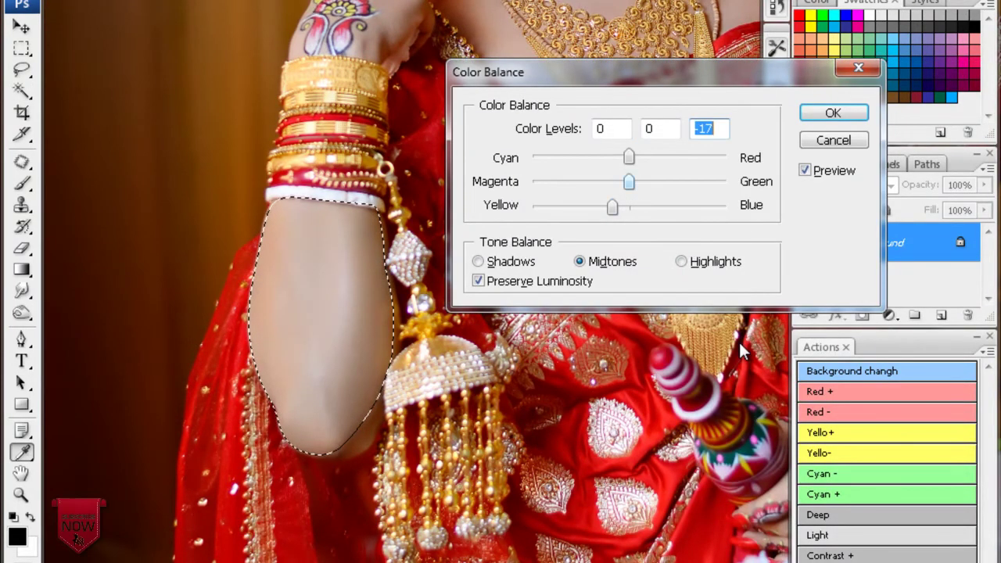
{"action": "type", "text": "12"}
{"action": "key", "text": "Return"}
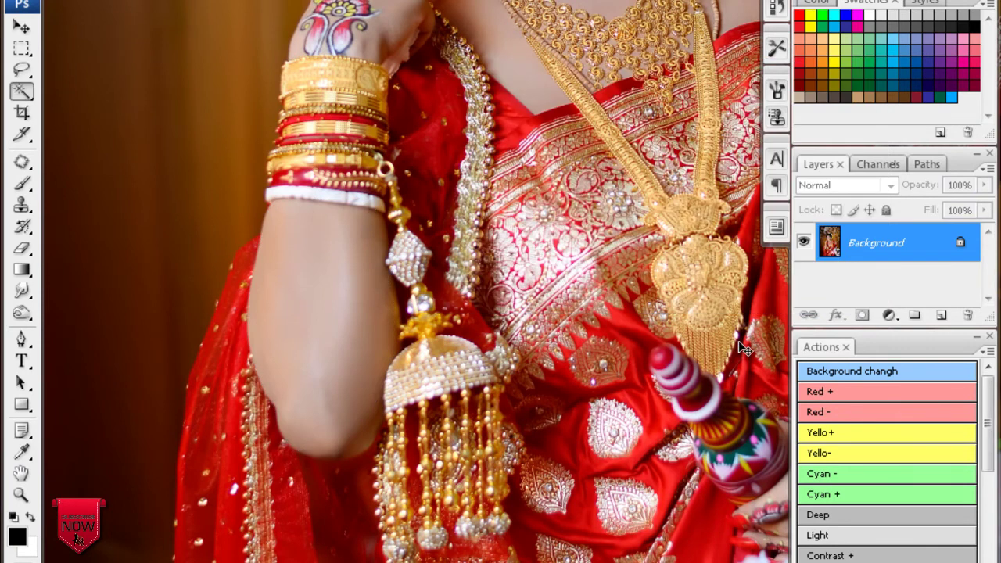
{"action": "key", "text": "ctrl+0"}
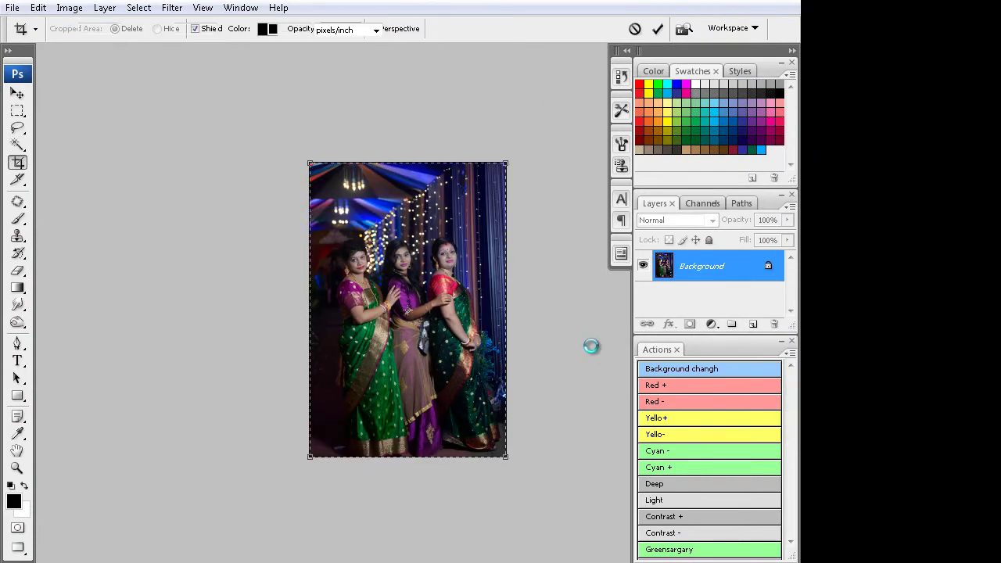
- Switch to the _DSC1372.JPG group photo, zoom in and apply Noiseware Professional smoothing
{"action": "key", "text": "alt+w"}
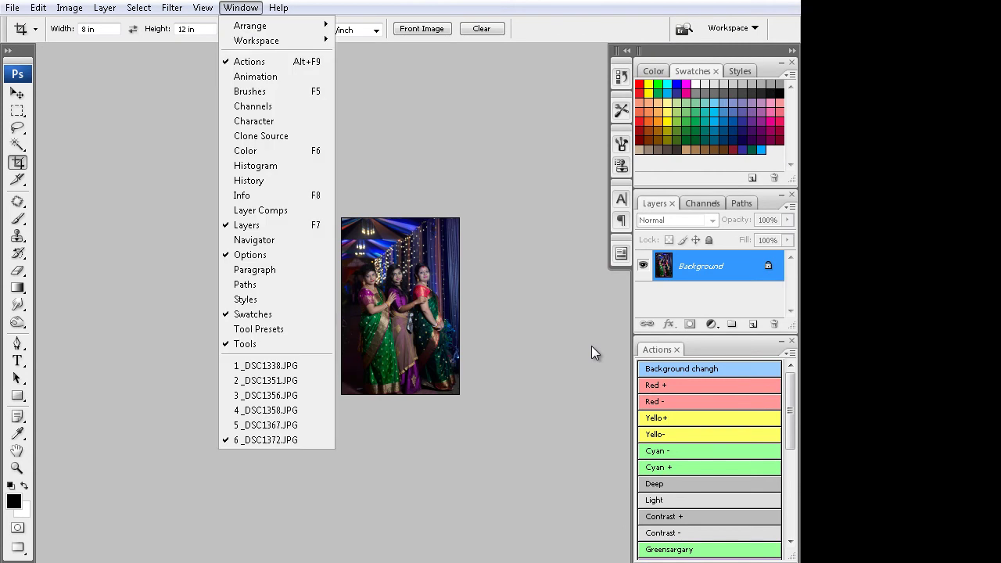
{"action": "key", "text": "Escape"}
{"action": "key", "text": "ctrl+plus"}
{"action": "key", "text": "ctrl+plus"}
{"action": "key", "text": "ctrl+plus"}
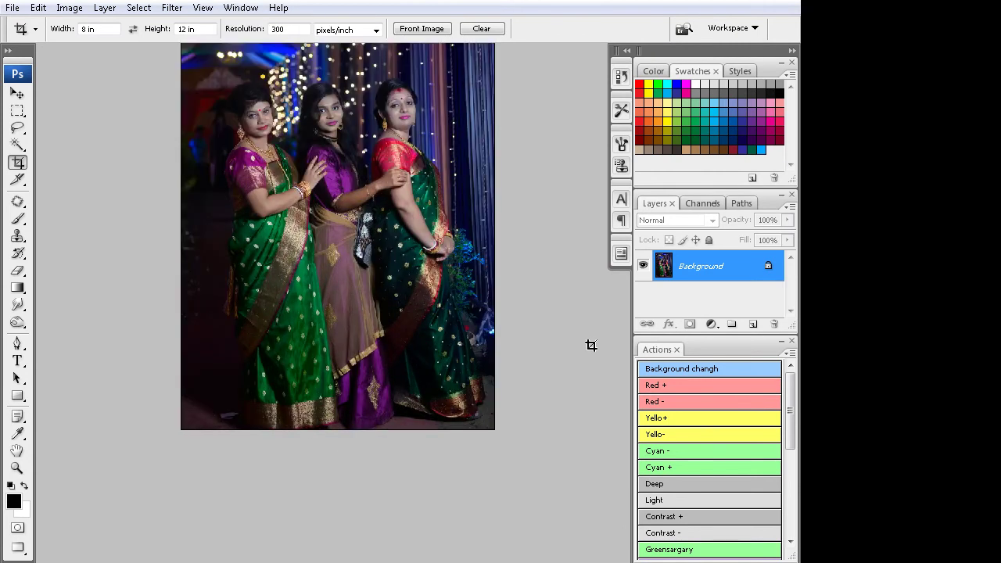
{"action": "key", "text": "alt+i"}
{"action": "key", "text": "Escape"}
{"action": "key", "text": "ctrl+alt+z"}
{"action": "key", "text": "ctrl+alt+z"}
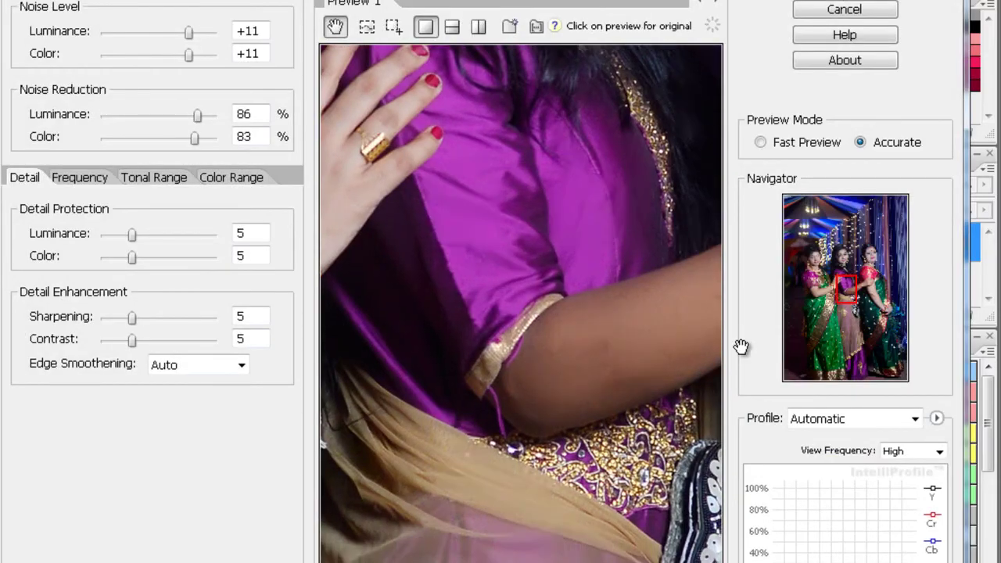
{"action": "key", "text": "Return"}
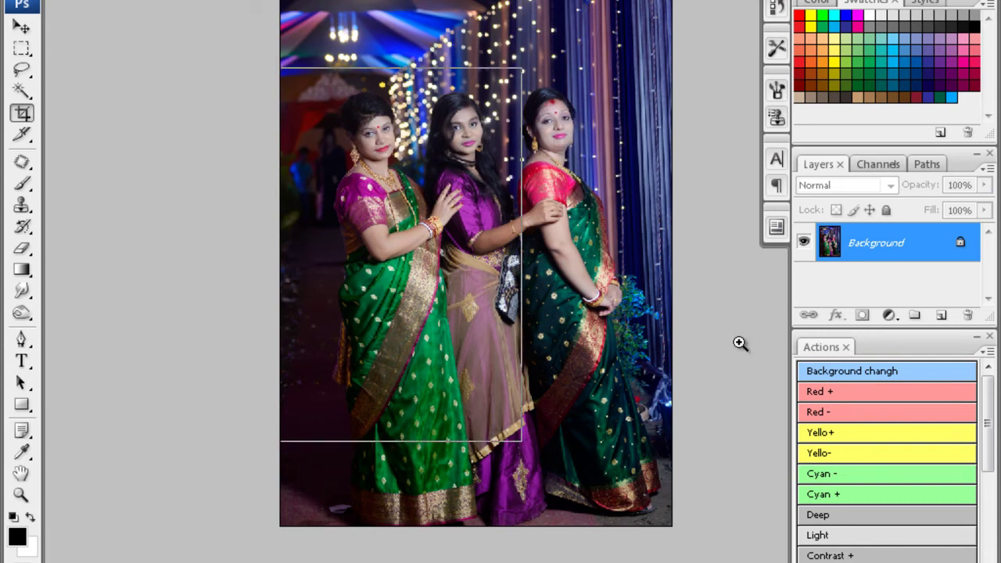
- Quick-select and feather the middle and right women's bare arms, then apply Color Balance Cyan-Red -16
{"action": "key", "text": "ctrl+plus"}
{"action": "key", "text": "ctrl+plus"}
{"action": "key", "text": "w"}
{"action": "left_click_drag", "start_coordinate": [413, 494], "coordinate": [501, 449]}
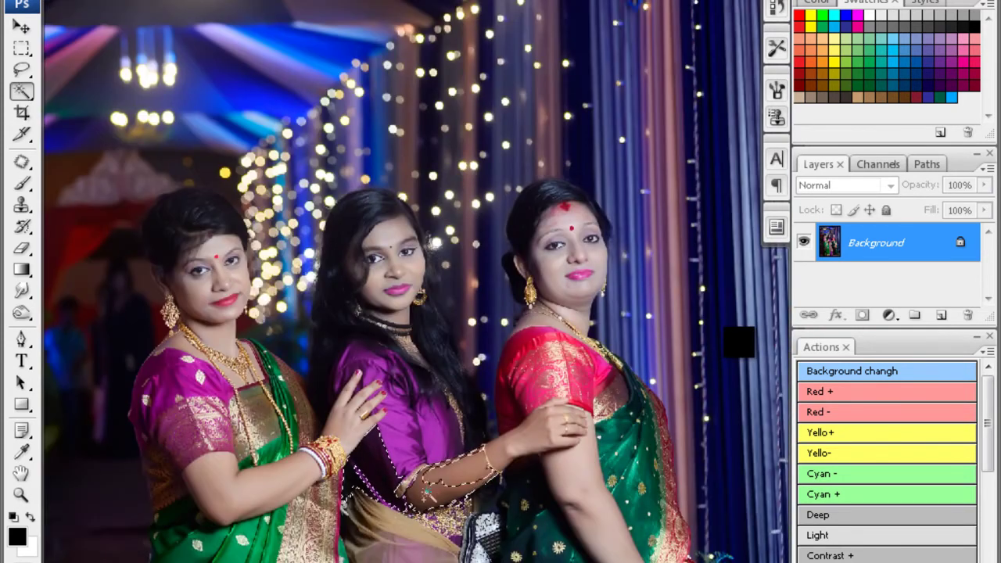
{"action": "key", "text": "ctrl+alt+d"}
{"action": "key", "text": "Return"}
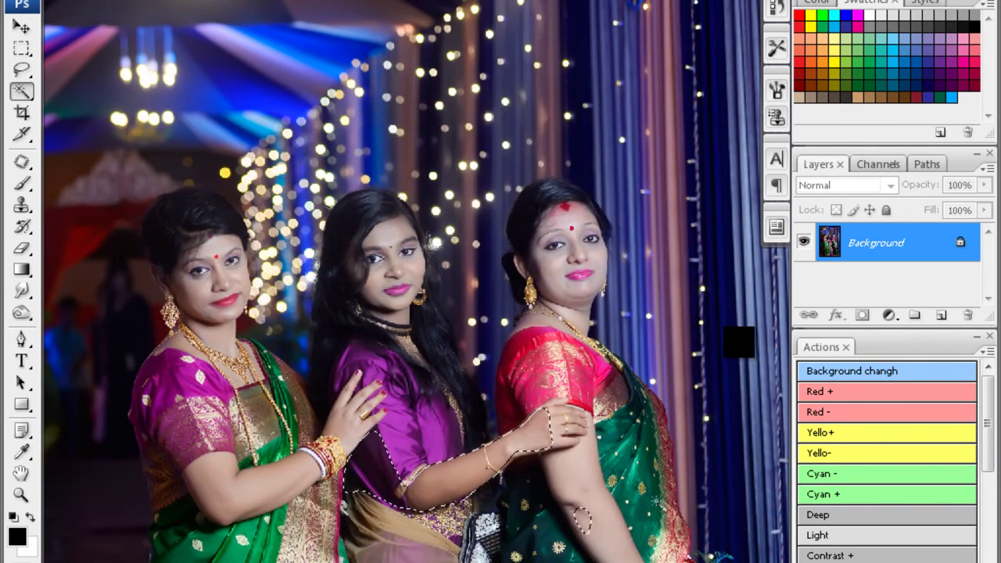
{"action": "key", "text": "ctrl+b"}
{"action": "type", "text": "-16"}
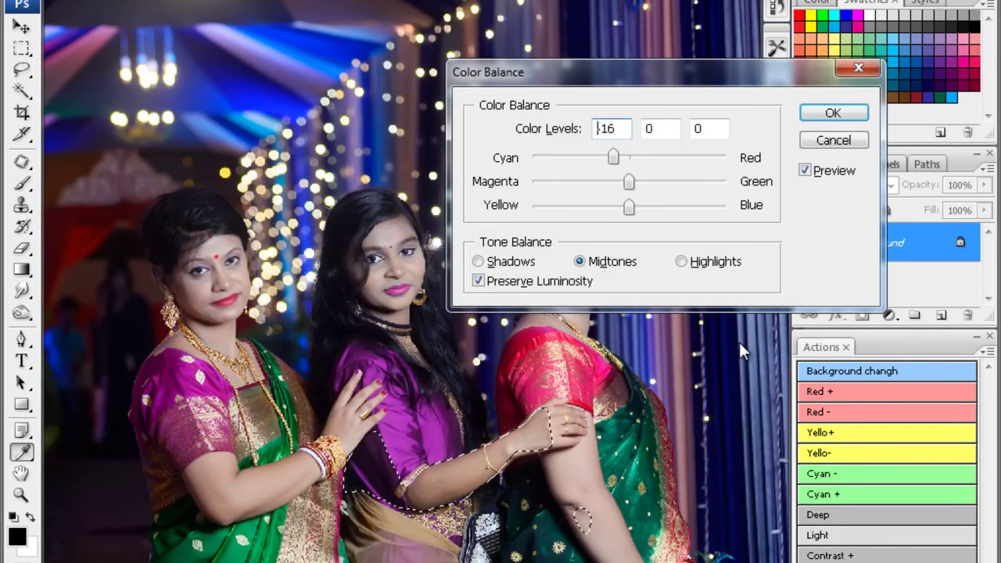
{"action": "key", "text": "Return"}
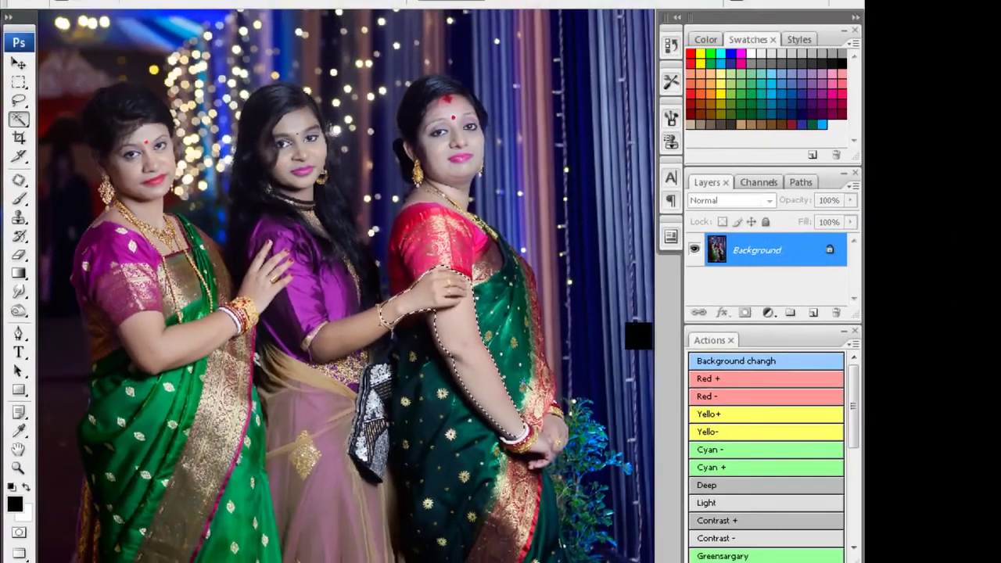
- Warm the right woman's arm with Color Balance Cyan-Red +32, then deselect
{"action": "key", "text": "ctrl+b"}
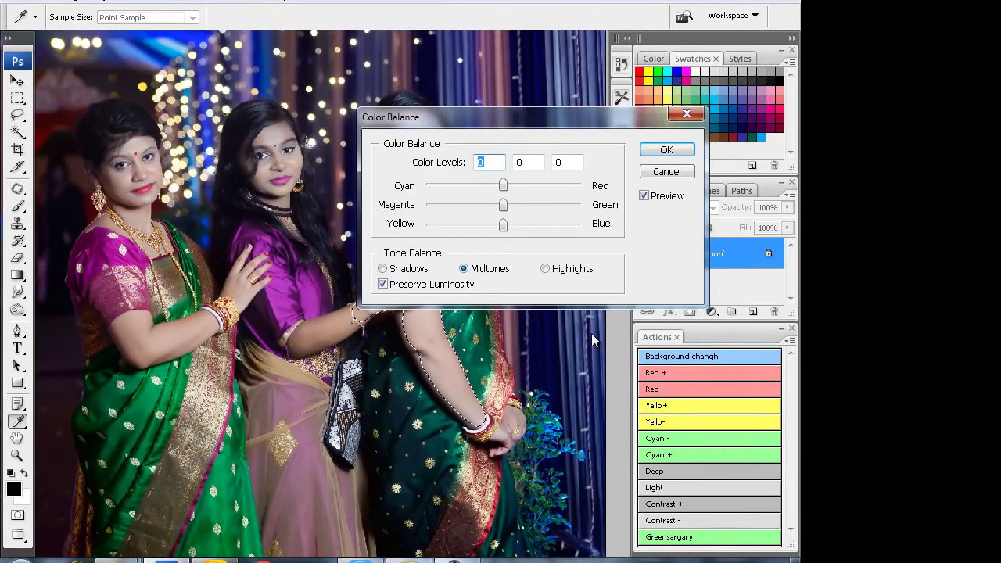
{"action": "type", "text": "+32"}
{"action": "key", "text": "Return"}
{"action": "key", "text": "ctrl+d"}
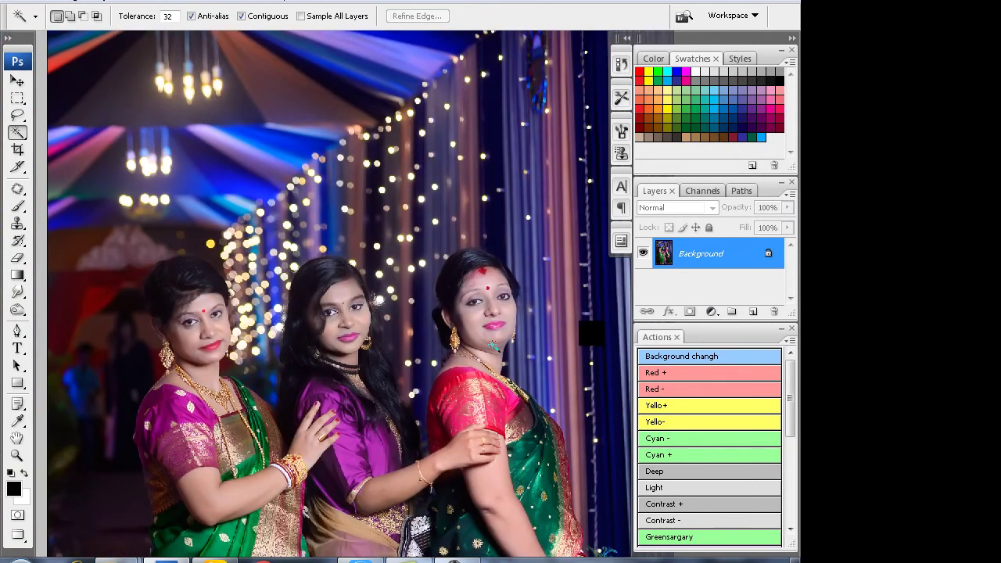
- Add the right woman's face and hair to the selection, feather 20 px, and hide the selection
{"action": "key", "text": "ctrl+plus"}
{"action": "left_click", "coordinate": [484, 305], "text": "shift"}
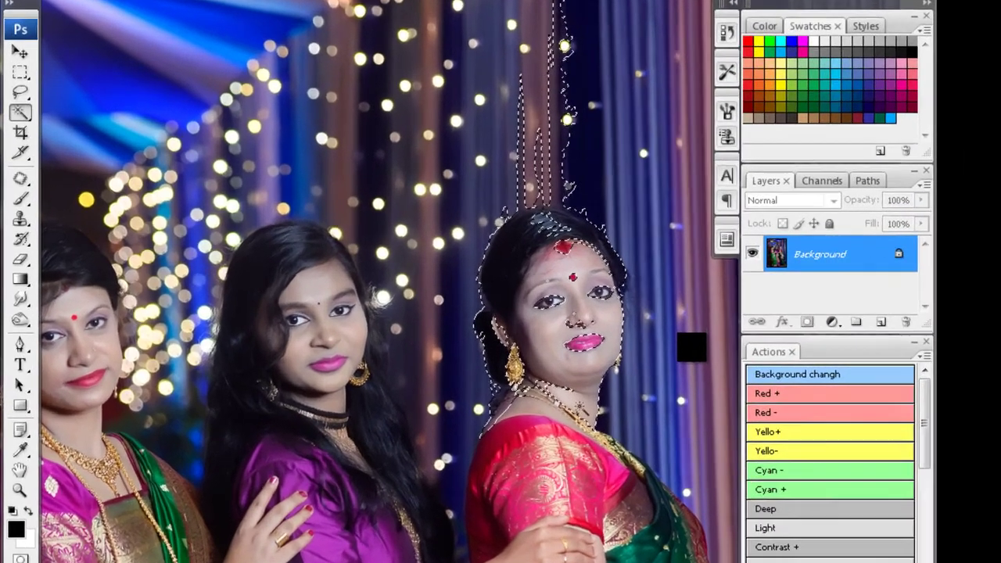
{"action": "key", "text": "ctrl+alt+d"}
{"action": "key", "text": "Return"}
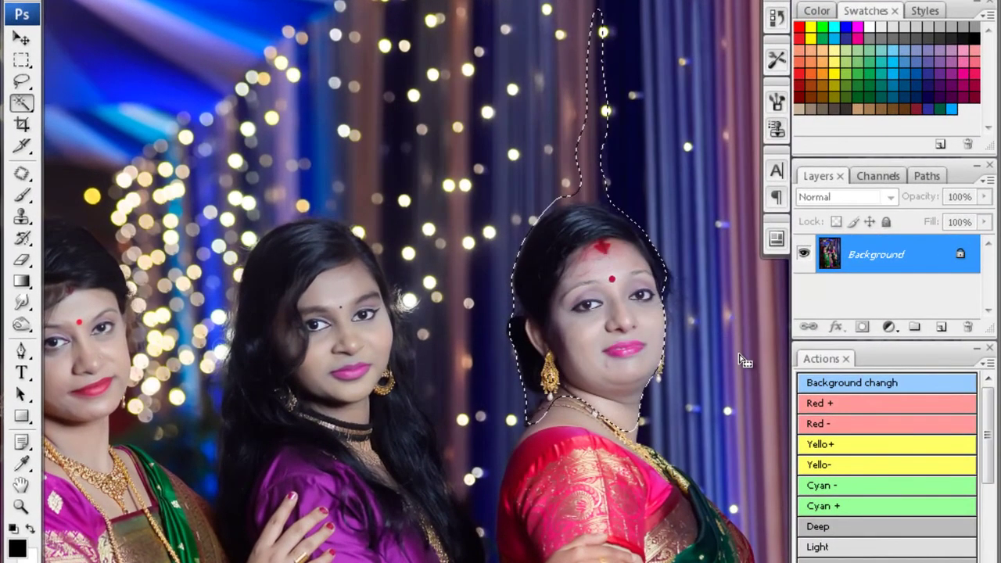
{"action": "key", "text": "ctrl+h"}
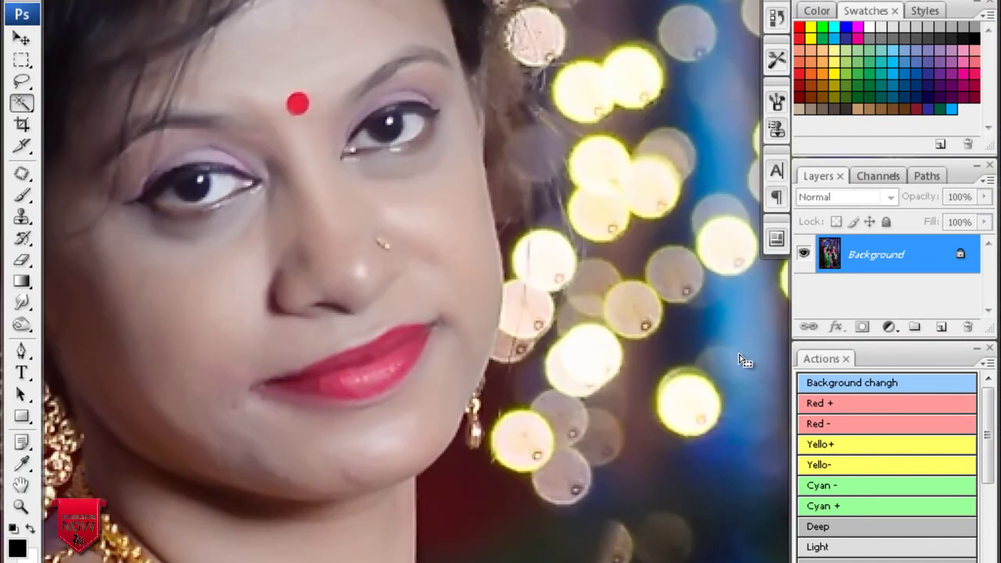
{"action": "key", "text": "s"}
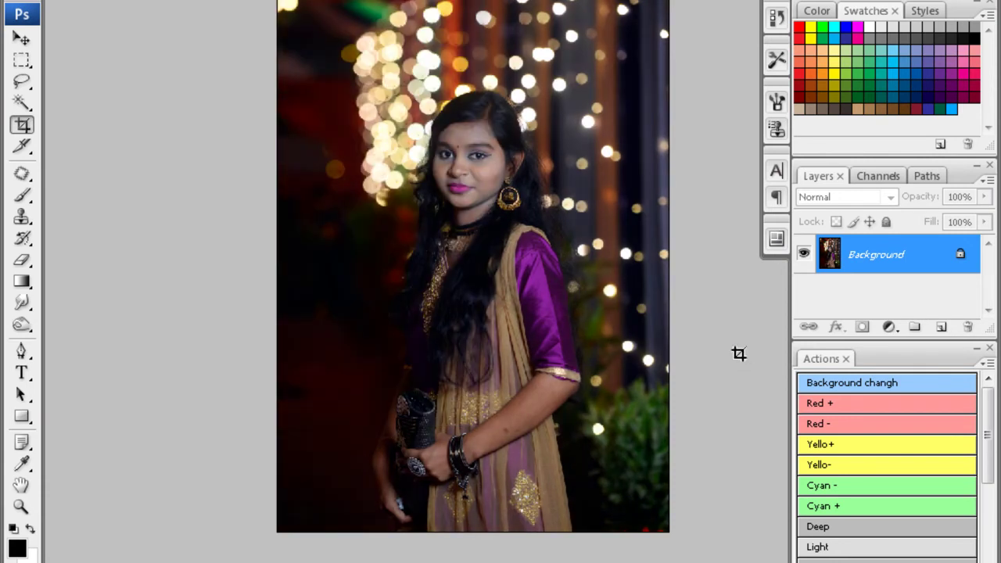
- Quick-select and feather the girl's forearm skin, trial Color Balance on it, then deselect
{"action": "key", "text": "ctrl+plus"}
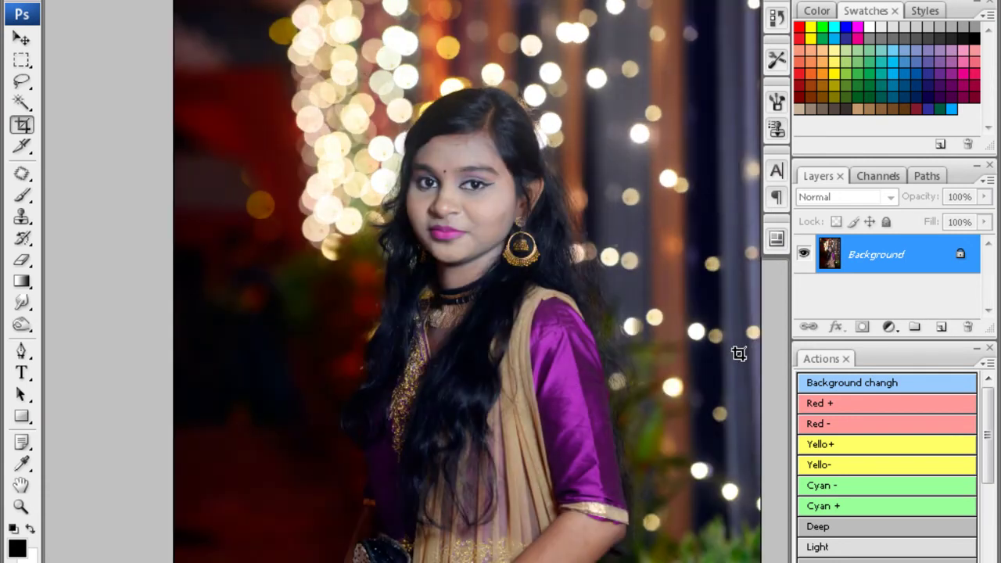
{"action": "key", "text": "ctrl+plus"}
{"action": "key", "text": "w"}
{"action": "left_click", "coordinate": [498, 423]}
{"action": "left_click", "coordinate": [499, 423], "text": "shift"}
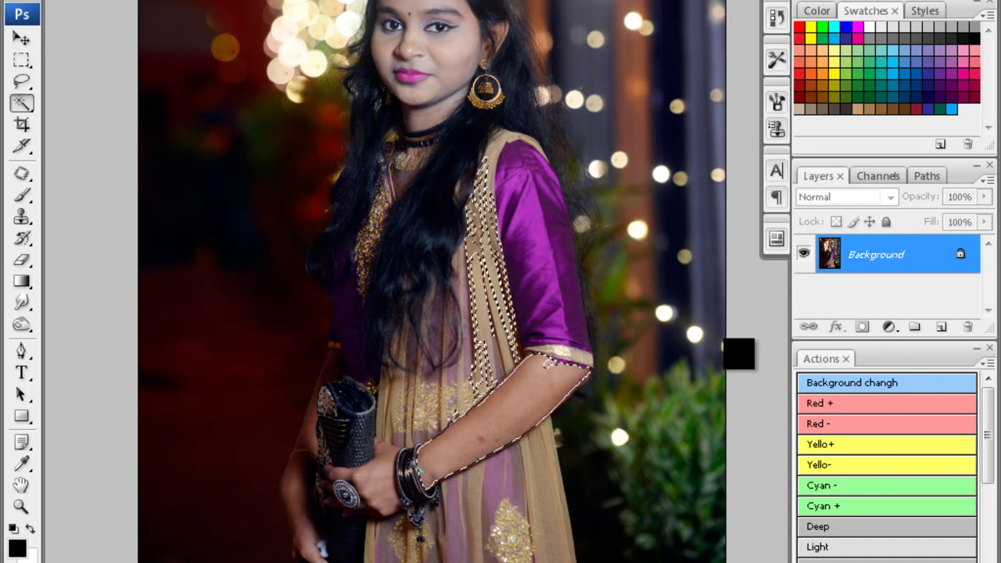
{"action": "left_click", "coordinate": [379, 503], "text": "shift"}
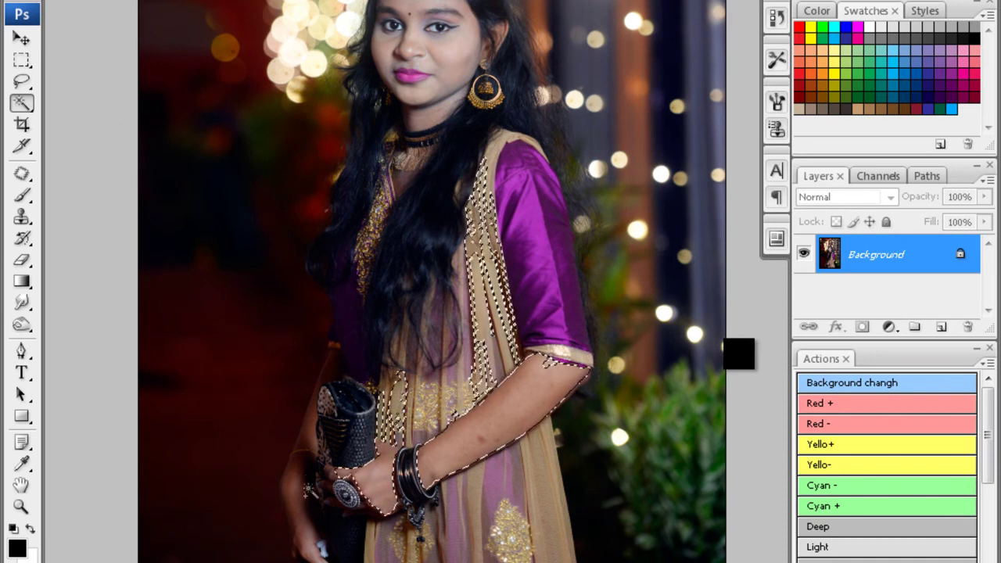
{"action": "key", "text": "ctrl+z"}
{"action": "key", "text": "ctrl+alt+d"}
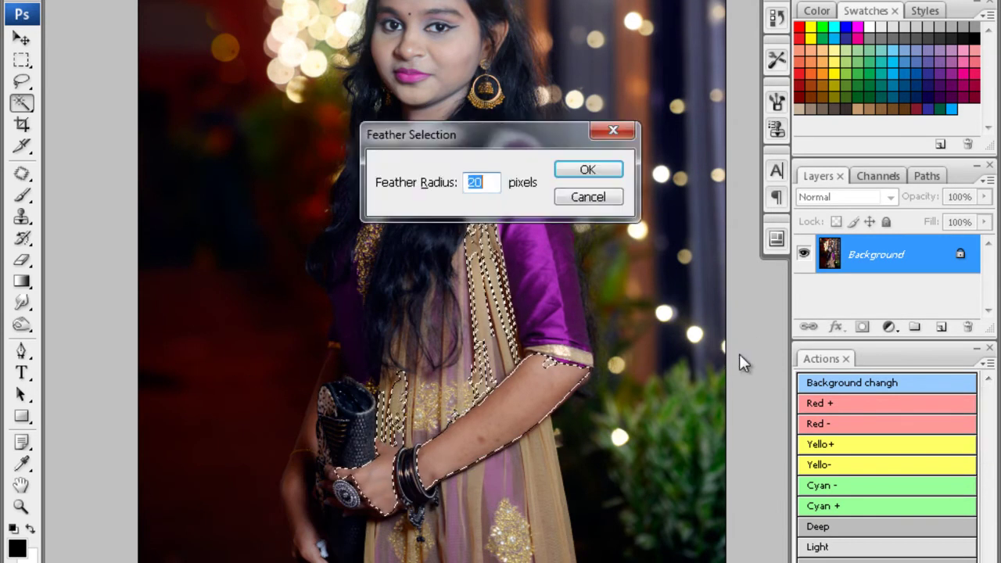
{"action": "key", "text": "Return"}
{"action": "key", "text": "ctrl+b"}
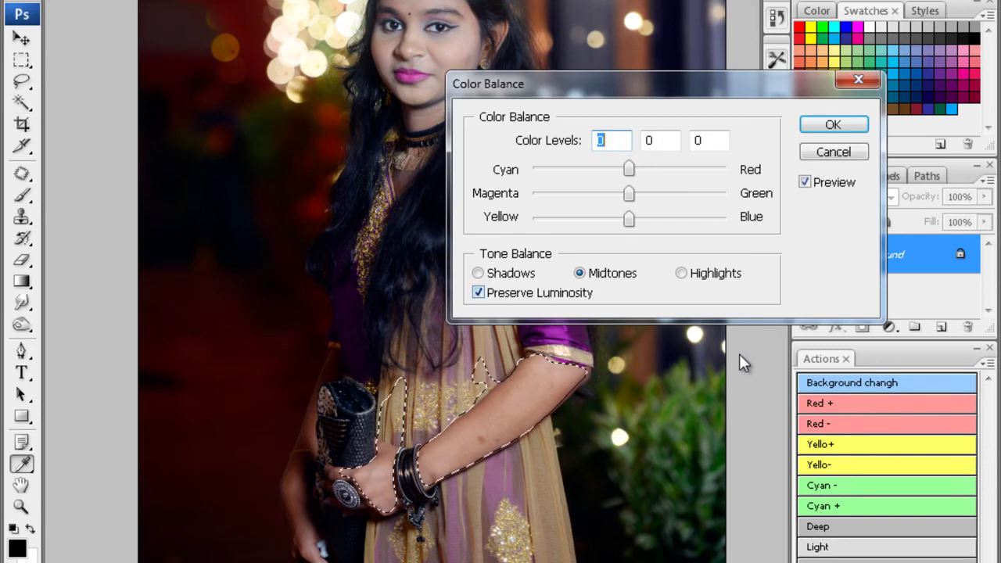
{"action": "key", "text": "Return"}
{"action": "key", "text": "ctrl+d"}
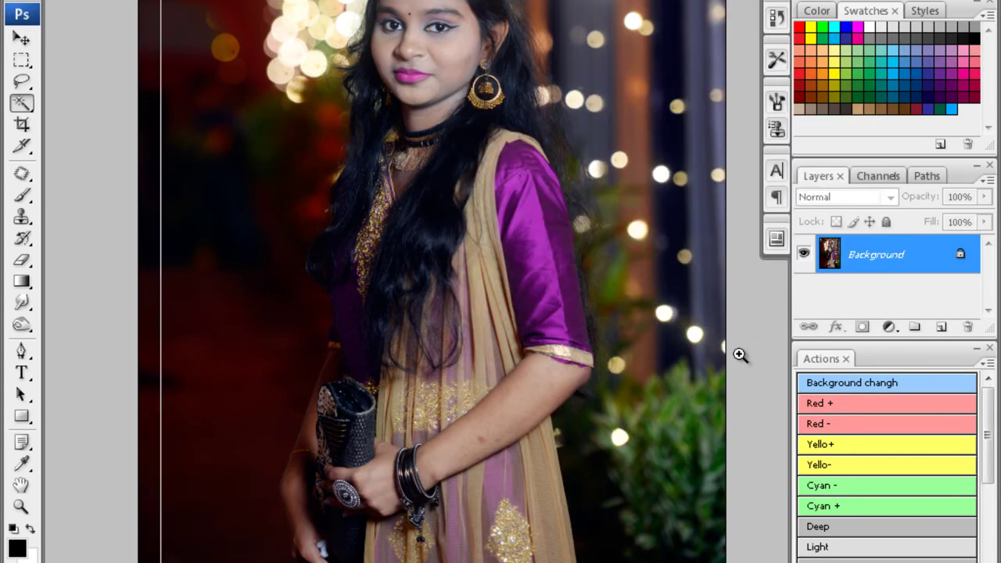
- Lasso the hand holding the clutch, feather 20 px, lighten with Curves, and set Color Balance -33 toward cyan
{"action": "key", "text": "ctrl+plus"}
{"action": "key", "text": "l"}
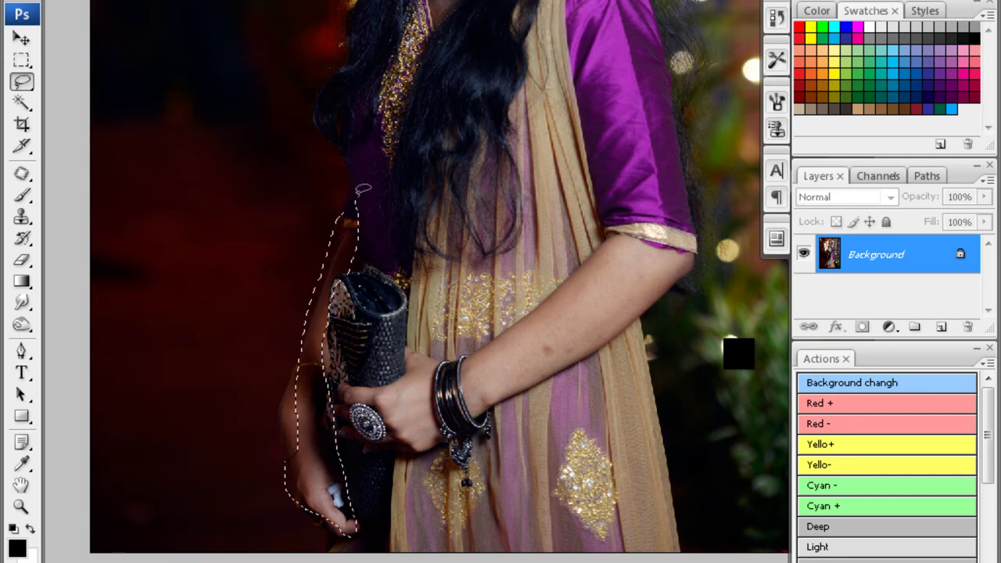
{"action": "key", "text": "shift+F6"}
{"action": "key", "text": "Return"}
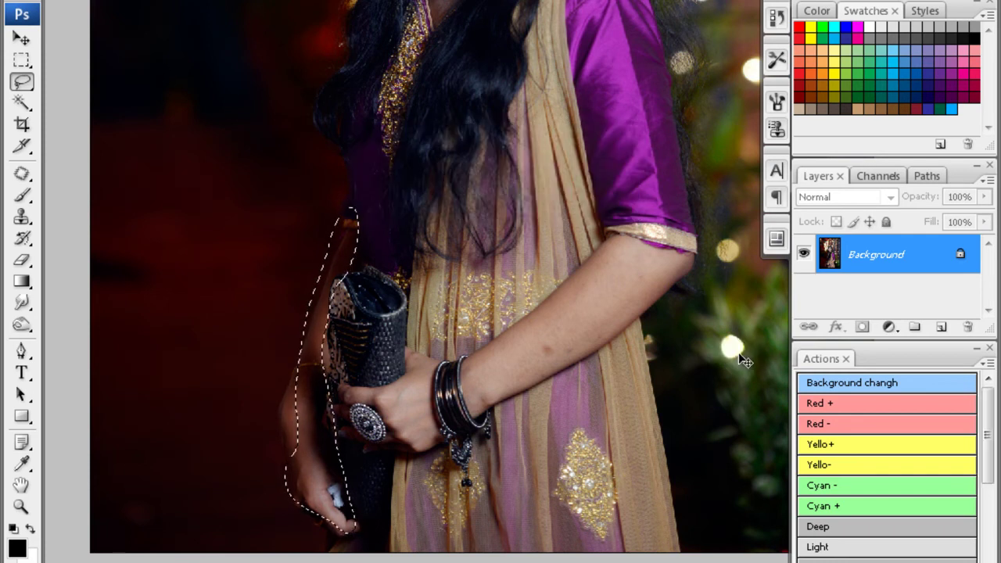
{"action": "key", "text": "ctrl+m"}
{"action": "key", "text": "Return"}
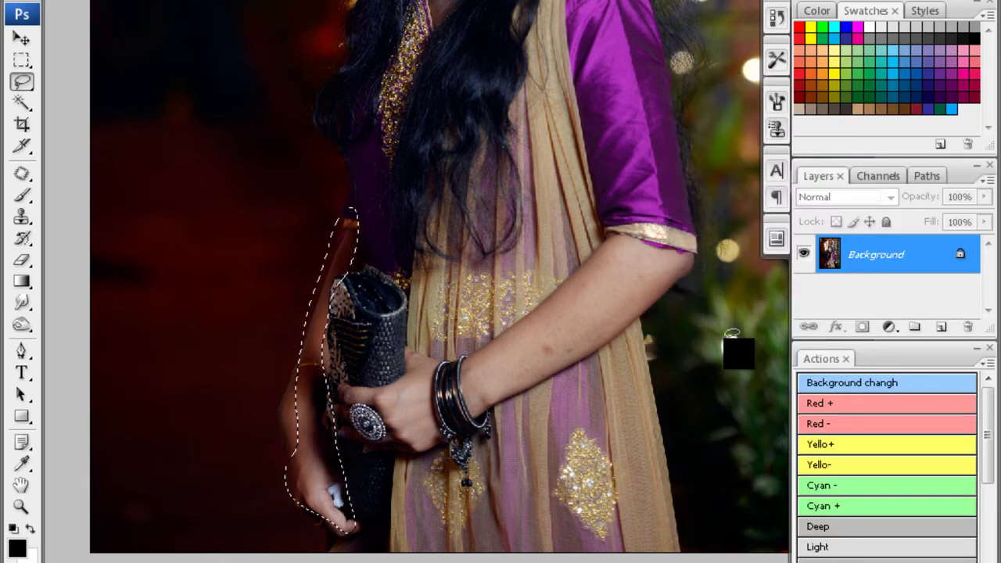
{"action": "key", "text": "ctrl+b"}
{"action": "type", "text": "-33"}
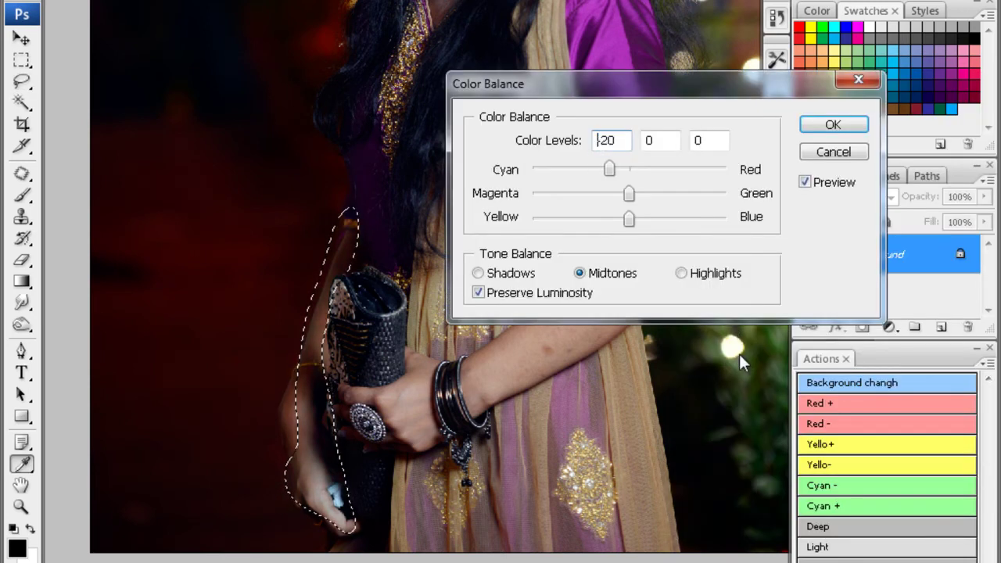
{"action": "key", "text": "Return"}
{"action": "key", "text": "ctrl+d"}
{"action": "scroll", "coordinate": [738, 354], "scroll_direction": "up", "scroll_amount": 5}
- Quick-select and feather the girl's face skin, then brighten it with a raised Curves point
{"action": "scroll", "coordinate": [739, 354], "scroll_direction": "up", "scroll_amount": 5}
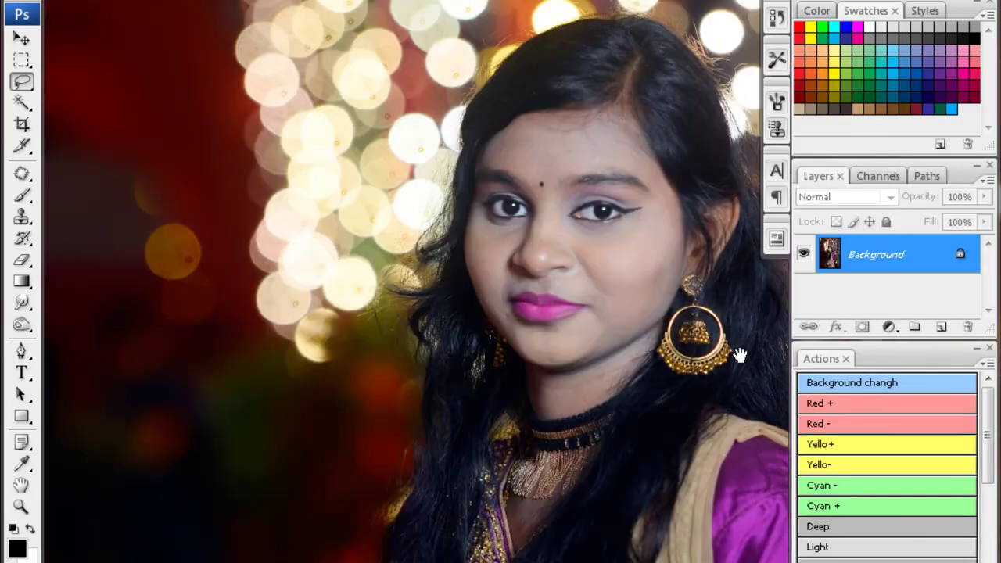
{"action": "scroll", "coordinate": [738, 354], "scroll_direction": "up", "scroll_amount": 1}
{"action": "key", "text": "w"}
{"action": "left_click_drag", "start_coordinate": [559, 420], "coordinate": [540, 398]}
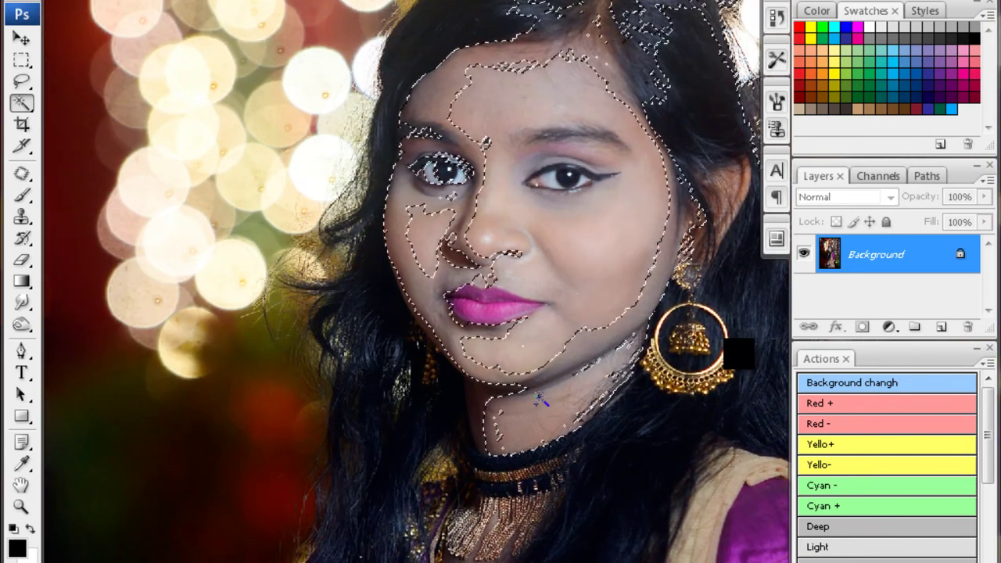
{"action": "left_click_drag", "start_coordinate": [737, 351], "coordinate": [514, 409]}
{"action": "key", "text": "shift+F6"}
{"action": "key", "text": "Return"}
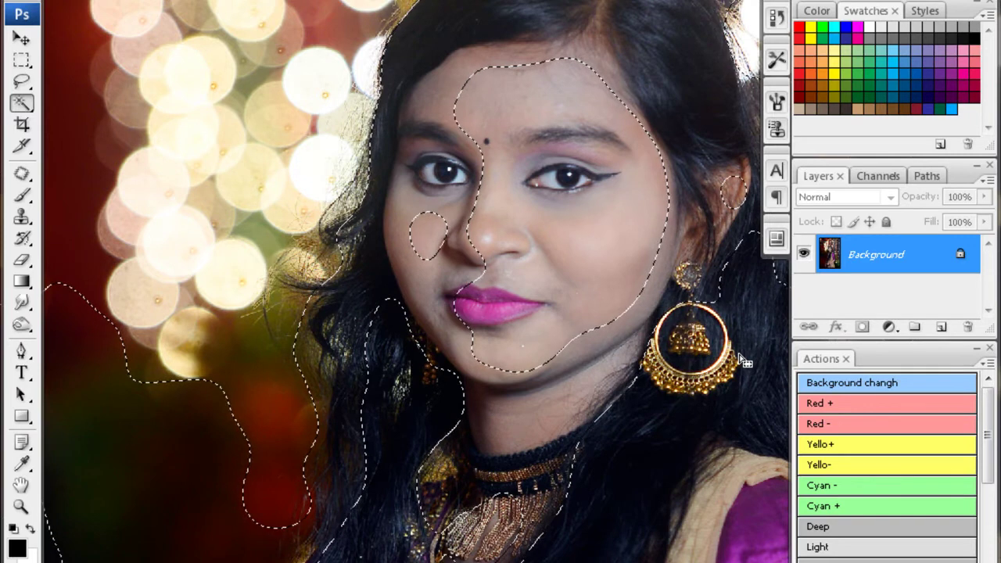
{"action": "key", "text": "Return"}
{"action": "key", "text": "ctrl+m"}
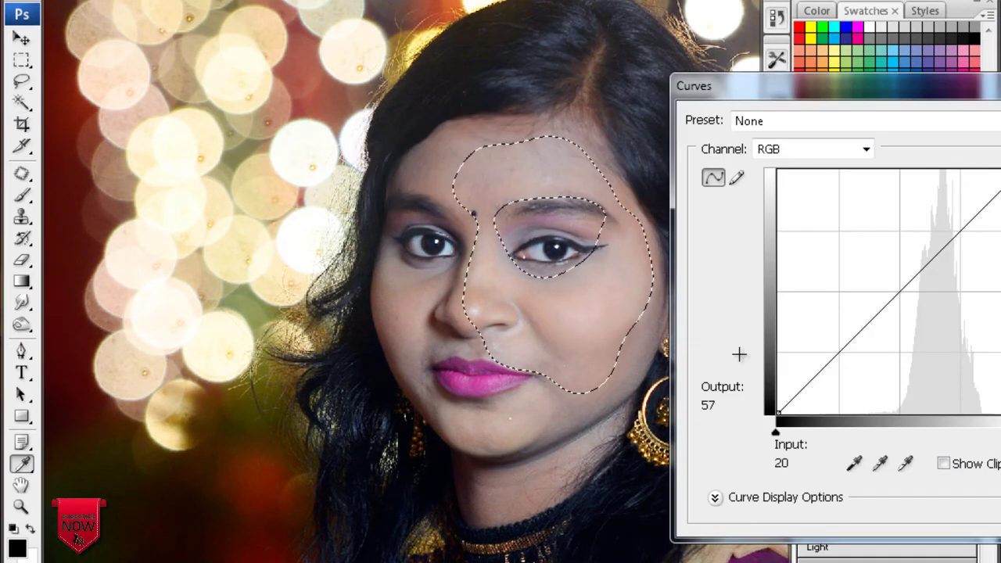
{"action": "left_click", "coordinate": [824, 366]}
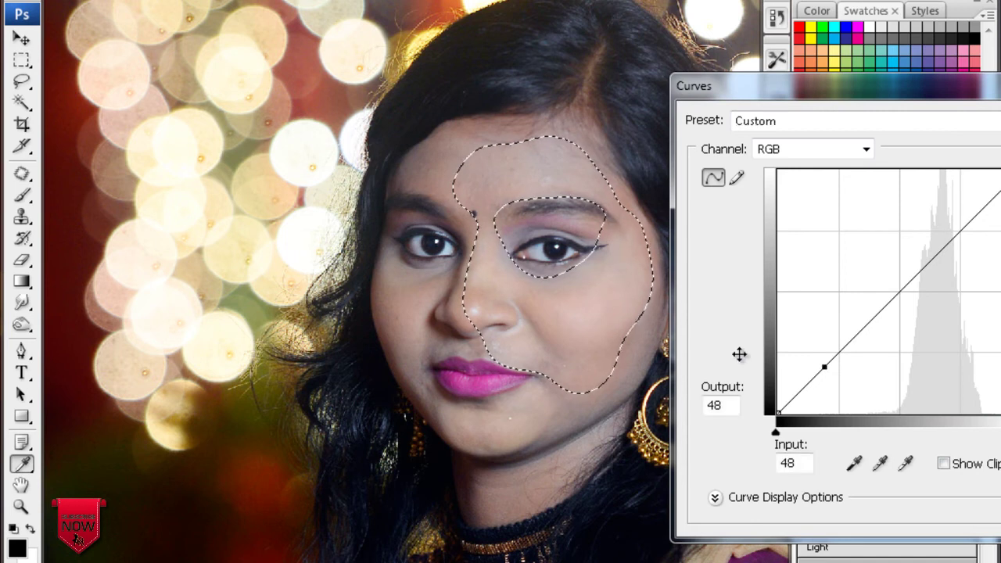
{"action": "key", "text": "Return"}
{"action": "key", "text": "ctrl+d"}
- Reselect the cheeks, face and neck skin and feather the selection 8 px
{"action": "scroll", "coordinate": [737, 353], "scroll_direction": "down", "scroll_amount": 3}
{"action": "scroll", "coordinate": [738, 352], "scroll_direction": "down", "scroll_amount": 2}
{"action": "left_click", "coordinate": [519, 391]}
{"action": "key", "text": "ctrl+d"}
{"action": "left_click_drag", "start_coordinate": [442, 289], "coordinate": [738, 352]}
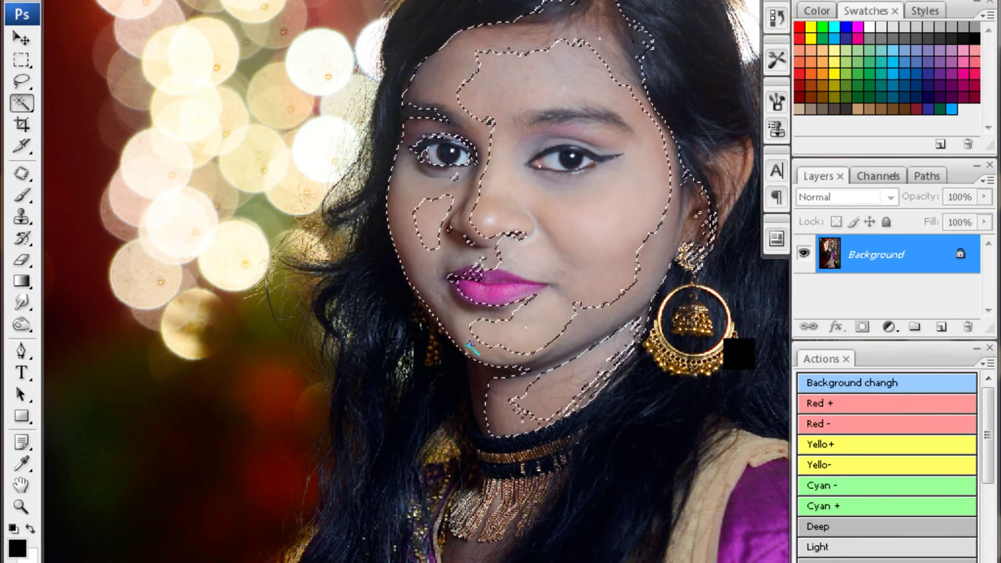
{"action": "key", "text": "ctrl+alt+d"}
{"action": "type", "text": "8"}
{"action": "key", "text": "Return"}
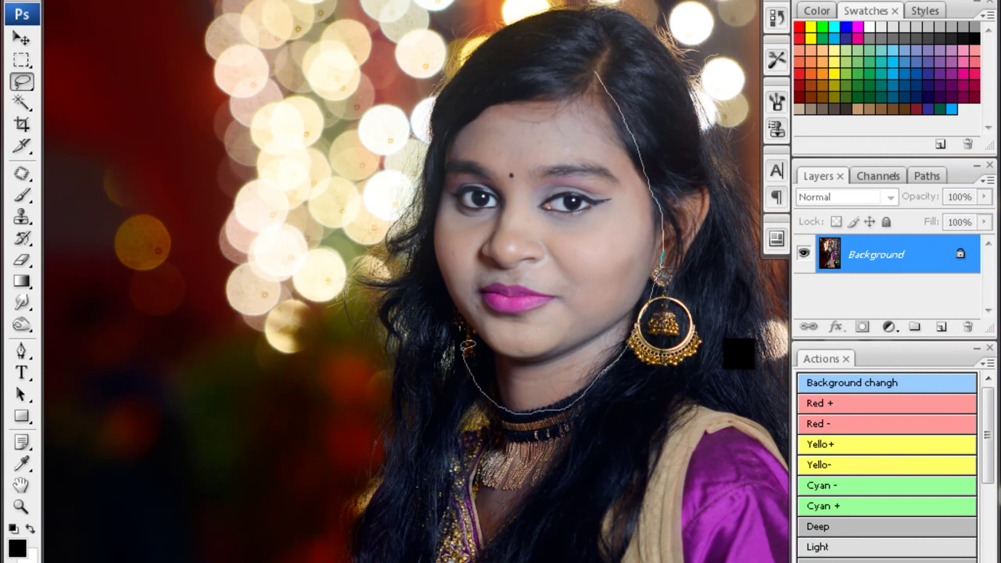
- Feather the face selection and apply Noiseware Professional (86% luminance, 83% color)
{"action": "key", "text": "ctrl+alt+d"}
{"action": "key", "text": "Return"}
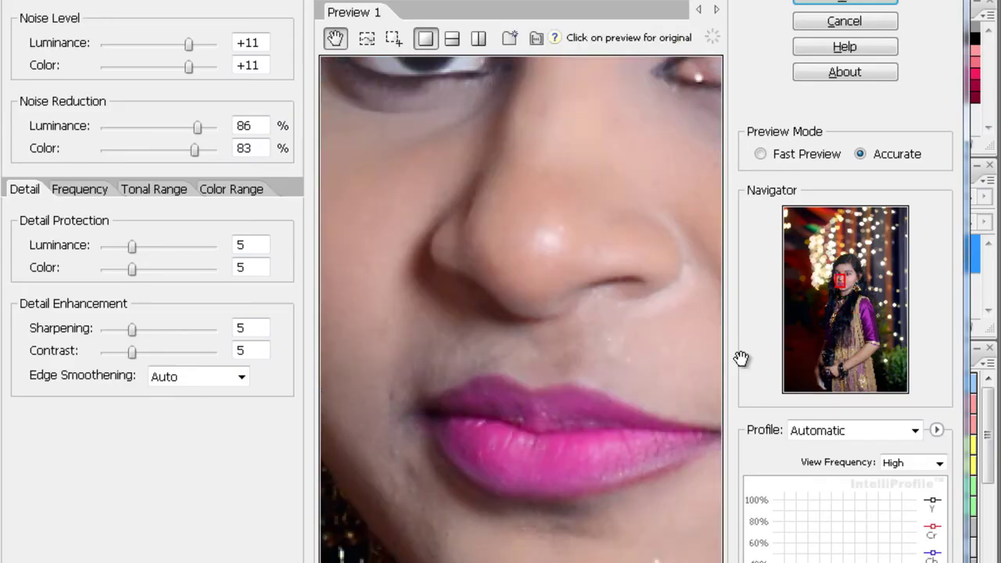
{"action": "key", "text": "Return"}
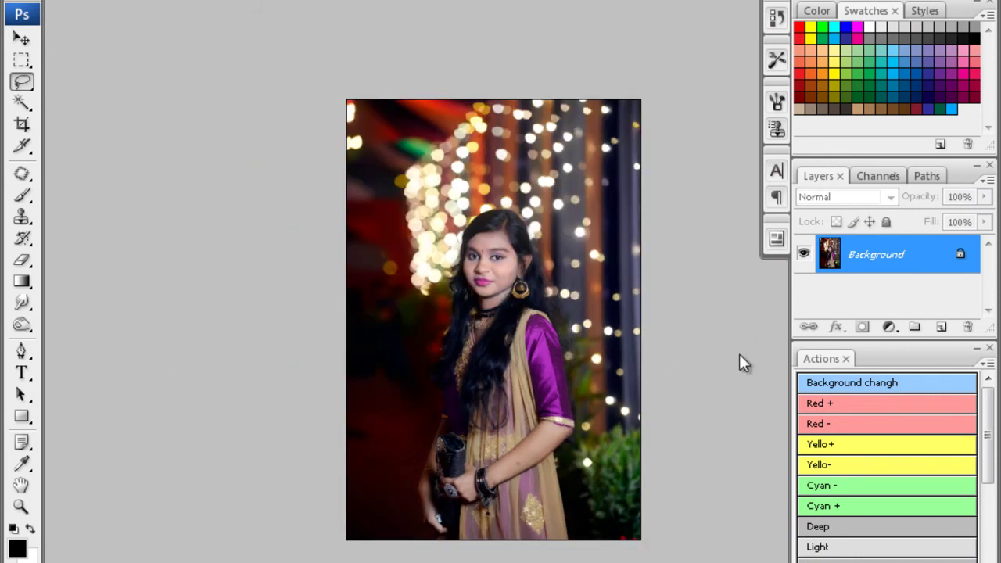
- Burn the portrait's top-right edge, switch to the Clone Stamp, and zoom in on the woman's face
{"action": "key", "text": "o"}
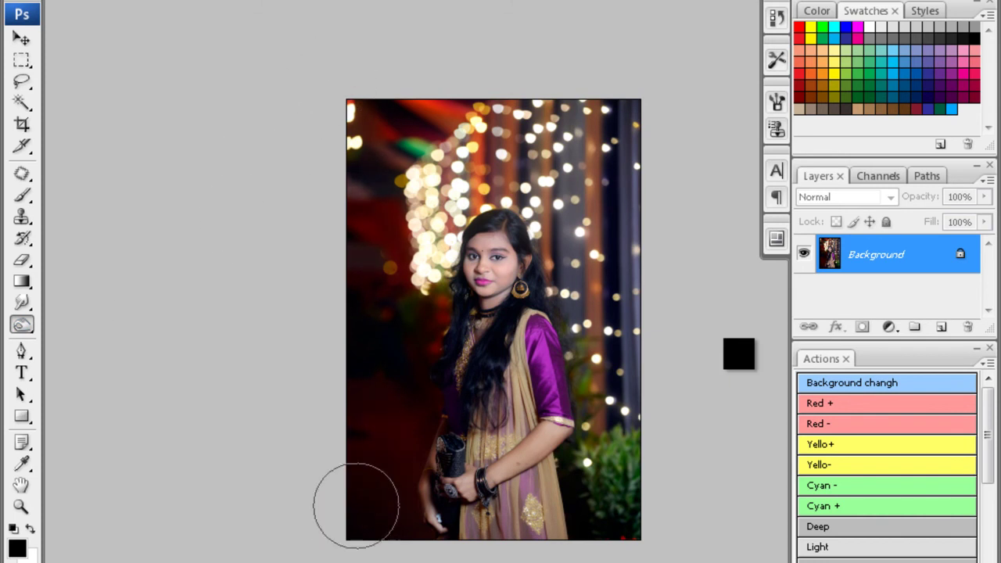
{"action": "left_click_drag", "start_coordinate": [623, 219], "coordinate": [624, 118]}
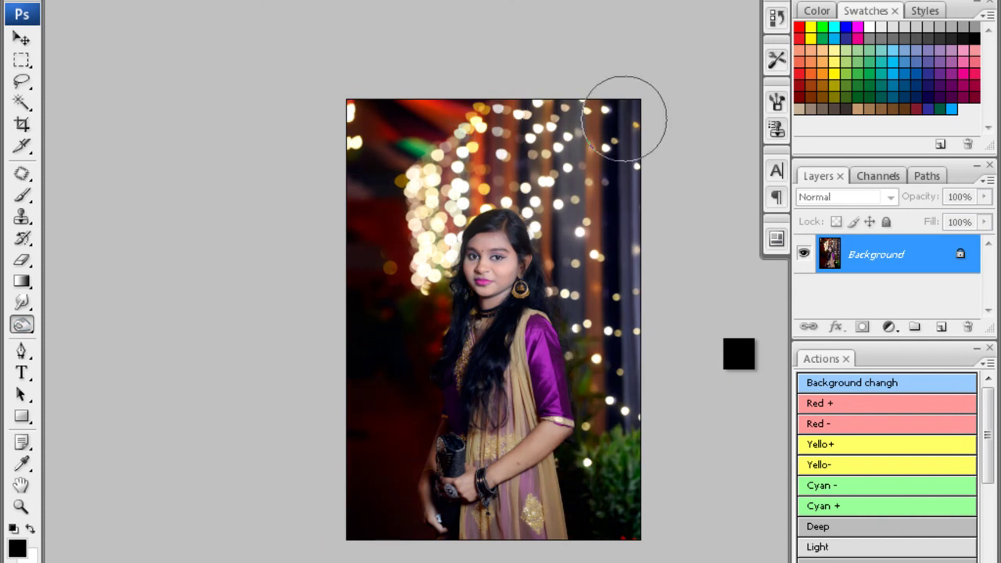
{"action": "key", "text": "ctrl+plus"}
{"action": "key", "text": "ctrl+plus"}
{"action": "key", "text": "ctrl+plus"}
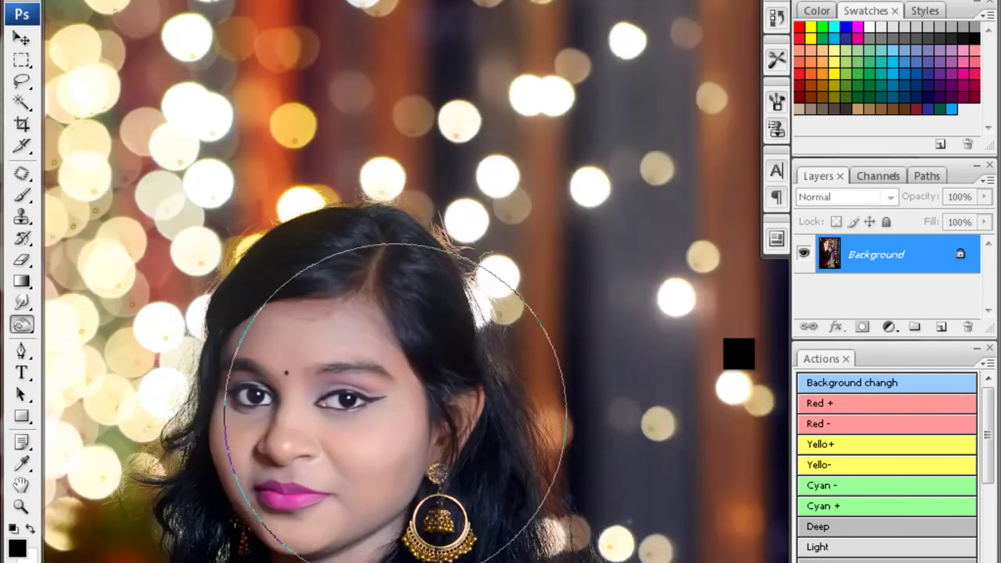
{"action": "key", "text": "s"}
{"action": "key", "text": "ctrl+plus"}
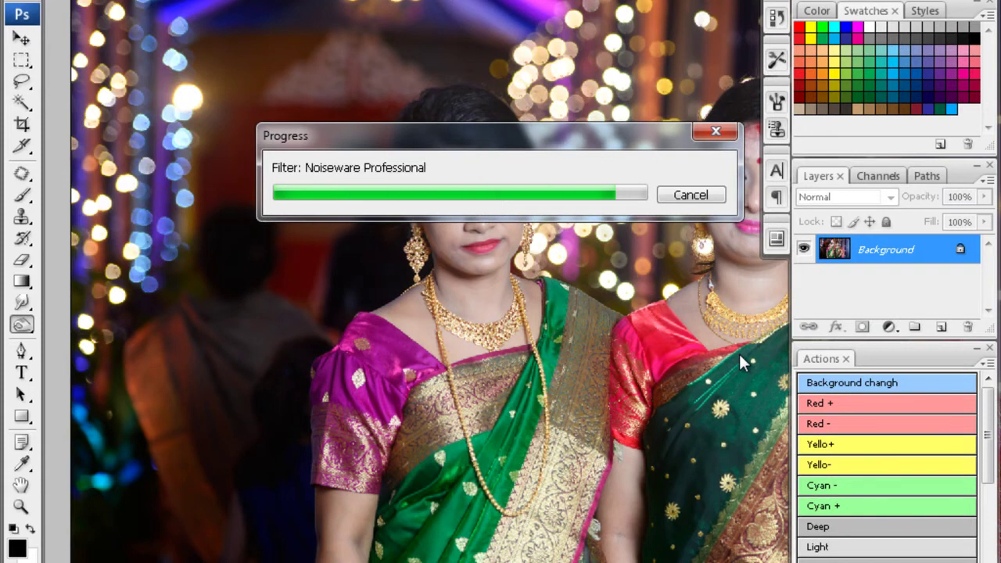
{"action": "key", "text": "ctrl+plus"}
{"action": "key", "text": "ctrl+plus"}
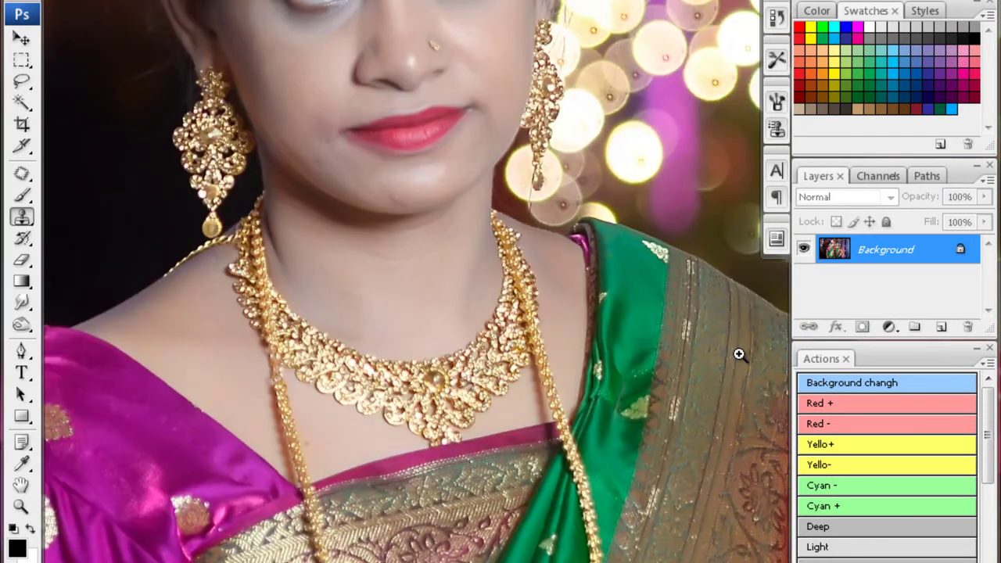
{"action": "key", "text": "ctrl+plus"}
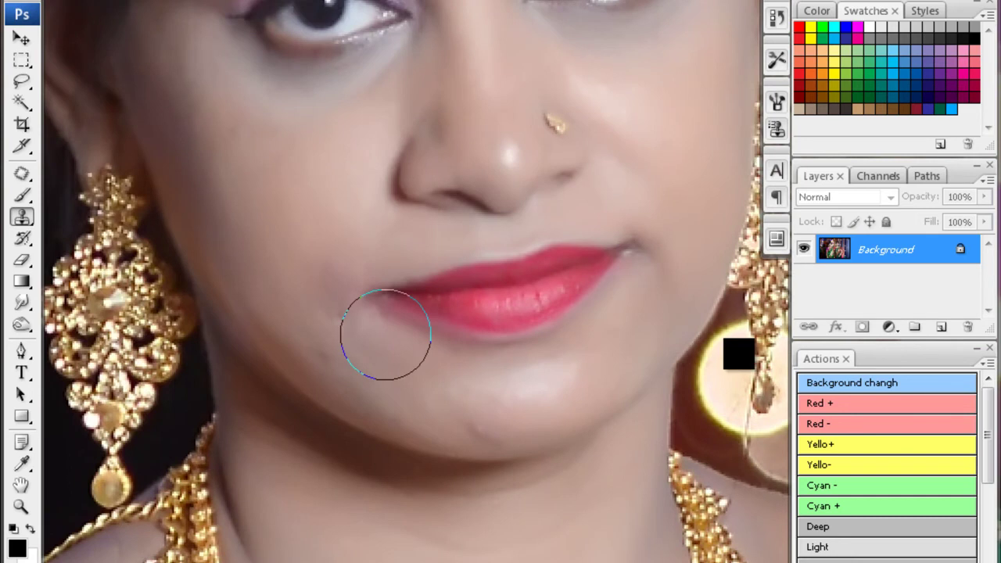
- Clone away the blemish near the bride's lip corner
{"action": "left_click_drag", "start_coordinate": [334, 248], "coordinate": [342, 307]}
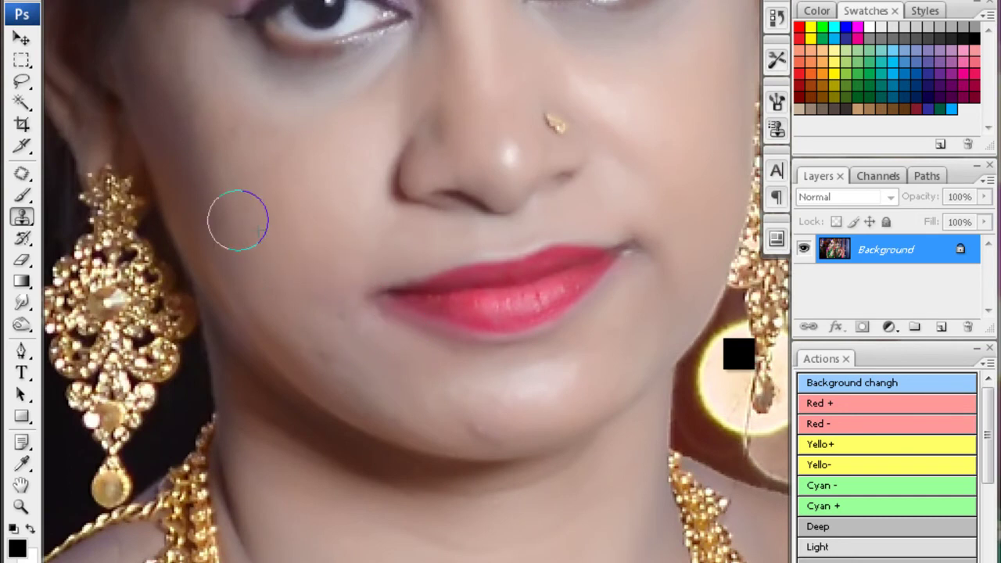
{"action": "scroll", "coordinate": [239, 166], "scroll_direction": "up", "scroll_amount": 5}
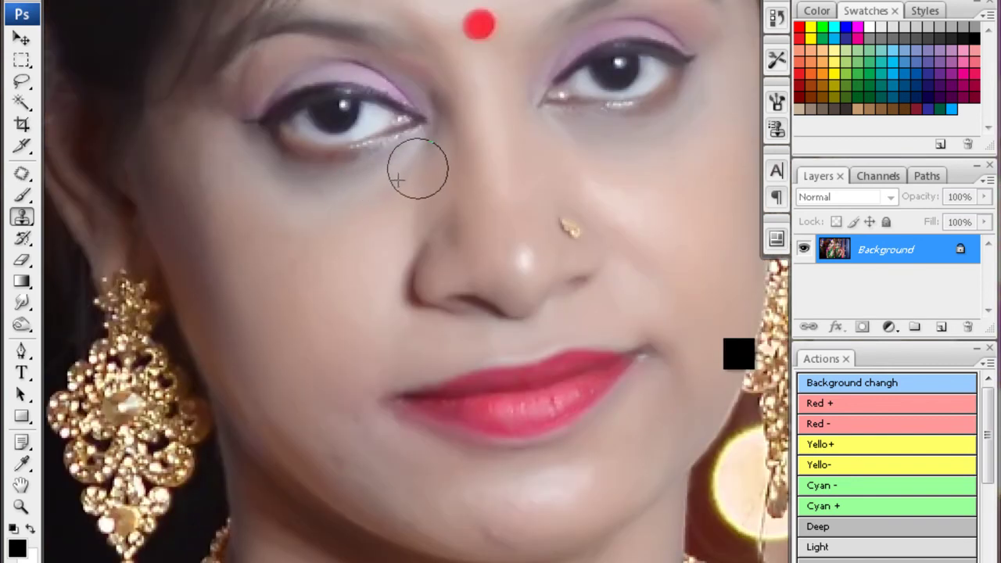
{"action": "scroll", "coordinate": [417, 169], "scroll_direction": "up", "scroll_amount": 1}
{"action": "scroll", "coordinate": [383, 202], "scroll_direction": "right", "scroll_amount": 3}
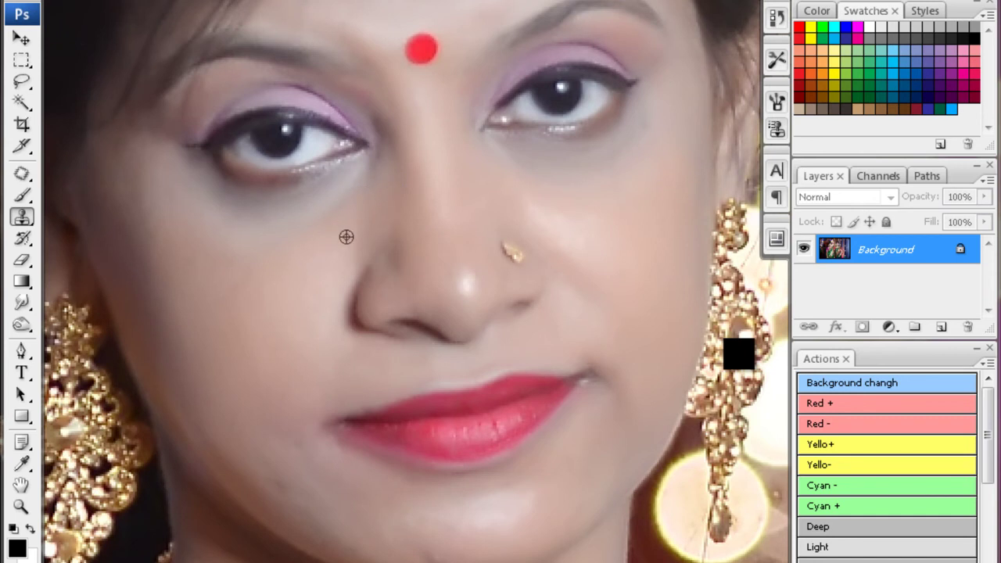
- Sample clean skin beside the nose and stamp over the blemish beside the mouth
{"action": "left_click", "coordinate": [372, 190], "text": "alt"}
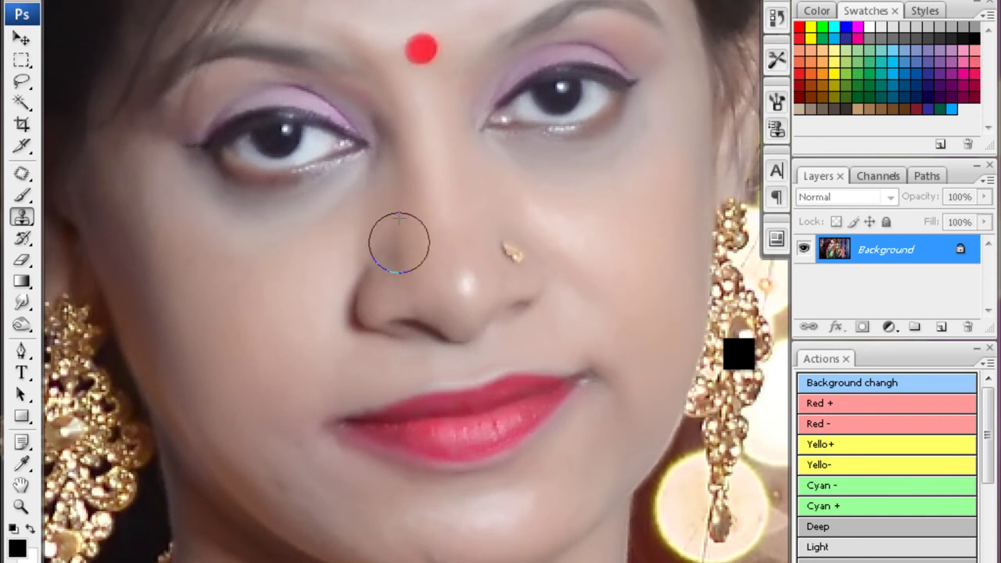
{"action": "scroll", "coordinate": [363, 269], "scroll_direction": "right", "scroll_amount": 5}
{"action": "scroll", "coordinate": [364, 268], "scroll_direction": "up", "scroll_amount": 1}
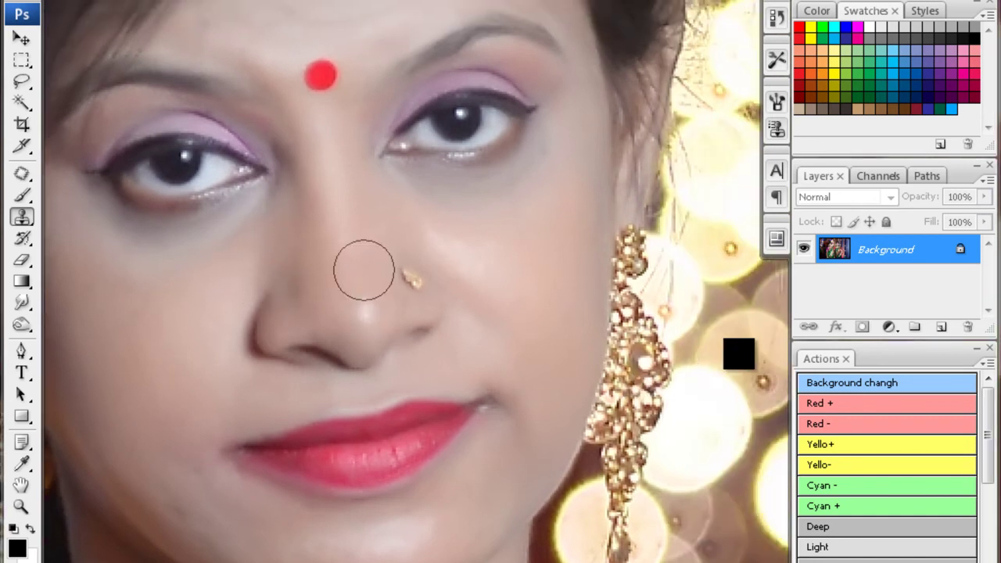
{"action": "scroll", "coordinate": [364, 289], "scroll_direction": "right", "scroll_amount": 4}
{"action": "scroll", "coordinate": [363, 289], "scroll_direction": "up", "scroll_amount": 1}
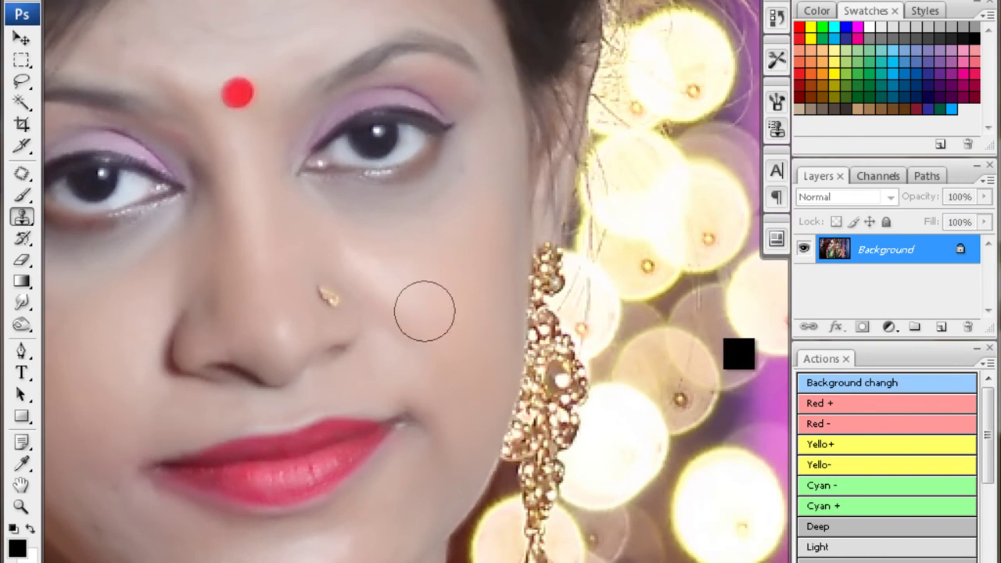
{"action": "scroll", "coordinate": [382, 274], "scroll_direction": "down", "scroll_amount": 10}
{"action": "scroll", "coordinate": [381, 274], "scroll_direction": "left", "scroll_amount": 3}
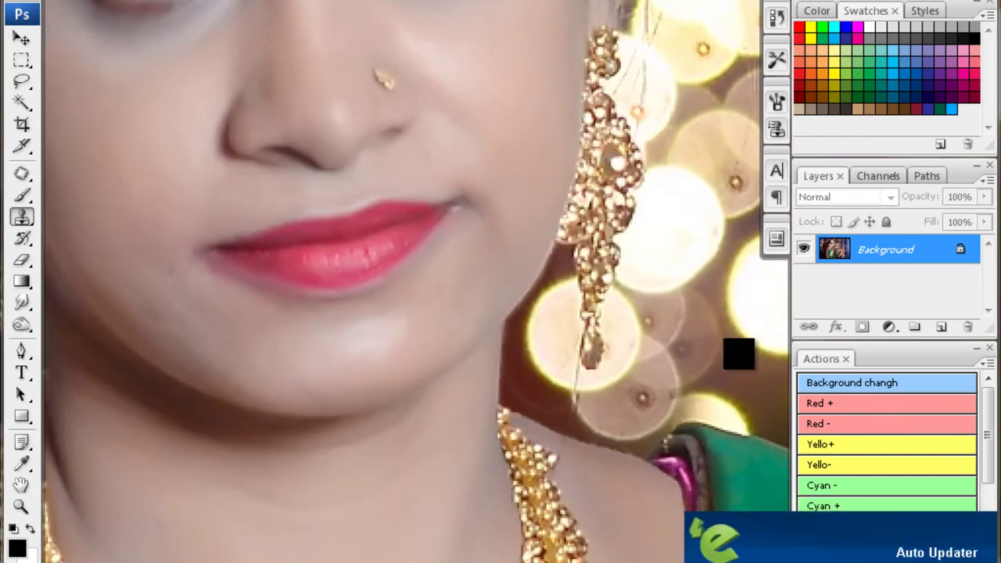
{"action": "scroll", "coordinate": [313, 371], "scroll_direction": "left", "scroll_amount": 6}
{"action": "scroll", "coordinate": [313, 372], "scroll_direction": "up", "scroll_amount": 2}
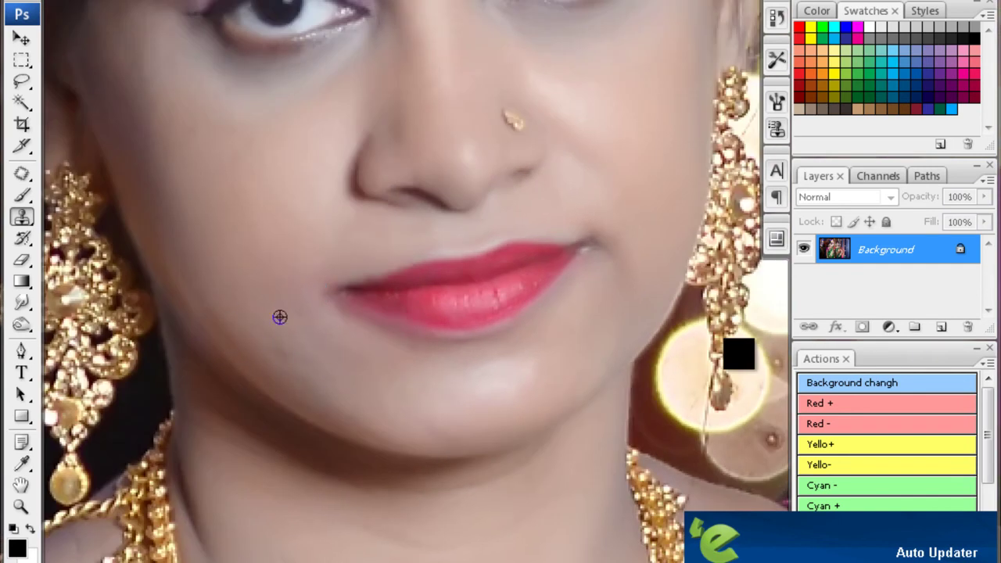
{"action": "scroll", "coordinate": [227, 308], "scroll_direction": "down", "scroll_amount": 8}
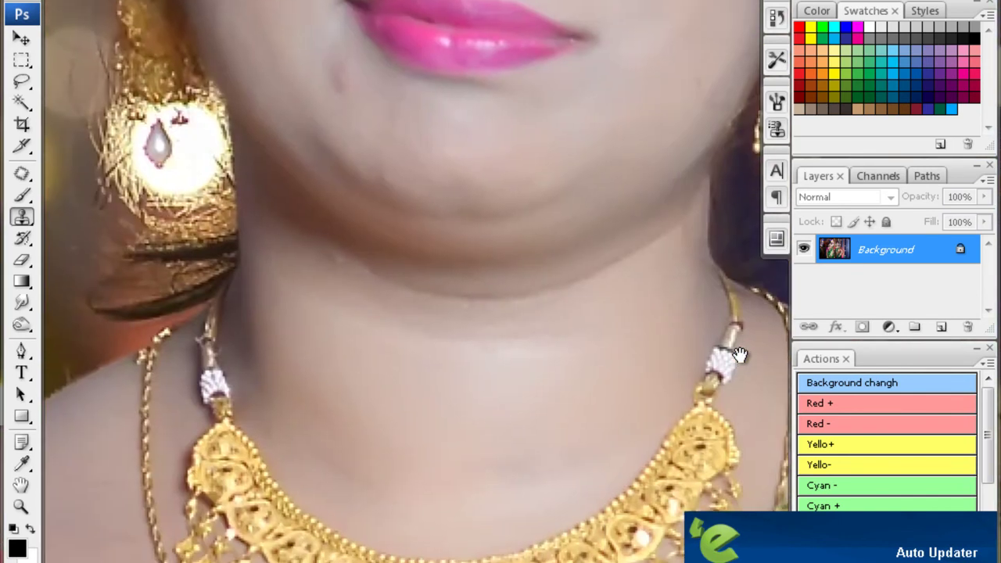
{"action": "scroll", "coordinate": [739, 354], "scroll_direction": "up", "scroll_amount": 9}
{"action": "scroll", "coordinate": [739, 354], "scroll_direction": "right", "scroll_amount": 2}
{"action": "left_click", "coordinate": [296, 304]}
{"action": "scroll", "coordinate": [259, 332], "scroll_direction": "up", "scroll_amount": 5}
{"action": "scroll", "coordinate": [259, 332], "scroll_direction": "left", "scroll_amount": 3}
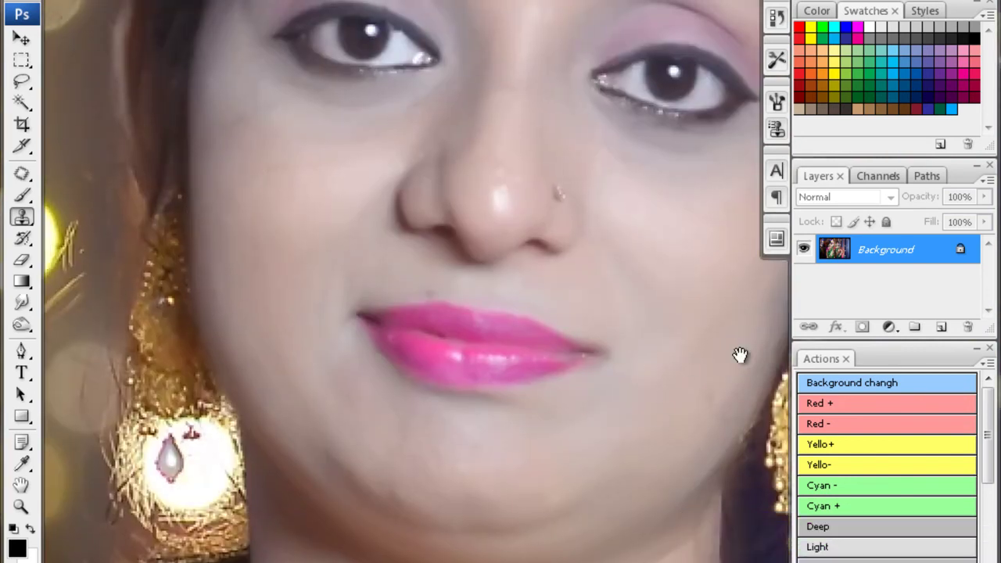
- Scroll around the retouched portrait, then close it and dismiss the save prompt
{"action": "scroll", "coordinate": [344, 237], "scroll_direction": "up", "scroll_amount": 5}
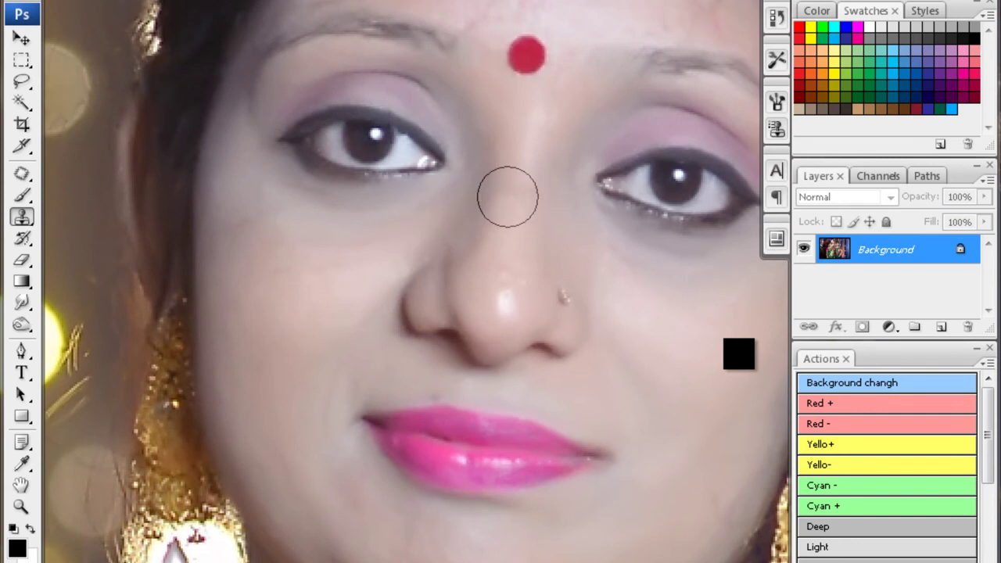
{"action": "scroll", "coordinate": [737, 353], "scroll_direction": "up", "scroll_amount": 7}
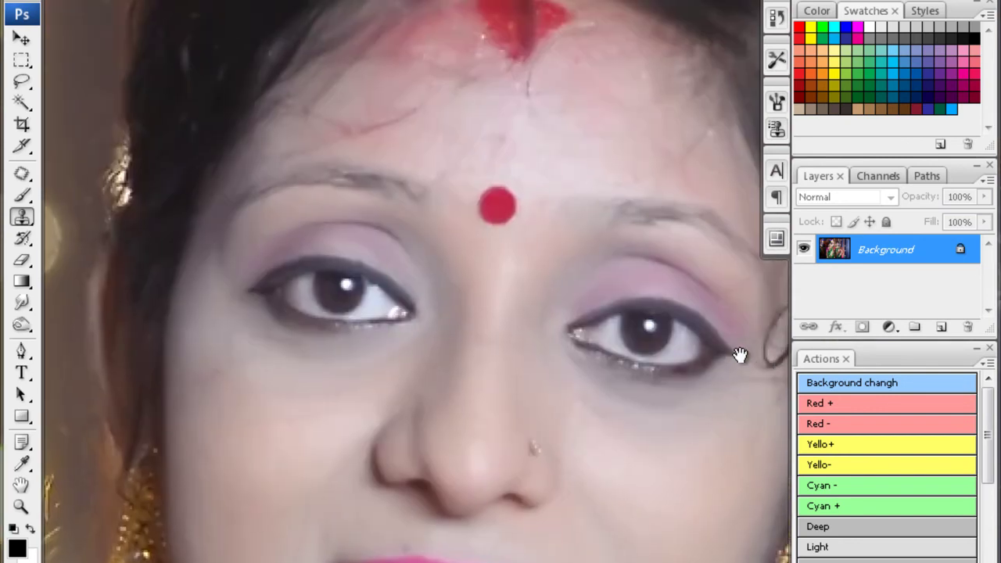
{"action": "scroll", "coordinate": [386, 414], "scroll_direction": "right", "scroll_amount": 10}
{"action": "scroll", "coordinate": [739, 356], "scroll_direction": "down", "scroll_amount": 3}
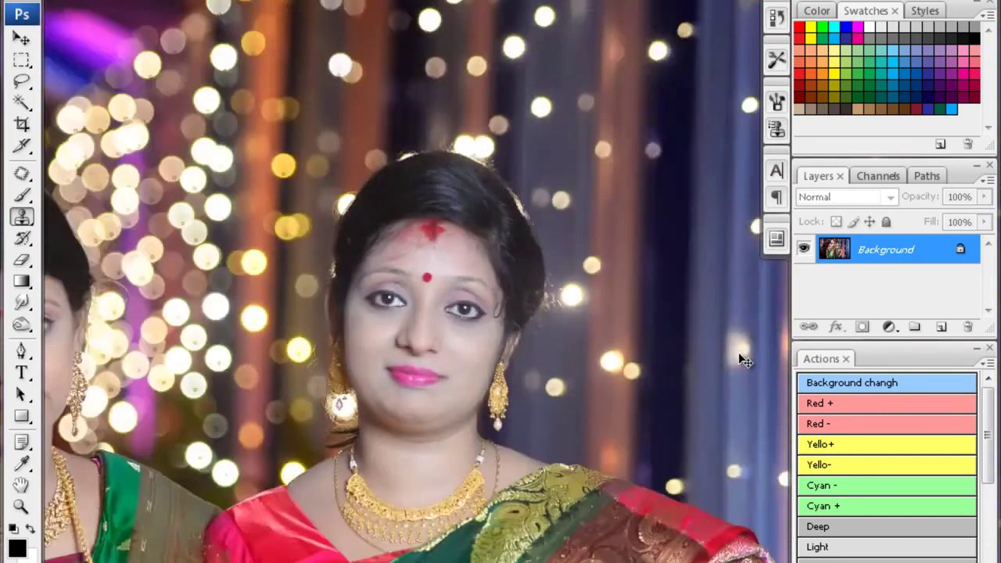
{"action": "scroll", "coordinate": [739, 356], "scroll_direction": "down", "scroll_amount": 1}
{"action": "scroll", "coordinate": [738, 356], "scroll_direction": "down", "scroll_amount": 1}
{"action": "key", "text": "ctrl+w"}
{"action": "key", "text": "Escape"}
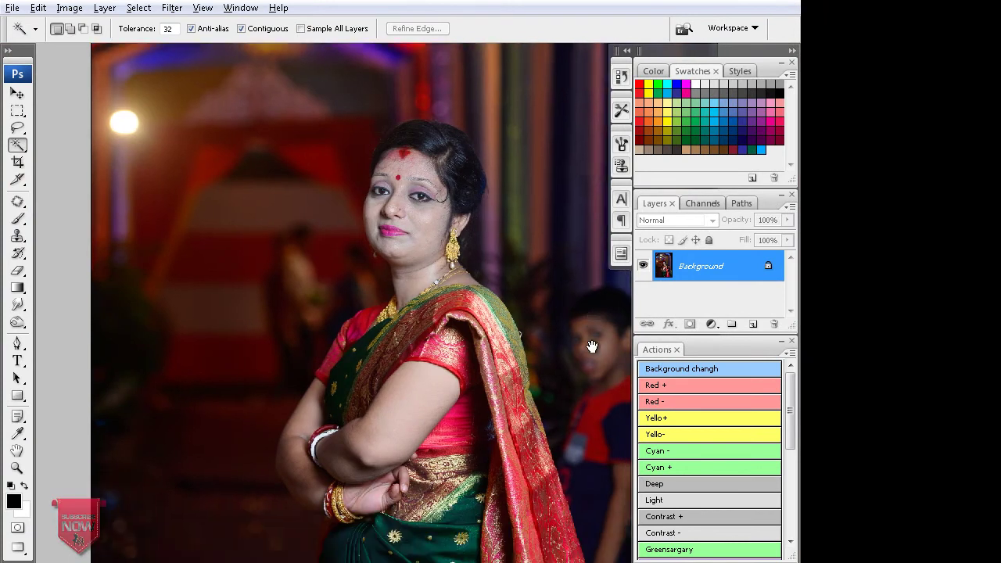
- Lasso the woman's crossed arms, feather 10 px, and adjust them with a Curves point (input 60, output 29)
{"action": "key", "text": "l"}
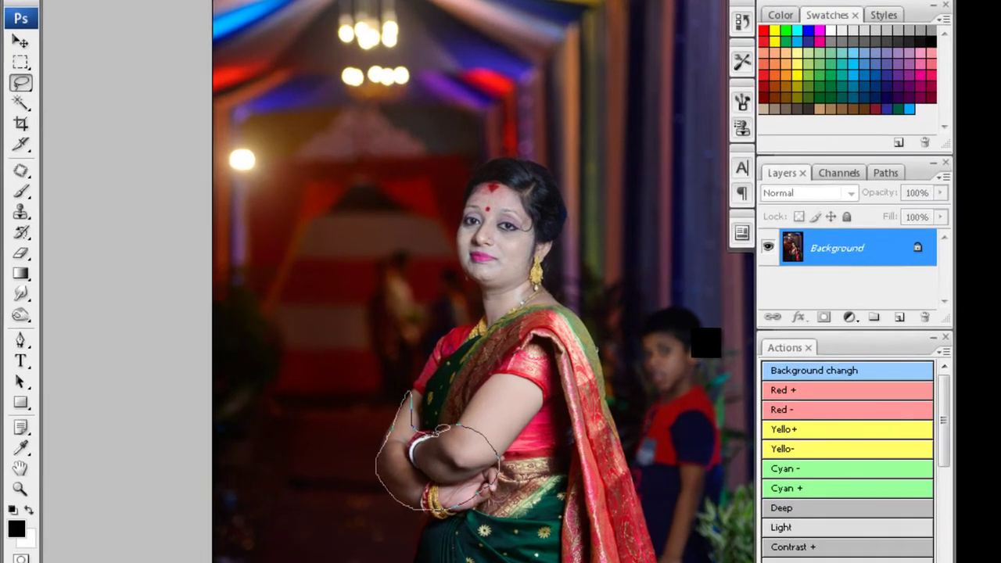
{"action": "key", "text": "ctrl+alt+d"}
{"action": "key", "text": "Return"}
{"action": "key", "text": "ctrl+alt+d"}
{"action": "key", "text": "Return"}
{"action": "key", "text": "ctrl+m"}
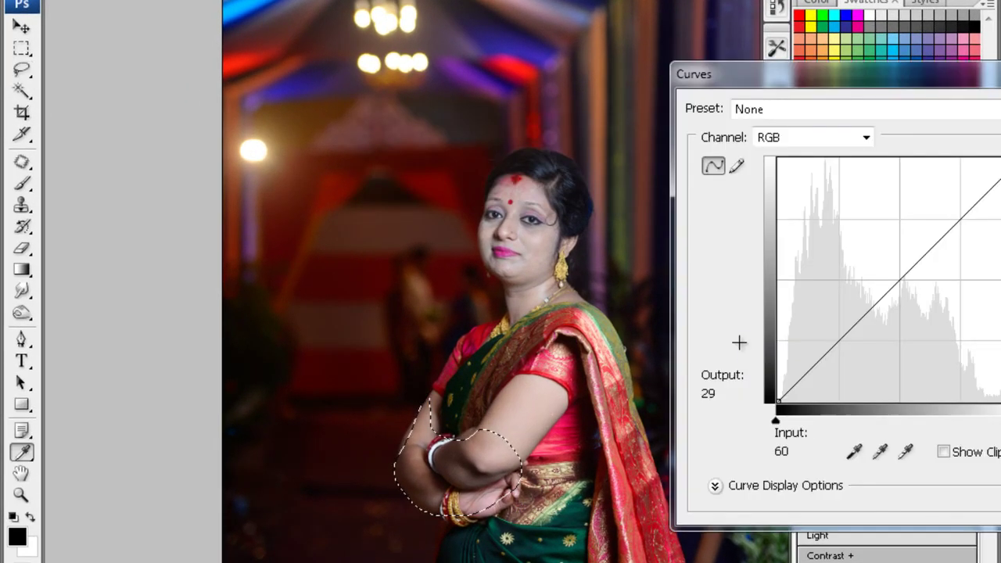
{"action": "left_click_drag", "start_coordinate": [739, 360], "coordinate": [739, 342]}
{"action": "key", "text": "Return"}
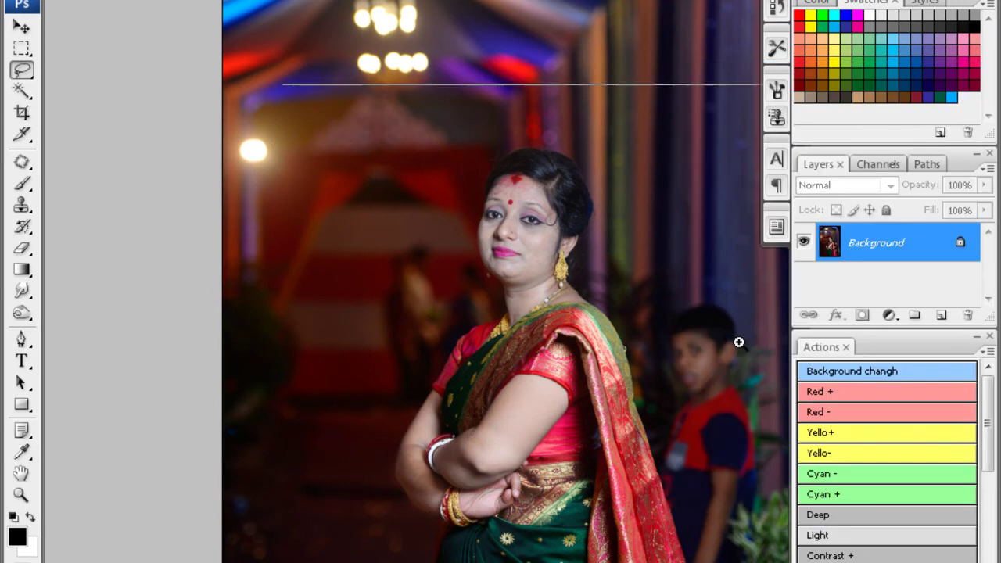
{"action": "scroll", "coordinate": [739, 341], "scroll_direction": "down", "scroll_amount": 3}
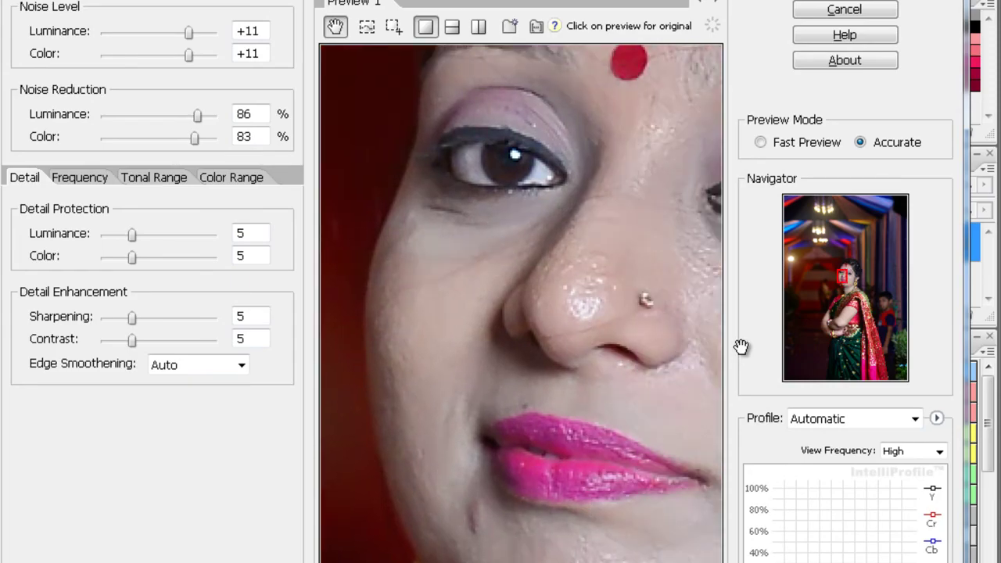
- Apply Noiseware Professional smoothing to the crossed arms and scroll to review the result
{"action": "key", "text": "Return"}
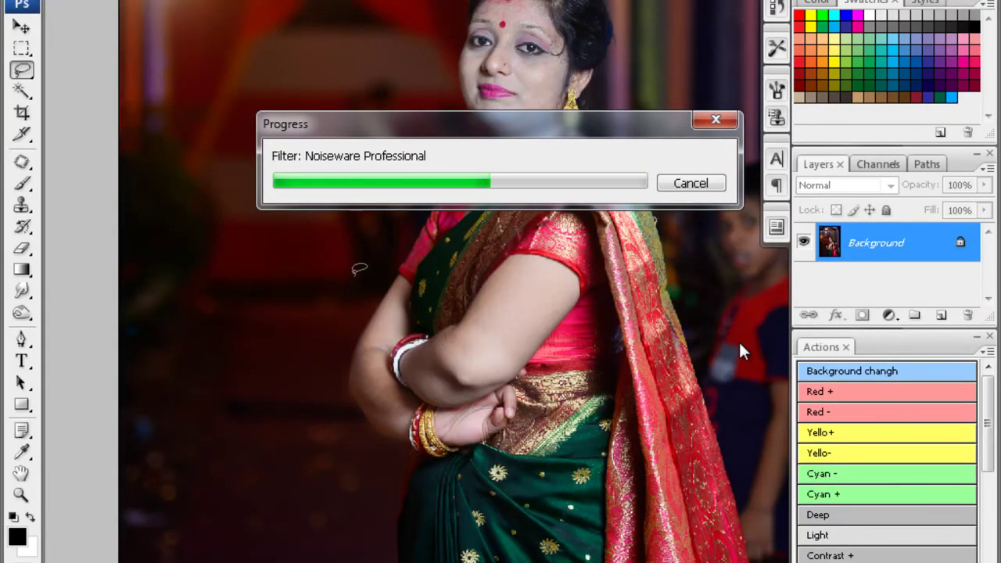
{"action": "scroll", "coordinate": [739, 344], "scroll_direction": "up", "scroll_amount": 3}
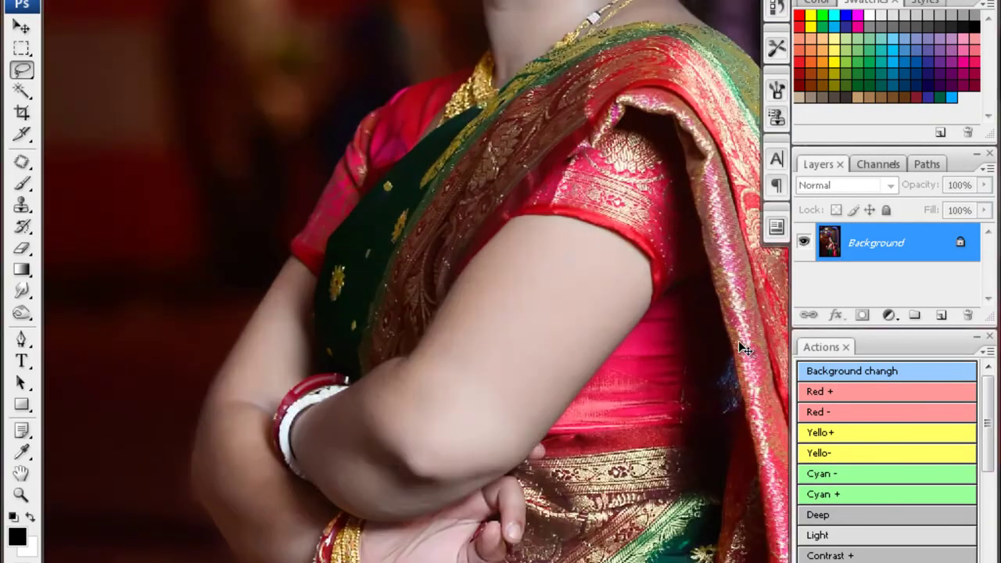
{"action": "scroll", "coordinate": [739, 344], "scroll_direction": "up", "scroll_amount": 5}
{"action": "scroll", "coordinate": [739, 344], "scroll_direction": "up", "scroll_amount": 2}
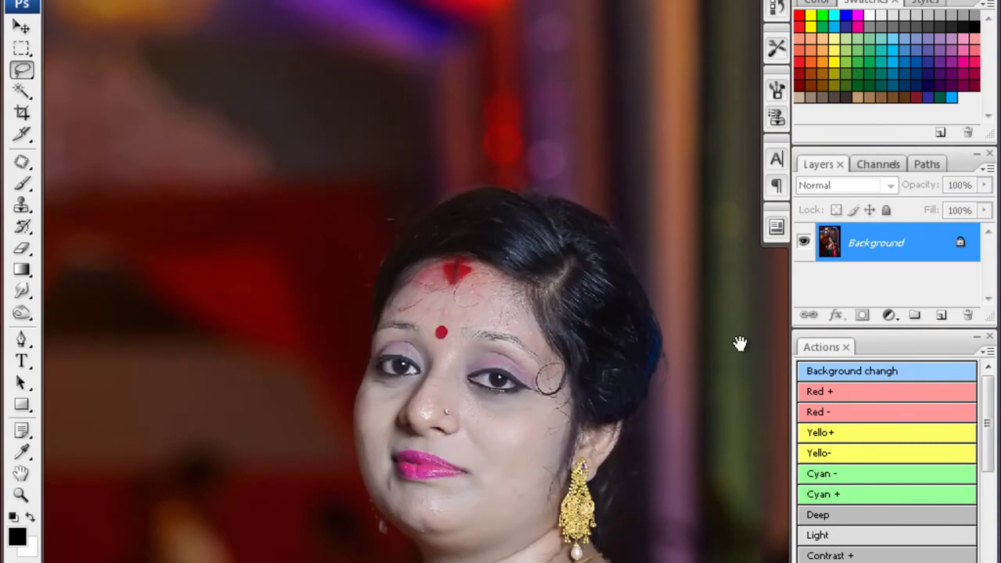
{"action": "scroll", "coordinate": [530, 310], "scroll_direction": "down", "scroll_amount": 2}
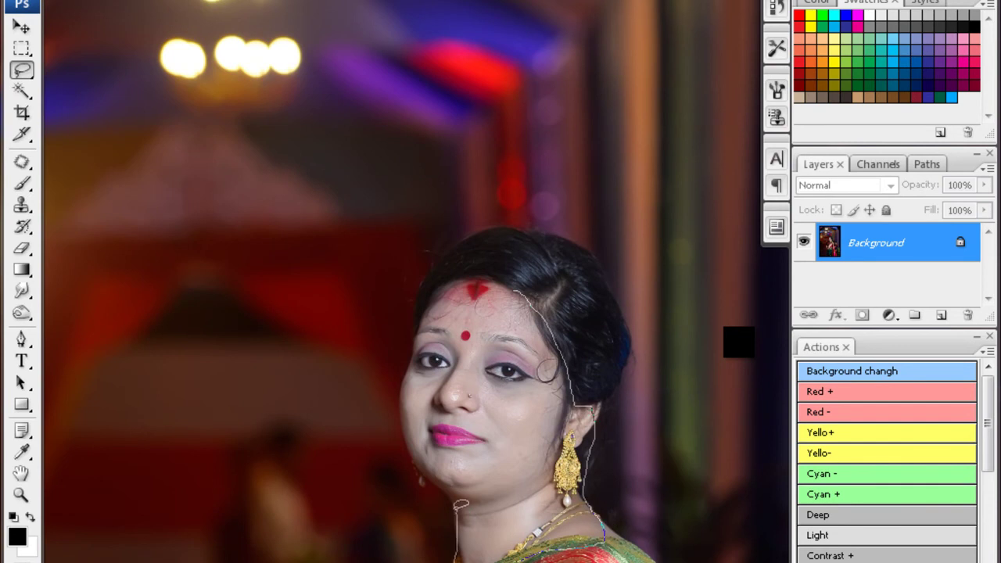
- Feather the face and neck selection by 20 pixels and zoom in on the face
{"action": "key", "text": "shift+F6"}
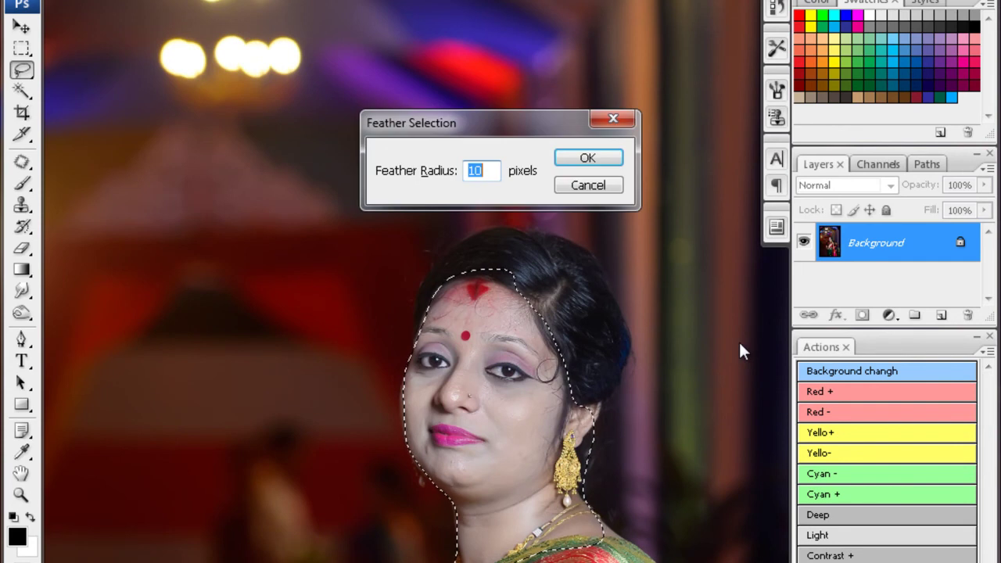
{"action": "type", "text": "20"}
{"action": "key", "text": "Return"}
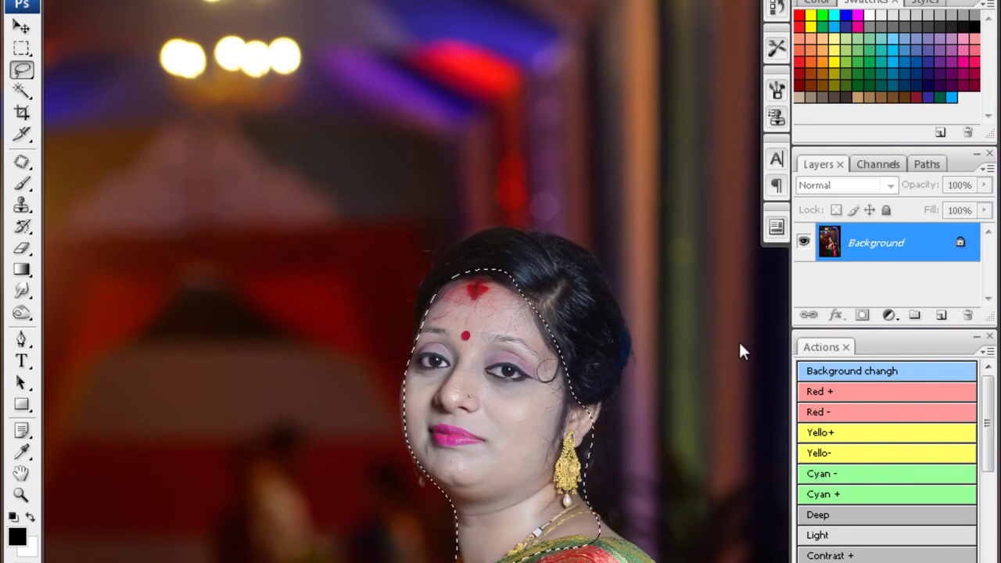
{"action": "key", "text": "ctrl+plus"}
{"action": "key", "text": "s"}
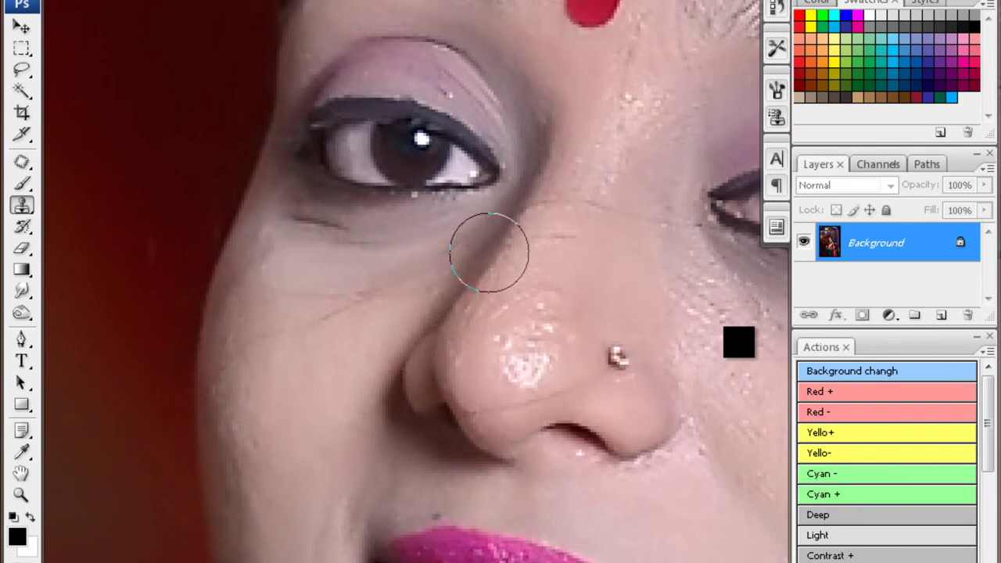
- Clone clean nose skin over the shiny speckles on the nose tip and neighbouring cheek
{"action": "left_click", "coordinate": [738, 344]}
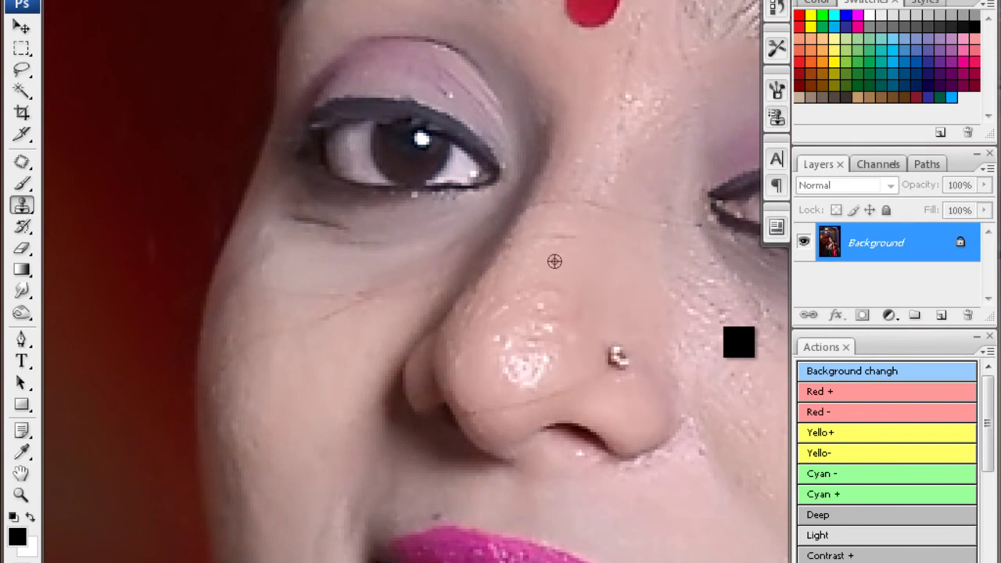
{"action": "left_click_drag", "start_coordinate": [566, 317], "coordinate": [509, 368]}
{"action": "left_click_drag", "start_coordinate": [536, 263], "coordinate": [599, 201]}
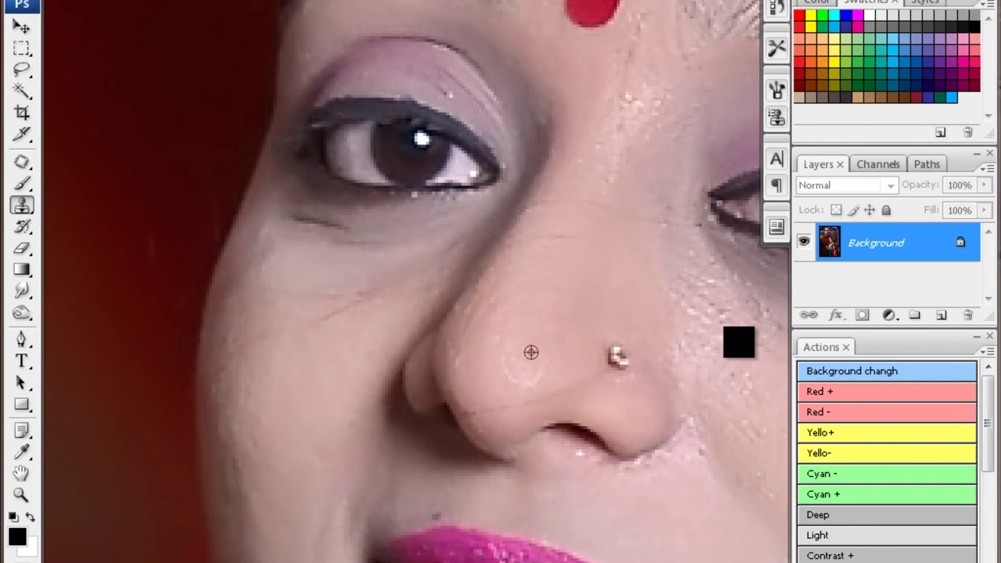
{"action": "left_click_drag", "start_coordinate": [589, 252], "coordinate": [563, 367]}
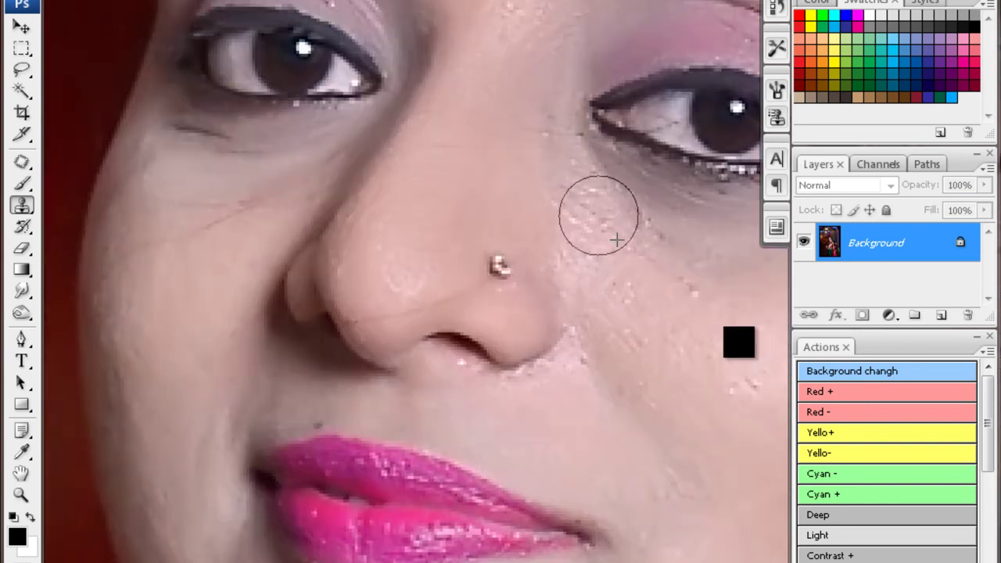
{"action": "left_click_drag", "start_coordinate": [598, 215], "coordinate": [648, 217]}
{"action": "left_click", "coordinate": [599, 207], "text": "alt"}
{"action": "left_click_drag", "start_coordinate": [642, 302], "coordinate": [609, 322]}
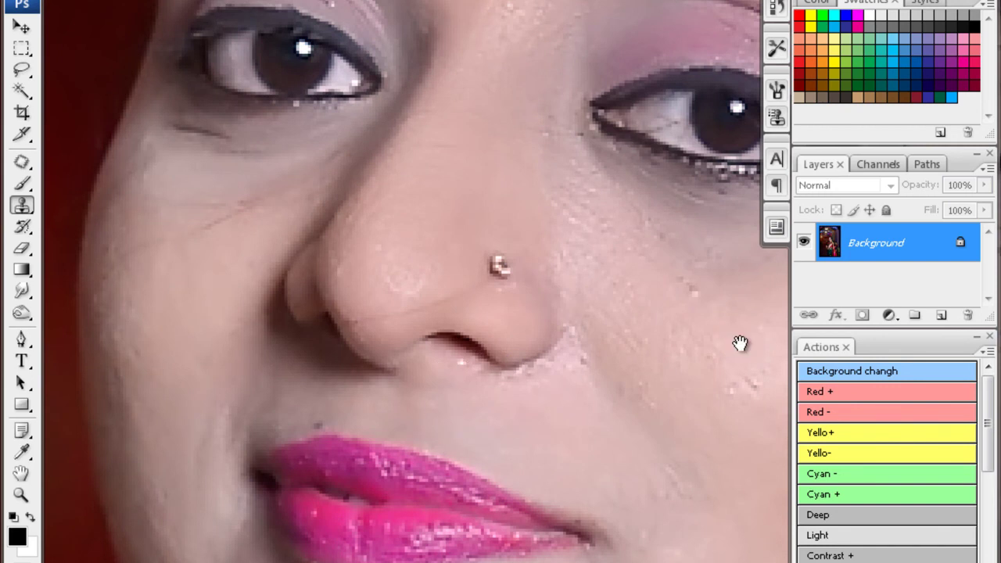
- Blur the cheek wrinkles up toward the eye with the Blur tool
{"action": "key", "text": "o"}
{"action": "key", "text": "r"}
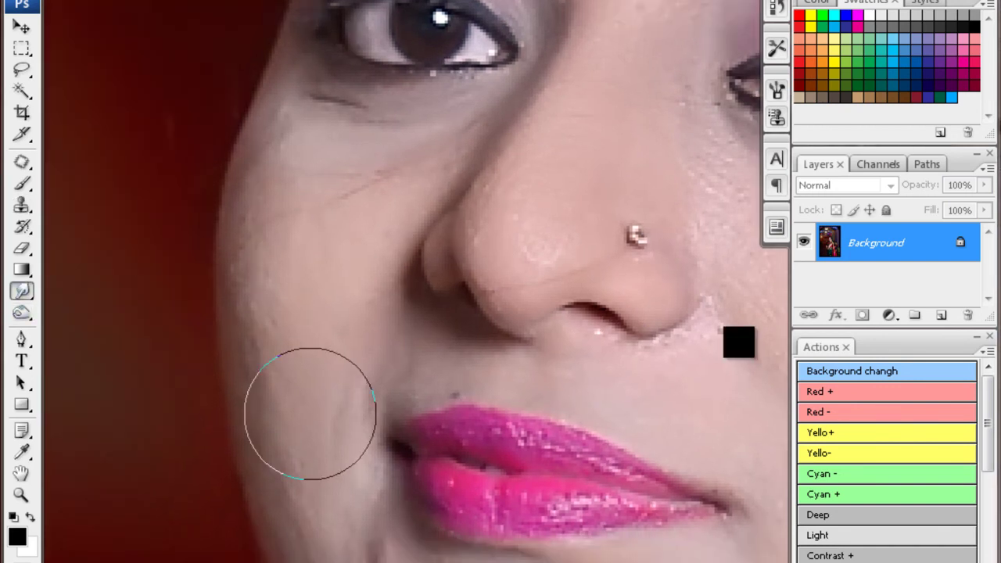
{"action": "mouse_move", "coordinate": [266, 347]}
{"action": "left_mouse_down"}
{"action": "mouse_move", "coordinate": [355, 230]}
{"action": "mouse_move", "coordinate": [372, 168]}
{"action": "mouse_move", "coordinate": [456, 154]}
{"action": "left_mouse_up"}
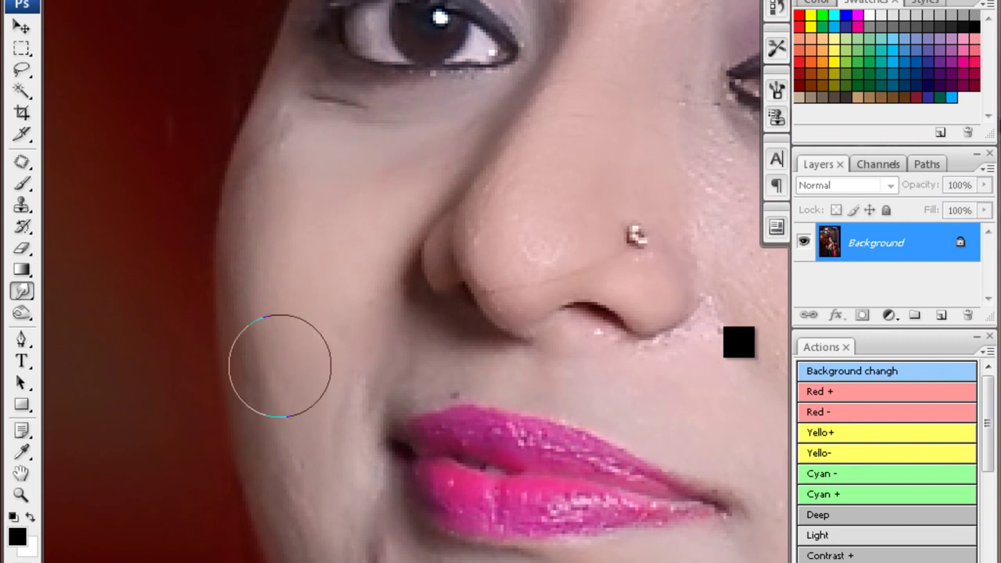
{"action": "left_click_drag", "start_coordinate": [280, 365], "coordinate": [218, 45]}
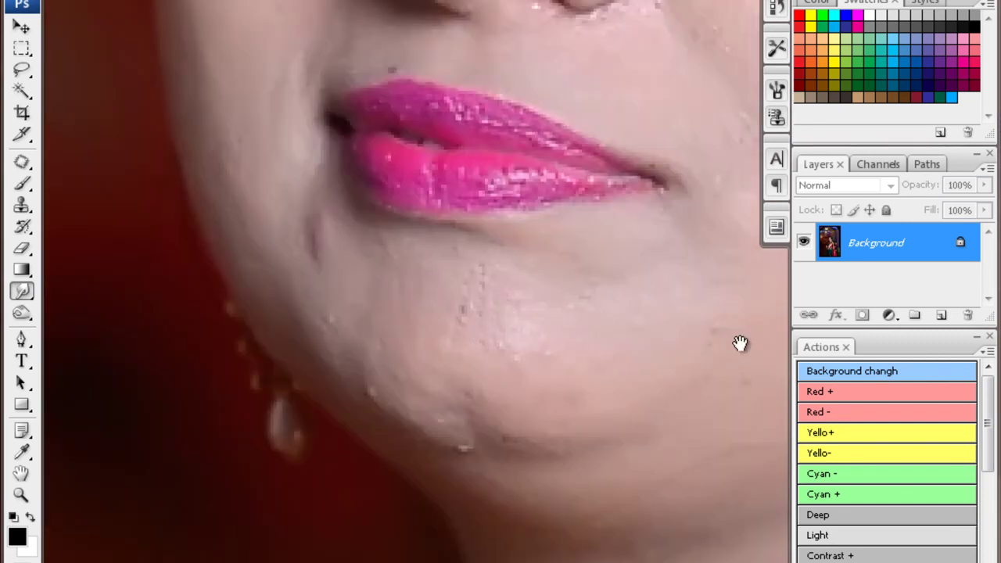
{"action": "left_click_drag", "start_coordinate": [739, 344], "coordinate": [698, 354]}
- Clone clean cheek skin over the blemishes near the lip corner
{"action": "key", "text": "s"}
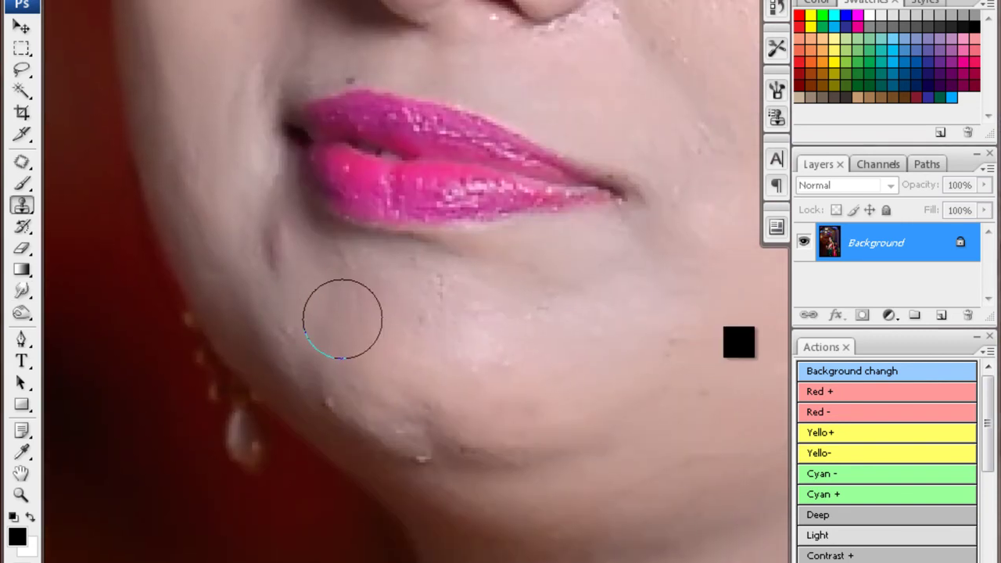
{"action": "left_click", "coordinate": [240, 165], "text": "alt"}
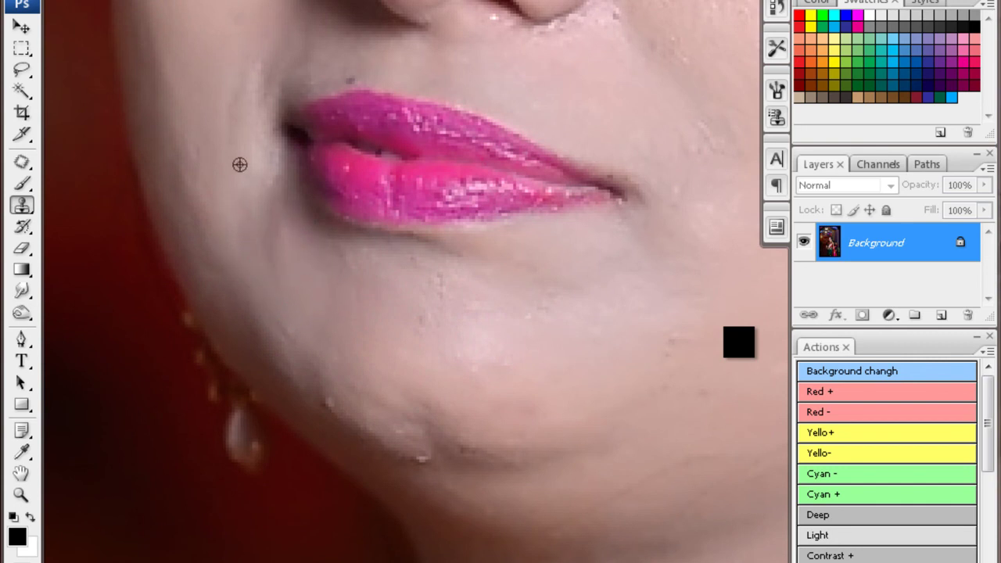
{"action": "left_click", "coordinate": [399, 401]}
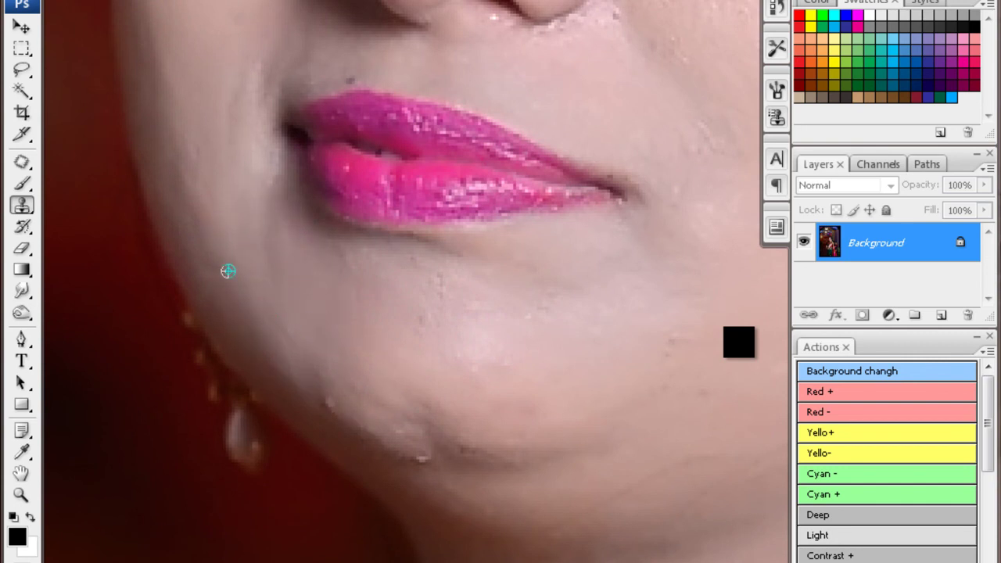
{"action": "left_click_drag", "start_coordinate": [208, 63], "coordinate": [240, 196]}
{"action": "left_click", "coordinate": [245, 159], "text": "alt"}
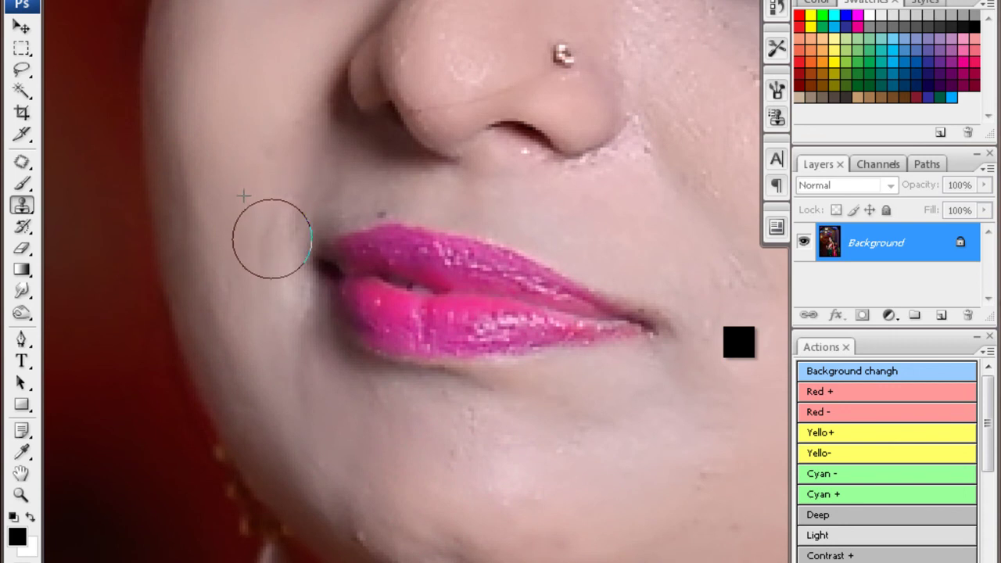
{"action": "scroll", "coordinate": [271, 236], "scroll_direction": "up", "scroll_amount": 1}
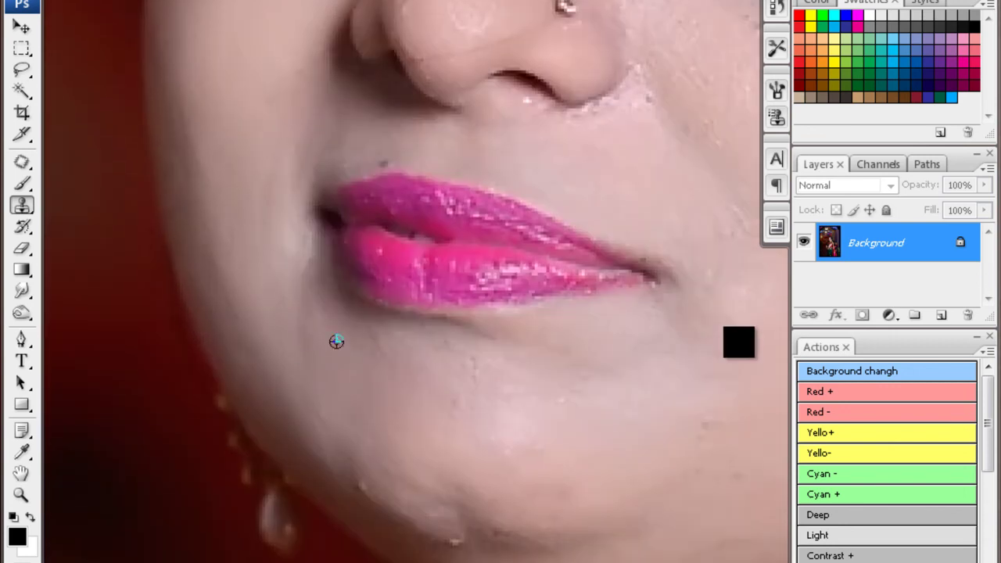
- Blur the bright speck on the cheek, then fit the whole photo in the window
{"action": "key", "text": "o"}
{"action": "key", "text": "r"}
{"action": "scroll", "coordinate": [739, 351], "scroll_direction": "up", "scroll_amount": 2}
{"action": "scroll", "coordinate": [739, 351], "scroll_direction": "right", "scroll_amount": 4}
{"action": "scroll", "coordinate": [739, 351], "scroll_direction": "right", "scroll_amount": 3}
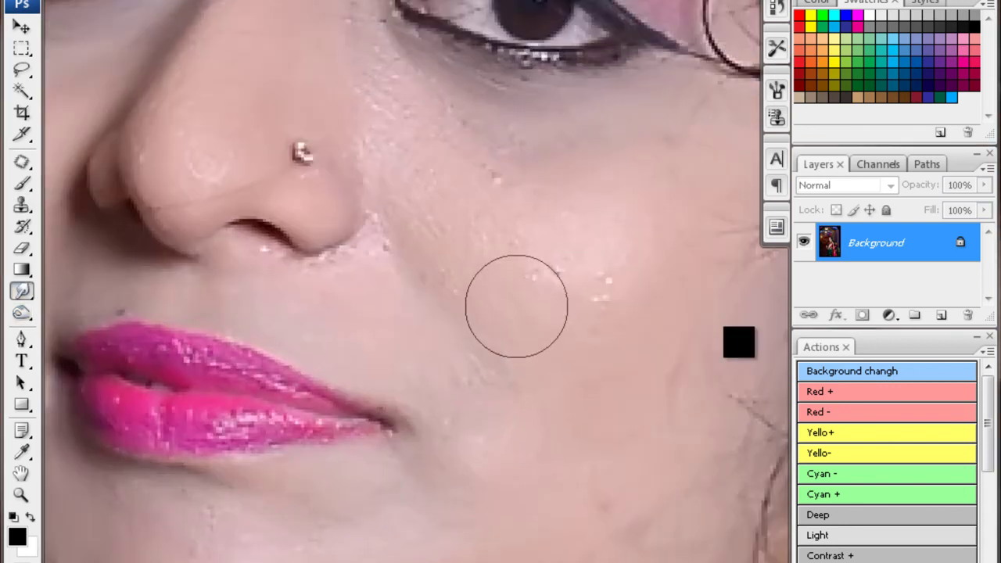
{"action": "left_click", "coordinate": [501, 185]}
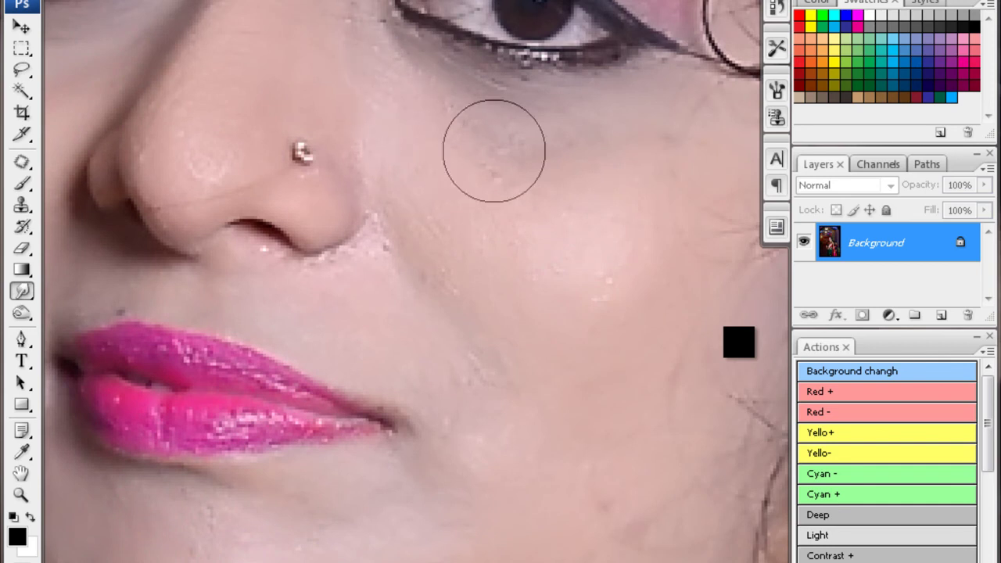
{"action": "scroll", "coordinate": [341, 242], "scroll_direction": "up", "scroll_amount": 4}
{"action": "scroll", "coordinate": [341, 243], "scroll_direction": "left", "scroll_amount": 4}
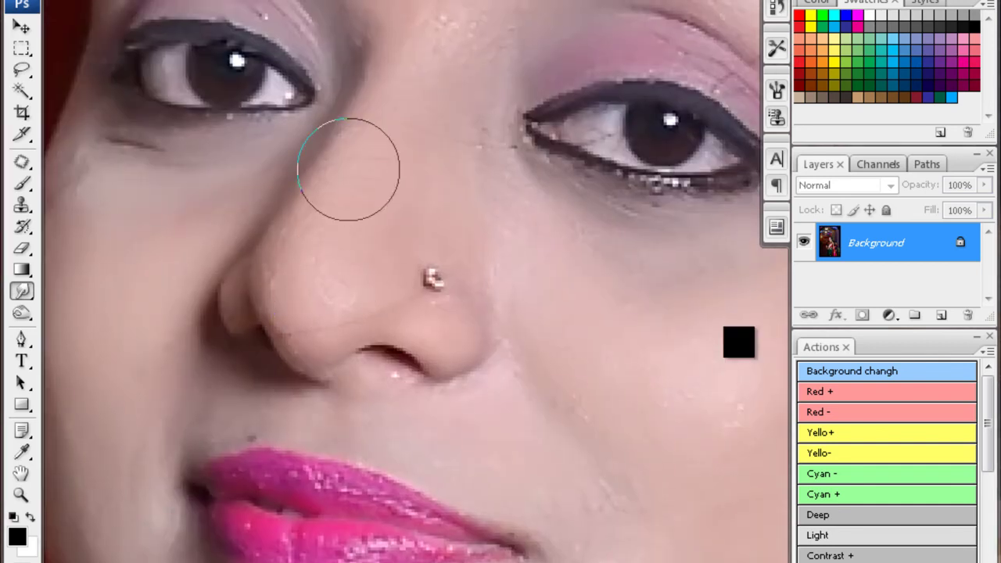
{"action": "scroll", "coordinate": [347, 211], "scroll_direction": "up", "scroll_amount": 6}
{"action": "scroll", "coordinate": [404, 205], "scroll_direction": "up", "scroll_amount": 4}
{"action": "key", "text": "ctrl+0"}
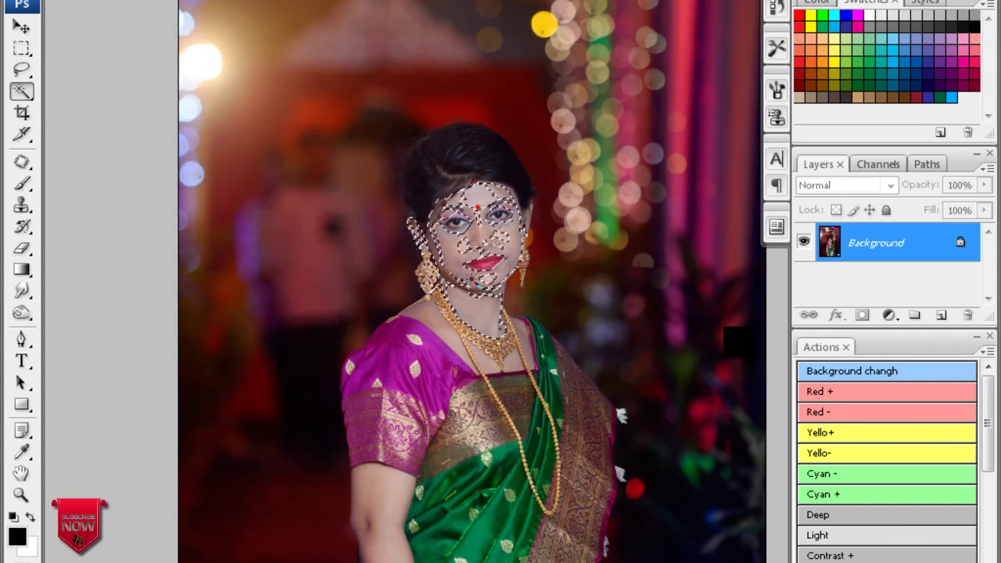
- Confirm the face feather and apply Noiseware at 86% luminance and 83% color reduction
{"action": "key", "text": "Return"}
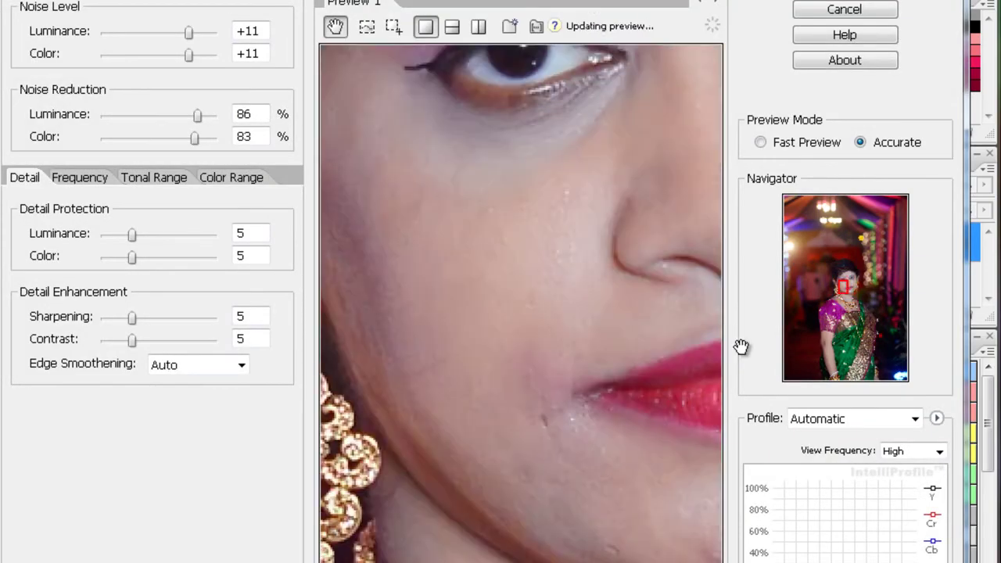
{"action": "key", "text": "Return"}
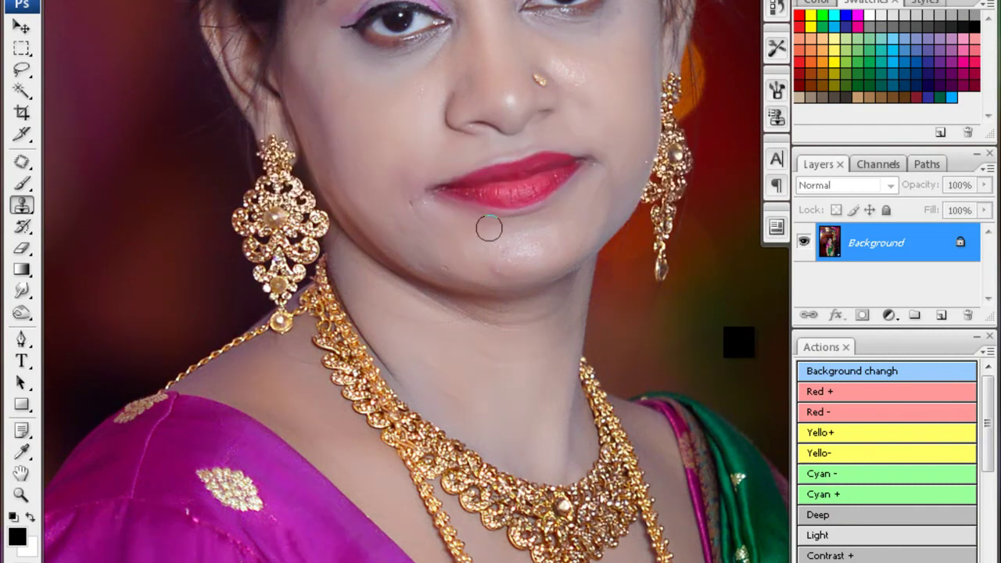
- Clone clean skin over the blemish at the lip corner and under the lips
{"action": "scroll", "coordinate": [488, 227], "scroll_direction": "up", "scroll_amount": 1}
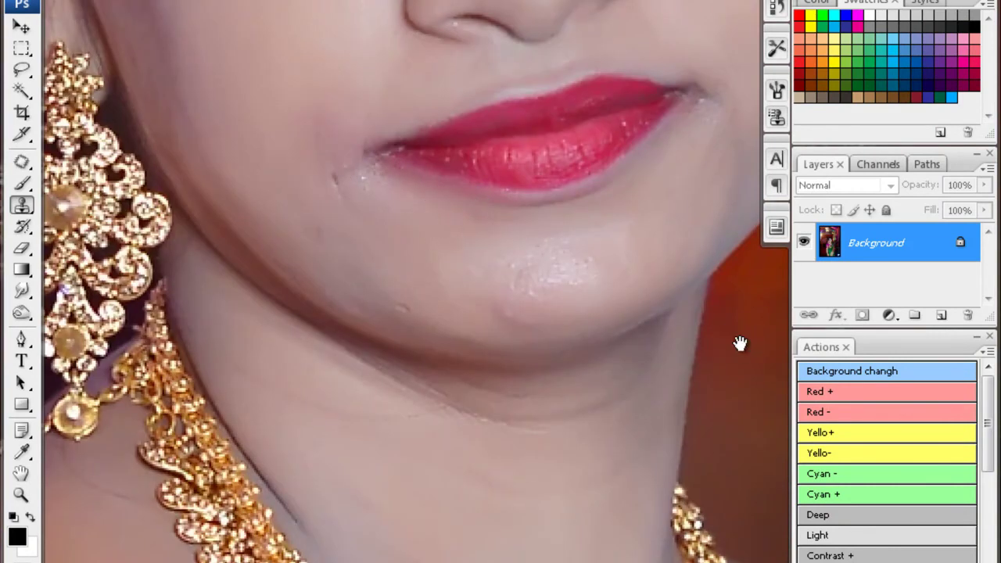
{"action": "scroll", "coordinate": [740, 344], "scroll_direction": "up", "scroll_amount": 2}
{"action": "left_click", "coordinate": [336, 154], "text": "alt"}
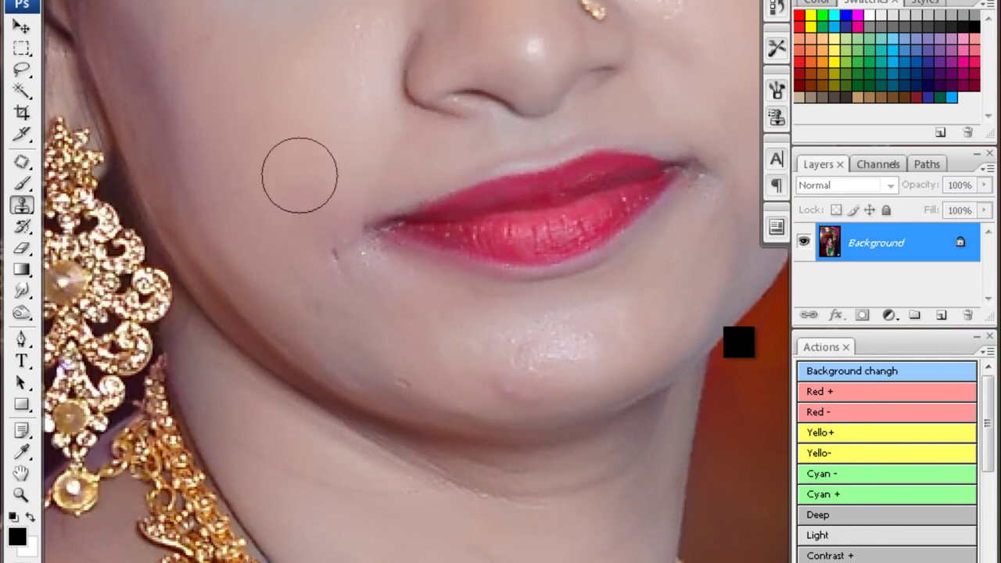
{"action": "left_click_drag", "start_coordinate": [384, 283], "coordinate": [335, 252]}
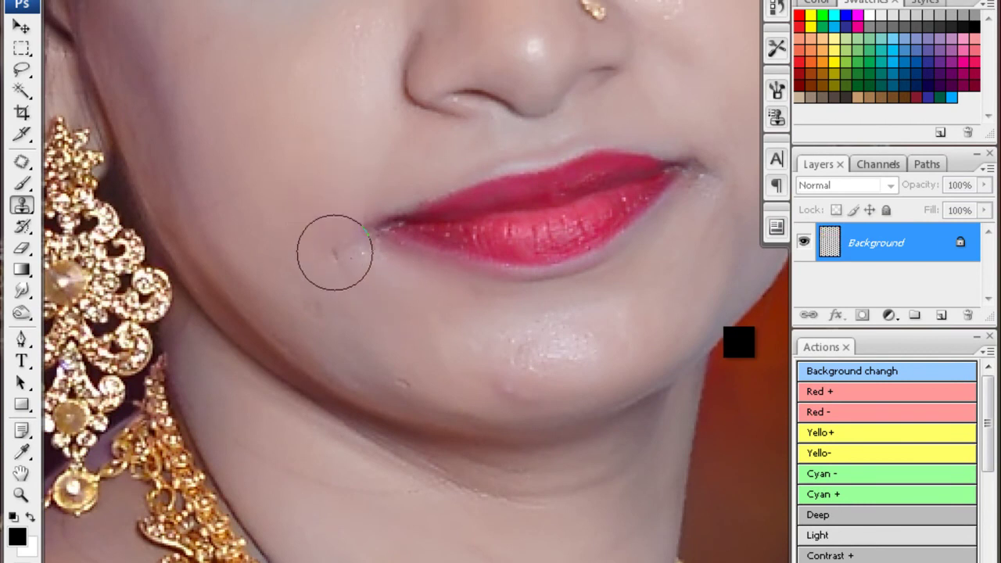
{"action": "left_click", "coordinate": [449, 371], "text": "alt"}
{"action": "left_click_drag", "start_coordinate": [572, 331], "coordinate": [516, 334]}
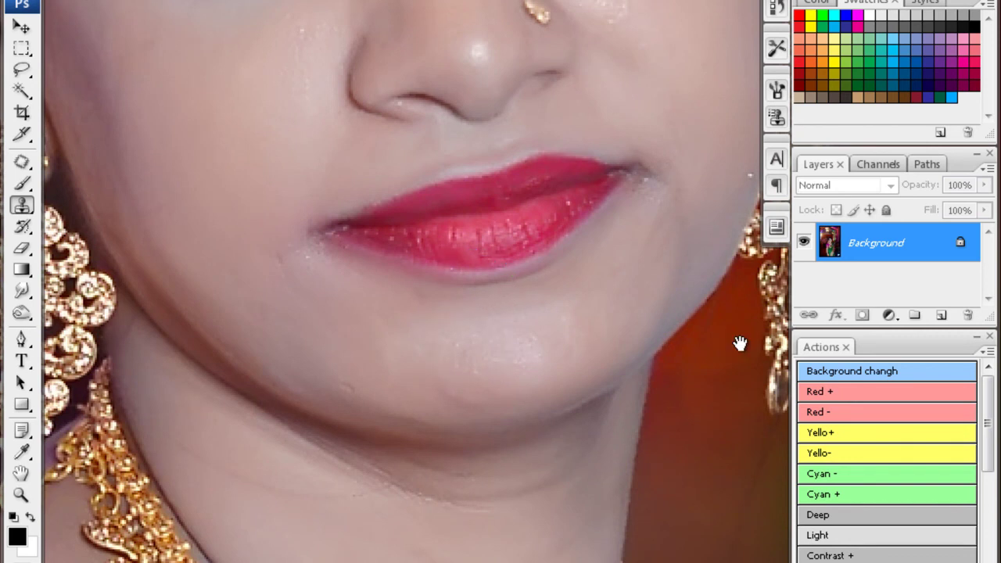
- Pan across the eyes, forehead, nose and lips to inspect the smoothed face, then zoom out
{"action": "left_click_drag", "start_coordinate": [245, 174], "coordinate": [349, 268]}
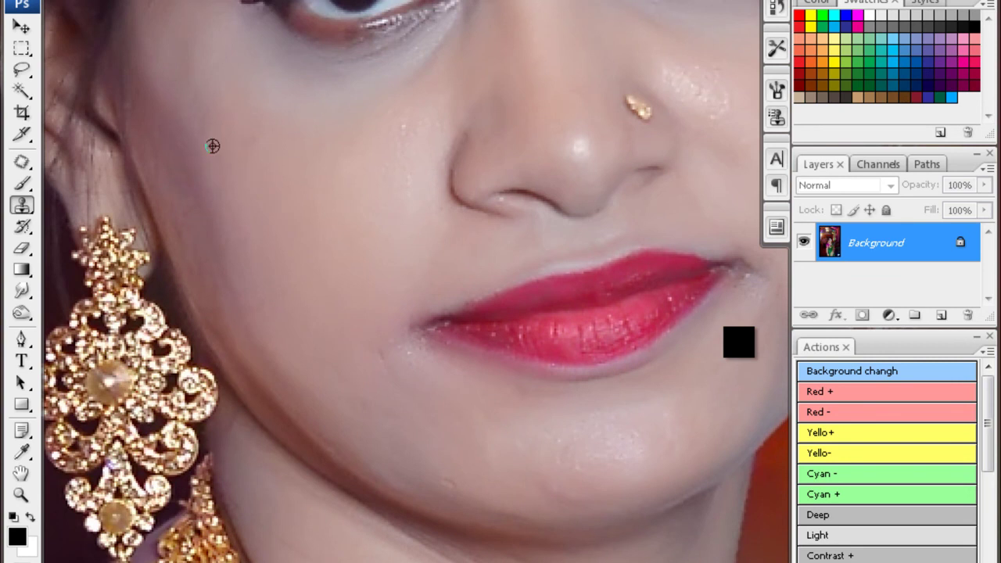
{"action": "left_click_drag", "start_coordinate": [212, 146], "coordinate": [357, 217]}
{"action": "left_click_drag", "start_coordinate": [416, 166], "coordinate": [275, 230]}
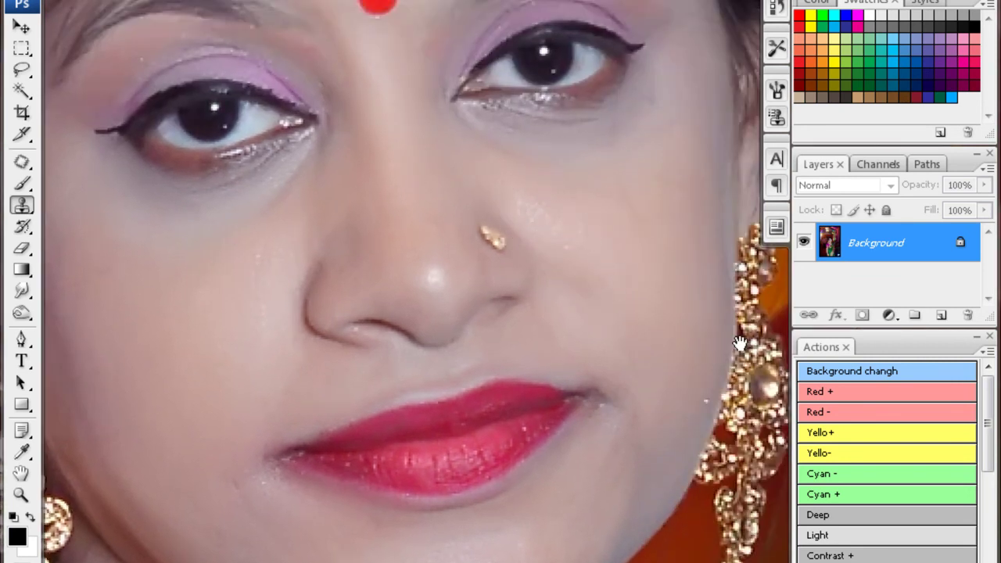
{"action": "left_click_drag", "start_coordinate": [558, 222], "coordinate": [572, 259]}
{"action": "left_click_drag", "start_coordinate": [739, 344], "coordinate": [690, 255]}
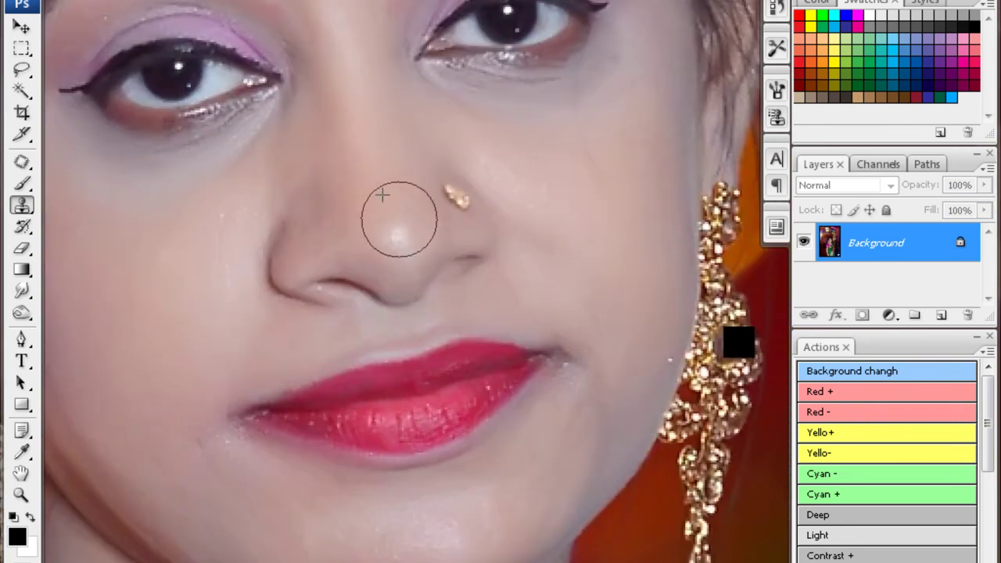
{"action": "scroll", "coordinate": [398, 219], "scroll_direction": "up", "scroll_amount": 2}
{"action": "scroll", "coordinate": [376, 188], "scroll_direction": "up", "scroll_amount": 5}
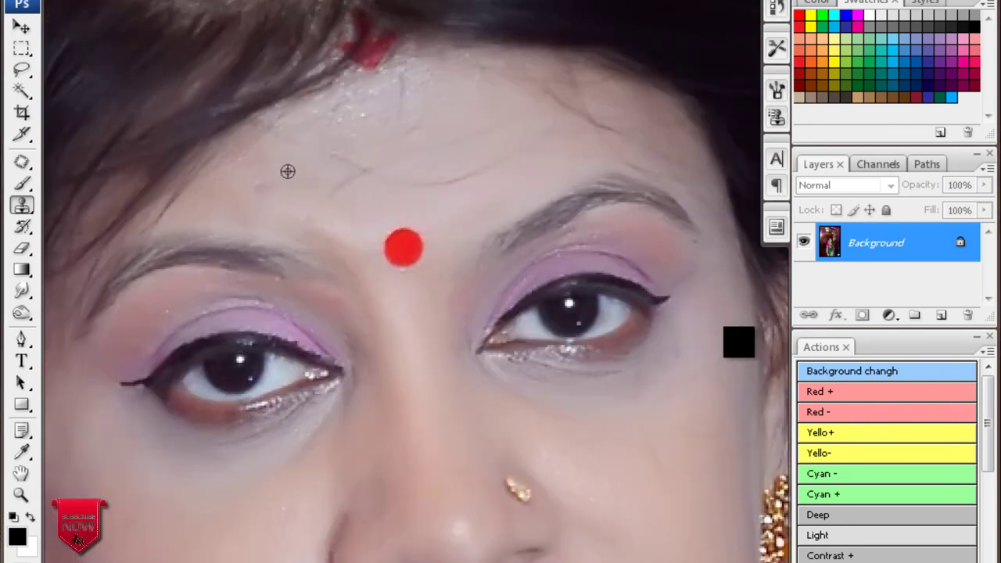
{"action": "scroll", "coordinate": [425, 89], "scroll_direction": "down", "scroll_amount": 3}
{"action": "scroll", "coordinate": [495, 409], "scroll_direction": "down", "scroll_amount": 3}
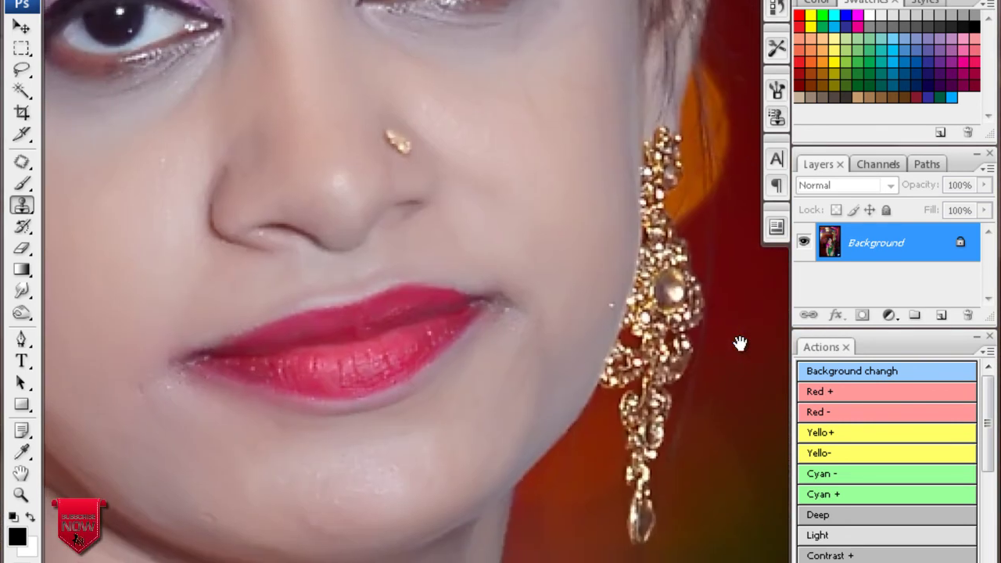
{"action": "scroll", "coordinate": [594, 375], "scroll_direction": "down", "scroll_amount": 1}
{"action": "scroll", "coordinate": [594, 375], "scroll_direction": "left", "scroll_amount": 1}
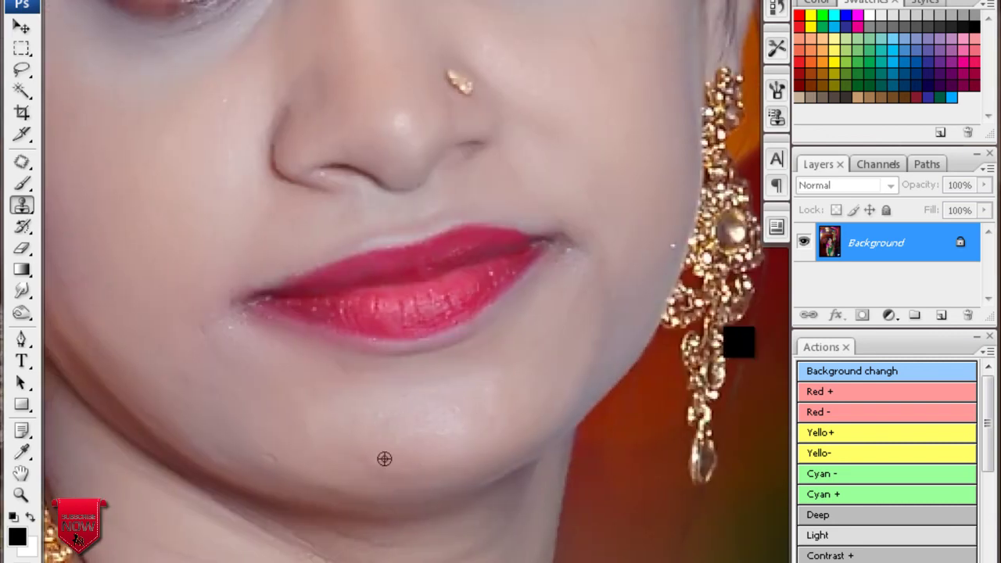
{"action": "scroll", "coordinate": [283, 442], "scroll_direction": "left", "scroll_amount": 3}
{"action": "scroll", "coordinate": [237, 357], "scroll_direction": "up", "scroll_amount": 1}
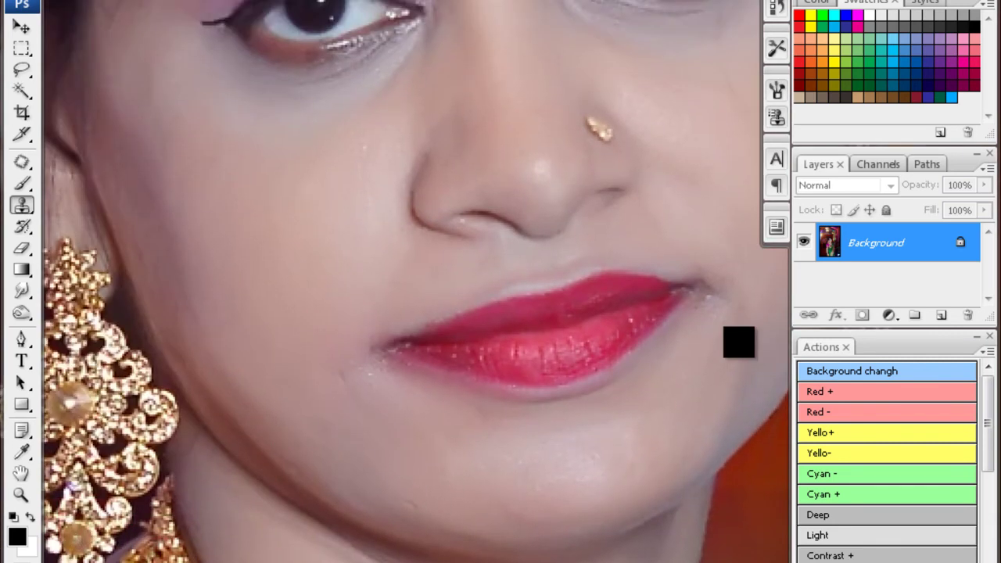
{"action": "scroll", "coordinate": [286, 351], "scroll_direction": "up", "scroll_amount": 2}
{"action": "left_click", "coordinate": [739, 342], "text": "alt"}
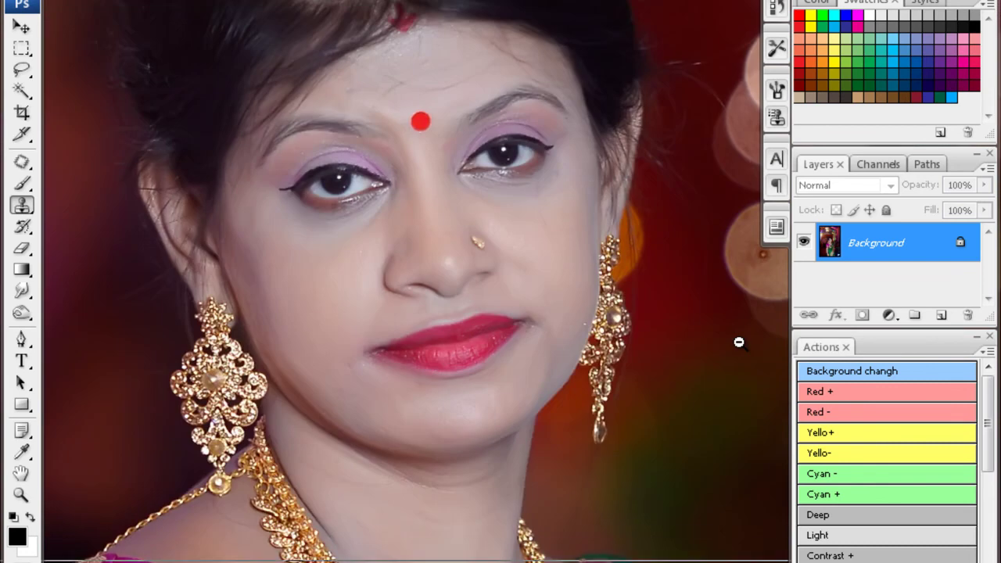
- Save the retouched green-saree portrait as a JPEG
{"action": "left_click", "coordinate": [738, 342], "text": "alt"}
{"action": "key", "text": "ctrl+s"}
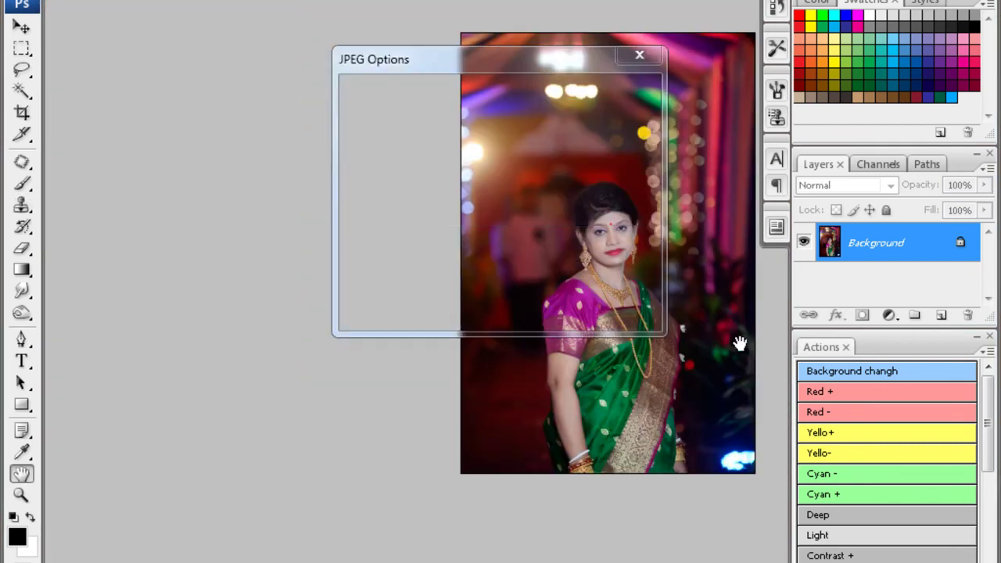
{"action": "key", "text": "Return"}
{"action": "key", "text": "s"}
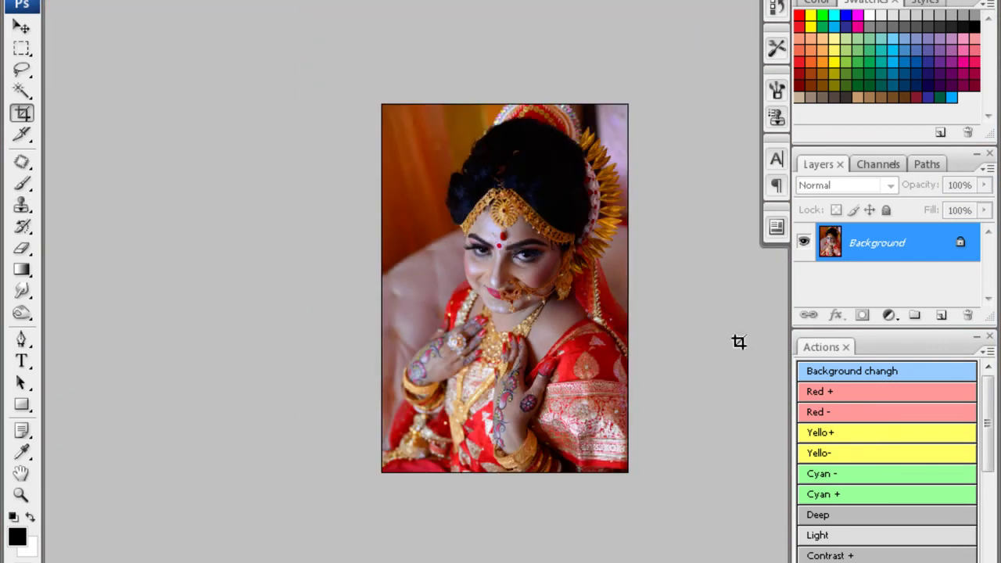
- Select the red-saree bride's face, neck and chest, feather 20 pixels, and apply Noiseware
{"action": "key", "text": "ctrl+plus"}
{"action": "key", "text": "ctrl+plus"}
{"action": "key", "text": "alt+i"}
{"action": "key", "text": "Escape"}
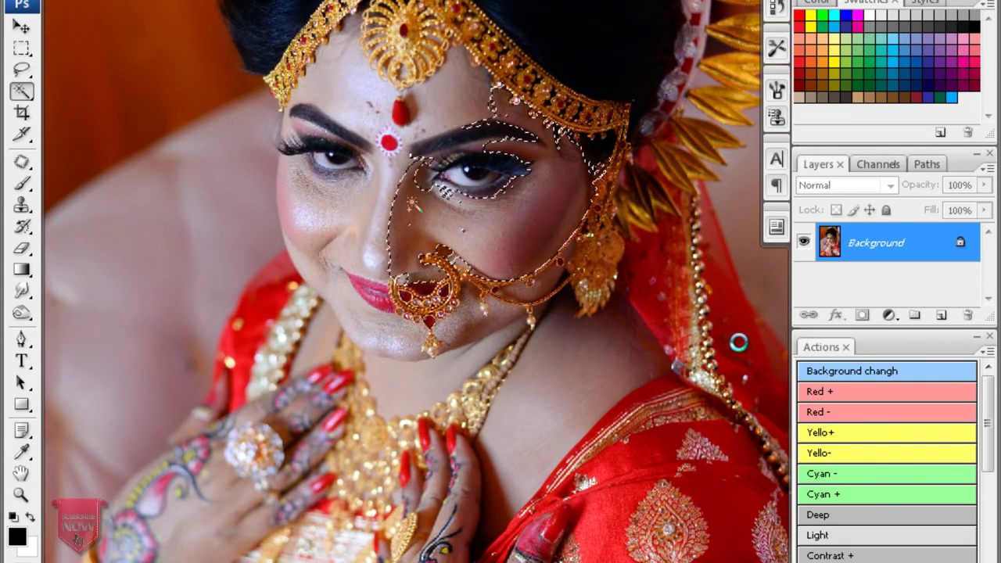
{"action": "mouse_move", "coordinate": [461, 235]}
{"action": "left_mouse_down"}
{"action": "mouse_move", "coordinate": [592, 380]}
{"action": "mouse_move", "coordinate": [489, 438]}
{"action": "left_mouse_up"}
{"action": "key", "text": "ctrl+alt+d"}
{"action": "key", "text": "Return"}
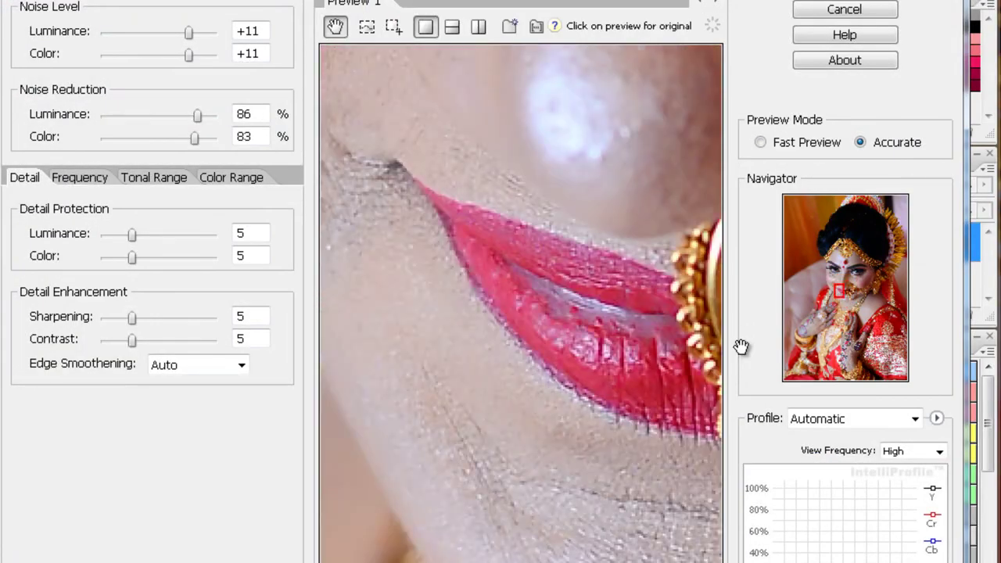
{"action": "key", "text": "Return"}
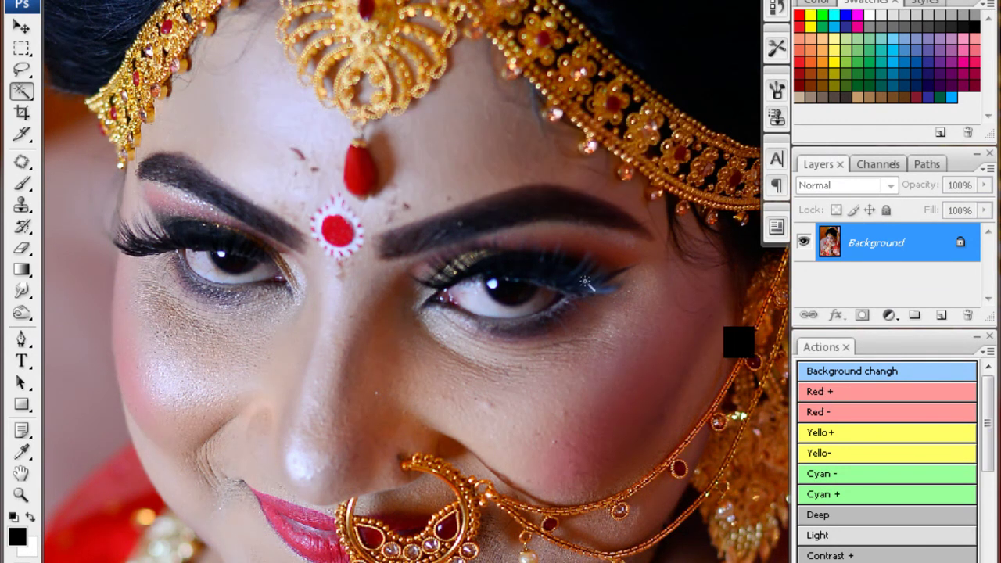
- Zoom in and clone clean skin over the blemish on the red-saree bride's chin
{"action": "key", "text": "s"}
{"action": "key", "text": "ctrl+plus"}
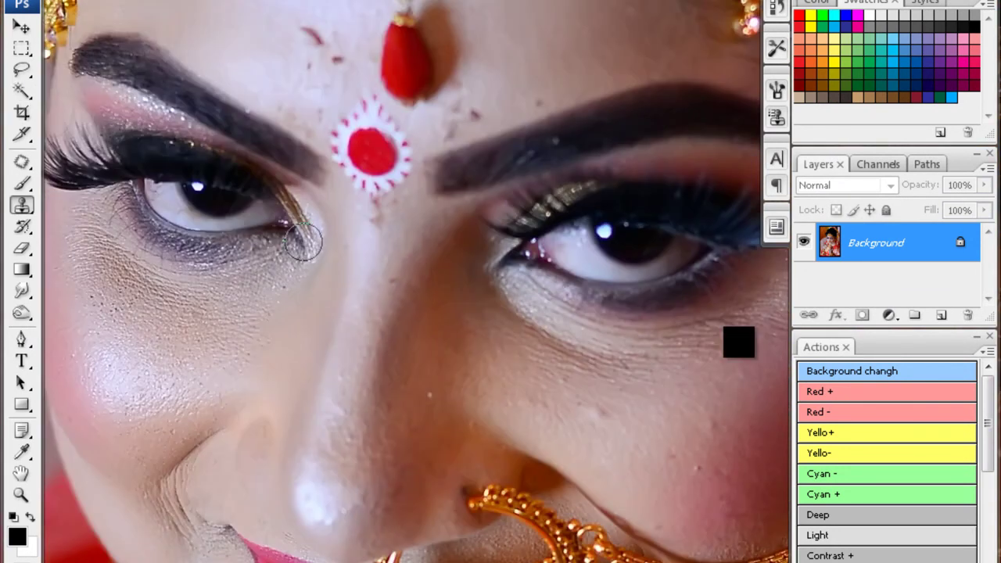
{"action": "scroll", "coordinate": [362, 329], "scroll_direction": "left", "scroll_amount": 3}
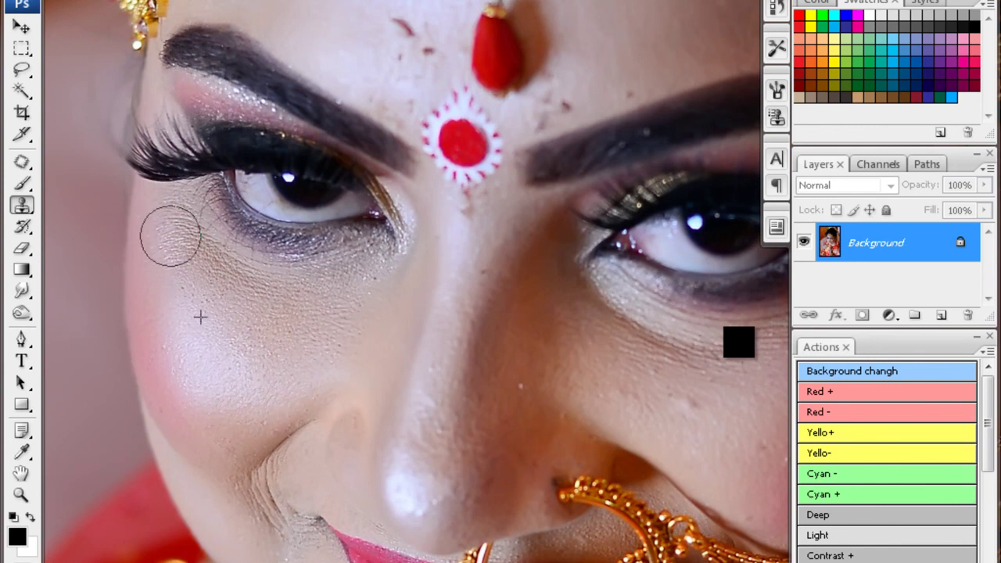
{"action": "scroll", "coordinate": [375, 282], "scroll_direction": "down", "scroll_amount": 3}
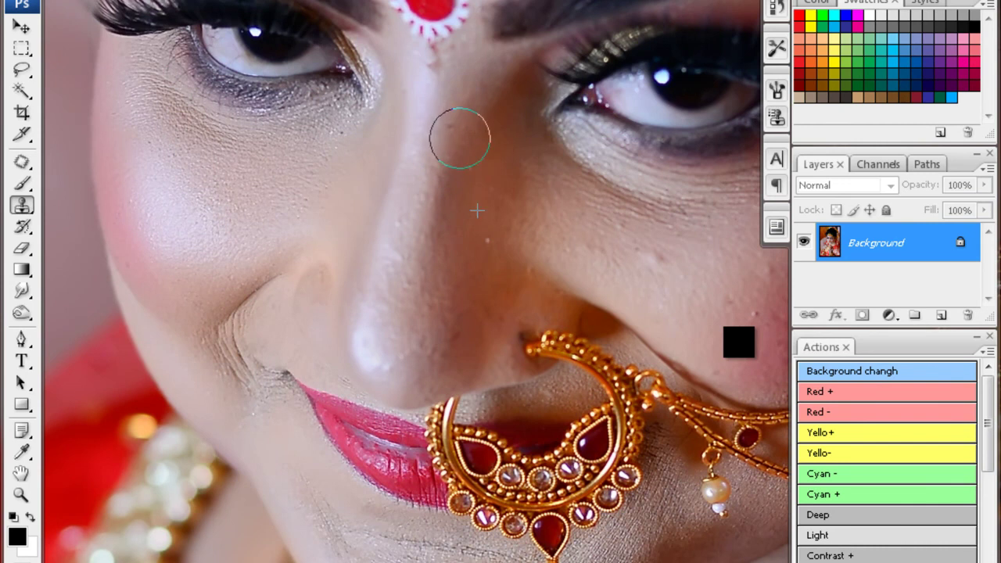
{"action": "scroll", "coordinate": [454, 180], "scroll_direction": "right", "scroll_amount": 3}
{"action": "scroll", "coordinate": [446, 226], "scroll_direction": "right", "scroll_amount": 3}
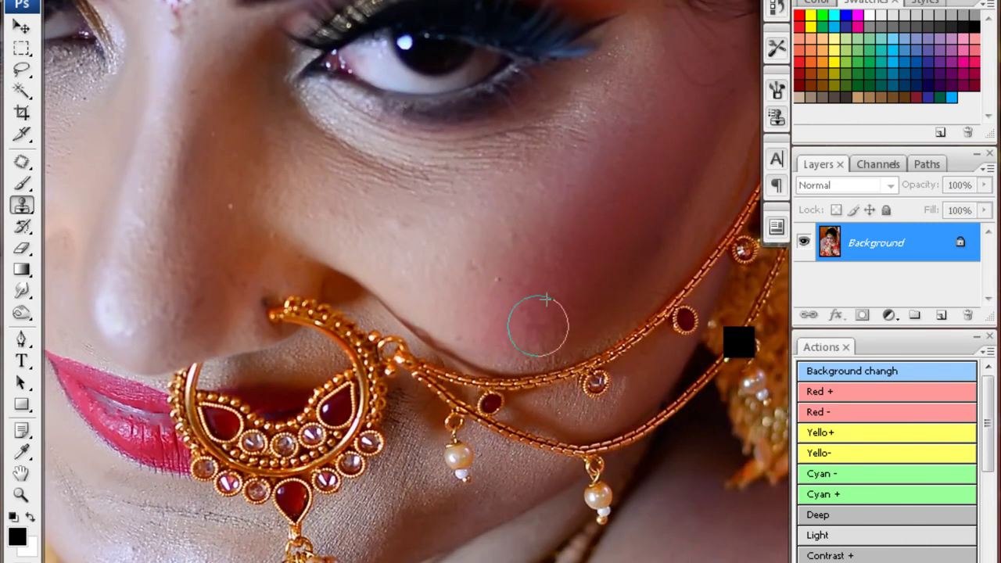
{"action": "scroll", "coordinate": [302, 350], "scroll_direction": "down", "scroll_amount": 3}
{"action": "scroll", "coordinate": [302, 350], "scroll_direction": "left", "scroll_amount": 2}
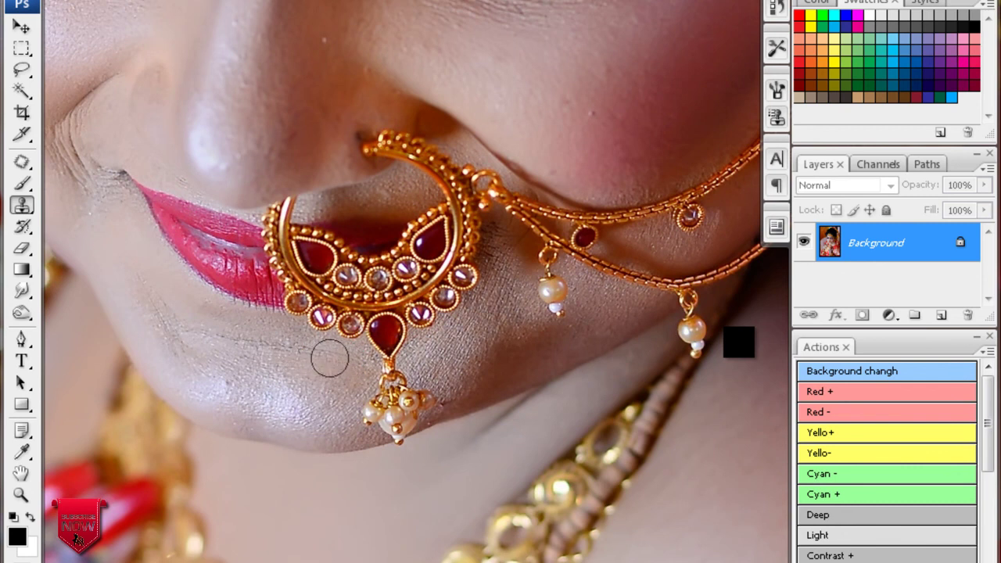
{"action": "left_click_drag", "start_coordinate": [226, 335], "coordinate": [294, 357]}
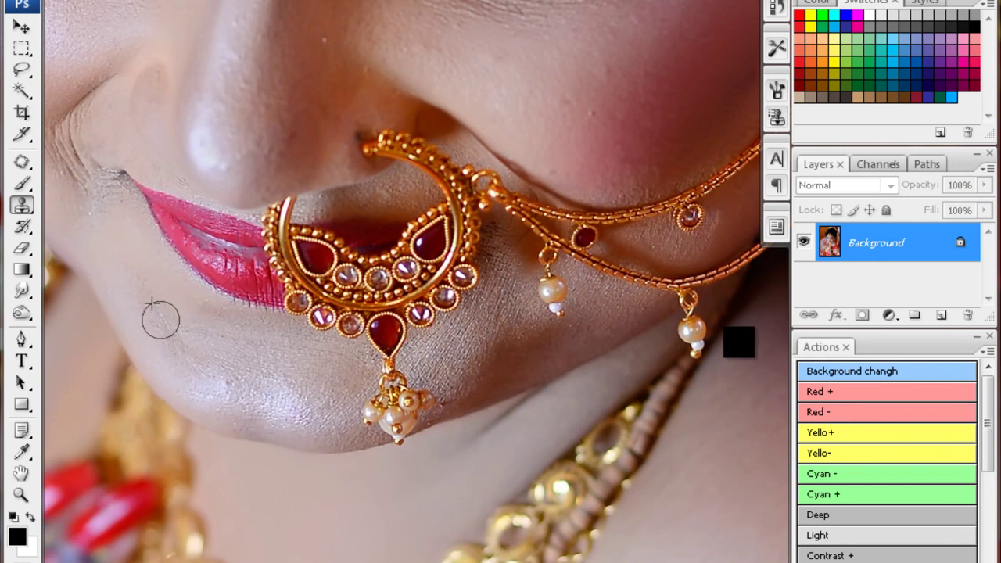
- Blur the skin from the chin toward the lip corner, then fit the portrait on screen
{"action": "key", "text": "r"}
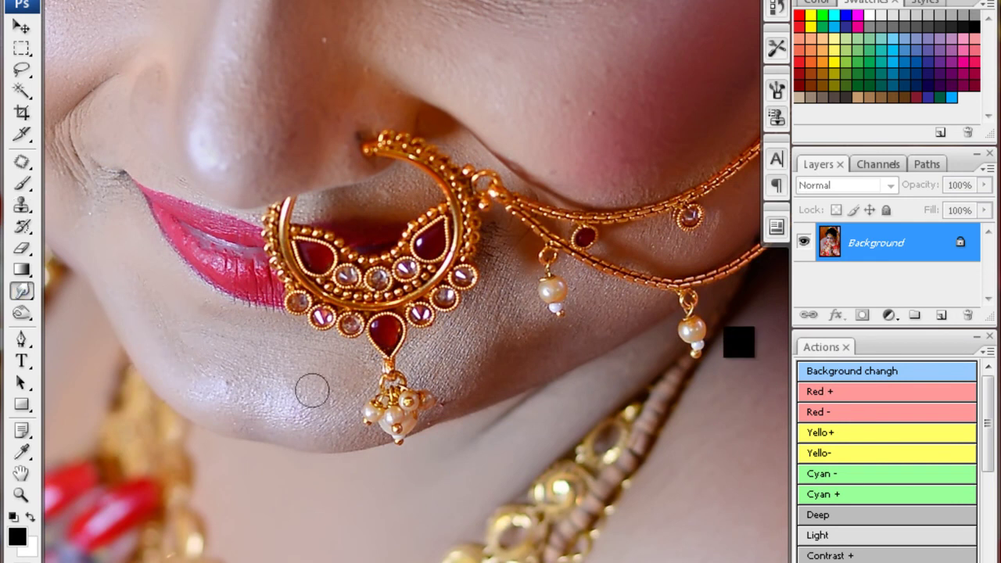
{"action": "left_click_drag", "start_coordinate": [326, 376], "coordinate": [281, 398]}
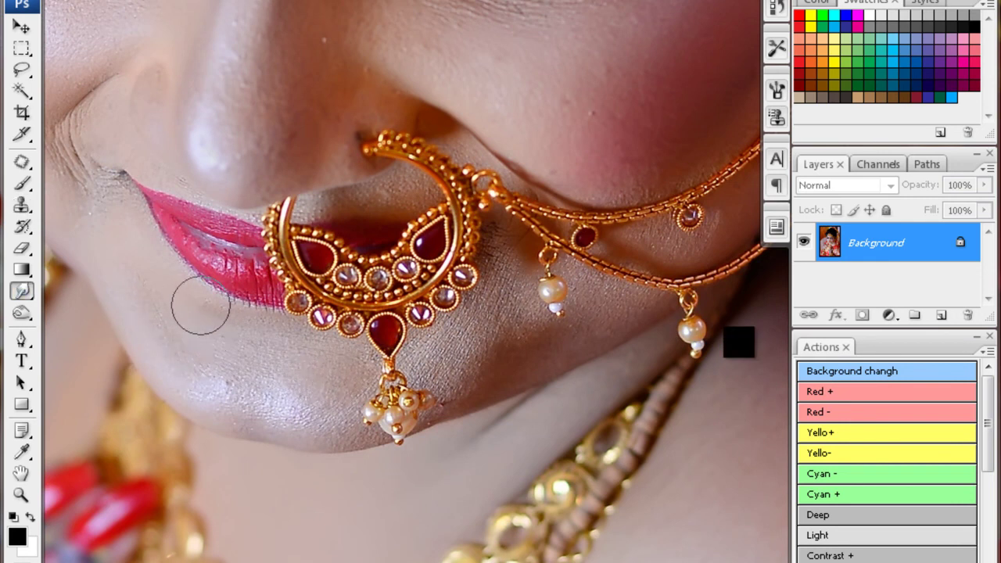
{"action": "scroll", "coordinate": [601, 178], "scroll_direction": "up", "scroll_amount": 2}
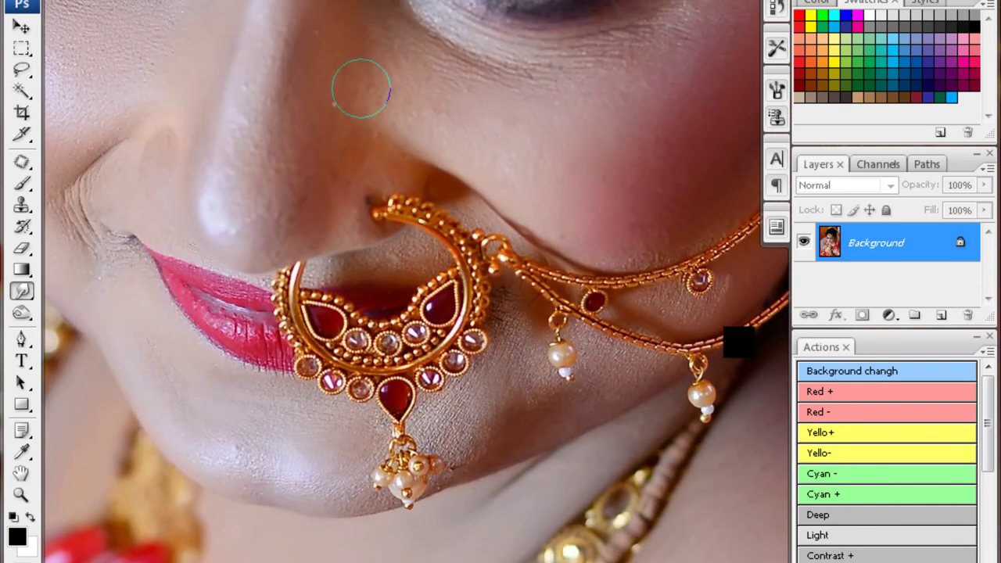
{"action": "scroll", "coordinate": [360, 88], "scroll_direction": "up", "scroll_amount": 2}
{"action": "scroll", "coordinate": [360, 88], "scroll_direction": "left", "scroll_amount": 3}
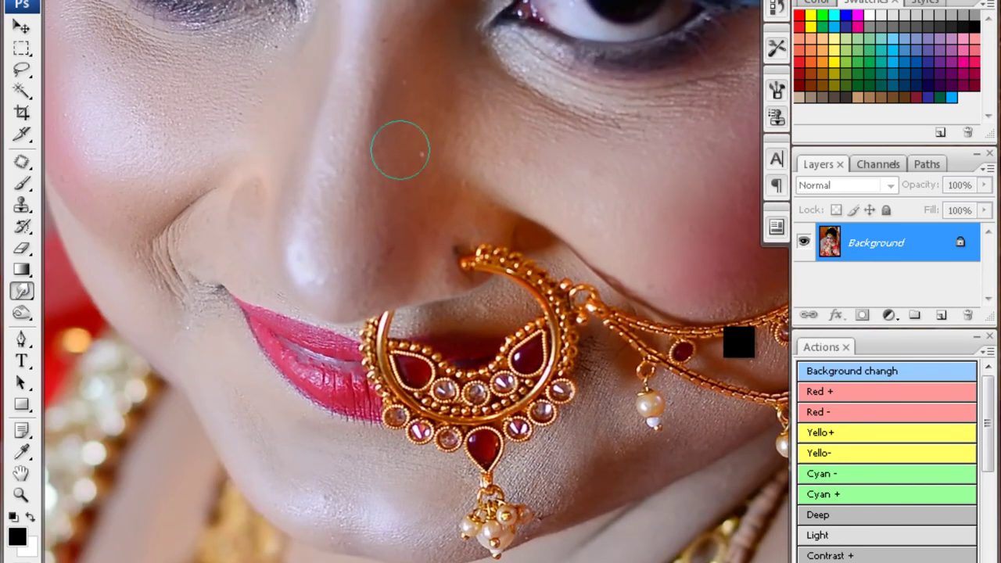
{"action": "scroll", "coordinate": [739, 341], "scroll_direction": "down", "scroll_amount": 3}
{"action": "scroll", "coordinate": [739, 342], "scroll_direction": "up", "scroll_amount": 3}
{"action": "scroll", "coordinate": [739, 344], "scroll_direction": "left", "scroll_amount": 2}
{"action": "scroll", "coordinate": [739, 342], "scroll_direction": "up", "scroll_amount": 3}
{"action": "scroll", "coordinate": [739, 342], "scroll_direction": "up", "scroll_amount": 2}
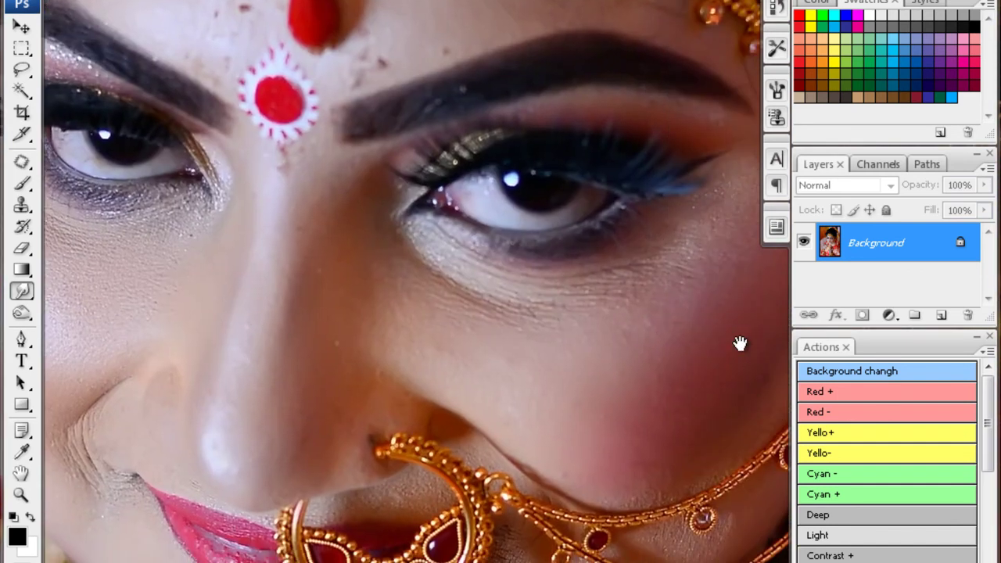
{"action": "scroll", "coordinate": [739, 342], "scroll_direction": "down", "scroll_amount": 2}
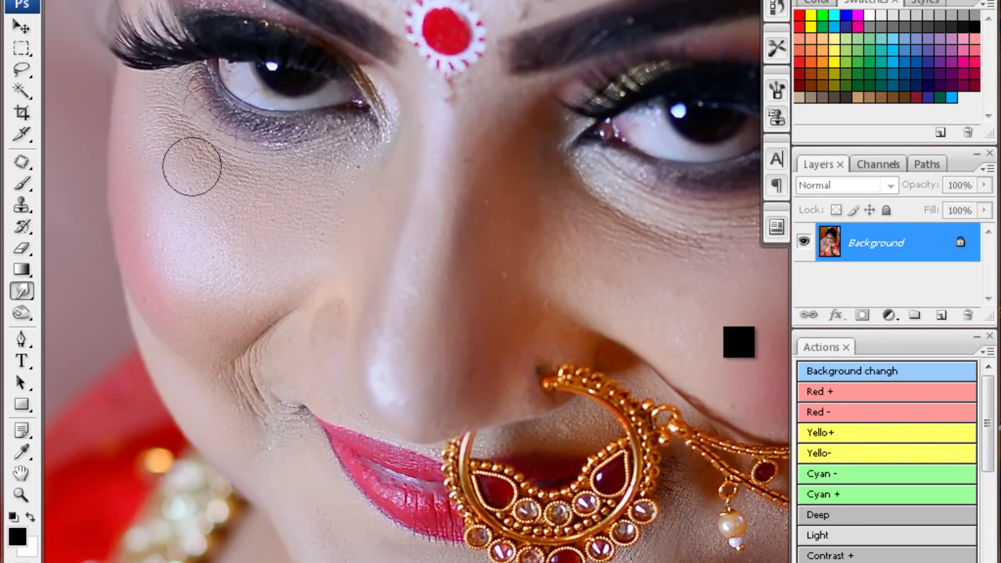
{"action": "key", "text": "ctrl+0"}
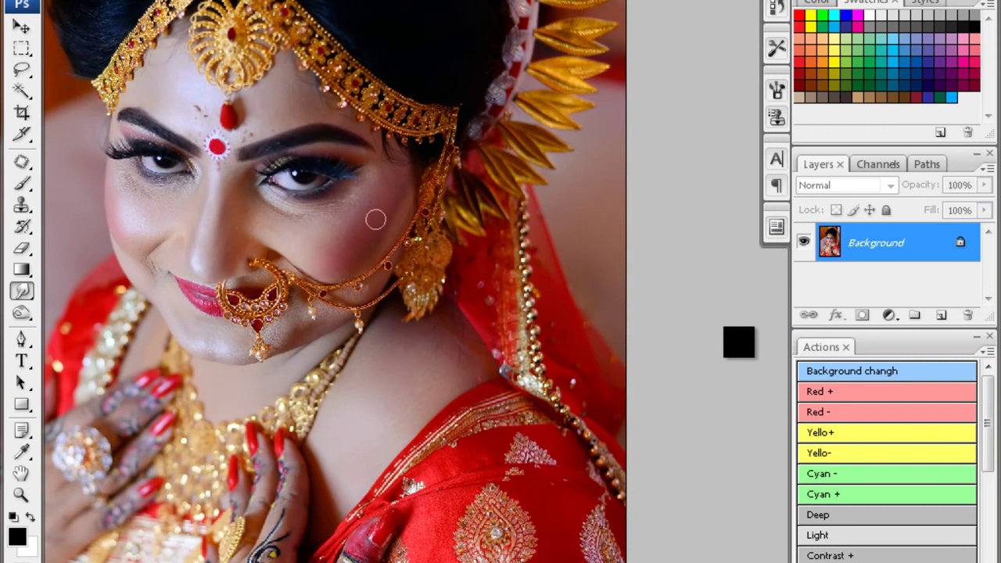
- Quick-select the face, neck and chest skin and feather the selection by 120 pixels
{"action": "key", "text": "w"}
{"action": "left_click_drag", "start_coordinate": [375, 219], "coordinate": [382, 231]}
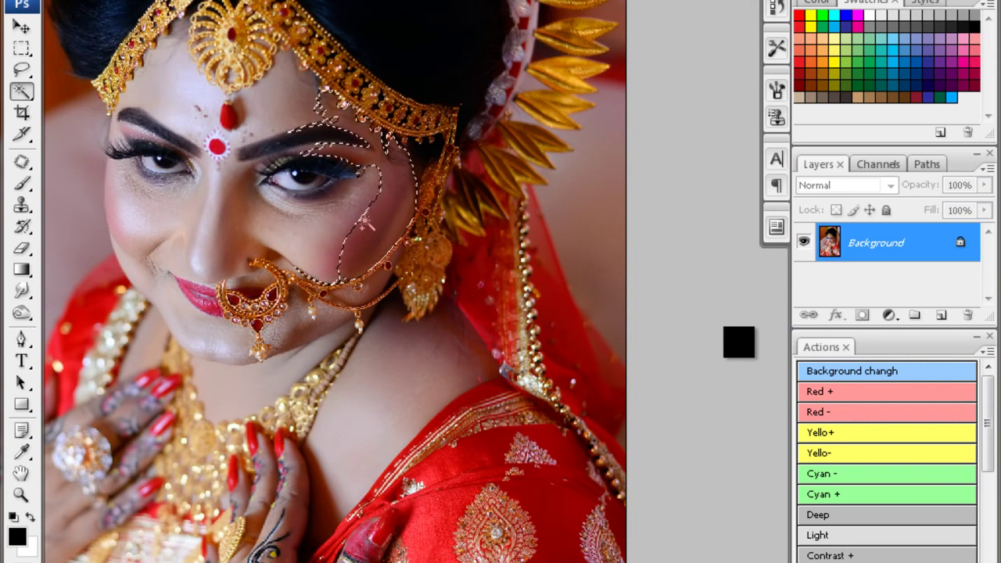
{"action": "left_click_drag", "start_coordinate": [418, 359], "coordinate": [420, 335]}
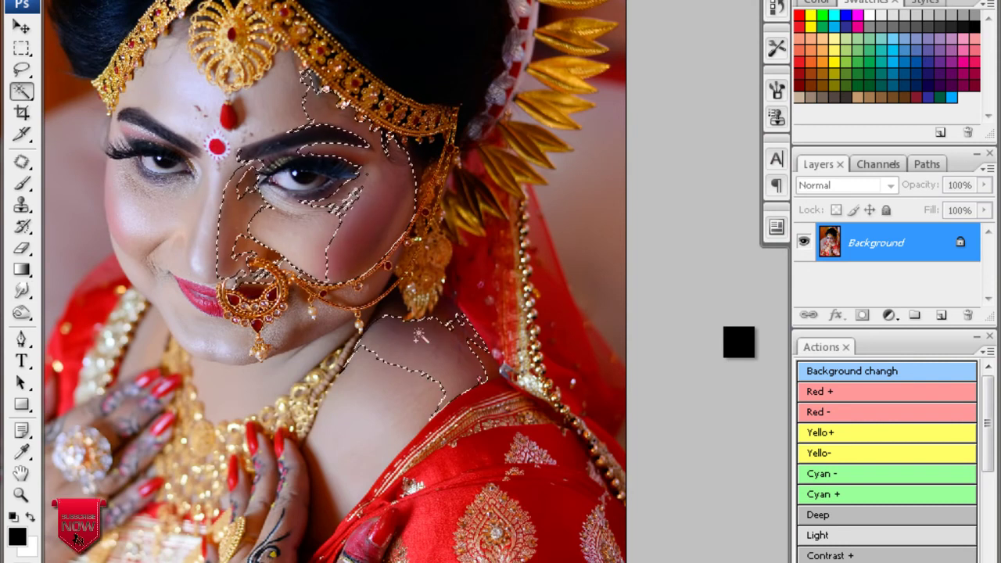
{"action": "key", "text": "shift+F6"}
{"action": "type", "text": "2"}
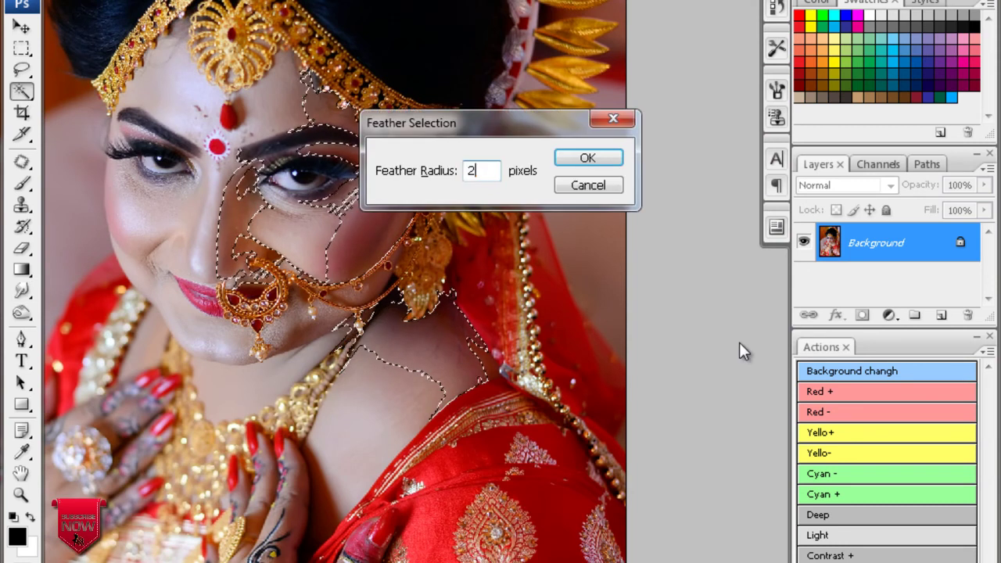
{"action": "key", "text": "Return"}
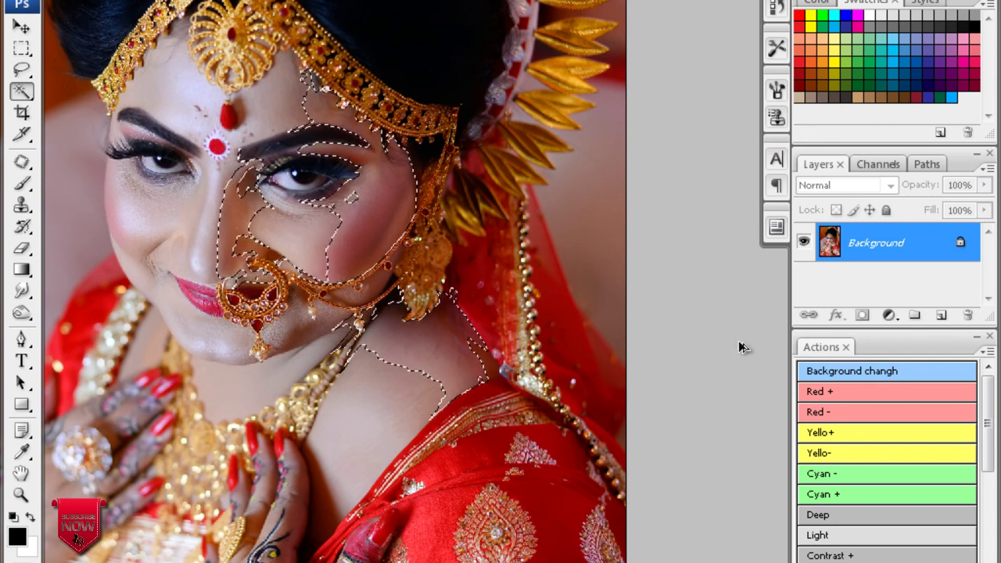
{"action": "key", "text": "shift+F6"}
{"action": "type", "text": "120"}
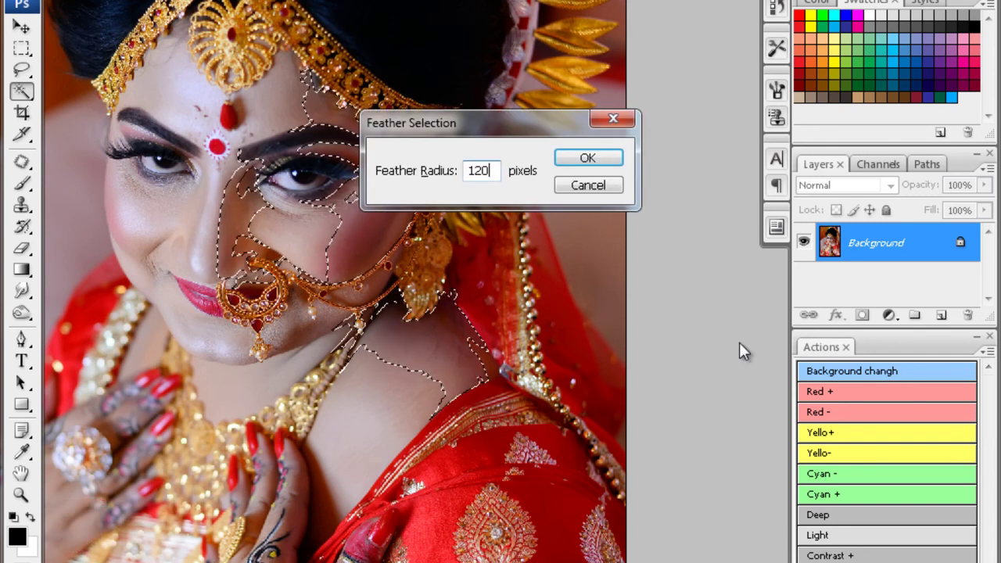
{"action": "key", "text": "Return"}
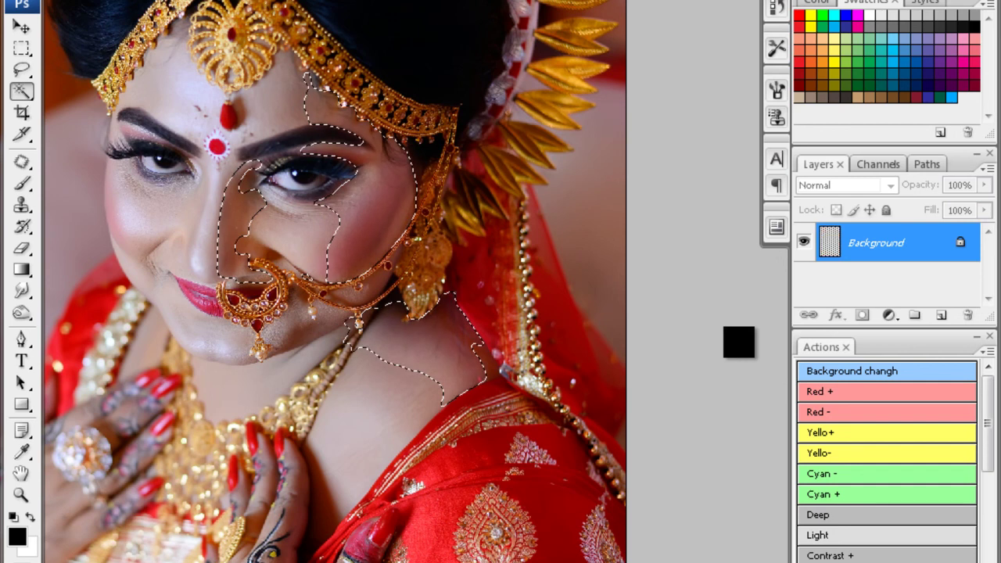
- Apply Portraiture skin smoothing to the feathered selection
{"action": "key", "text": "ctrl+plus"}
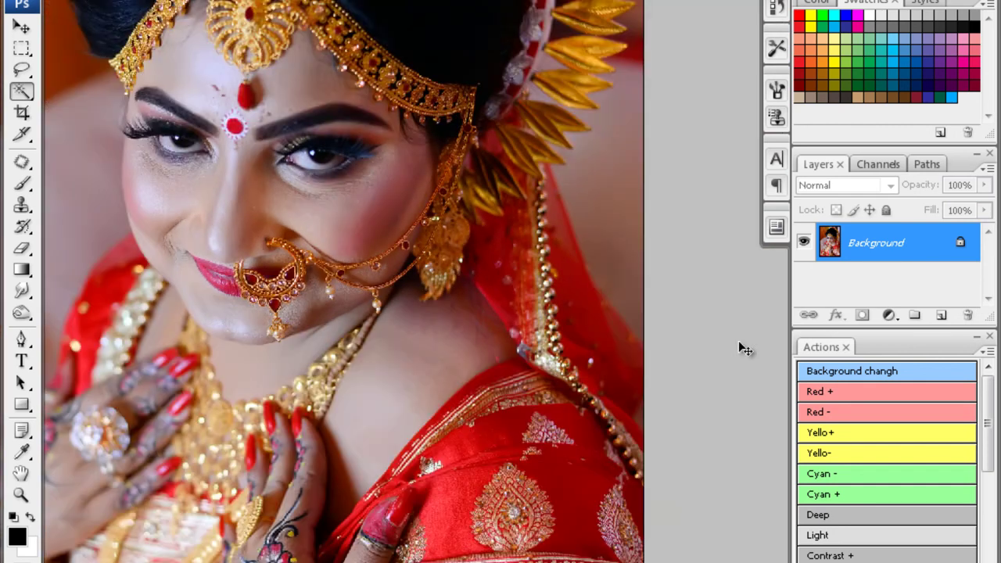
{"action": "key", "text": "ctrl+alt+f"}
{"action": "key", "text": "ctrl+plus"}
{"action": "key", "text": "ctrl+plus"}
{"action": "key", "text": "ctrl+plus"}
{"action": "key", "text": "ctrl+plus"}
{"action": "key", "text": "Return"}
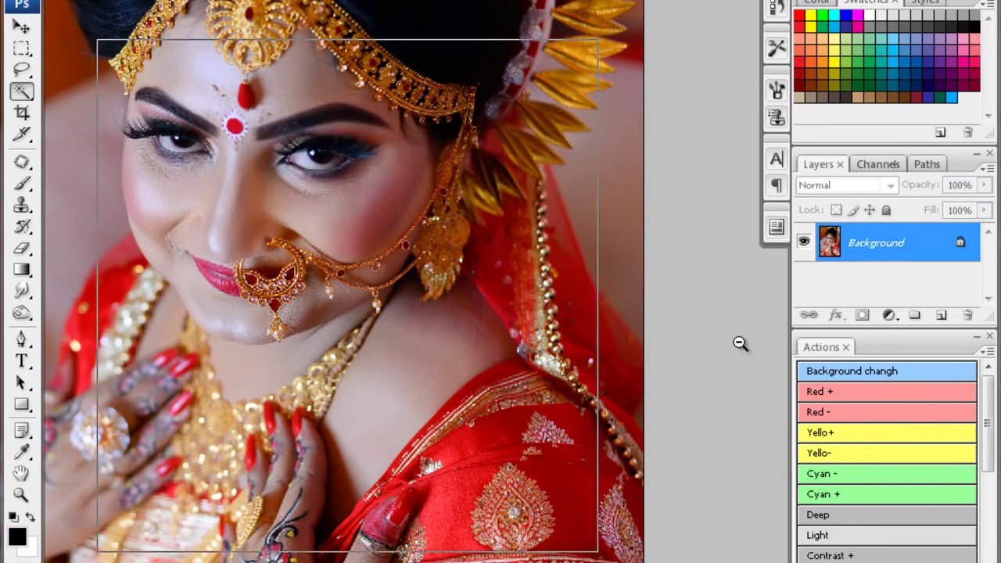
- Save the portrait as a JPEG and close it
{"action": "key", "text": "ctrl+s"}
{"action": "key", "text": "Return"}
{"action": "key", "text": "ctrl+w"}
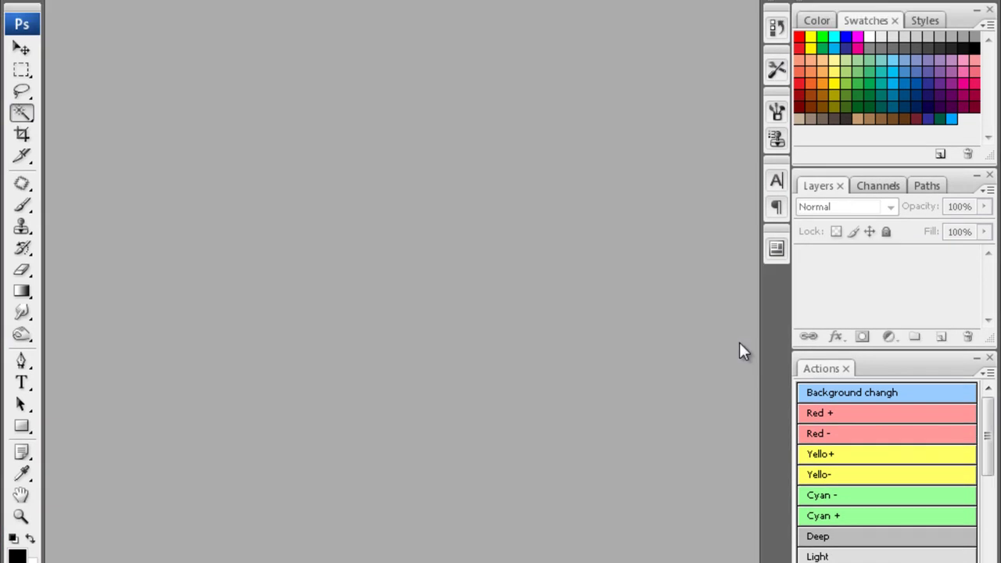